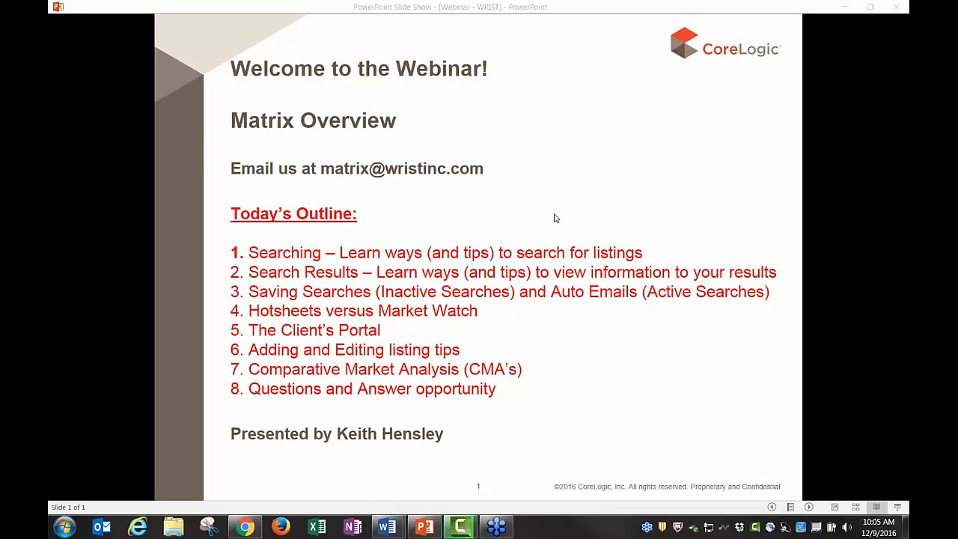
# Minimize the PowerPoint slide show so the Matrix WRIST home dashboard is visible
pyautogui.click(848, 9)
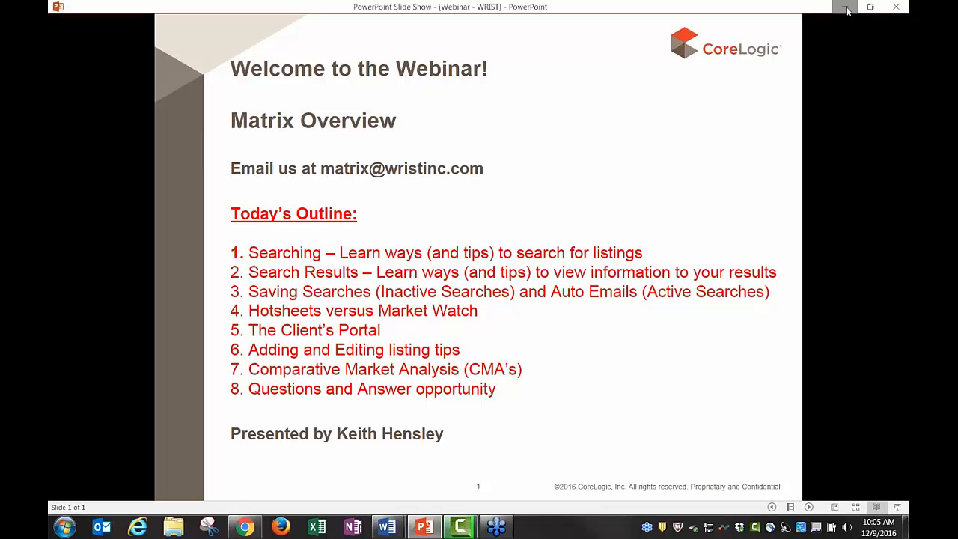
pyautogui.click(847, 7)
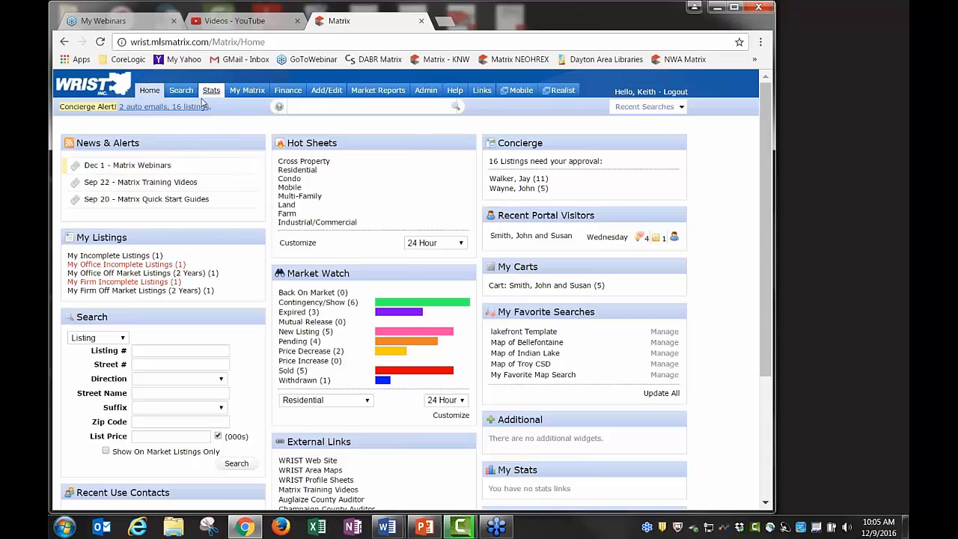
# Show the Search menu's property types, such as Residential, Condo, Land and Farm
pyautogui.moveTo(178, 94)
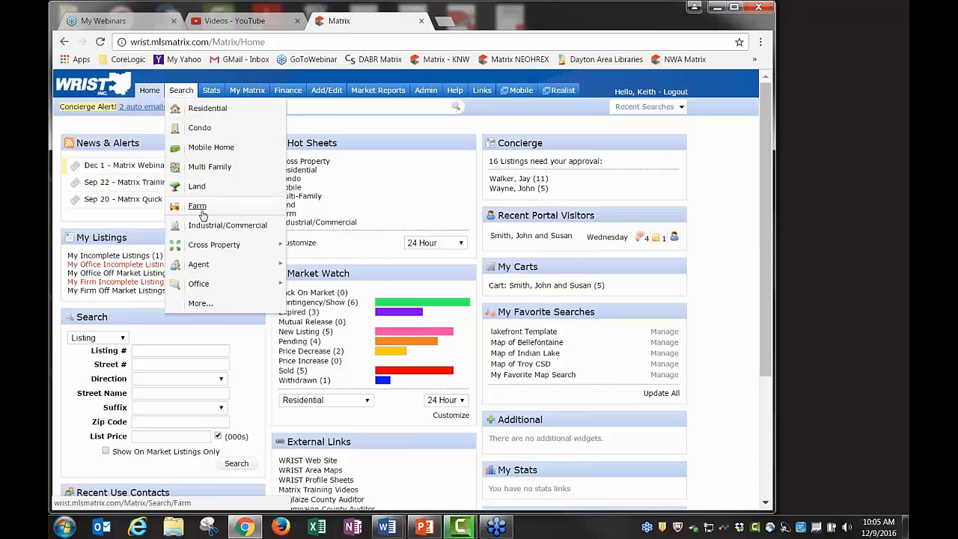
pyautogui.moveTo(215, 247)
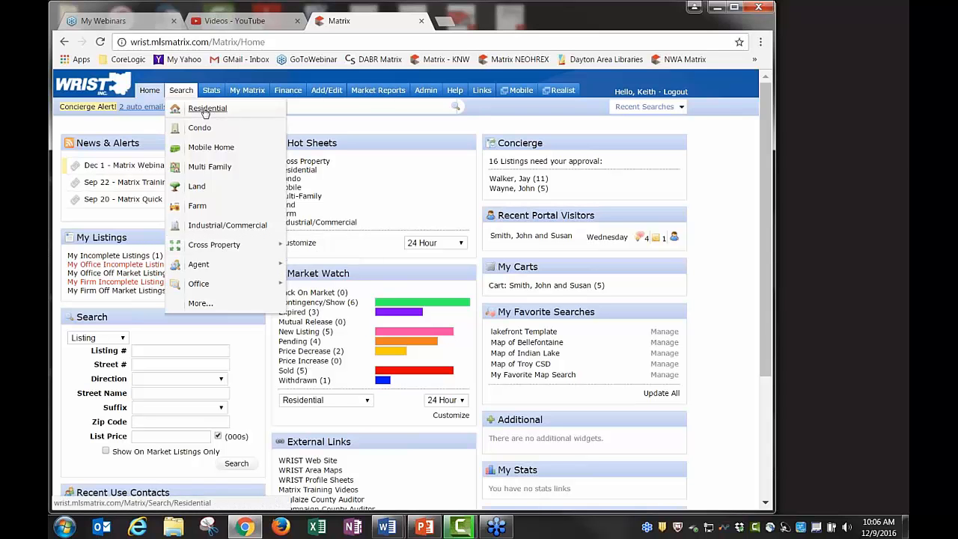
# Search Residential listings at a list price of 100 and view the 4 results at $100,000
pyautogui.click(205, 110)
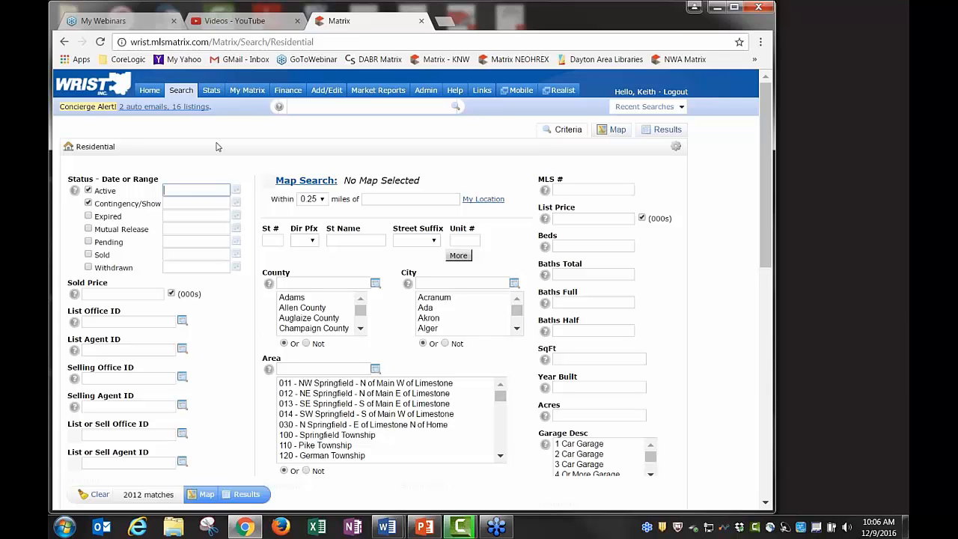
pyautogui.click(359, 238)
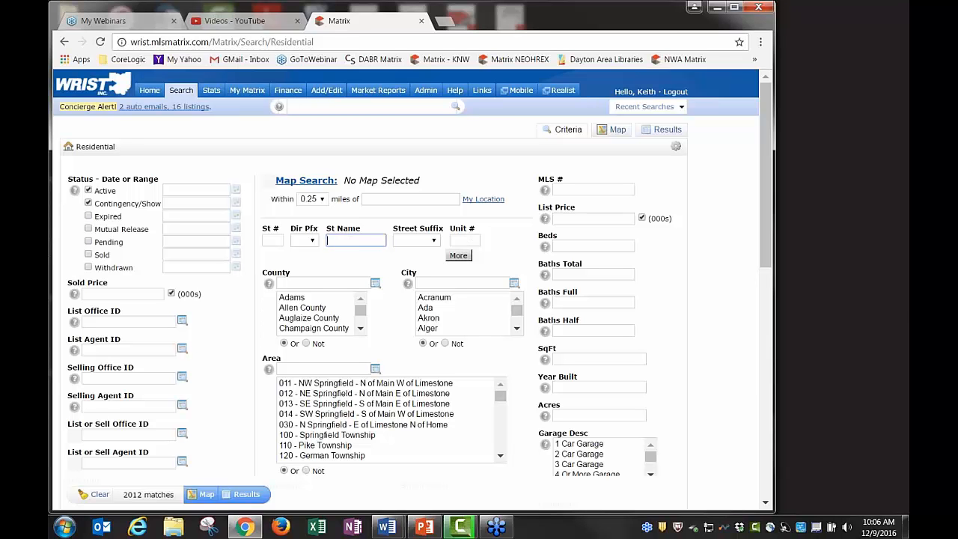
pyautogui.click(571, 217)
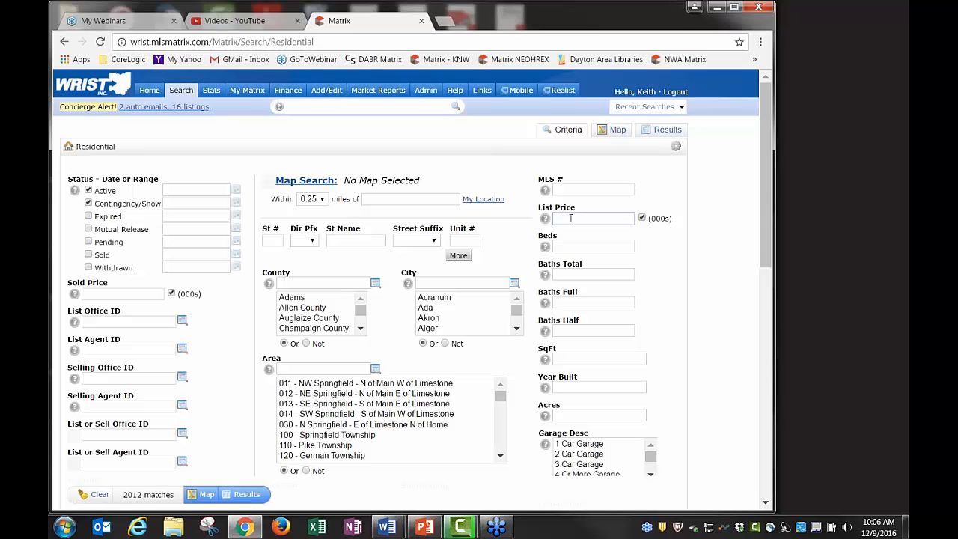
pyautogui.write('100')
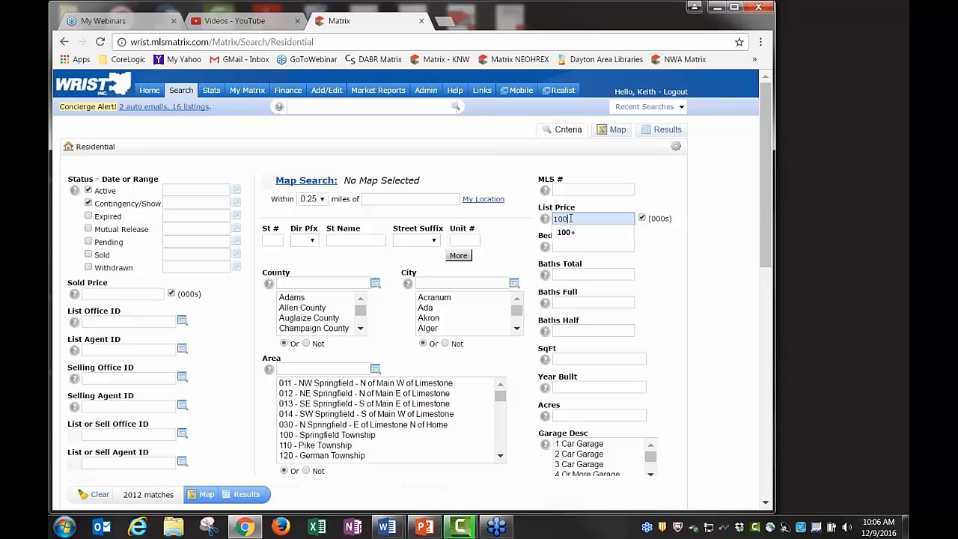
pyautogui.click(617, 206)
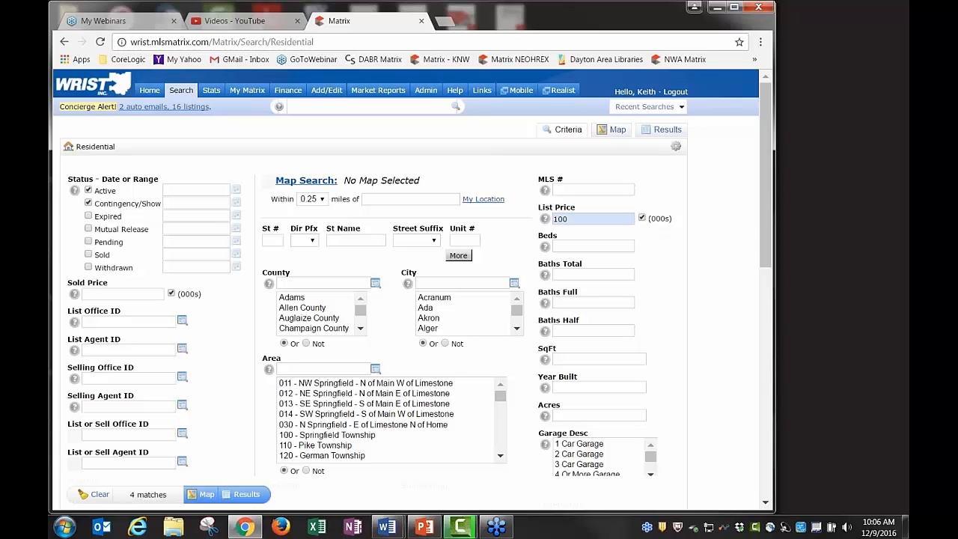
pyautogui.moveTo(579, 225)
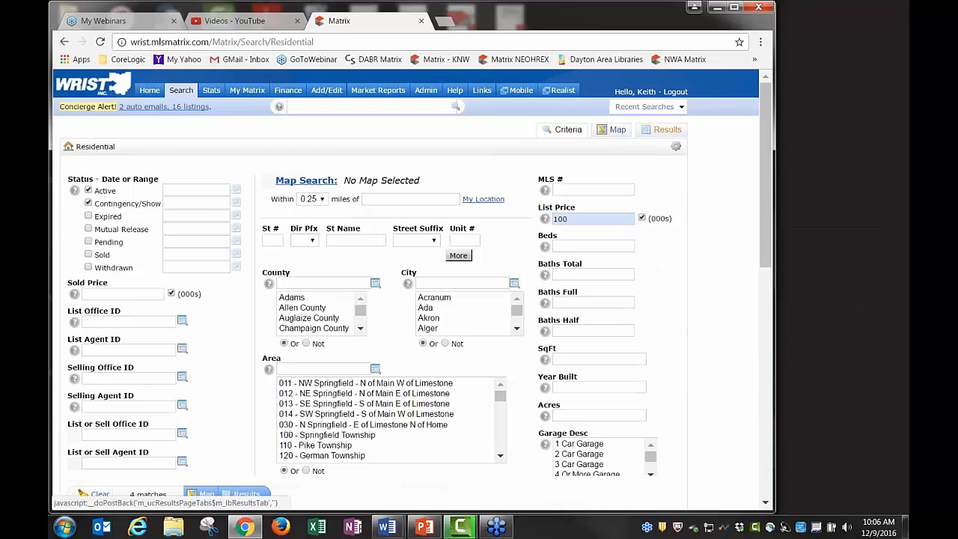
pyautogui.click(647, 129)
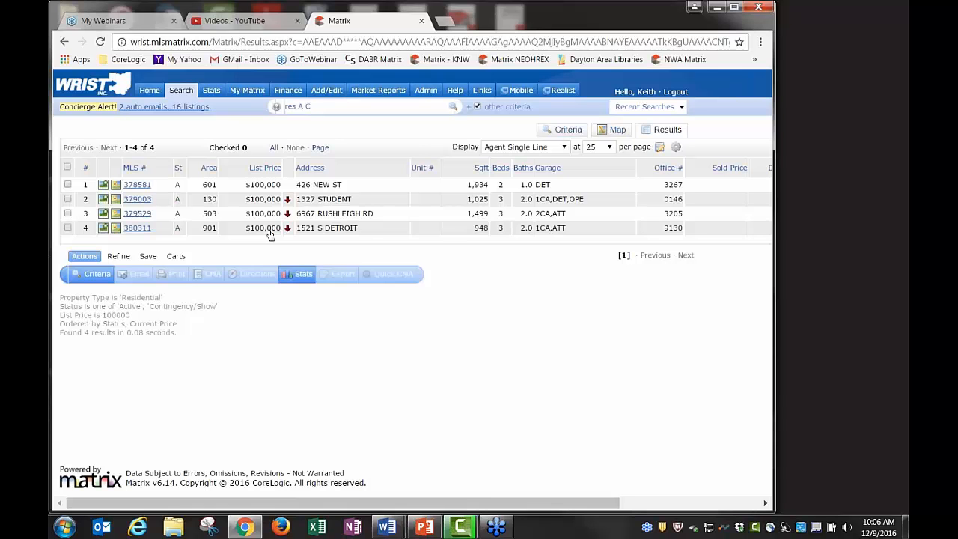
# Replace the 100 list price with street name 'maple', review its 10 results, and return to criteria
pyautogui.click(563, 136)
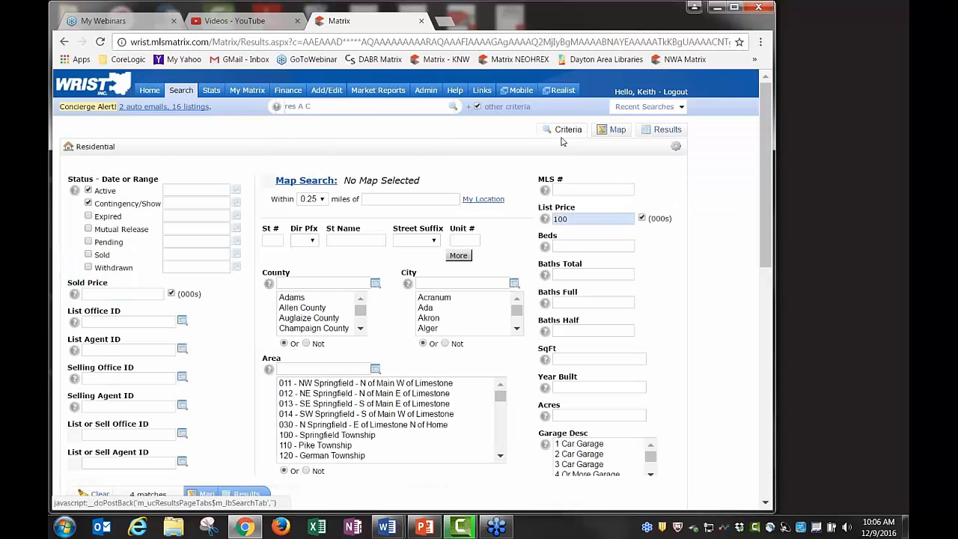
pyautogui.doubleClick(574, 218)
pyautogui.press('BackSpace')
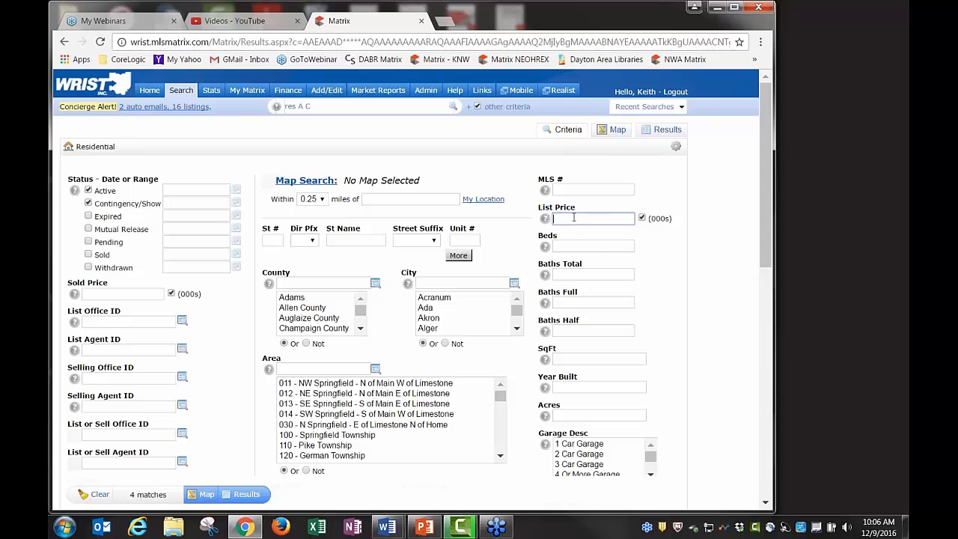
pyautogui.click(357, 242)
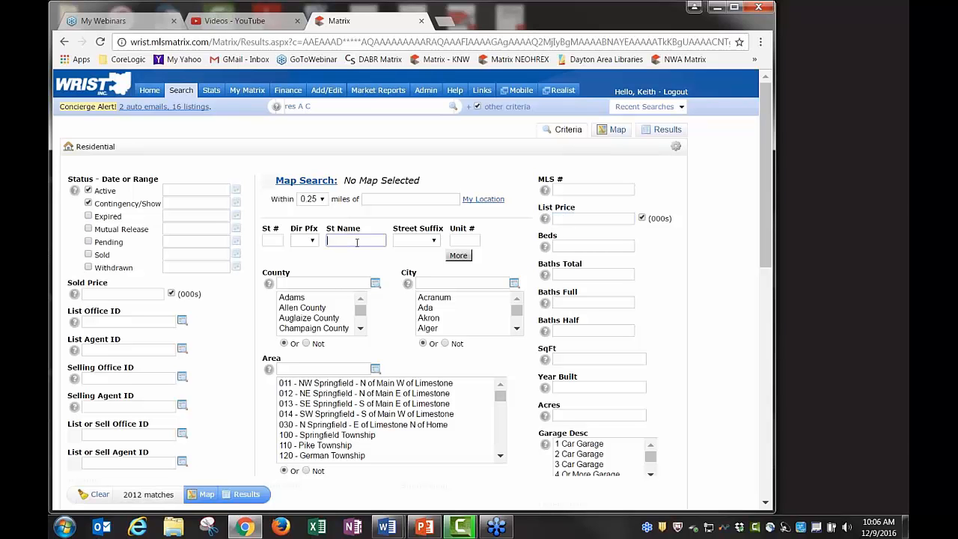
pyautogui.write('maple')
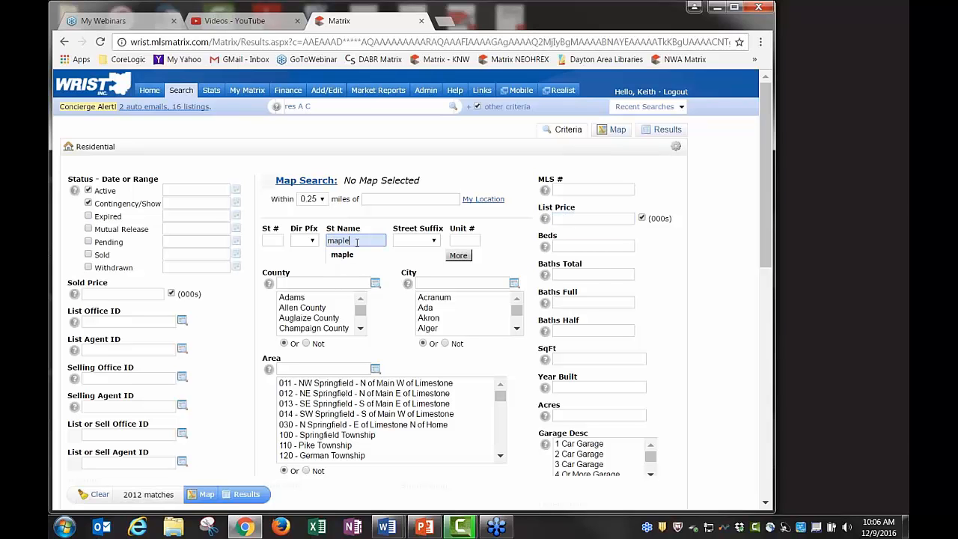
pyautogui.click(662, 135)
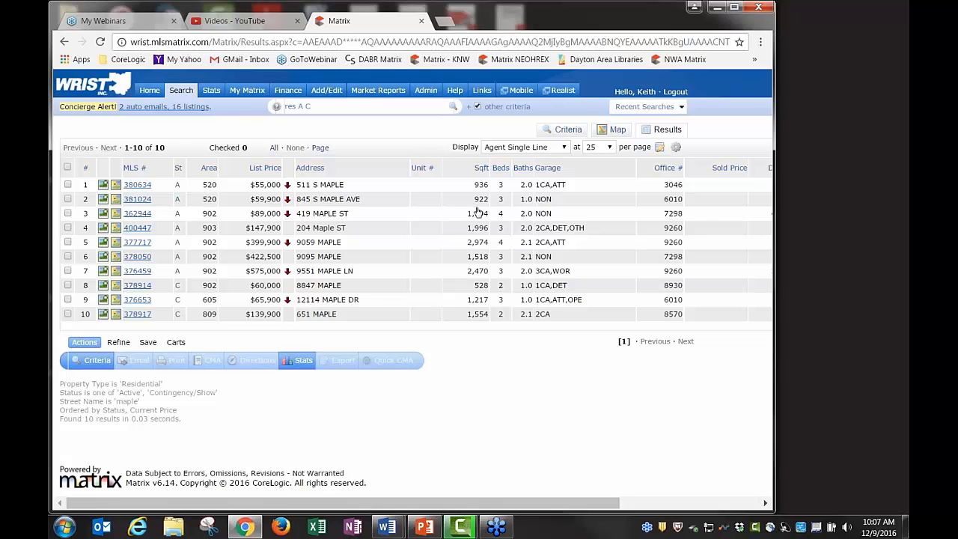
pyautogui.click(569, 131)
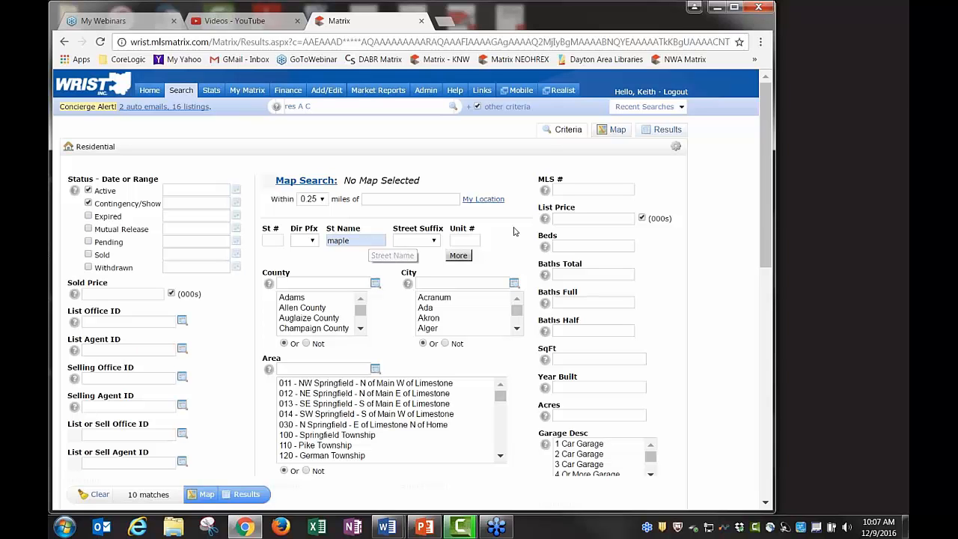
pyautogui.click(555, 217)
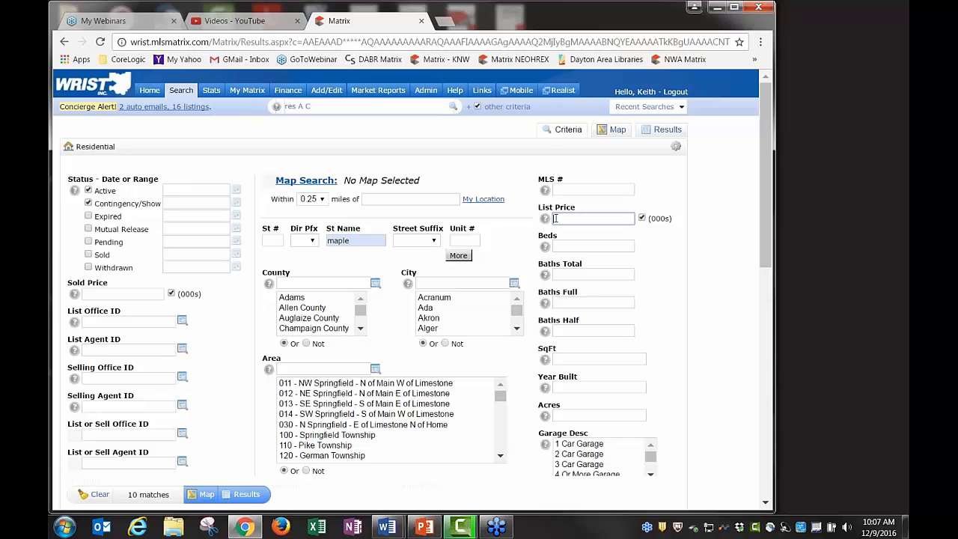
pyautogui.write('100')
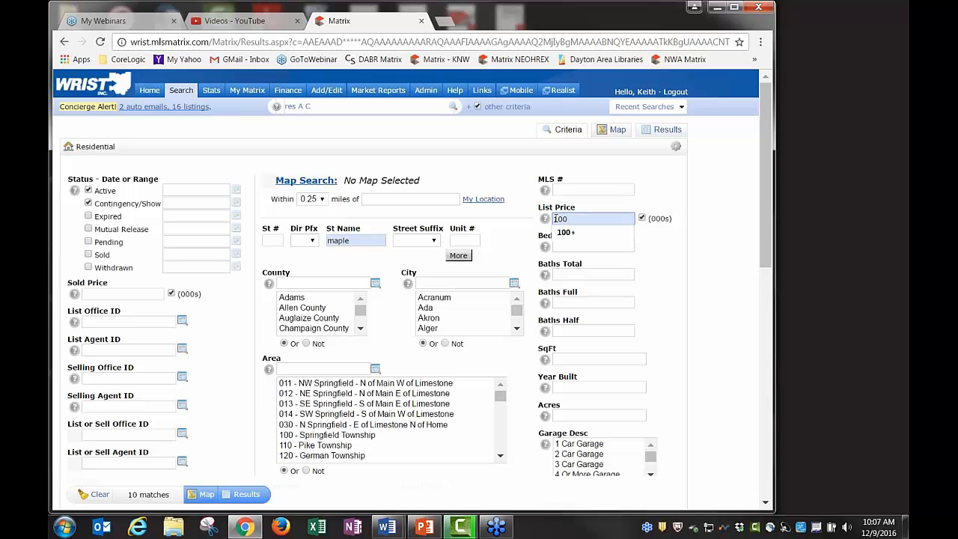
pyautogui.write('+')
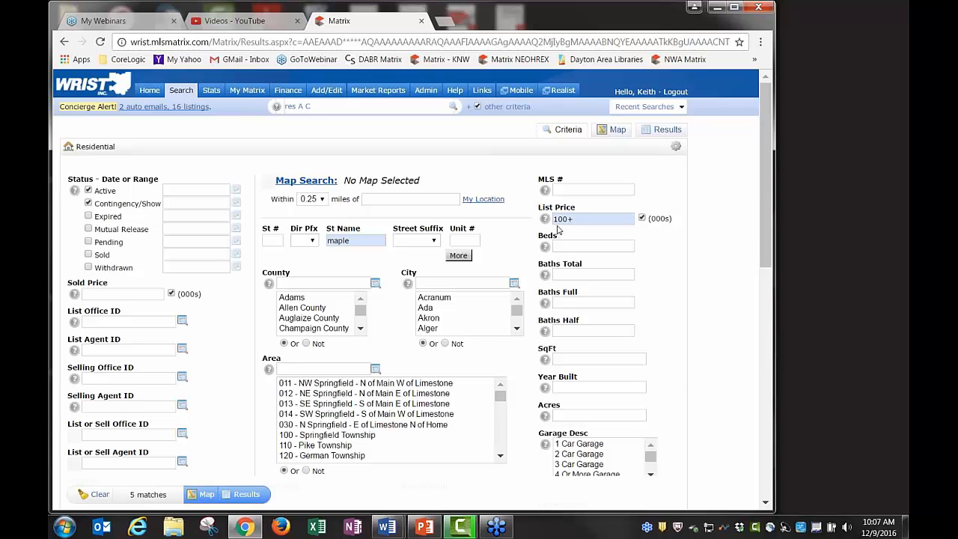
pyautogui.moveTo(575, 221)
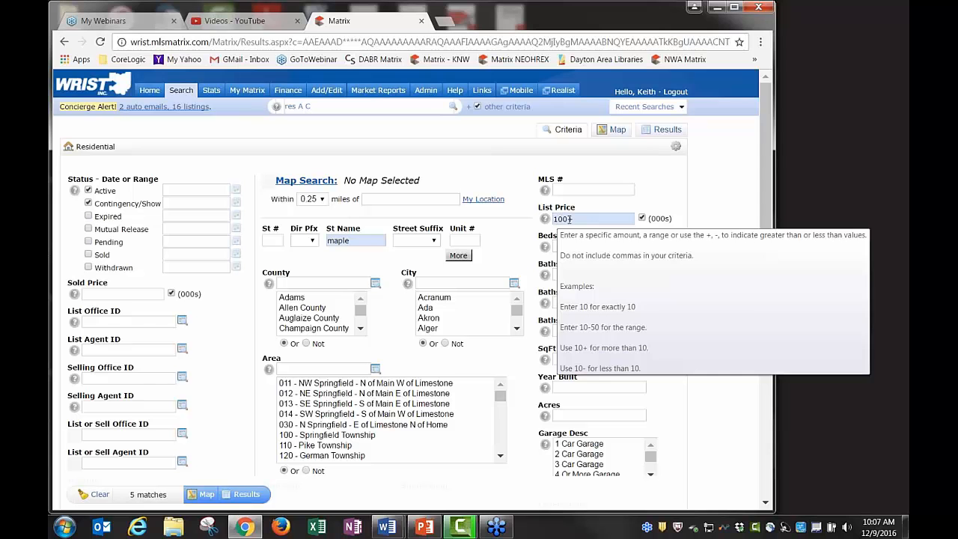
pyautogui.click(584, 219)
pyautogui.press('BackSpace')
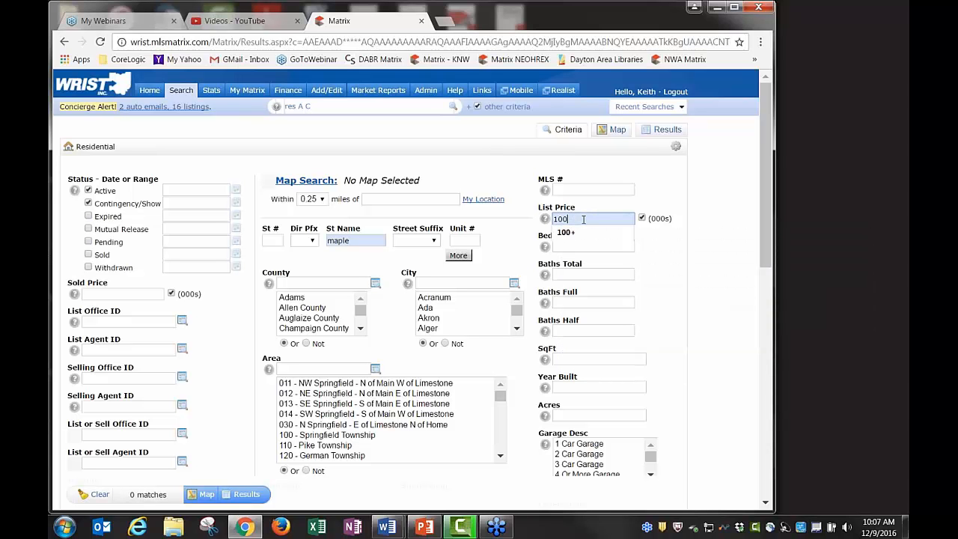
pyautogui.write('-150')
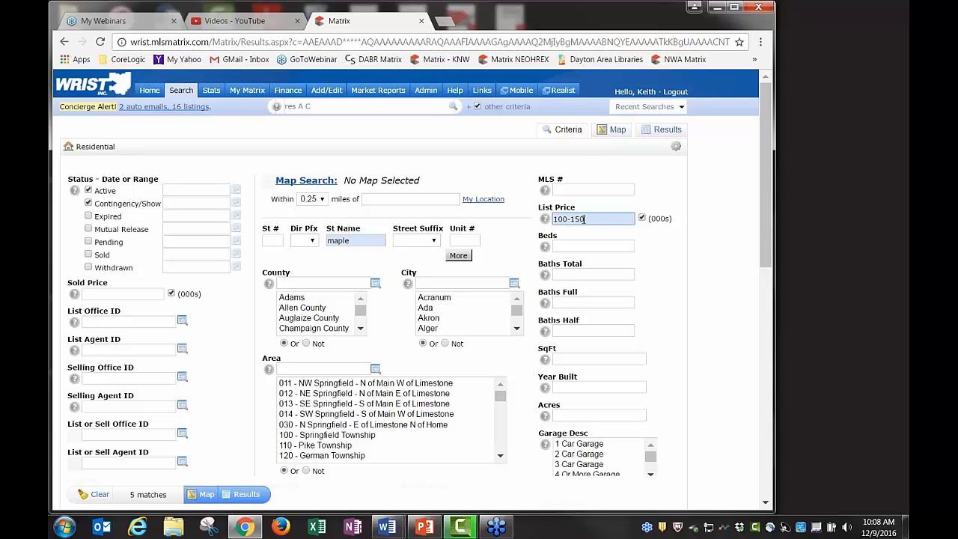
pyautogui.press('BackSpace')
pyautogui.press('BackSpace')
pyautogui.press('BackSpace')
pyautogui.press('BackSpace')
pyautogui.press('BackSpace')
pyautogui.press('BackSpace')
pyautogui.press('BackSpace')
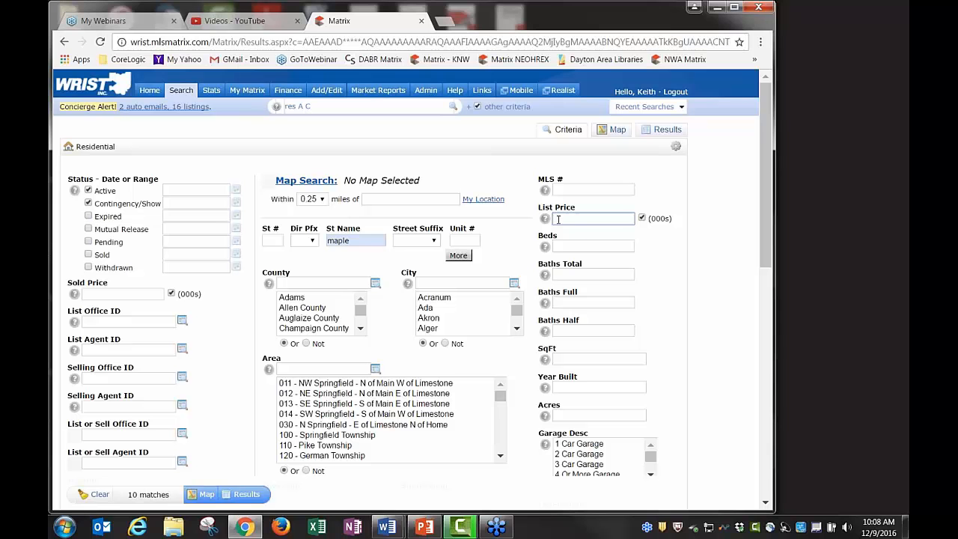
# Change the street name to 'maple*' and view the 16 matching listings
pyautogui.click(364, 242)
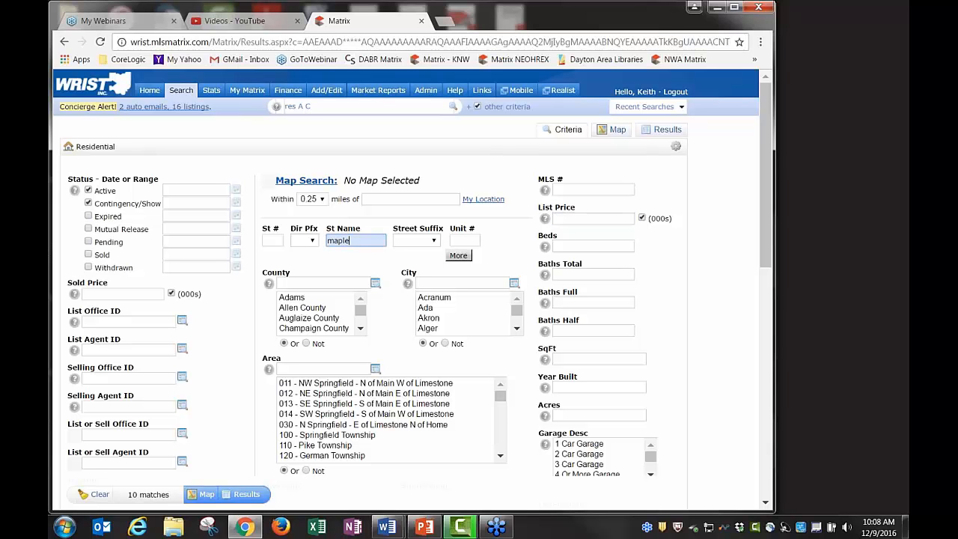
pyautogui.write('*')
pyautogui.click(344, 256)
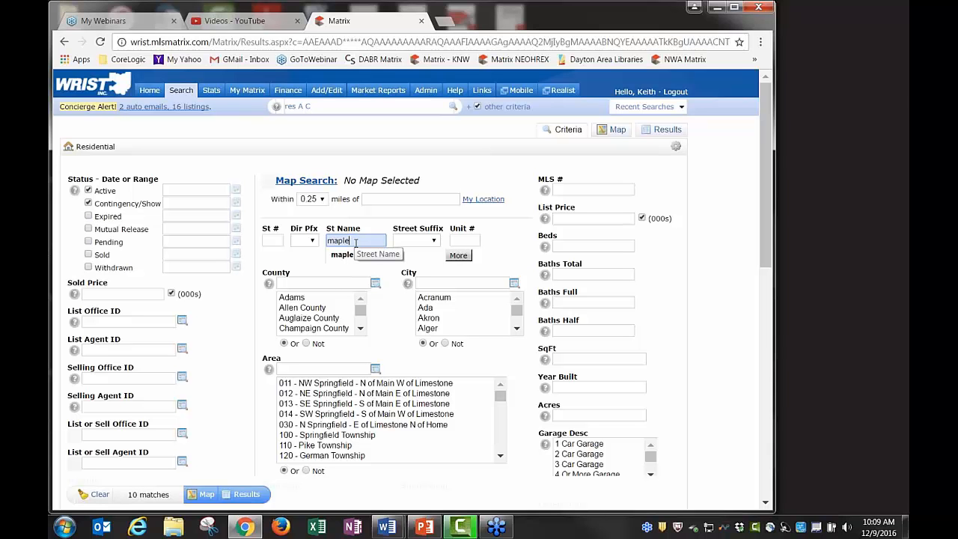
pyautogui.write('*')
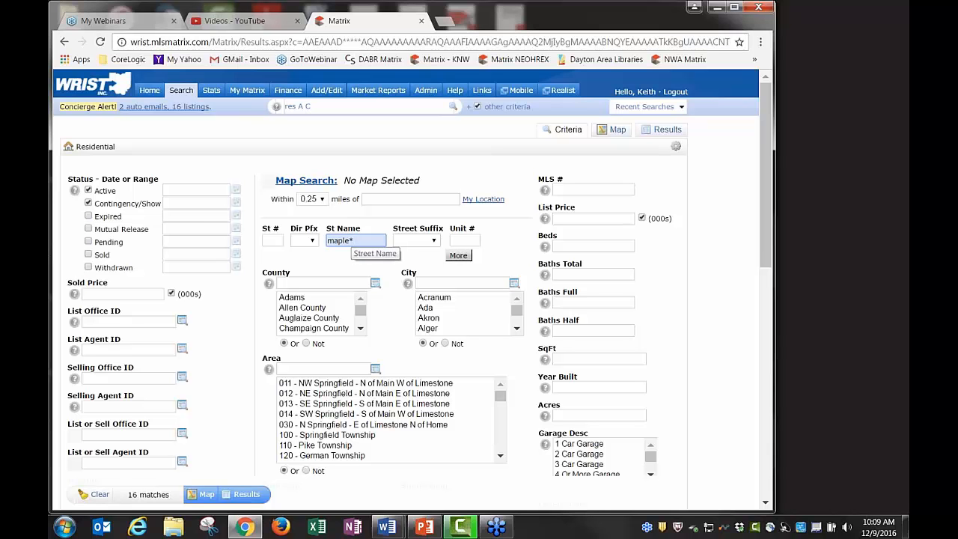
pyautogui.click(667, 129)
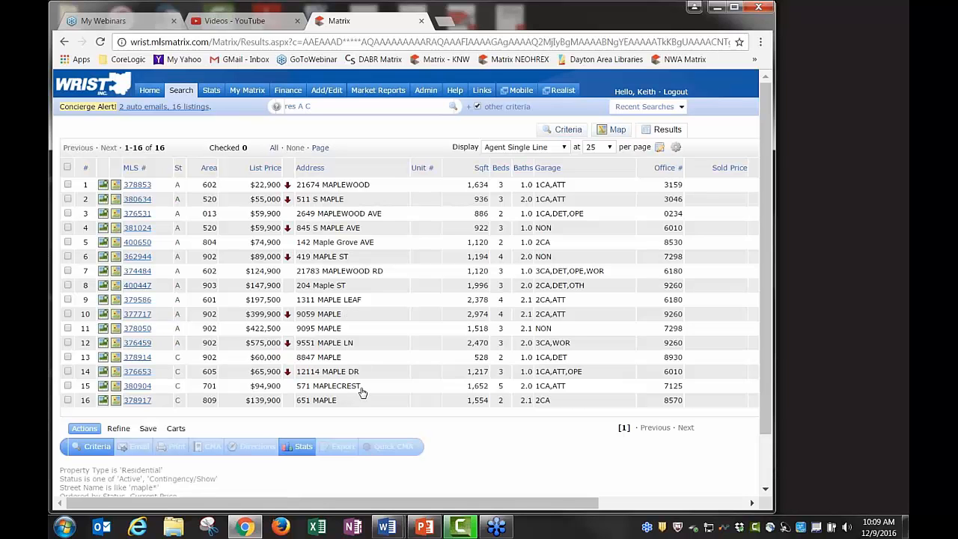
# Set the street name to '*maple' and uncheck the Active and Contingency/Show statuses
pyautogui.click(569, 131)
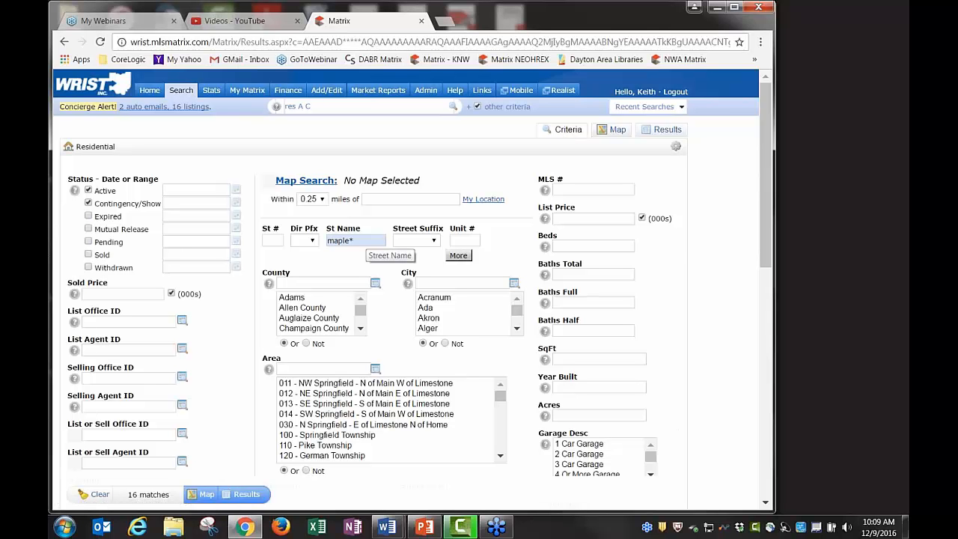
pyautogui.click(377, 236)
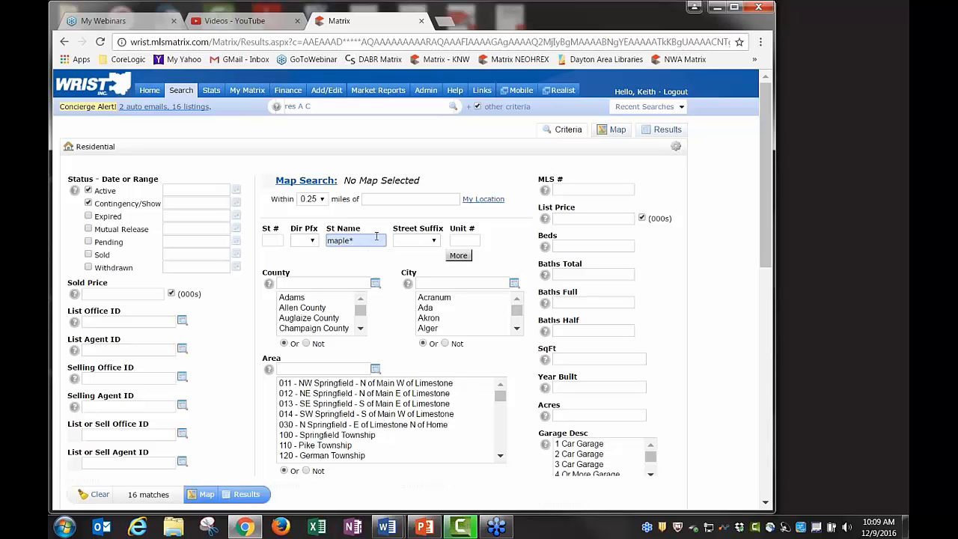
pyautogui.press('BackSpace')
pyautogui.press('Home')
pyautogui.write('*')
pyautogui.click(88, 203)
pyautogui.click(87, 191)
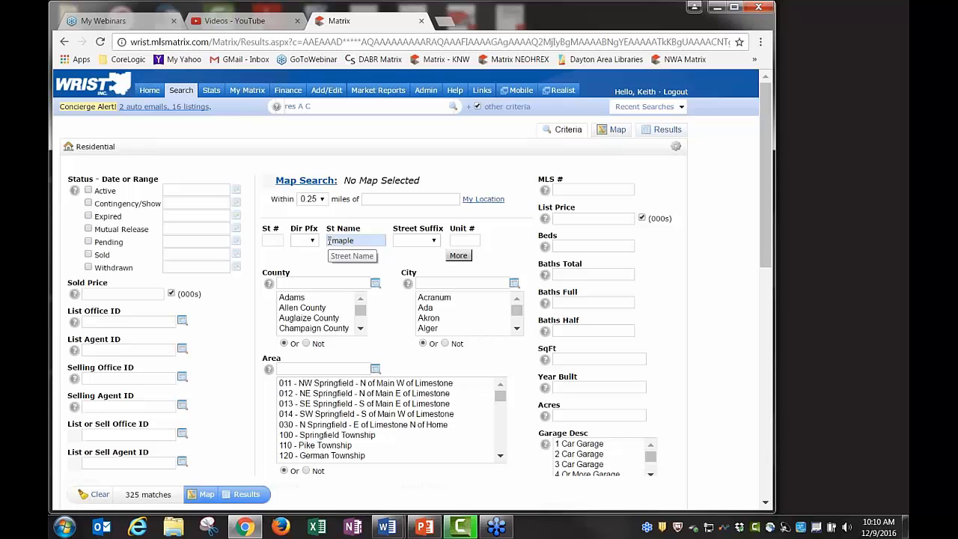
pyautogui.click(328, 240)
pyautogui.write('*')
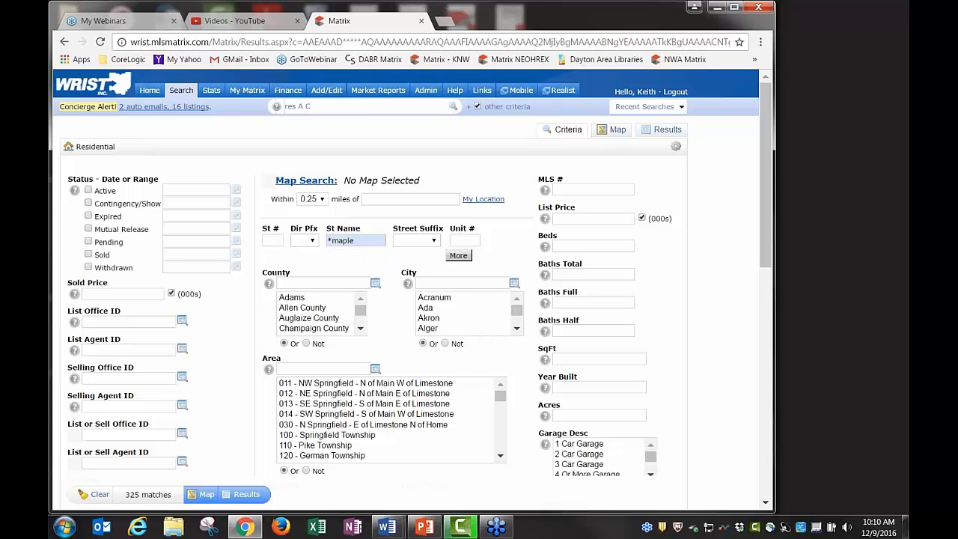
# View the 325 matching listings and page forward to results 76–100
pyautogui.click(662, 132)
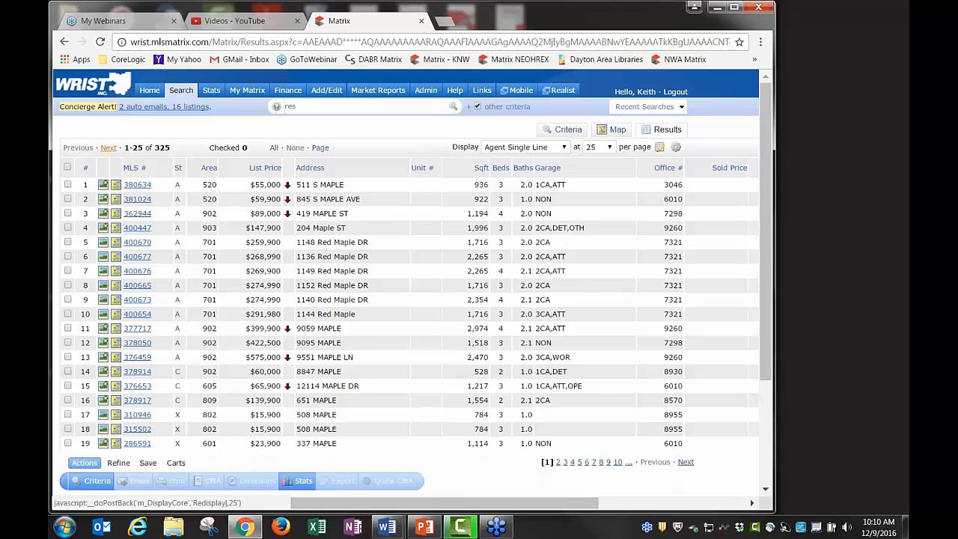
pyautogui.click(109, 147)
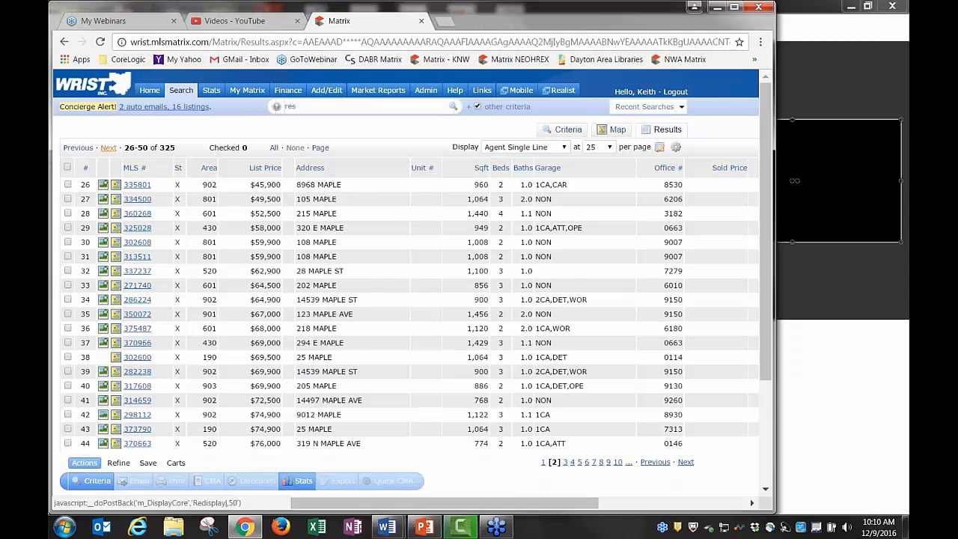
pyautogui.click(109, 148)
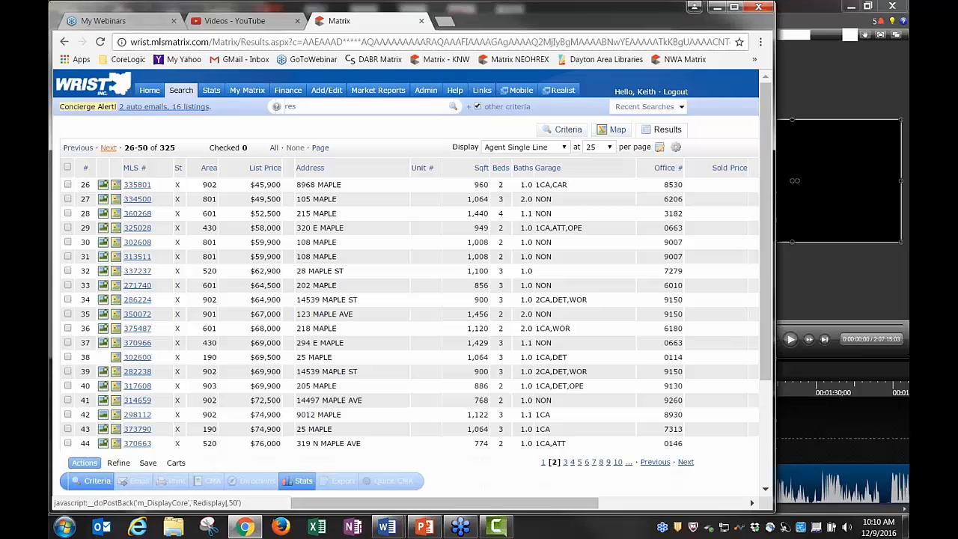
pyautogui.click(108, 148)
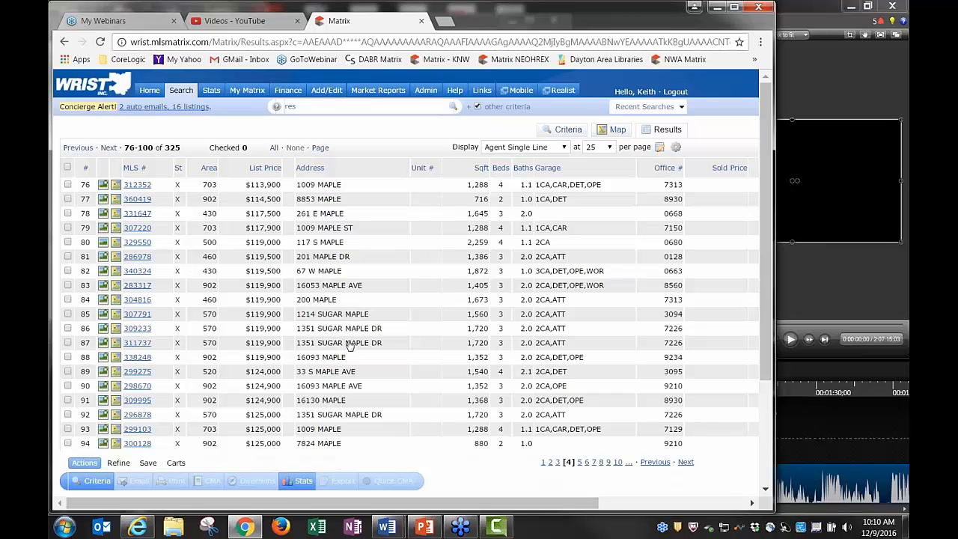
# Change the street name to '*maple*', view its 626 listings, then go back to criteria
pyautogui.click(569, 130)
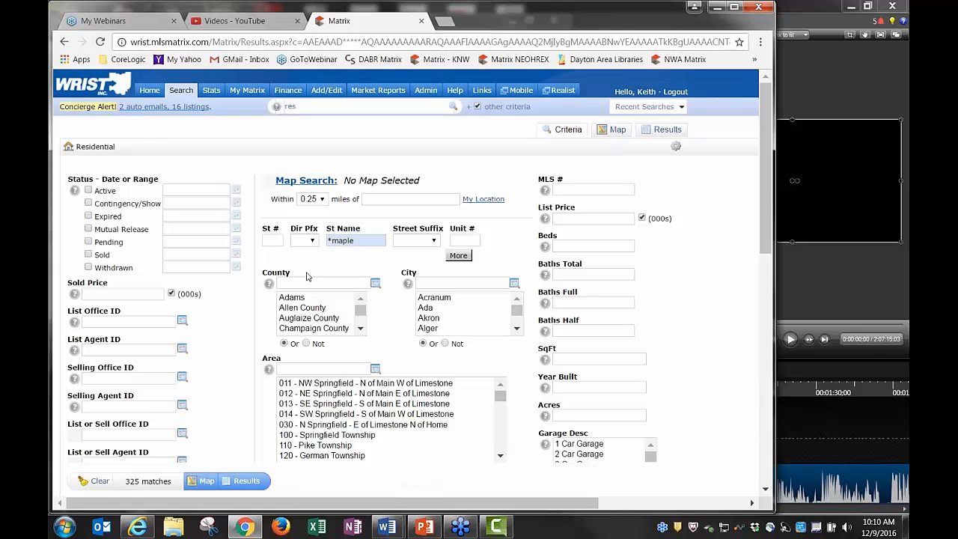
pyautogui.click(360, 241)
pyautogui.write('*')
pyautogui.click(345, 254)
pyautogui.click(665, 131)
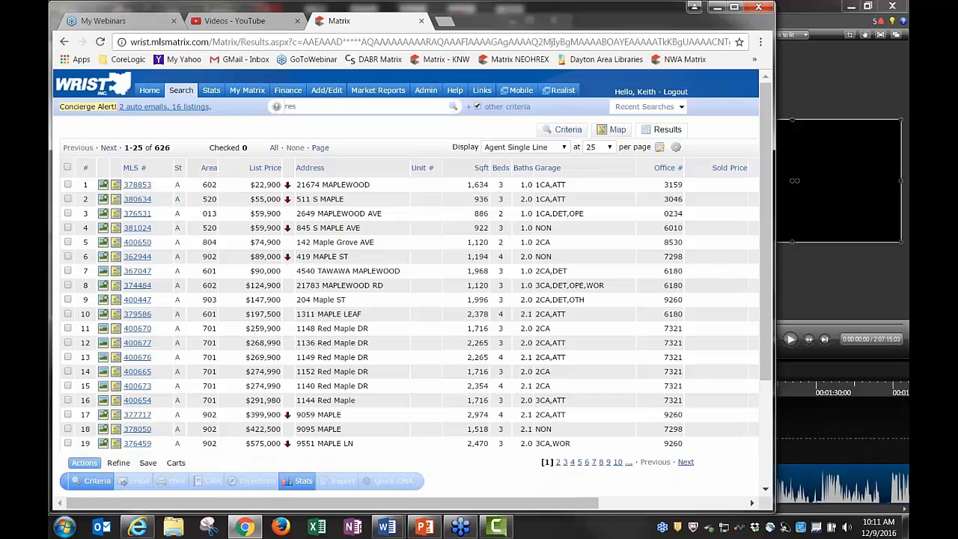
pyautogui.click(565, 130)
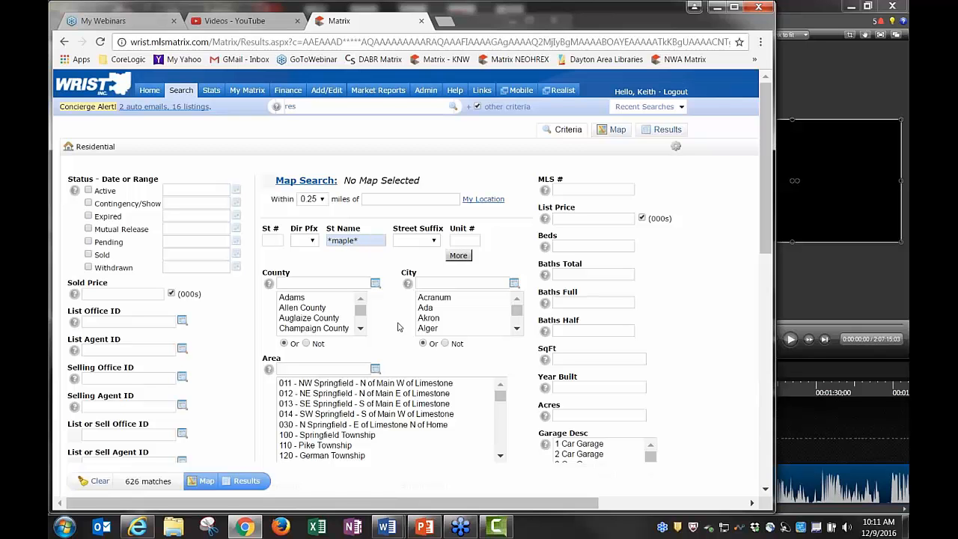
pyautogui.scroll(-5, 400, 322)
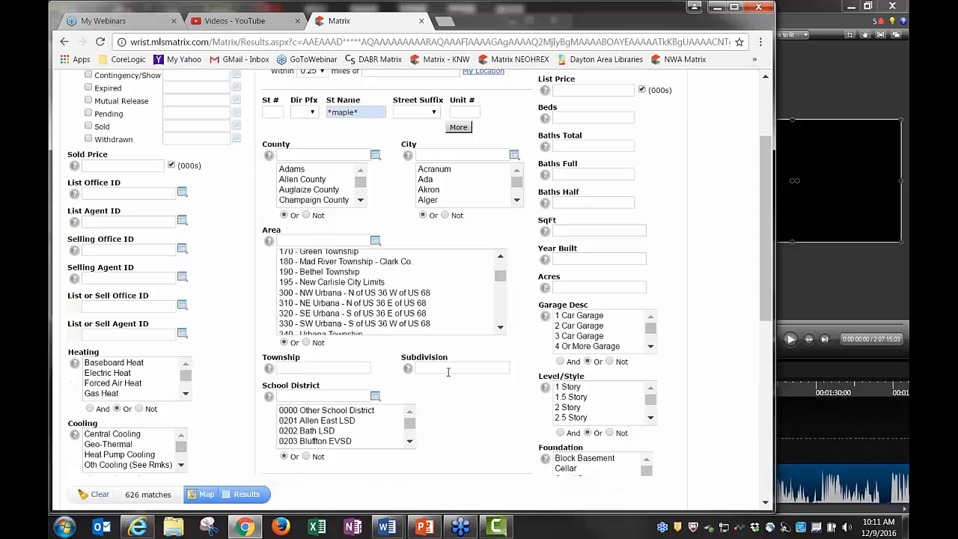
pyautogui.click(448, 369)
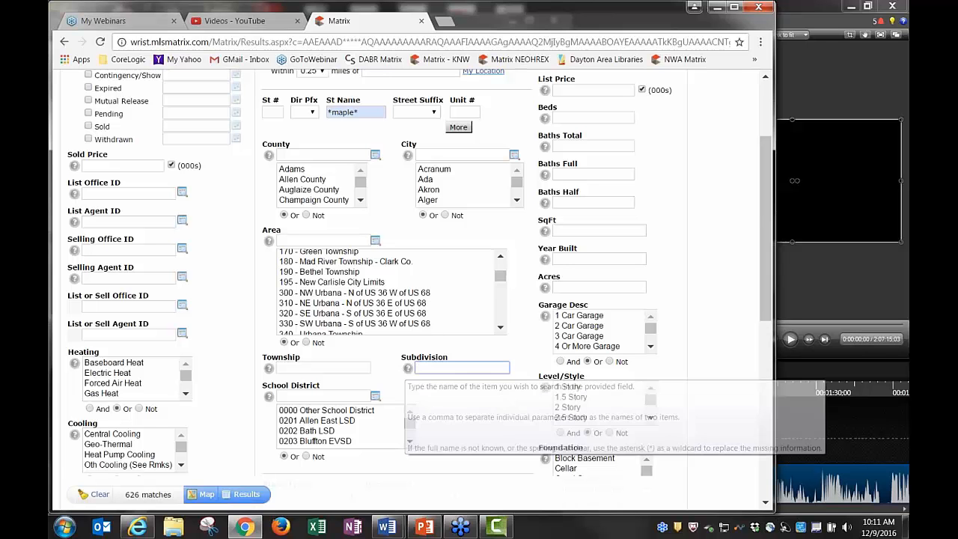
pyautogui.moveTo(269, 368)
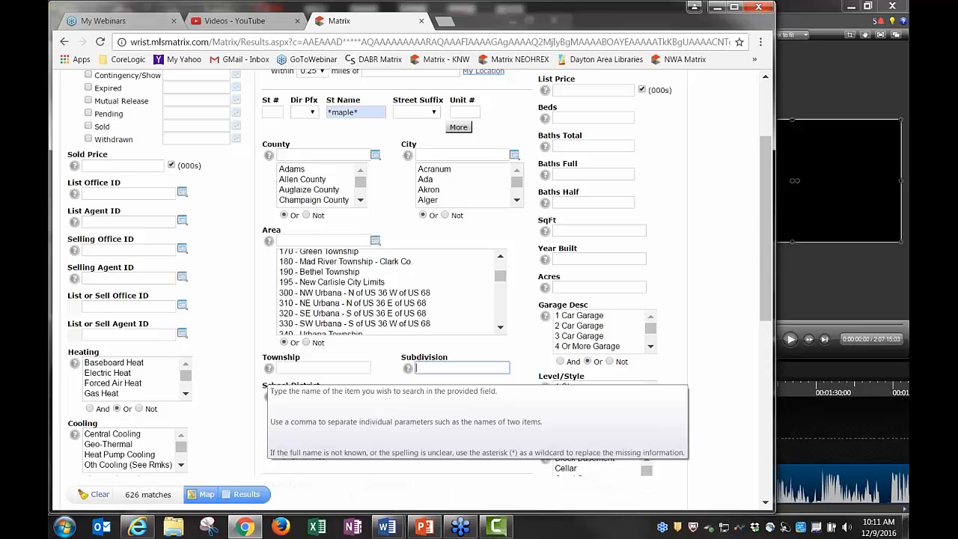
pyautogui.click(408, 369)
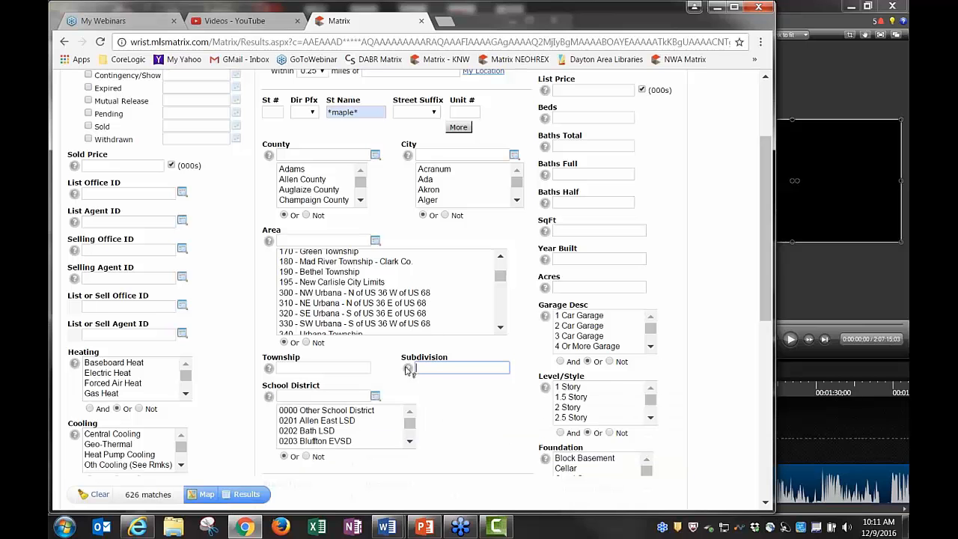
pyautogui.moveTo(409, 369)
pyautogui.scroll(2, 524, 341)
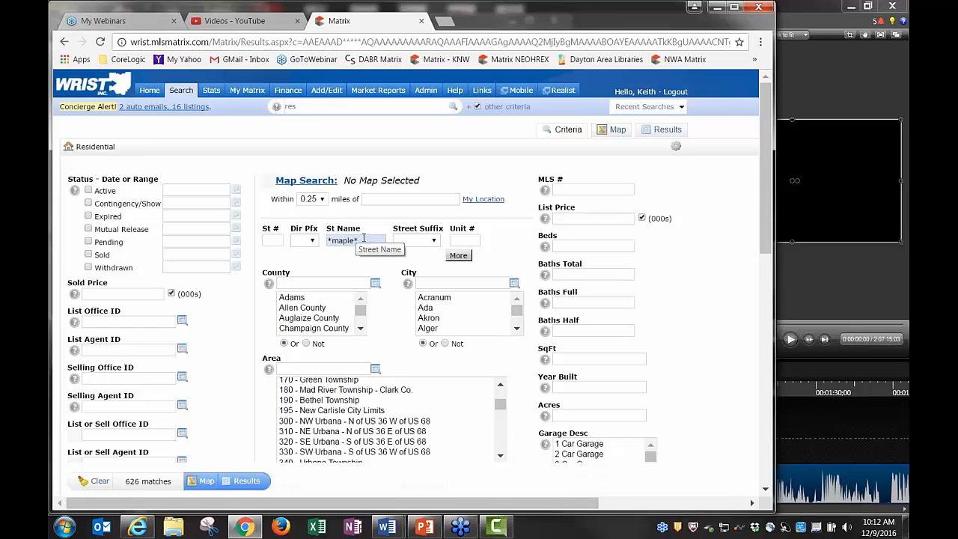
# Replace '*maple*' with 'mapleridge' in the street name, cutting matches to 3
pyautogui.click(366, 239)
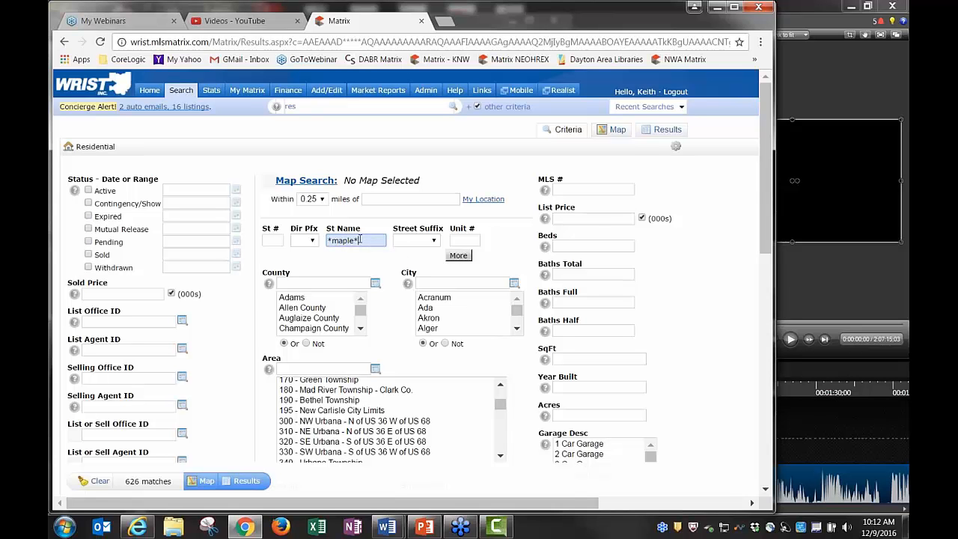
pyautogui.press('BackSpace')
pyautogui.press('BackSpace')
pyautogui.press('BackSpace')
pyautogui.press('BackSpace')
pyautogui.press('BackSpace')
pyautogui.press('BackSpace')
pyautogui.press('BackSpace')
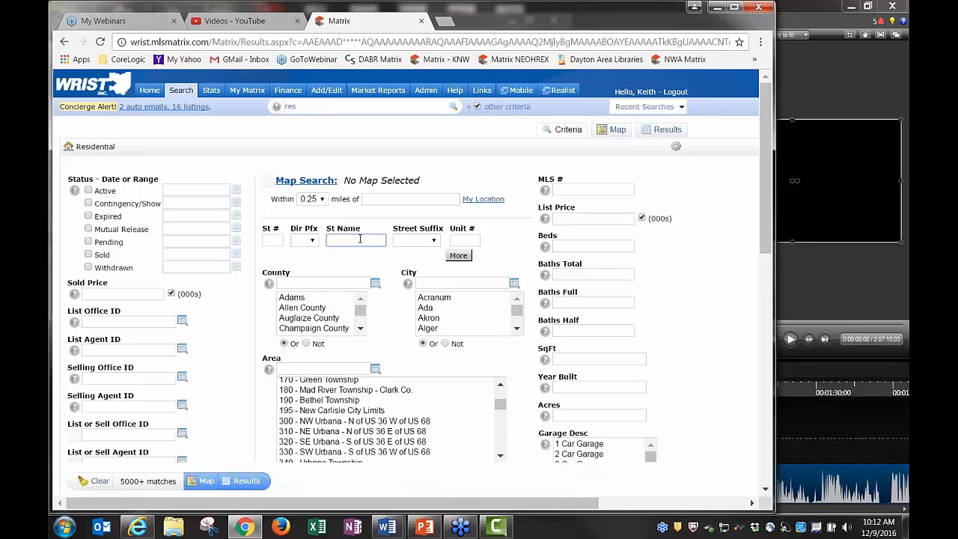
pyautogui.write('maple')
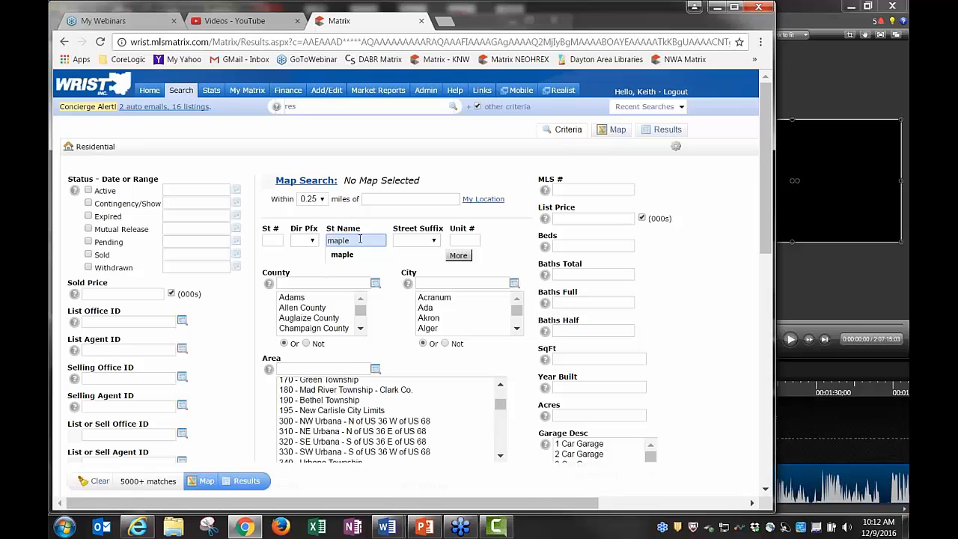
pyautogui.write('ridge')
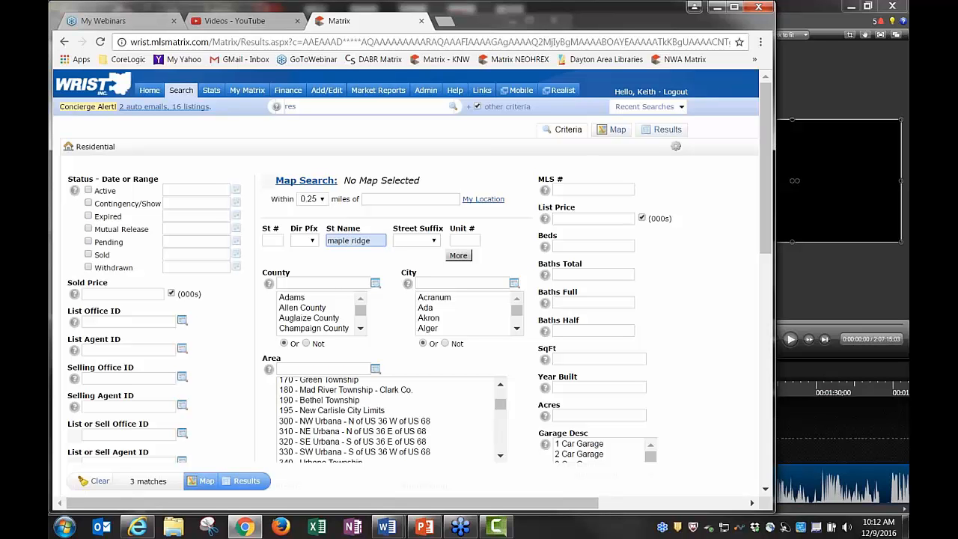
pyautogui.press('BackSpace')
# Add a second address row and try street names '1st' and 'first' (232 matches)
pyautogui.click(458, 256)
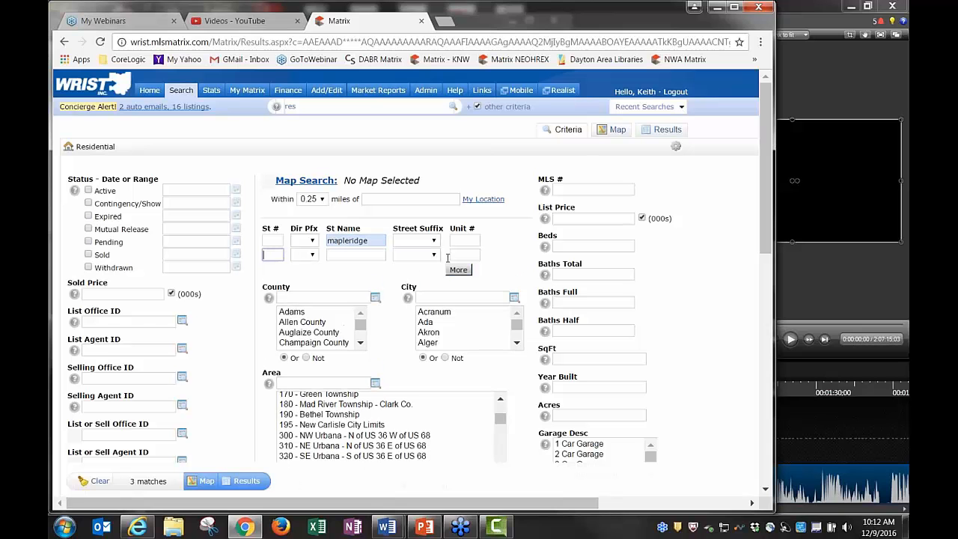
pyautogui.click(362, 256)
pyautogui.write('maple ')
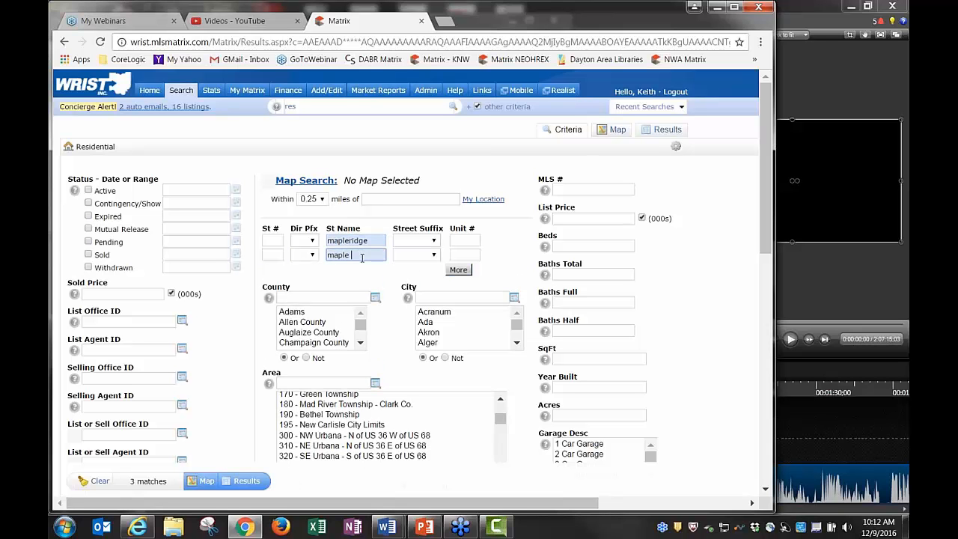
pyautogui.write('ridge')
pyautogui.press('BackSpace')
pyautogui.press('BackSpace')
pyautogui.press('BackSpace')
pyautogui.press('BackSpace')
pyautogui.press('BackSpace')
pyautogui.press('BackSpace')
pyautogui.press('BackSpace')
pyautogui.press('BackSpace')
pyautogui.press('BackSpace')
pyautogui.press('BackSpace')
pyautogui.press('BackSpace')
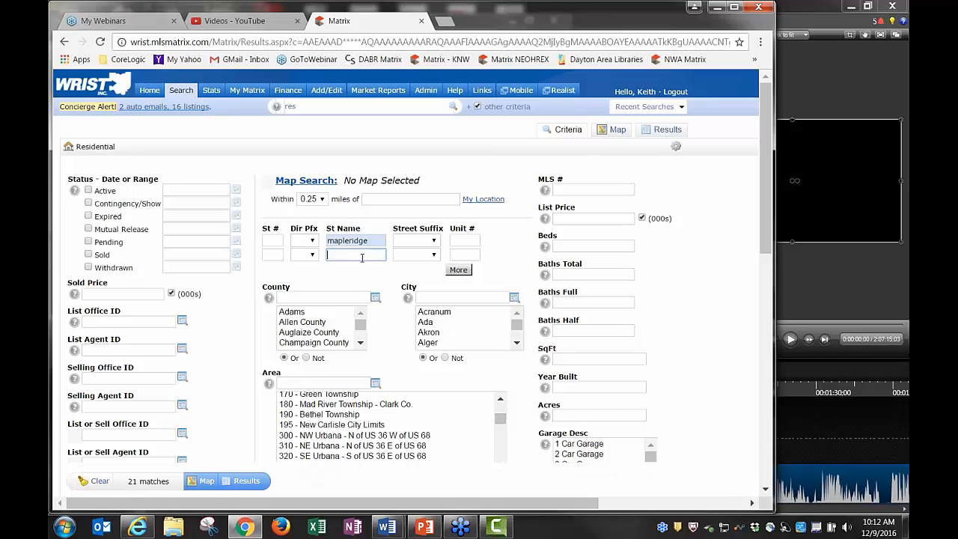
pyautogui.write('1s')
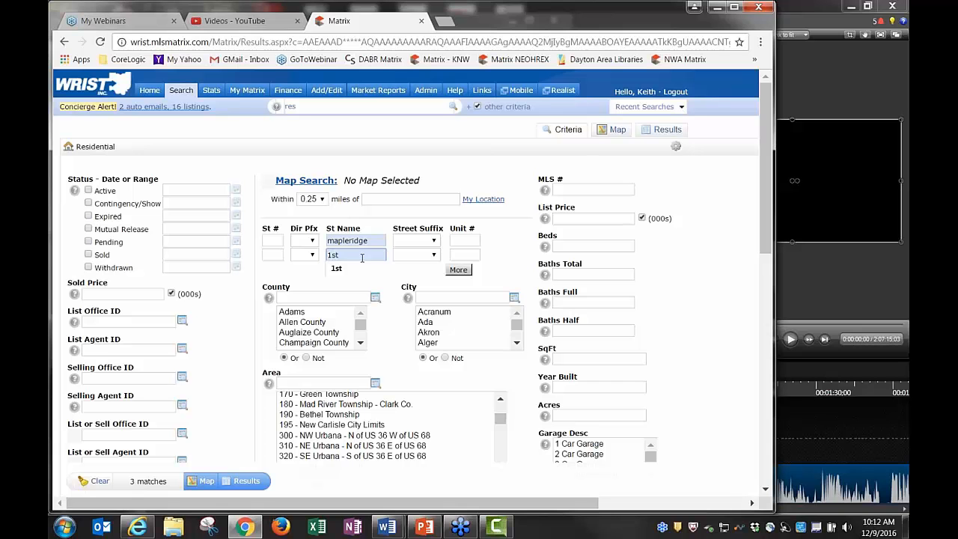
pyautogui.write('t')
pyautogui.click(368, 240)
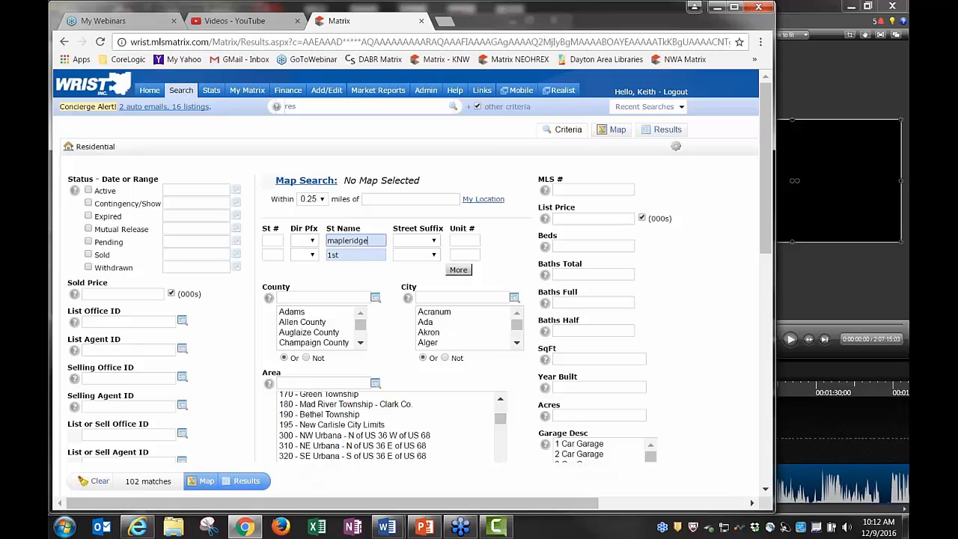
pyautogui.press('BackSpace')
pyautogui.press('BackSpace')
pyautogui.press('BackSpace')
pyautogui.press('BackSpace')
pyautogui.press('BackSpace')
pyautogui.press('BackSpace')
pyautogui.press('BackSpace')
pyautogui.press('BackSpace')
pyautogui.press('BackSpace')
pyautogui.press('BackSpace')
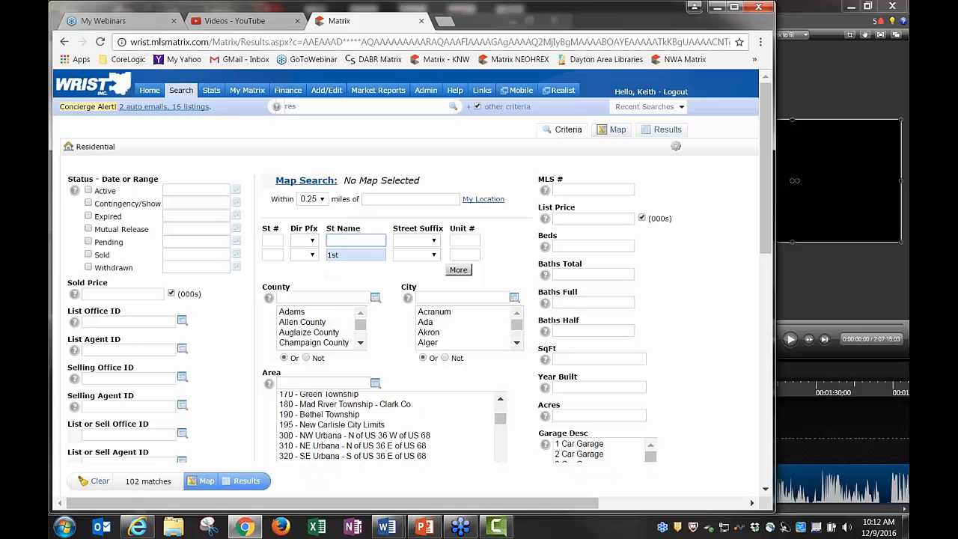
pyautogui.write('first')
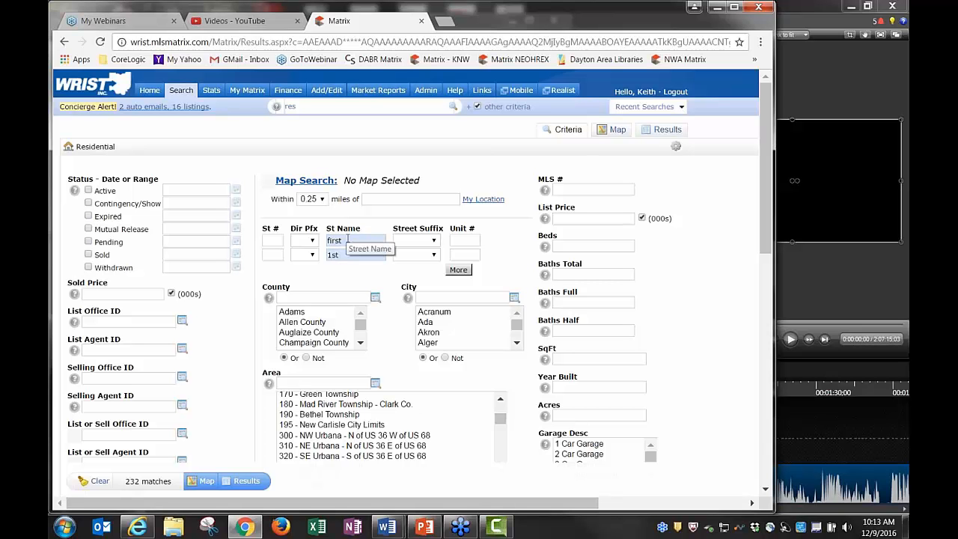
# Clear both street name fields so the count returns to 5000+ matches
pyautogui.click(347, 239)
pyautogui.press('BackSpace')
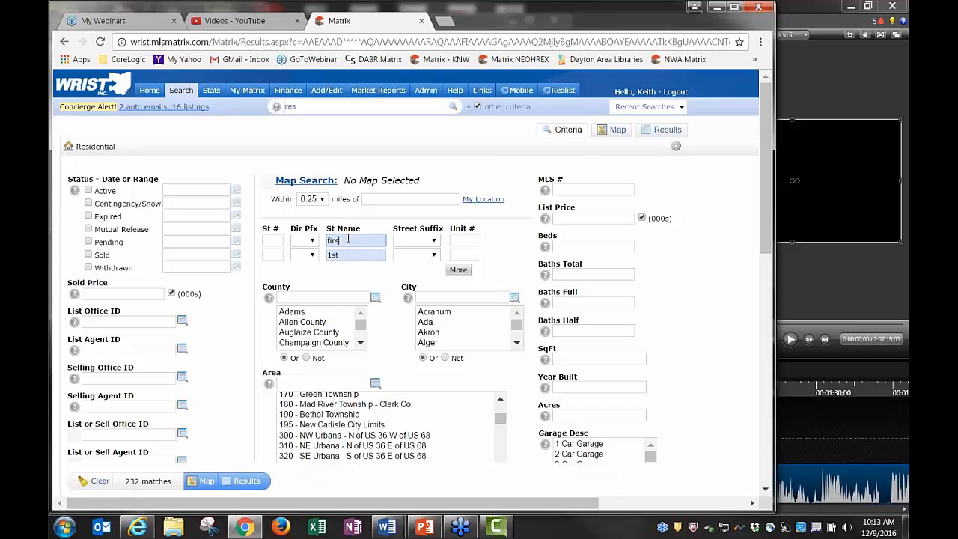
pyautogui.press('BackSpace')
pyautogui.press('BackSpace')
pyautogui.press('BackSpace')
pyautogui.press('BackSpace')
pyautogui.click(353, 255)
pyautogui.press('BackSpace')
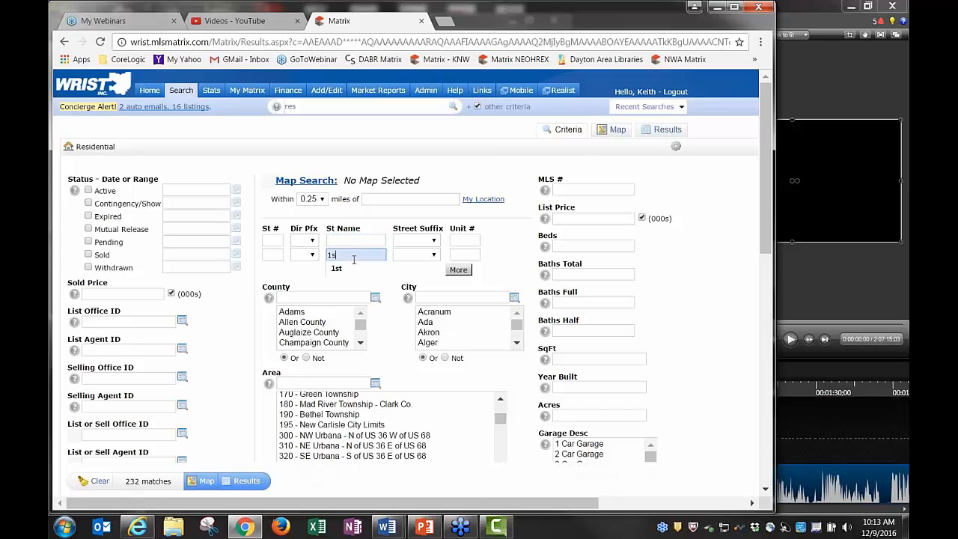
pyautogui.press('BackSpace')
pyautogui.press('BackSpace')
pyautogui.click(353, 281)
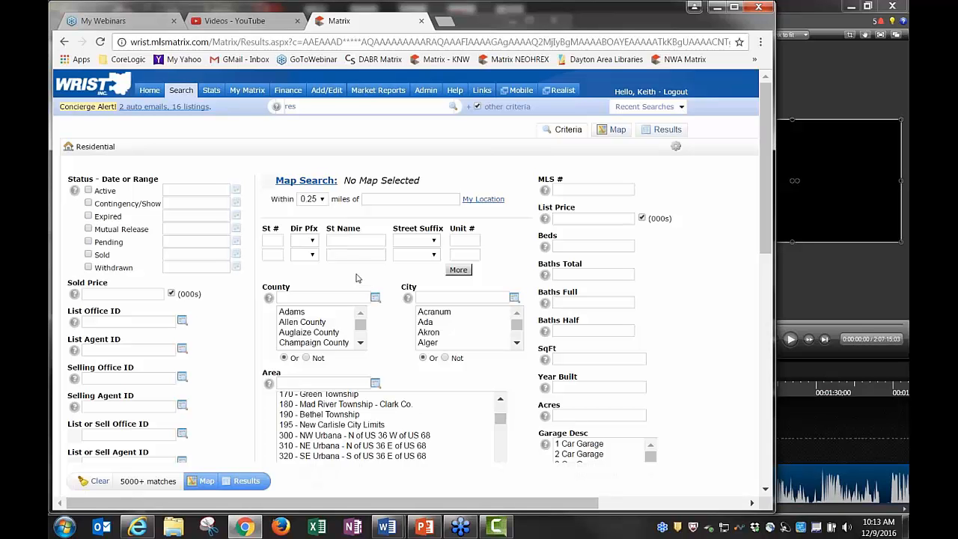
# Enter '*68' as the street name
pyautogui.click(341, 241)
pyautogui.write('68')
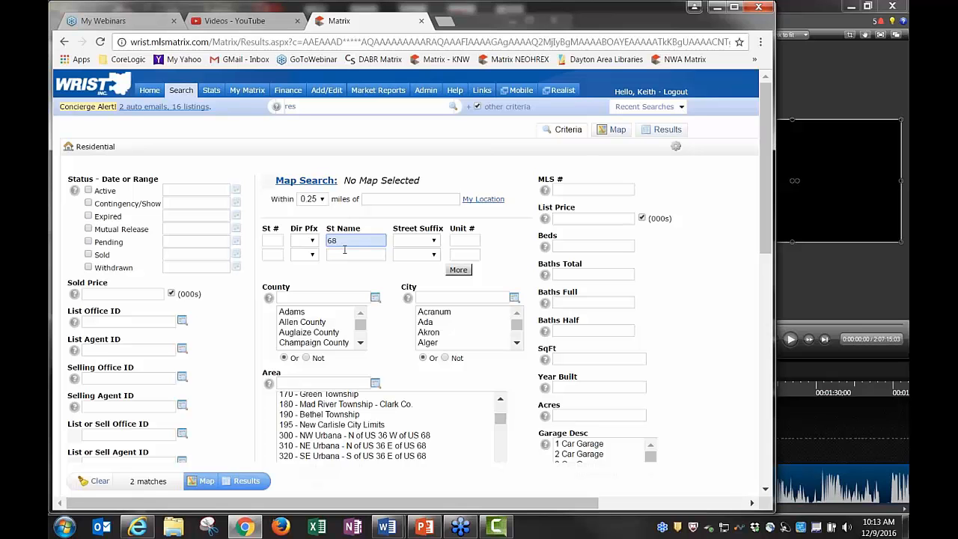
pyautogui.press('Home')
pyautogui.write('*')
# Include Active and Contingency/Show statuses and view the 8 matching listings
pyautogui.click(89, 191)
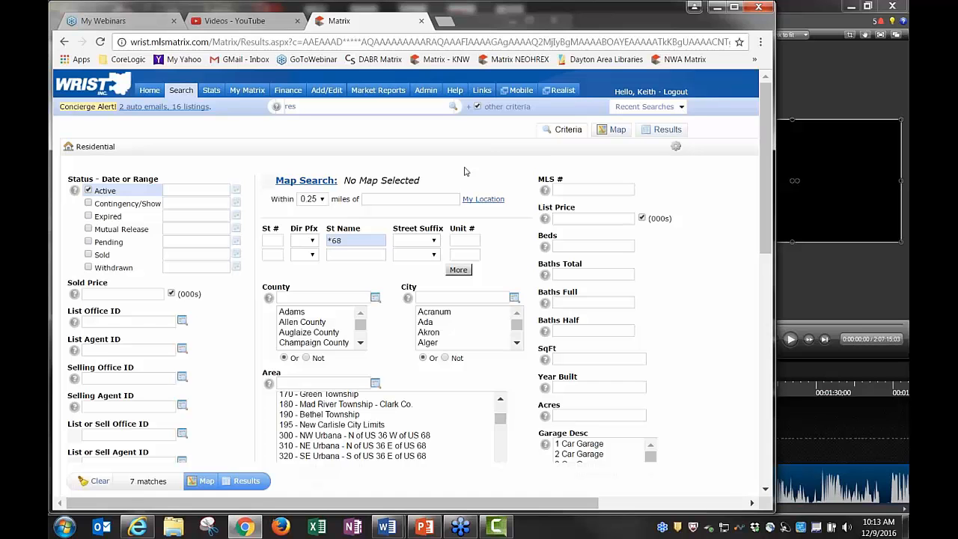
pyautogui.click(89, 203)
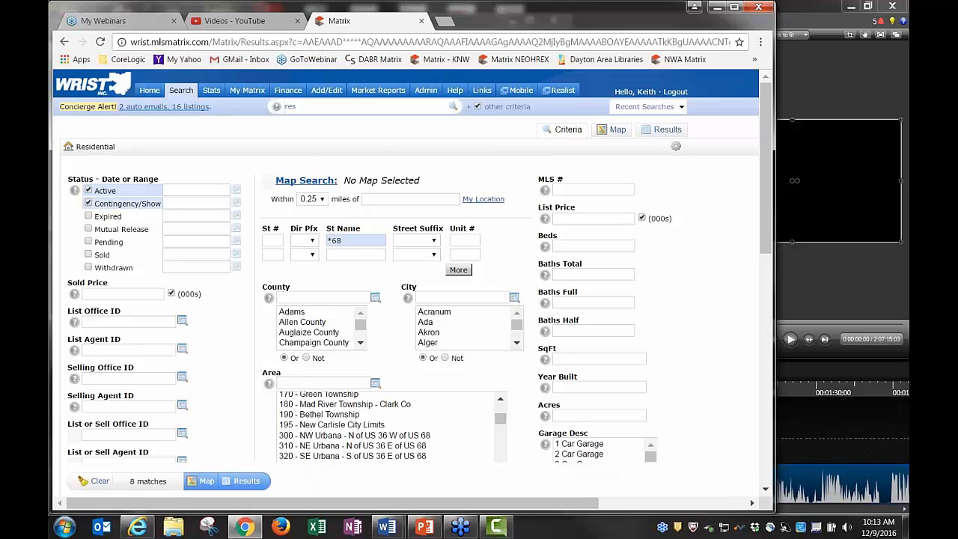
pyautogui.click(668, 136)
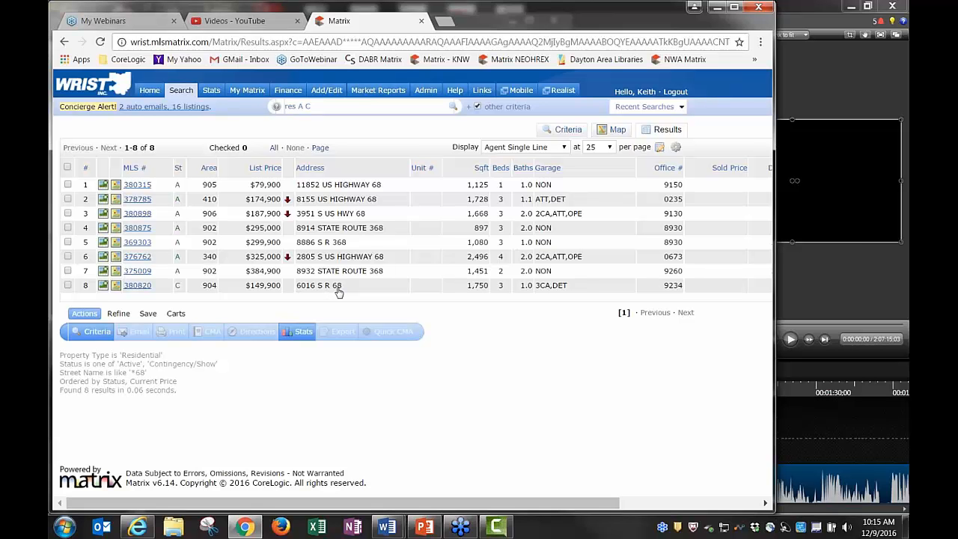
# Back on Criteria, change the St Name pattern from '*68' to '* 68', narrowing to 5 matches
pyautogui.click(566, 130)
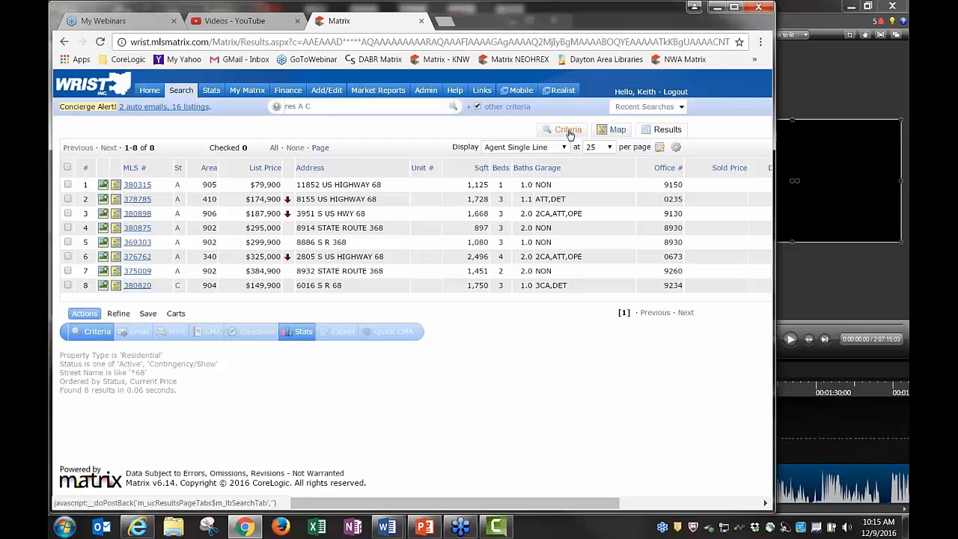
pyautogui.click(333, 240)
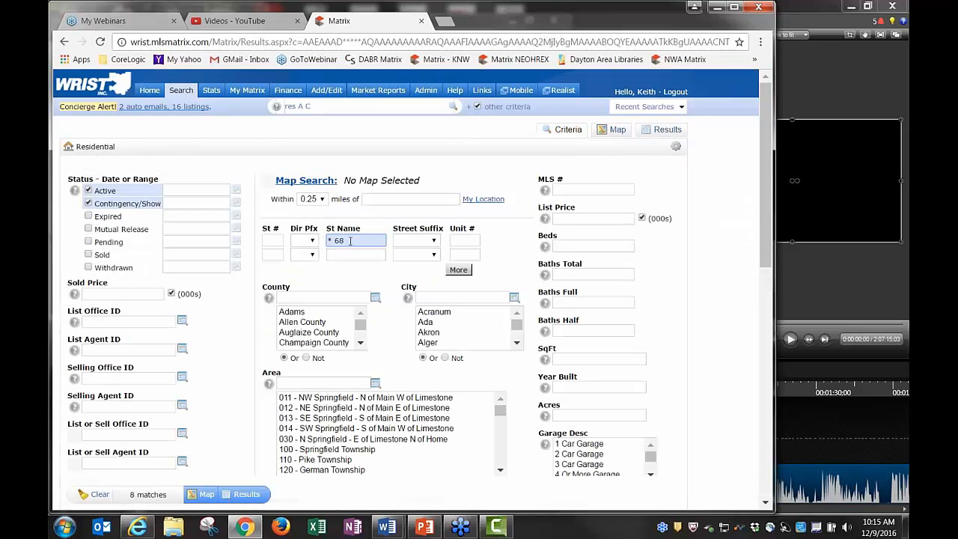
# View the 5 listings on US Highway 68 and S R 68 addresses
pyautogui.click(665, 135)
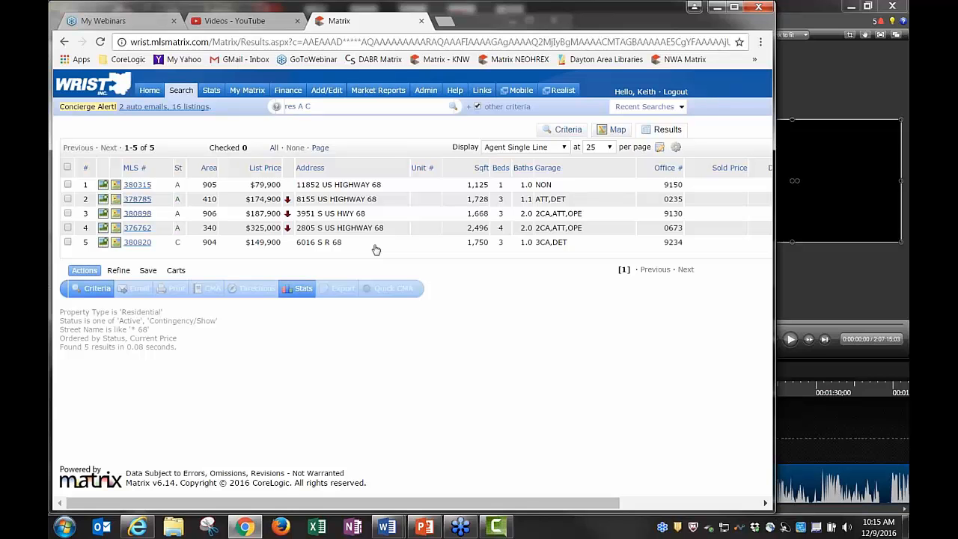
# Change the St Name pattern to '*25a' and view the 2 County Road 25A listings
pyautogui.click(567, 129)
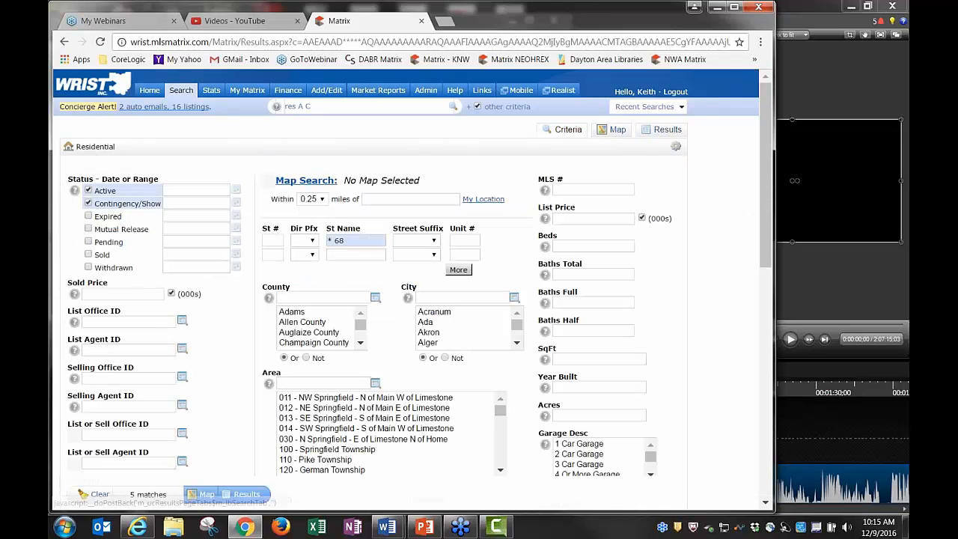
pyautogui.click(367, 241)
pyautogui.press('BackSpace')
pyautogui.press('BackSpace')
pyautogui.press('BackSpace')
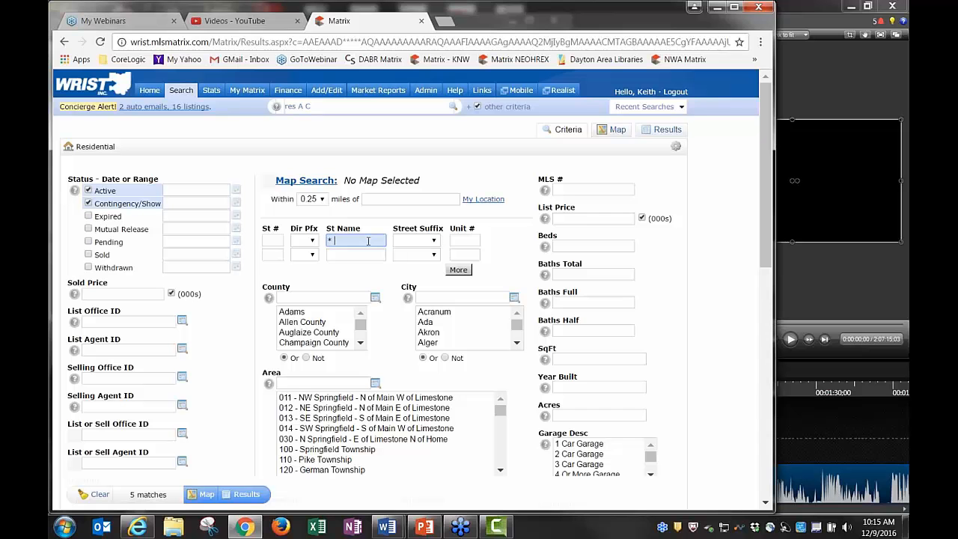
pyautogui.write('25a')
pyautogui.click(667, 129)
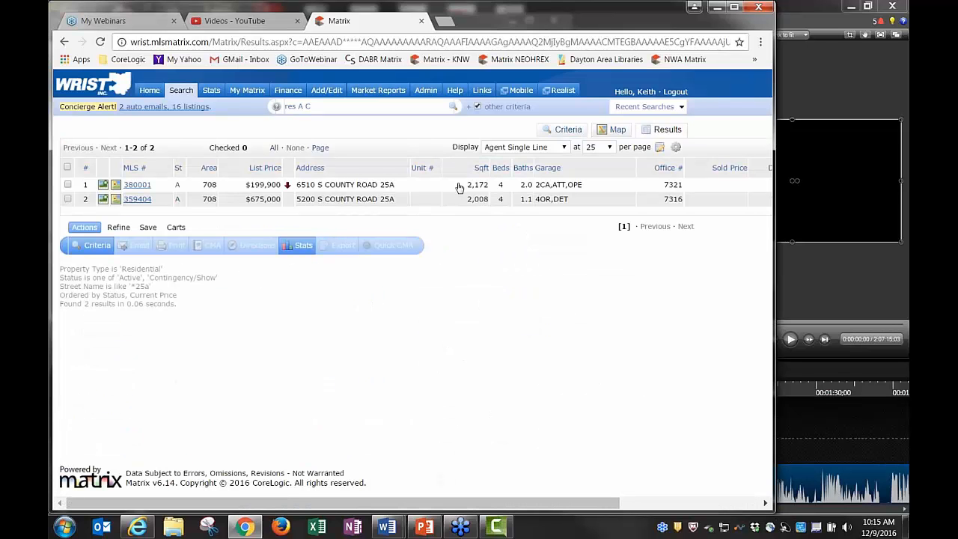
# Untick Contingency/Show and Active status to view all 96 County Road 25A listings
pyautogui.click(565, 132)
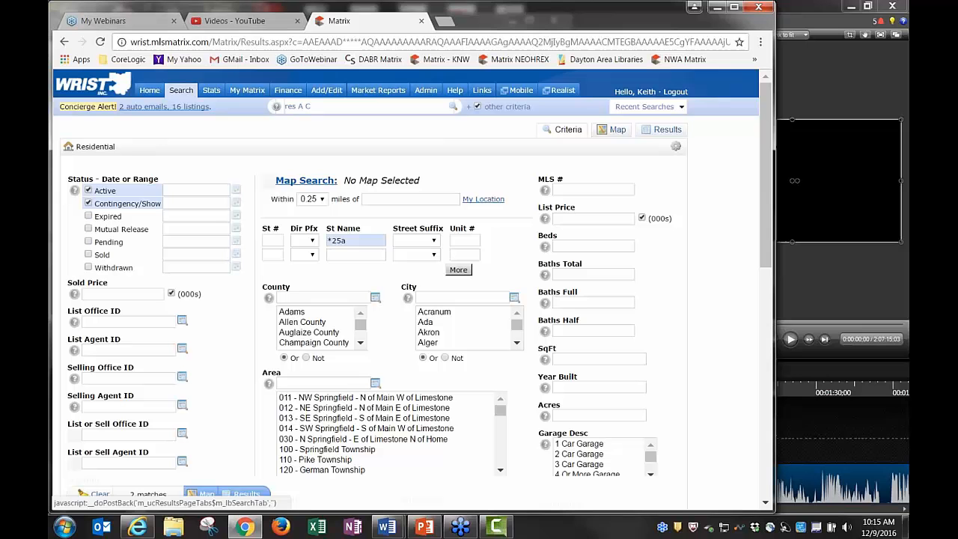
pyautogui.click(88, 203)
pyautogui.click(89, 191)
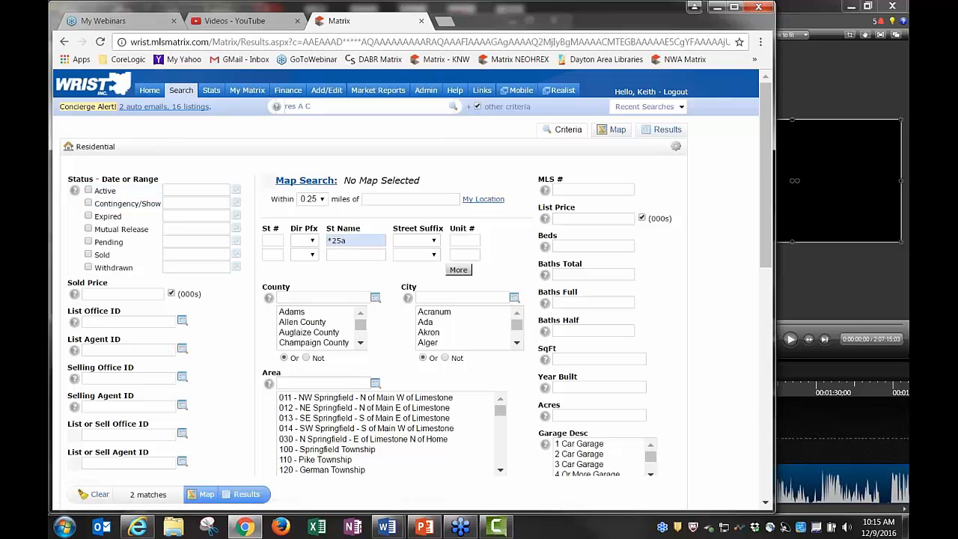
pyautogui.click(665, 130)
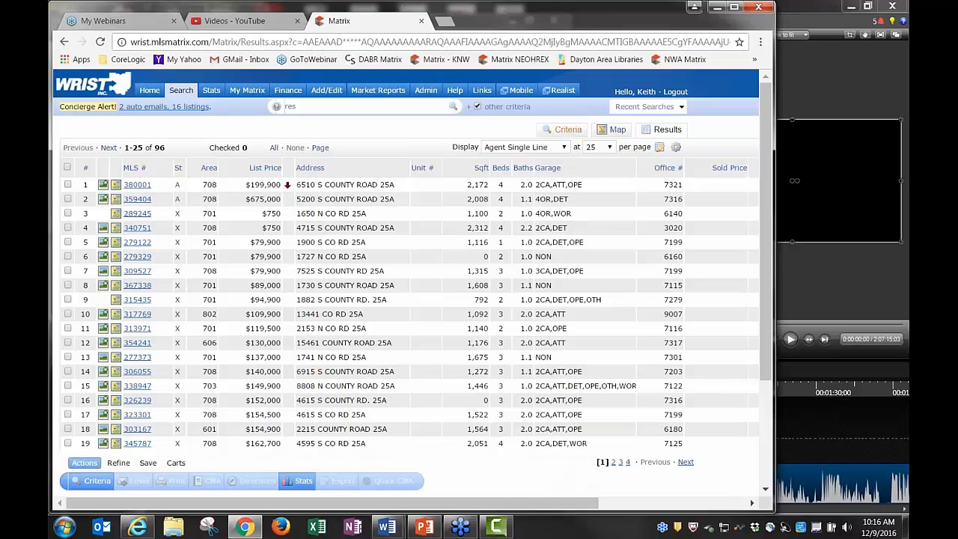
pyautogui.click(96, 481)
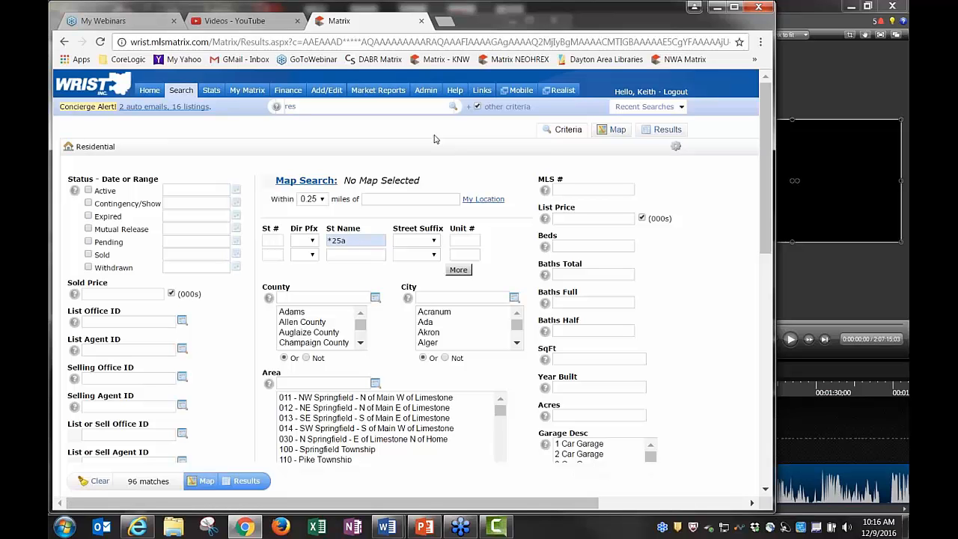
# Delete the '*25a' pattern from St Name, leaving the field empty
pyautogui.click(353, 243)
pyautogui.press('BackSpace')
pyautogui.press('BackSpace')
pyautogui.press('BackSpace')
pyautogui.press('BackSpace')
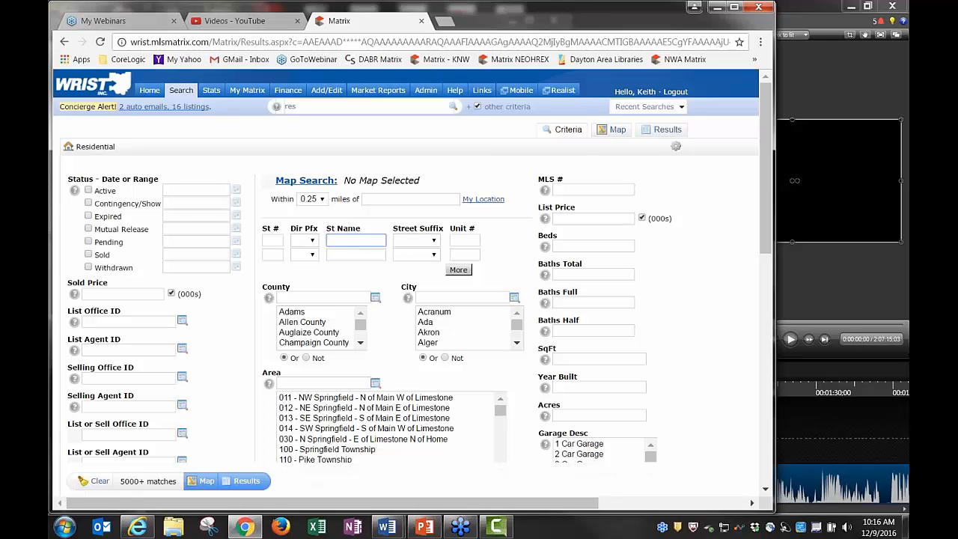
pyautogui.click(410, 162)
# Tick Active status for 1766 matches, trying List Price 100+ and 100-150 but leaving it blank
pyautogui.click(88, 192)
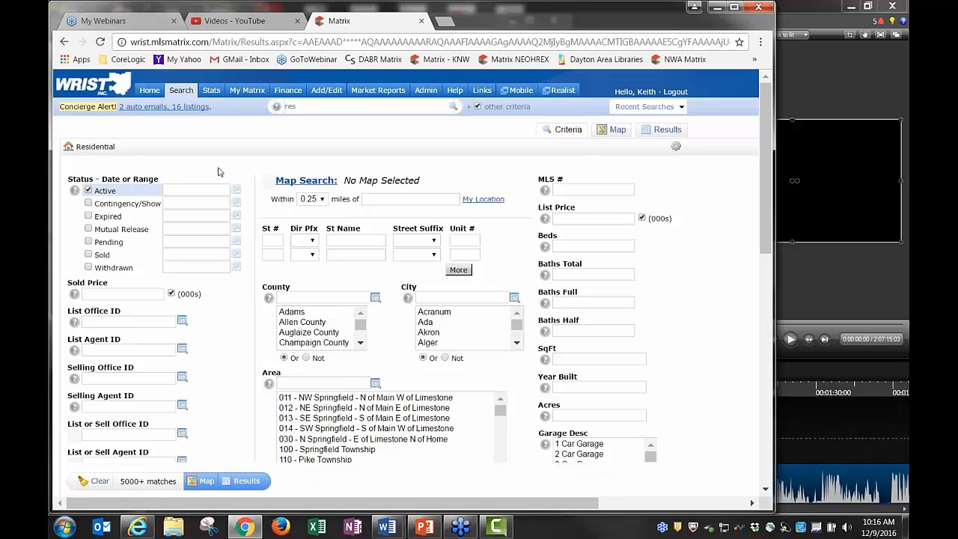
pyautogui.click(557, 218)
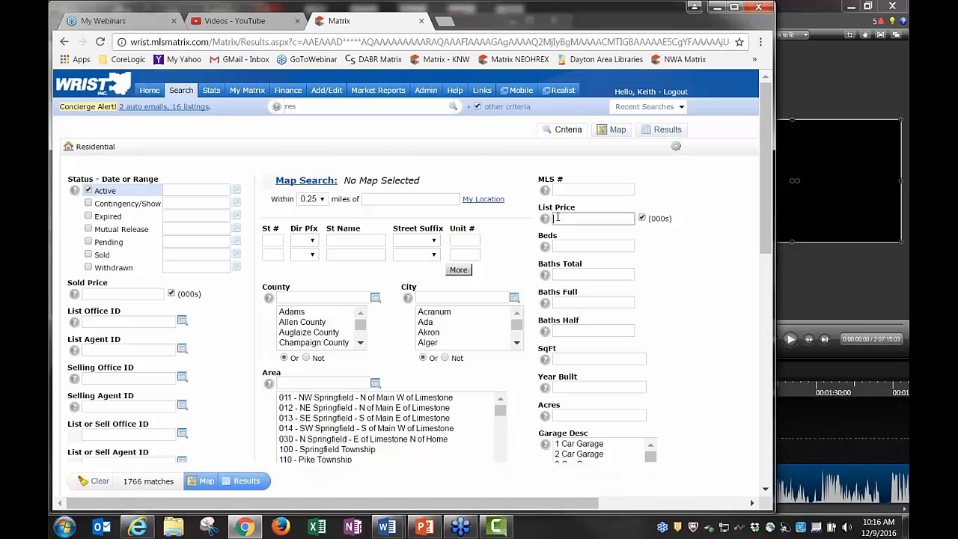
pyautogui.write('100+')
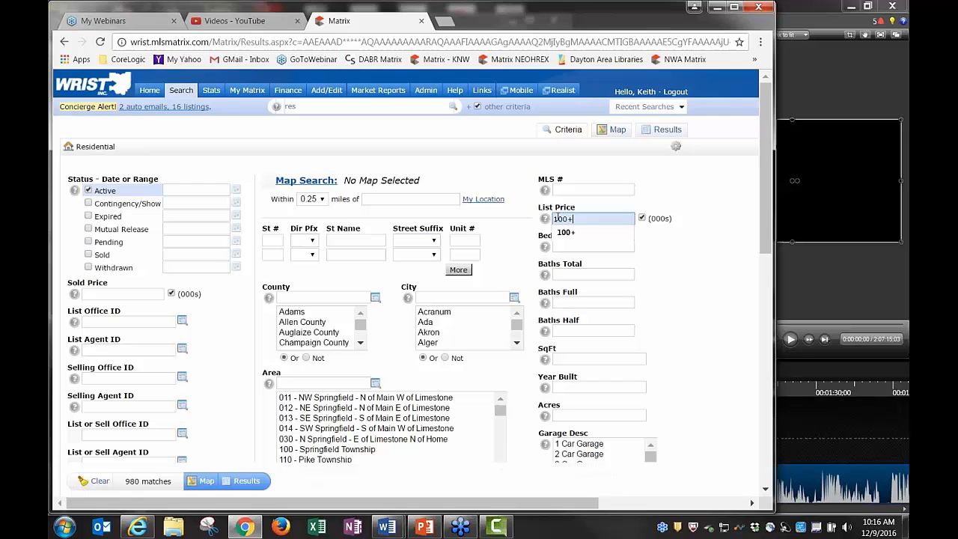
pyautogui.press('BackSpace')
pyautogui.write('-')
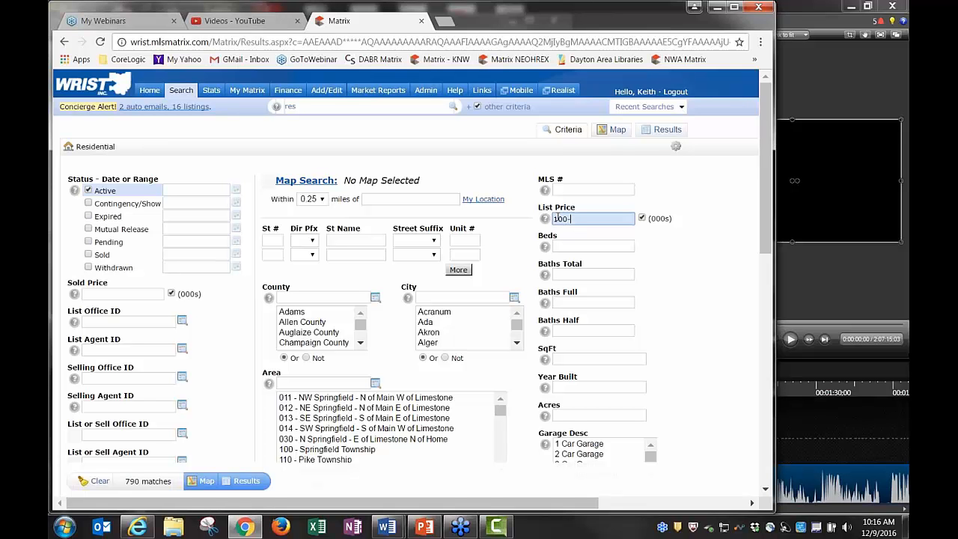
pyautogui.write('150')
pyautogui.press('BackSpace')
pyautogui.press('BackSpace')
pyautogui.press('BackSpace')
pyautogui.press('BackSpace')
pyautogui.press('BackSpace')
pyautogui.press('BackSpace')
pyautogui.press('BackSpace')
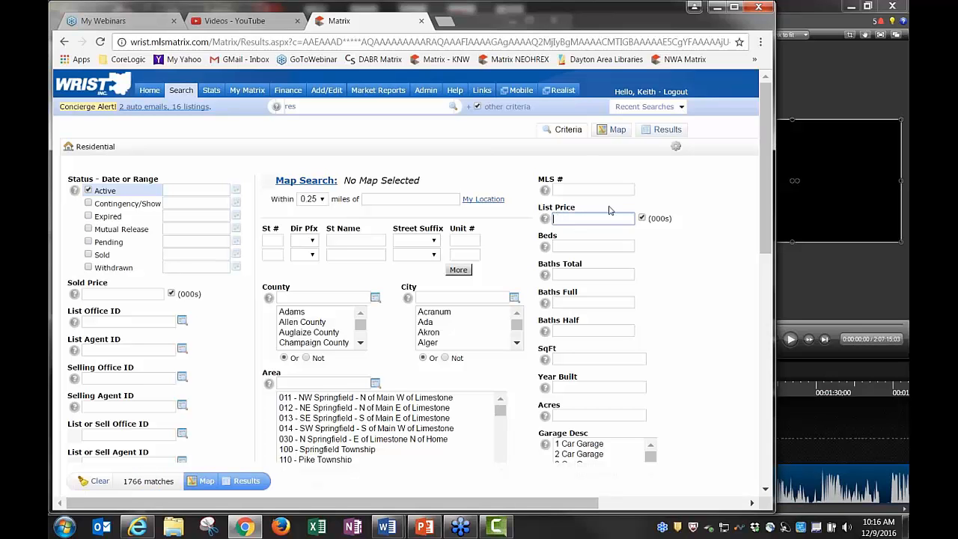
pyautogui.click(581, 246)
pyautogui.click(578, 275)
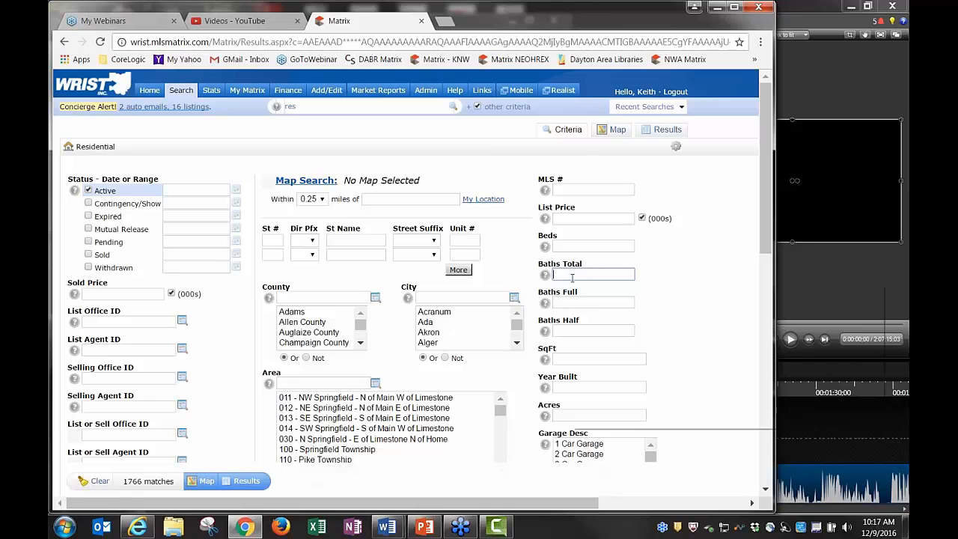
pyautogui.moveTo(572, 278)
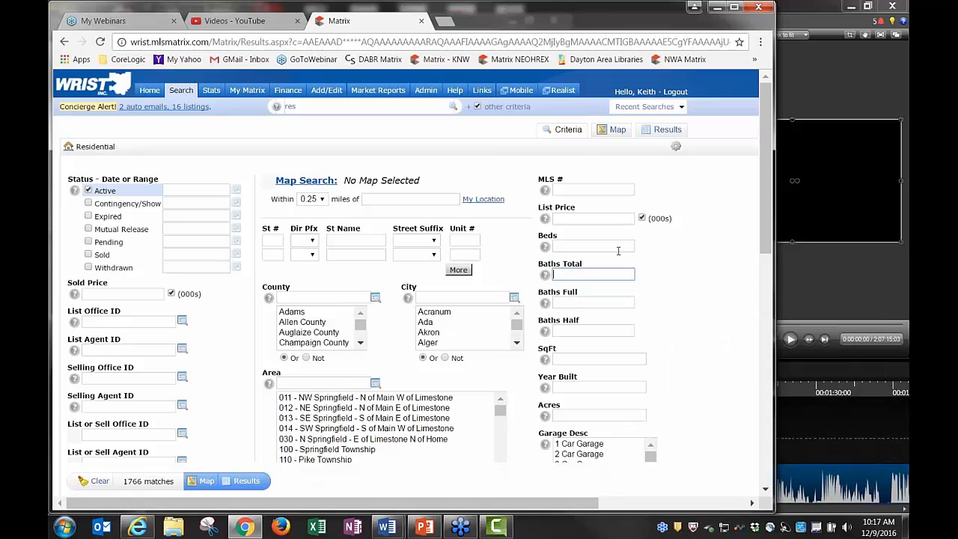
pyautogui.write('1.0')
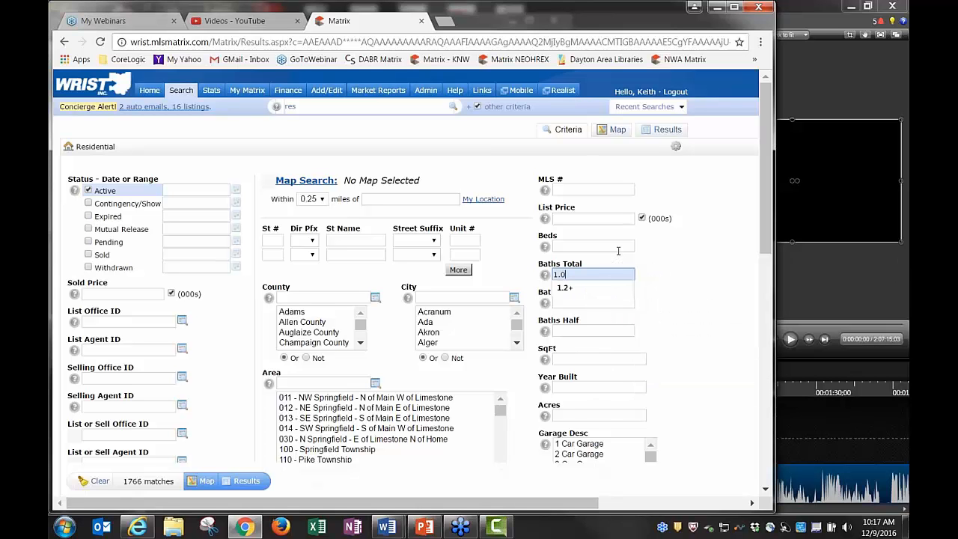
pyautogui.press('BackSpace')
pyautogui.write('1')
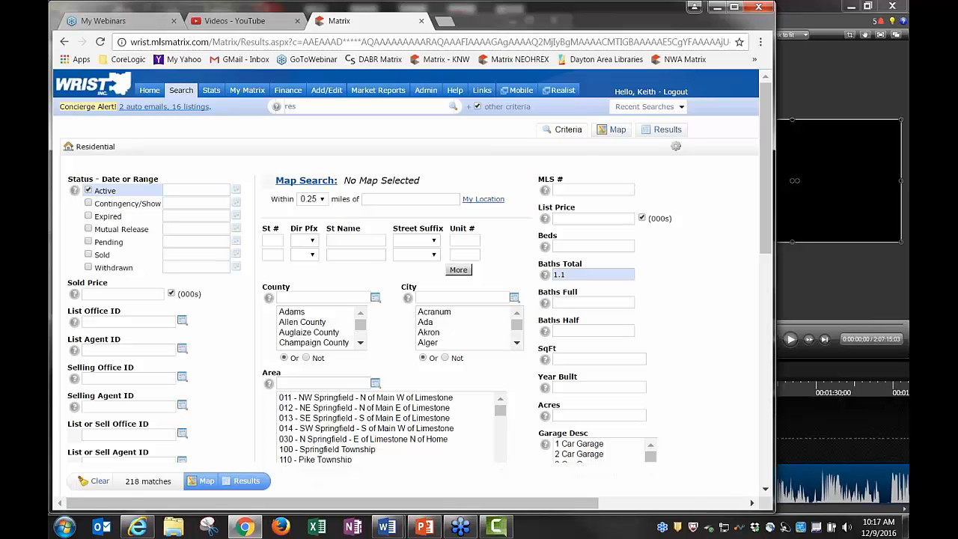
pyautogui.click(628, 274)
pyautogui.press('BackSpace')
pyautogui.write('2')
pyautogui.click(704, 266)
pyautogui.click(571, 274)
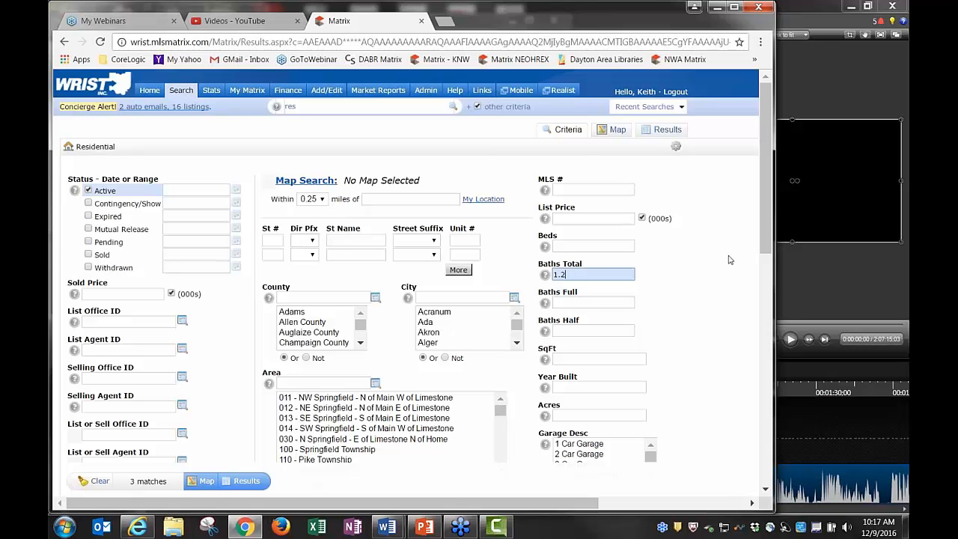
pyautogui.write('+')
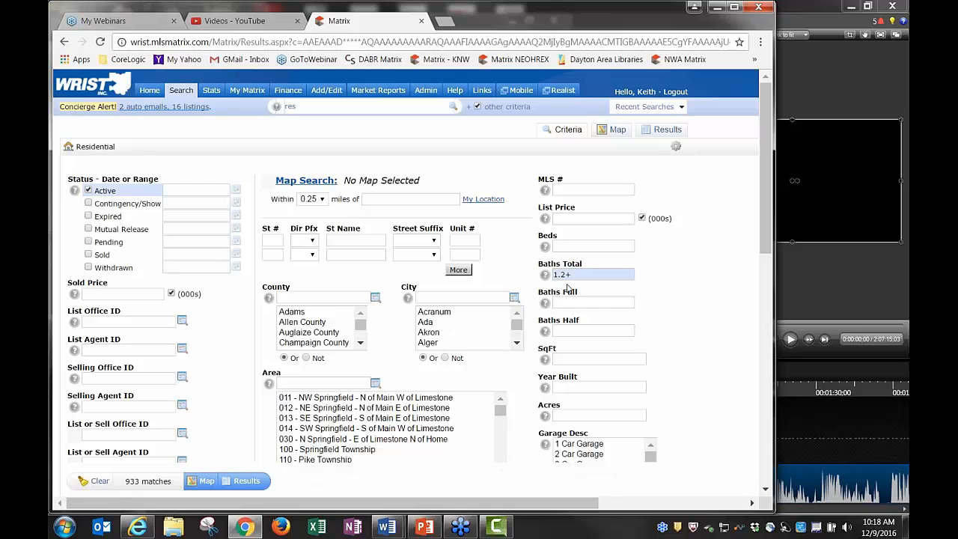
pyautogui.press('BackSpace')
pyautogui.press('BackSpace')
pyautogui.press('BackSpace')
pyautogui.press('BackSpace')
pyautogui.write('20')
pyautogui.press('Left')
pyautogui.write('.')
pyautogui.press('Right')
pyautogui.write('+')
pyautogui.click(667, 272)
pyautogui.click(567, 275)
pyautogui.press('BackSpace')
pyautogui.press('BackSpace')
pyautogui.press('Tab')
pyautogui.click(622, 276)
pyautogui.press('BackSpace')
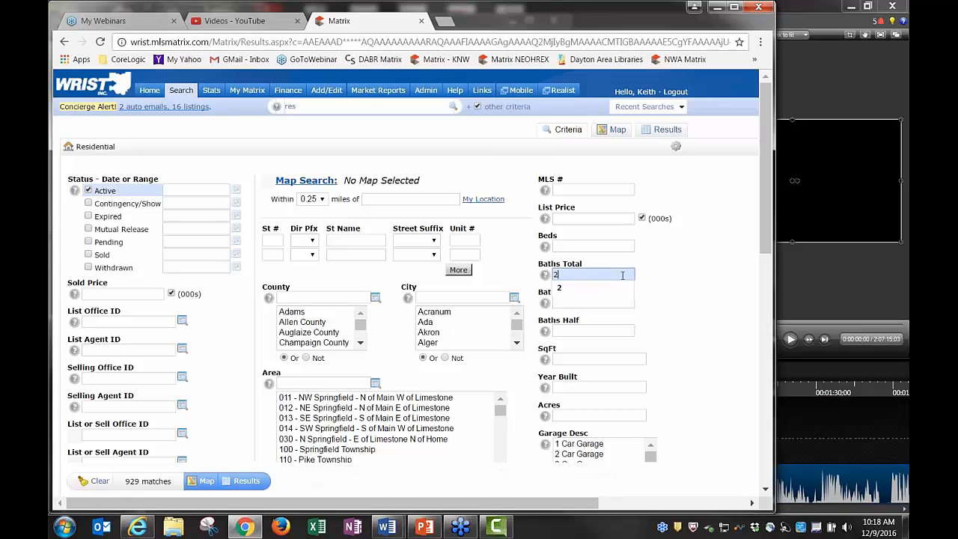
pyautogui.click(581, 360)
pyautogui.write('2000')
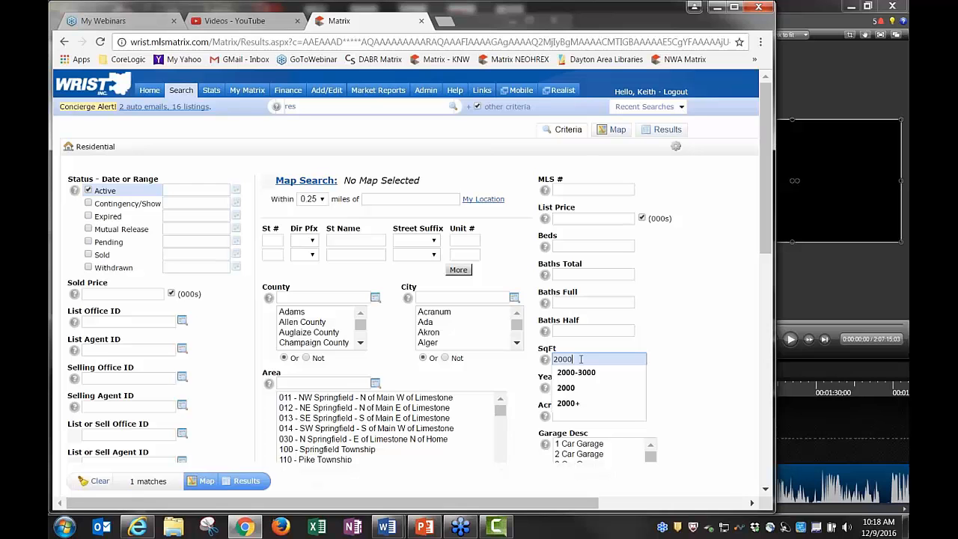
pyautogui.write('+')
pyautogui.press('BackSpace')
pyautogui.write('-3000')
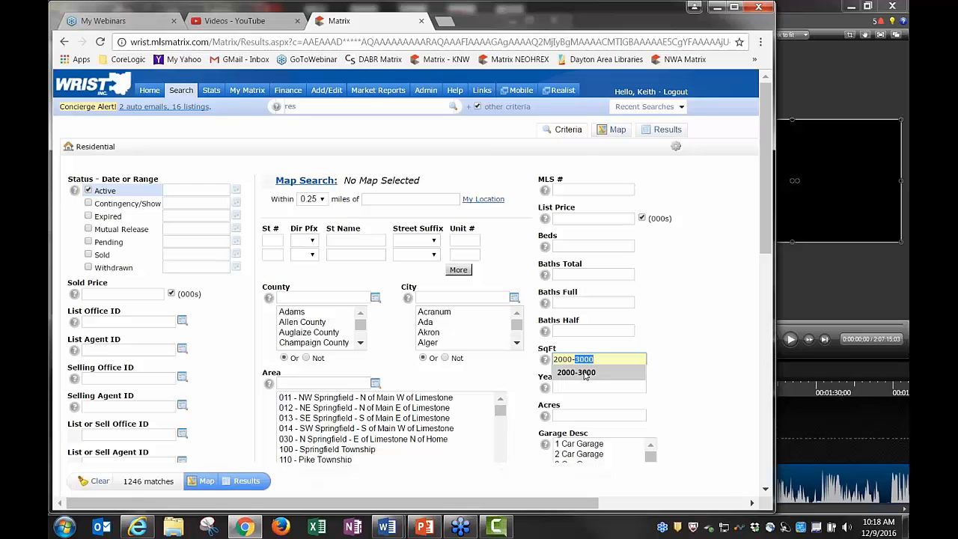
pyautogui.click(585, 374)
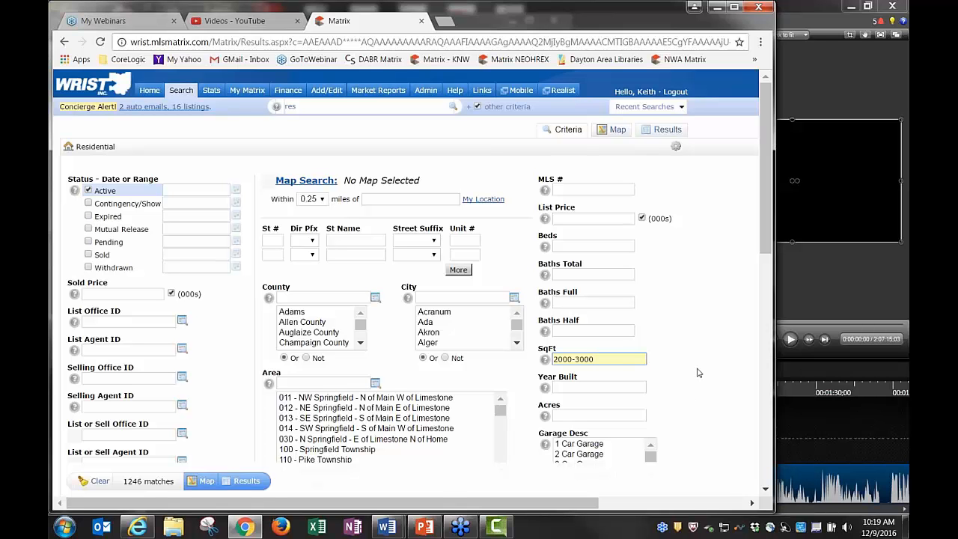
pyautogui.hotkey('ctrl', 'a')
pyautogui.press('BackSpace')
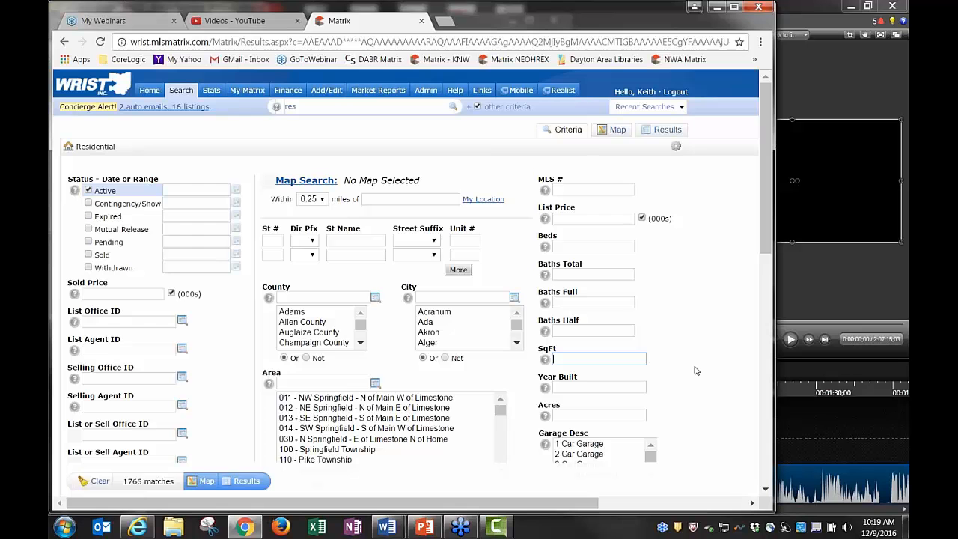
pyautogui.scroll(-1, 694, 369)
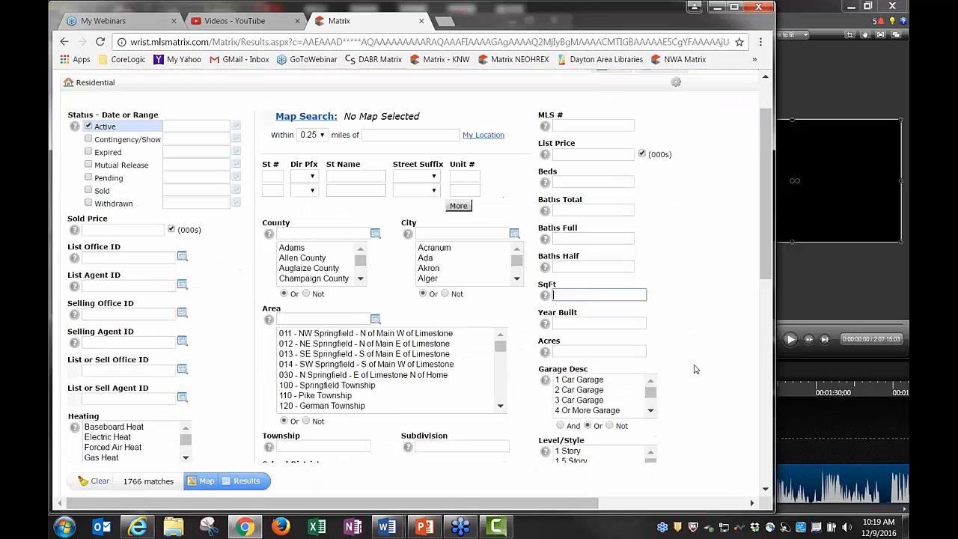
pyautogui.scroll(1, 694, 369)
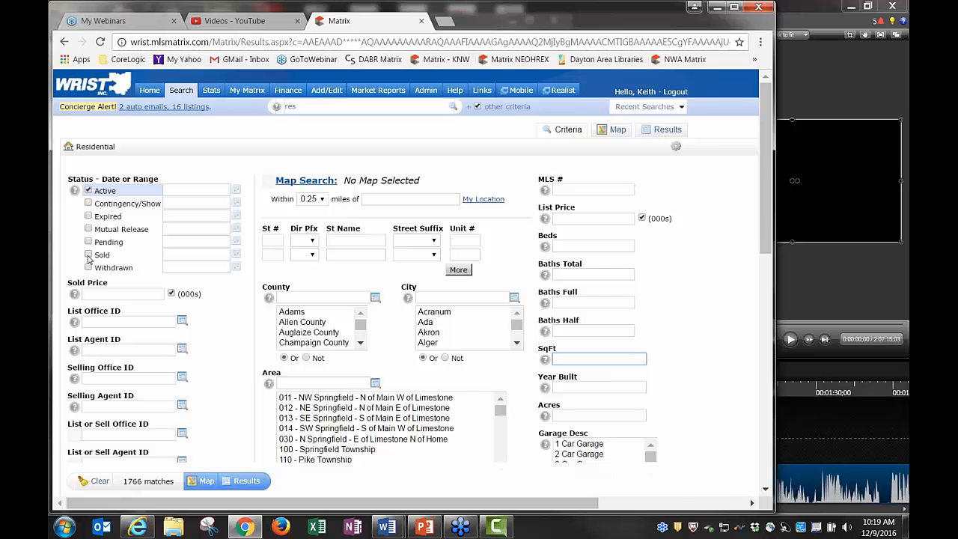
# Tick Sold status and try 90-day and 365-day limits in its date box
pyautogui.click(89, 256)
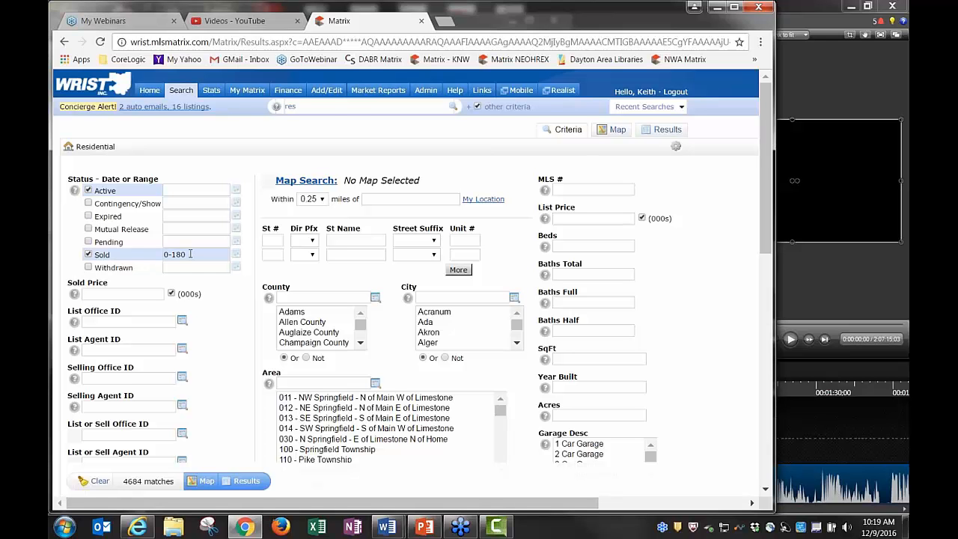
pyautogui.click(190, 253)
pyautogui.press('BackSpace')
pyautogui.press('BackSpace')
pyautogui.press('BackSpace')
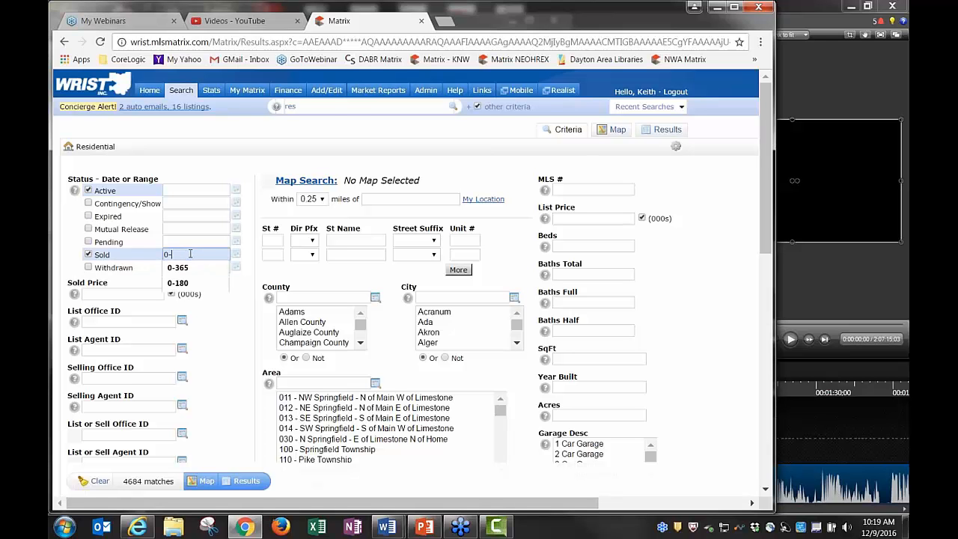
pyautogui.write('90')
pyautogui.press('BackSpace')
pyautogui.press('BackSpace')
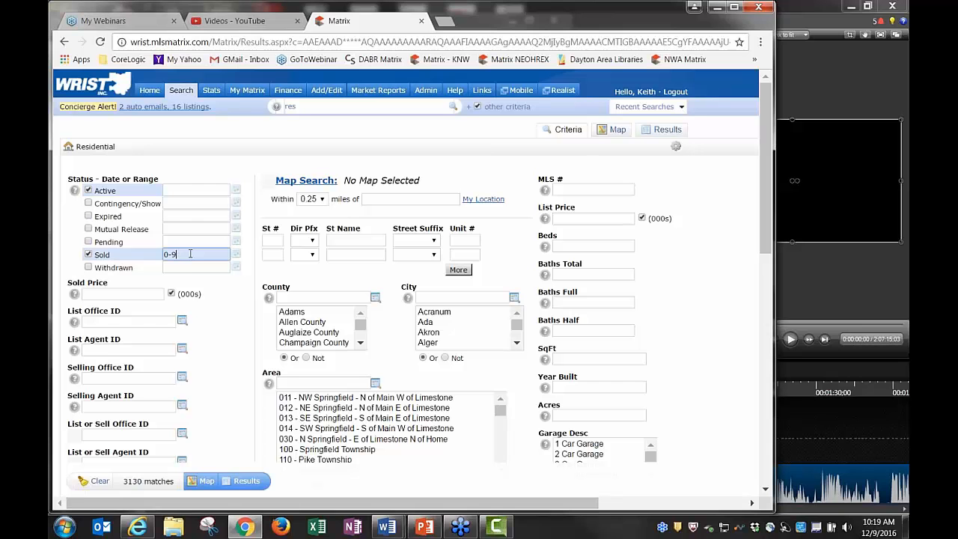
pyautogui.write('365')
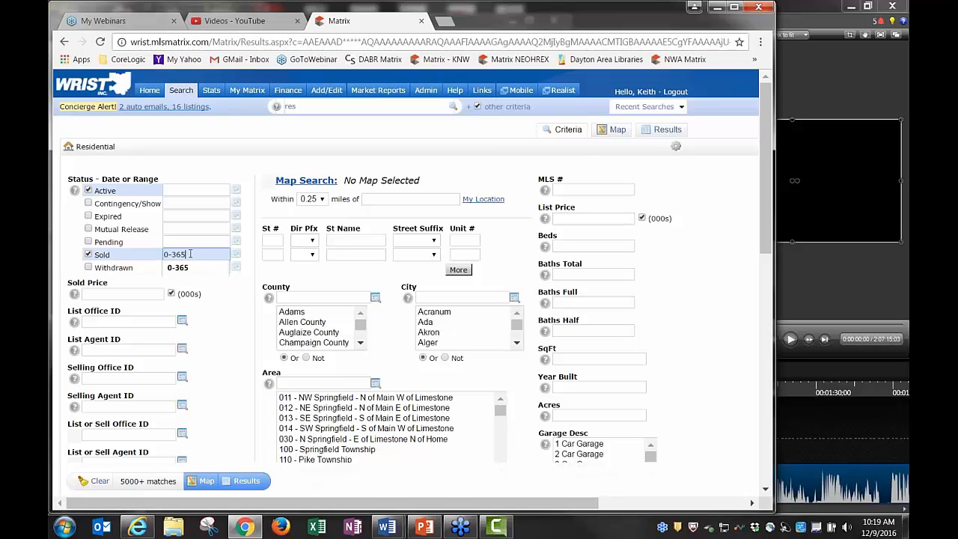
# Try Sold ranges 1/1/16-12/9/16 and 1/1/16+, then clear the Sold date box
pyautogui.press('BackSpace')
pyautogui.press('BackSpace')
pyautogui.press('BackSpace')
pyautogui.press('BackSpace')
pyautogui.press('BackSpace')
pyautogui.write('1/1/16')
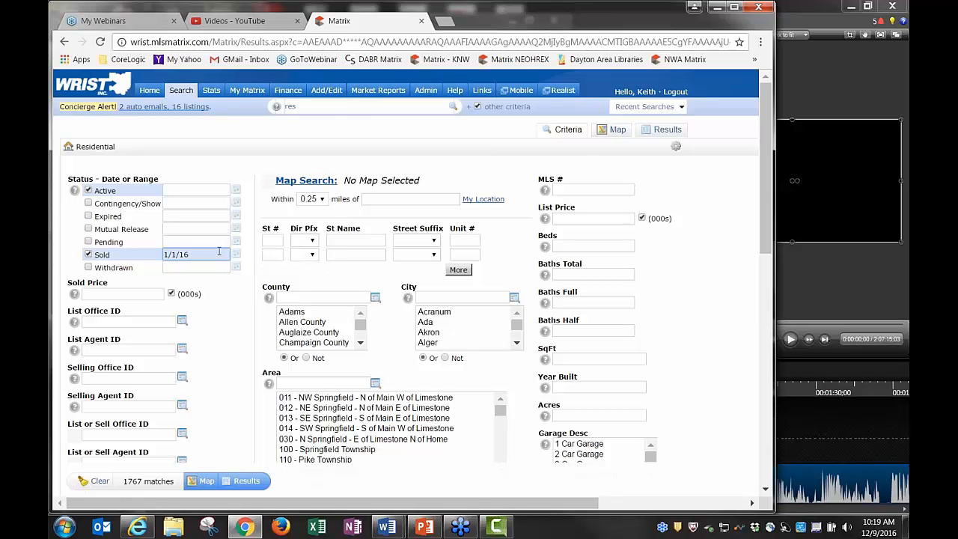
pyautogui.write('-')
pyautogui.press('BackSpace')
pyautogui.write('-12/9/')
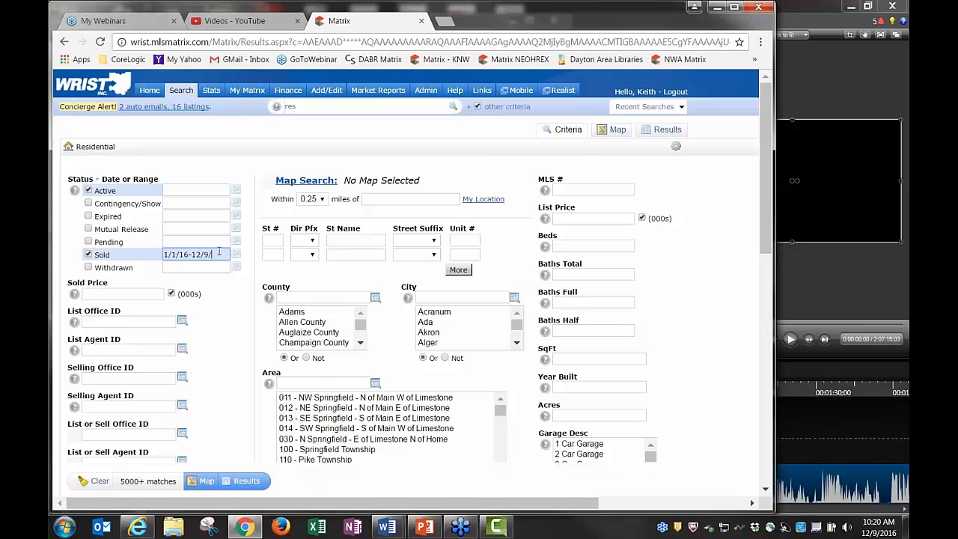
pyautogui.write('16')
pyautogui.press('BackSpace')
pyautogui.press('BackSpace')
pyautogui.press('BackSpace')
pyautogui.press('BackSpace')
pyautogui.press('BackSpace')
pyautogui.press('BackSpace')
pyautogui.press('BackSpace')
pyautogui.press('BackSpace')
pyautogui.write('+')
pyautogui.press('BackSpace')
pyautogui.press('BackSpace')
pyautogui.press('BackSpace')
pyautogui.press('BackSpace')
pyautogui.press('BackSpace')
pyautogui.press('BackSpace')
pyautogui.press('BackSpace')
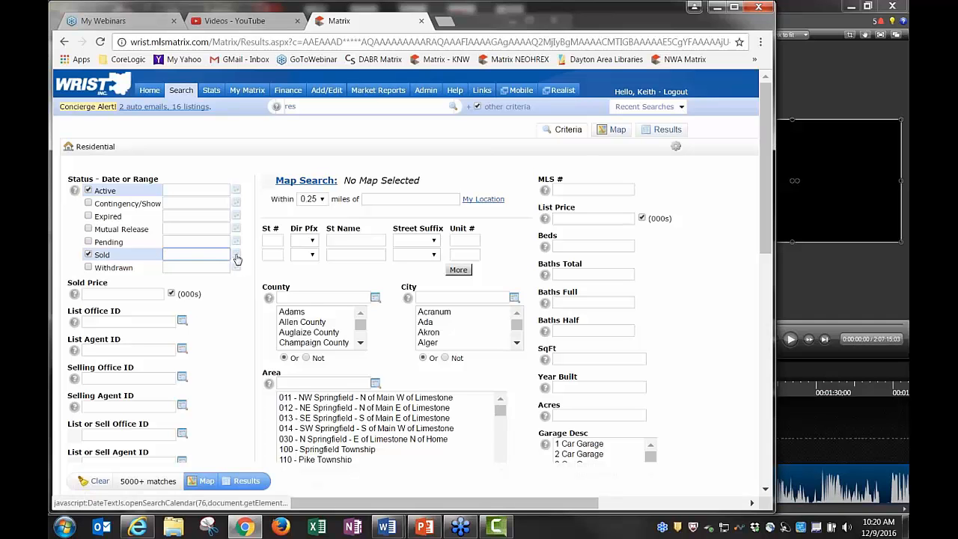
# Pick the Sold date range 01/01/2016 to 12/09/2016 from the calendar and confirm it
pyautogui.click(237, 259)
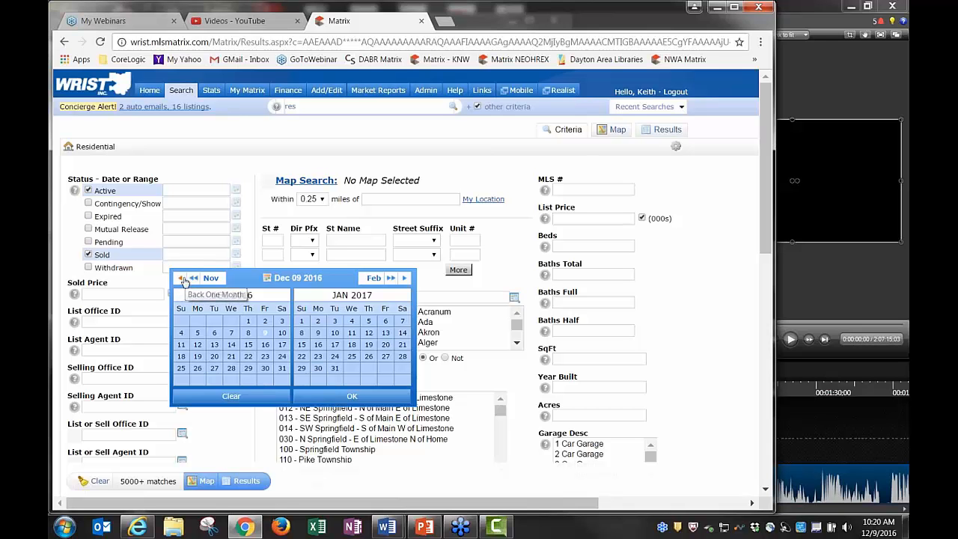
pyautogui.click(181, 279)
pyautogui.click(180, 279)
pyautogui.click(180, 280)
pyautogui.click(180, 279)
pyautogui.click(181, 279)
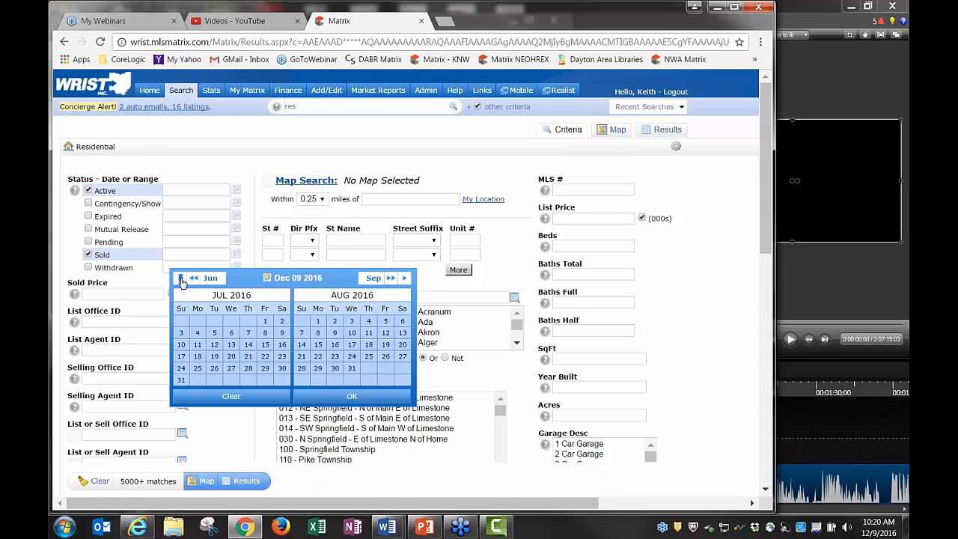
pyautogui.click(181, 280)
pyautogui.click(181, 279)
pyautogui.click(181, 279)
pyautogui.click(180, 280)
pyautogui.click(180, 280)
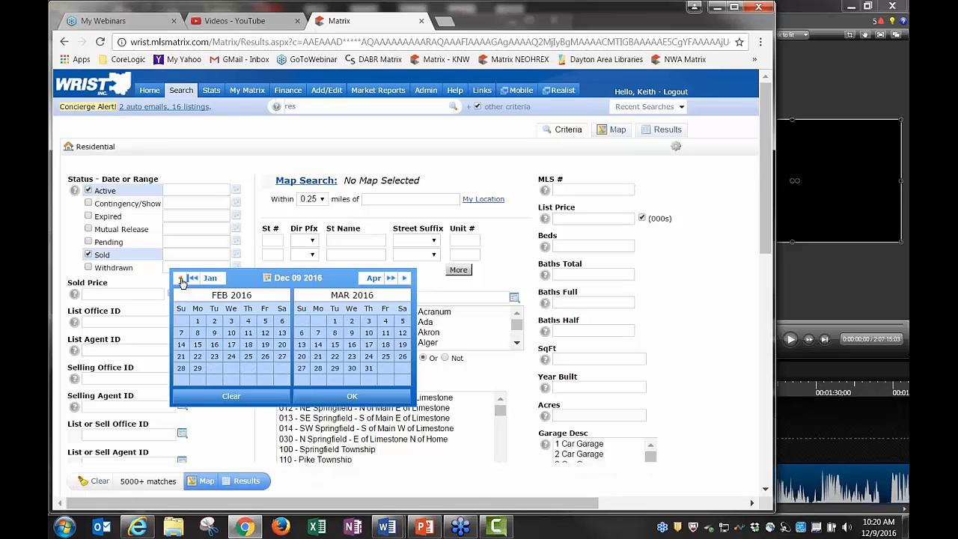
pyautogui.click(181, 280)
pyautogui.click(181, 280)
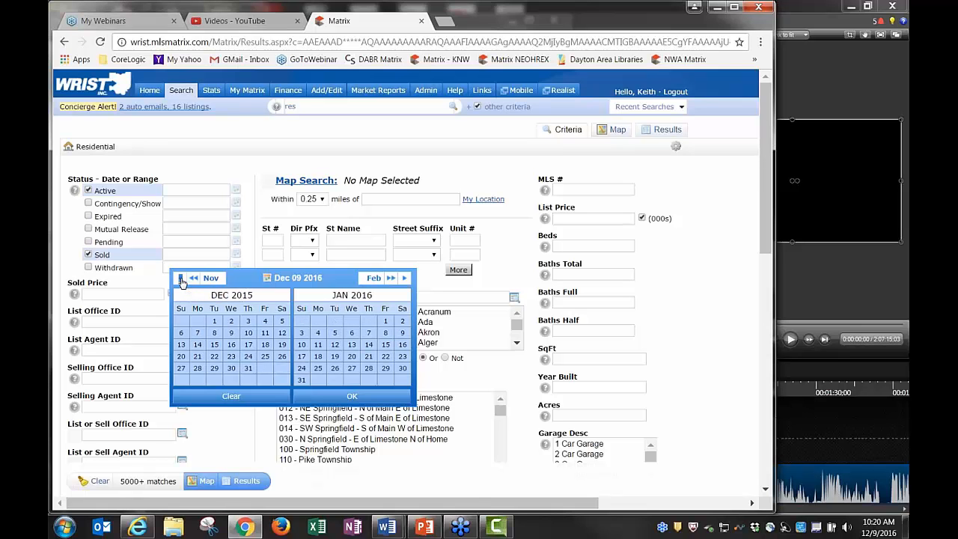
pyautogui.click(385, 322)
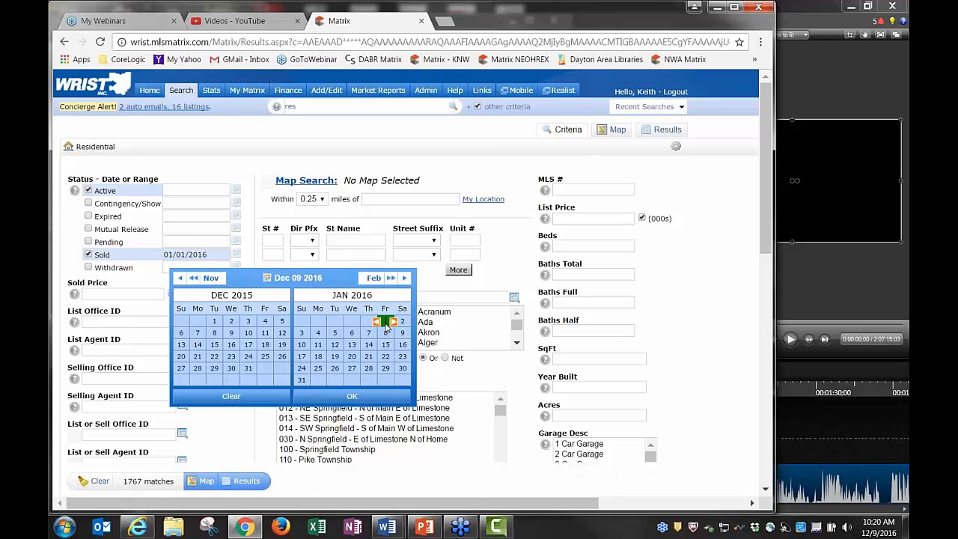
pyautogui.click(296, 280)
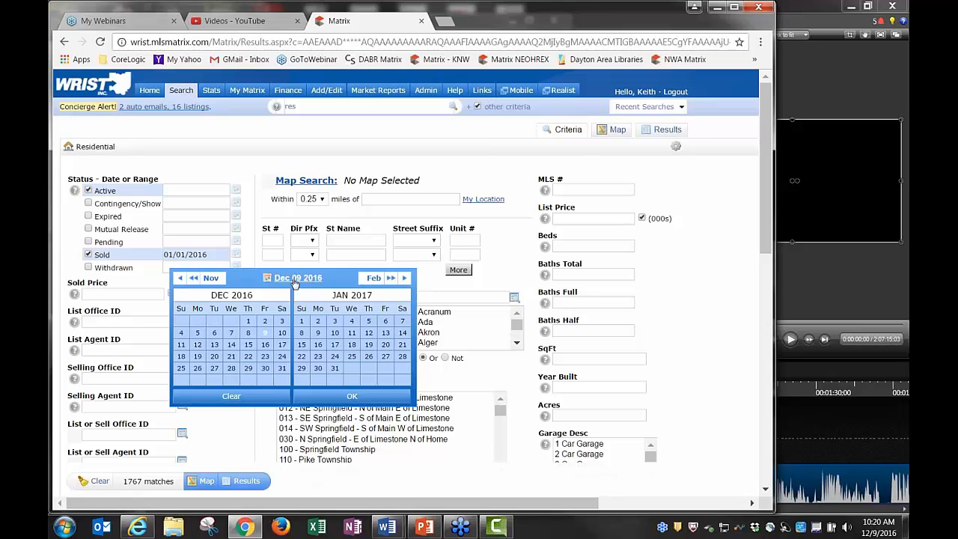
pyautogui.click(264, 334)
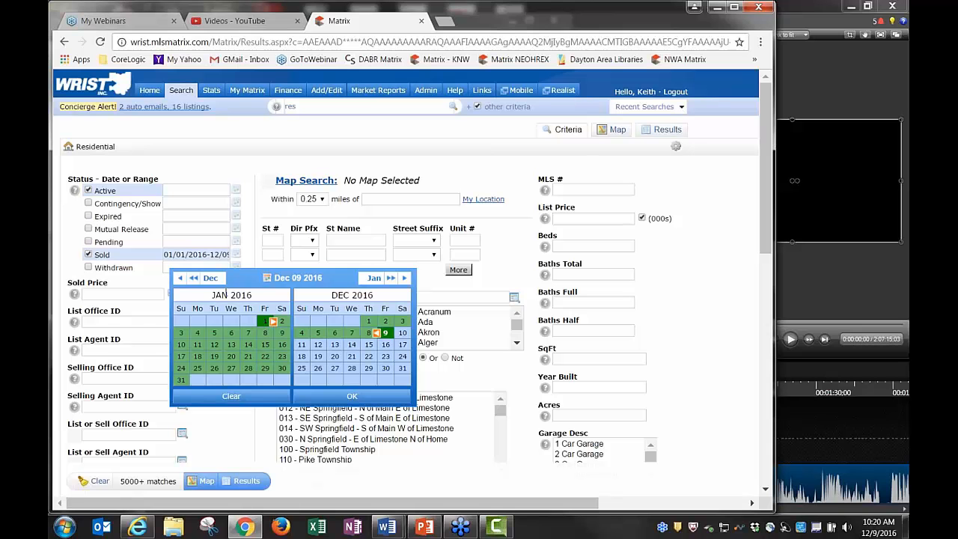
pyautogui.click(367, 403)
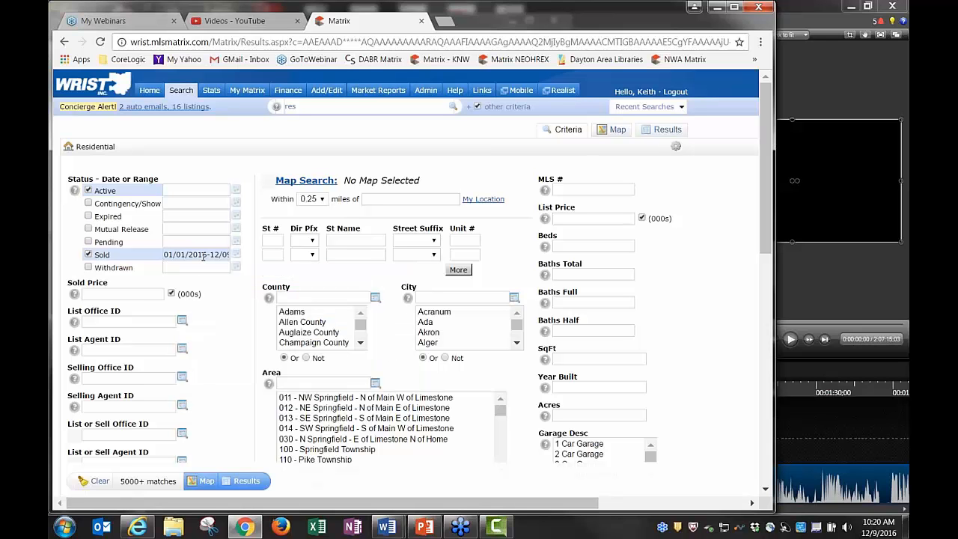
# Untick Sold, then tick and untick Pending status
pyautogui.click(88, 255)
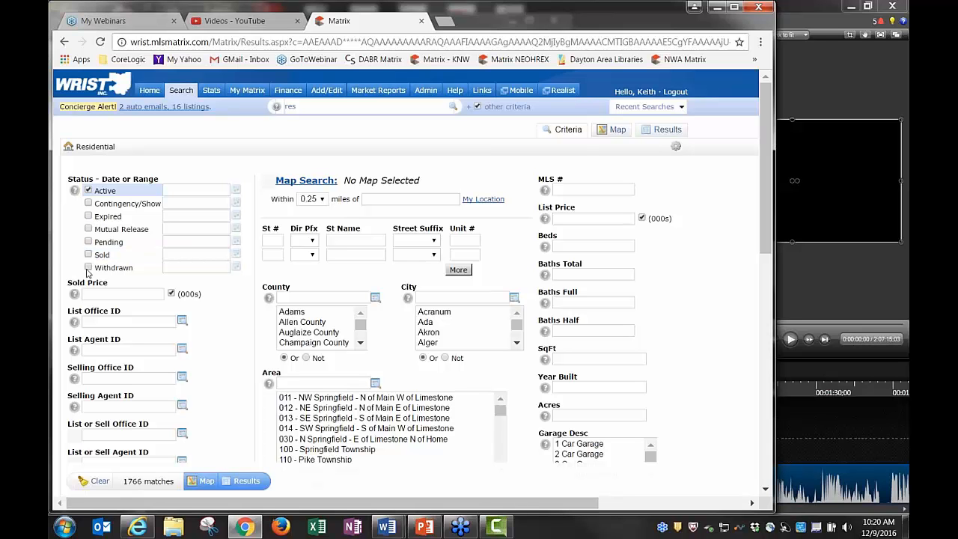
pyautogui.click(88, 242)
pyautogui.click(88, 243)
pyautogui.click(89, 216)
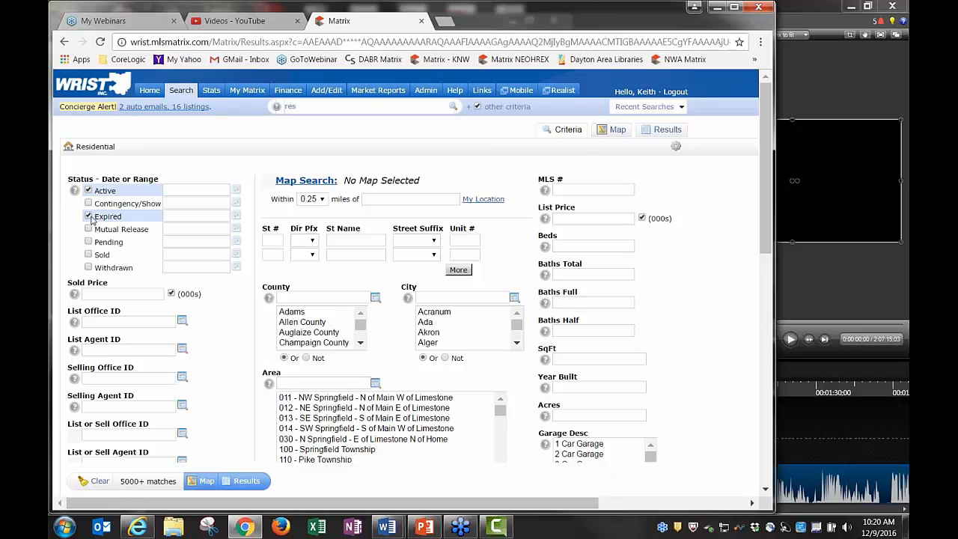
pyautogui.click(89, 216)
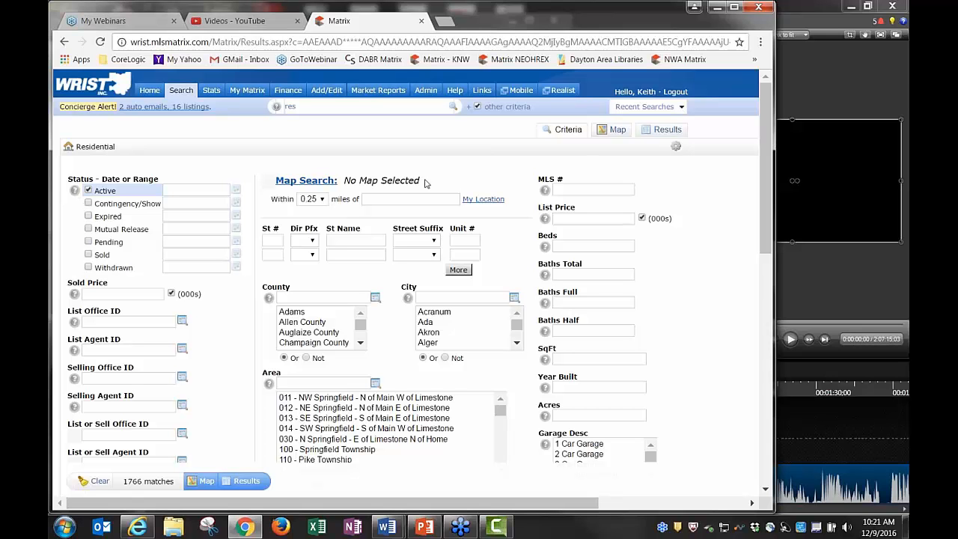
# From Home, start a new Residential search and untick Contingency/Show, leaving Active only (1766 matches)
pyautogui.click(150, 91)
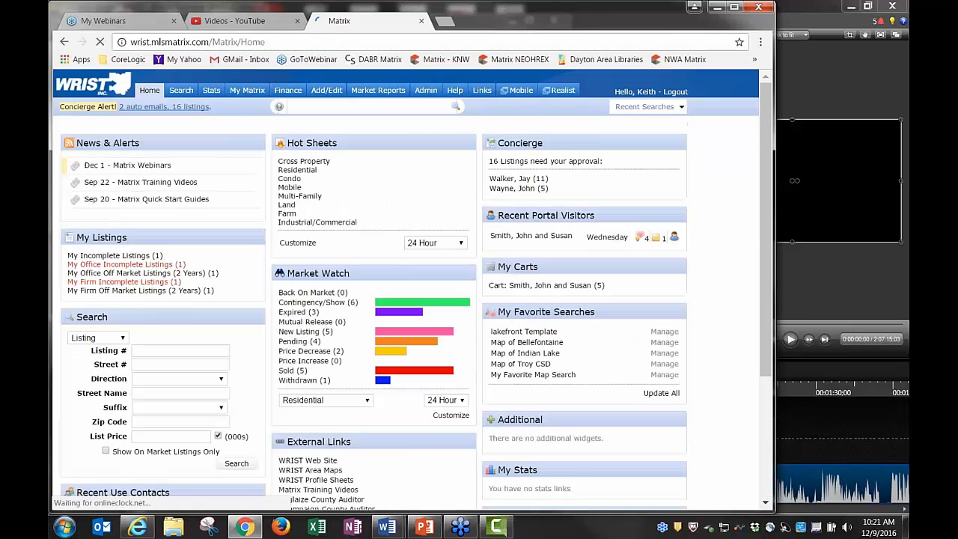
pyautogui.moveTo(182, 93)
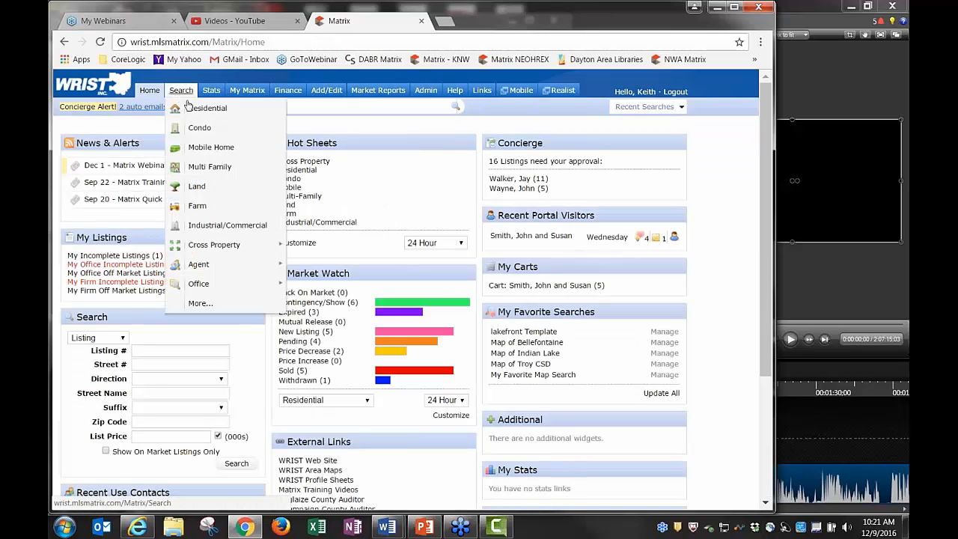
pyautogui.click(203, 110)
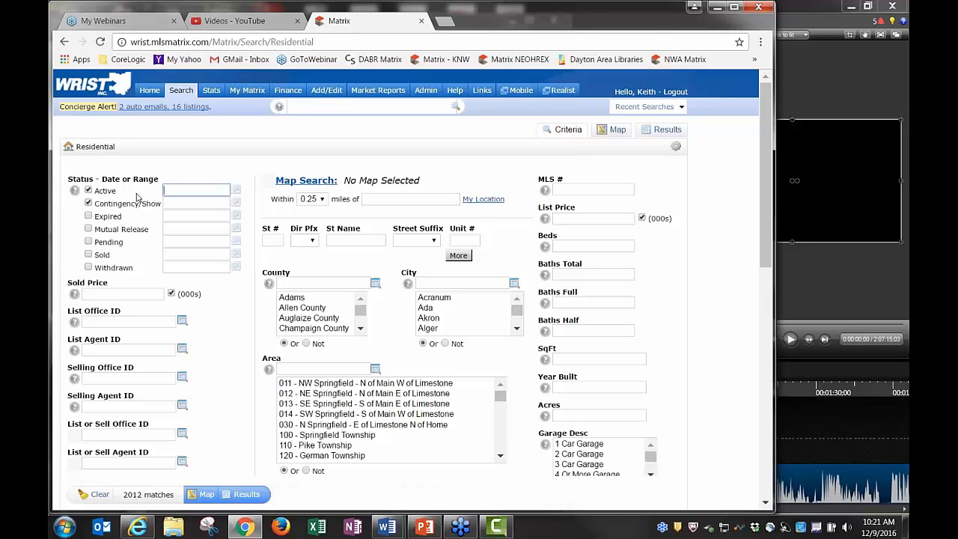
pyautogui.click(88, 203)
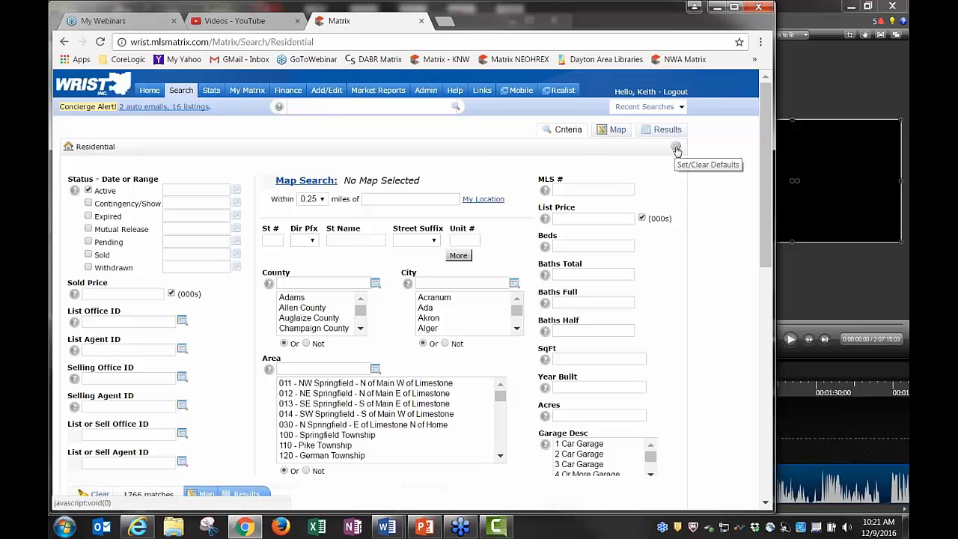
# Save the Active-only criteria as the starting default via the gear menu, then go Home
pyautogui.click(676, 146)
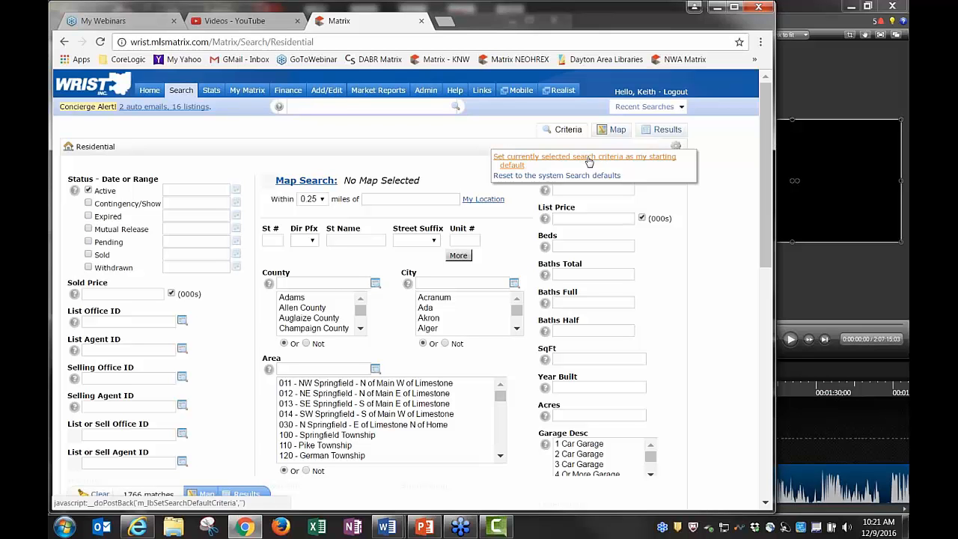
pyautogui.click(563, 160)
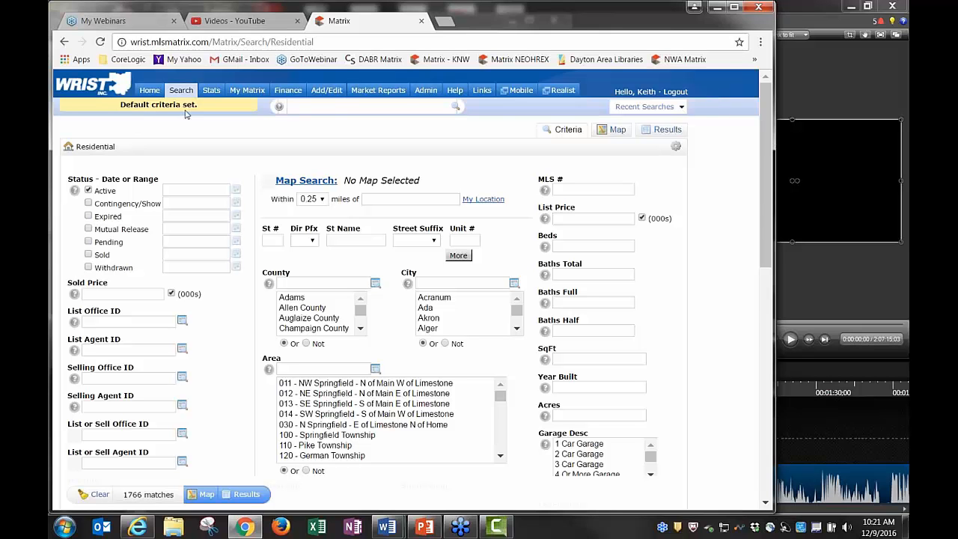
pyautogui.click(149, 90)
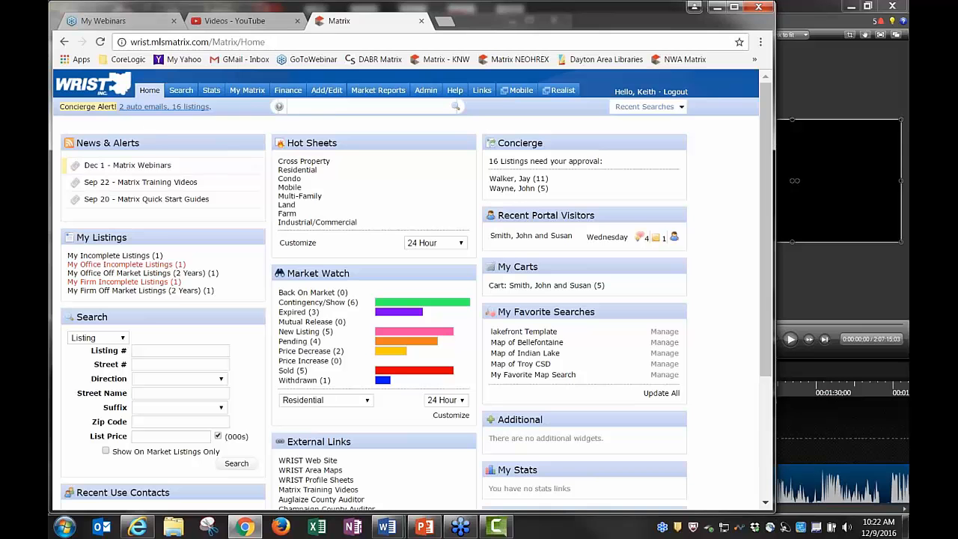
# Start a new Residential search and tick Contingency/Show, raising the matches to 2012
pyautogui.moveTo(184, 93)
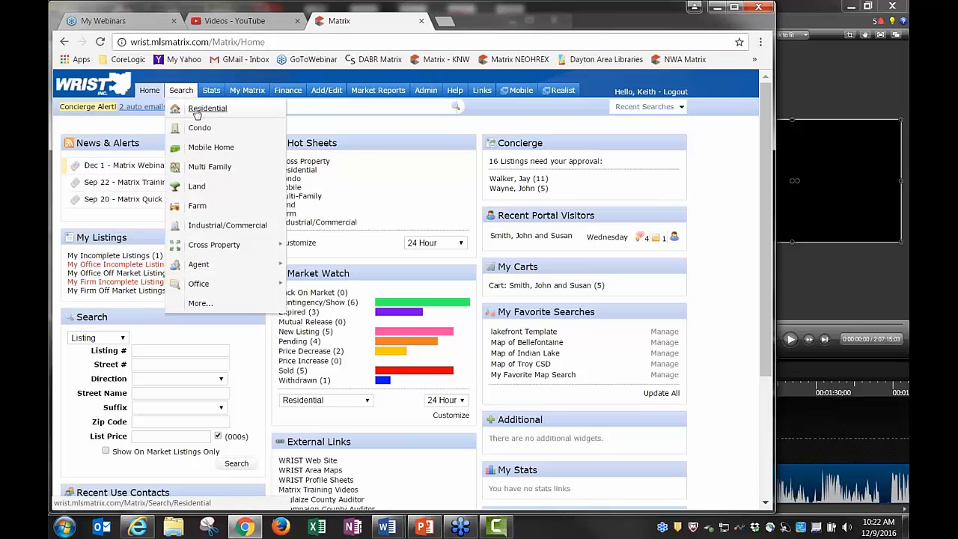
pyautogui.click(196, 110)
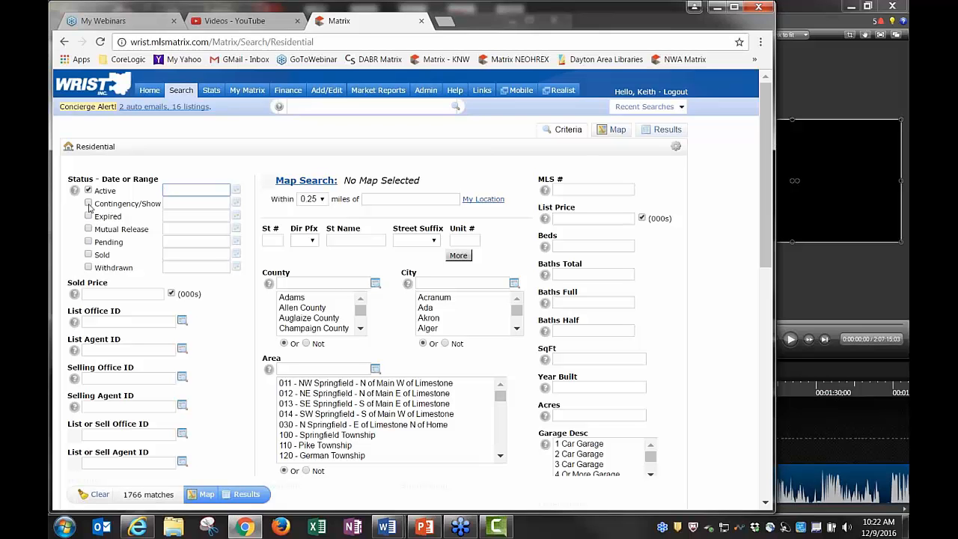
pyautogui.click(122, 207)
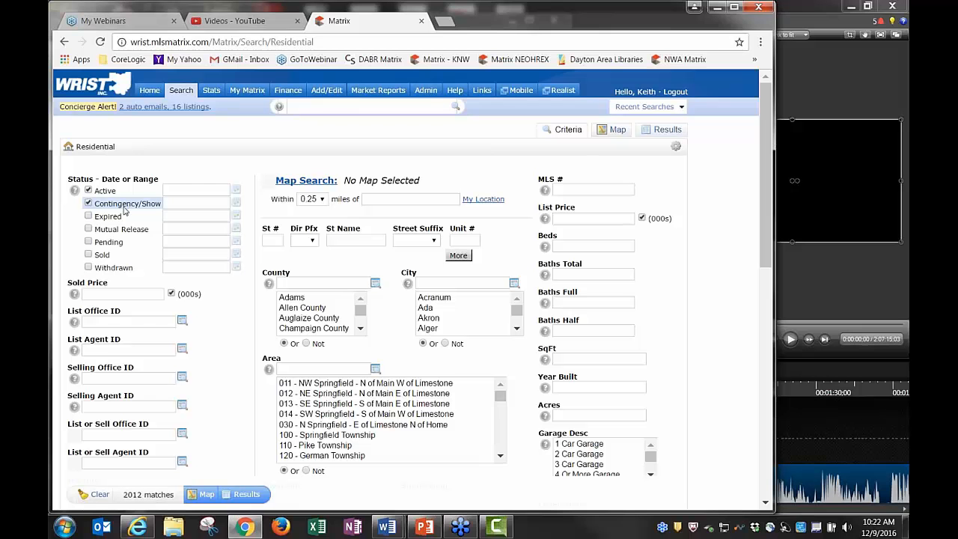
# Add Pending (0-180 days) status and choose Clark County, narrowing matches to 501
pyautogui.click(89, 244)
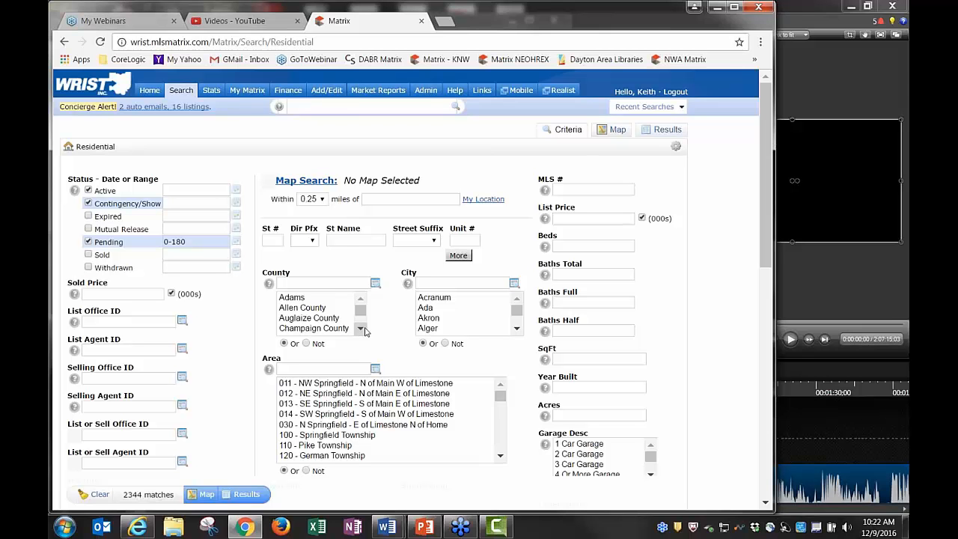
pyautogui.scroll(-2, 360, 330)
pyautogui.scroll(1, 340, 310)
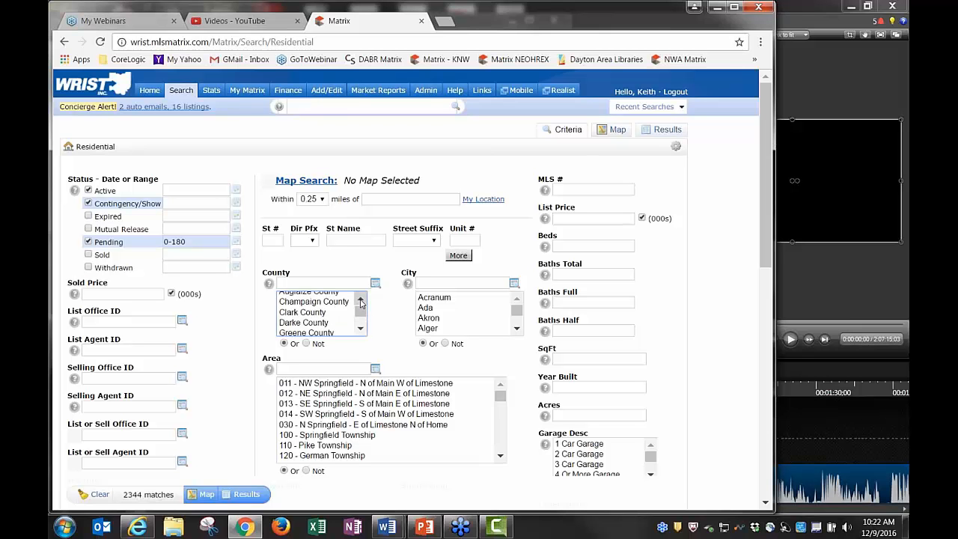
pyautogui.click(313, 315)
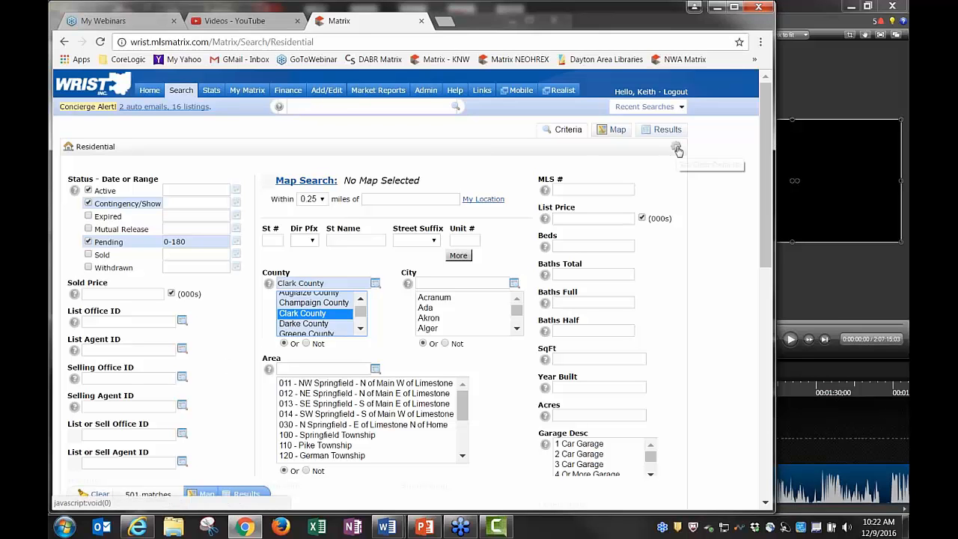
# Save the Pending and Clark County criteria as the starting default, then start a new Residential search
pyautogui.click(678, 151)
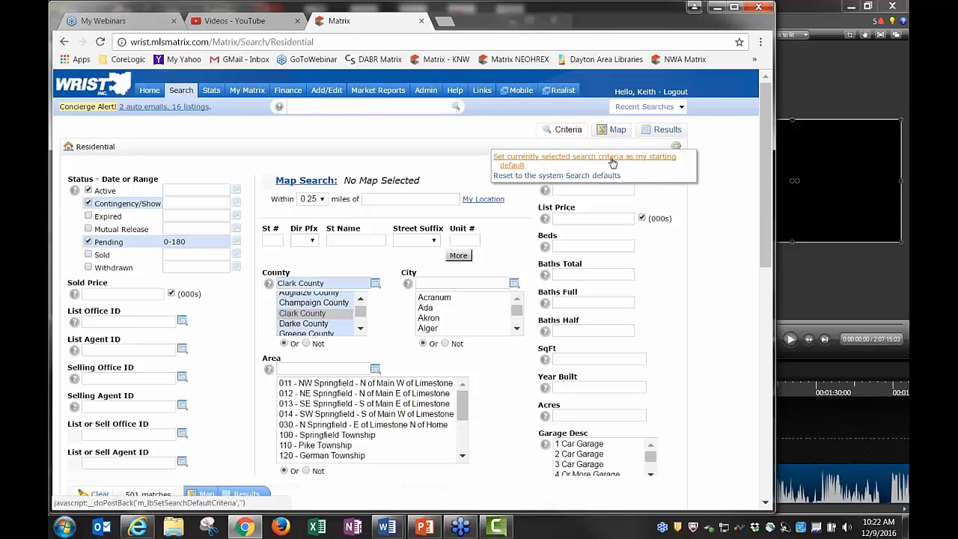
pyautogui.click(612, 162)
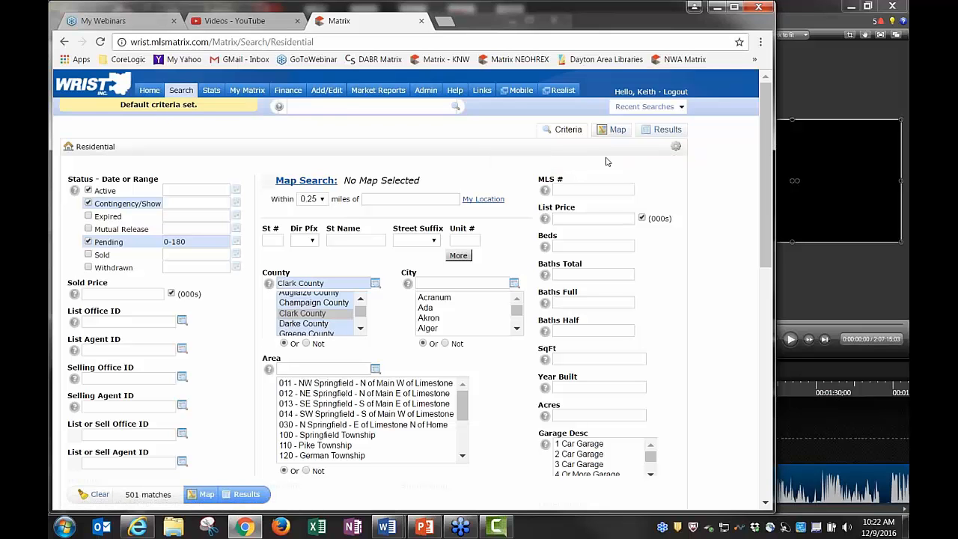
pyautogui.click(149, 91)
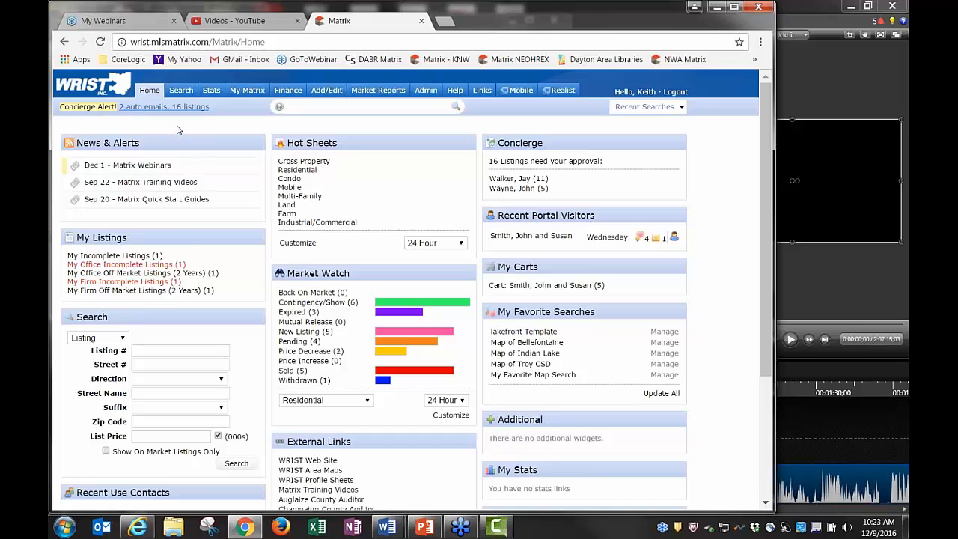
pyautogui.moveTo(182, 92)
pyautogui.click(192, 109)
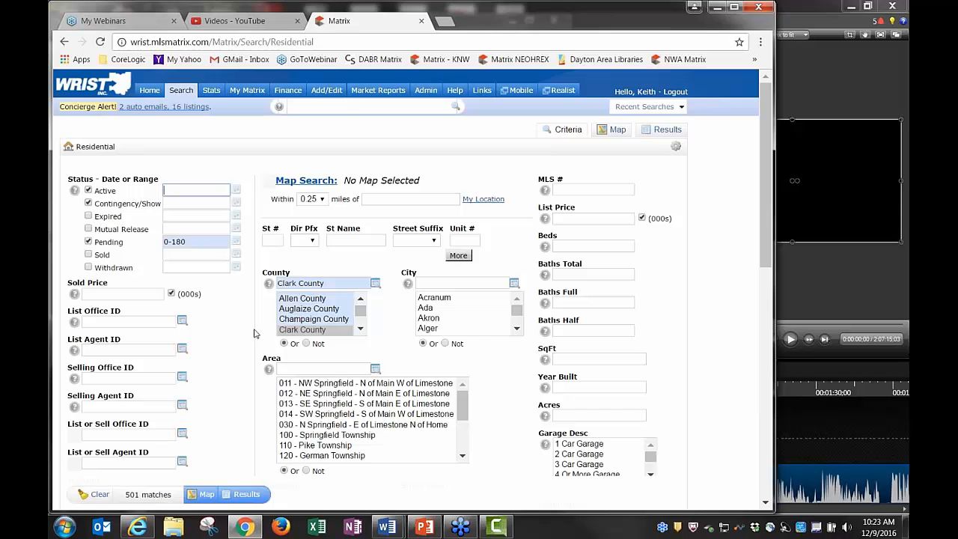
# Uncheck Pending and deselect Clark County, then reset to the system search defaults (2012 matches)
pyautogui.click(88, 242)
pyautogui.keyDown('ctrl'); pyautogui.click(321, 334); pyautogui.keyUp('ctrl')
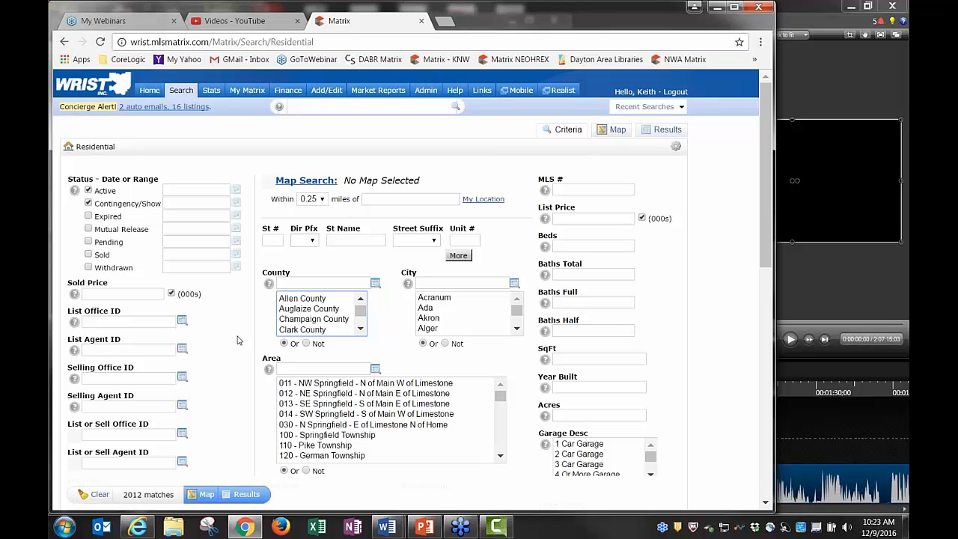
pyautogui.click(679, 149)
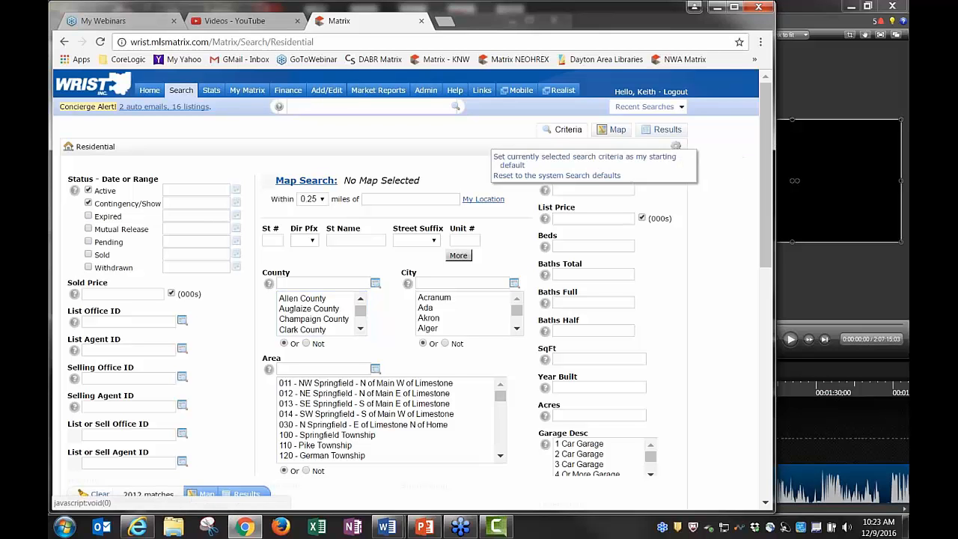
pyautogui.click(551, 177)
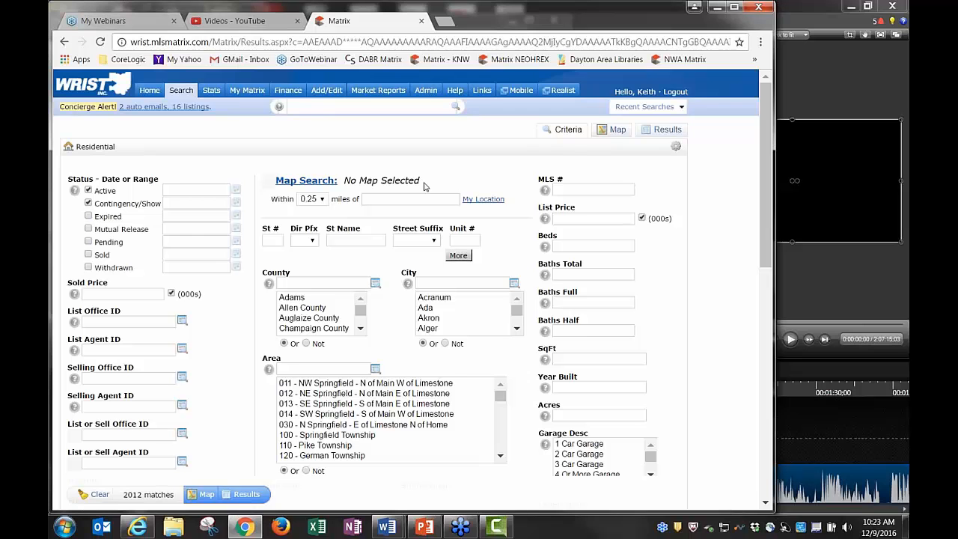
pyautogui.scroll(-3, 424, 186)
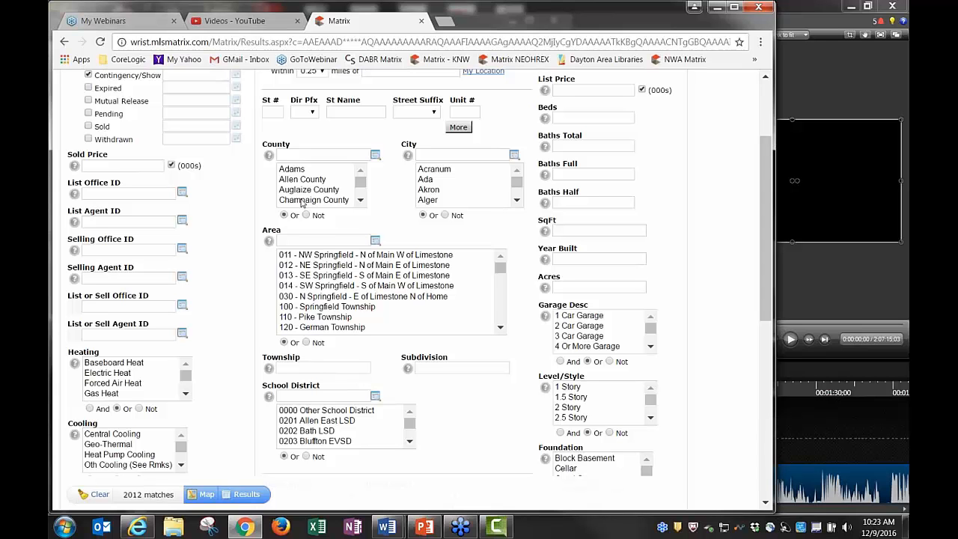
pyautogui.click(319, 201)
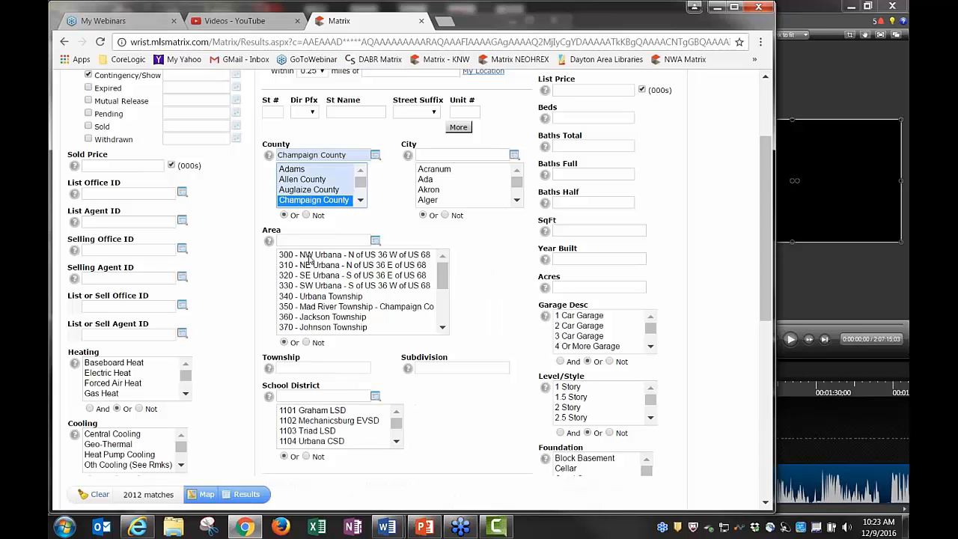
pyautogui.moveTo(450, 286); pyautogui.dragTo(447, 260)
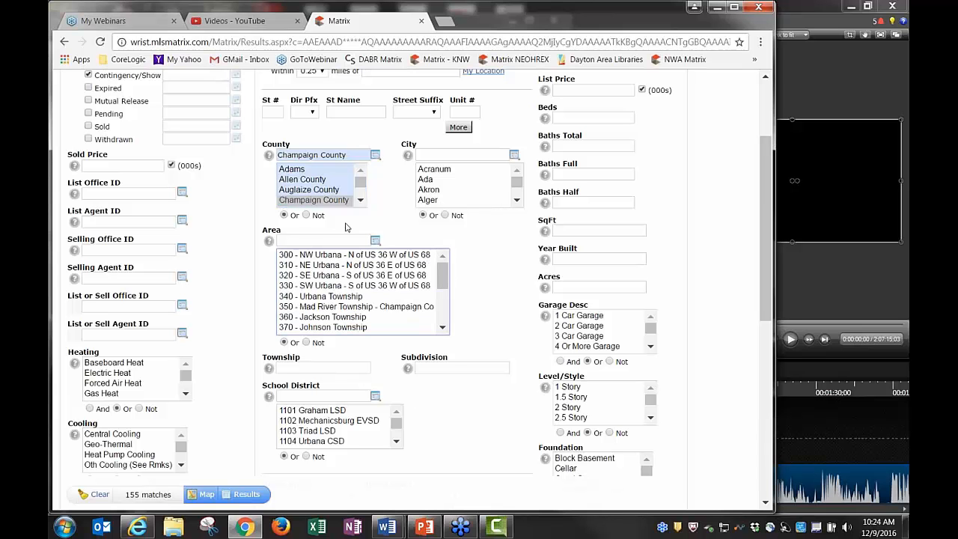
pyautogui.click(315, 191)
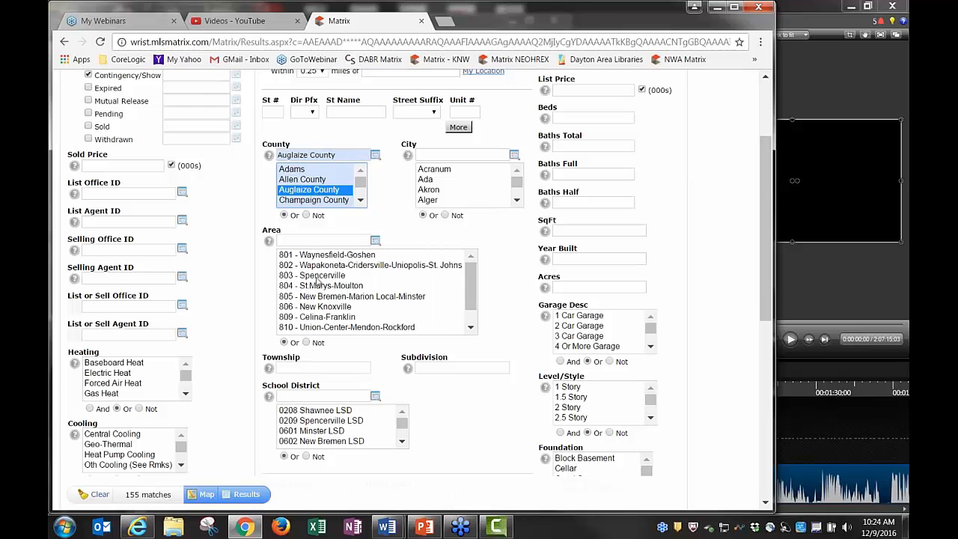
pyautogui.moveTo(471, 298)
pyautogui.mouseDown()
pyautogui.moveTo(471, 307)
pyautogui.moveTo(471, 296)
pyautogui.mouseUp()
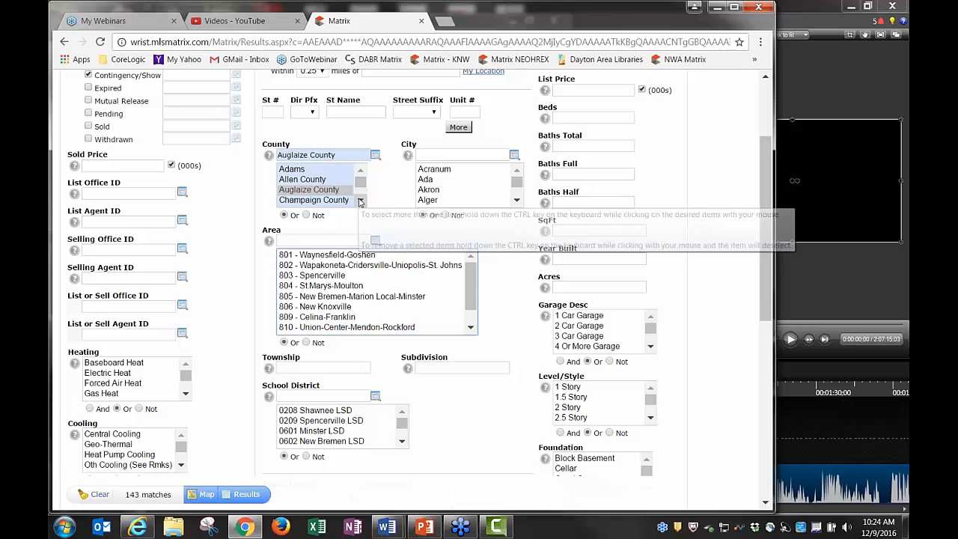
pyautogui.click(361, 202)
pyautogui.click(304, 195)
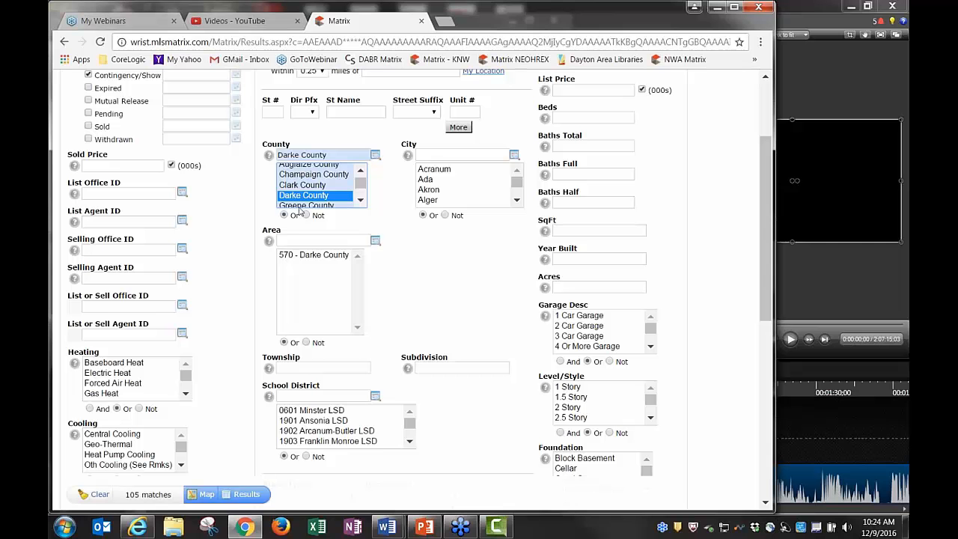
pyautogui.click(303, 207)
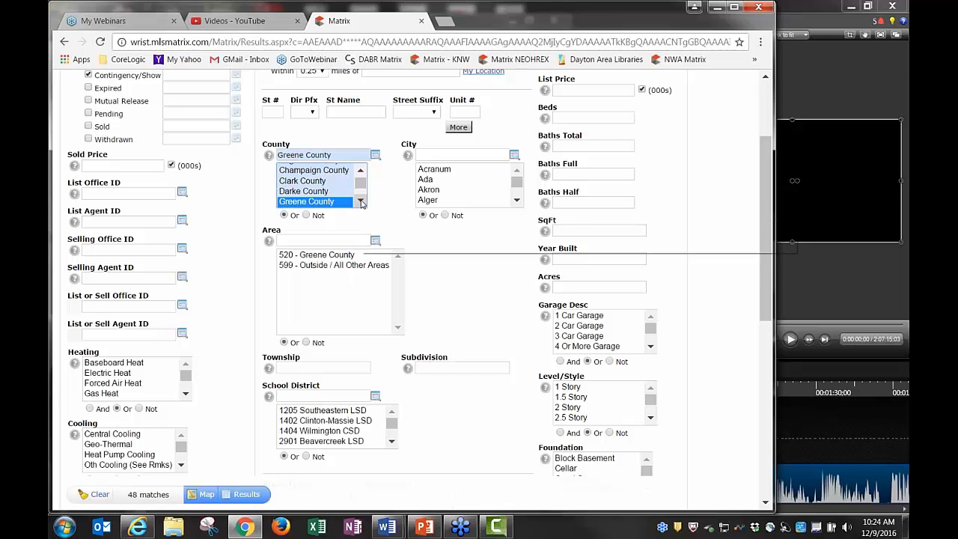
pyautogui.click(361, 203)
pyautogui.click(361, 202)
pyautogui.click(361, 202)
pyautogui.click(361, 202)
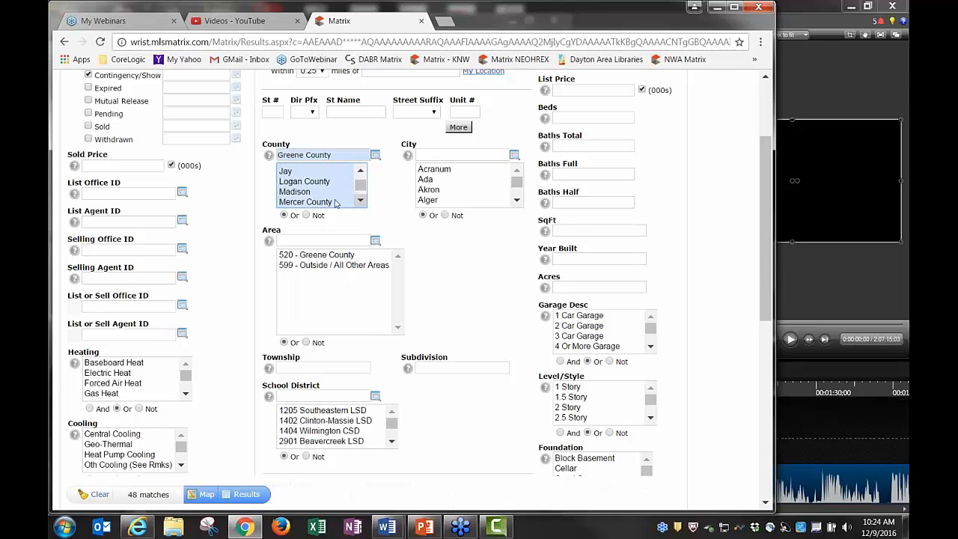
pyautogui.click(361, 202)
pyautogui.click(361, 202)
pyautogui.click(361, 202)
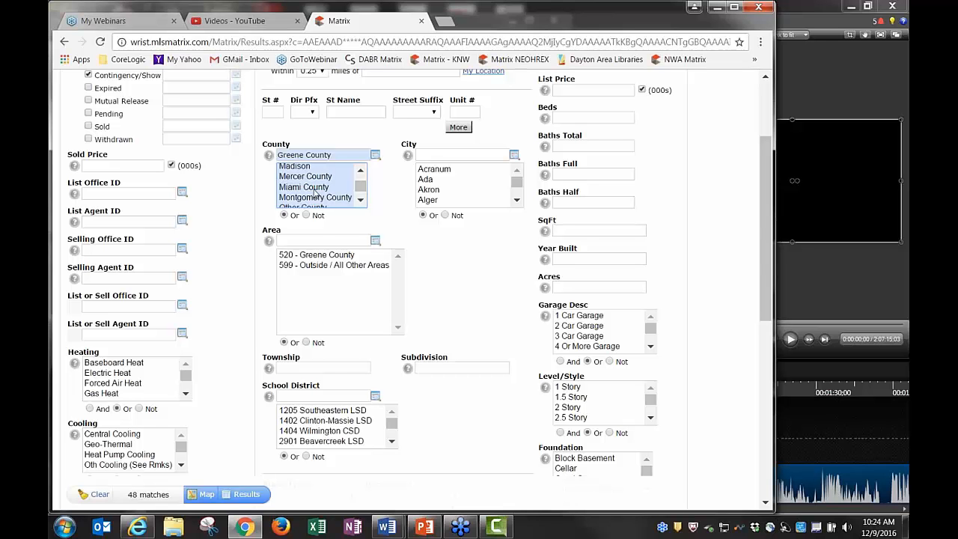
pyautogui.click(307, 186)
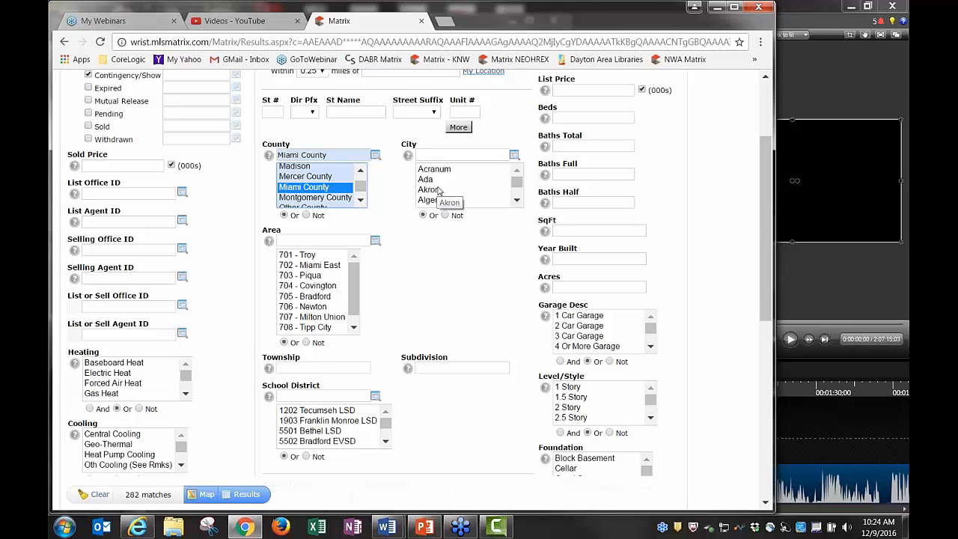
pyautogui.keyDown('ctrl'); pyautogui.click(295, 188); pyautogui.keyUp('ctrl')
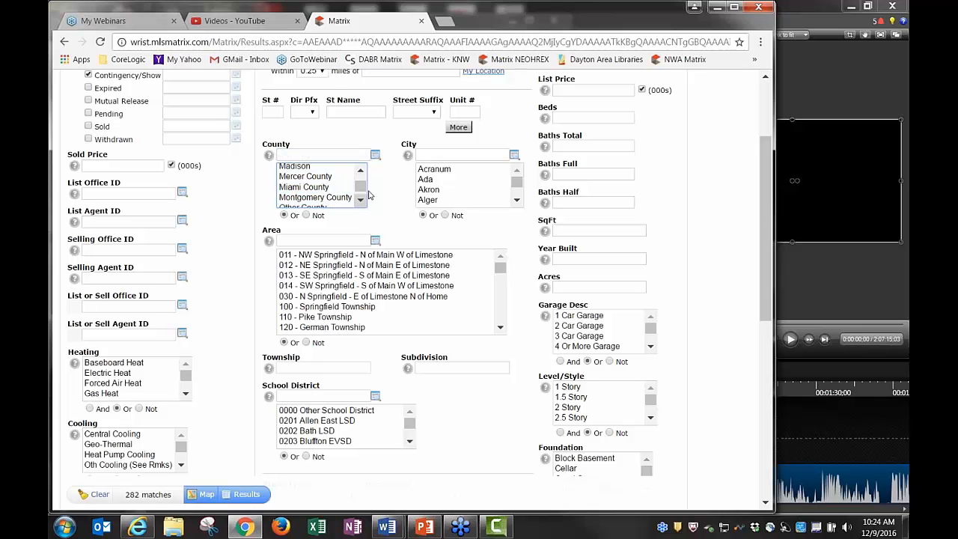
# Select areas 011 through 030 in the Area list, then reduce the selection back to 011
pyautogui.scroll(1, 388, 203)
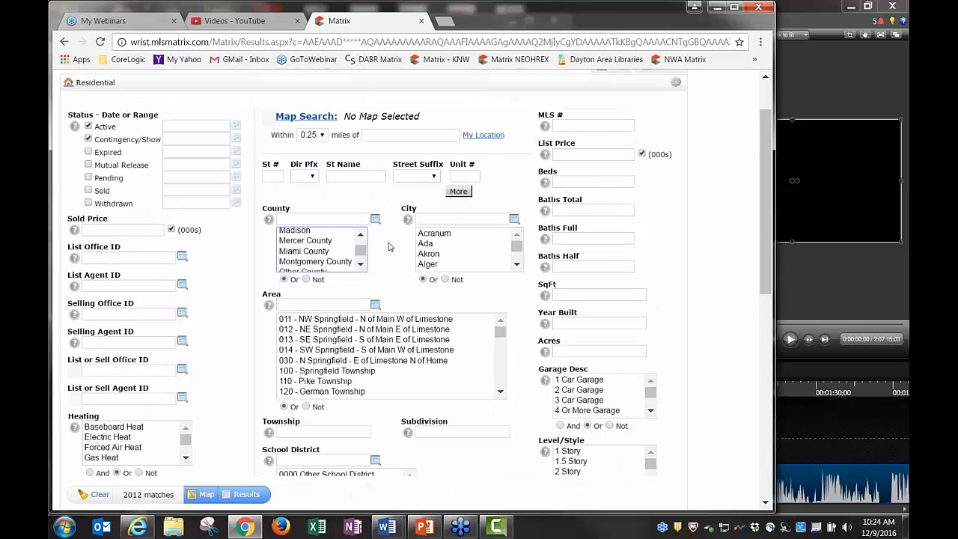
pyautogui.click(335, 320)
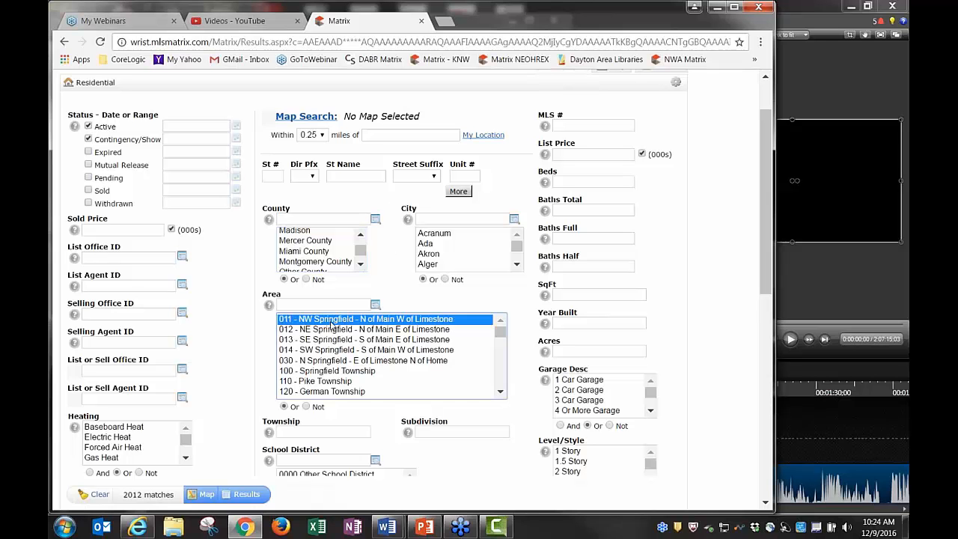
pyautogui.click(331, 330)
pyautogui.click(329, 340)
pyautogui.click(327, 350)
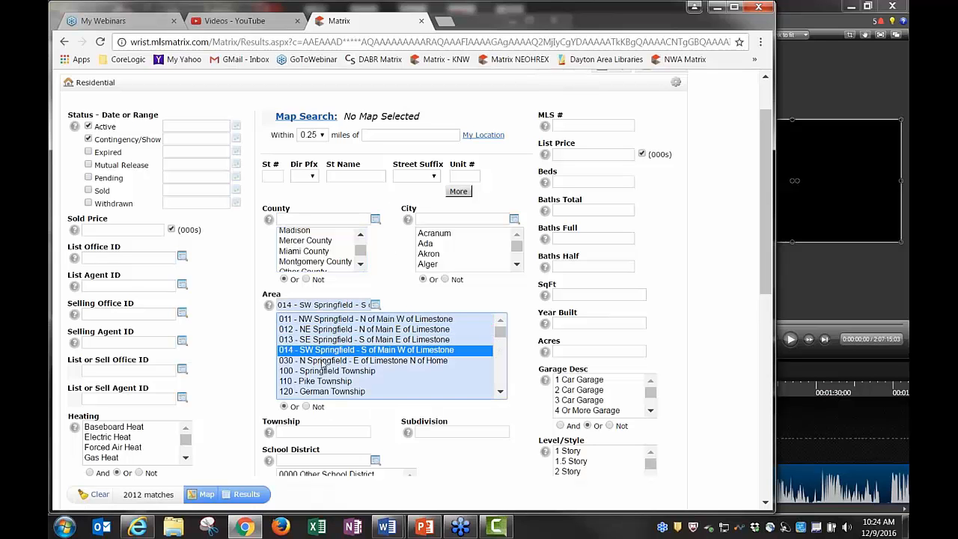
pyautogui.click(321, 360)
pyautogui.click(320, 350)
pyautogui.moveTo(320, 344); pyautogui.dragTo(350, 325)
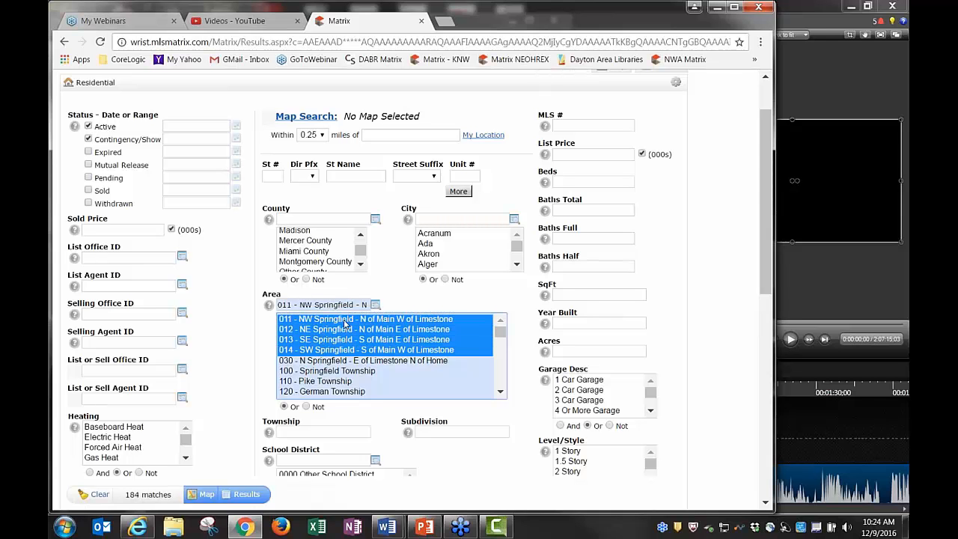
pyautogui.click(346, 321)
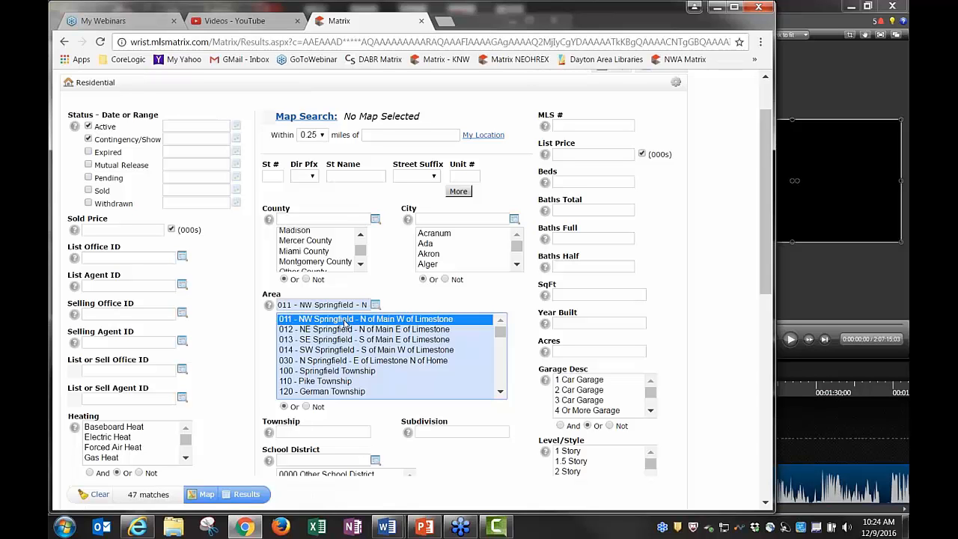
pyautogui.keyDown('shift'); pyautogui.click(358, 361); pyautogui.keyUp('shift')
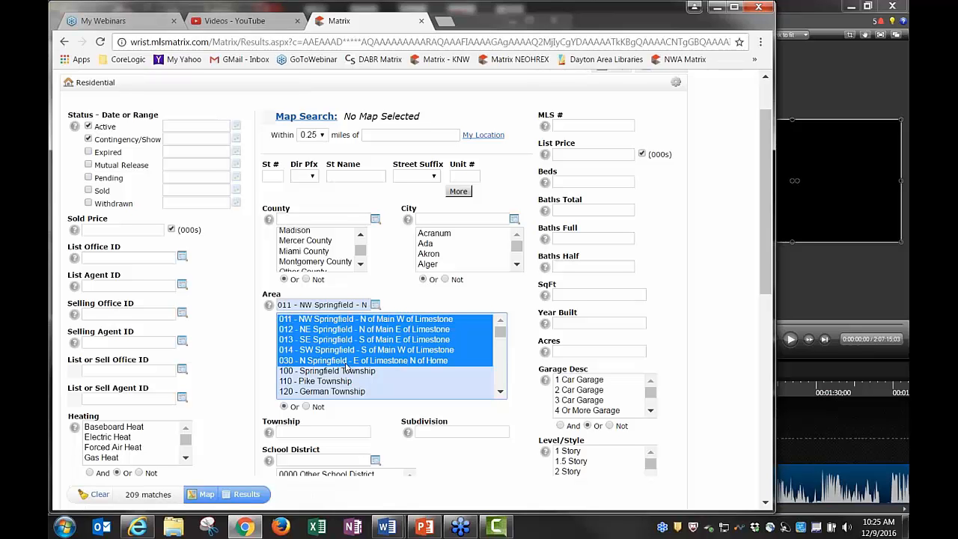
pyautogui.click(340, 322)
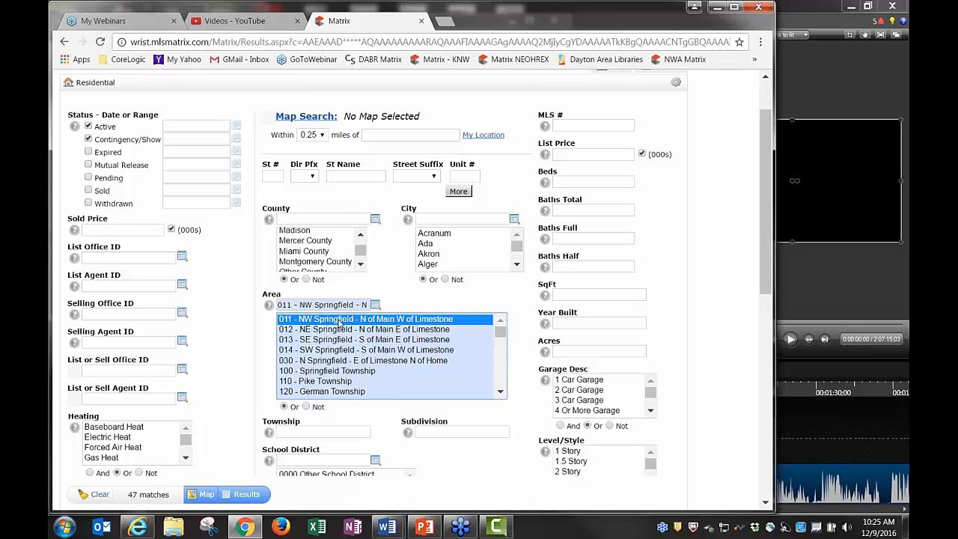
# Add areas 030, 120, 013 and 012, then narrow to 011 and deselect it
pyautogui.keyDown('ctrl'); pyautogui.click(345, 361); pyautogui.keyUp('ctrl')
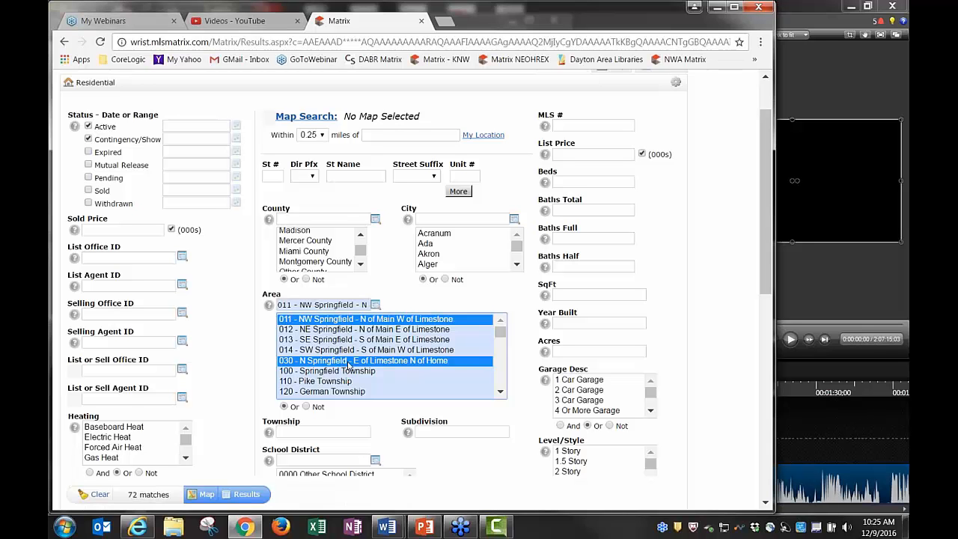
pyautogui.keyDown('ctrl'); pyautogui.click(328, 392); pyautogui.keyUp('ctrl')
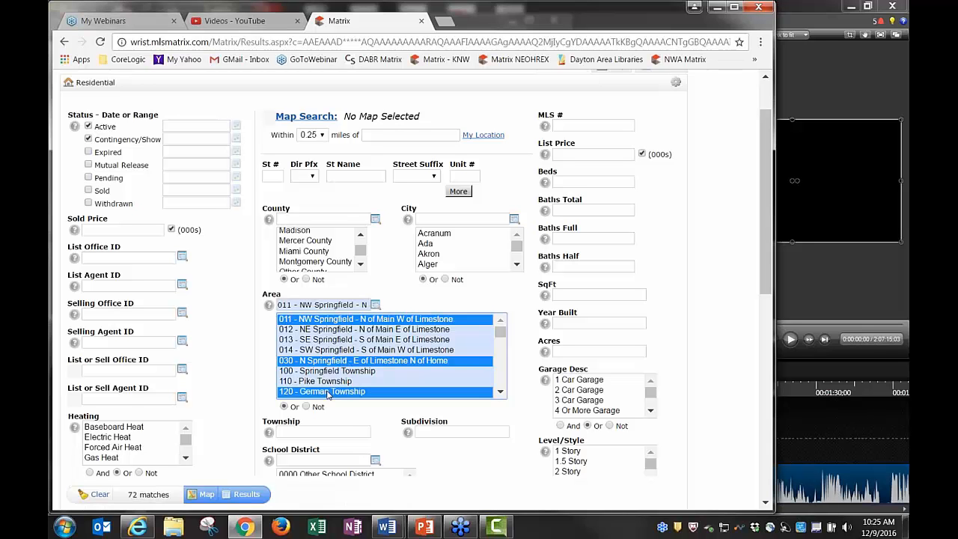
pyautogui.keyDown('ctrl'); pyautogui.click(339, 343); pyautogui.keyUp('ctrl')
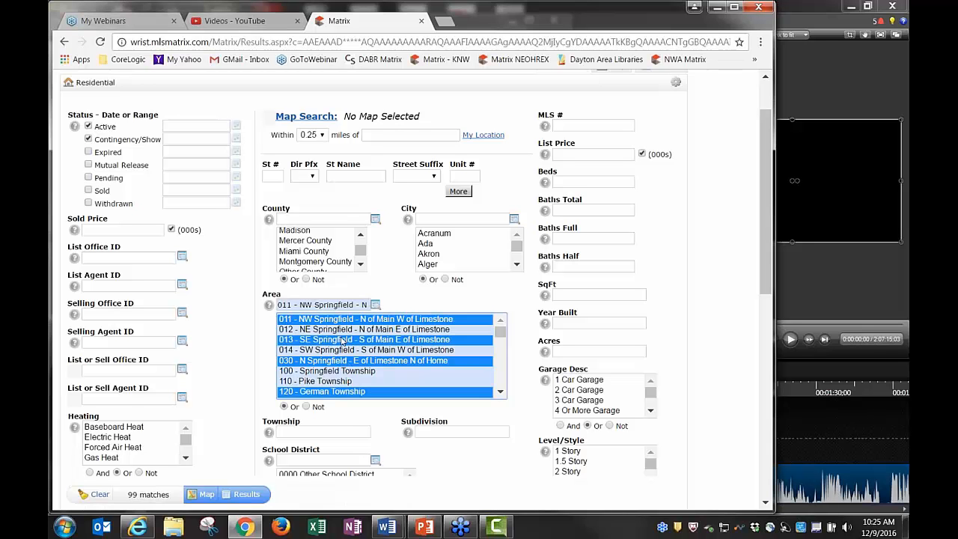
pyautogui.keyDown('ctrl'); pyautogui.click(394, 330); pyautogui.keyUp('ctrl')
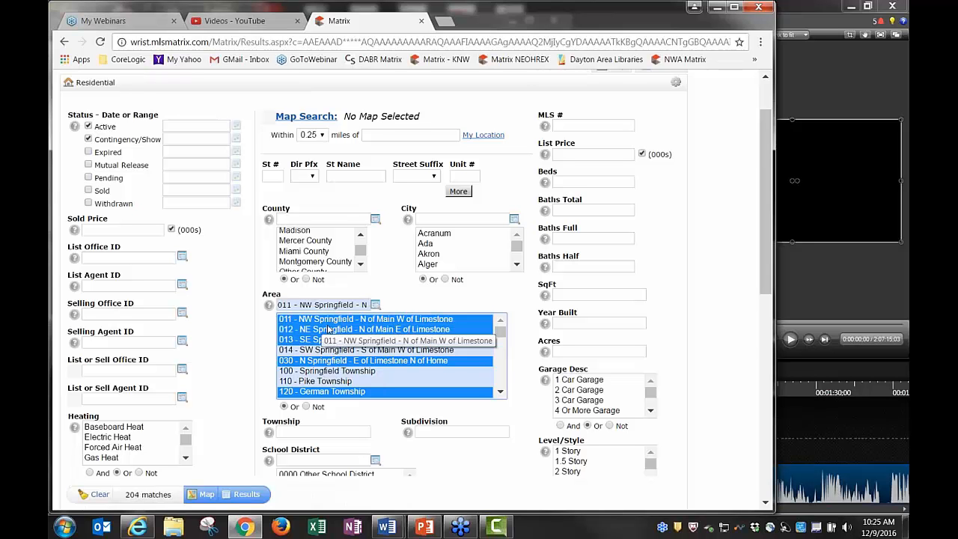
pyautogui.moveTo(339, 392); pyautogui.dragTo(339, 412)
pyautogui.click(336, 322)
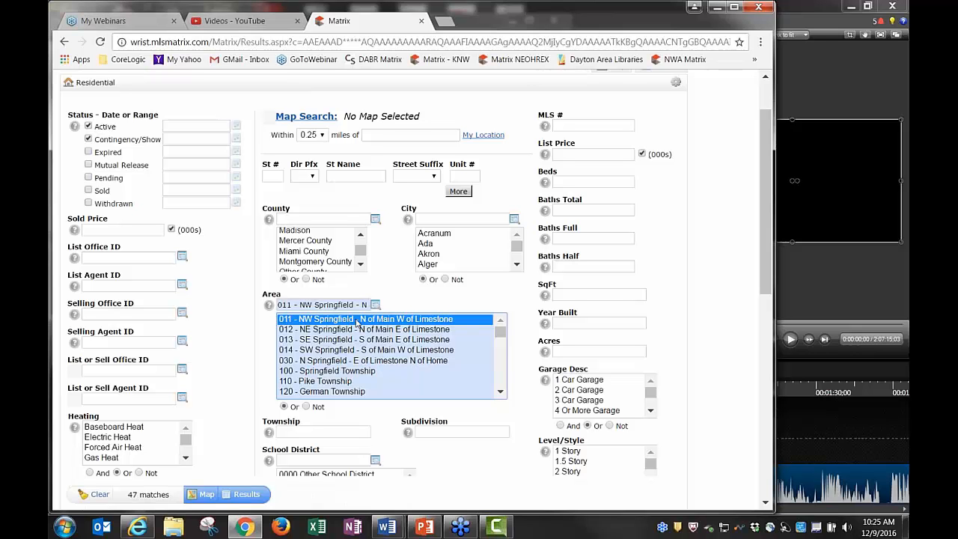
pyautogui.keyDown('ctrl'); pyautogui.click(358, 322); pyautogui.keyUp('ctrl')
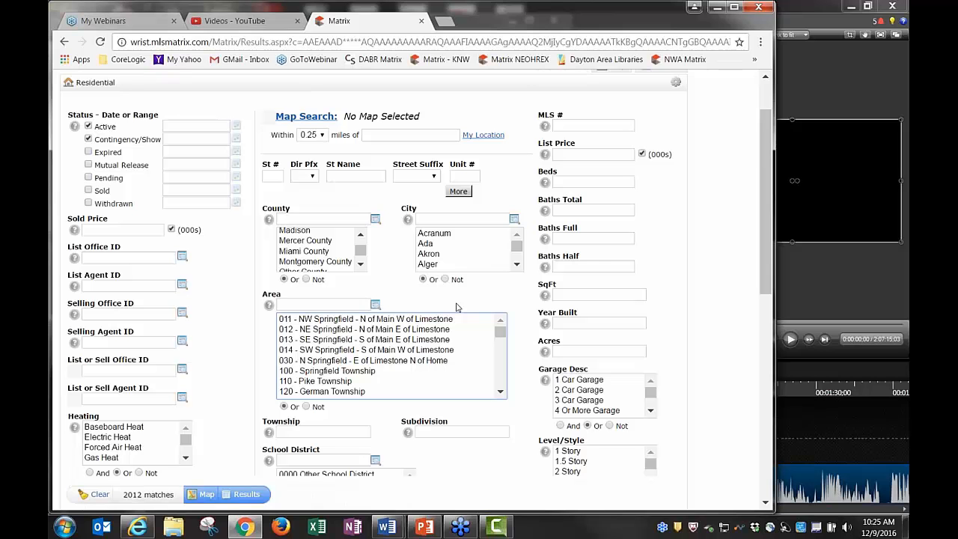
pyautogui.click(360, 324)
pyautogui.hotkey('ctrl', 'a')
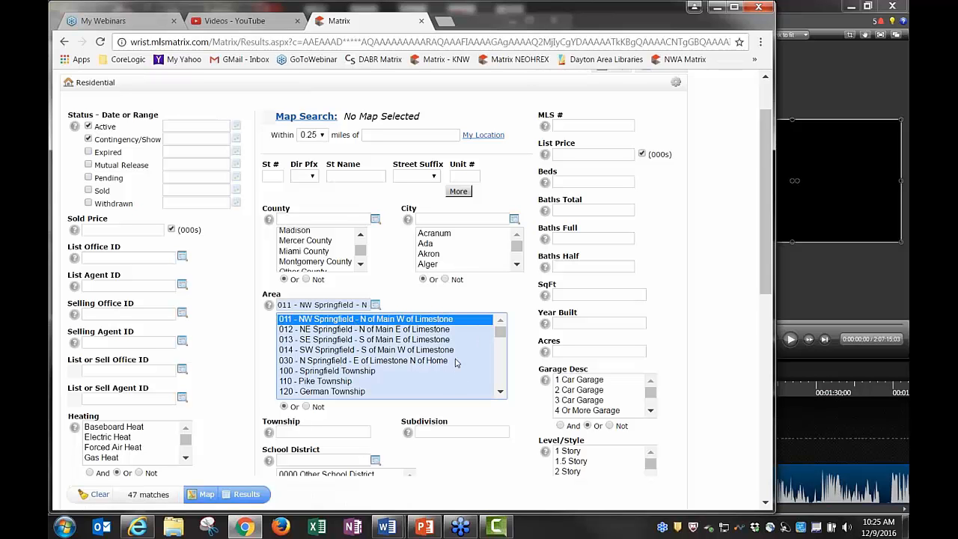
pyautogui.click(500, 393)
pyautogui.click(500, 393)
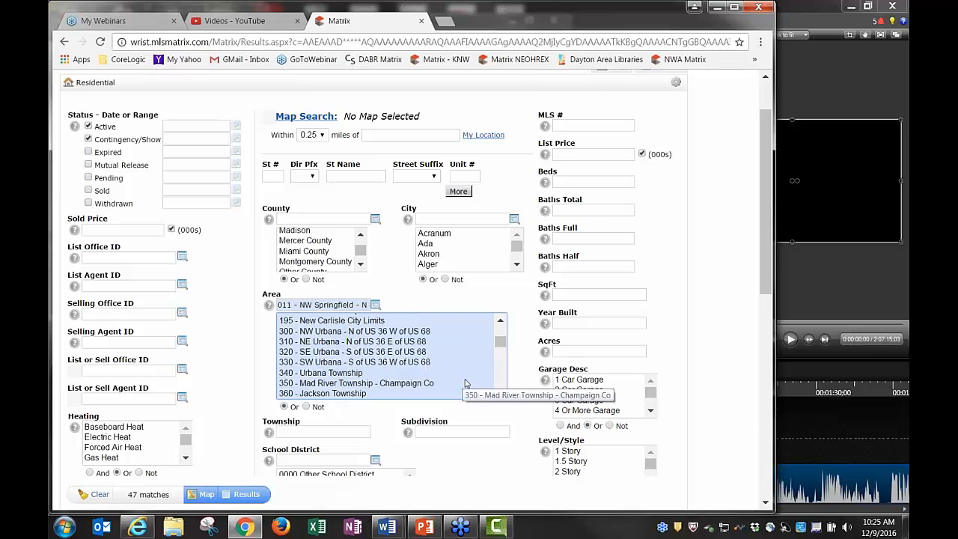
pyautogui.moveTo(501, 342); pyautogui.dragTo(505, 325)
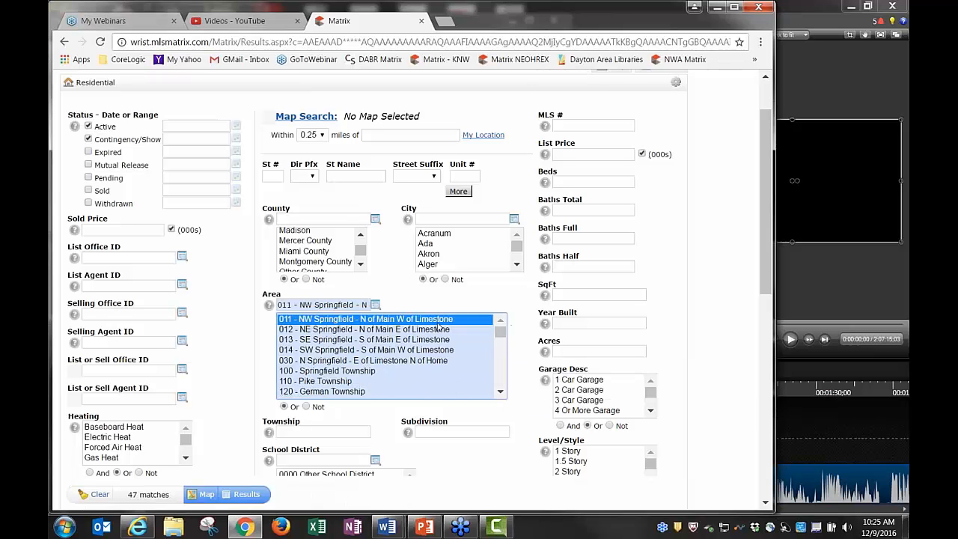
pyautogui.keyDown('ctrl'); pyautogui.click(439, 321); pyautogui.keyUp('ctrl')
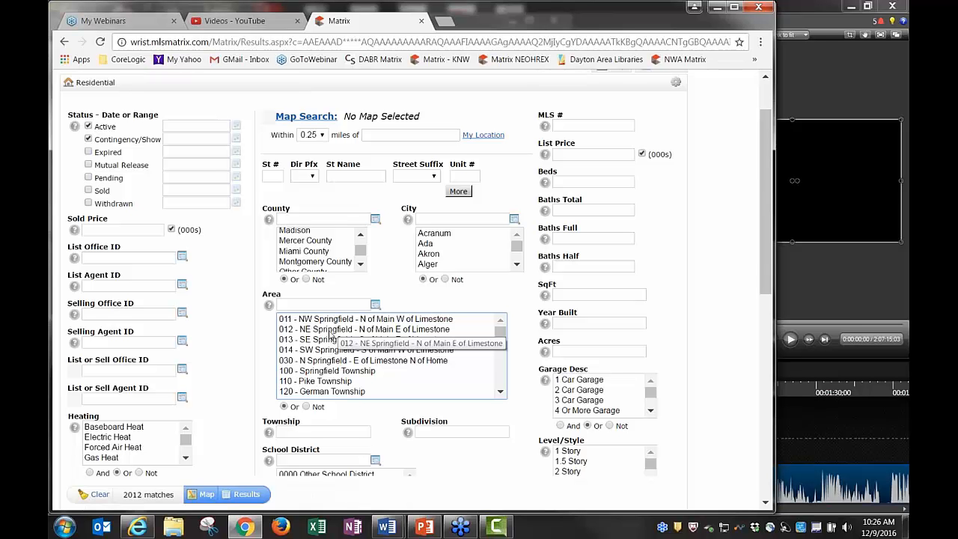
pyautogui.click(317, 334)
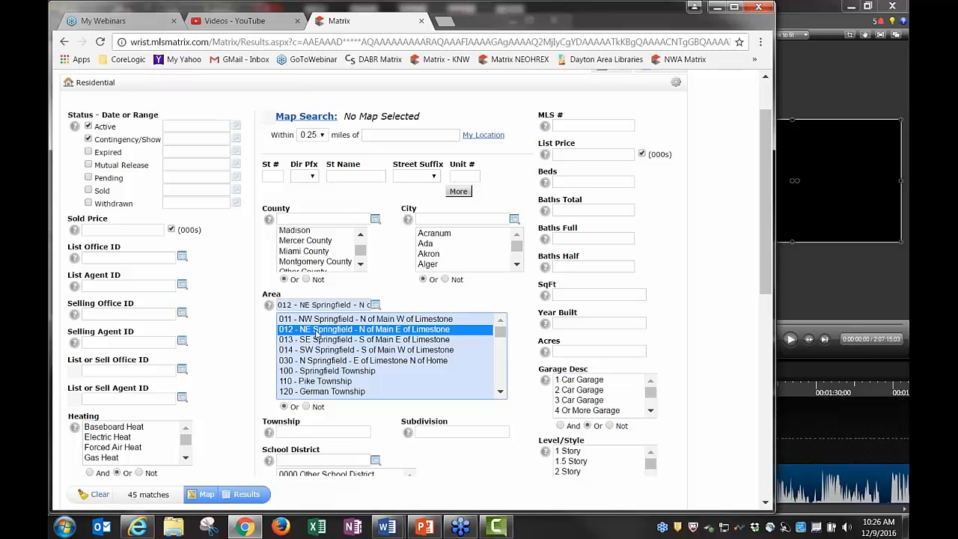
pyautogui.keyDown('ctrl'); pyautogui.click(317, 334); pyautogui.keyUp('ctrl')
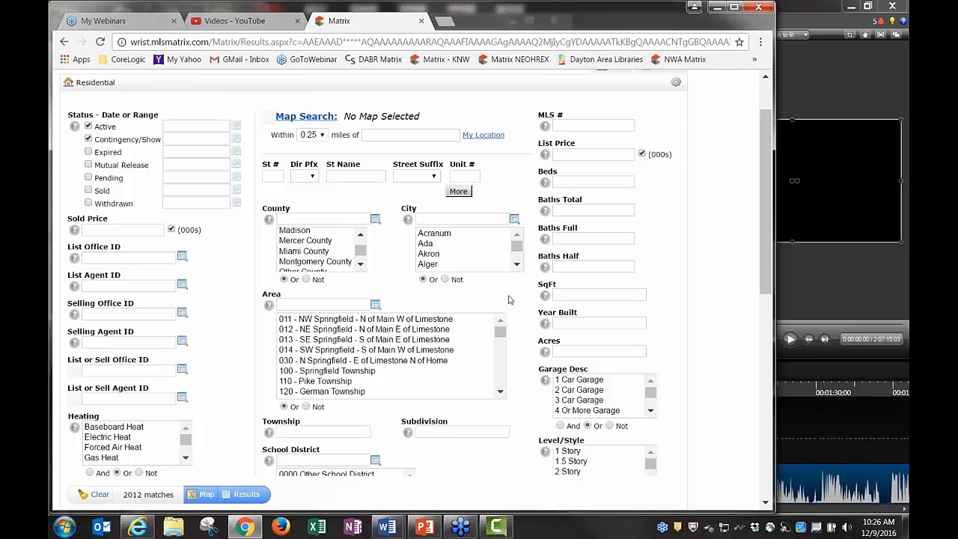
# Scroll down the Residential search page to bring the Garage Desc list into view
pyautogui.scroll(-1, 508, 299)
pyautogui.scroll(3, 506, 255)
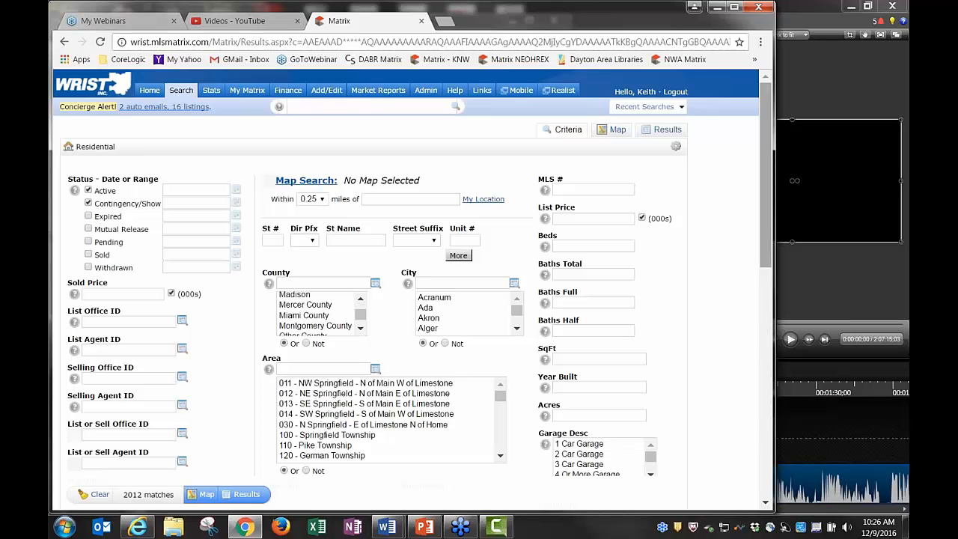
pyautogui.moveTo(767, 247); pyautogui.dragTo(766, 311)
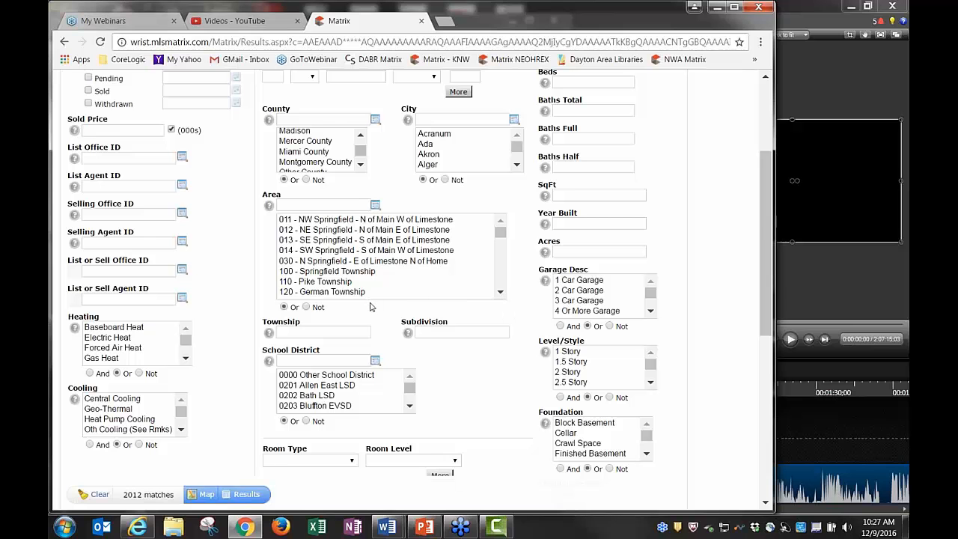
# Exclude 1 Car Garage with the Not option, then toggle Area Not/Or and clear area 011
pyautogui.click(571, 281)
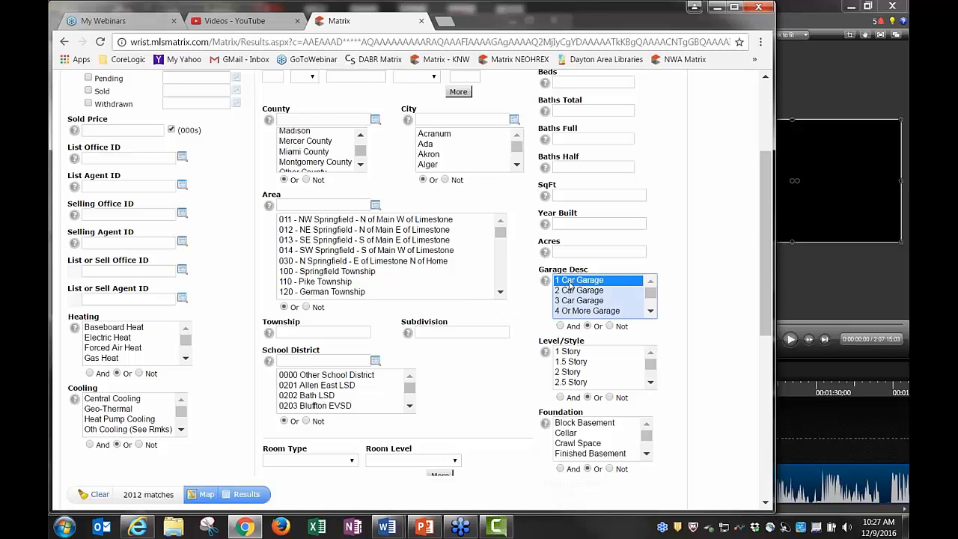
pyautogui.click(610, 326)
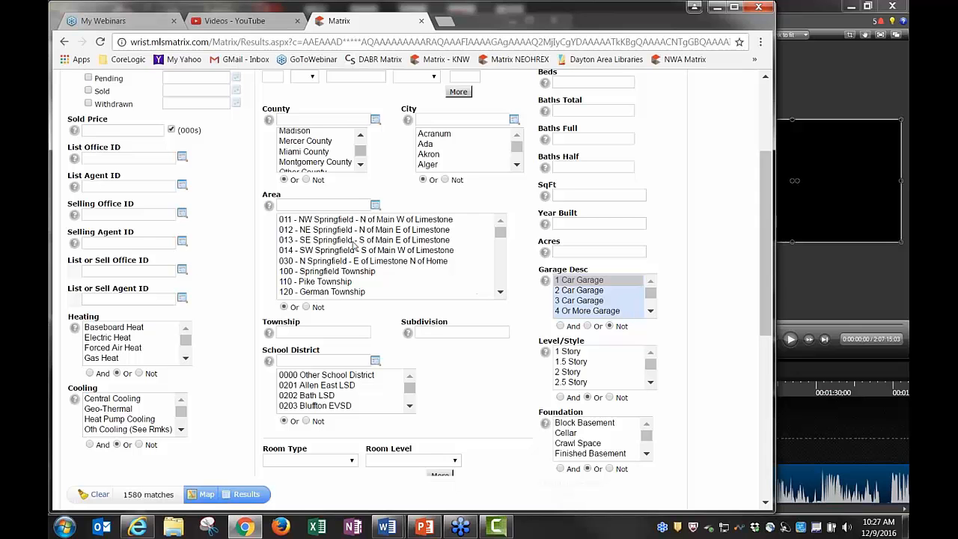
pyautogui.click(307, 307)
pyautogui.click(327, 222)
pyautogui.hotkey('ctrl', 'a')
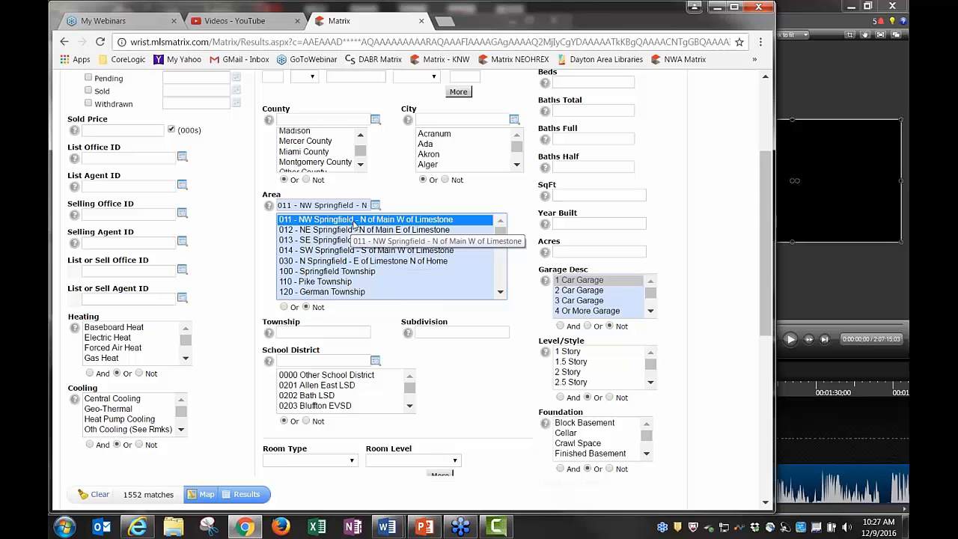
pyautogui.click(285, 307)
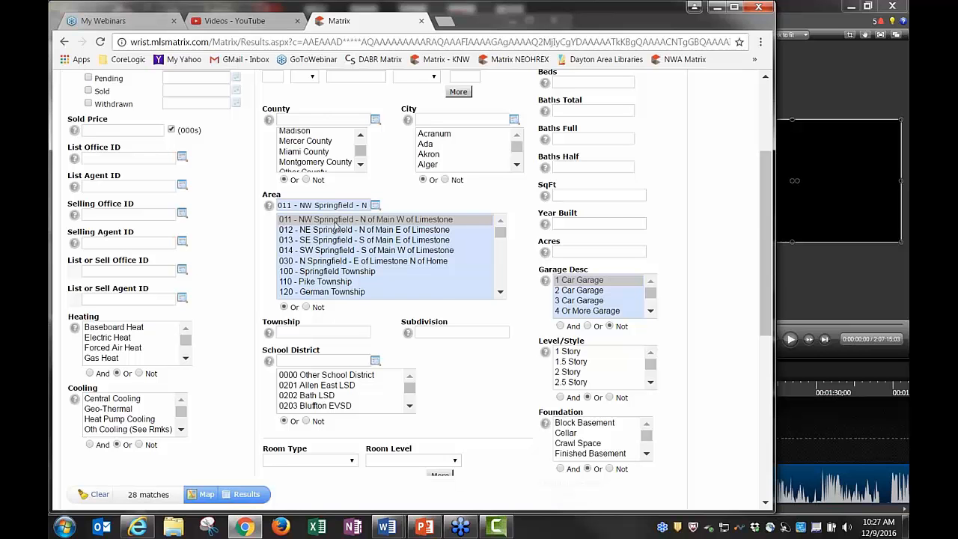
pyautogui.keyDown('ctrl'); pyautogui.click(335, 222); pyautogui.keyUp('ctrl')
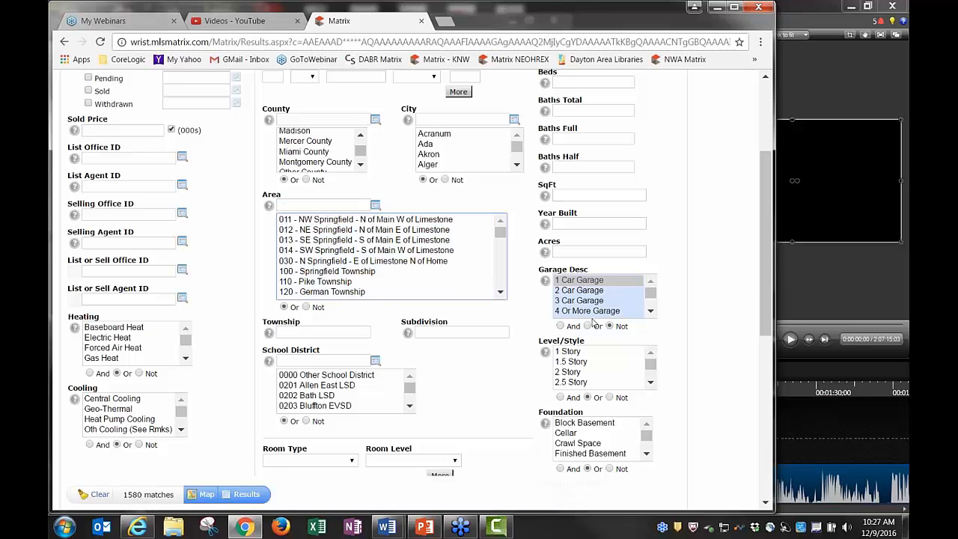
# Try 1 Car Garage, Carport and No Garage choices in the Garage Desc list
pyautogui.click(585, 284)
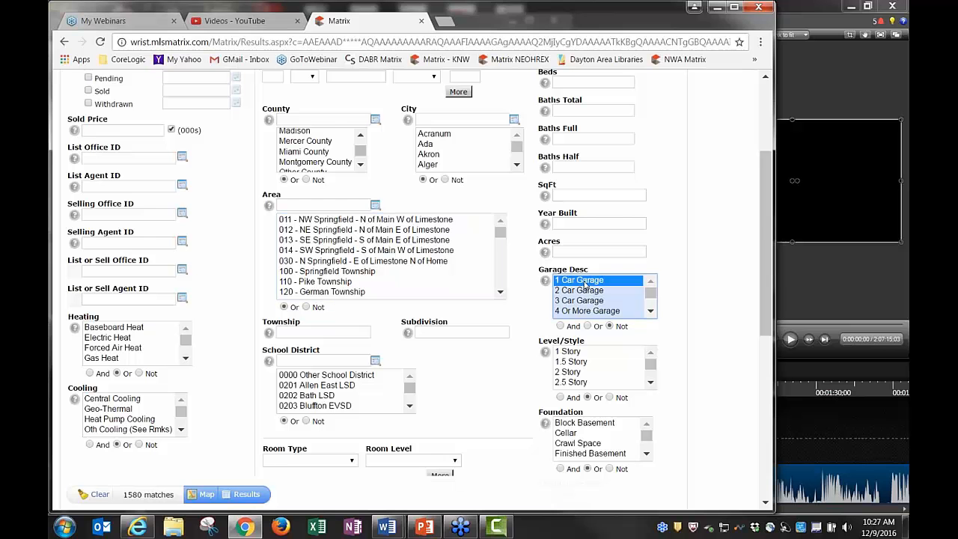
pyautogui.click(650, 312)
pyautogui.keyDown('ctrl'); pyautogui.click(575, 307); pyautogui.keyUp('ctrl')
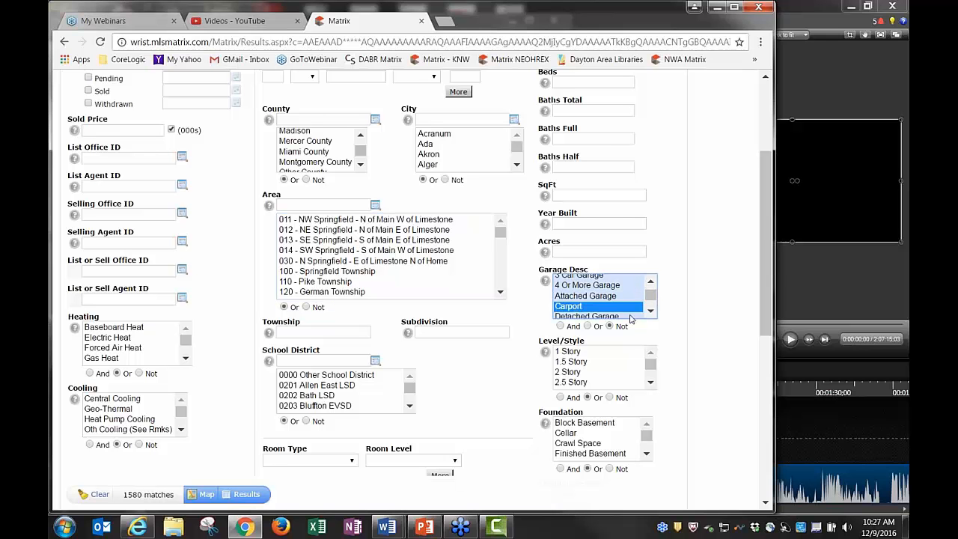
pyautogui.click(651, 311)
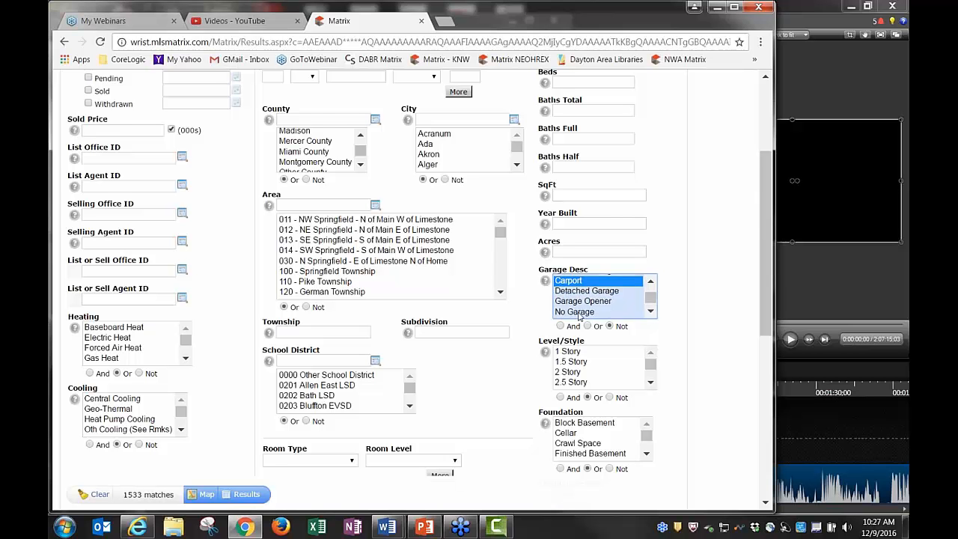
pyautogui.keyDown('ctrl'); pyautogui.click(579, 313); pyautogui.keyUp('ctrl')
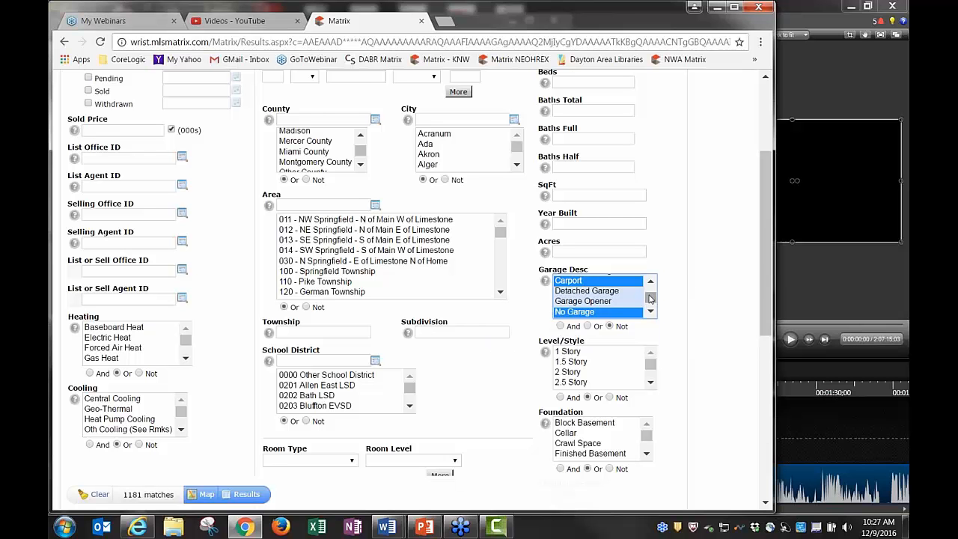
pyautogui.click(651, 290)
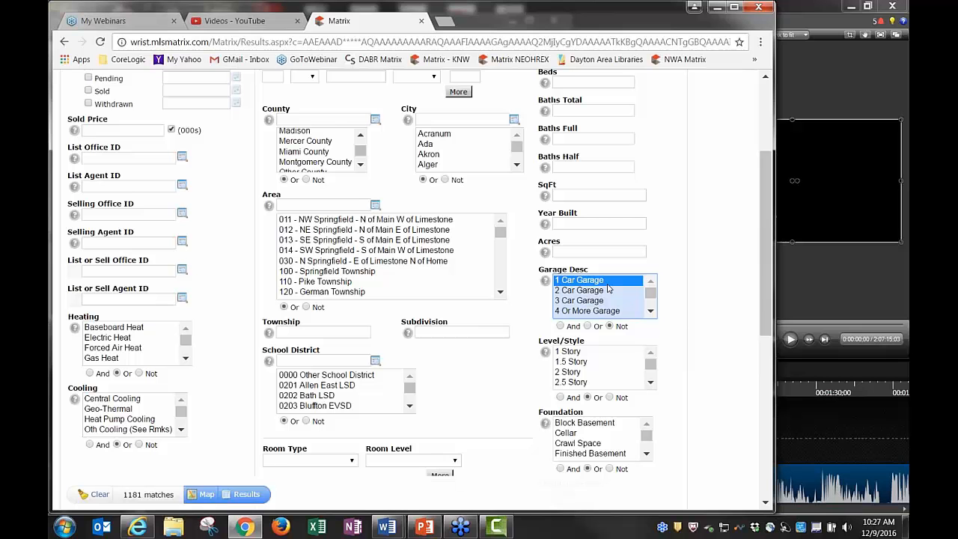
# Switch Garage Desc to Or and choose 2 Car, 3 Car and 4 Or More Garage
pyautogui.click(588, 325)
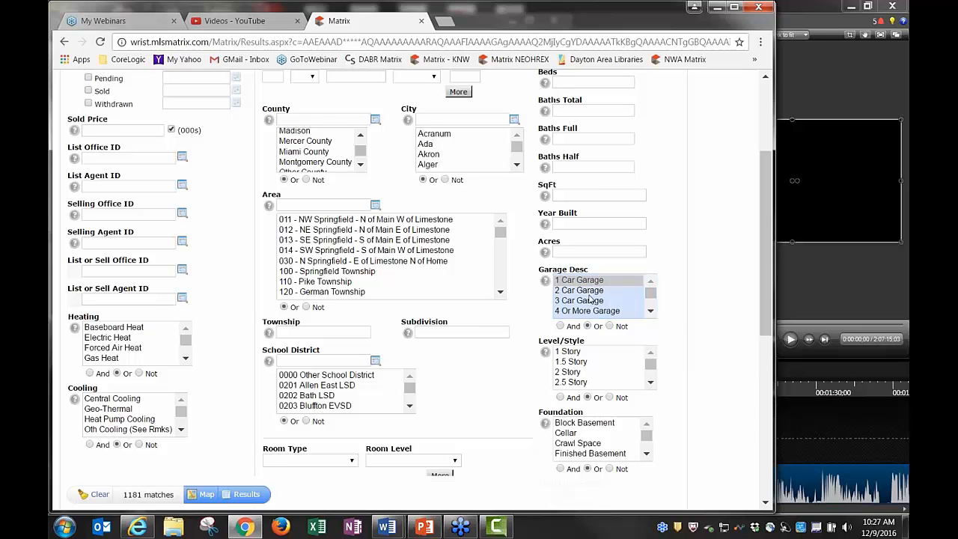
pyautogui.click(591, 293)
pyautogui.keyDown('ctrl'); pyautogui.click(591, 302); pyautogui.keyUp('ctrl')
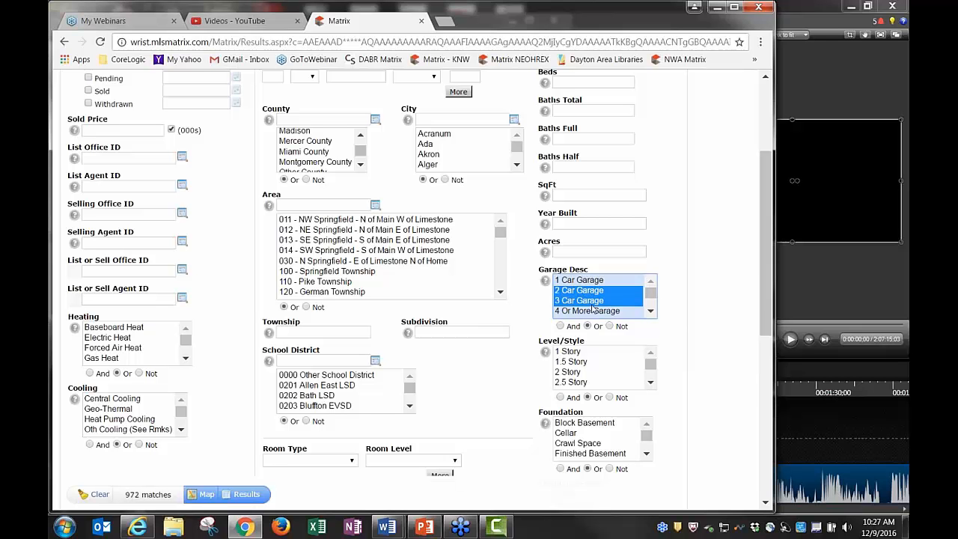
pyautogui.keyDown('ctrl'); pyautogui.click(590, 313); pyautogui.keyUp('ctrl')
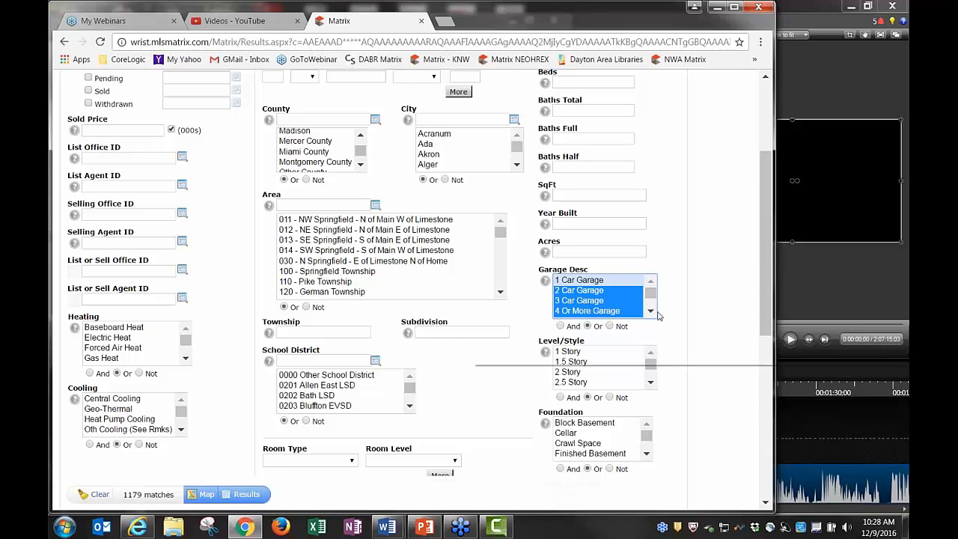
pyautogui.moveTo(659, 316)
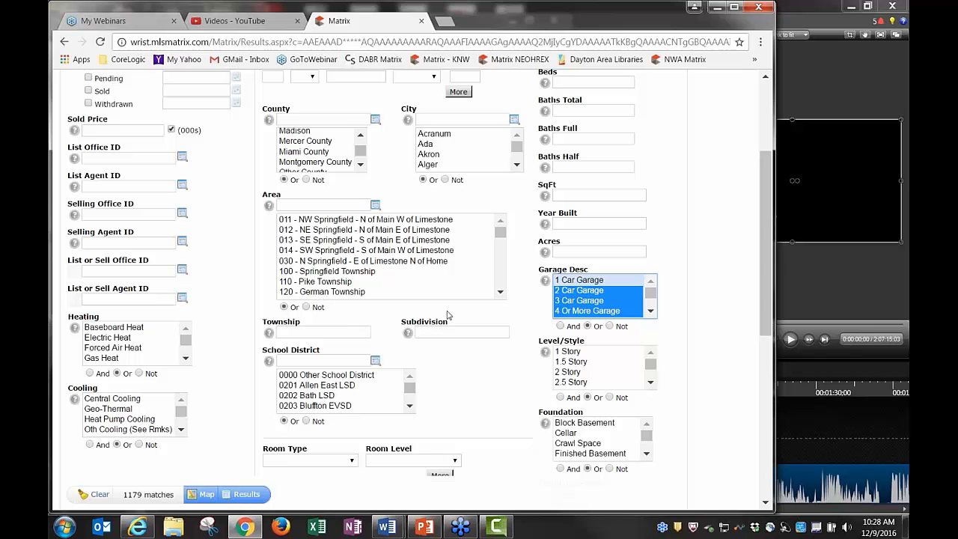
# Switch Garage Desc to And and choose 2 Car Garage plus Attached Garage
pyautogui.click(560, 328)
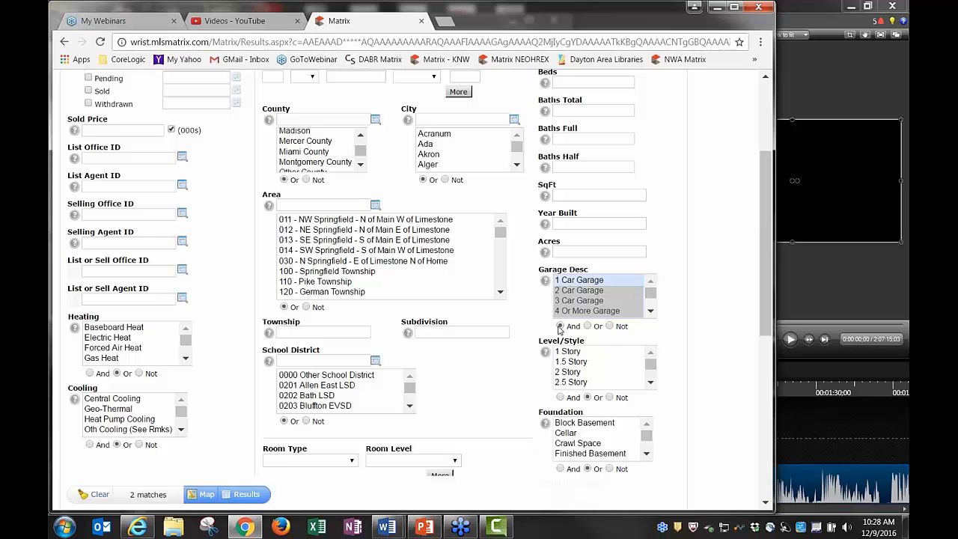
pyautogui.click(586, 292)
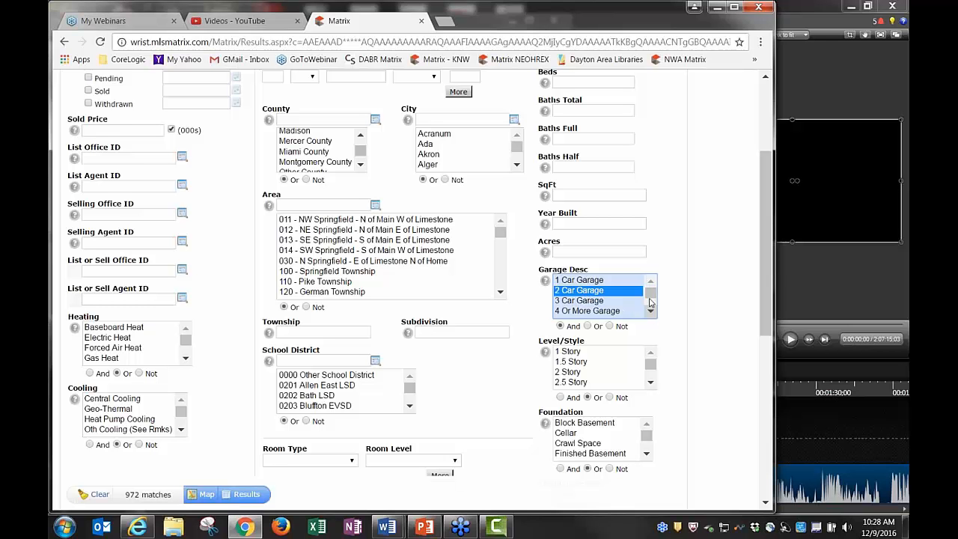
pyautogui.scroll(-1, 650, 297)
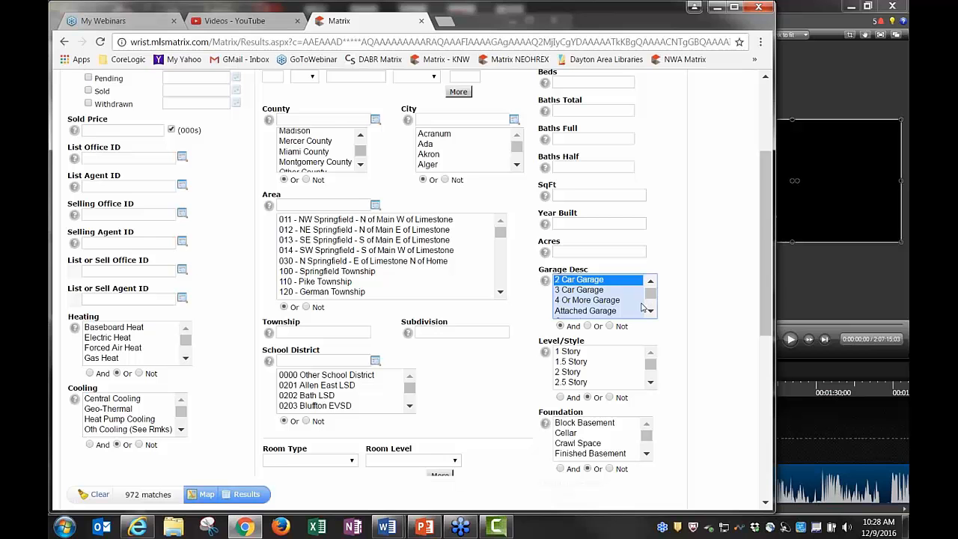
pyautogui.keyDown('ctrl'); pyautogui.click(599, 311); pyautogui.keyUp('ctrl')
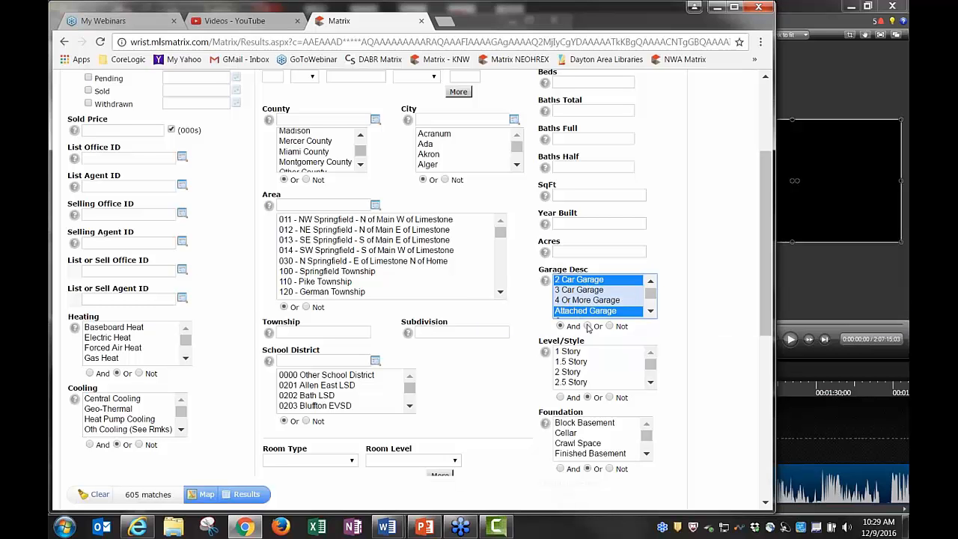
# Deselect the 2 Car, 3 Car, 4 Or More and Attached Garage Desc choices
pyautogui.click(589, 326)
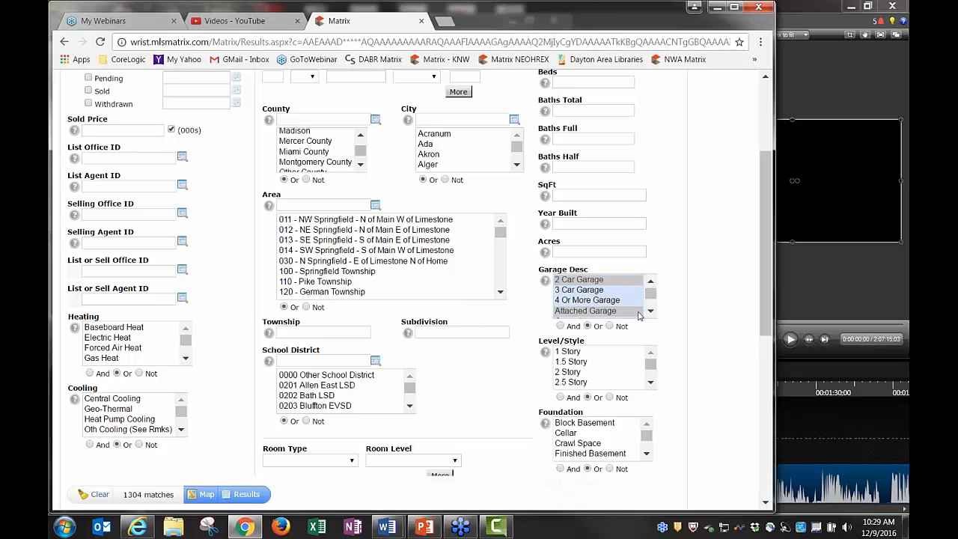
pyautogui.click(578, 280)
pyautogui.keyDown('ctrl'); pyautogui.click(579, 280); pyautogui.keyUp('ctrl')
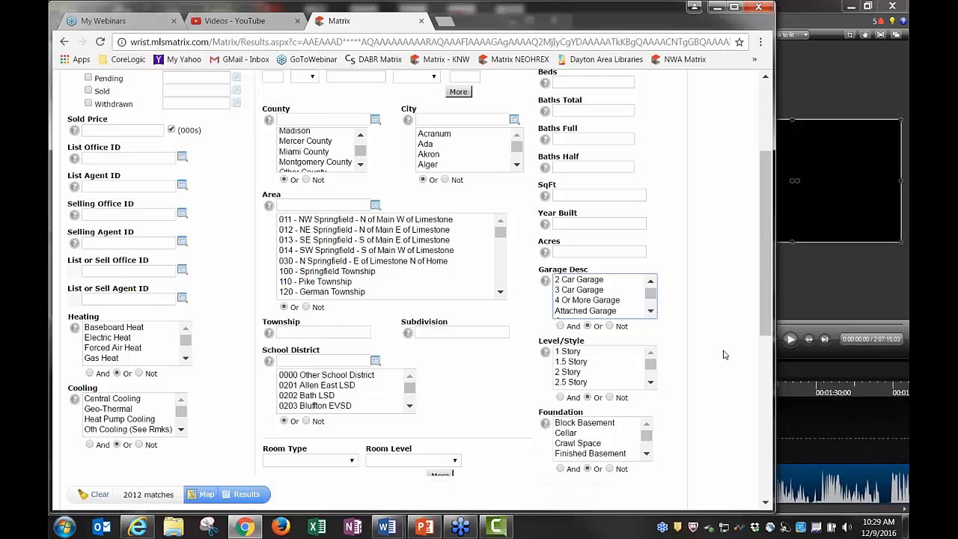
pyautogui.scroll(-2, 482, 332)
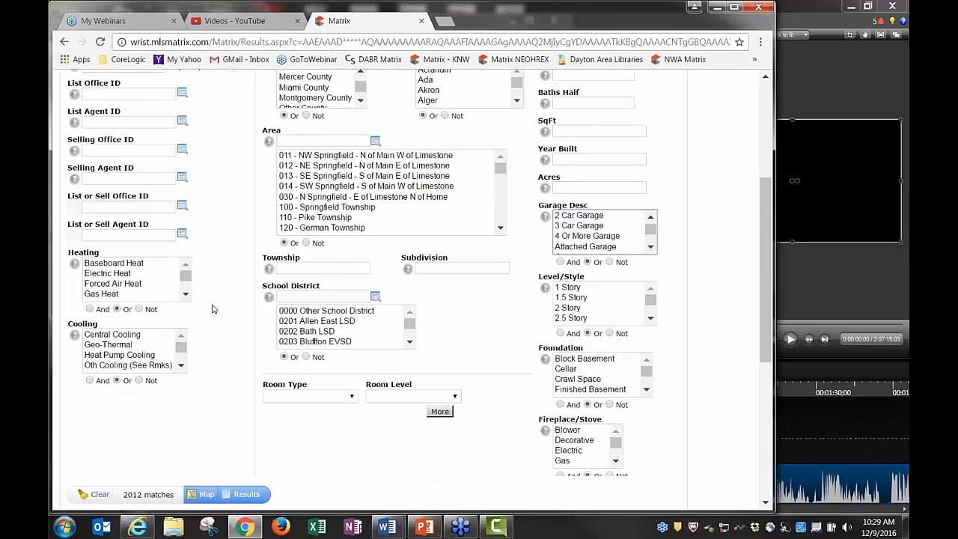
# Set the first room criterion to a Bed on the First Floor
pyautogui.scroll(-2, 219, 318)
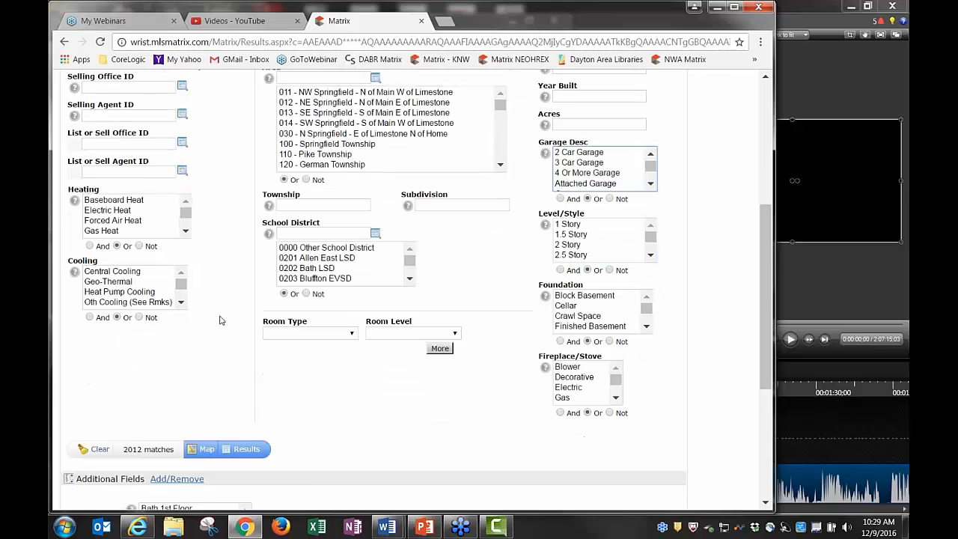
pyautogui.click(310, 334)
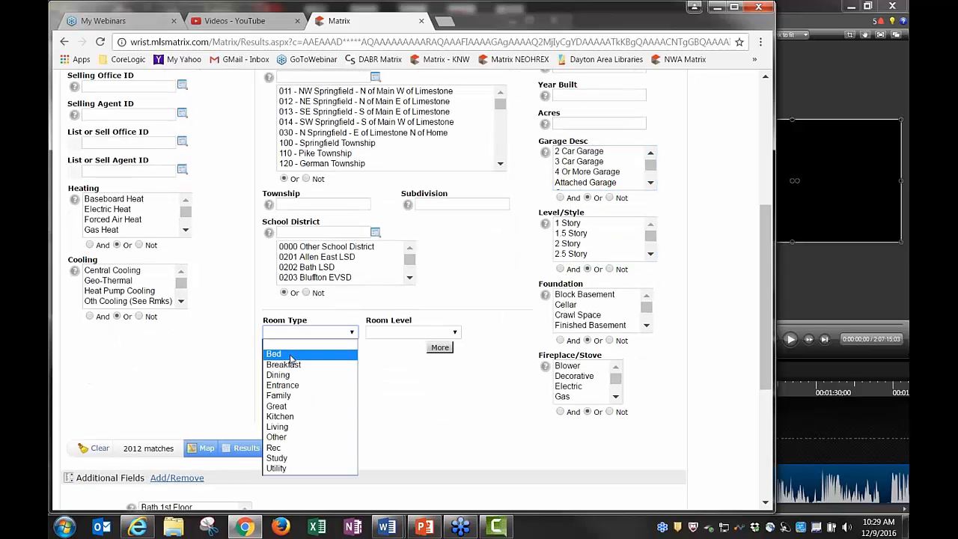
pyautogui.click(292, 355)
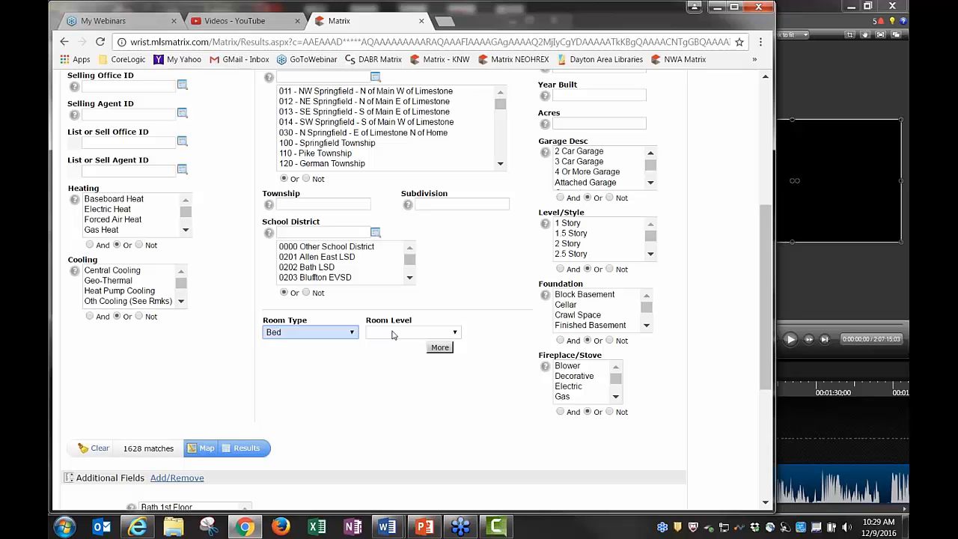
pyautogui.click(391, 333)
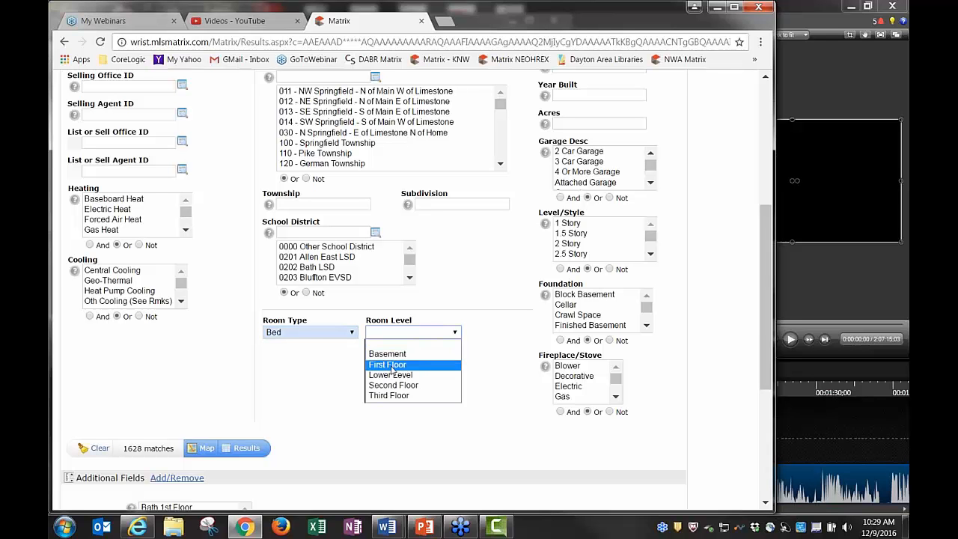
pyautogui.click(389, 366)
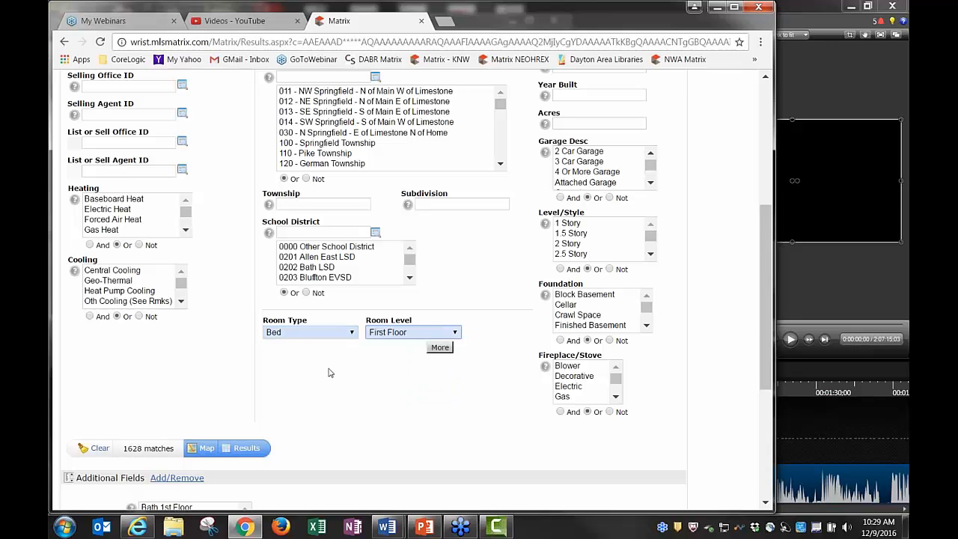
# Add a second room row for a First Floor Utility room, giving 624 matches
pyautogui.click(441, 349)
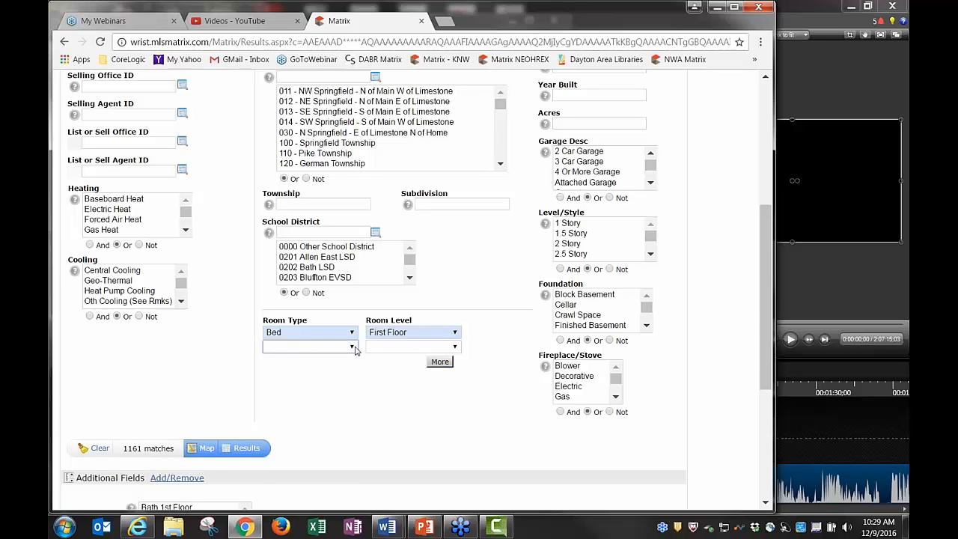
pyautogui.click(353, 348)
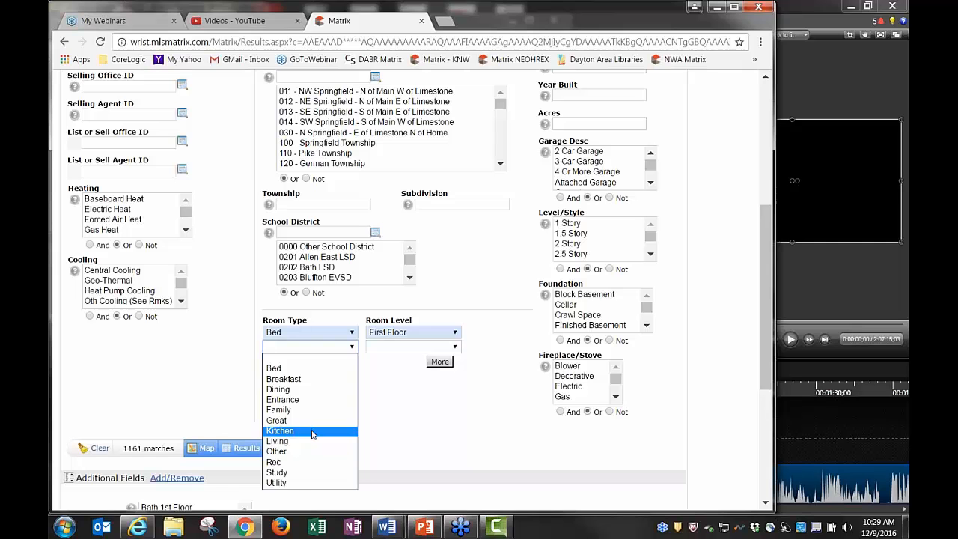
pyautogui.click(311, 482)
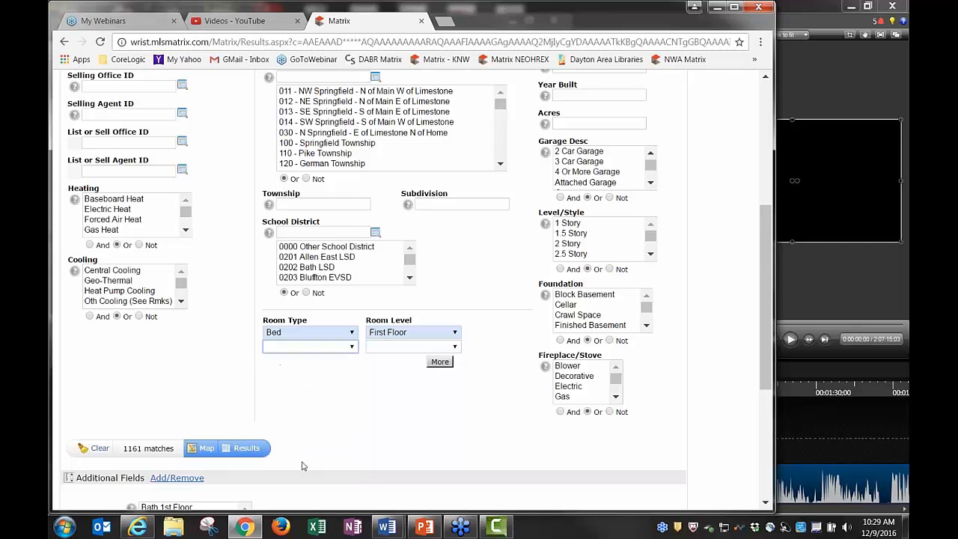
pyautogui.click(399, 349)
pyautogui.click(401, 380)
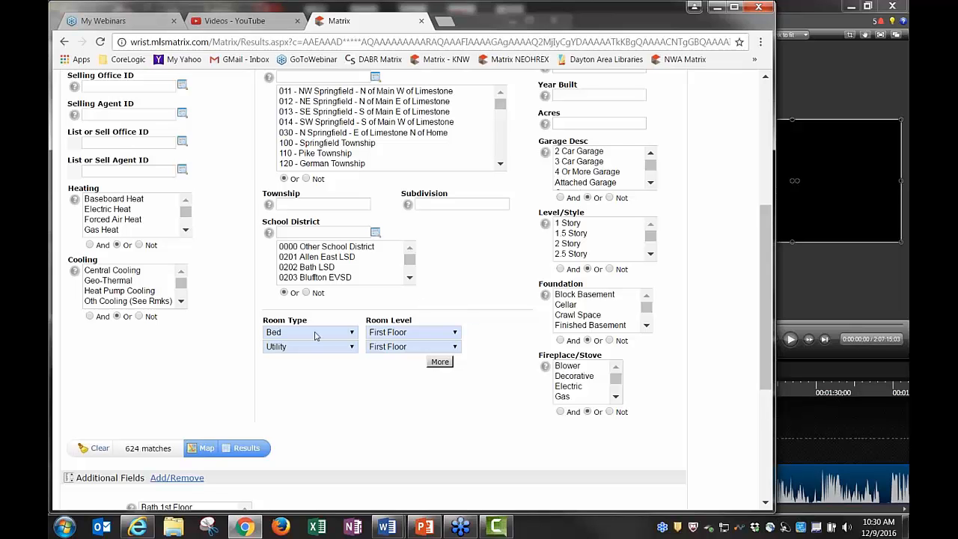
# Blank out both Room Type (Bed, Utility) and both Room Level entries
pyautogui.click(352, 334)
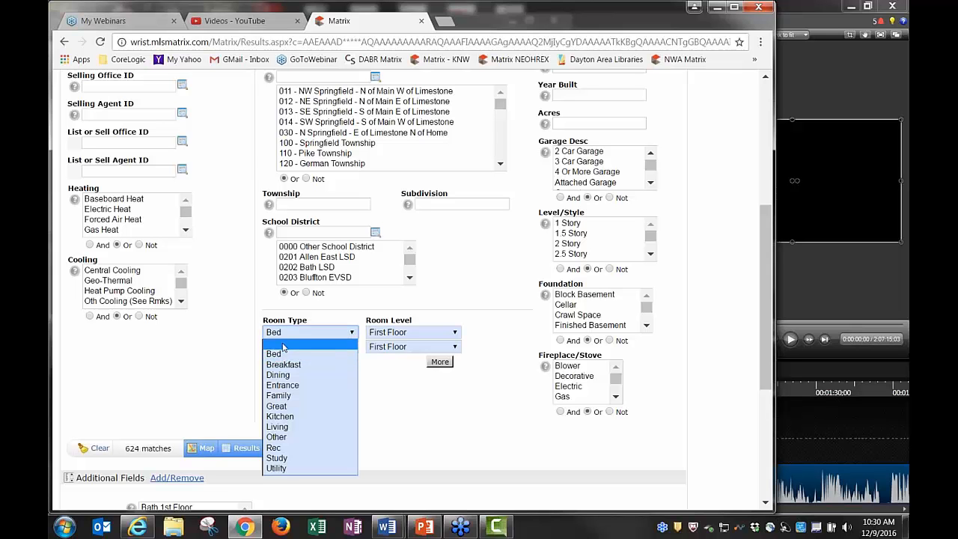
pyautogui.click(315, 343)
pyautogui.click(315, 347)
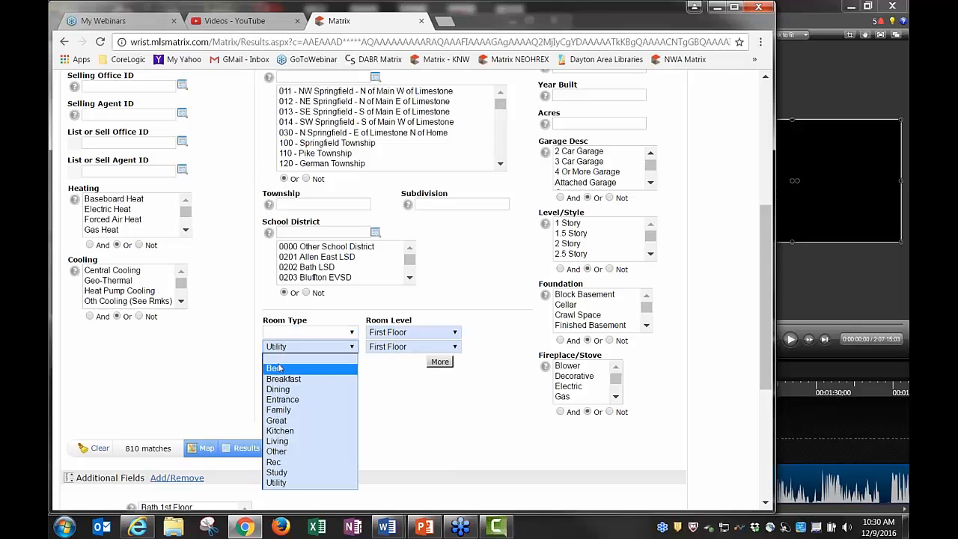
pyautogui.click(276, 360)
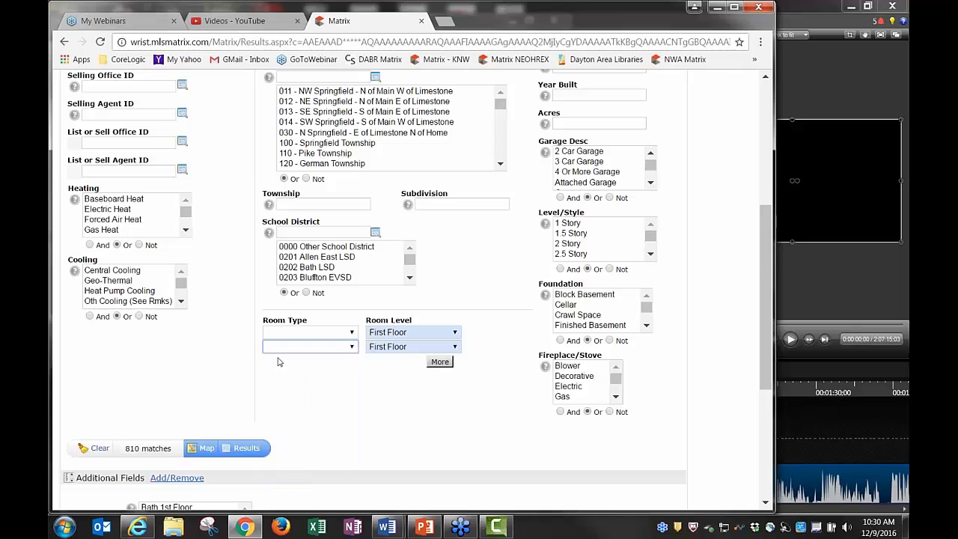
pyautogui.click(383, 348)
pyautogui.click(380, 359)
pyautogui.click(384, 335)
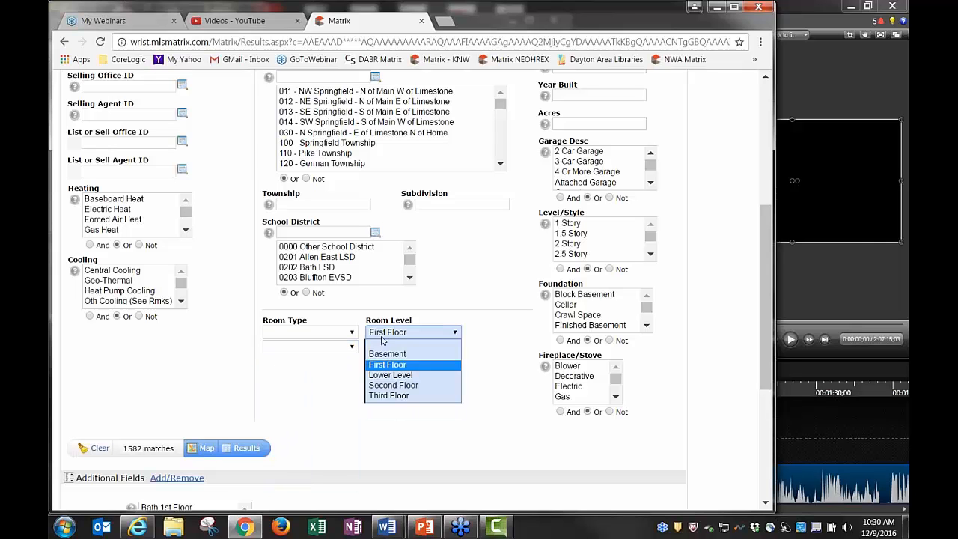
pyautogui.click(394, 346)
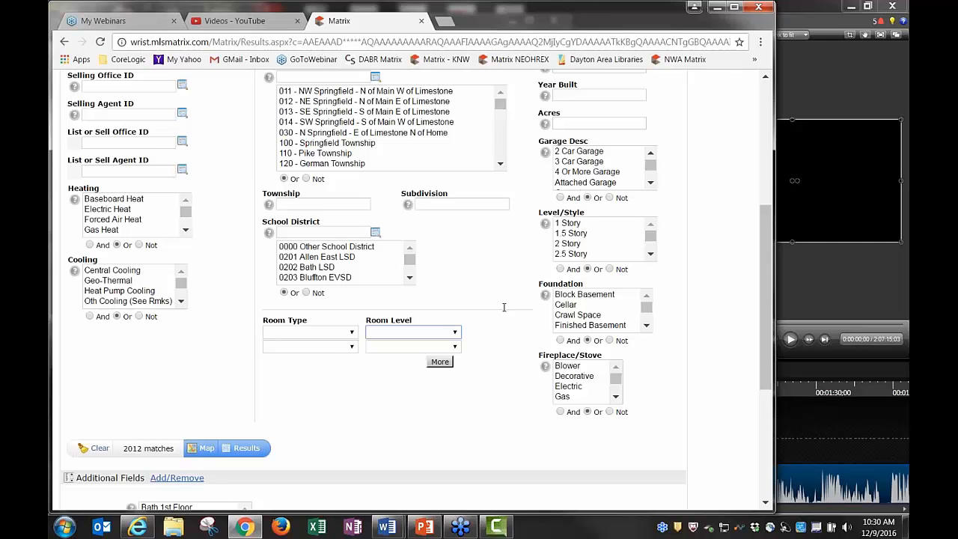
pyautogui.scroll(5, 504, 307)
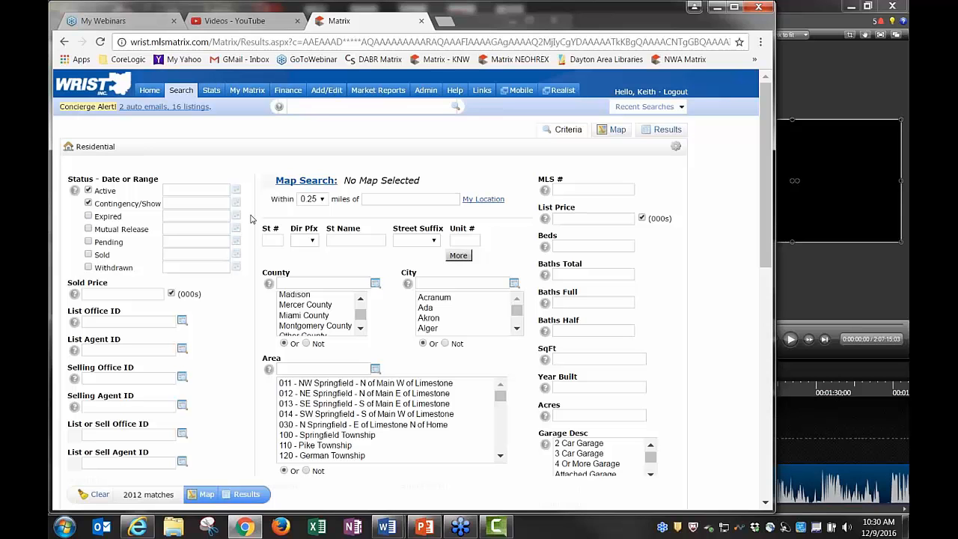
pyautogui.click(88, 217)
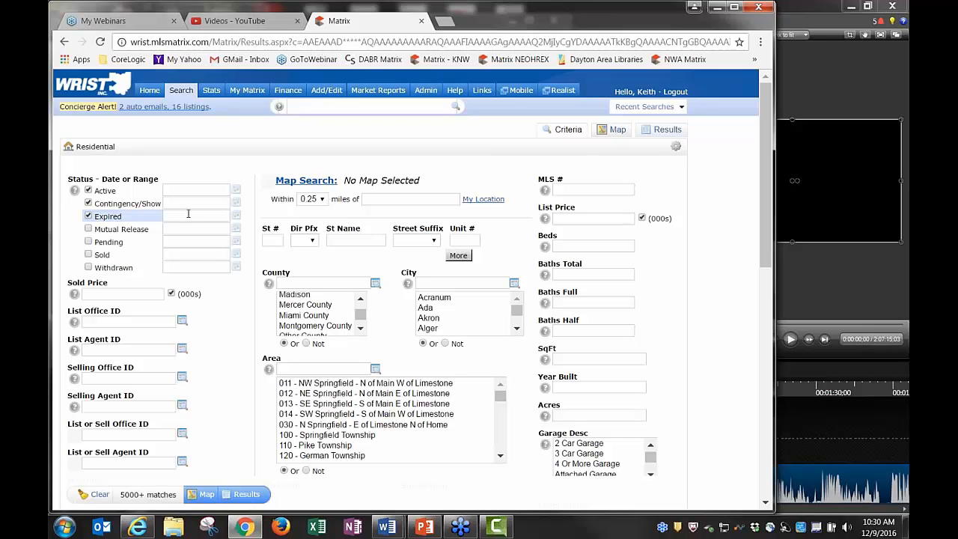
pyautogui.click(90, 254)
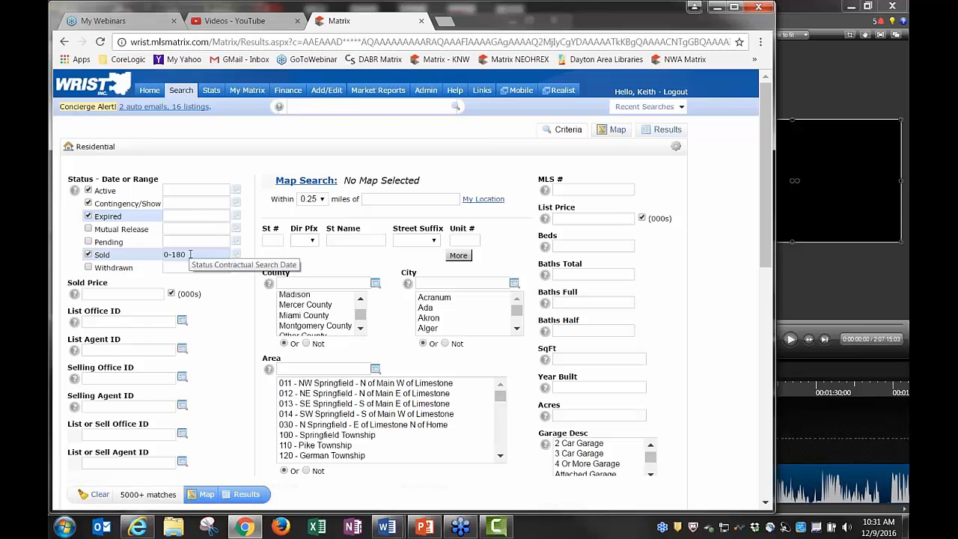
pyautogui.click(89, 242)
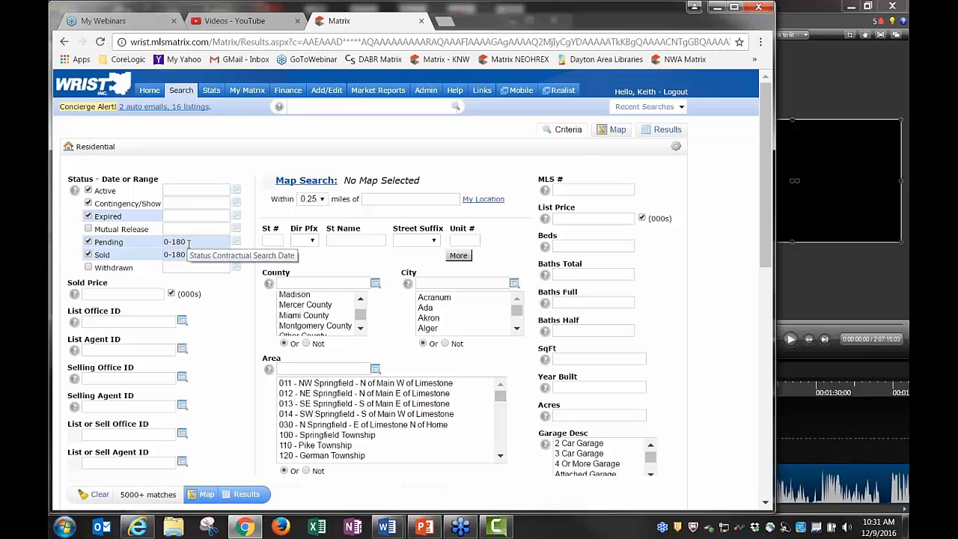
pyautogui.click(189, 242)
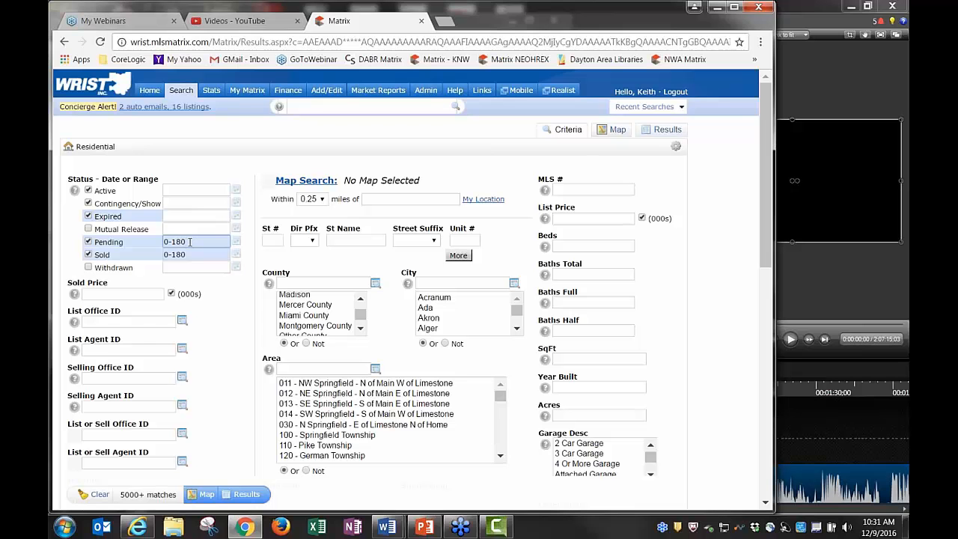
pyautogui.click(89, 229)
pyautogui.click(88, 268)
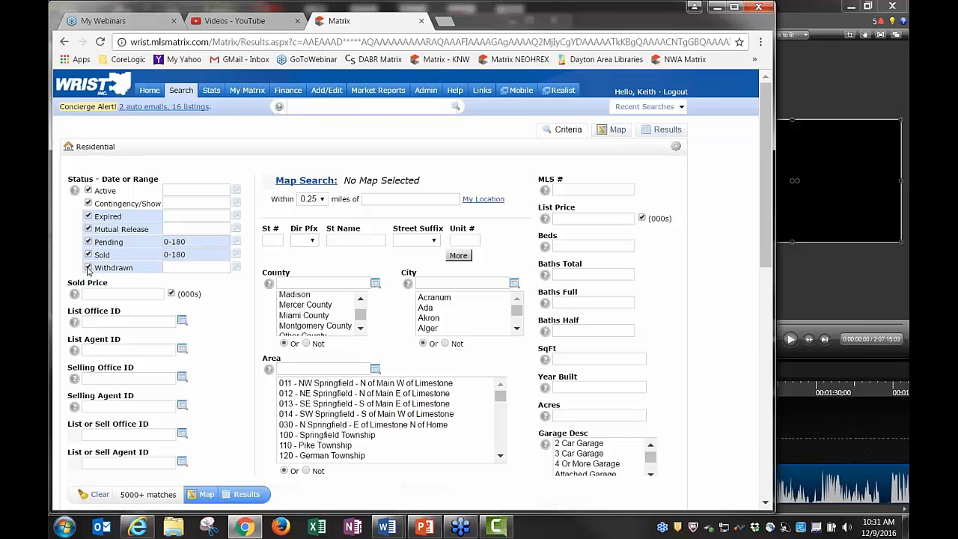
pyautogui.click(89, 268)
pyautogui.click(88, 254)
pyautogui.click(88, 241)
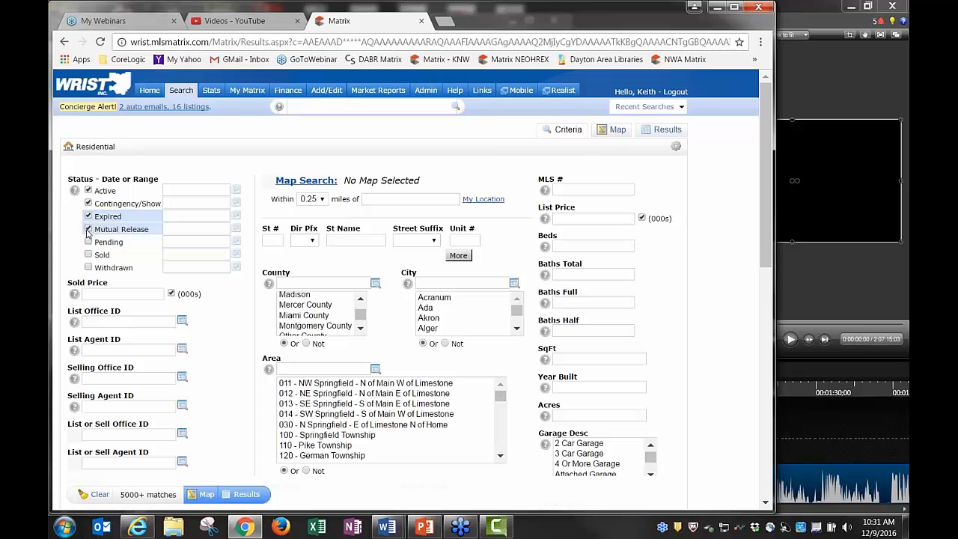
pyautogui.click(88, 230)
pyautogui.click(89, 216)
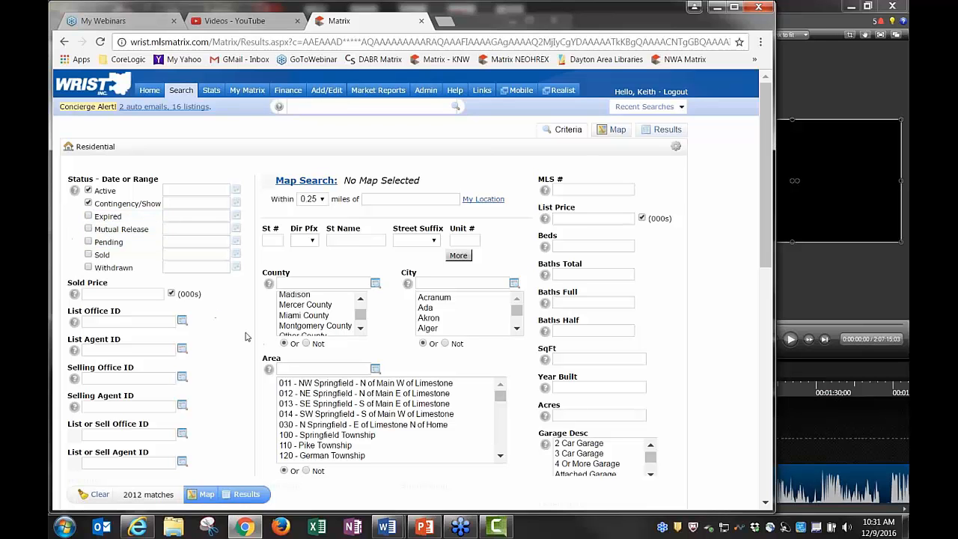
# Scroll down to Additional Fields at the bottom of the form and choose its Add/Remove link
pyautogui.scroll(-2, 240, 331)
pyautogui.scroll(-2, 239, 330)
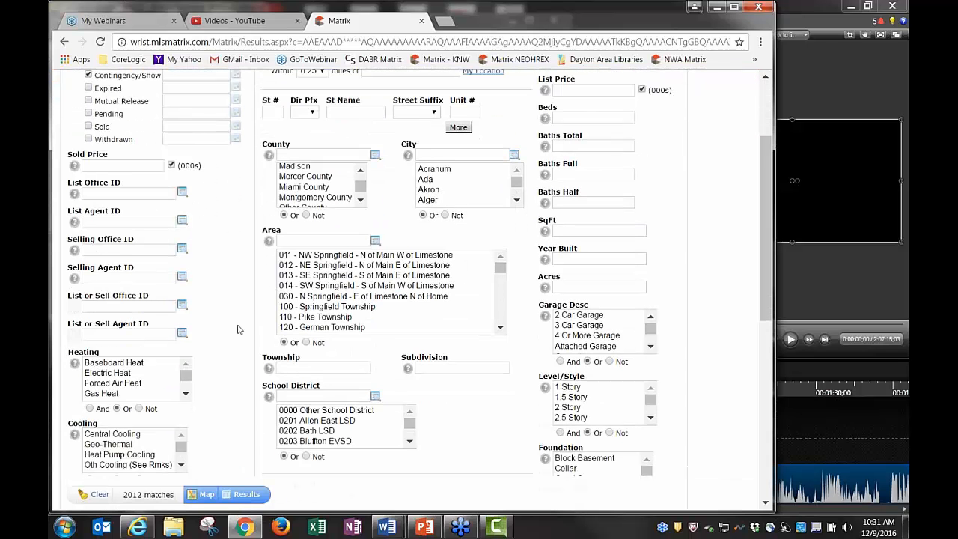
pyautogui.scroll(-2, 240, 330)
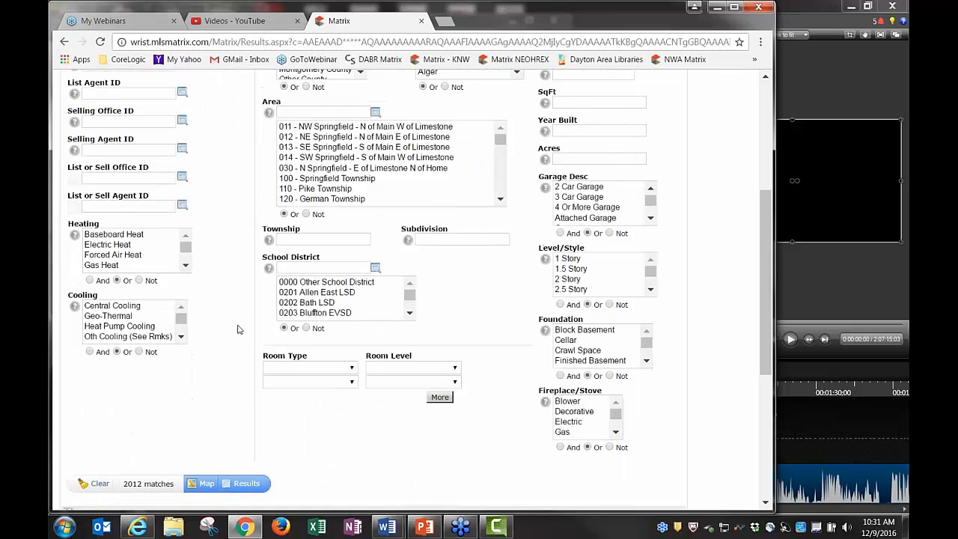
pyautogui.scroll(3, 438, 303)
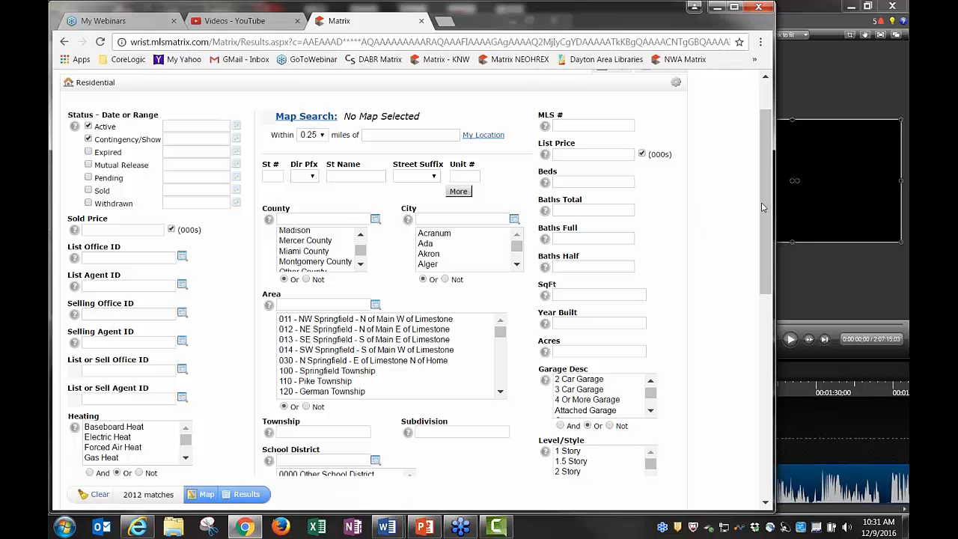
pyautogui.moveTo(763, 207); pyautogui.dragTo(745, 308)
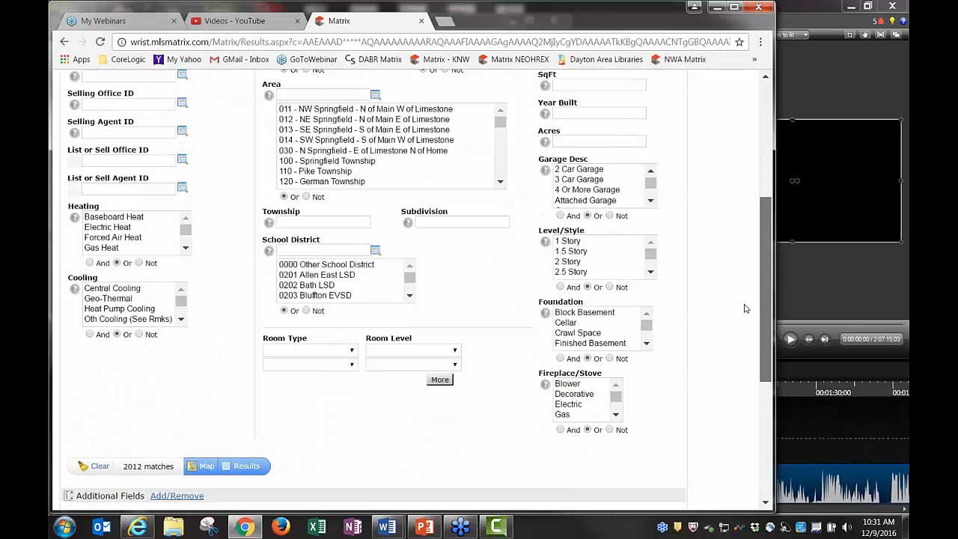
pyautogui.scroll(-4, 745, 309)
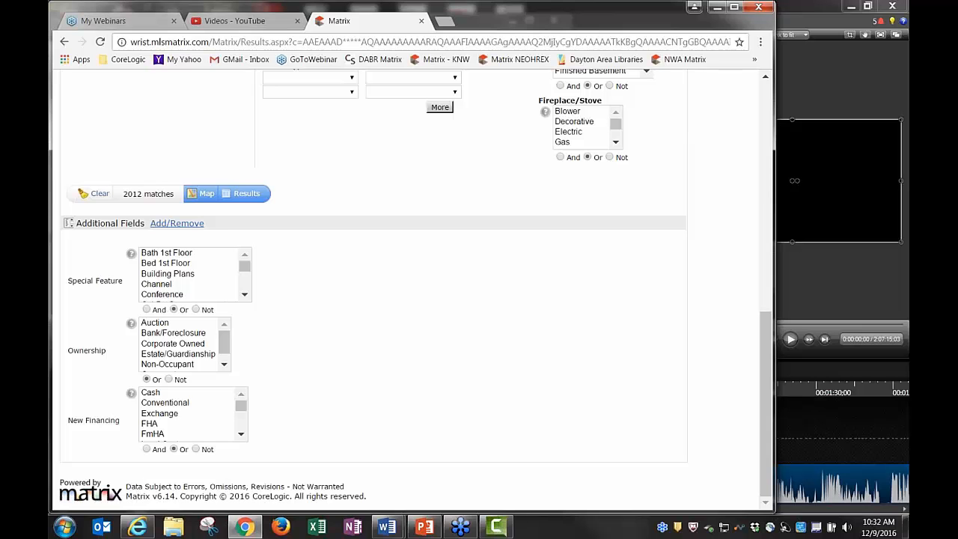
pyautogui.moveTo(82, 223); pyautogui.dragTo(137, 224)
pyautogui.click(225, 233)
# Remove New Financing, Ownership and Special Feature from the selected fields and return to the form
pyautogui.click(180, 227)
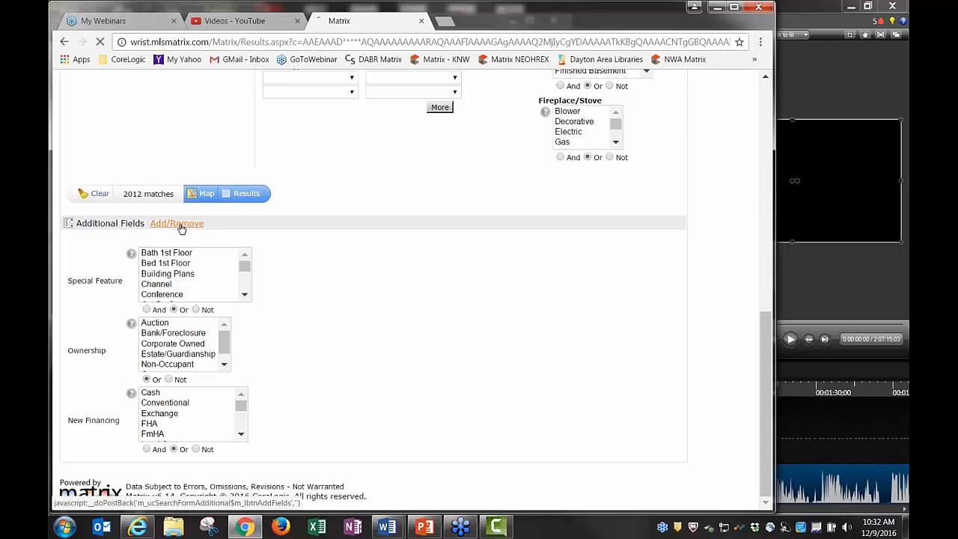
pyautogui.click(322, 220)
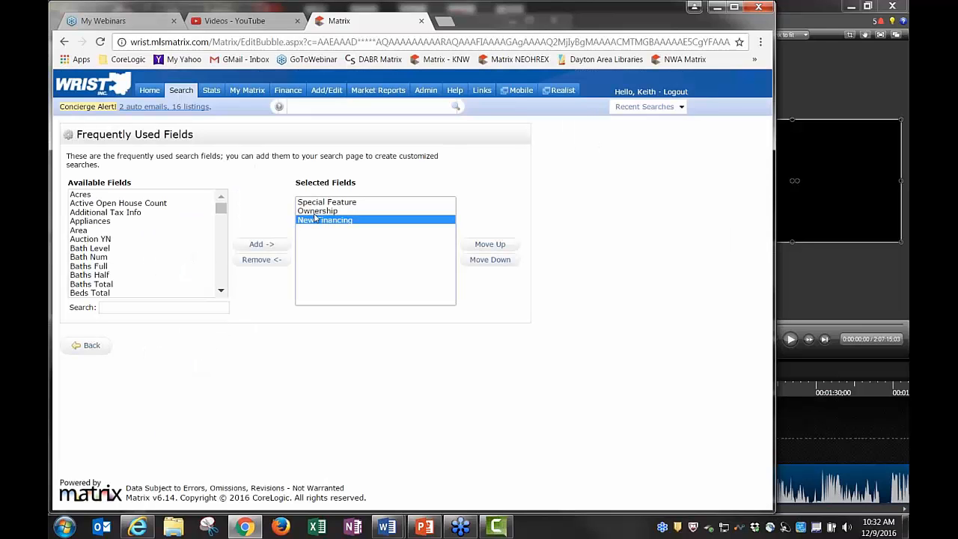
pyautogui.keyDown('shift'); pyautogui.click(316, 211); pyautogui.keyUp('shift')
pyautogui.keyDown('shift'); pyautogui.click(316, 202); pyautogui.keyUp('shift')
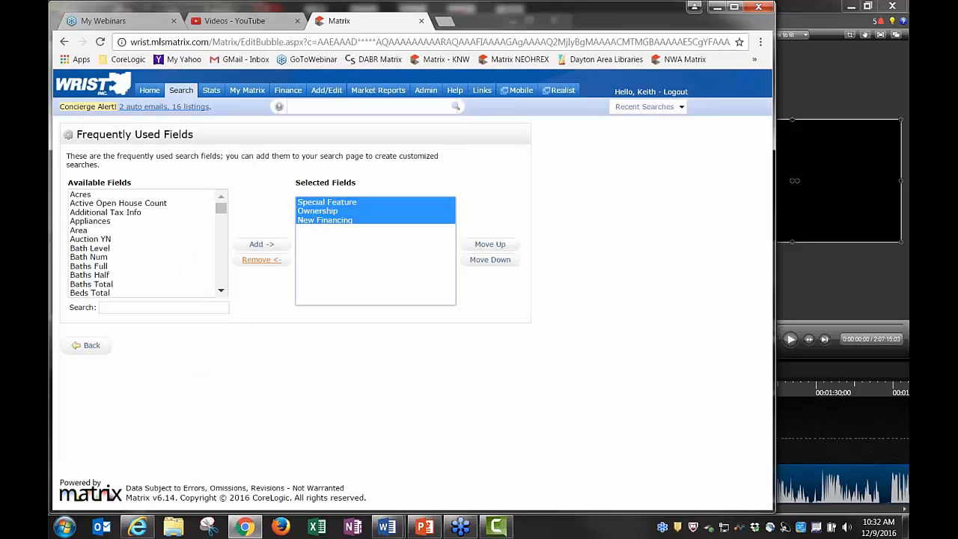
pyautogui.click(262, 260)
pyautogui.click(91, 345)
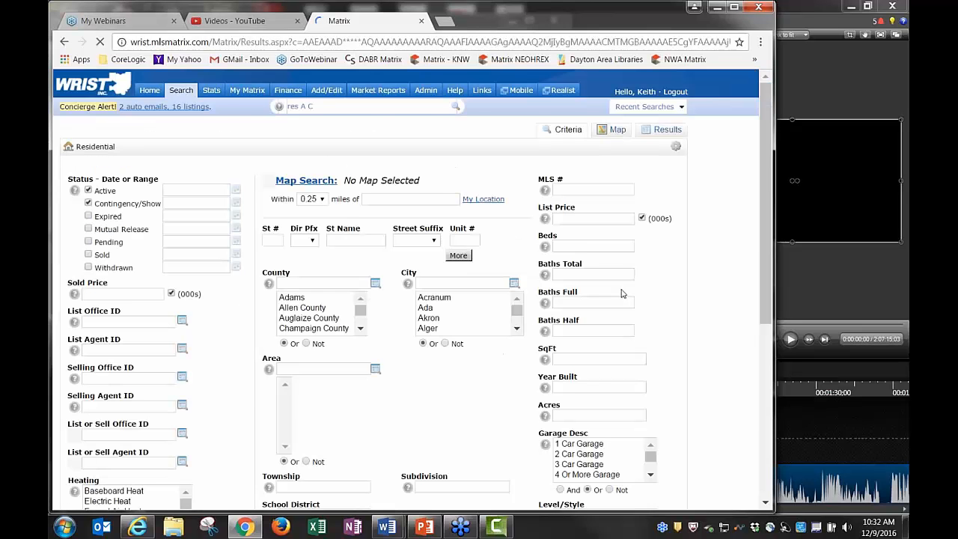
# Filter available fields by 'finan' and add New Financing to the frequently used fields
pyautogui.scroll(-3, 663, 346)
pyautogui.scroll(-2, 663, 345)
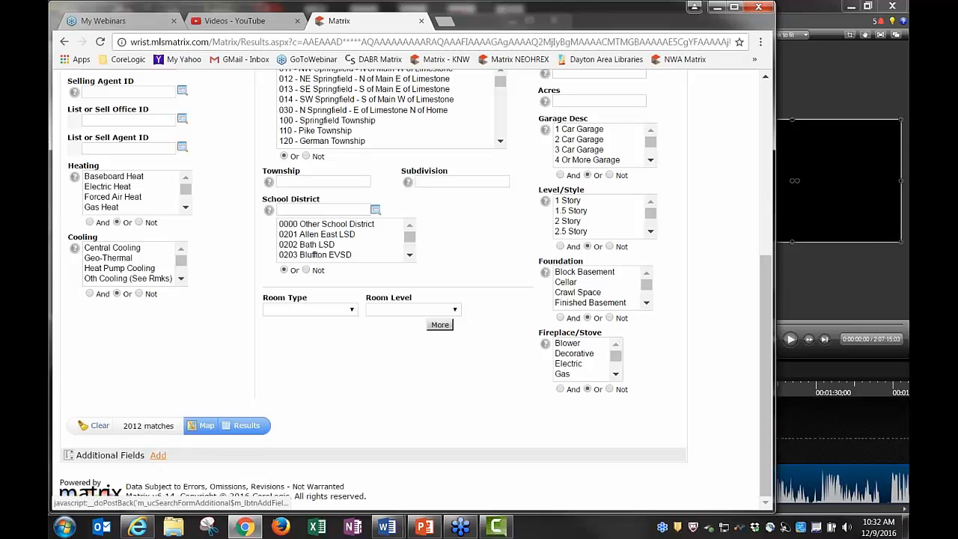
pyautogui.click(158, 455)
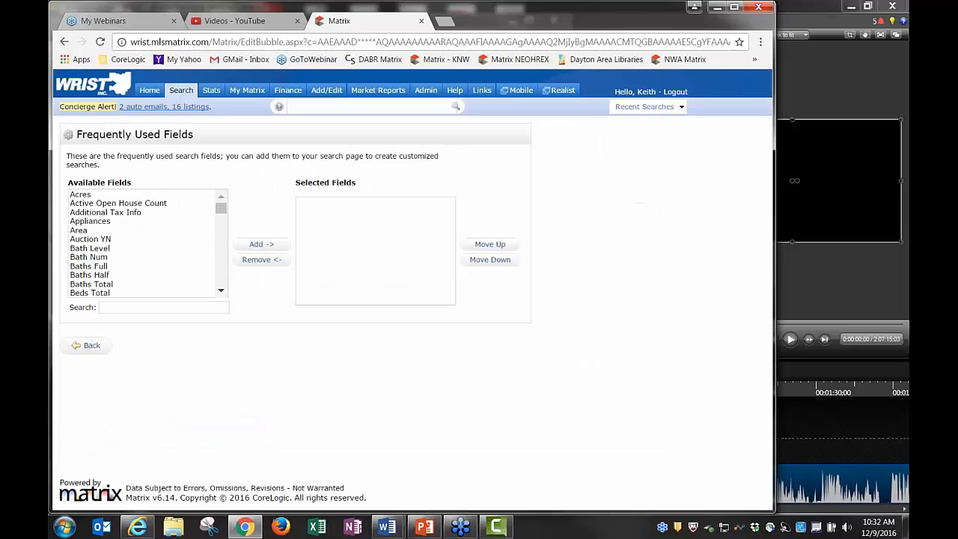
pyautogui.click(221, 294)
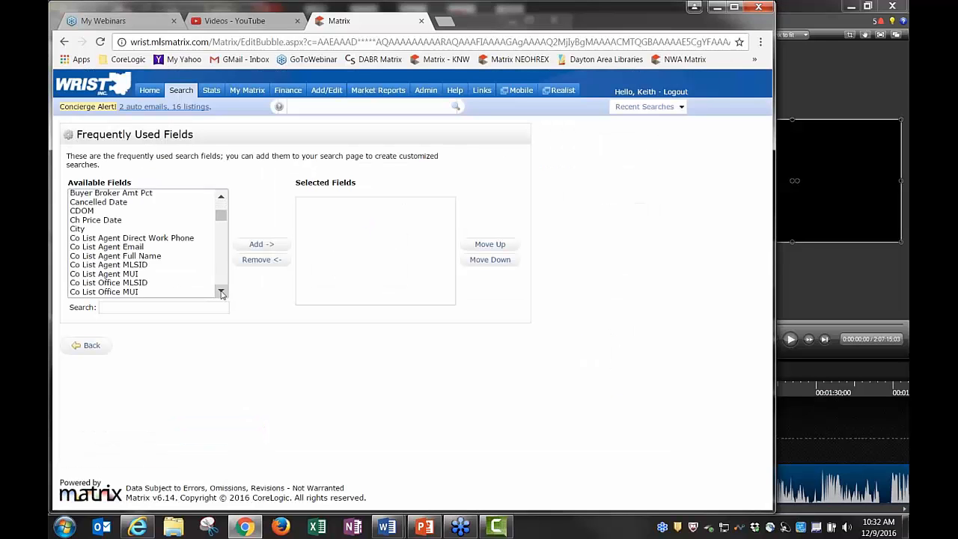
pyautogui.click(163, 307)
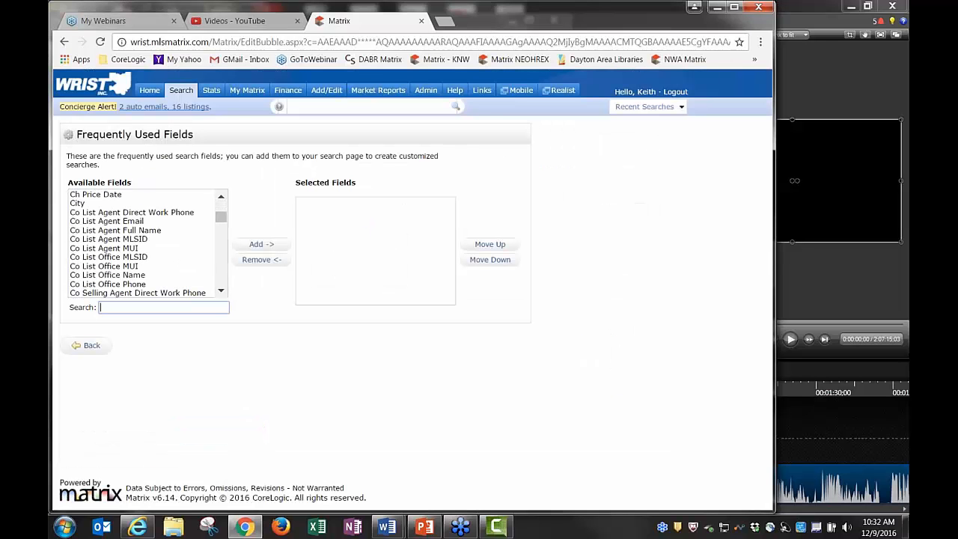
pyautogui.write('finan')
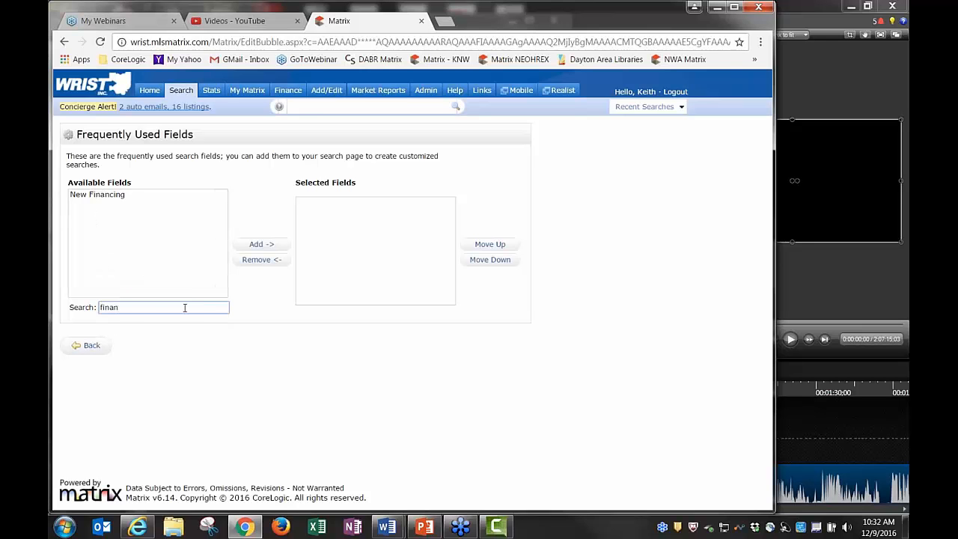
pyautogui.click(110, 196)
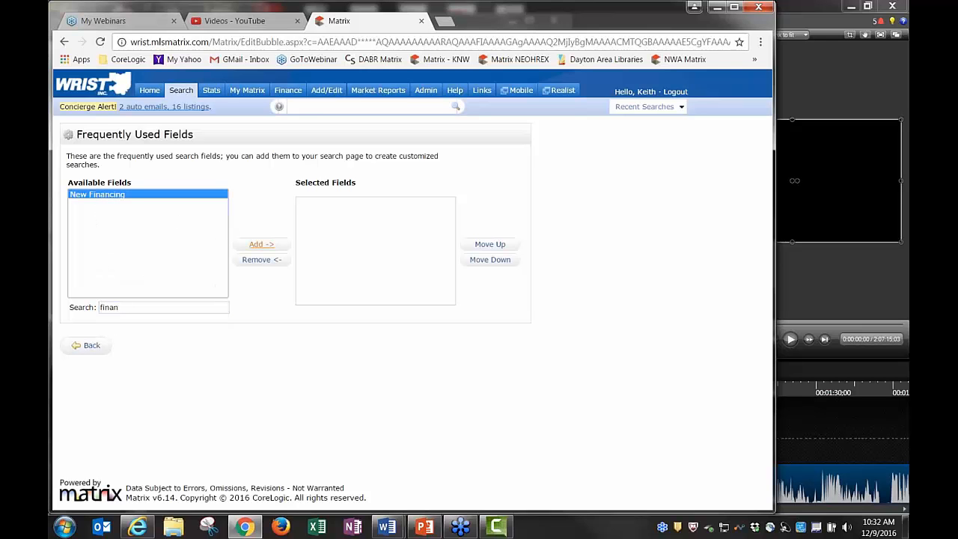
pyautogui.click(256, 245)
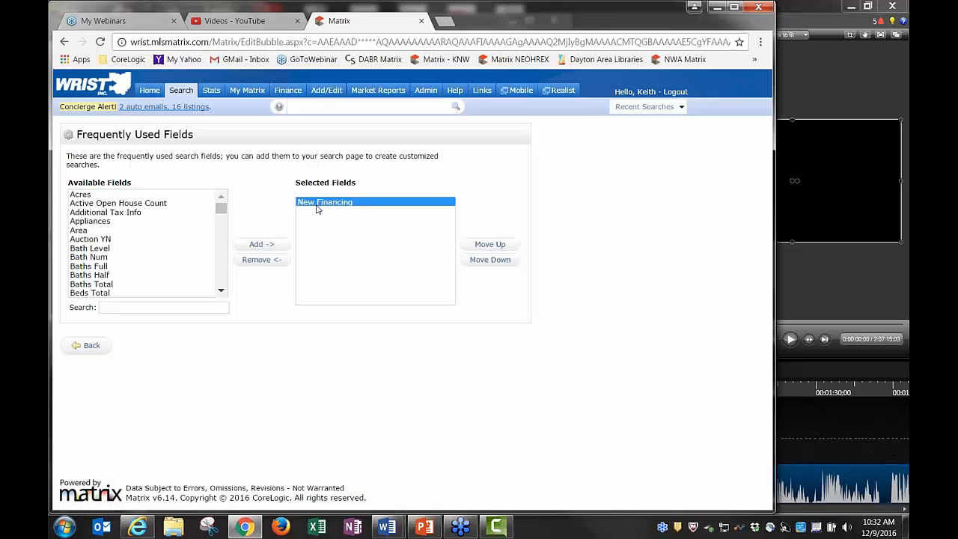
# Filter by 'feat' and 'owner' to add Special Feature, then Ownership
pyautogui.click(163, 307)
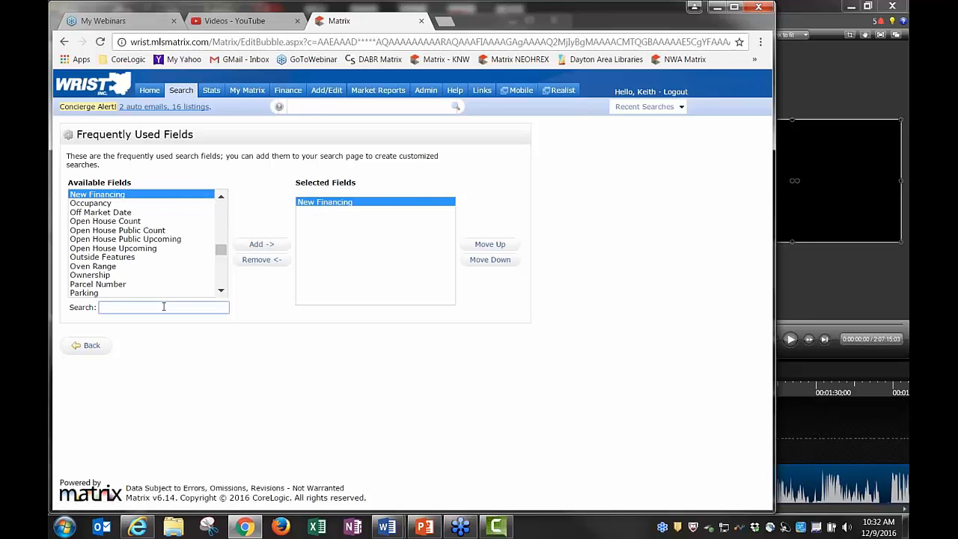
pyautogui.write('feat')
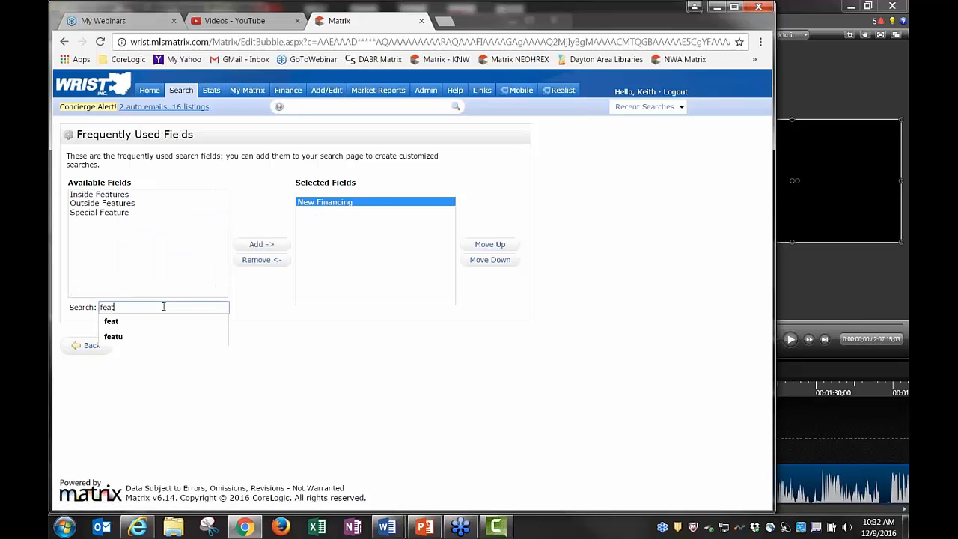
pyautogui.click(96, 217)
pyautogui.click(96, 216)
pyautogui.click(261, 244)
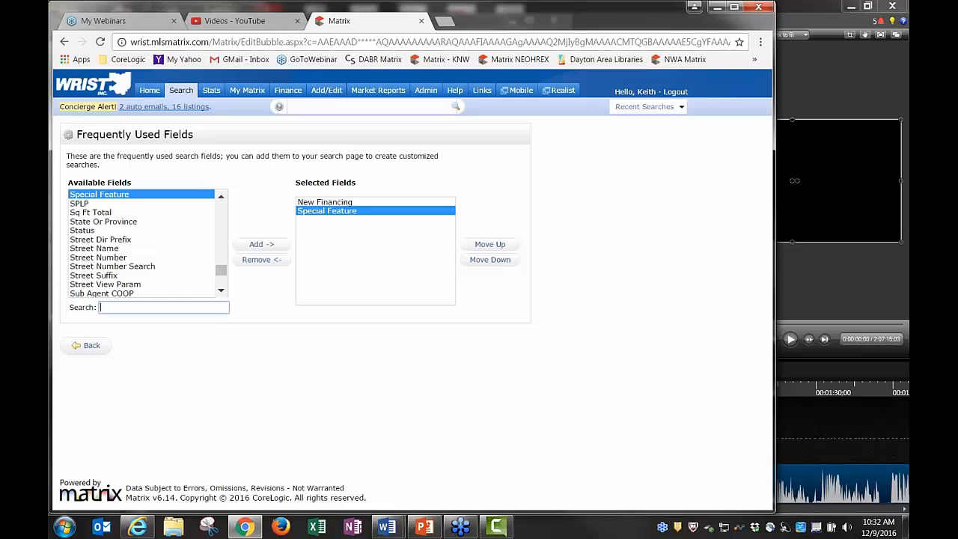
pyautogui.write('owner')
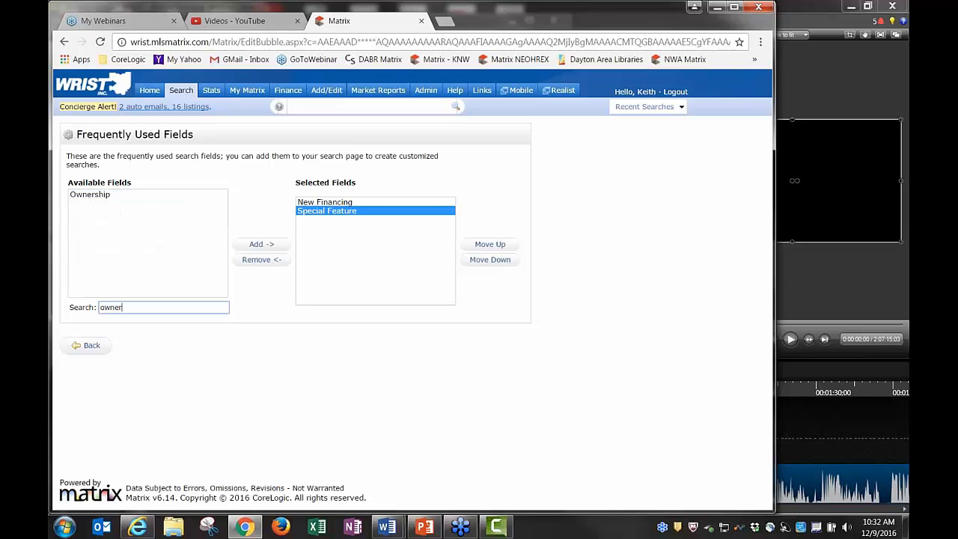
pyautogui.click(86, 194)
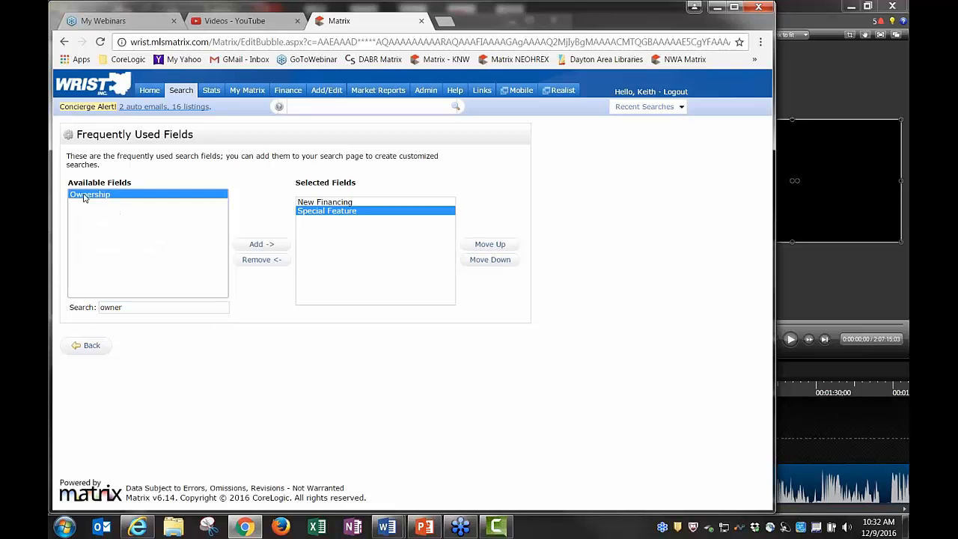
pyautogui.click(260, 248)
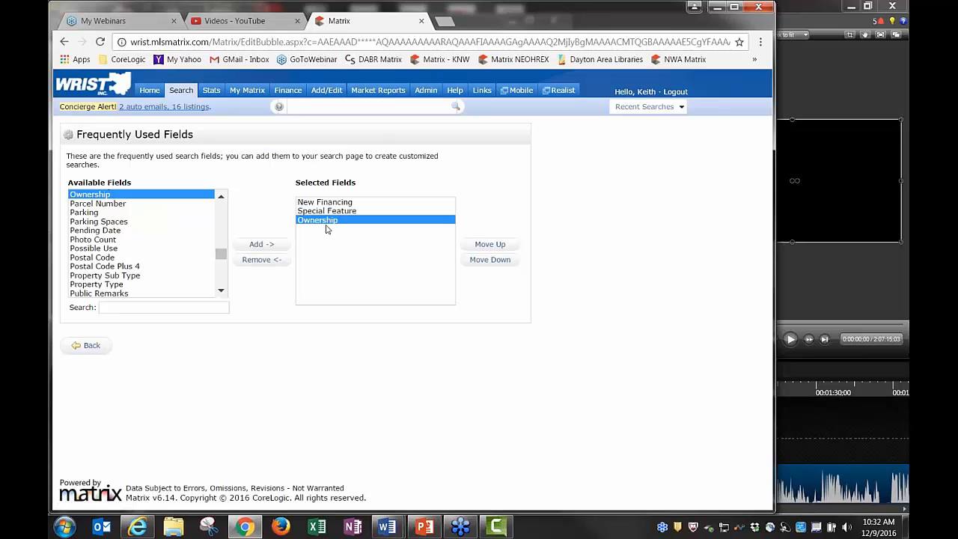
# Return to the Residential search form and scroll down to the Additional Fields
pyautogui.click(91, 349)
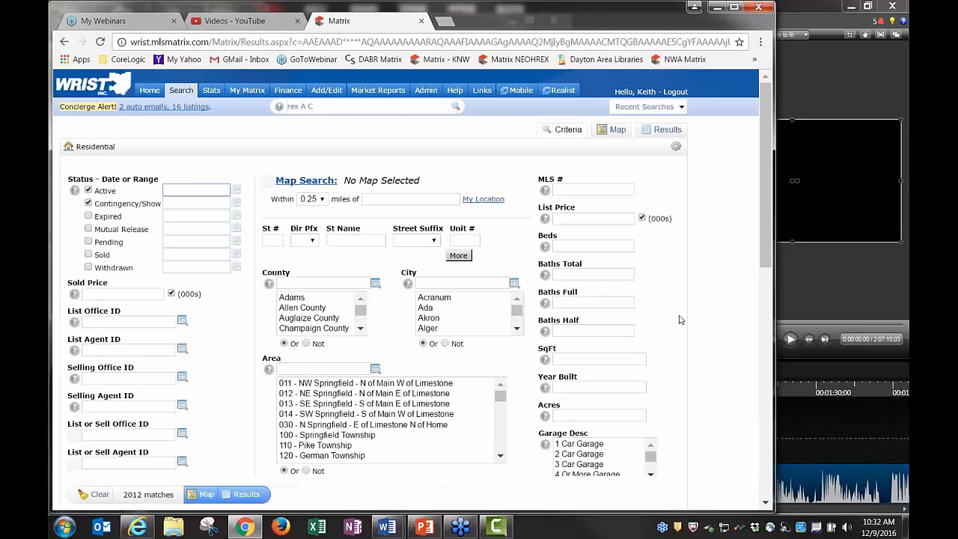
pyautogui.scroll(-10, 661, 314)
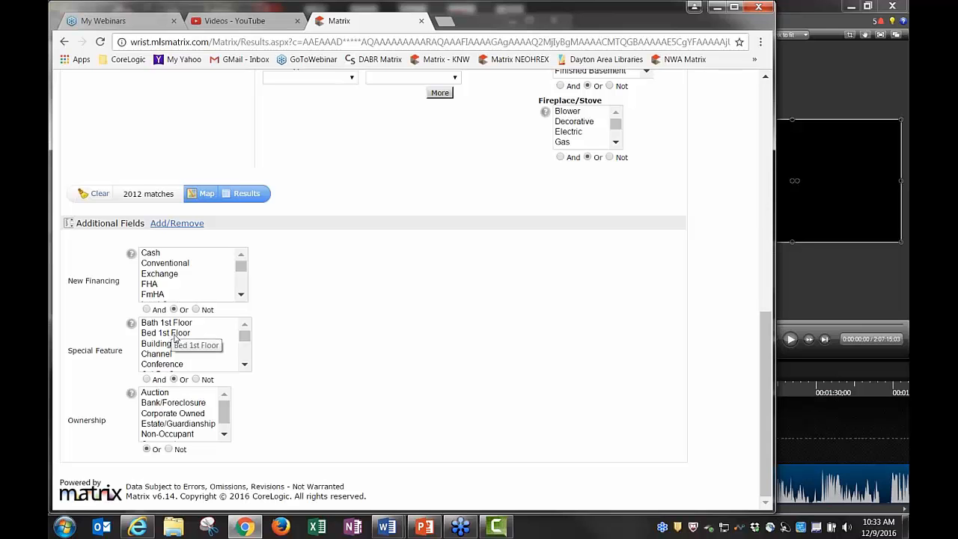
pyautogui.scroll(1, 359, 334)
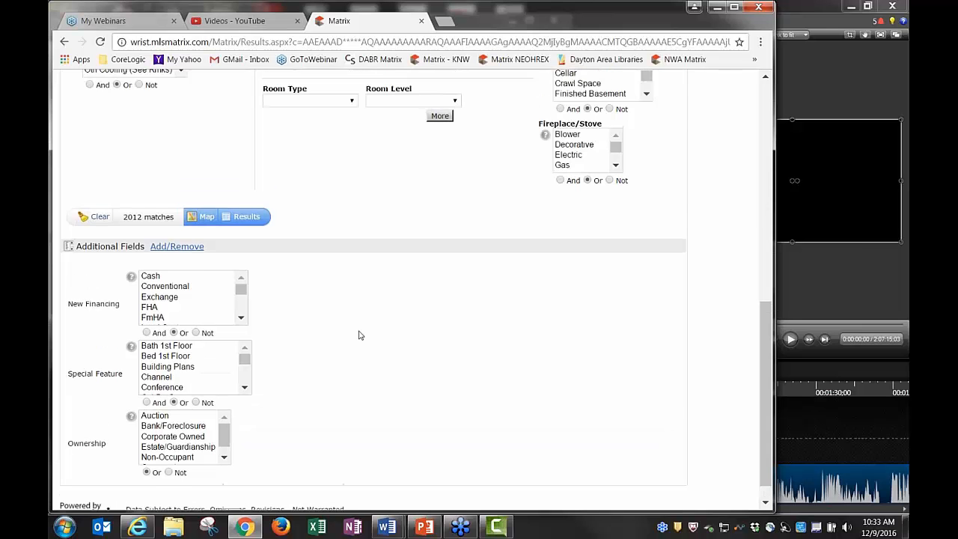
pyautogui.scroll(2, 329, 240)
pyautogui.scroll(-3, 319, 248)
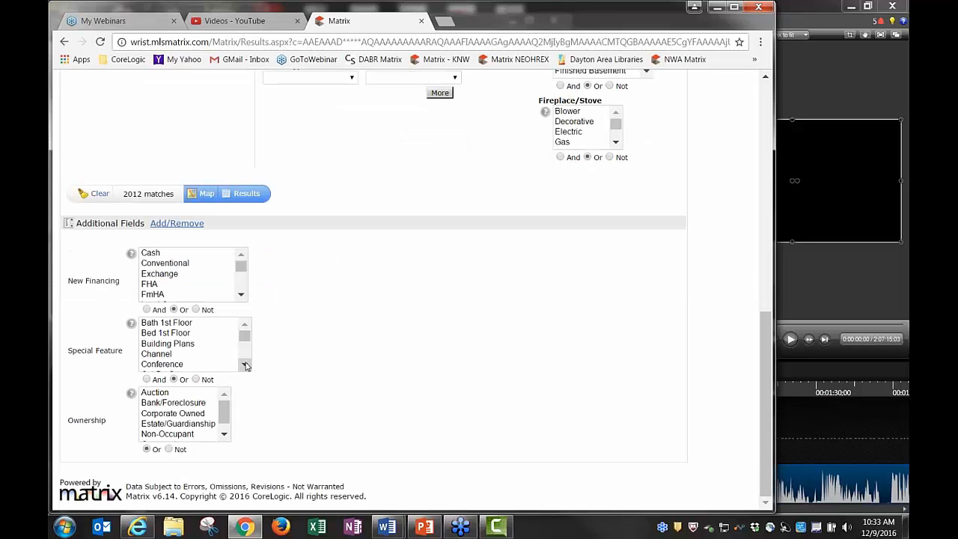
# Browse through the New Financing and Special Feature option lists
pyautogui.click(245, 366)
pyautogui.click(244, 367)
pyautogui.click(245, 366)
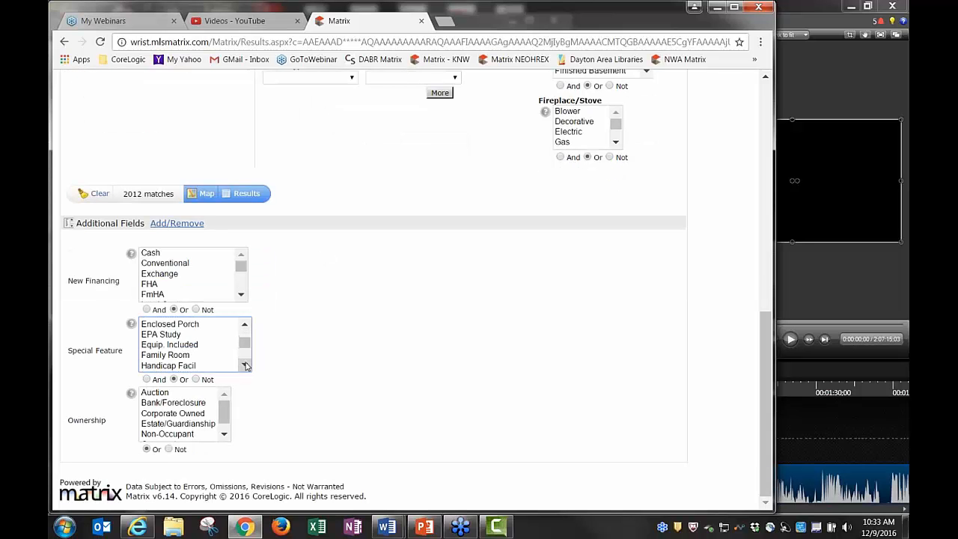
pyautogui.click(245, 366)
pyautogui.click(245, 366)
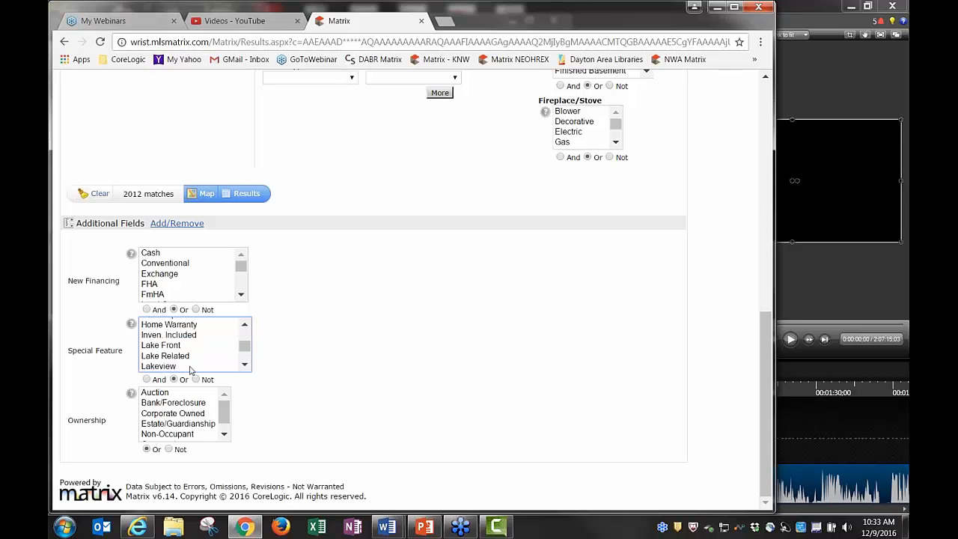
pyautogui.click(245, 366)
pyautogui.click(245, 366)
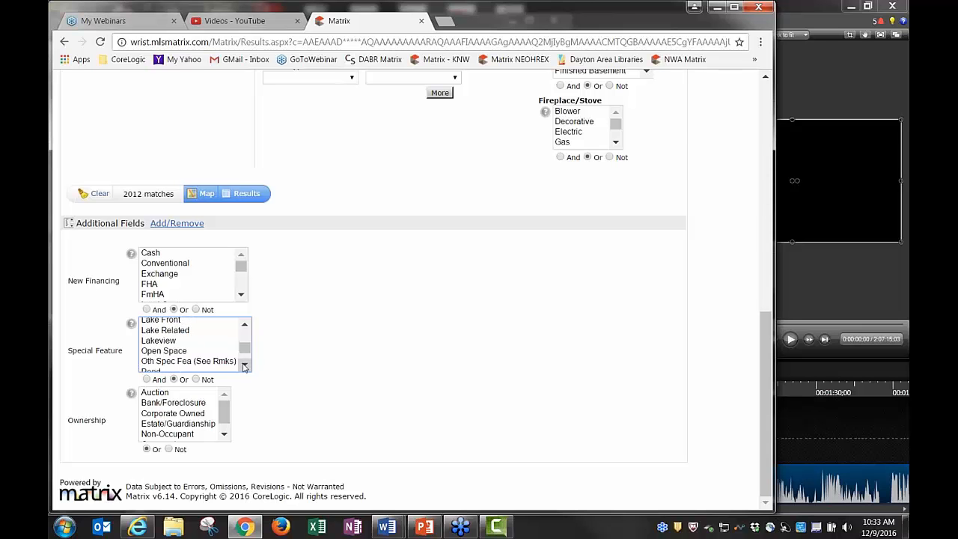
pyautogui.click(245, 367)
pyautogui.click(245, 367)
pyautogui.click(245, 366)
pyautogui.click(245, 366)
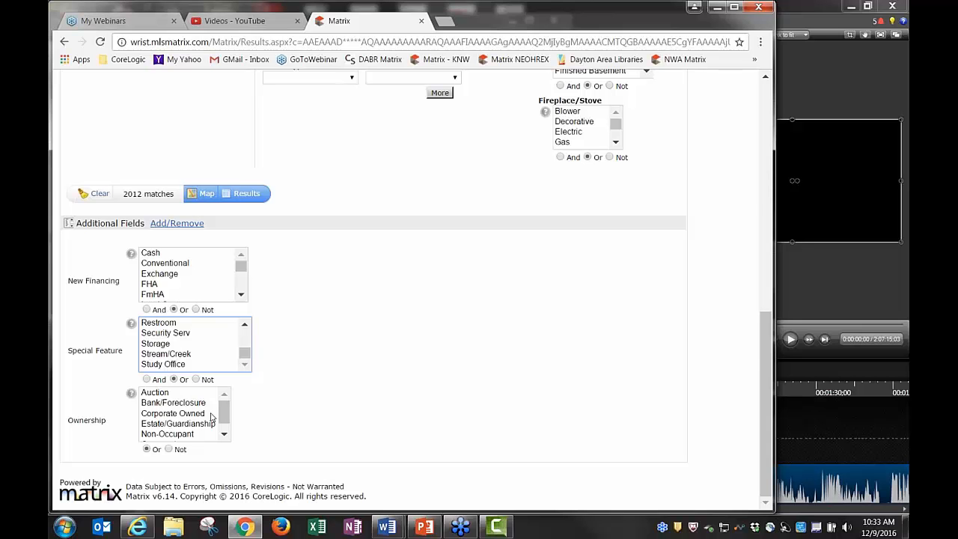
pyautogui.click(243, 296)
pyautogui.click(243, 296)
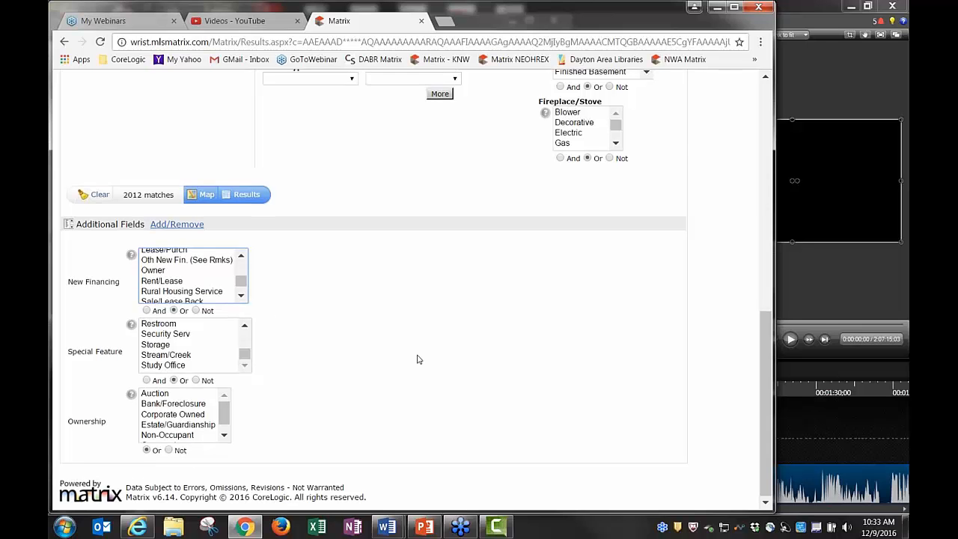
# Scroll back up to the top of the search form
pyautogui.scroll(4, 417, 359)
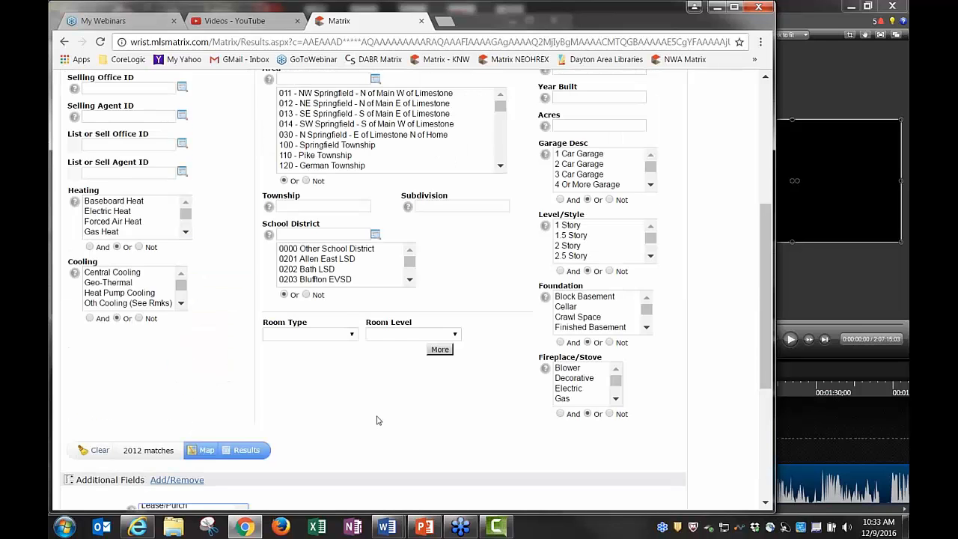
pyautogui.scroll(5, 378, 420)
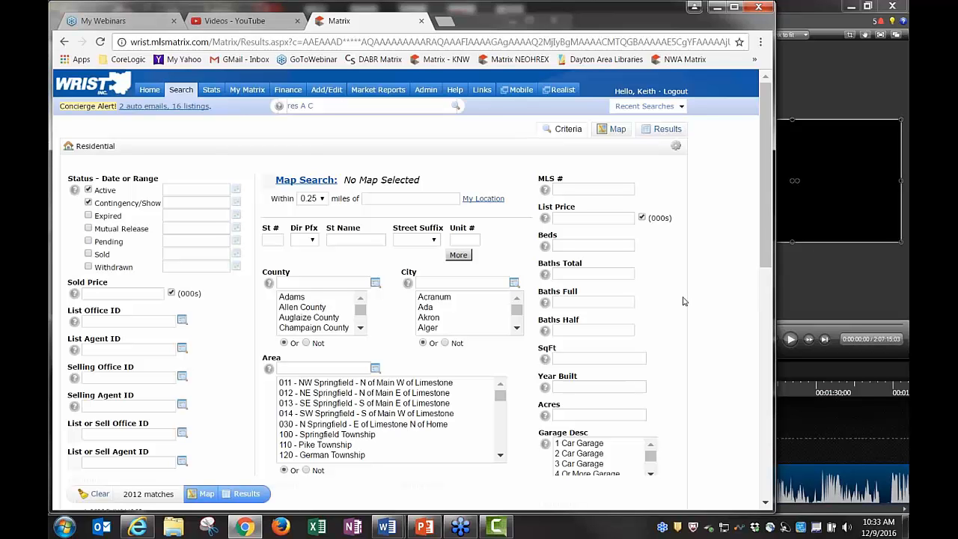
pyautogui.scroll(-6, 685, 303)
pyautogui.scroll(-2, 688, 314)
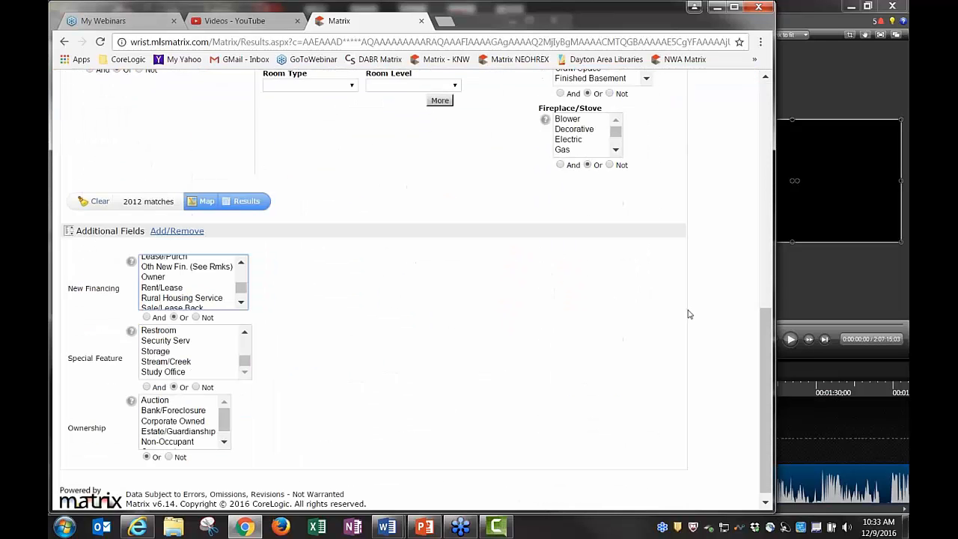
pyautogui.scroll(8, 690, 315)
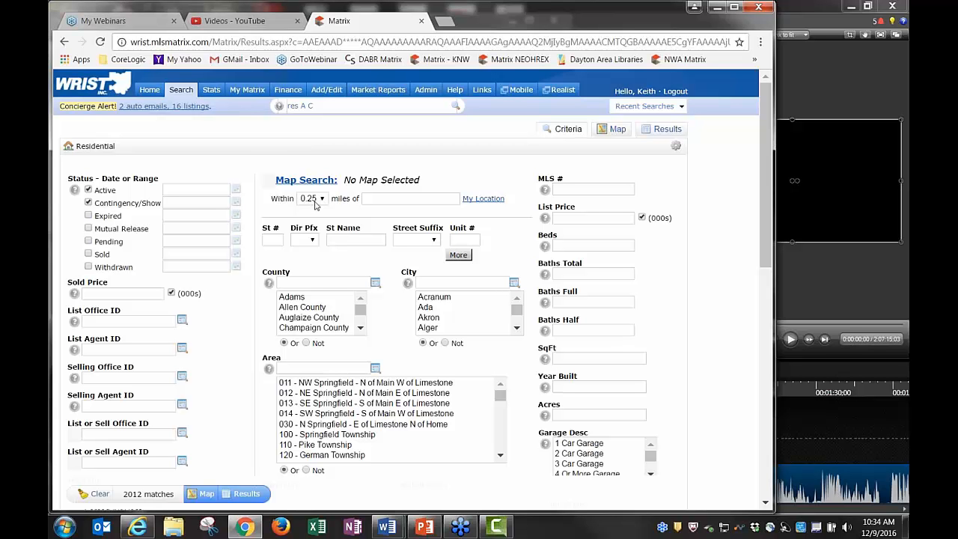
pyautogui.click(300, 330)
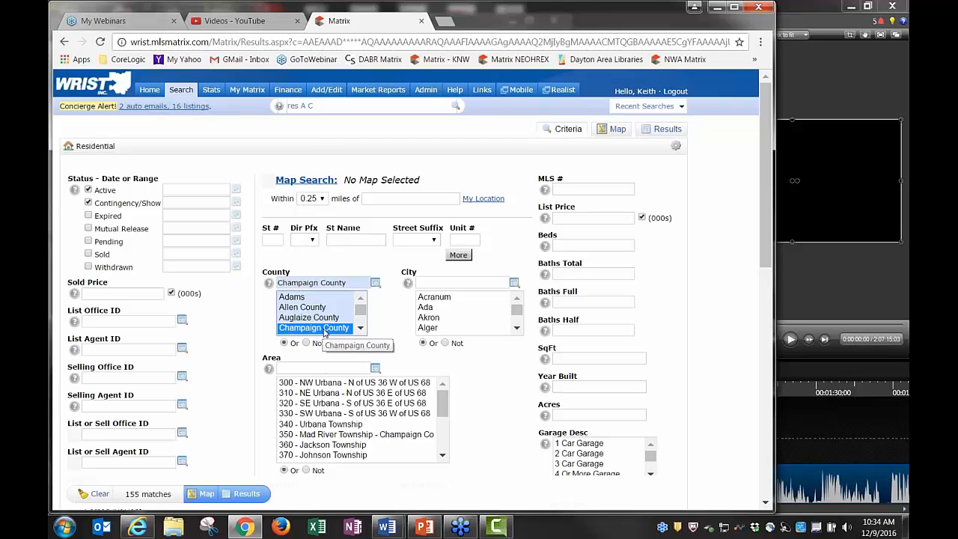
pyautogui.keyDown('ctrl'); pyautogui.click(322, 331); pyautogui.keyUp('ctrl')
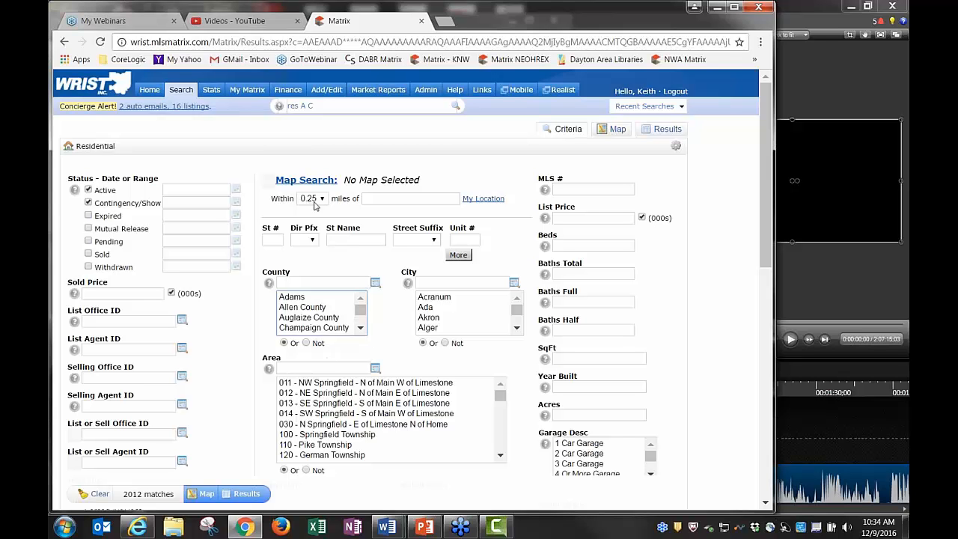
pyautogui.click(368, 199)
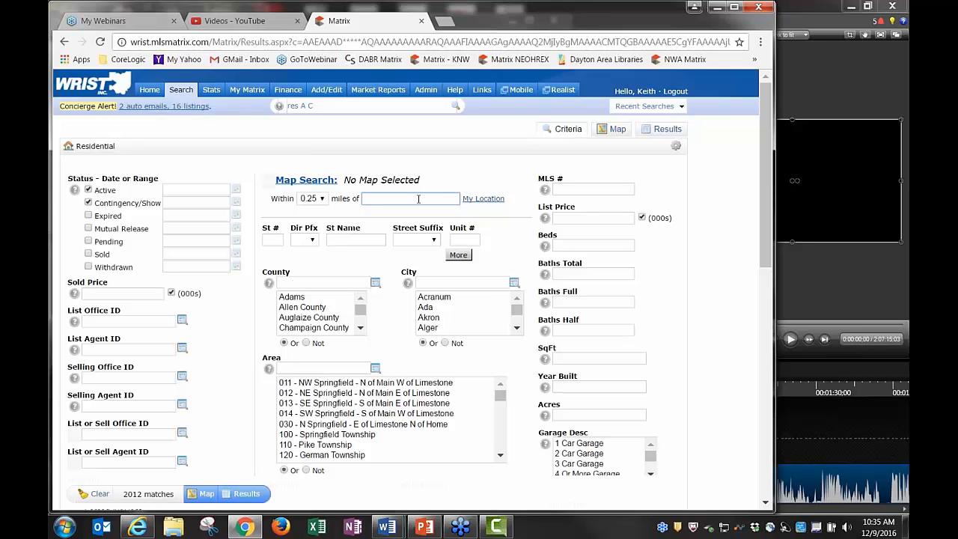
pyautogui.click(323, 199)
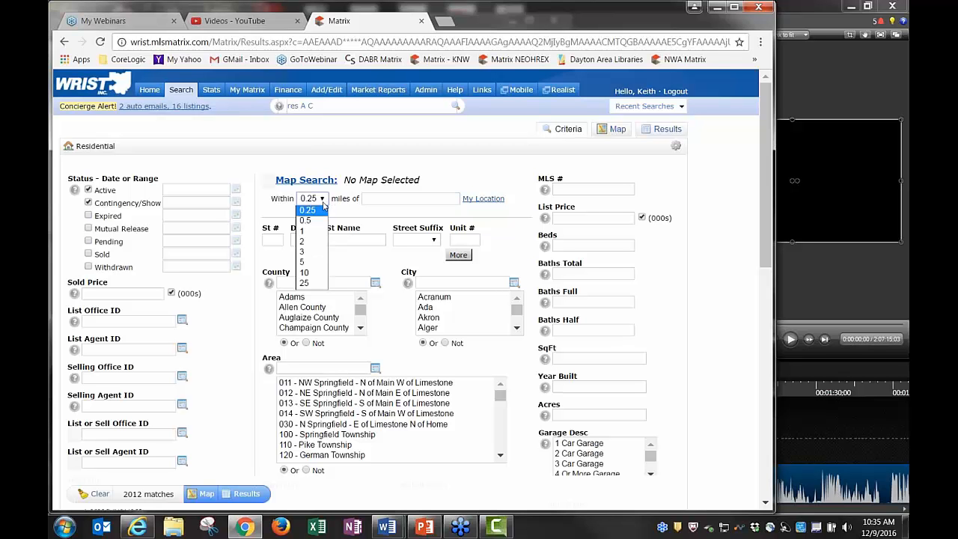
pyautogui.click(313, 242)
pyautogui.click(376, 200)
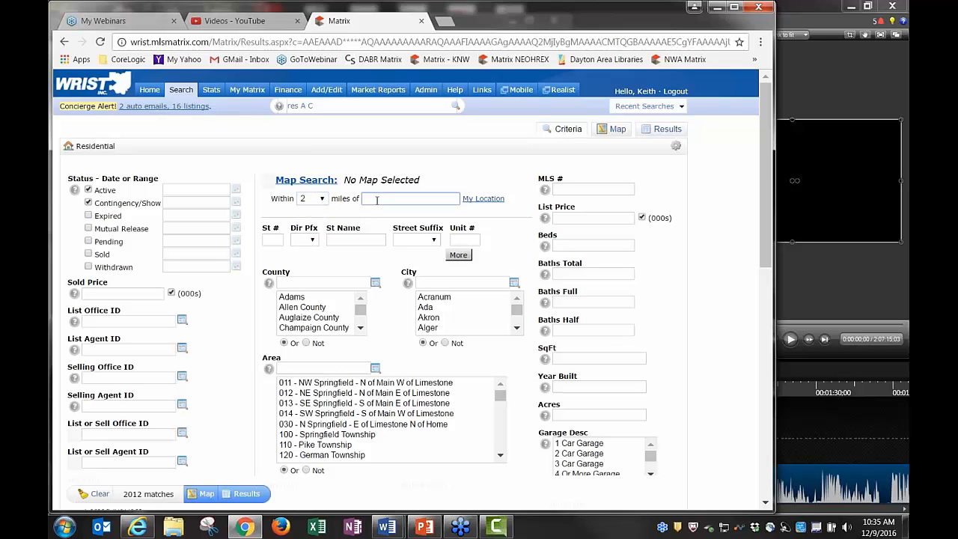
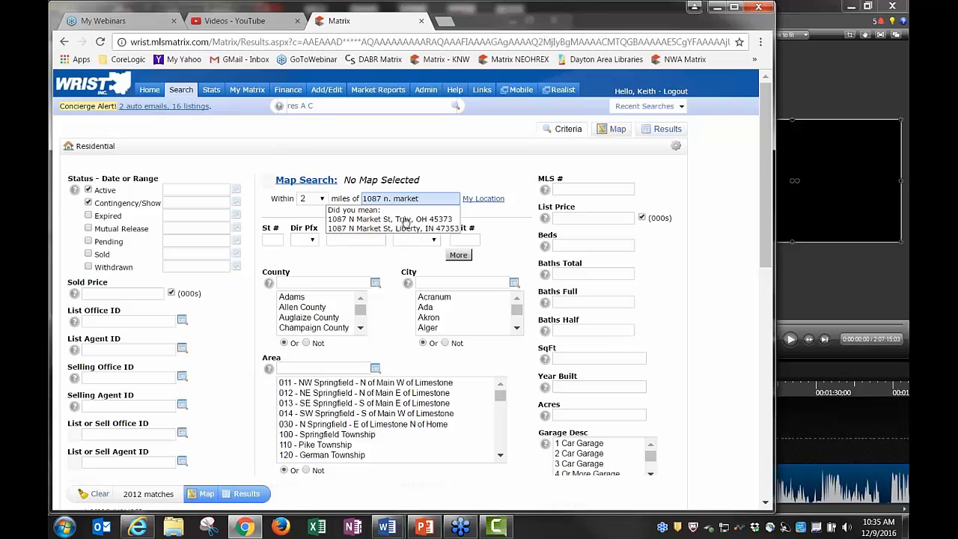
pyautogui.click(407, 219)
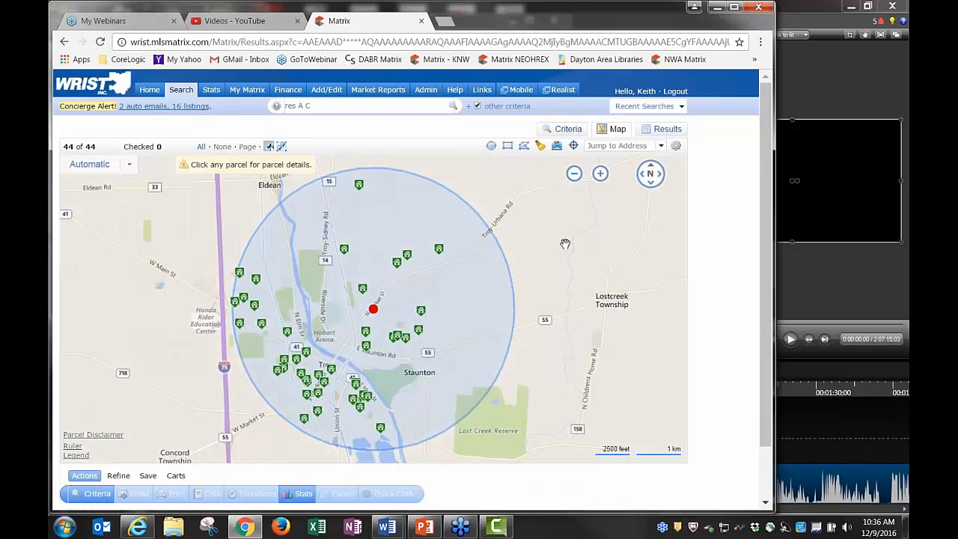
pyautogui.click(375, 309)
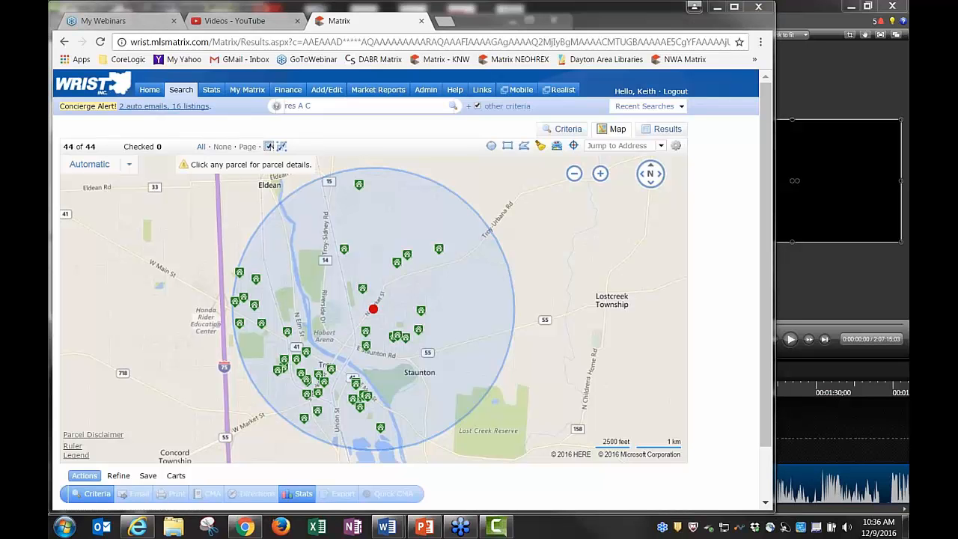
pyautogui.click(569, 129)
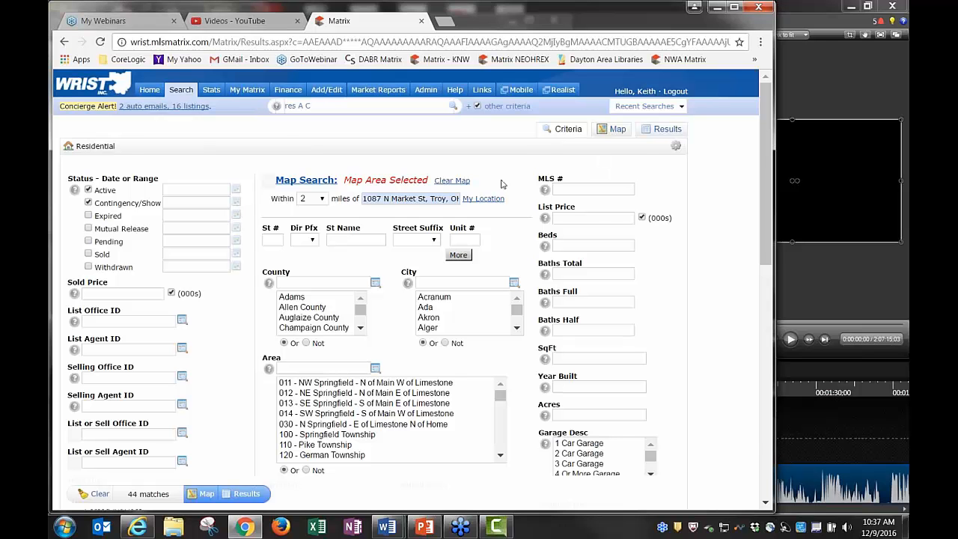
pyautogui.click(617, 129)
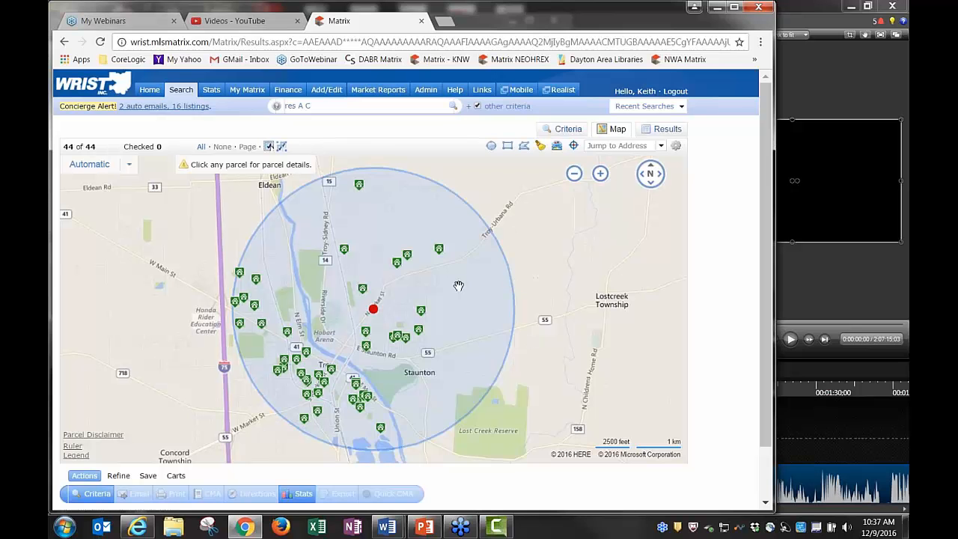
pyautogui.moveTo(411, 256)
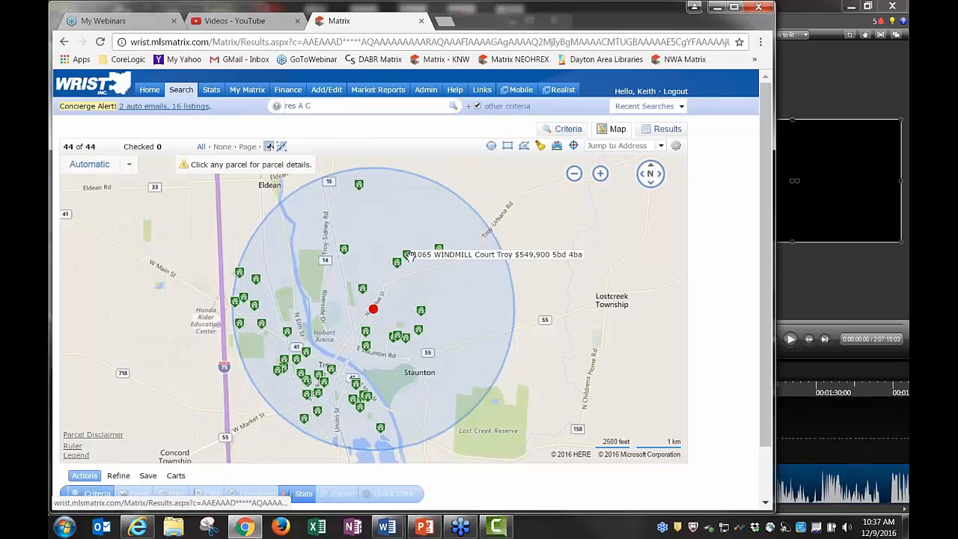
pyautogui.moveTo(362, 289)
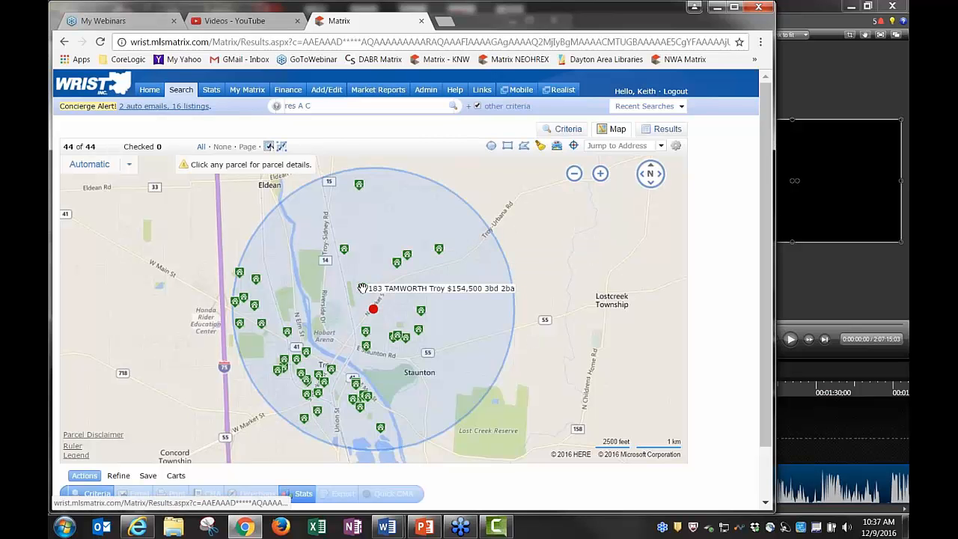
pyautogui.moveTo(346, 251)
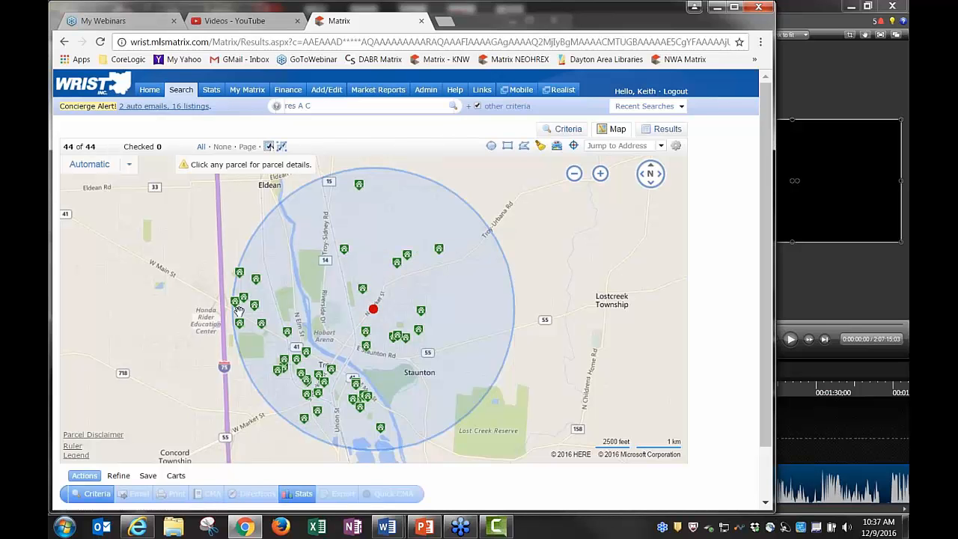
pyautogui.click(76, 455)
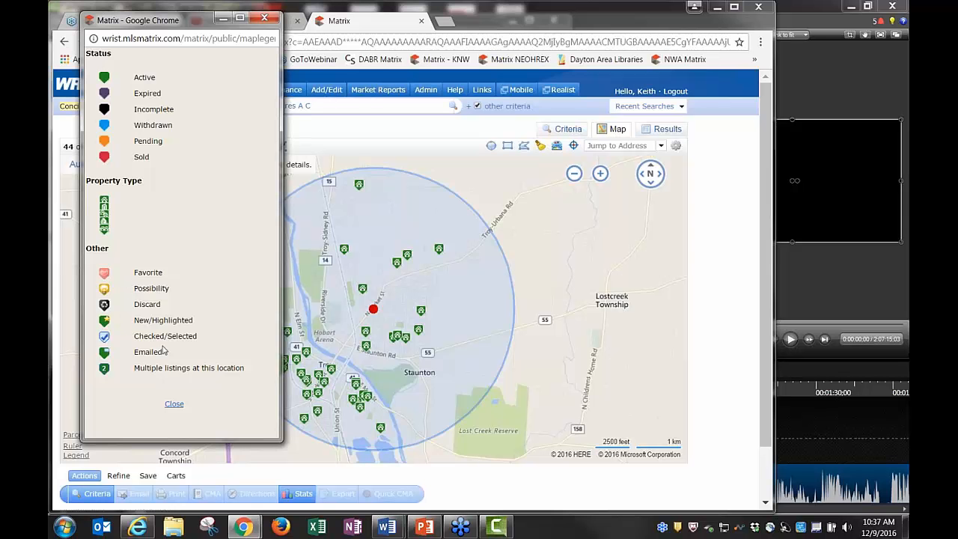
pyautogui.click(173, 407)
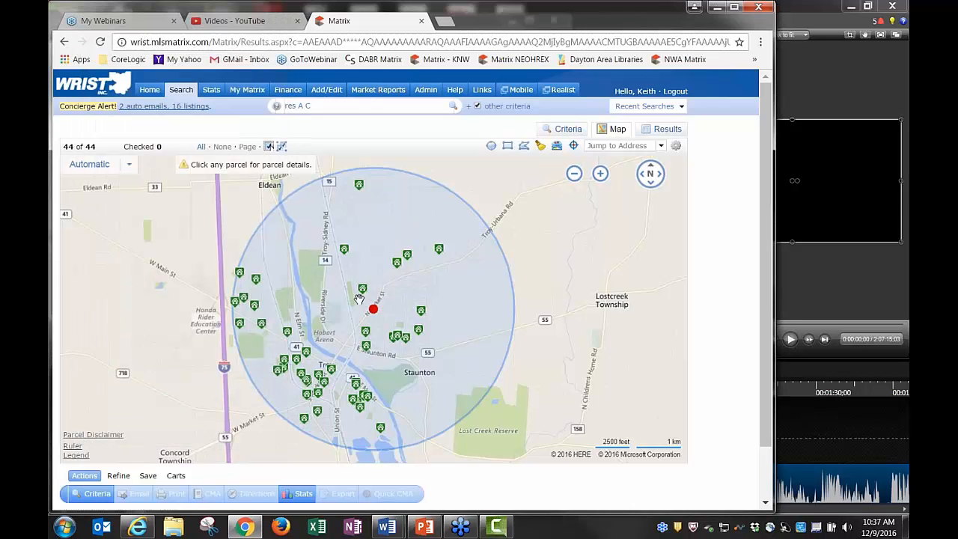
pyautogui.click(345, 252)
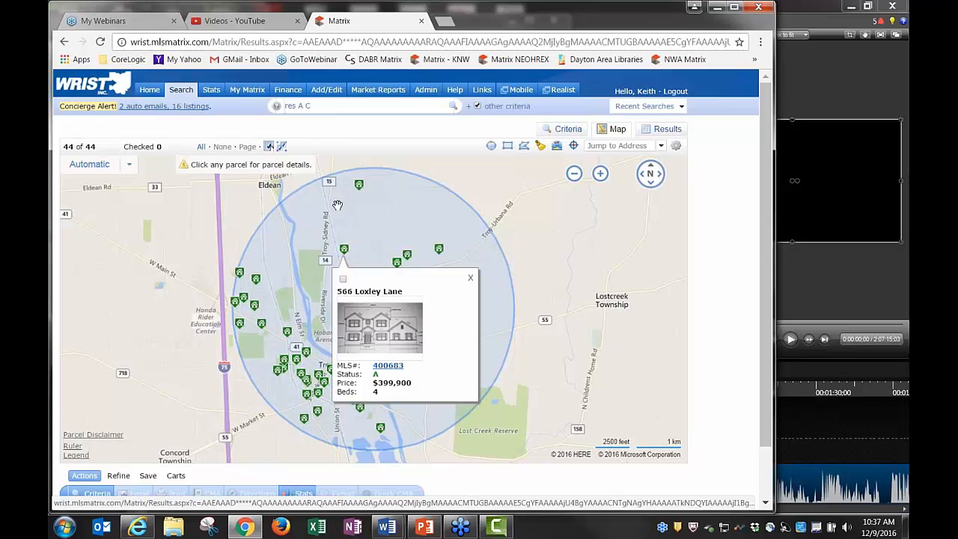
pyautogui.click(359, 185)
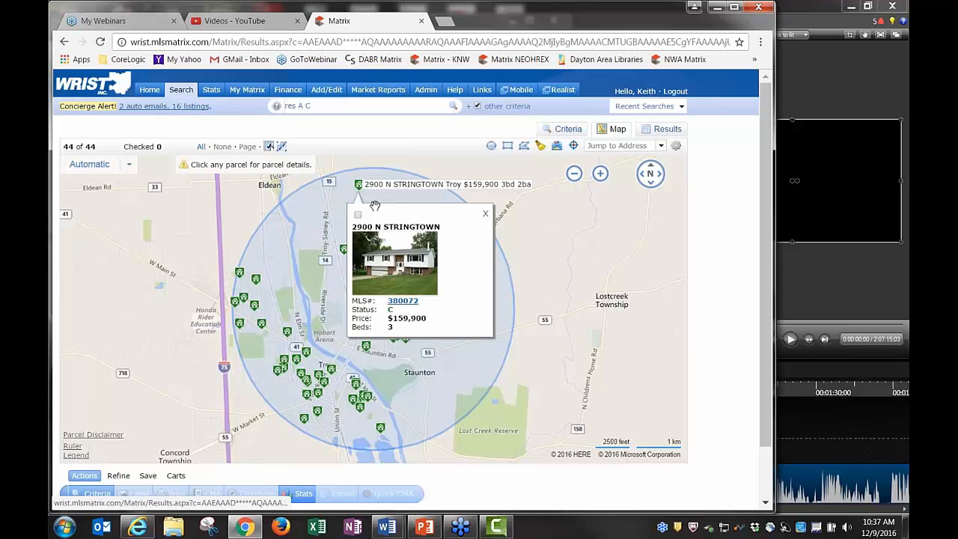
pyautogui.click(359, 217)
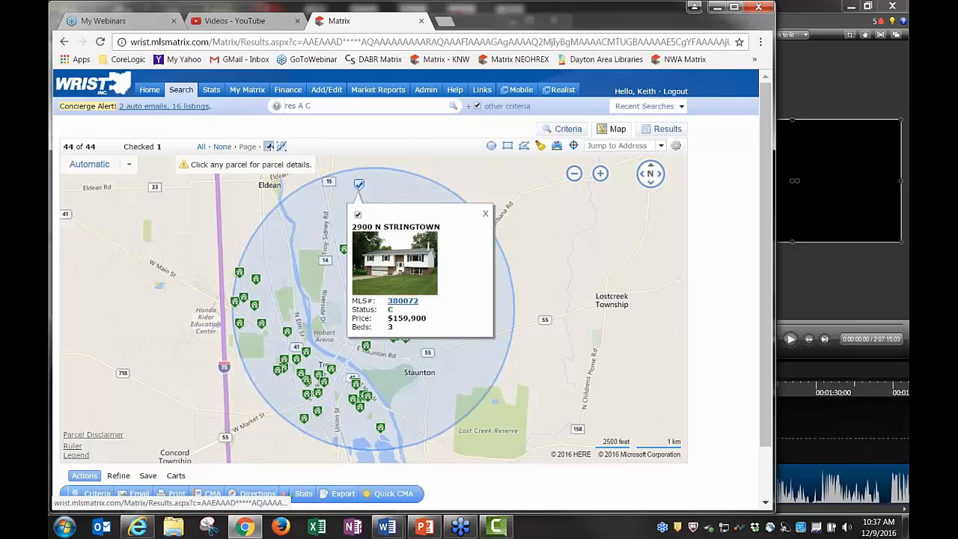
pyautogui.click(359, 184)
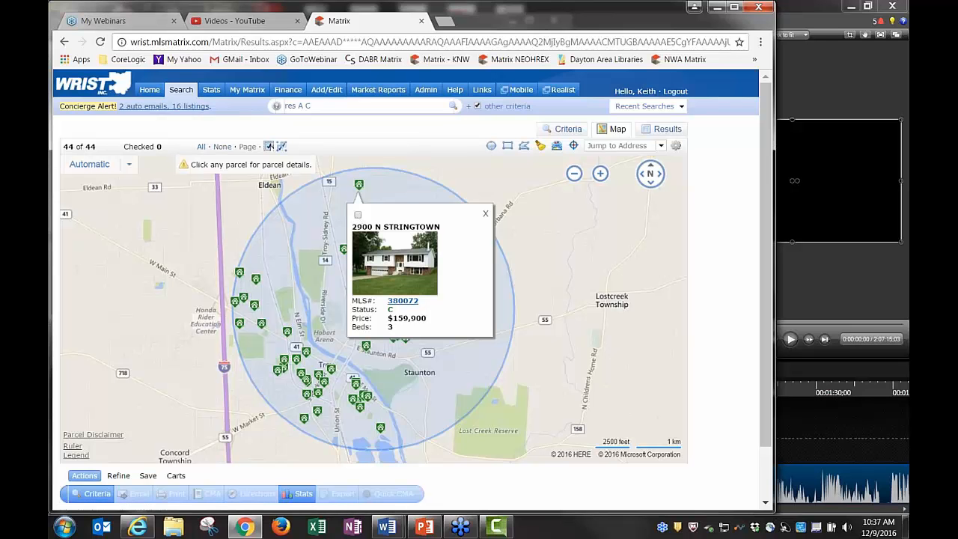
pyautogui.click(485, 214)
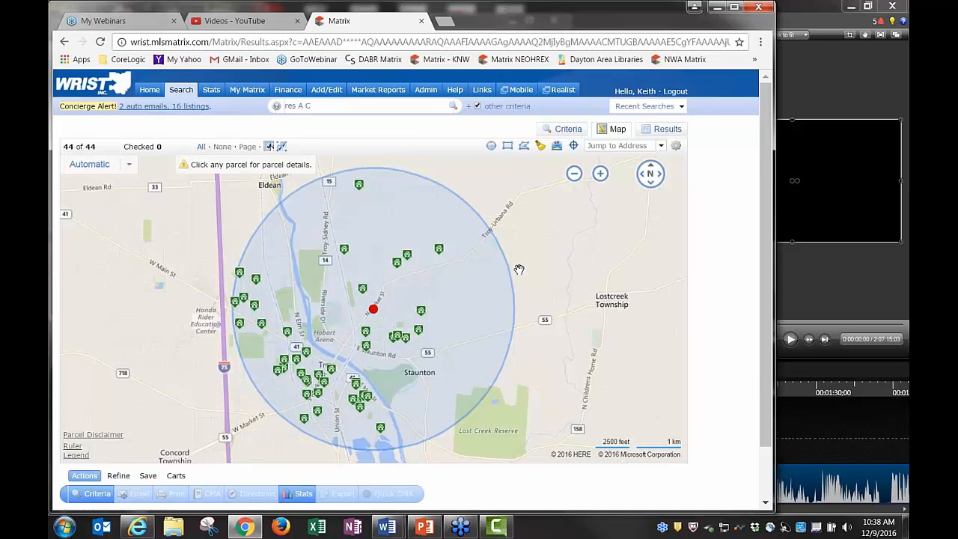
pyautogui.rightClick(557, 269)
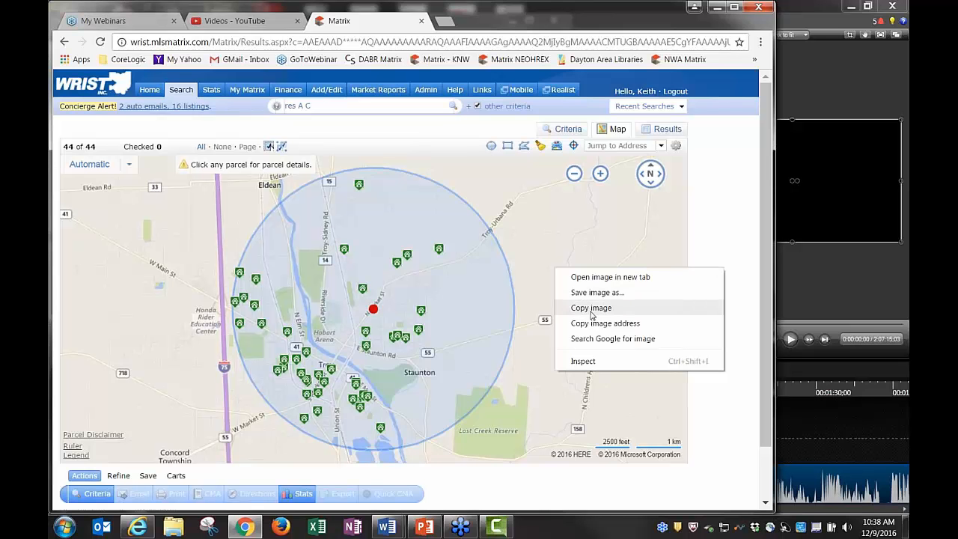
pyautogui.click(695, 241)
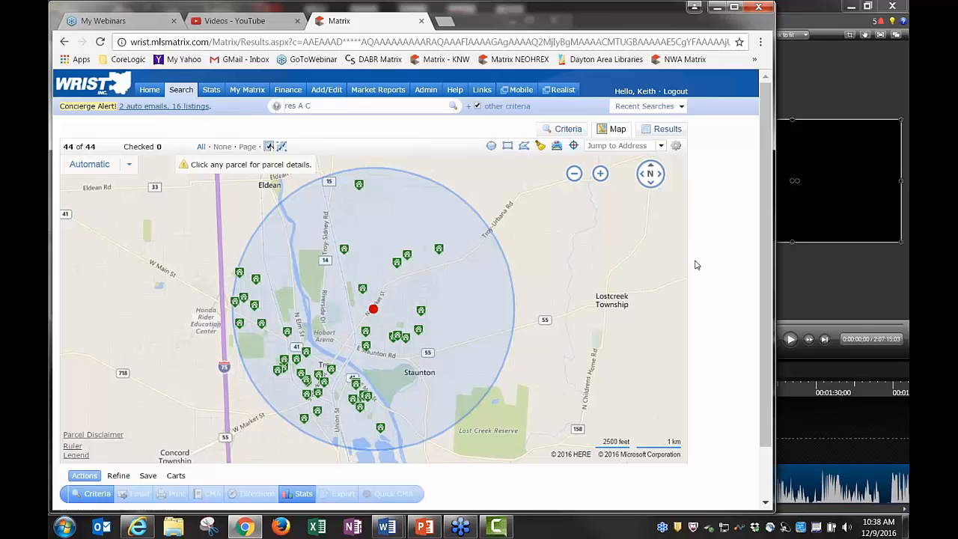
pyautogui.rightClick(696, 256)
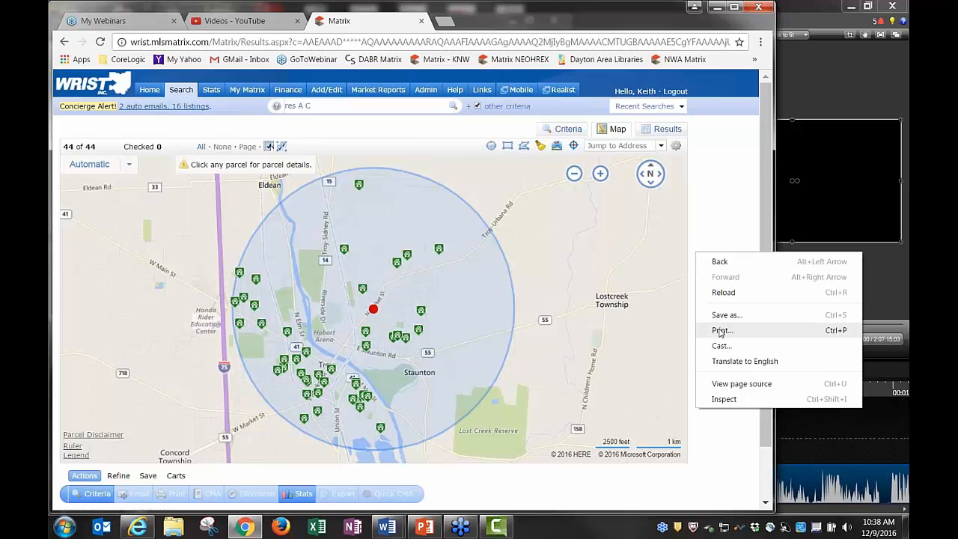
pyautogui.click(698, 241)
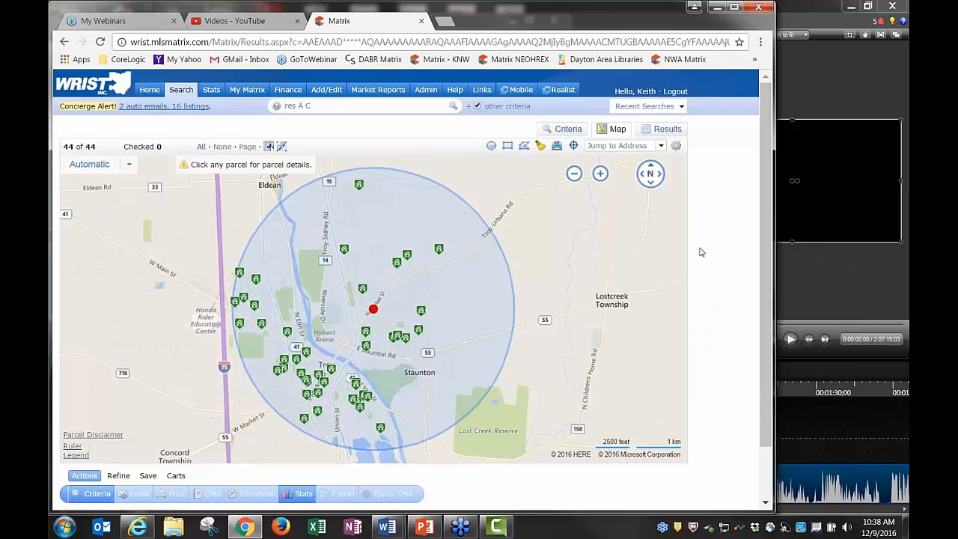
pyautogui.rightClick(694, 260)
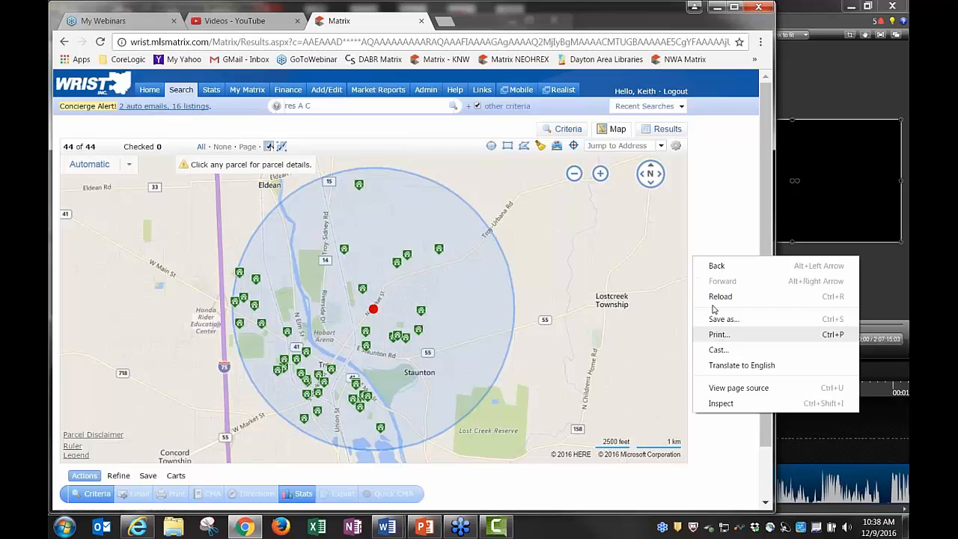
pyautogui.click(703, 250)
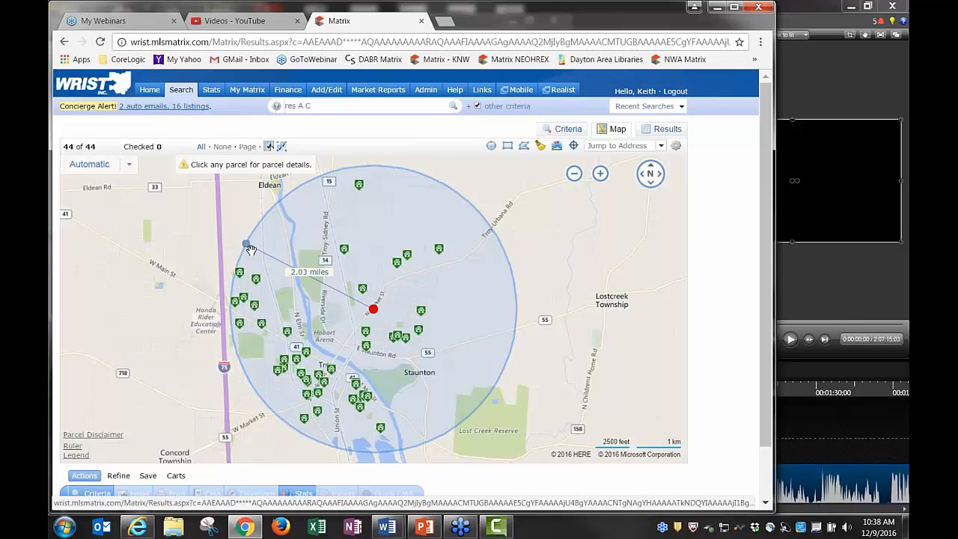
# Stretch the search circle to about a 4-mile radius and zoom out to see all 85 listings
pyautogui.moveTo(250, 247); pyautogui.dragTo(98, 265)
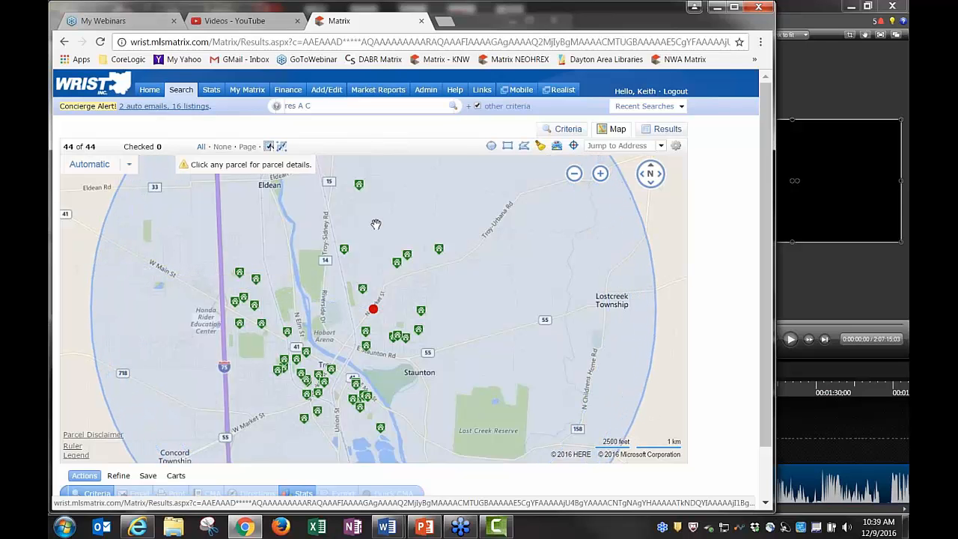
pyautogui.click(573, 176)
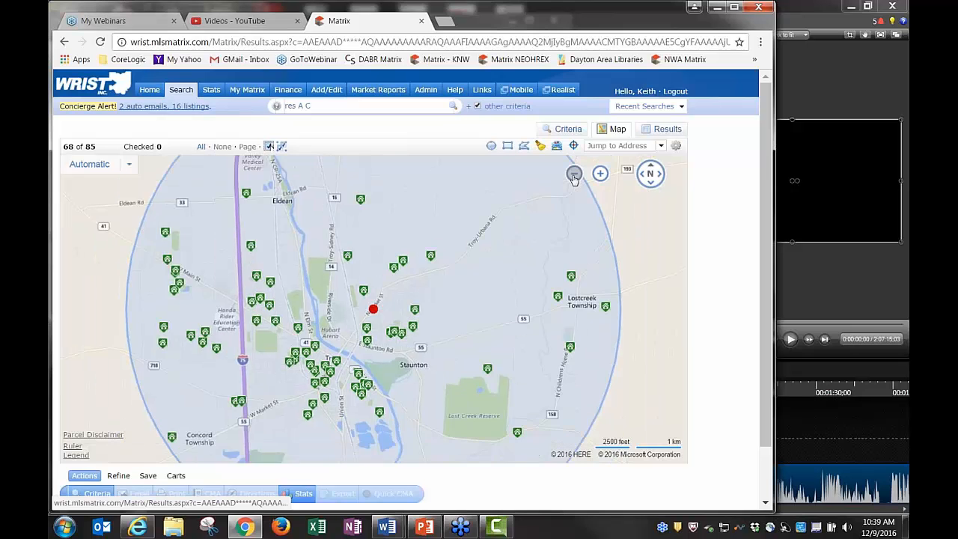
pyautogui.click(573, 175)
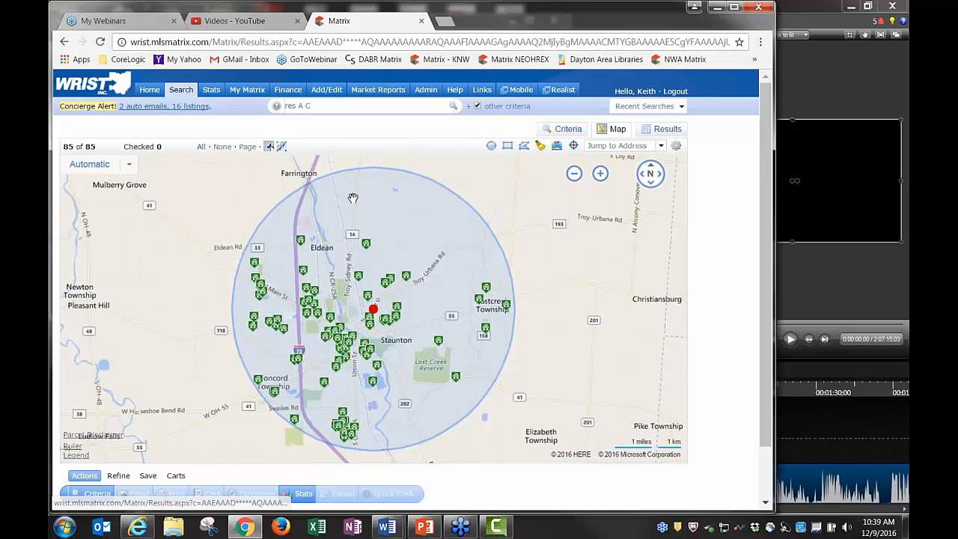
pyautogui.click(374, 308)
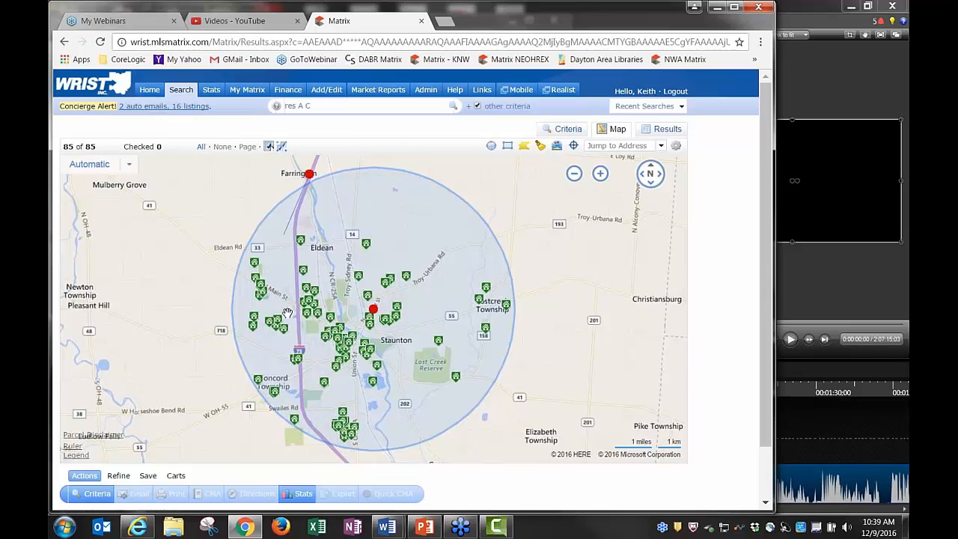
# Draw a polygon reaching north to Farrington and include it in the search, totaling 88 listings
pyautogui.click(341, 457)
pyautogui.click(248, 424)
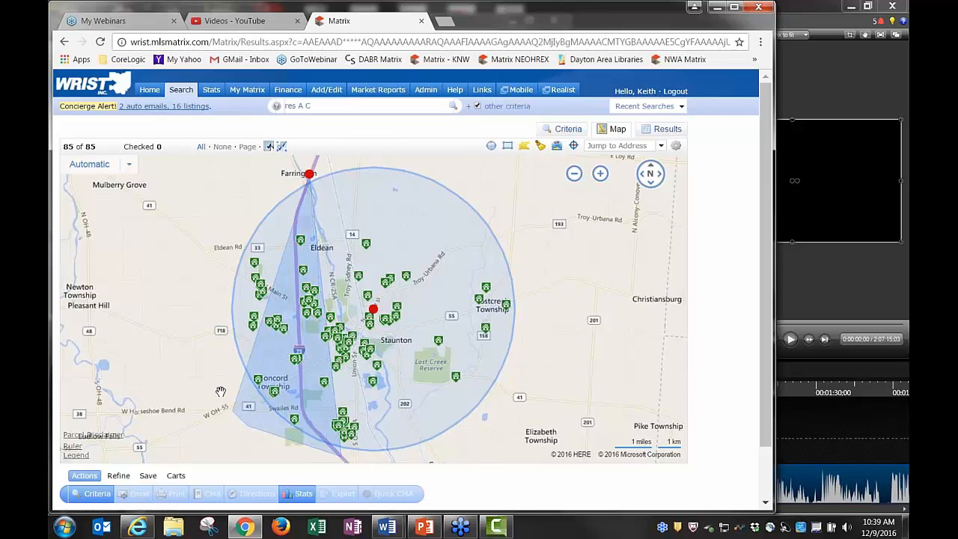
pyautogui.click(207, 347)
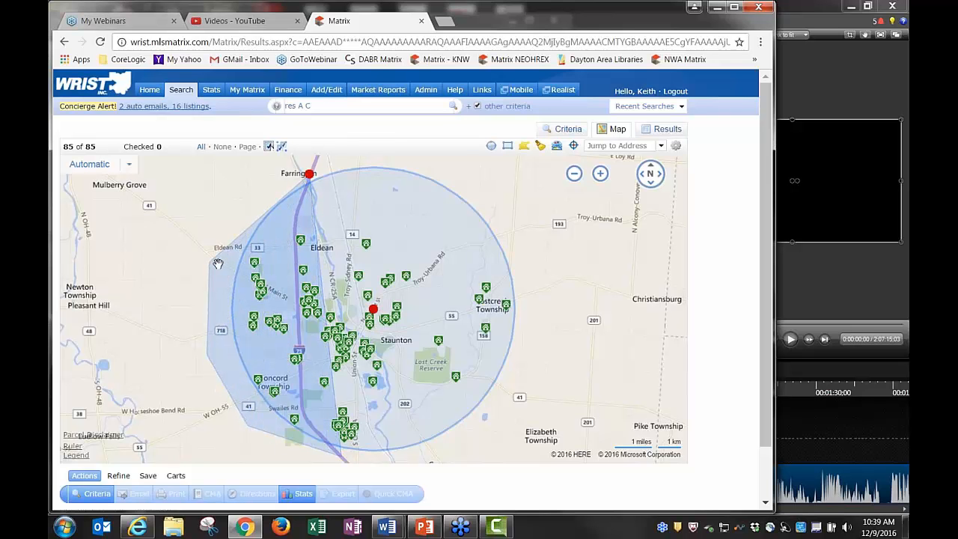
pyautogui.click(261, 201)
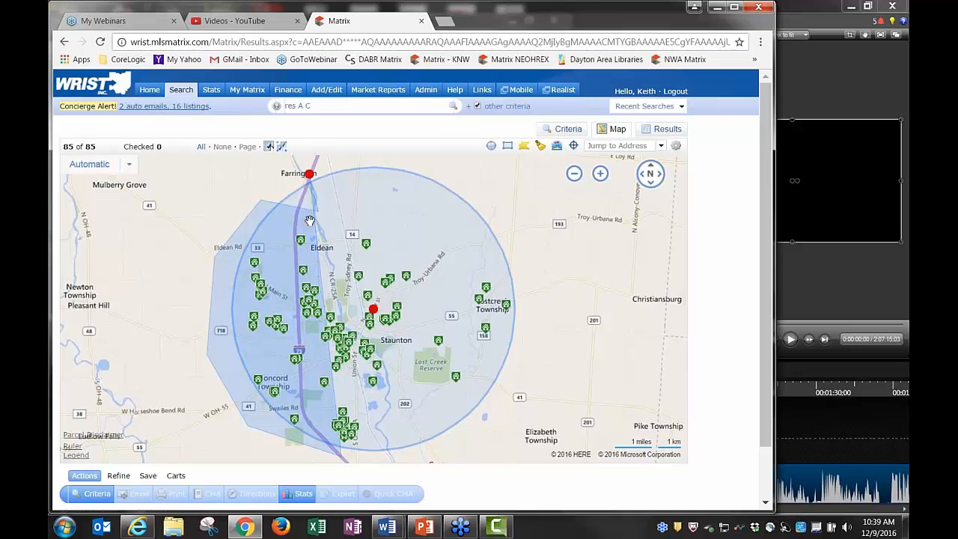
pyautogui.click(241, 188)
pyautogui.click(309, 173)
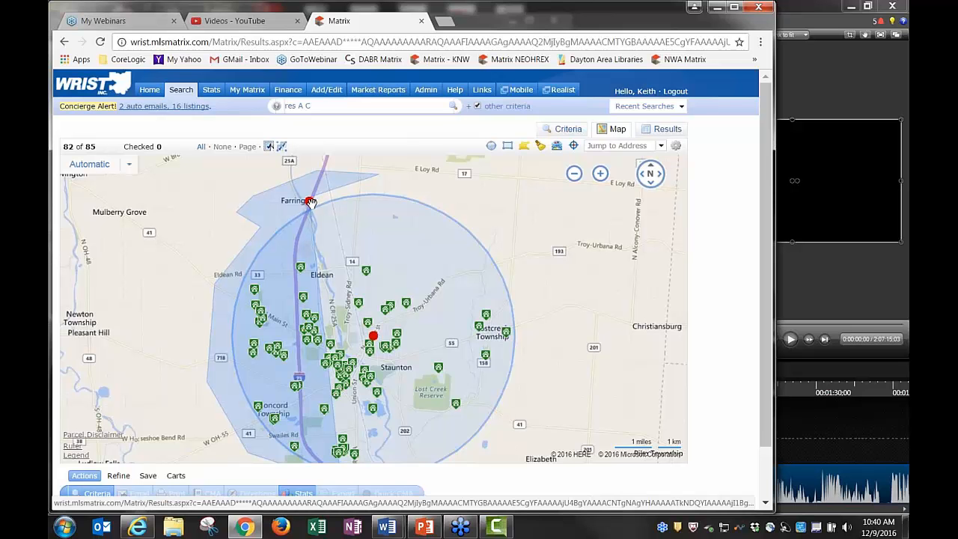
pyautogui.click(308, 207)
pyautogui.click(335, 234)
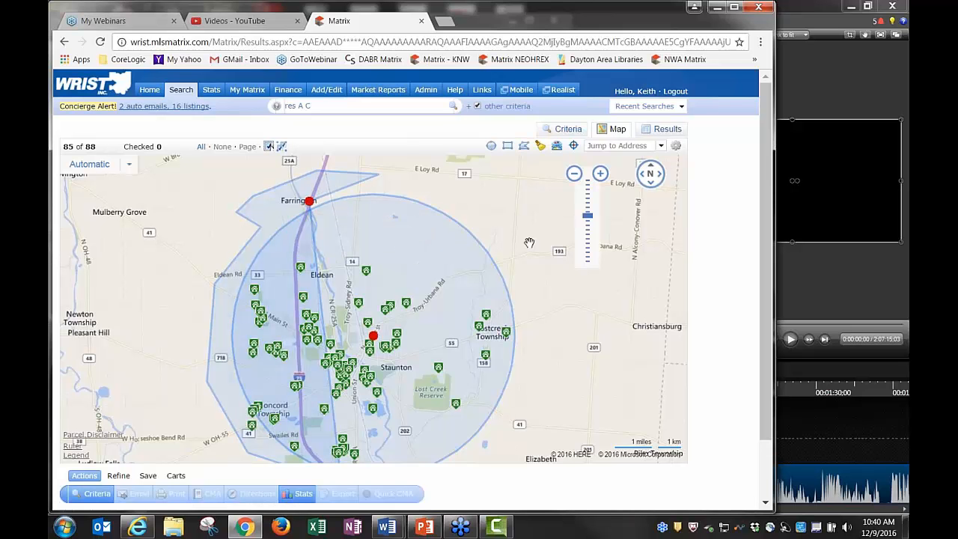
# Zoom in around Staunton, pan south past Lost Creek Reserve, then zoom back out
pyautogui.moveTo(517, 246); pyautogui.dragTo(545, 260)
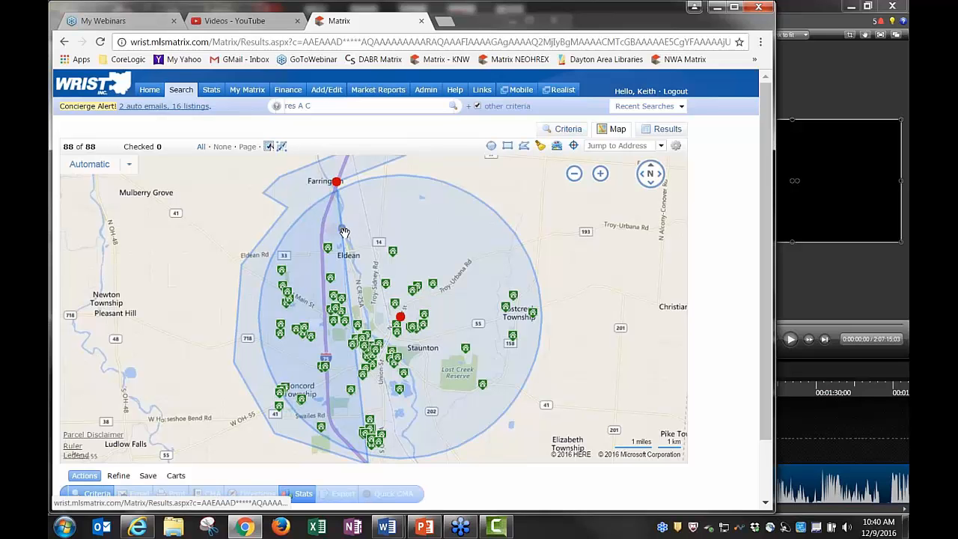
pyautogui.moveTo(413, 277)
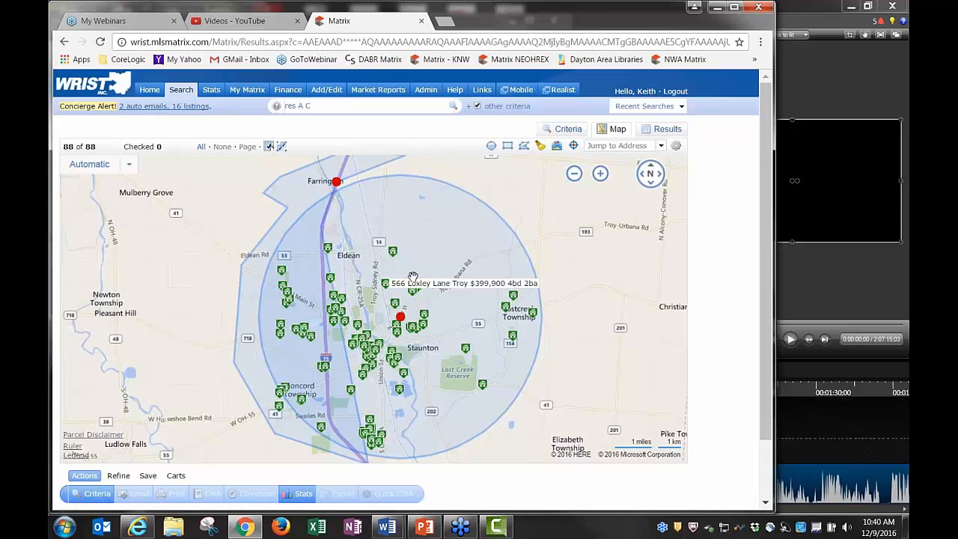
pyautogui.click(602, 174)
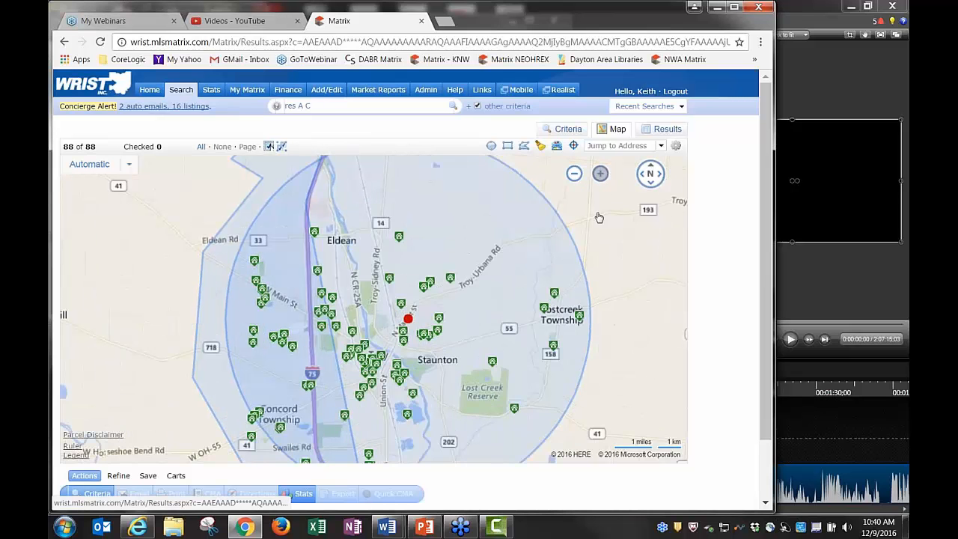
pyautogui.doubleClick(344, 335)
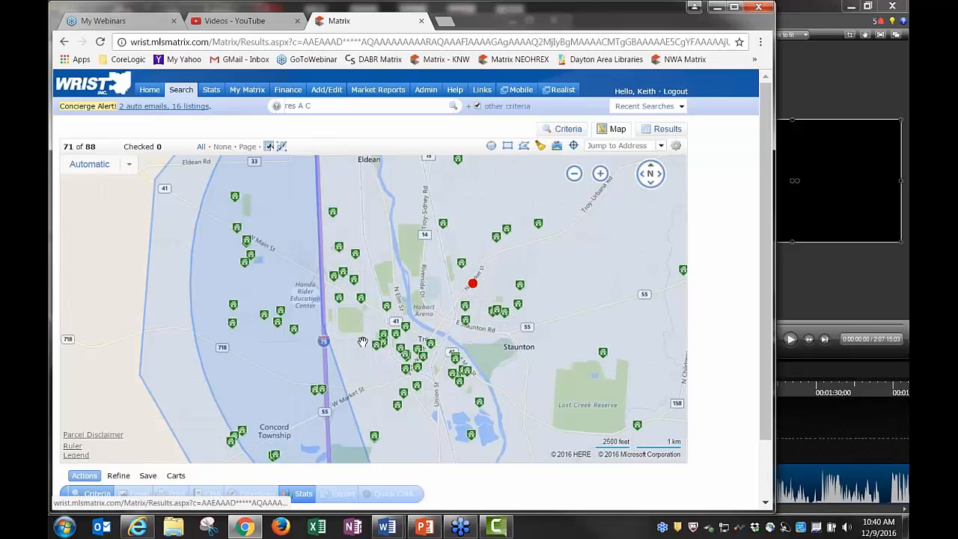
pyautogui.moveTo(349, 401); pyautogui.dragTo(364, 332)
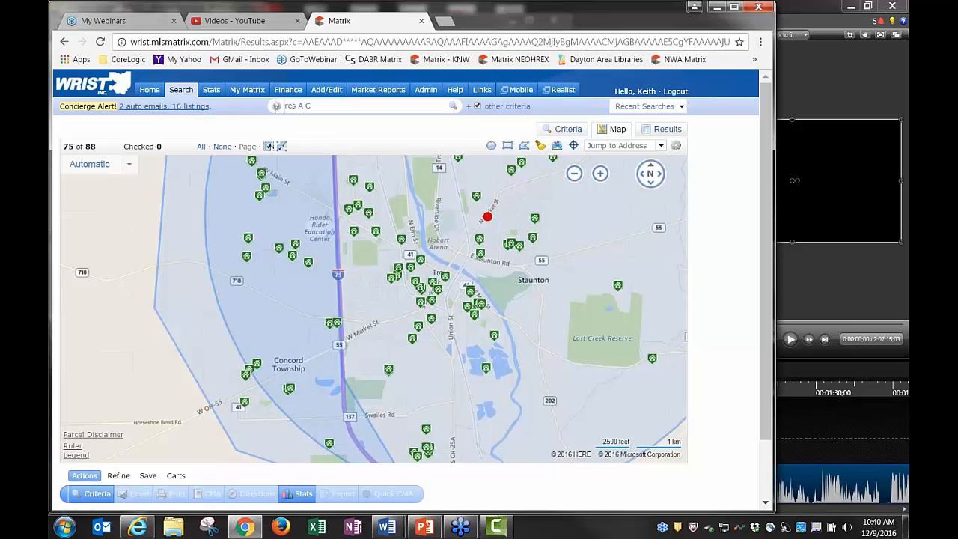
pyautogui.moveTo(360, 435); pyautogui.dragTo(367, 334)
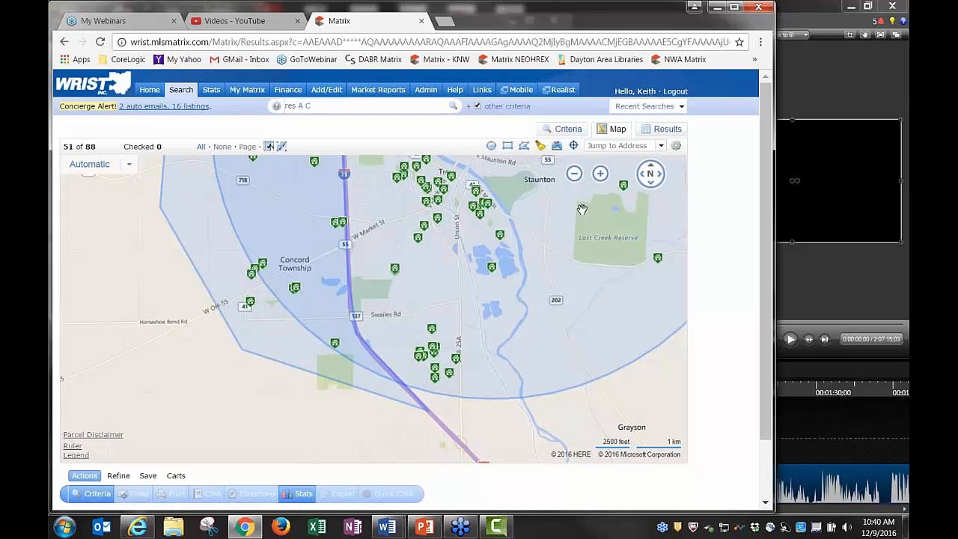
pyautogui.click(574, 175)
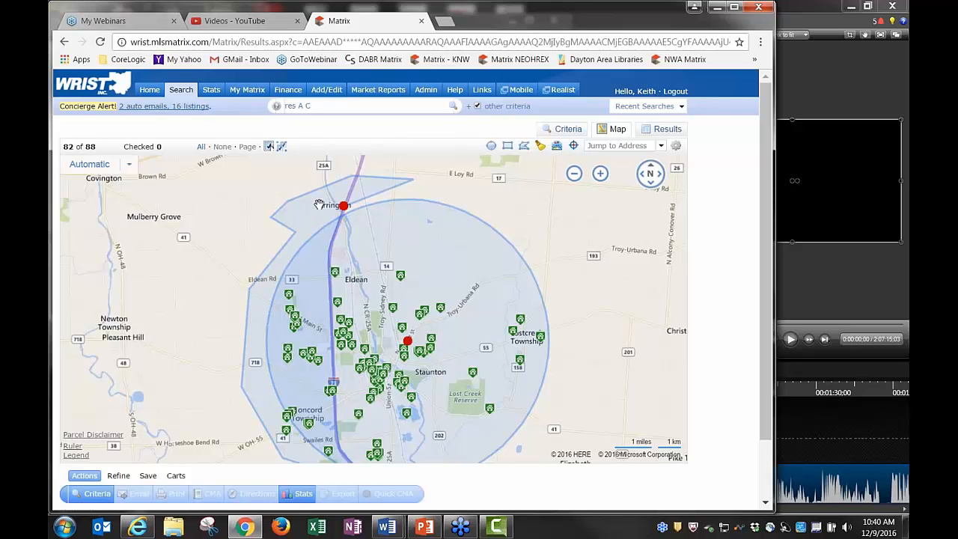
# Switch the drawn polygon to Exclude this Shape and zoom in on Farrington
pyautogui.click(344, 207)
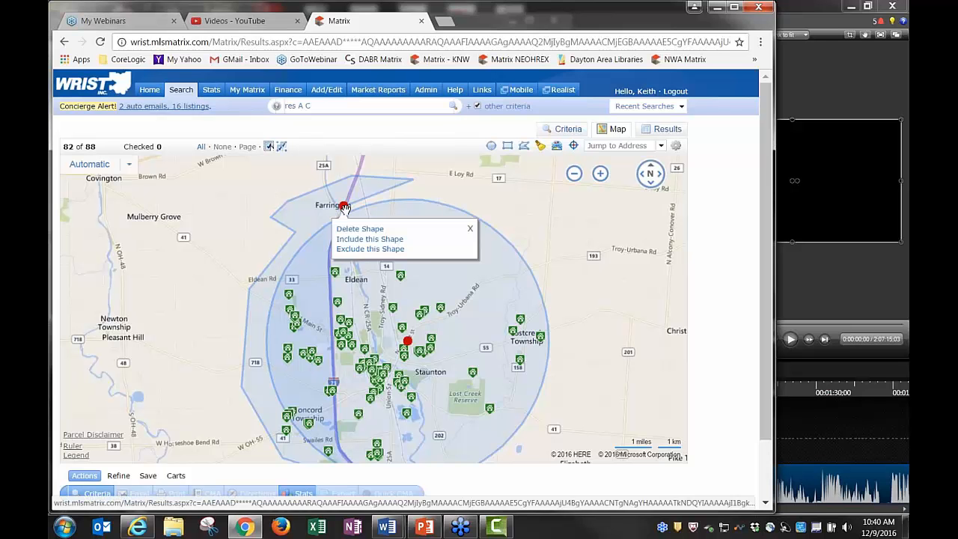
pyautogui.click(382, 251)
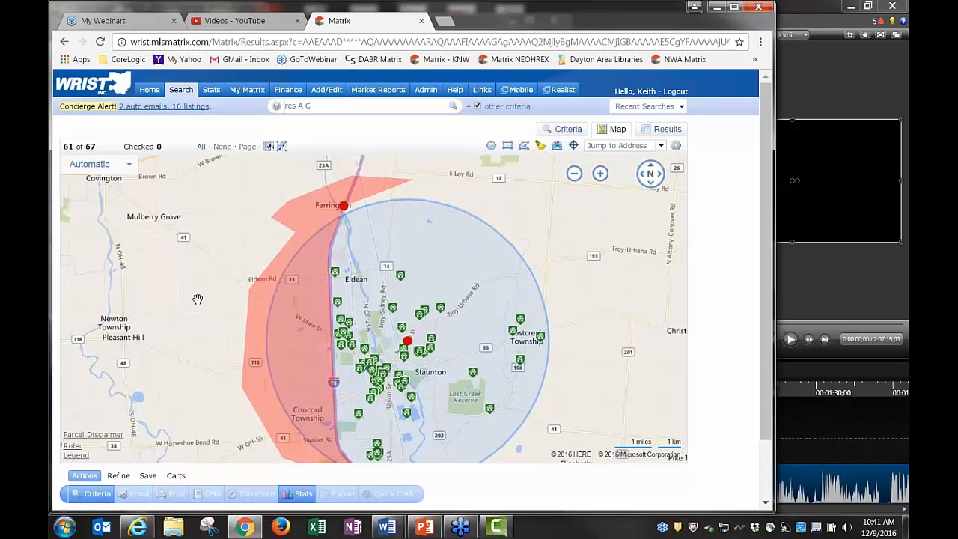
pyautogui.moveTo(178, 272); pyautogui.dragTo(151, 238)
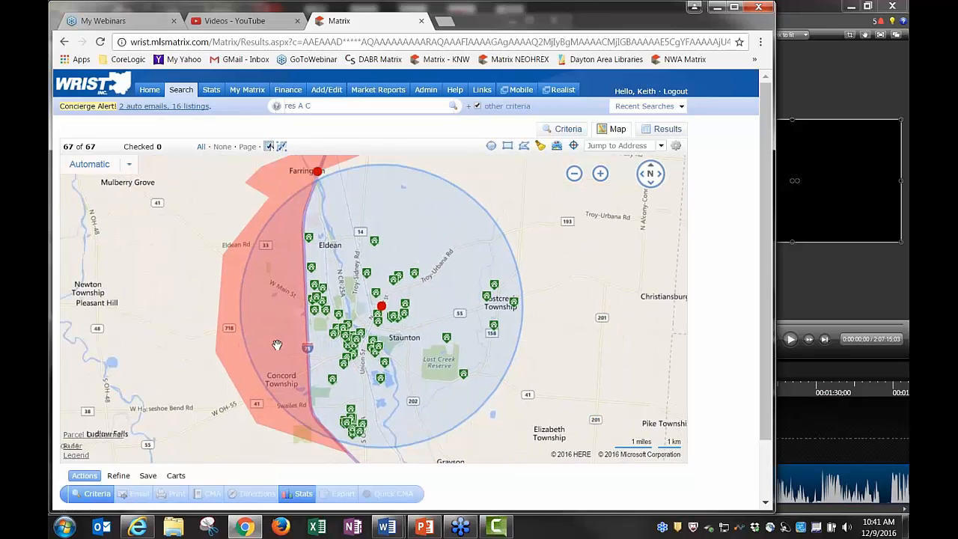
pyautogui.click(600, 174)
pyautogui.moveTo(443, 186); pyautogui.dragTo(486, 239)
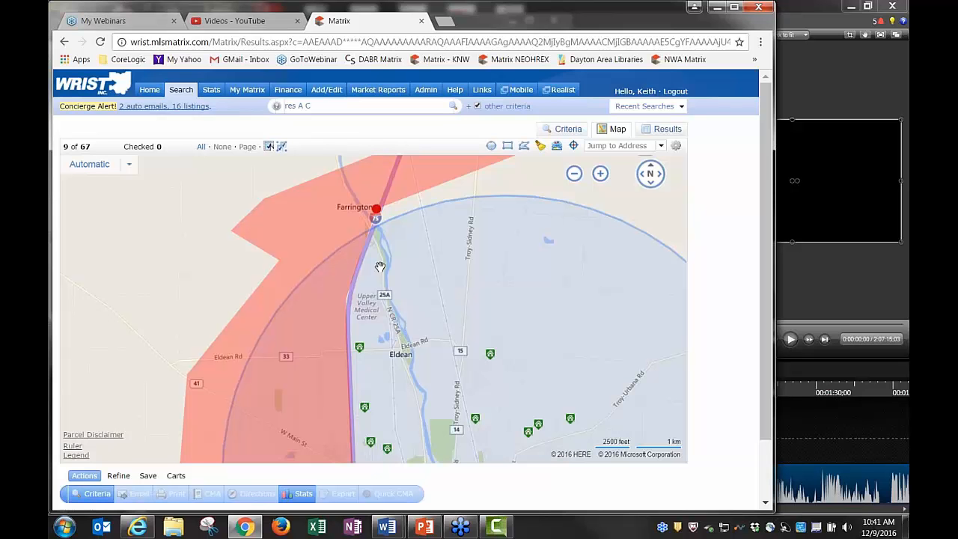
pyautogui.moveTo(454, 286); pyautogui.dragTo(428, 257)
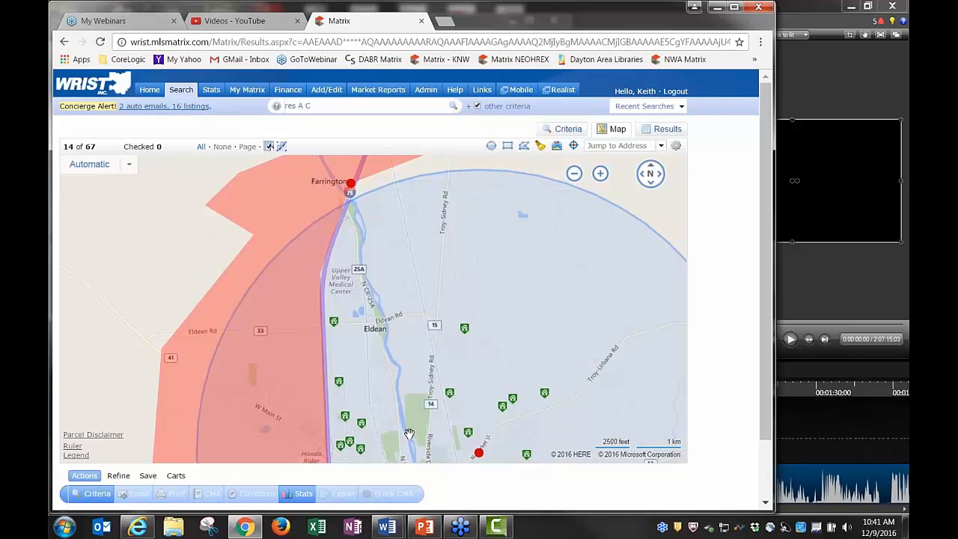
# Drag the excluded polygon's east edge out to the river near Troy
pyautogui.moveTo(333, 275); pyautogui.dragTo(385, 317)
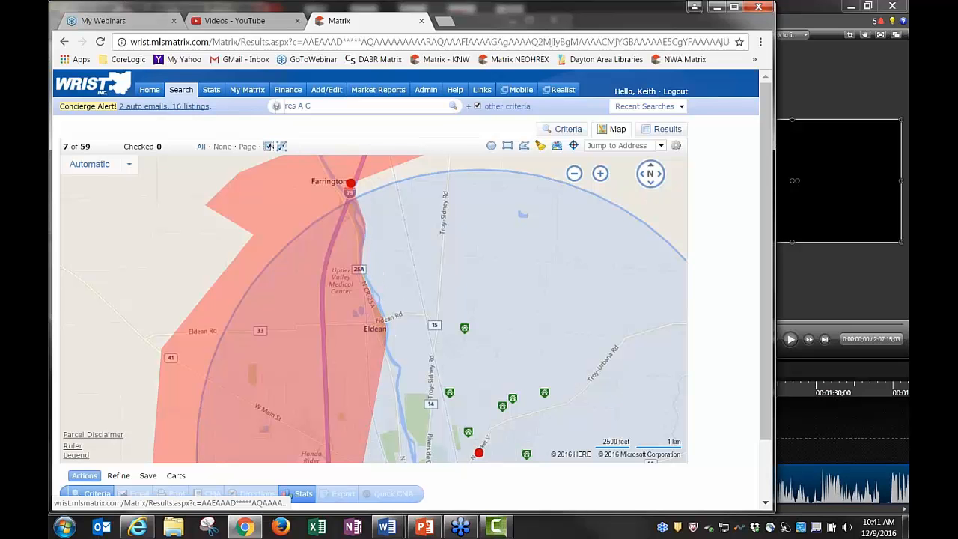
pyautogui.moveTo(408, 389); pyautogui.dragTo(403, 326)
pyautogui.moveTo(360, 399); pyautogui.dragTo(398, 312)
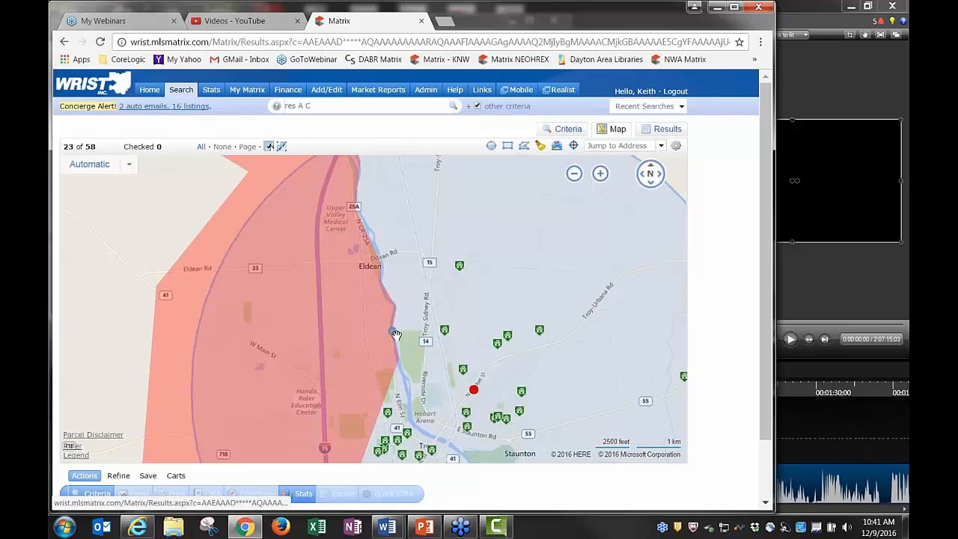
pyautogui.moveTo(408, 336); pyautogui.dragTo(394, 219)
pyautogui.moveTo(349, 344); pyautogui.dragTo(411, 262)
# Reshape the red excluded zone's lower-right edge into a wedge around Troy, leaving 42 listings
pyautogui.moveTo(372, 327); pyautogui.dragTo(427, 282)
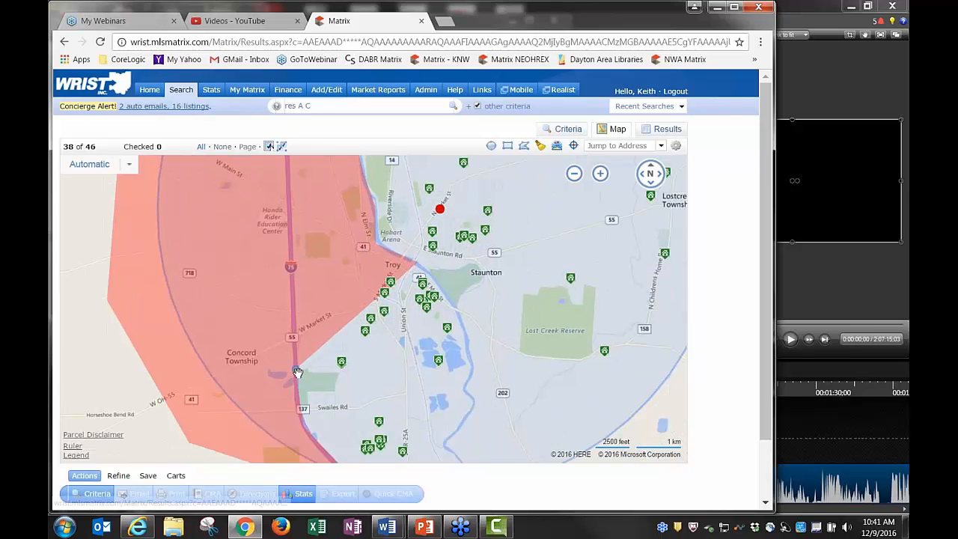
pyautogui.moveTo(298, 373); pyautogui.dragTo(475, 365)
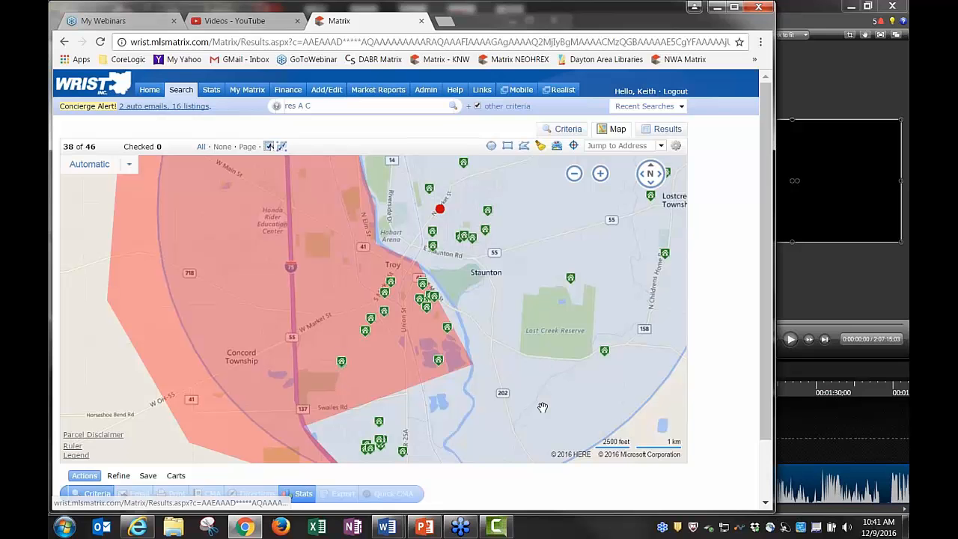
pyautogui.moveTo(405, 310); pyautogui.dragTo(350, 326)
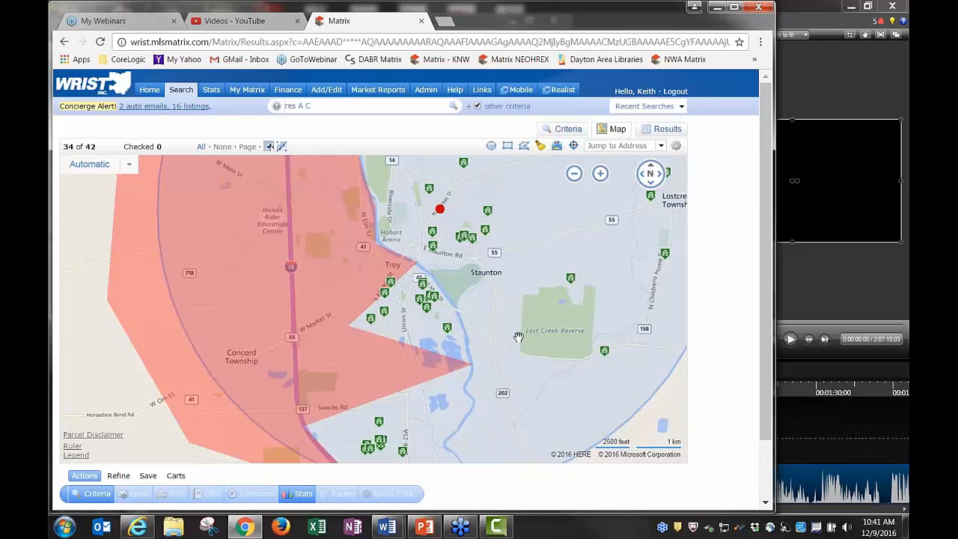
pyautogui.click(575, 175)
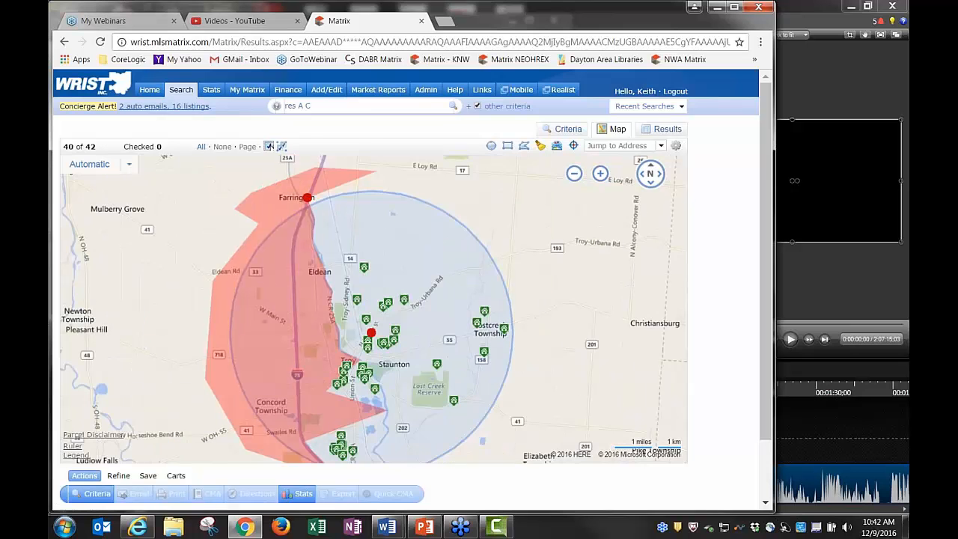
pyautogui.moveTo(577, 334); pyautogui.dragTo(558, 330)
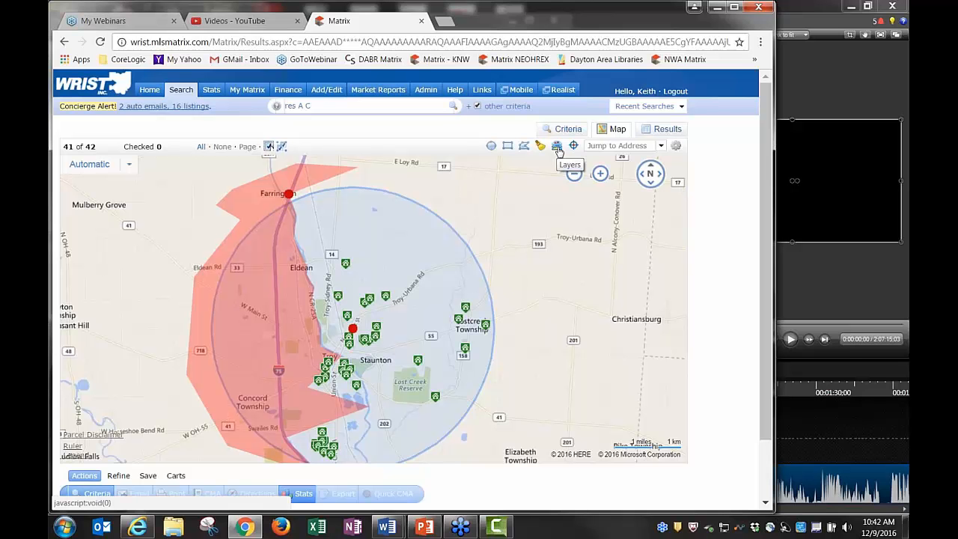
# Swap the Zip boundary layer for Unified School District boundaries showing Troy City and Miami East Local
pyautogui.click(557, 146)
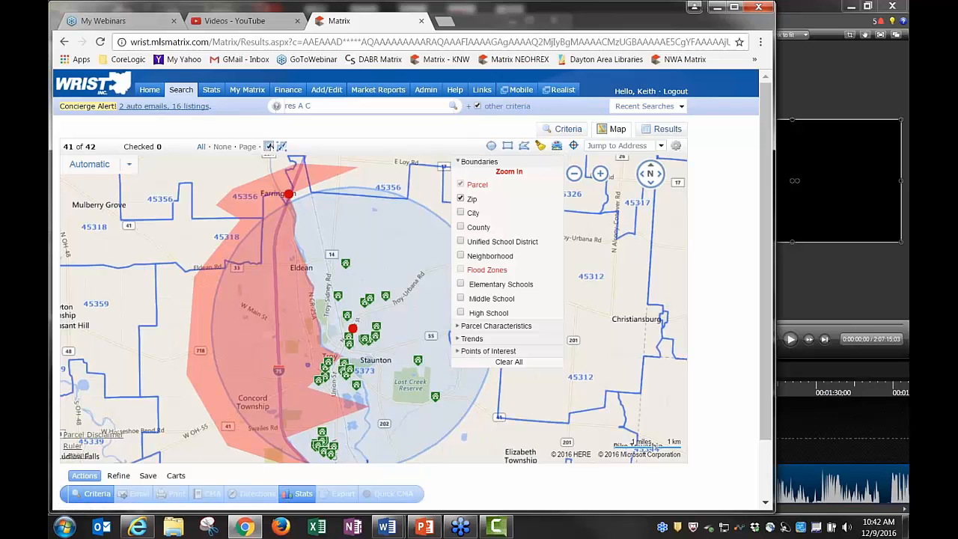
pyautogui.click(228, 293)
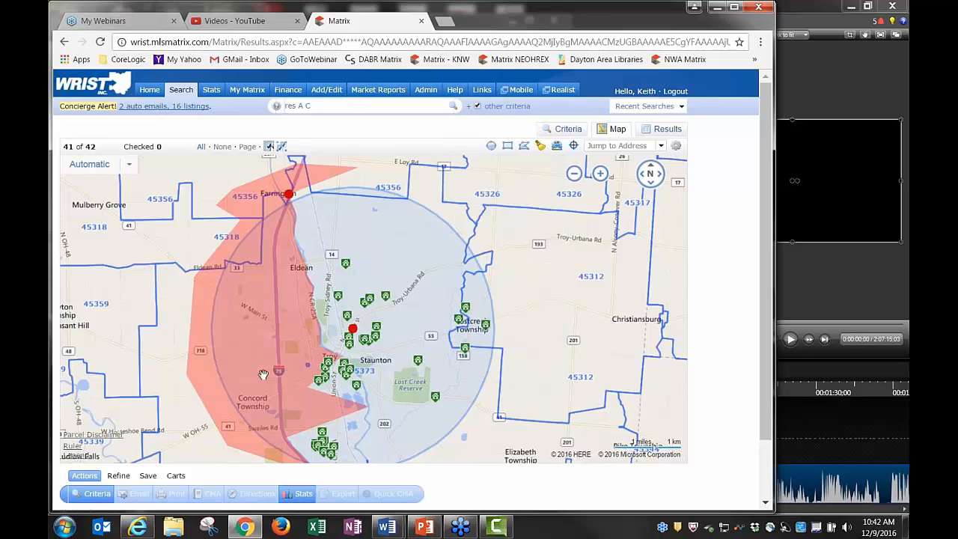
pyautogui.moveTo(588, 188)
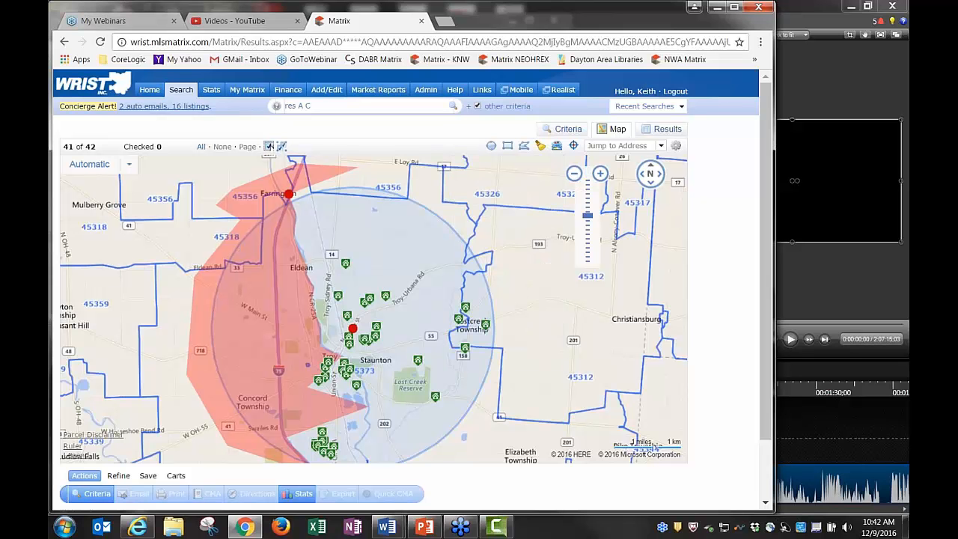
pyautogui.click(557, 148)
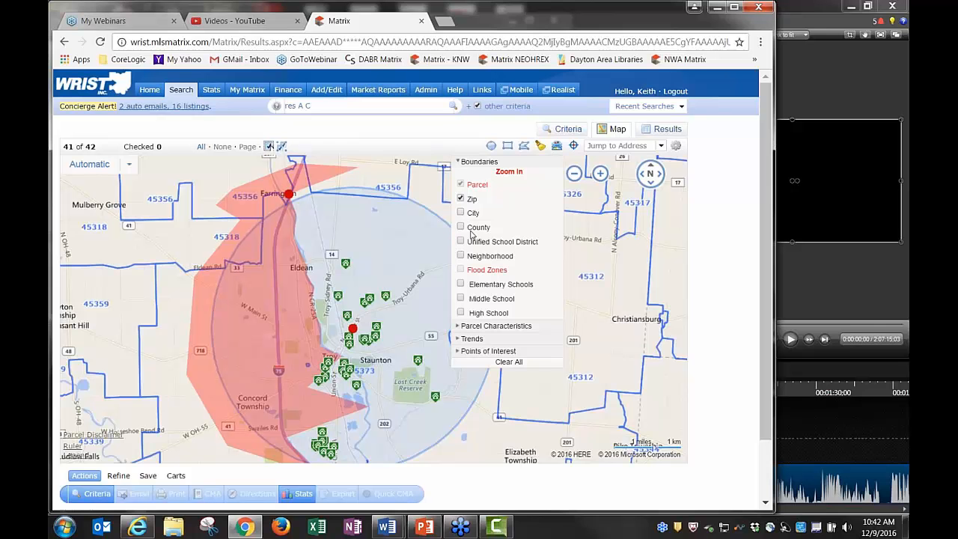
pyautogui.click(461, 200)
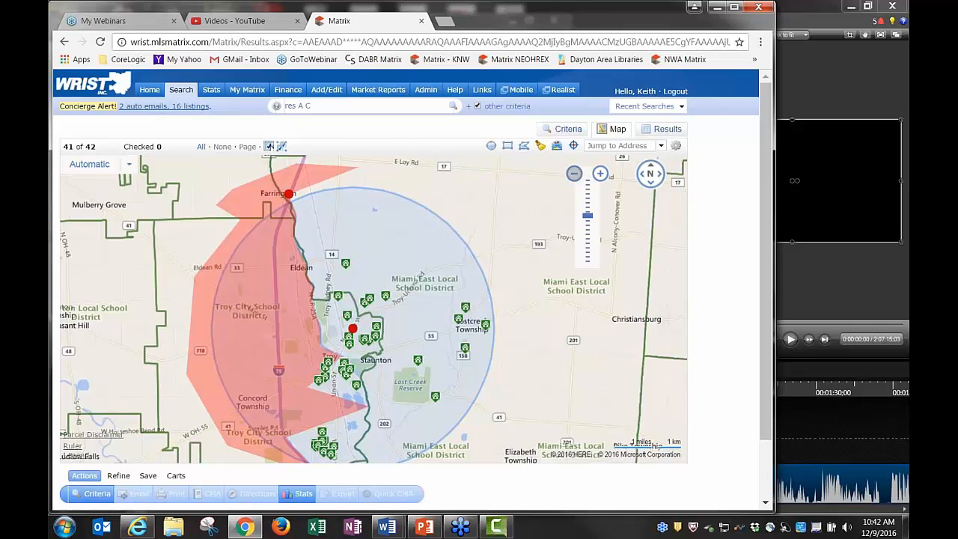
pyautogui.click(557, 147)
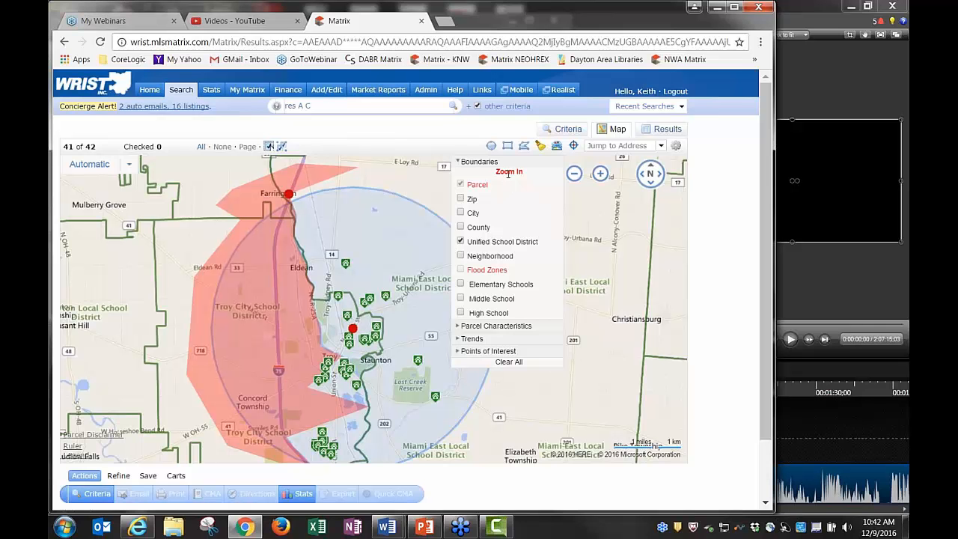
pyautogui.click(601, 237)
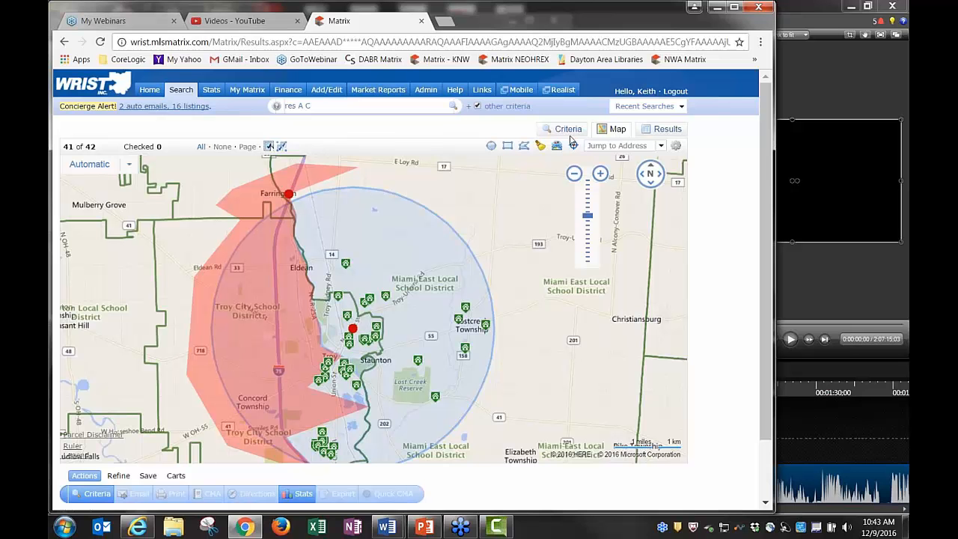
pyautogui.click(661, 131)
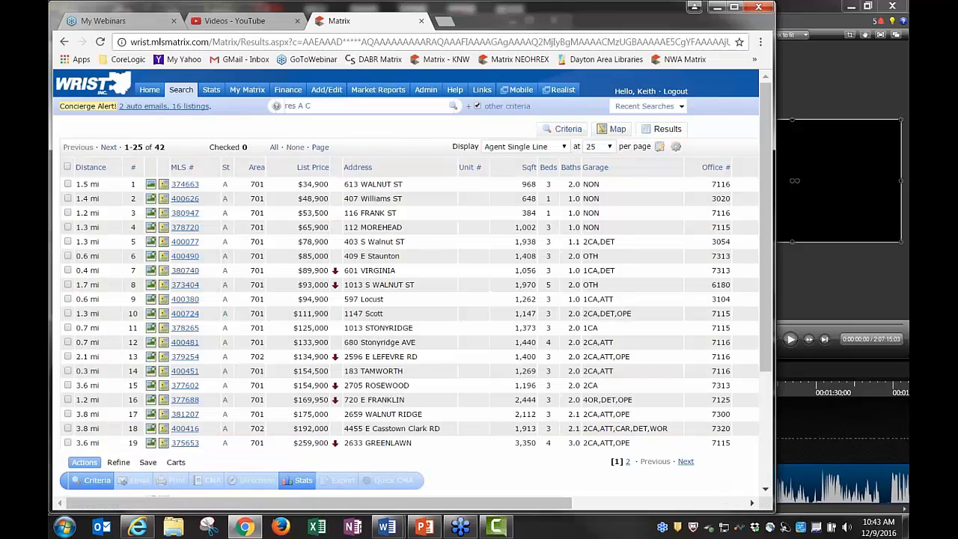
pyautogui.click(164, 246)
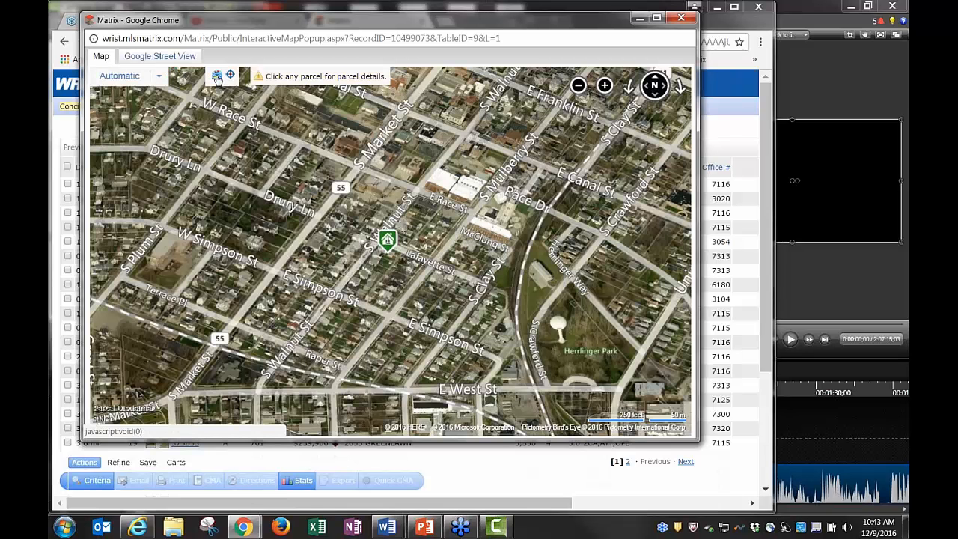
pyautogui.click(216, 75)
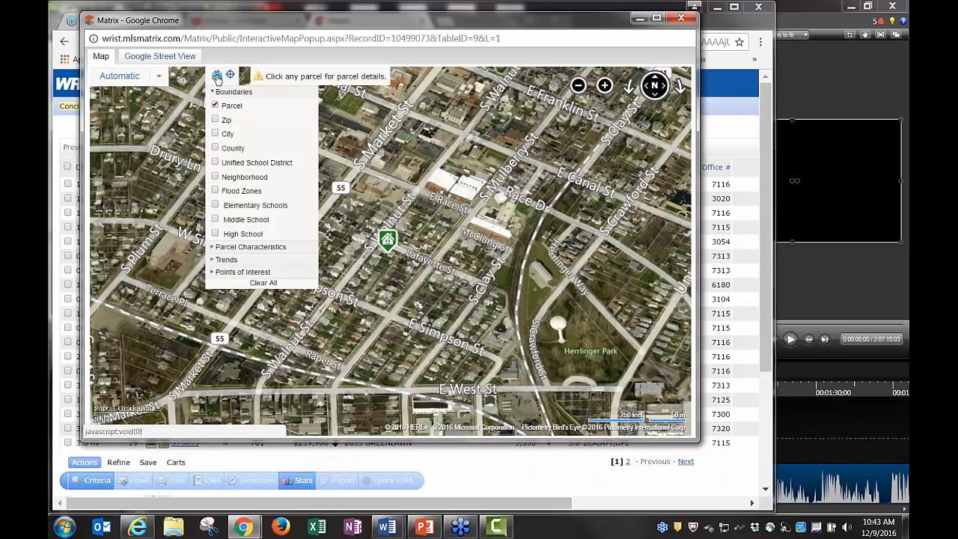
pyautogui.click(215, 191)
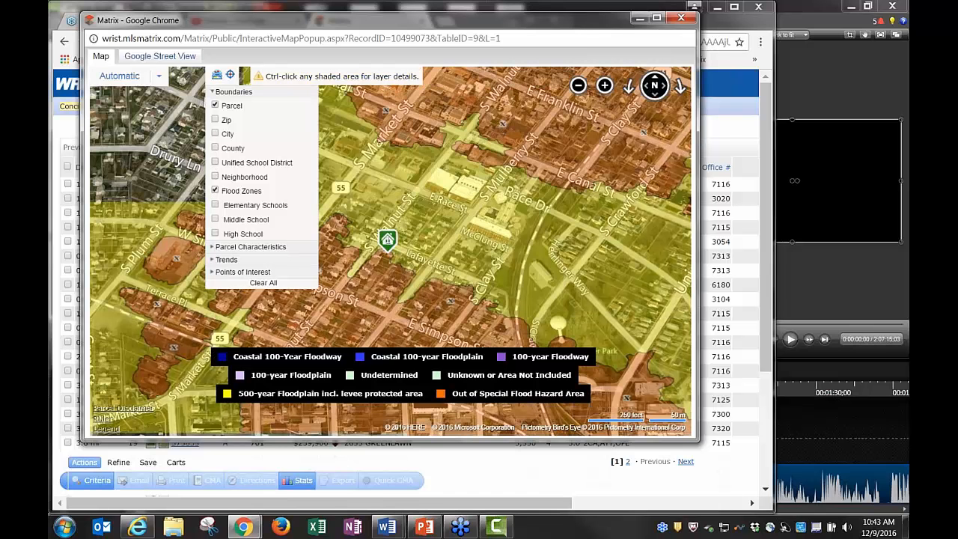
pyautogui.click(217, 75)
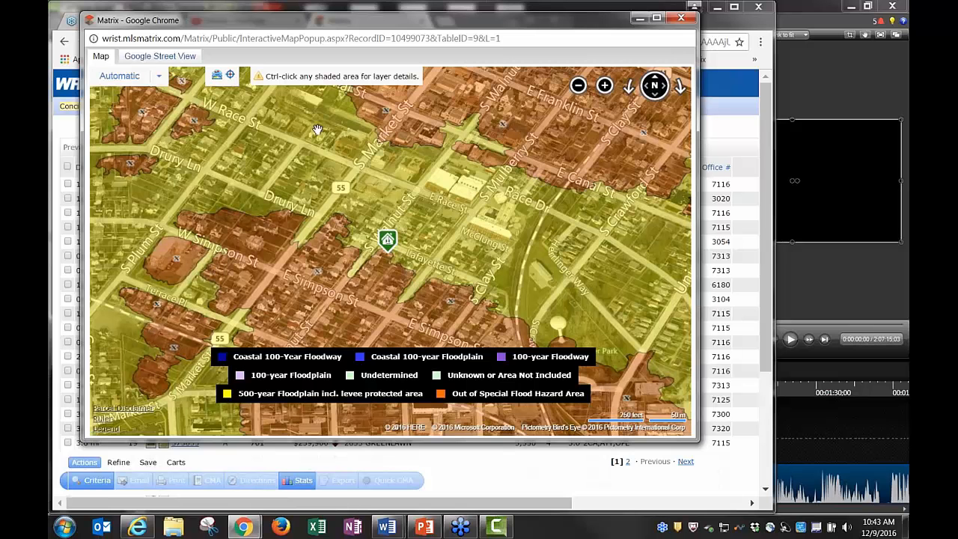
# Close the flood-zone map popup and return to the results map plotting 39 of 42 listings
pyautogui.click(216, 75)
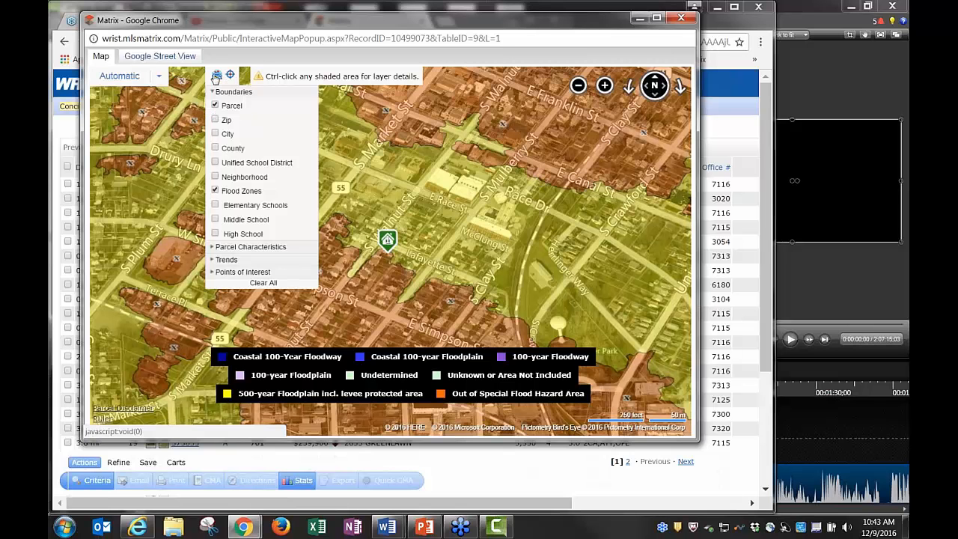
pyautogui.click(217, 76)
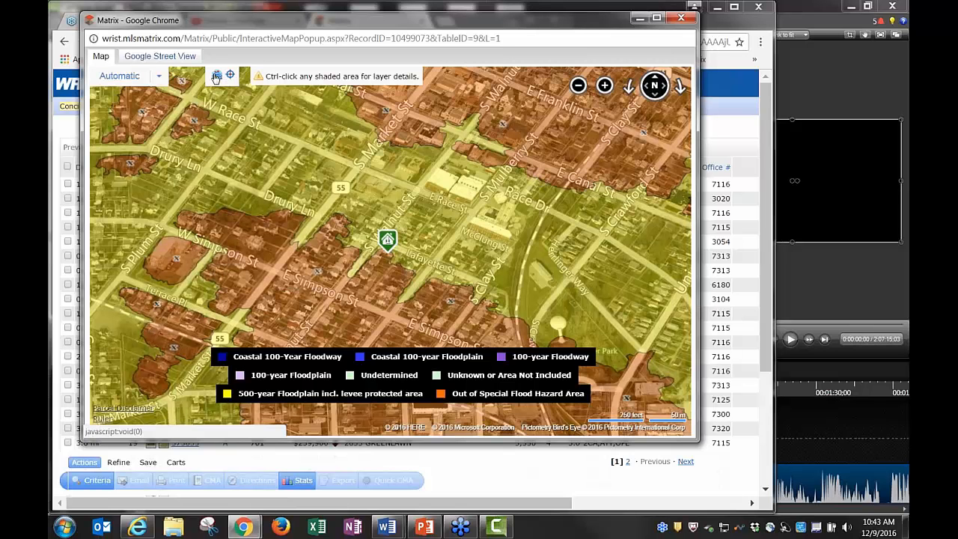
pyautogui.click(682, 19)
pyautogui.click(614, 129)
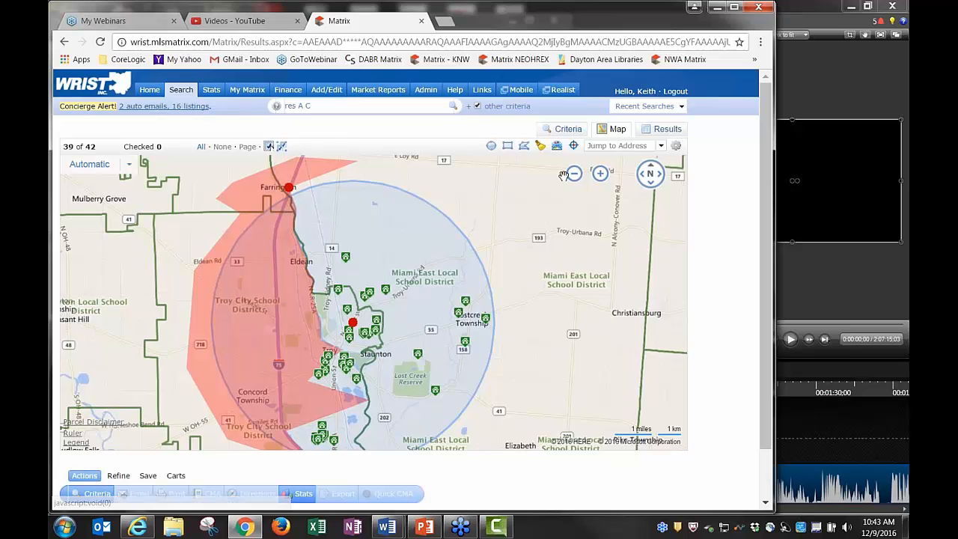
# Zoom in far enough to overlay flood zones near the listings, then zoom back out
pyautogui.click(557, 147)
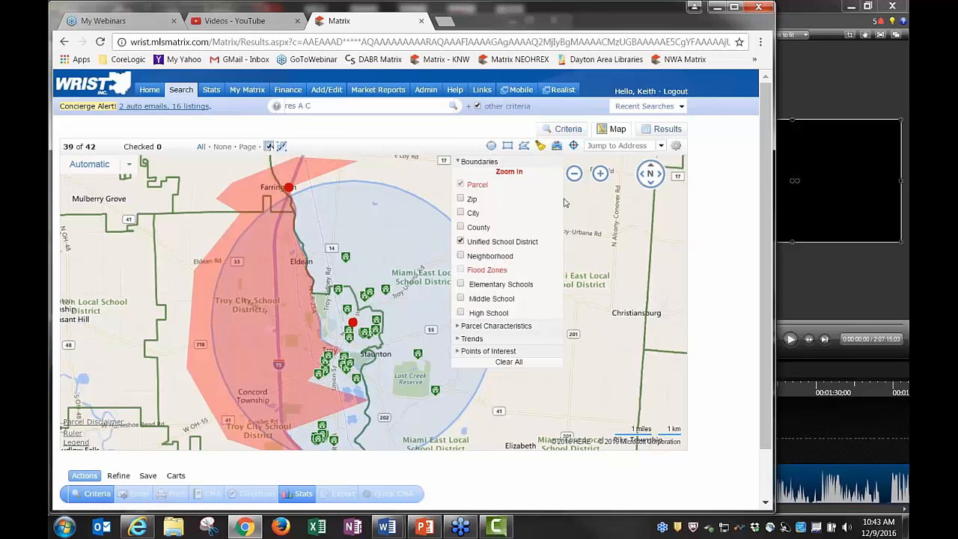
pyautogui.click(599, 174)
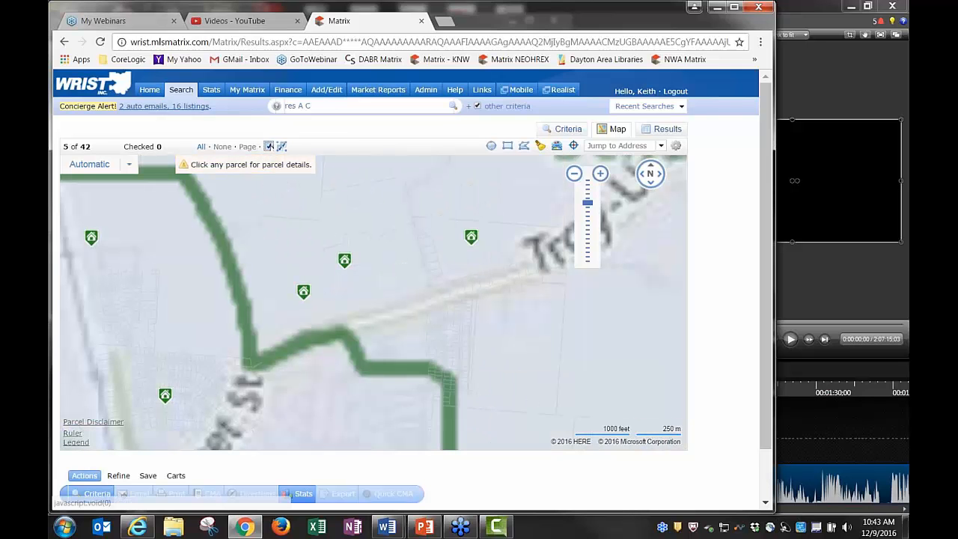
pyautogui.click(557, 145)
pyautogui.click(461, 260)
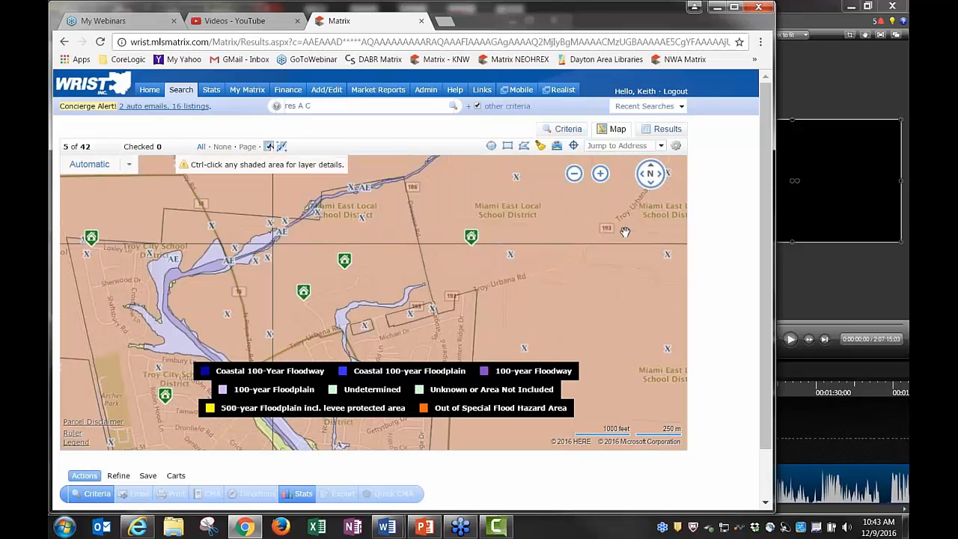
pyautogui.click(573, 174)
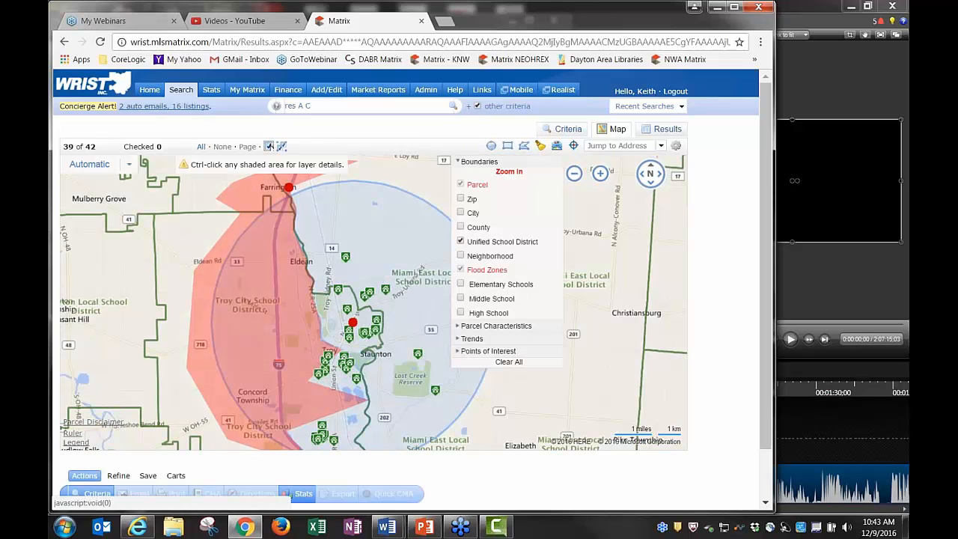
# Hide the school district boundaries and flood zones, returning to the whole search area
pyautogui.click(461, 241)
pyautogui.click(600, 174)
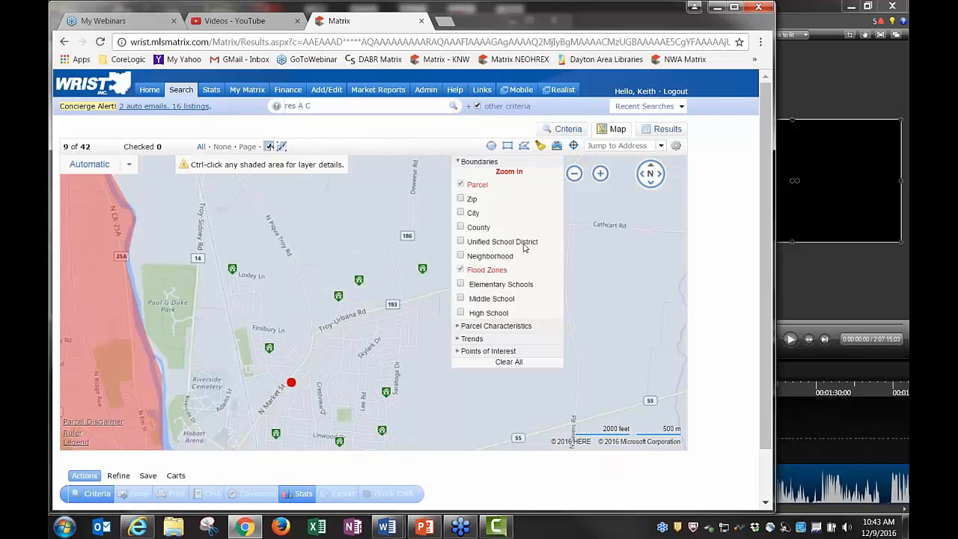
pyautogui.click(600, 174)
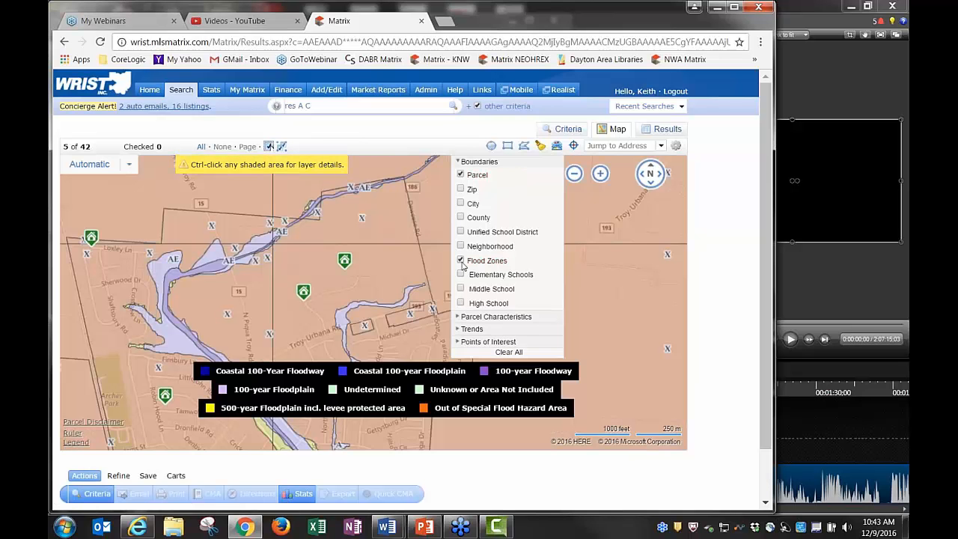
pyautogui.click(460, 260)
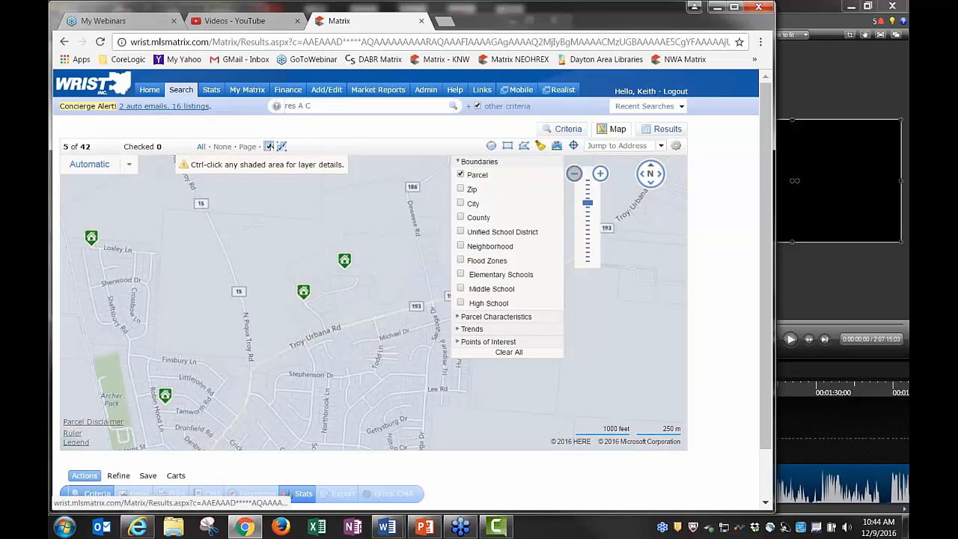
pyautogui.doubleClick(574, 173)
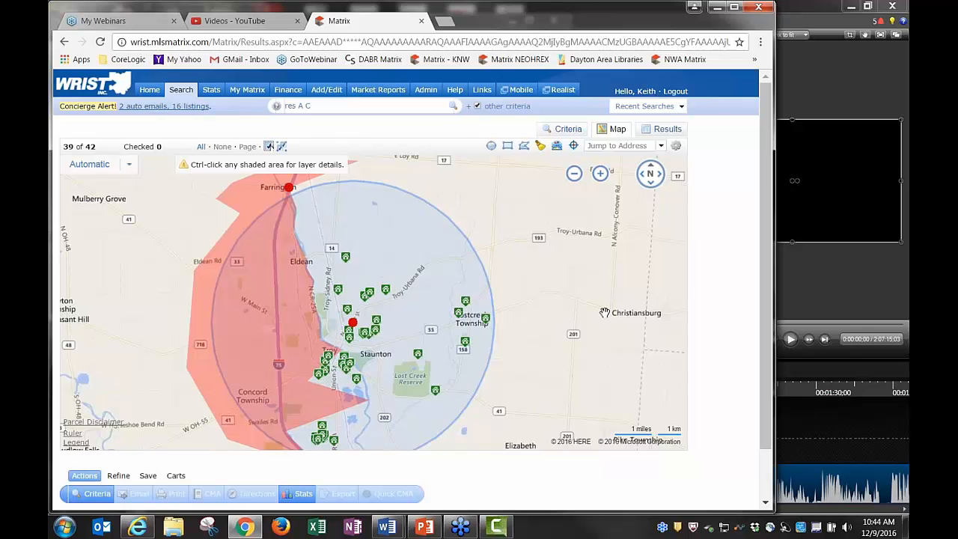
# Jump the map to Bellefontaine, then Celina, then St. Mary's via Jump to Address
pyautogui.moveTo(591, 336); pyautogui.dragTo(599, 314)
pyautogui.click(617, 145)
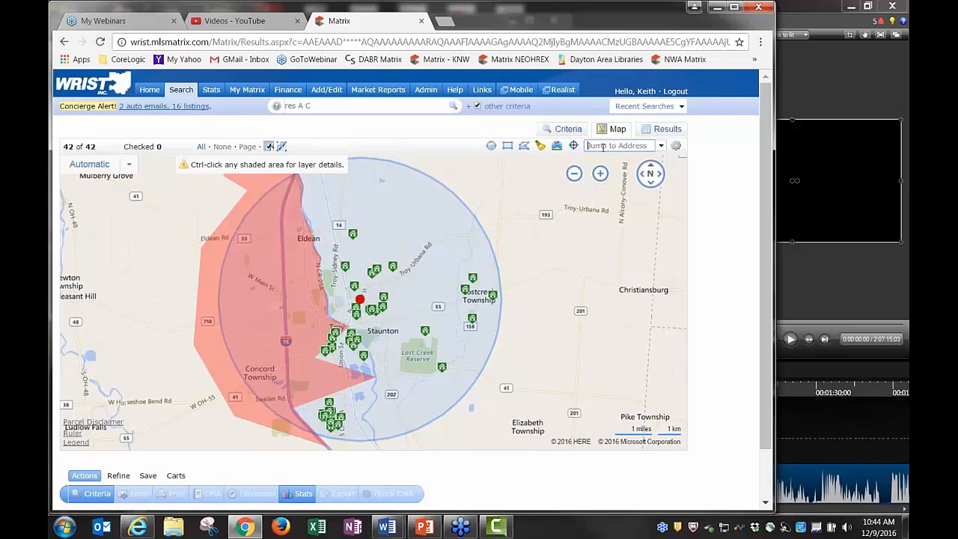
pyautogui.click(662, 147)
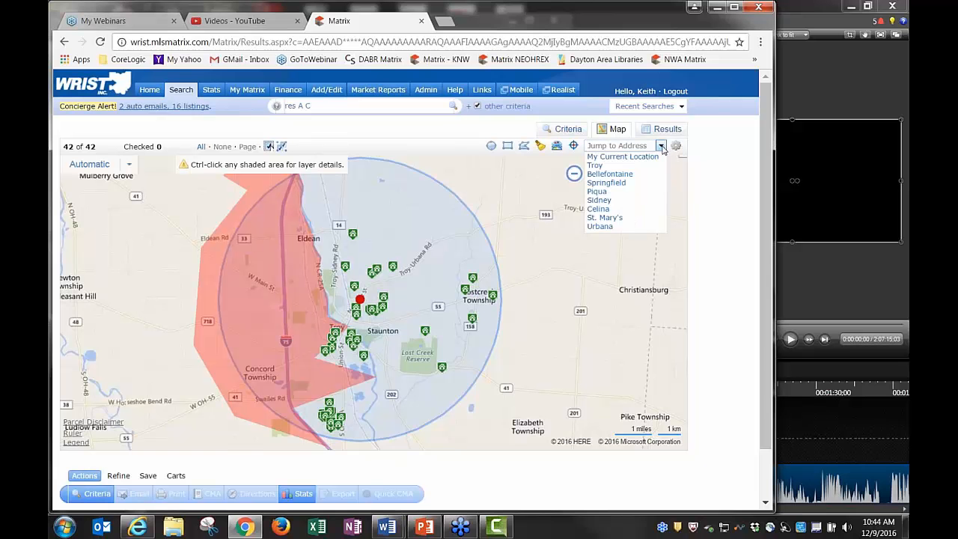
pyautogui.click(610, 174)
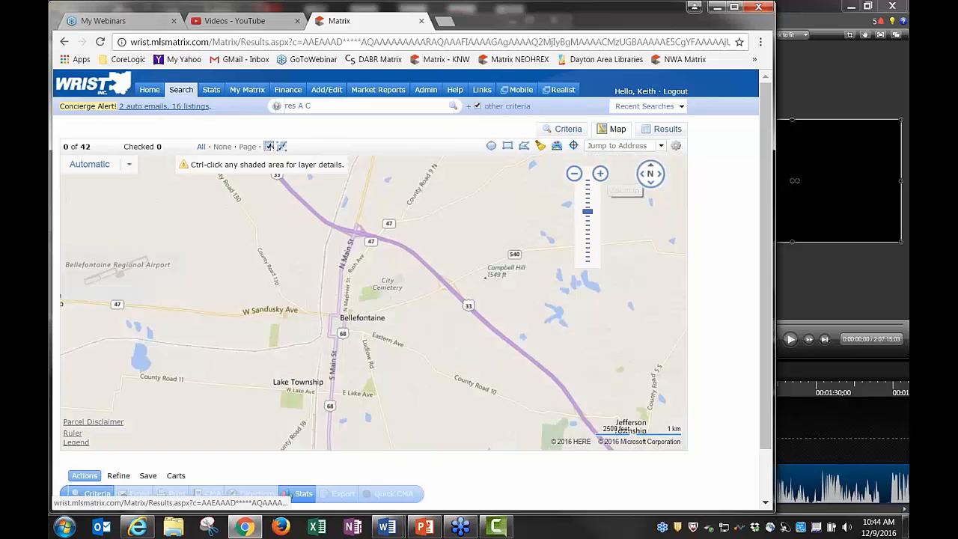
pyautogui.click(662, 147)
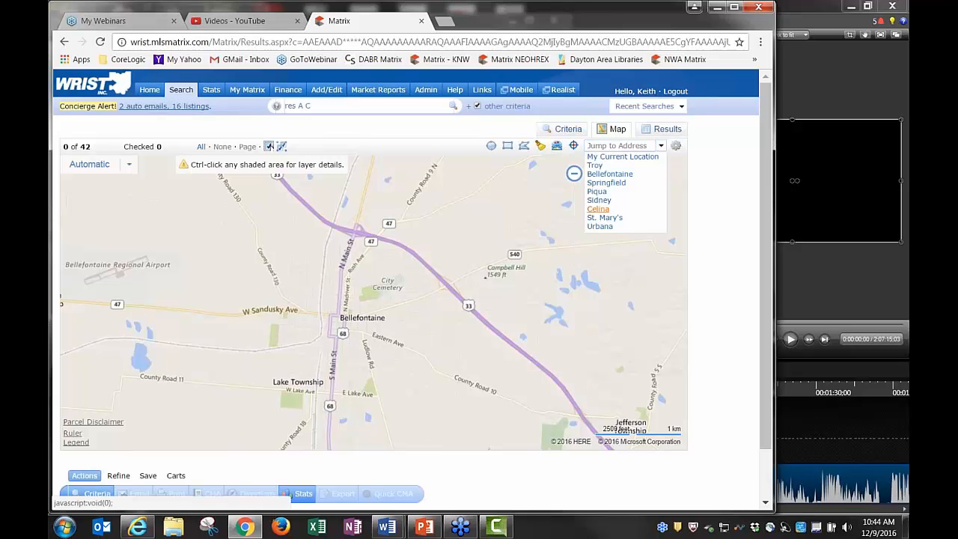
pyautogui.click(598, 209)
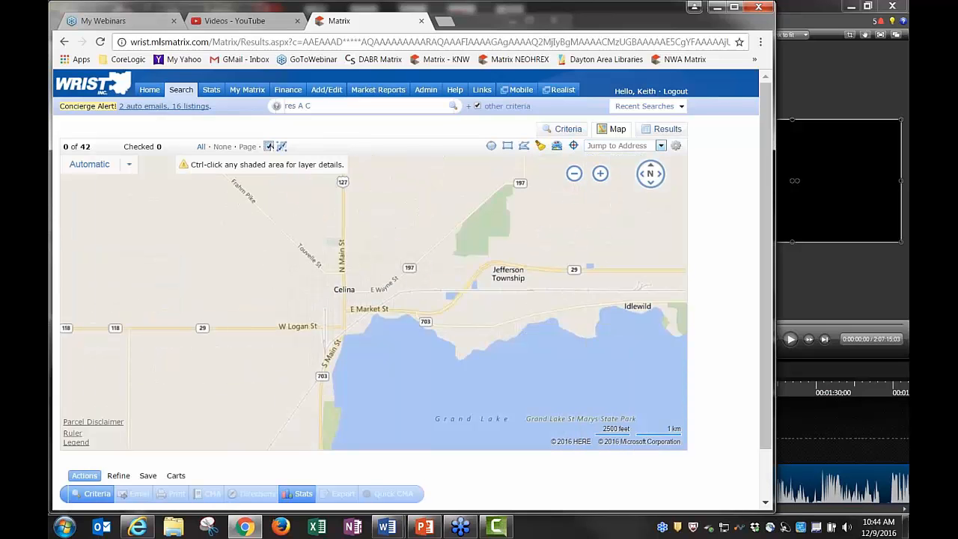
pyautogui.click(662, 145)
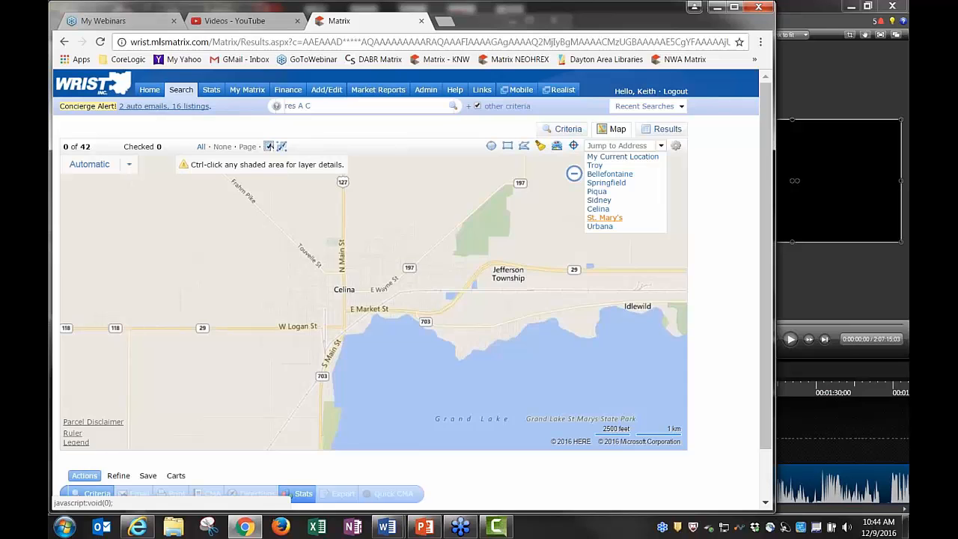
pyautogui.click(604, 218)
pyautogui.click(661, 146)
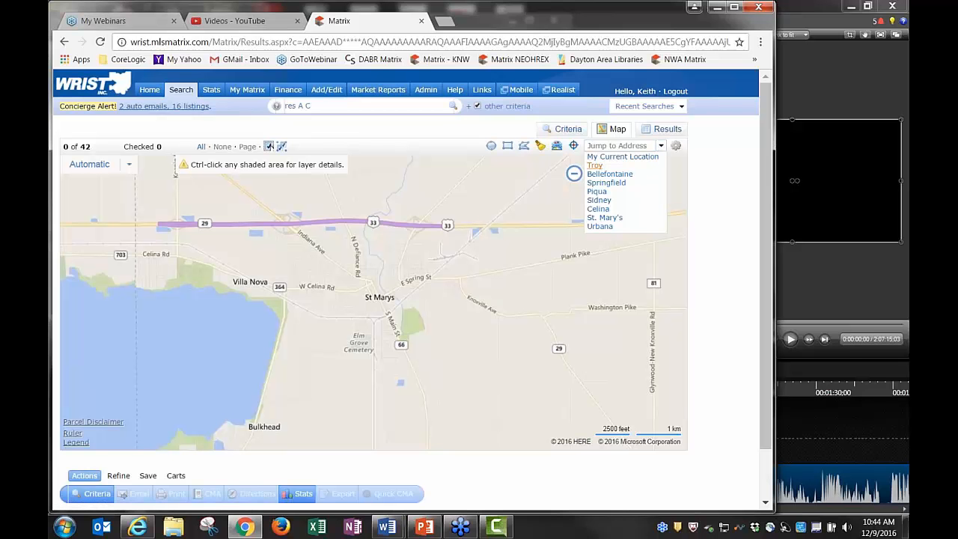
# Zoom out four levels and pan to the Troy listings and toward Springfield
pyautogui.click(574, 173)
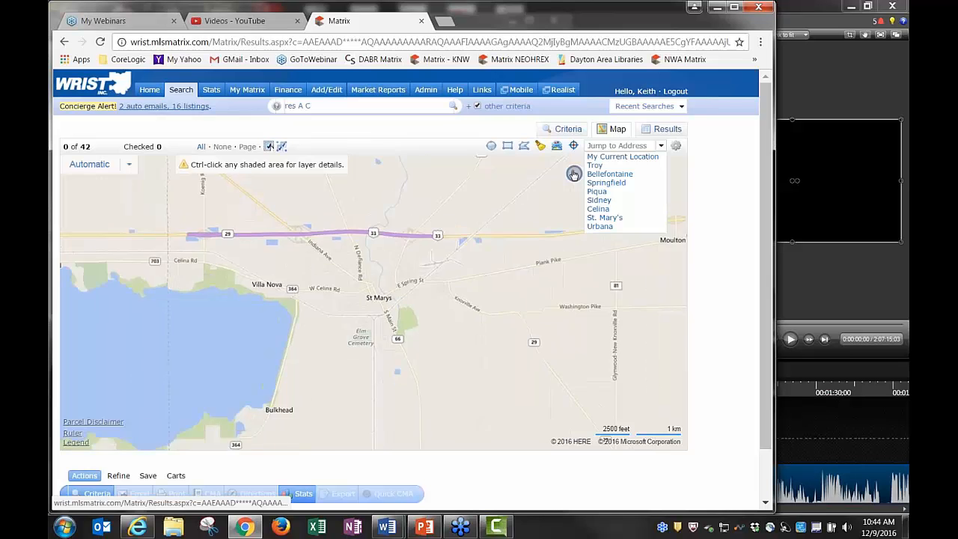
pyautogui.click(573, 174)
pyautogui.click(574, 174)
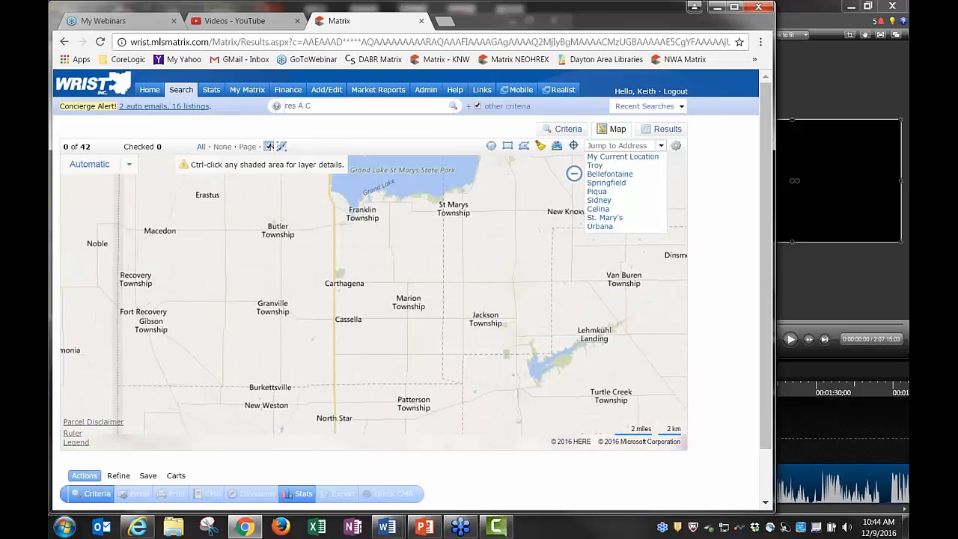
pyautogui.click(574, 174)
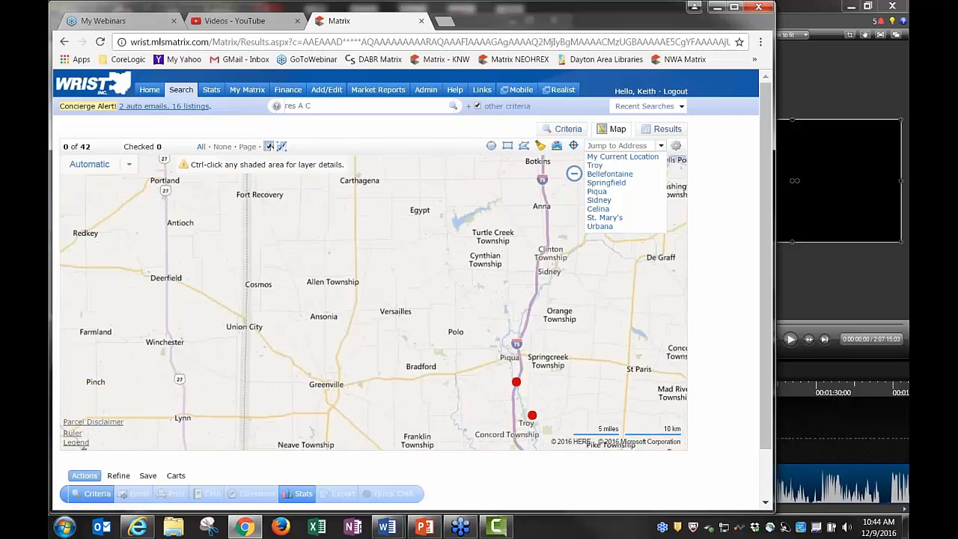
pyautogui.moveTo(524, 360); pyautogui.dragTo(359, 227)
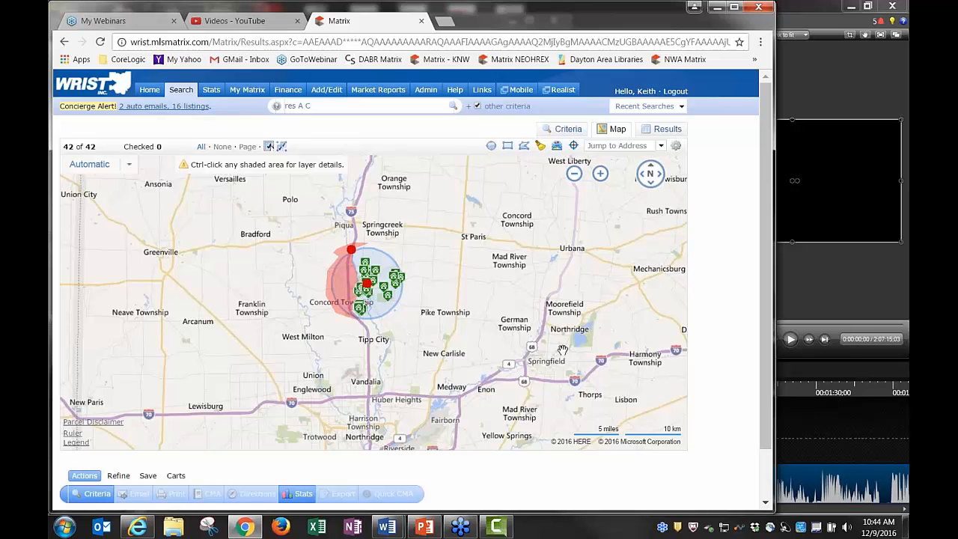
pyautogui.moveTo(562, 350); pyautogui.dragTo(513, 320)
pyautogui.scroll(1, 494, 330)
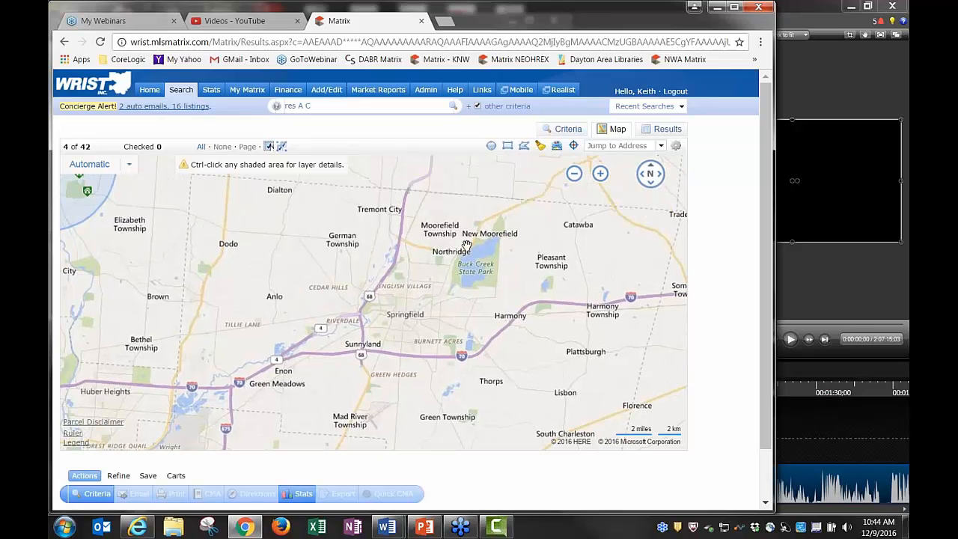
# Pan north past Urbana and Bellefontaine and settle the map on Grand Lake St Marys
pyautogui.moveTo(467, 246); pyautogui.dragTo(398, 410)
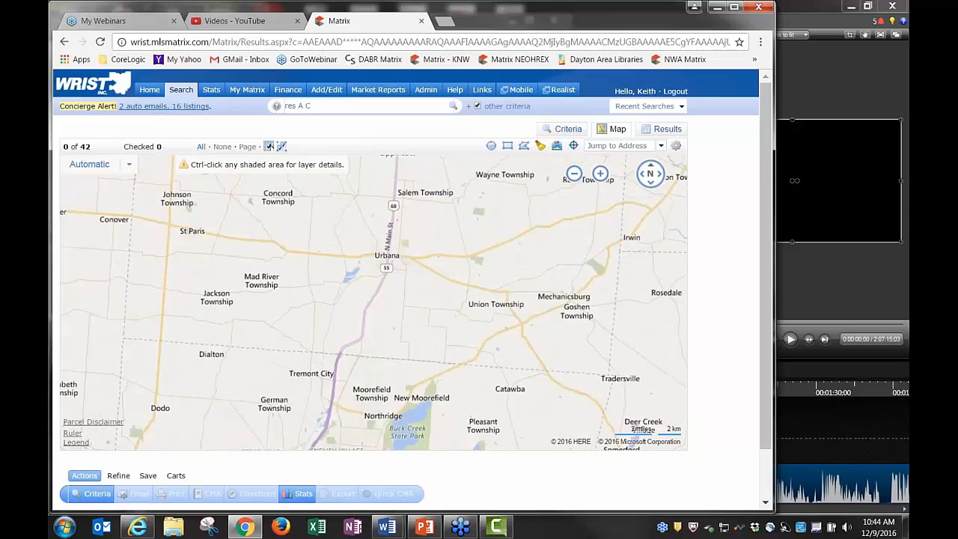
pyautogui.moveTo(389, 258); pyautogui.dragTo(392, 307)
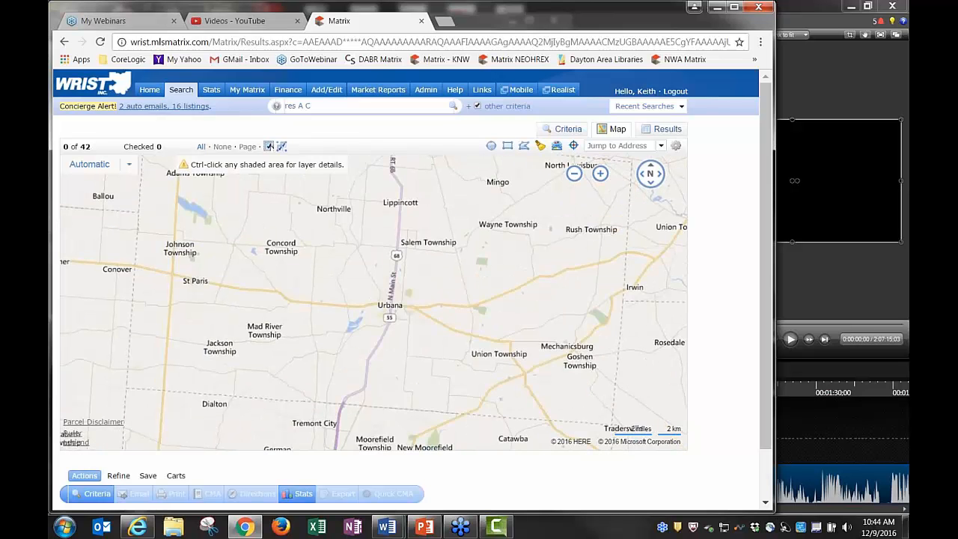
pyautogui.moveTo(410, 179); pyautogui.dragTo(457, 348)
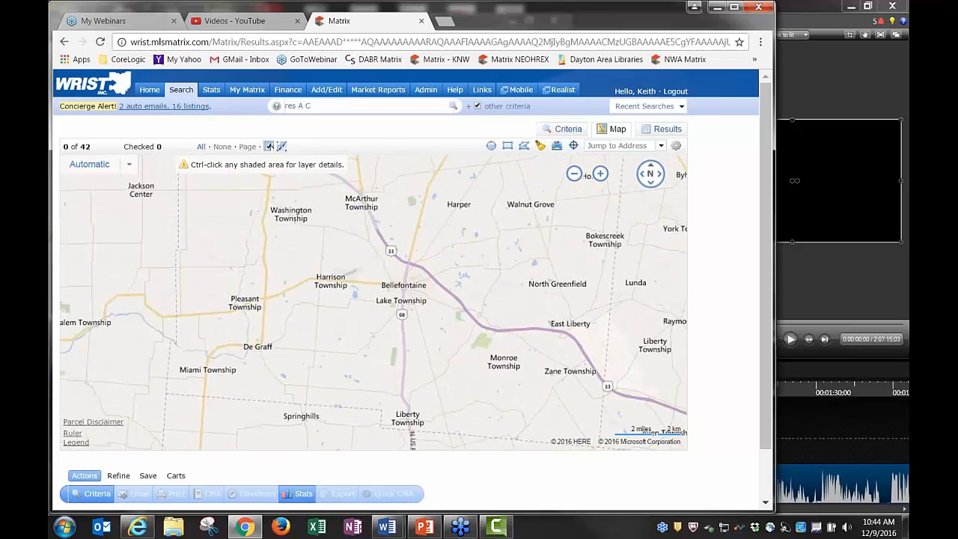
pyautogui.moveTo(230, 218); pyautogui.dragTo(712, 415)
pyautogui.moveTo(312, 356); pyautogui.dragTo(449, 394)
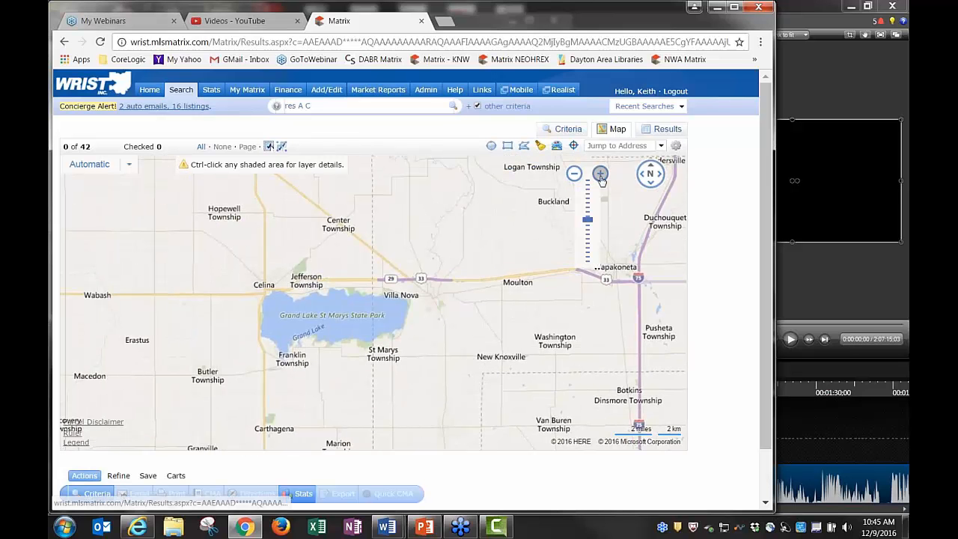
pyautogui.click(600, 175)
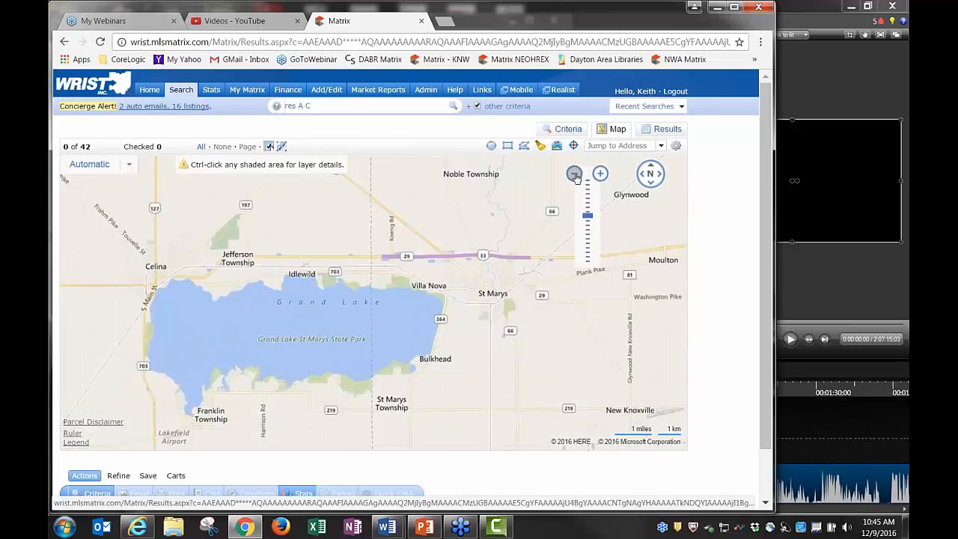
pyautogui.click(575, 175)
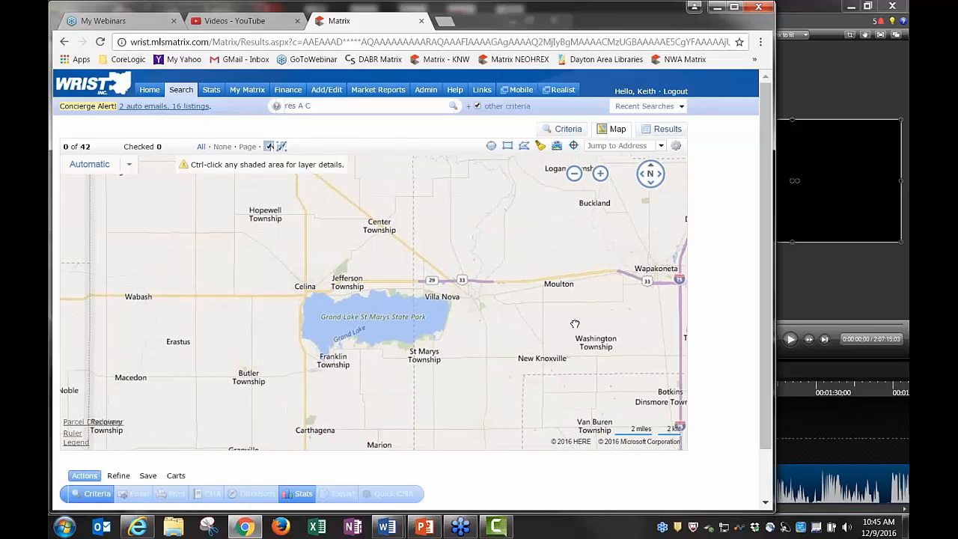
pyautogui.moveTo(575, 324); pyautogui.dragTo(560, 324)
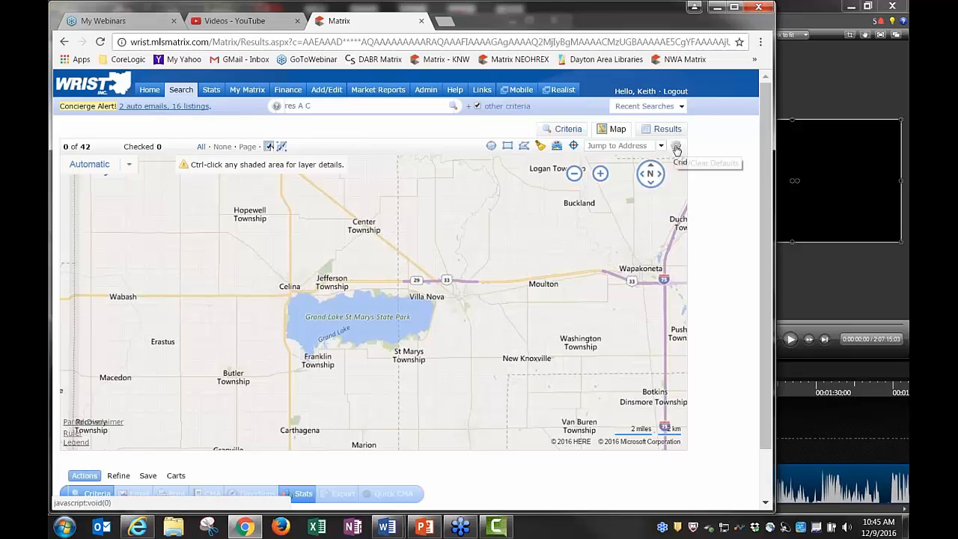
# Restore the system default map view spanning Indianapolis to Columbus with all 42 listings
pyautogui.click(676, 147)
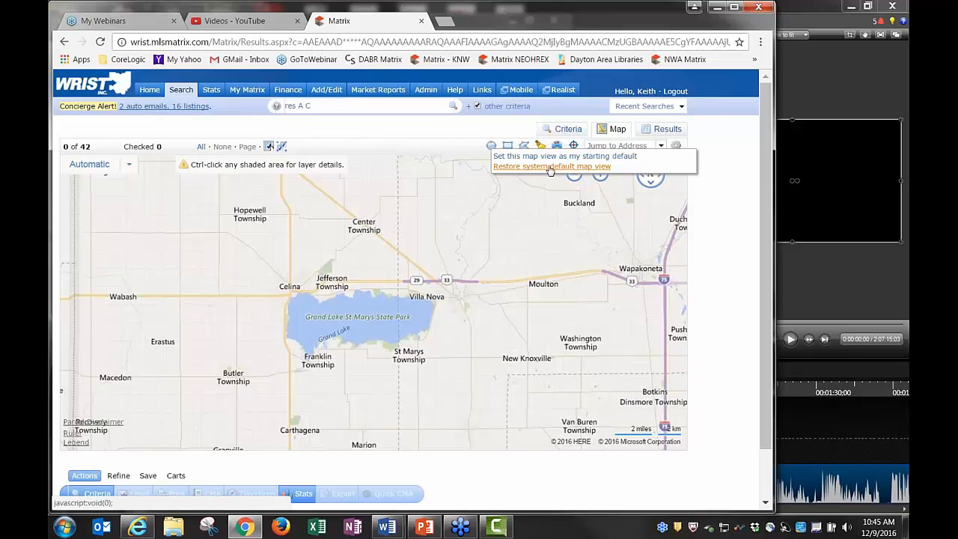
pyautogui.click(551, 167)
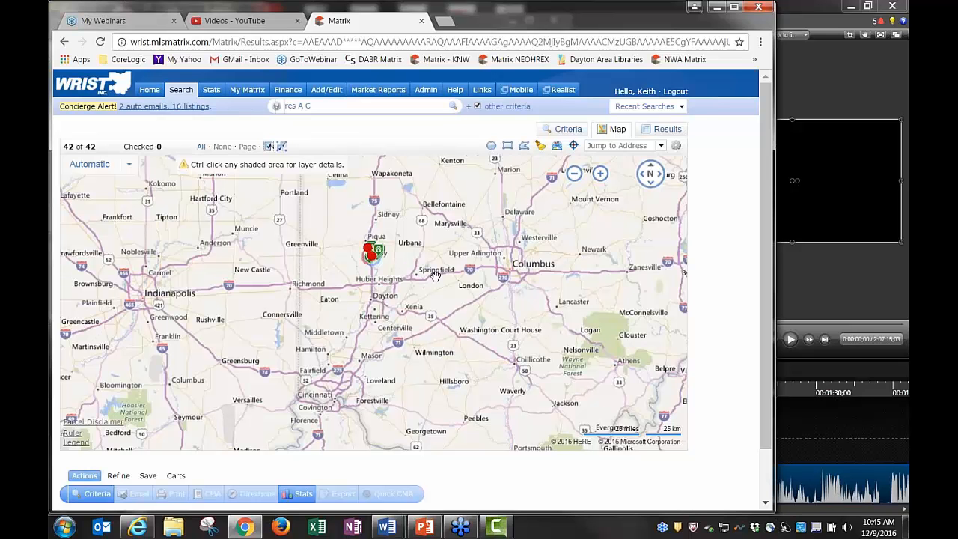
# Zoom in and centre the map on the Troy search circle between Piqua and Tipp City
pyautogui.click(601, 173)
pyautogui.click(600, 173)
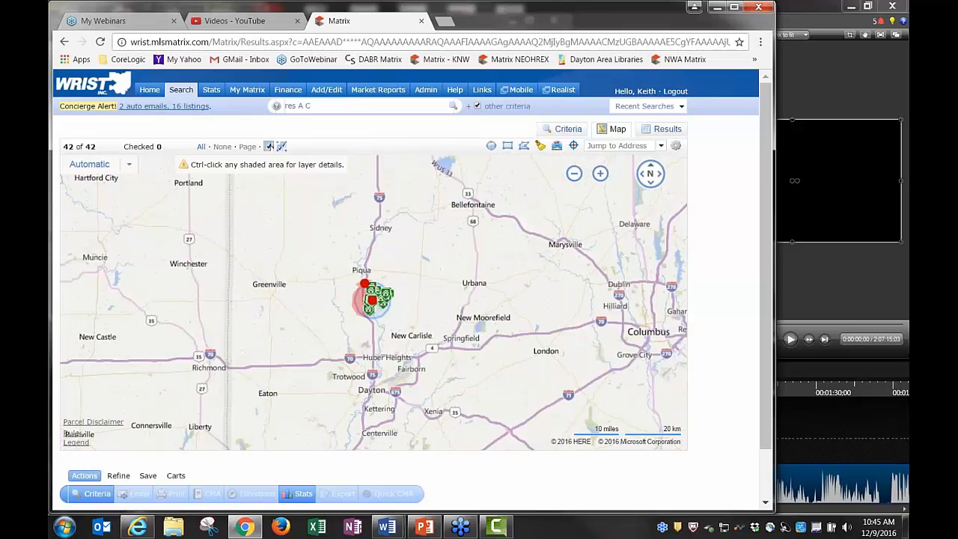
pyautogui.click(601, 174)
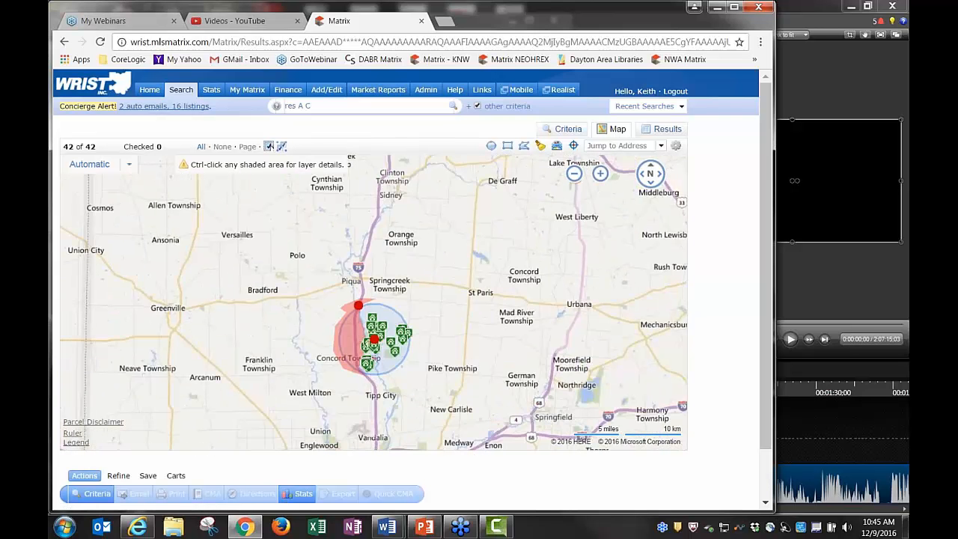
pyautogui.moveTo(550, 329); pyautogui.dragTo(531, 268)
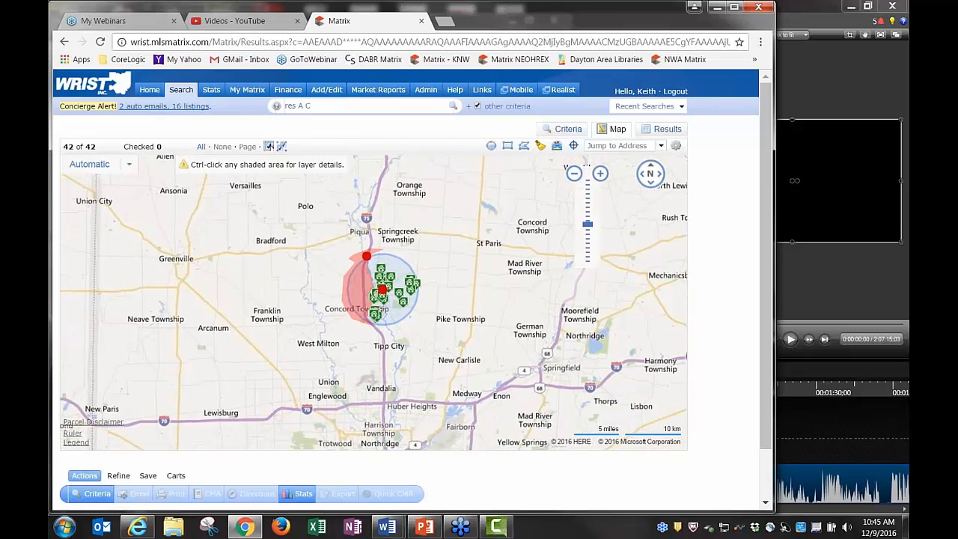
pyautogui.moveTo(534, 226)
pyautogui.mouseDown()
pyautogui.moveTo(484, 265)
pyautogui.moveTo(547, 234)
pyautogui.mouseUp()
pyautogui.click(600, 173)
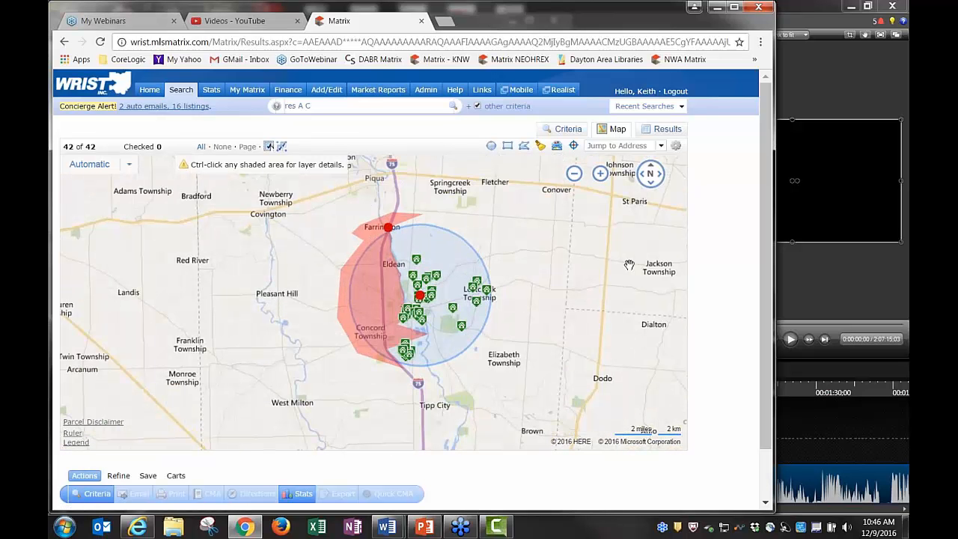
pyautogui.click(661, 145)
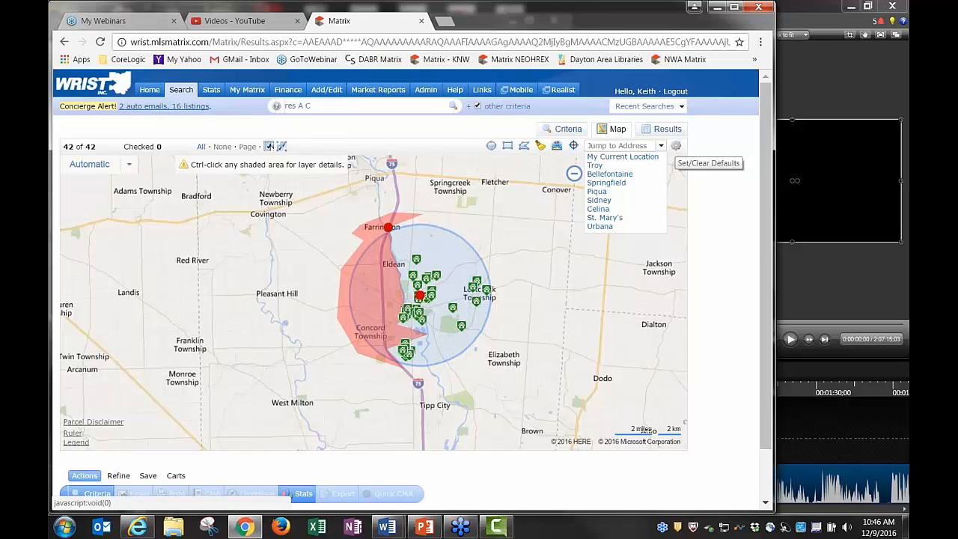
pyautogui.click(720, 145)
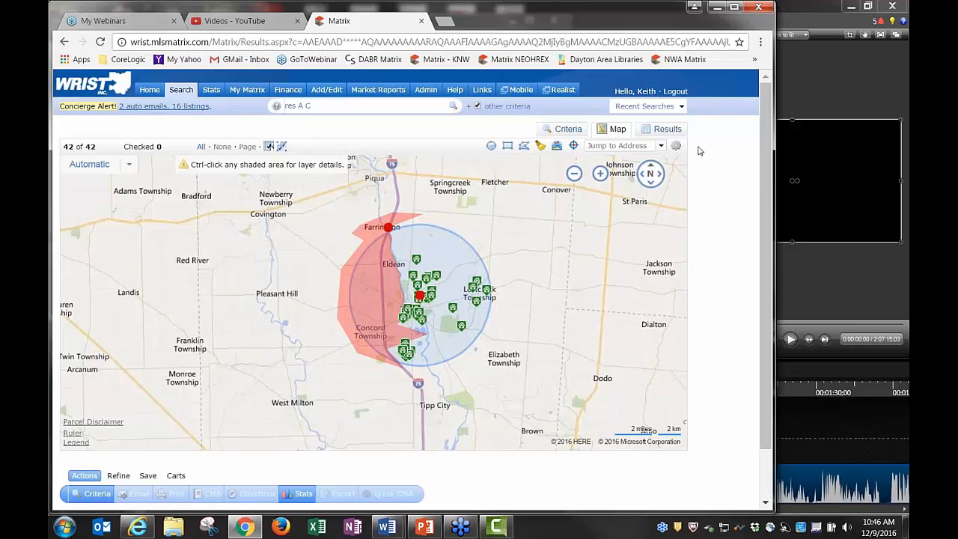
# Go to the Home page and move the Search panel to the top of the middle column
pyautogui.click(567, 129)
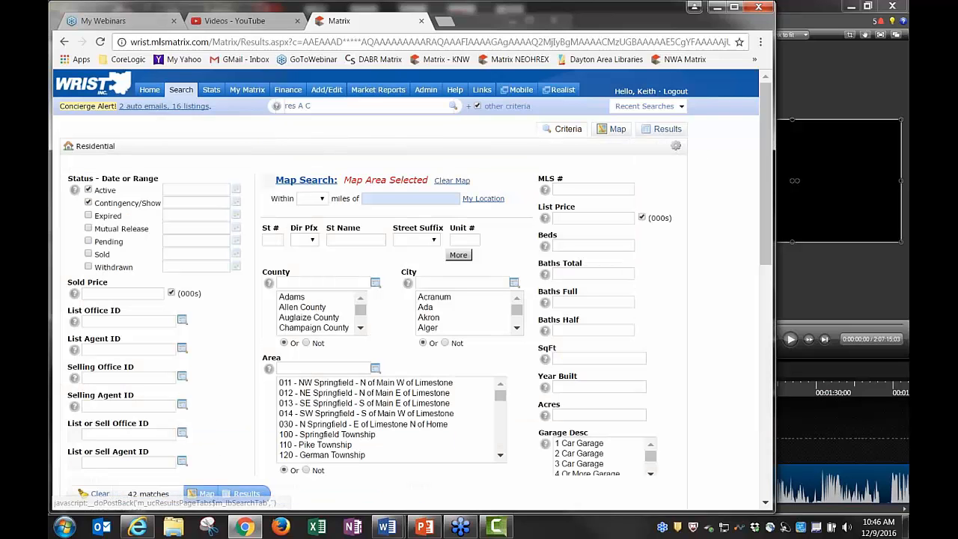
pyautogui.click(152, 91)
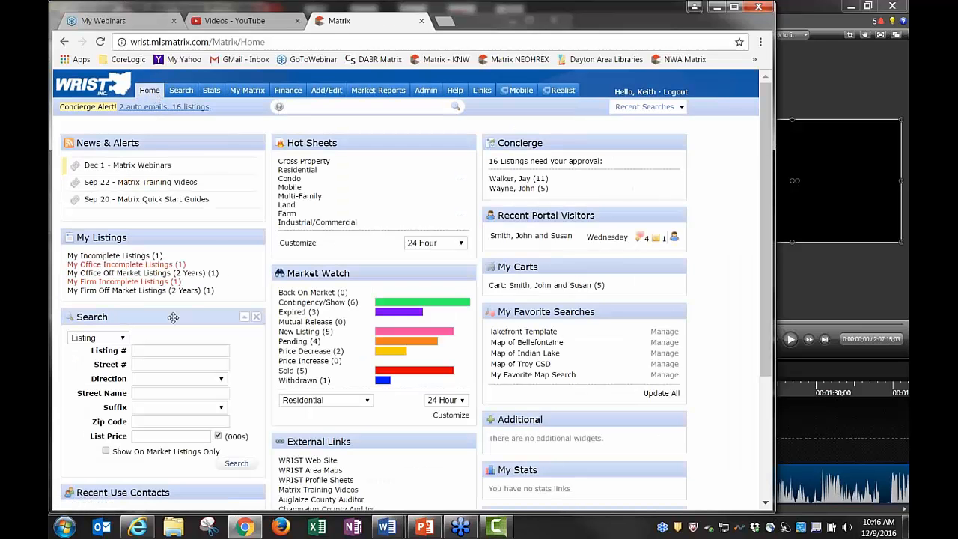
pyautogui.moveTo(210, 317); pyautogui.dragTo(345, 147)
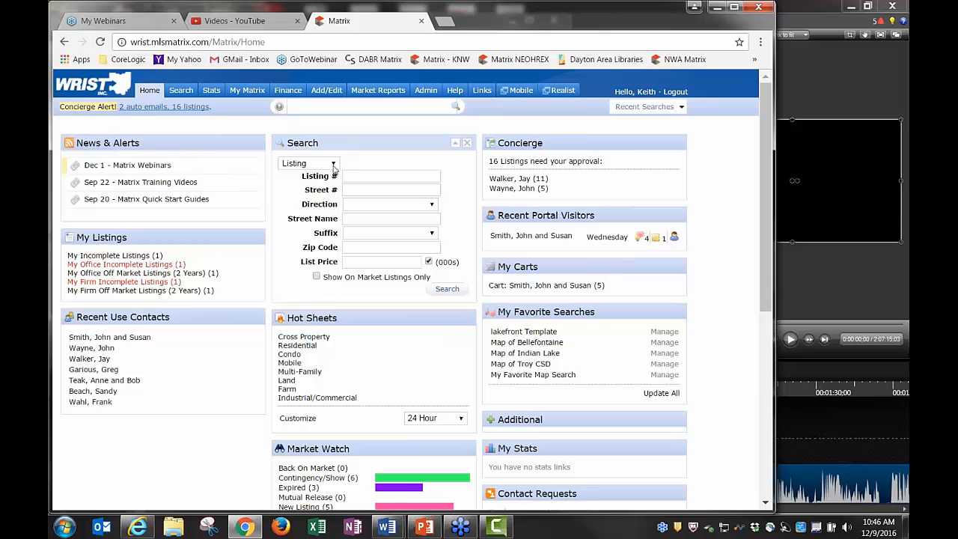
# Preview the quick search's Open House fields, then switch it back to Listing
pyautogui.click(355, 176)
pyautogui.click(334, 164)
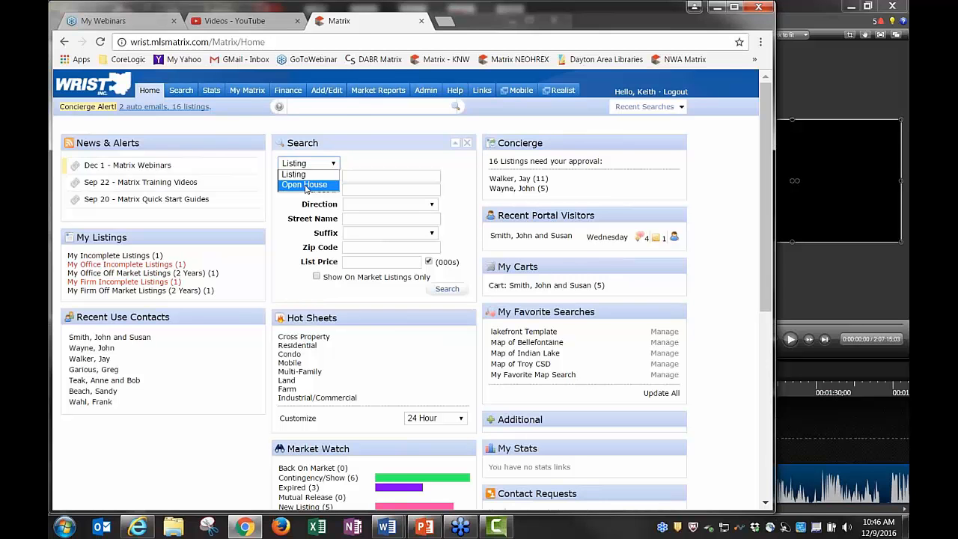
pyautogui.click(306, 184)
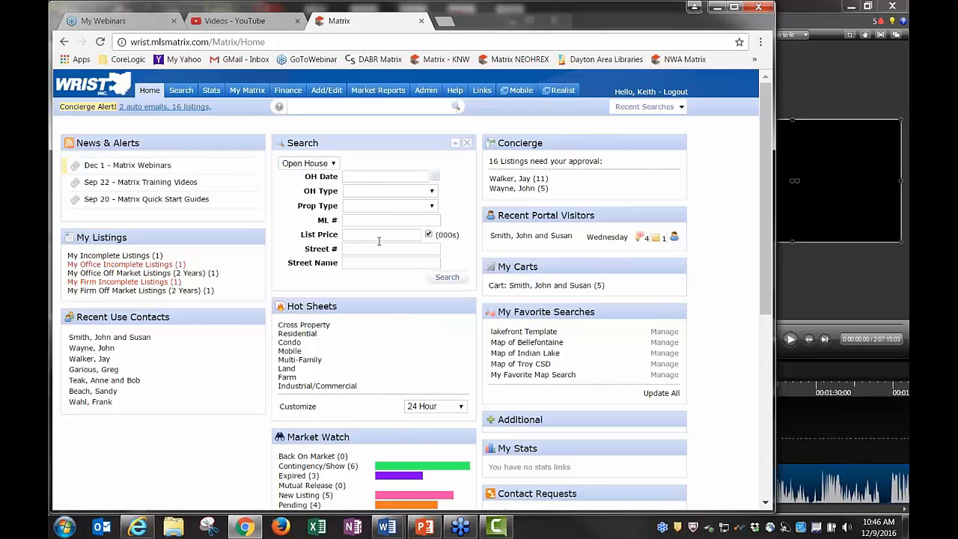
pyautogui.click(376, 236)
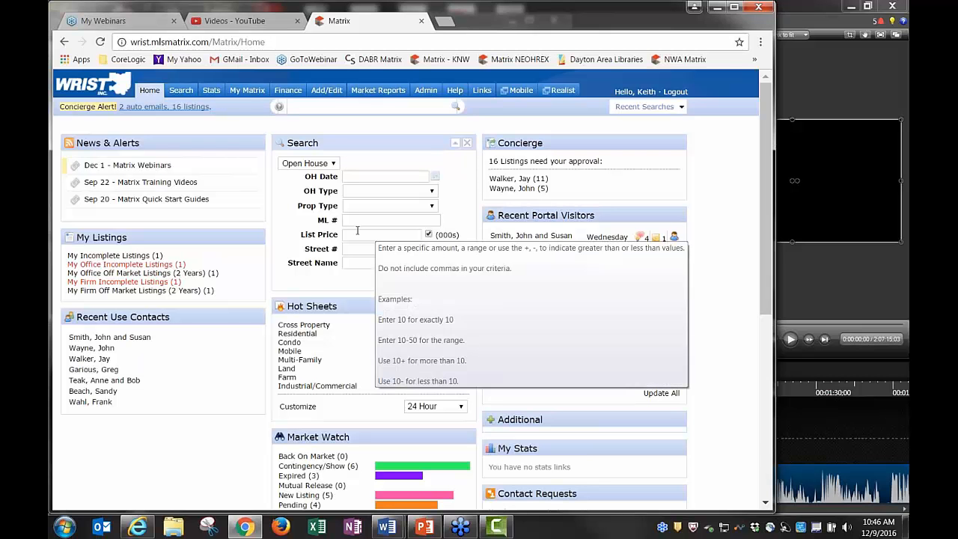
pyautogui.click(330, 164)
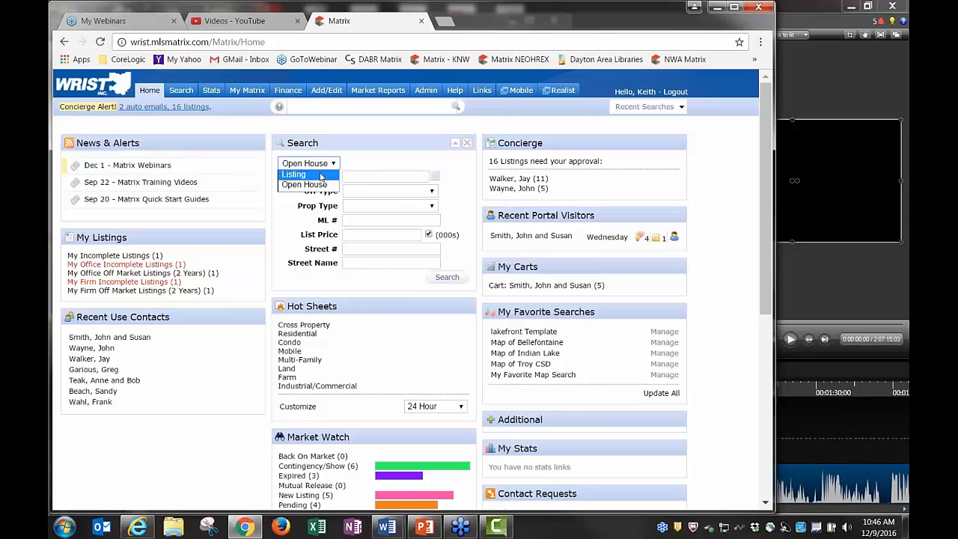
pyautogui.click(322, 175)
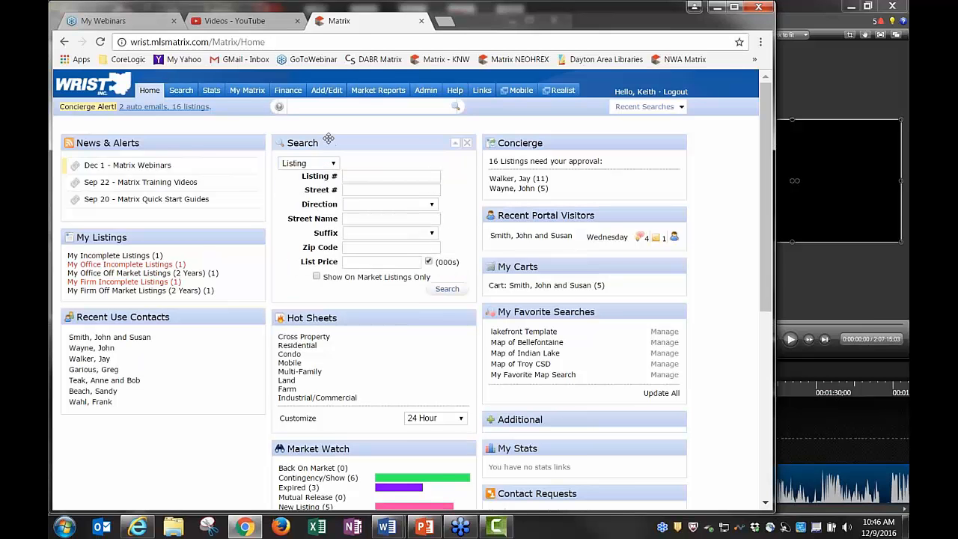
# Search the speed bar for MLS number 400123, then 400123 and 400125 together
pyautogui.click(317, 108)
pyautogui.write('400123')
pyautogui.press('Return')
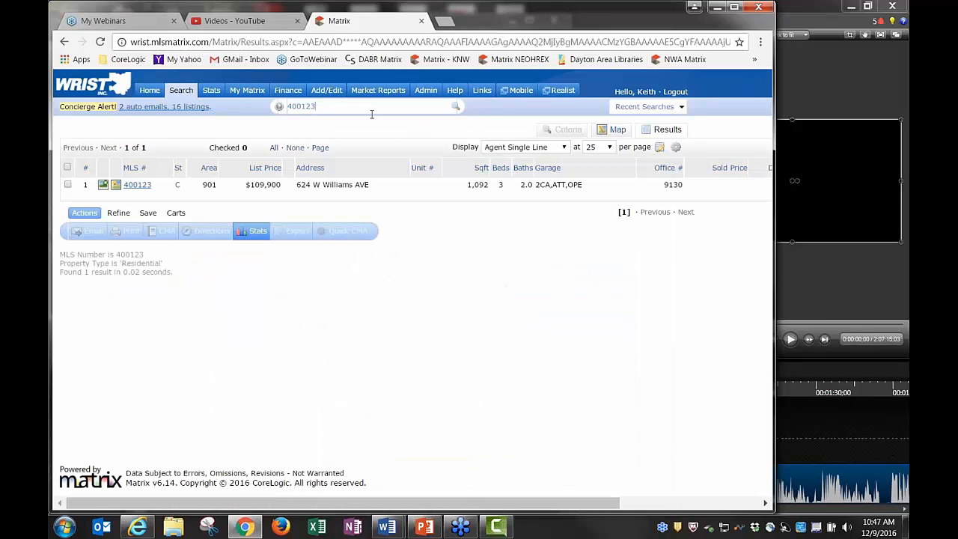
pyautogui.write('400')
pyautogui.write('125')
pyautogui.press('Return')
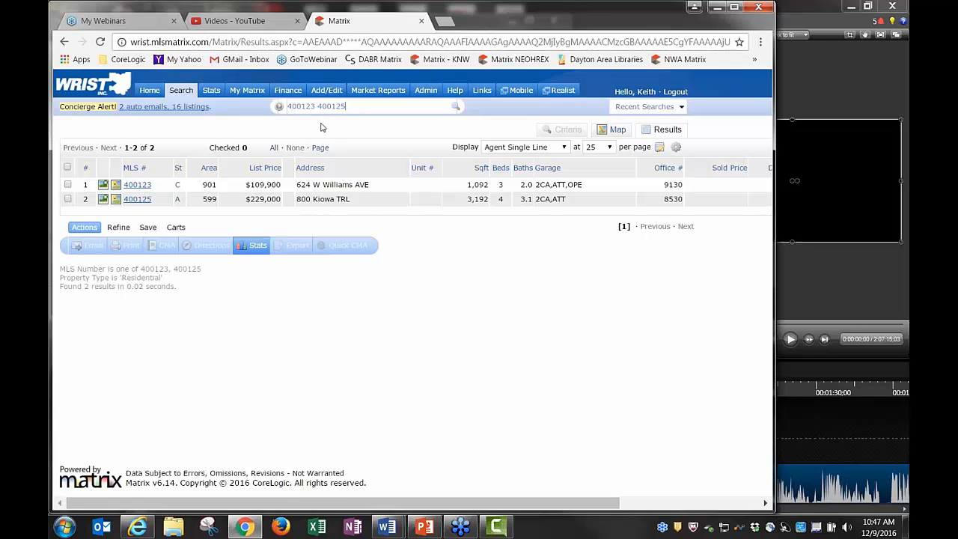
pyautogui.press('Return')
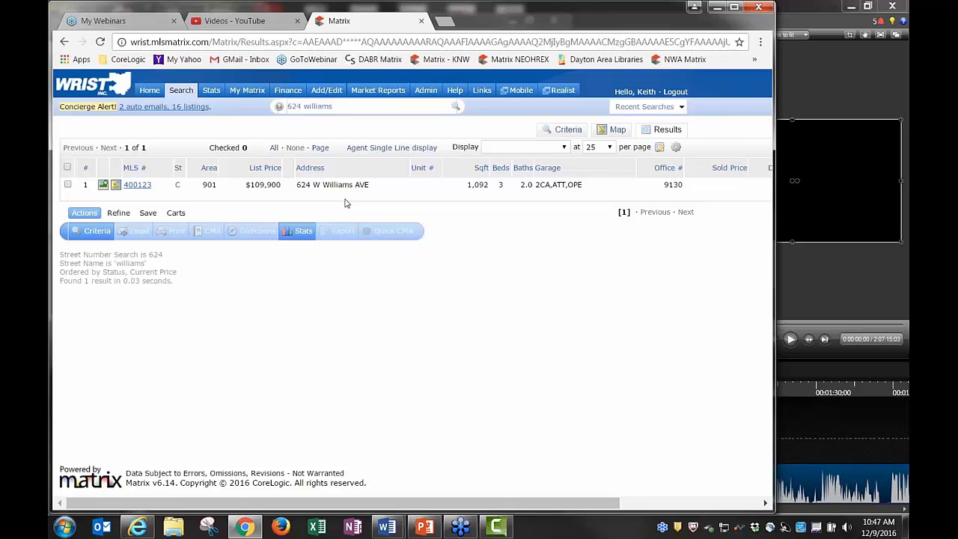
pyautogui.hotkey('ctrl', 'Left')
pyautogui.press('BackSpace')
pyautogui.press('BackSpace')
pyautogui.press('BackSpace')
pyautogui.press('BackSpace')
# Run the 'williams' street search and scroll through its 138 results
pyautogui.press('Return')
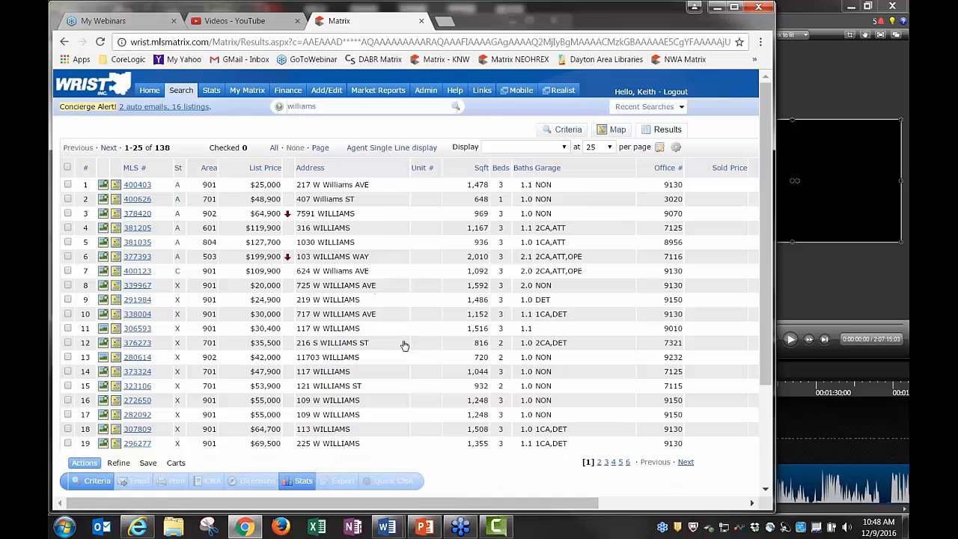
pyautogui.scroll(-1, 404, 345)
pyautogui.scroll(-2, 404, 345)
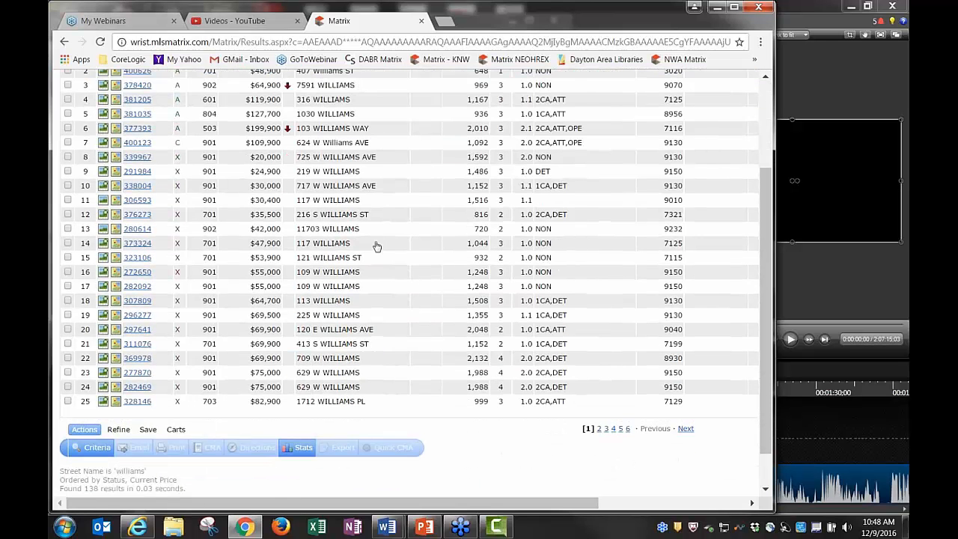
pyautogui.scroll(-2, 394, 331)
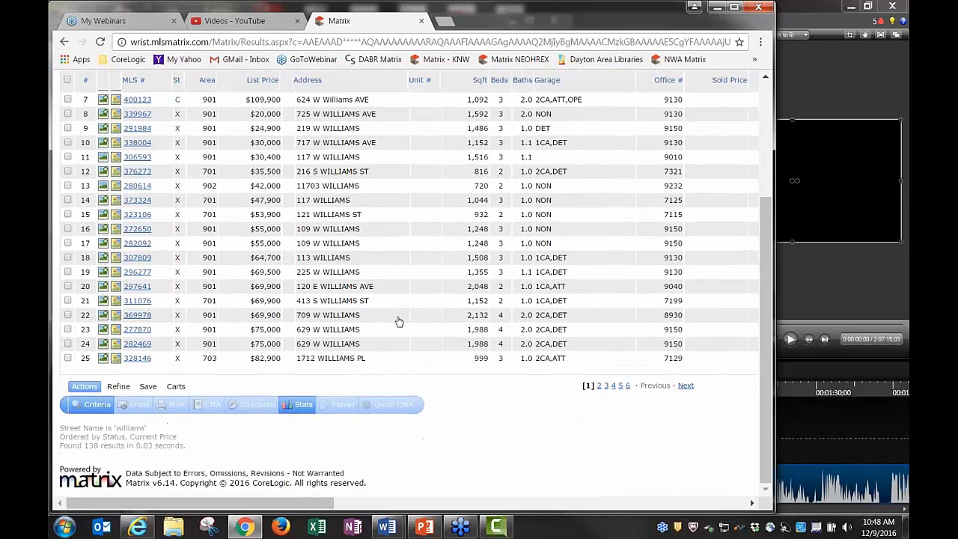
pyautogui.scroll(4, 400, 324)
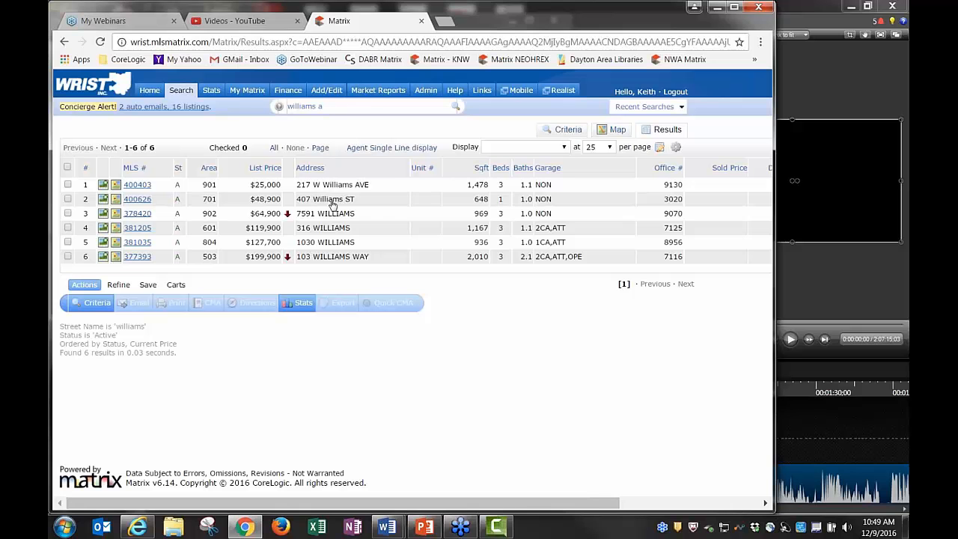
# Widen the Williams search to active, contingent and pending listings, first as 'williams a c p', then as 'a c p williams'
pyautogui.write('c p')
pyautogui.press('Return')
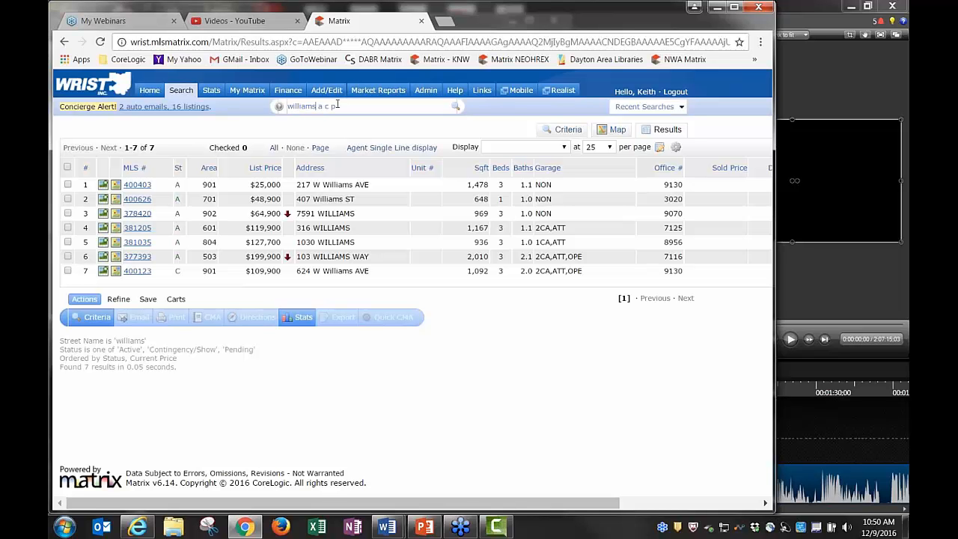
pyautogui.press('BackSpace')
pyautogui.press('BackSpace')
pyautogui.press('BackSpace')
pyautogui.press('BackSpace')
pyautogui.press('BackSpace')
pyautogui.press('BackSpace')
pyautogui.press('BackSpace')
pyautogui.press('BackSpace')
pyautogui.write('williams')
pyautogui.press('Return')
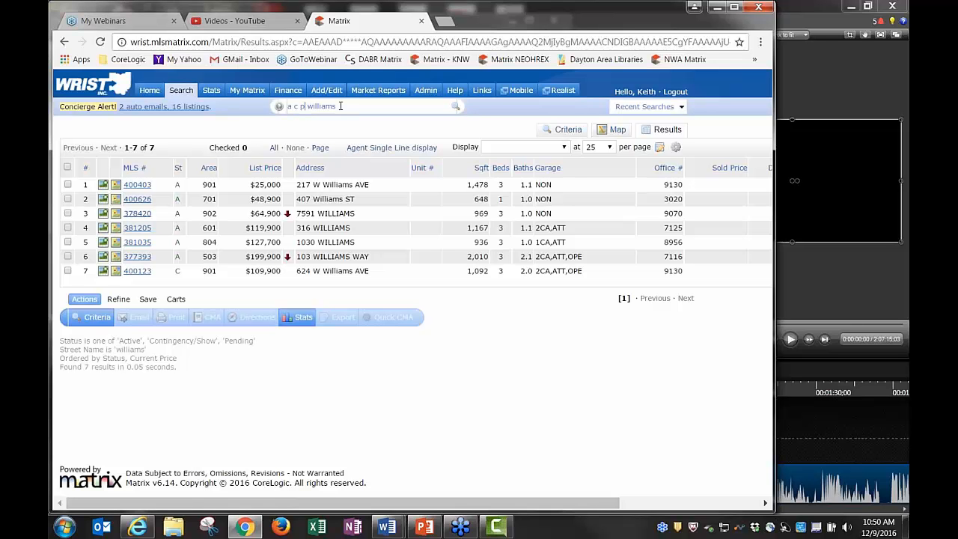
pyautogui.press('BackSpace')
pyautogui.press('BackSpace')
pyautogui.press('BackSpace')
pyautogui.press('BackSpace')
pyautogui.press('BackSpace')
pyautogui.write('c a p')
# Try the reordered queries 'c a p williams' and 'c williams a p' in the speed bar
pyautogui.press('Return')
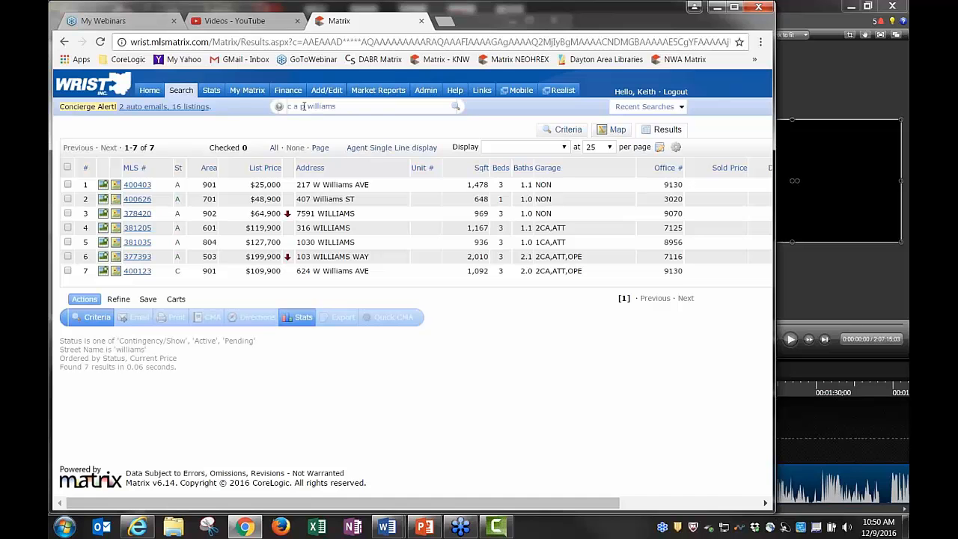
pyautogui.press('BackSpace')
pyautogui.press('BackSpace')
pyautogui.press('BackSpace')
pyautogui.press('BackSpace')
pyautogui.click(367, 112)
pyautogui.write('a p')
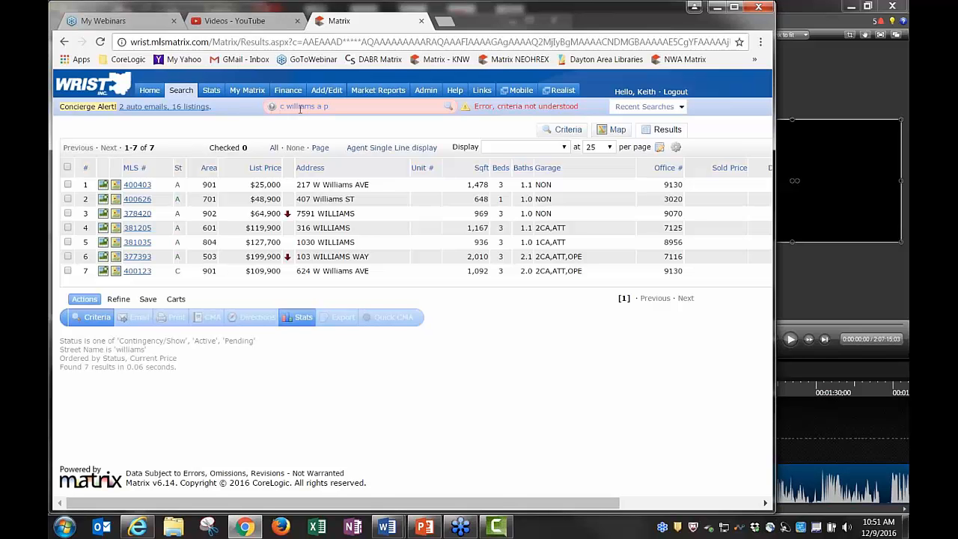
pyautogui.press('BackSpace')
pyautogui.press('BackSpace')
pyautogui.press('BackSpace')
pyautogui.press('BackSpace')
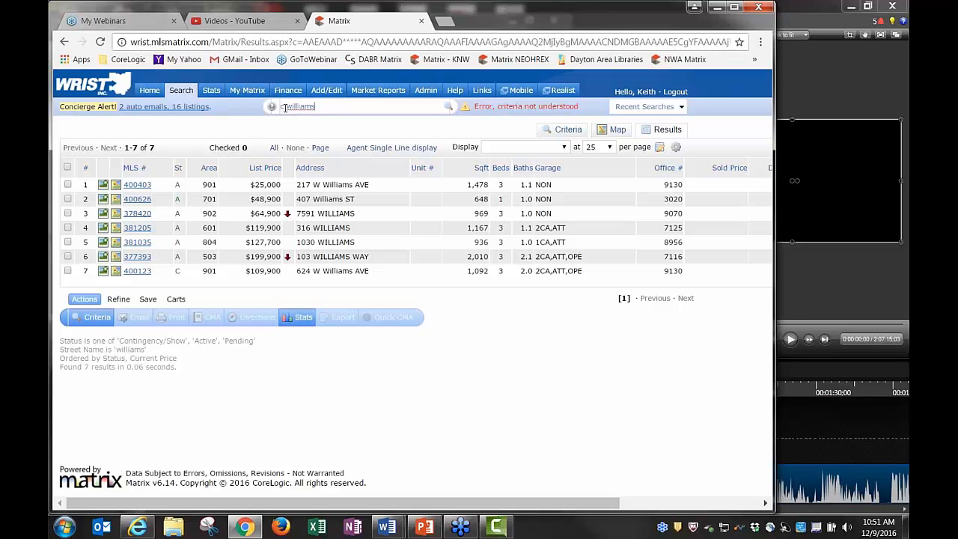
# Search 'williams maple', which finds nothing, then trim the query back to plain 'williams'
pyautogui.click(288, 107)
pyautogui.press('BackSpace')
pyautogui.press('BackSpace')
pyautogui.write('maple')
pyautogui.press('Return')
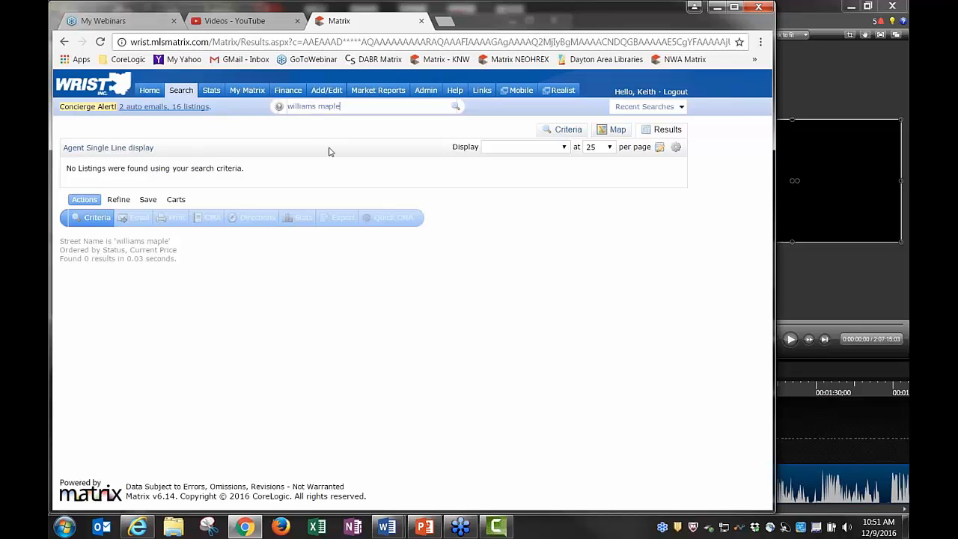
pyautogui.press('BackSpace')
pyautogui.press('BackSpace')
pyautogui.press('BackSpace')
pyautogui.press('BackSpace')
pyautogui.press('BackSpace')
pyautogui.press('BackSpace')
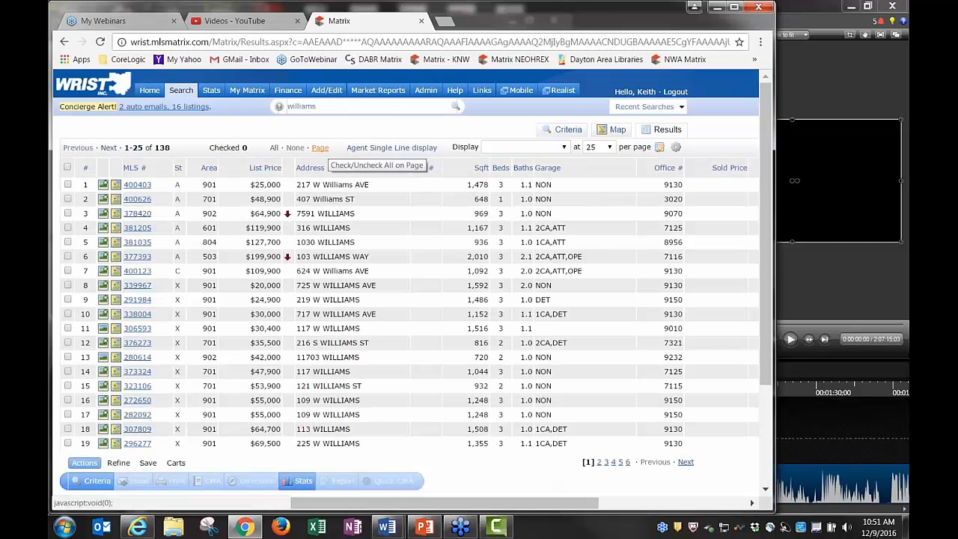
# Stop briefly on the Residential search form (2012 matches), then go back to Home
pyautogui.moveTo(181, 91)
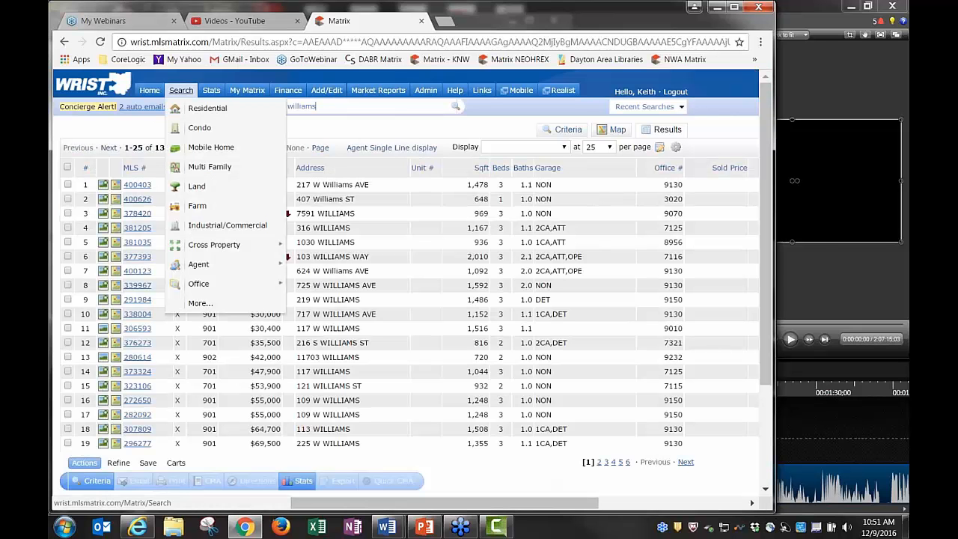
pyautogui.click(196, 112)
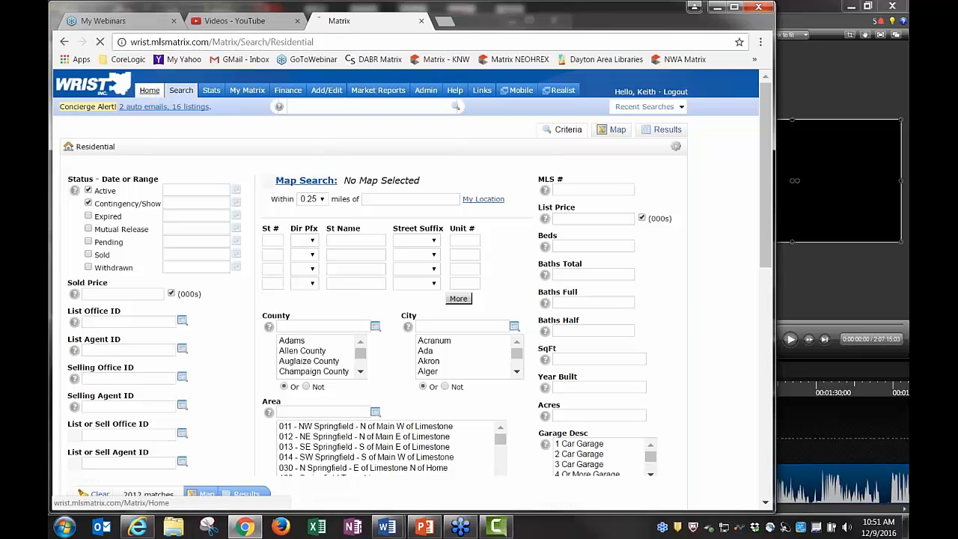
pyautogui.click(150, 90)
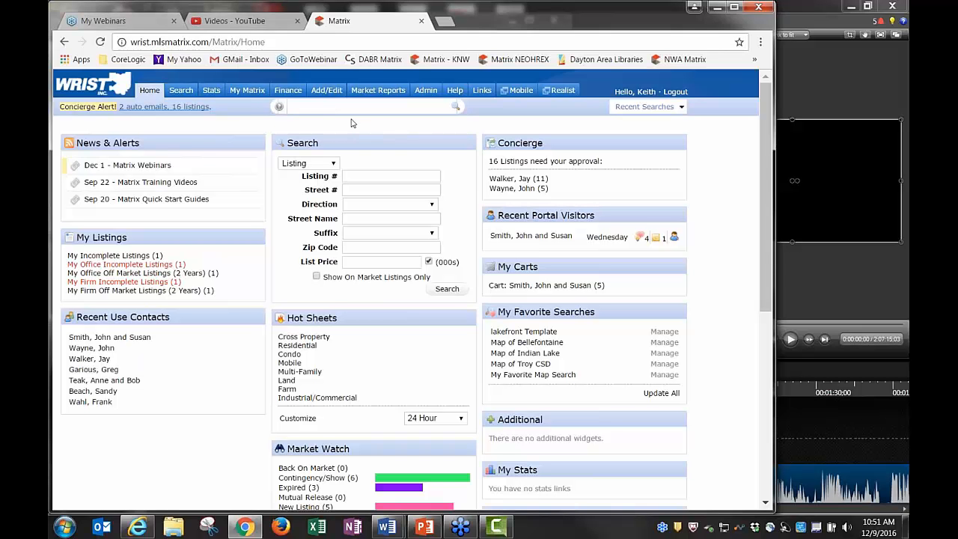
# Build the query 'a res 45373' after trying condo, Troy and area codes 701–703
pyautogui.write('a res')
pyautogui.press('BackSpace')
pyautogui.press('BackSpace')
pyautogui.write('cnd')
pyautogui.press('BackSpace')
pyautogui.press('BackSpace')
pyautogui.press('BackSpace')
pyautogui.write('res troy')
pyautogui.press('BackSpace')
pyautogui.press('BackSpace')
pyautogui.press('BackSpace')
pyautogui.press('BackSpace')
pyautogui.press('BackSpace')
pyautogui.write('701 702 703')
pyautogui.press('BackSpace')
pyautogui.press('BackSpace')
pyautogui.press('BackSpace')
pyautogui.press('BackSpace')
pyautogui.press('BackSpace')
pyautogui.press('BackSpace')
pyautogui.press('BackSpace')
pyautogui.press('BackSpace')
pyautogui.press('BackSpace')
pyautogui.press('BackSpace')
pyautogui.press('BackSpace')
pyautogui.write('45373')
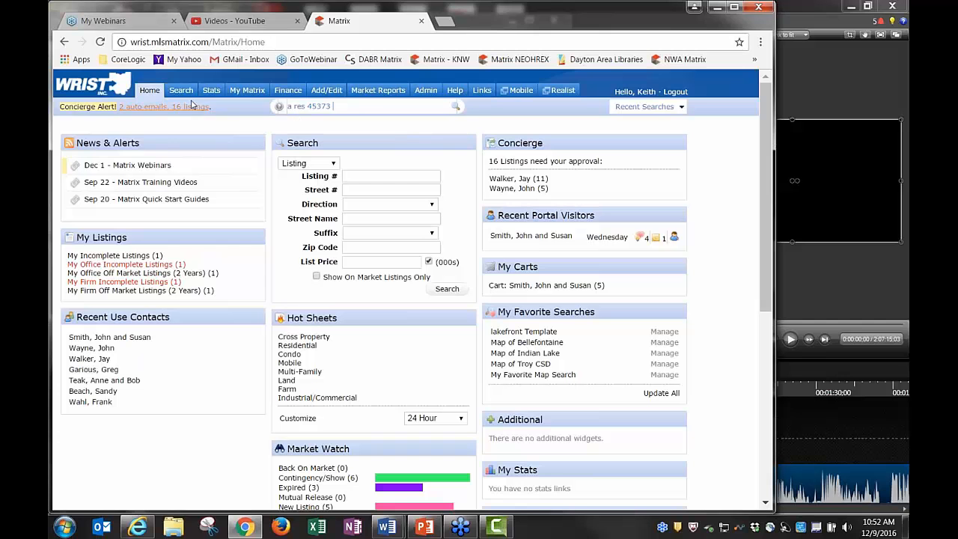
# Add zip 45377, a $100-200 price range (fixing typos), 3+ beds and 2+ baths
pyautogui.moveTo(180, 90)
pyautogui.write('45377')
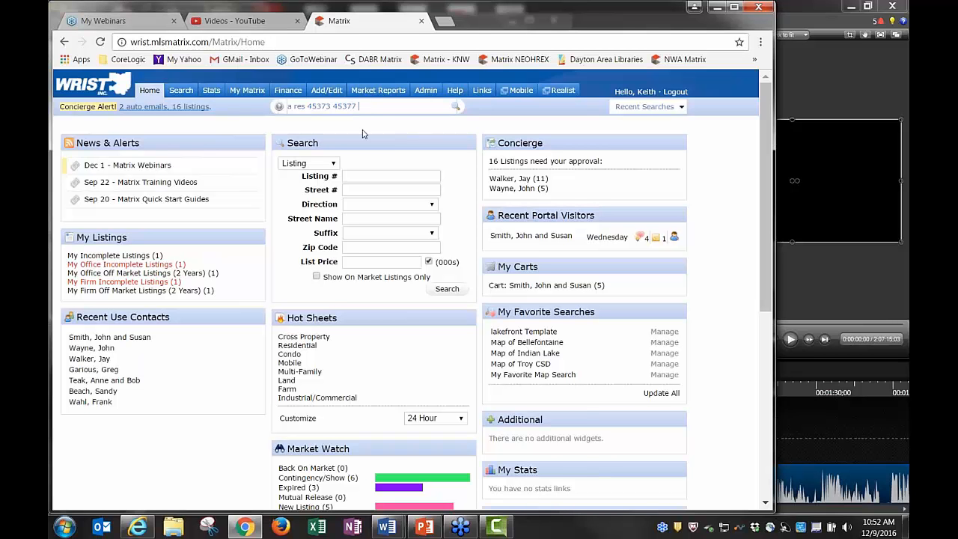
pyautogui.write(' $100-200')
pyautogui.press('BackSpace')
pyautogui.press('BackSpace')
pyautogui.press('BackSpace')
pyautogui.write('_')
pyautogui.write('+')
pyautogui.press('BackSpace')
pyautogui.write('-')
pyautogui.write('000')
pyautogui.press('BackSpace')
pyautogui.press('BackSpace')
pyautogui.press('BackSpace')
pyautogui.write('-200 3+ 2+')
# Run the speed-bar search for 28 results and page ahead to listings 26–28
pyautogui.press('Return')
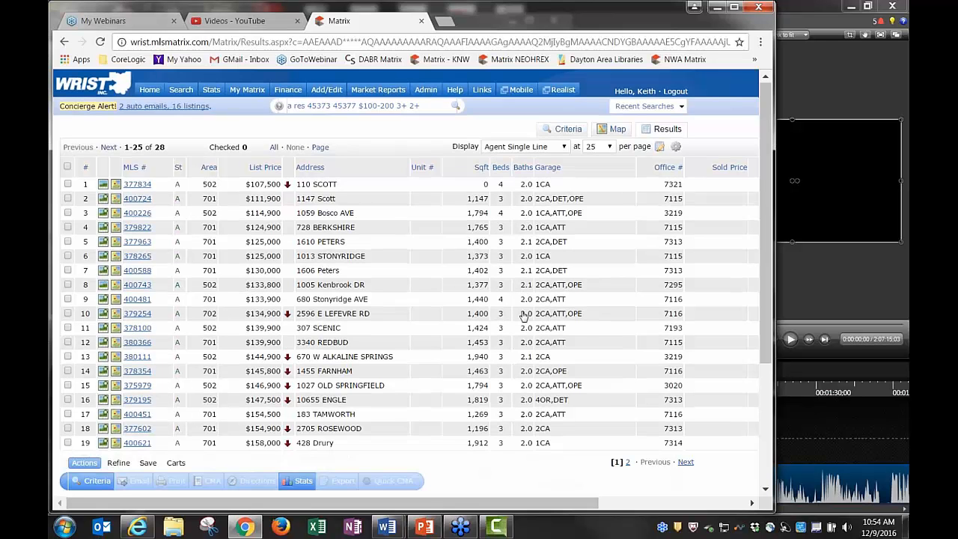
pyautogui.scroll(-3, 524, 317)
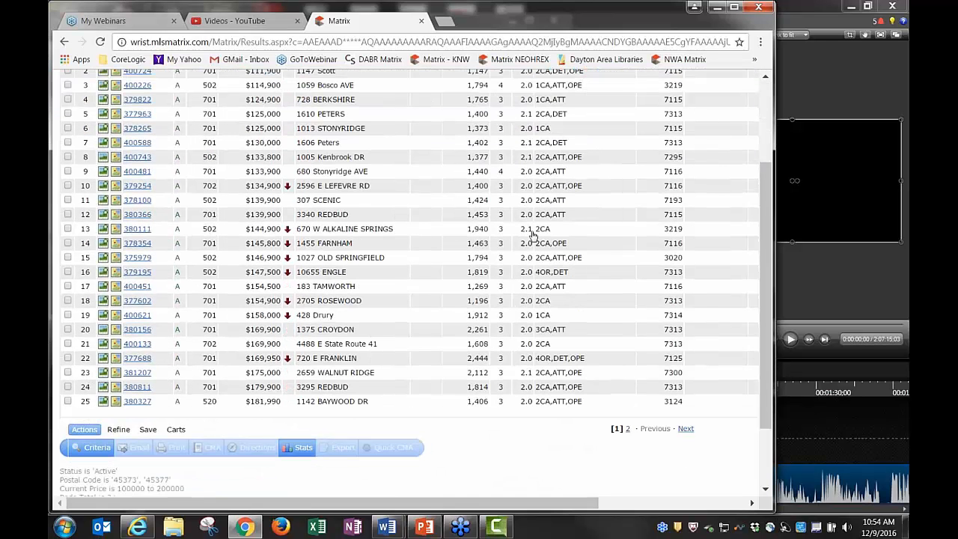
pyautogui.scroll(3, 555, 356)
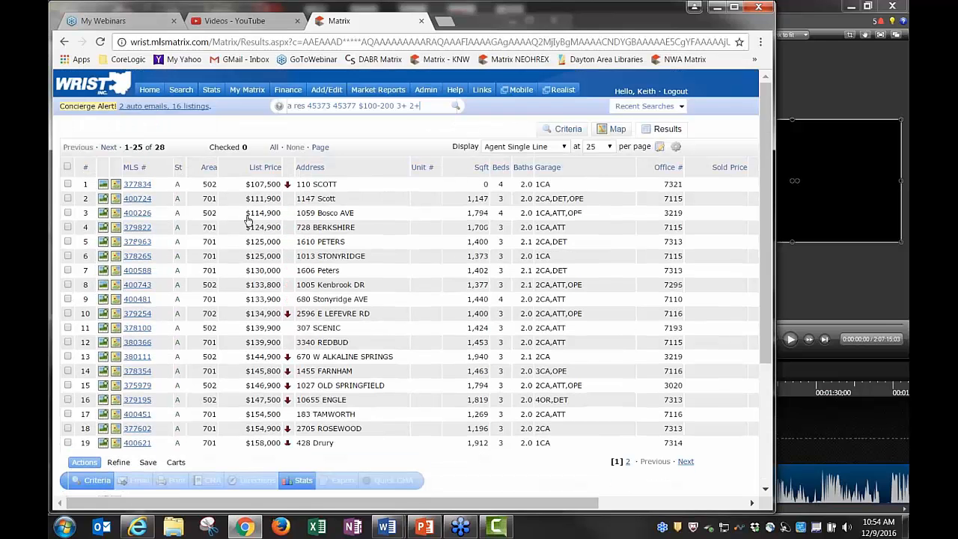
pyautogui.click(108, 147)
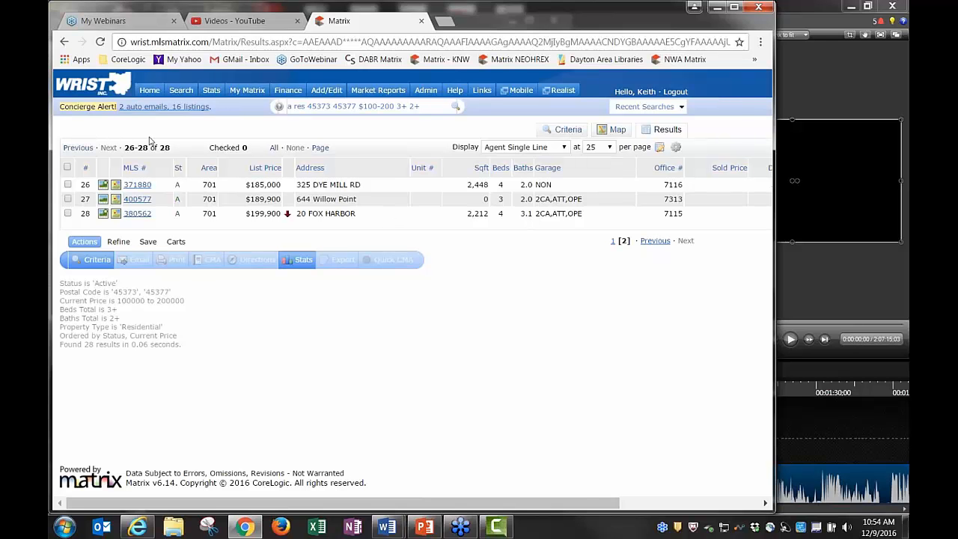
# Back on page one, append '2000-3000 sqft' to the query and rerun it for 5 listings
pyautogui.click(78, 147)
pyautogui.click(440, 106)
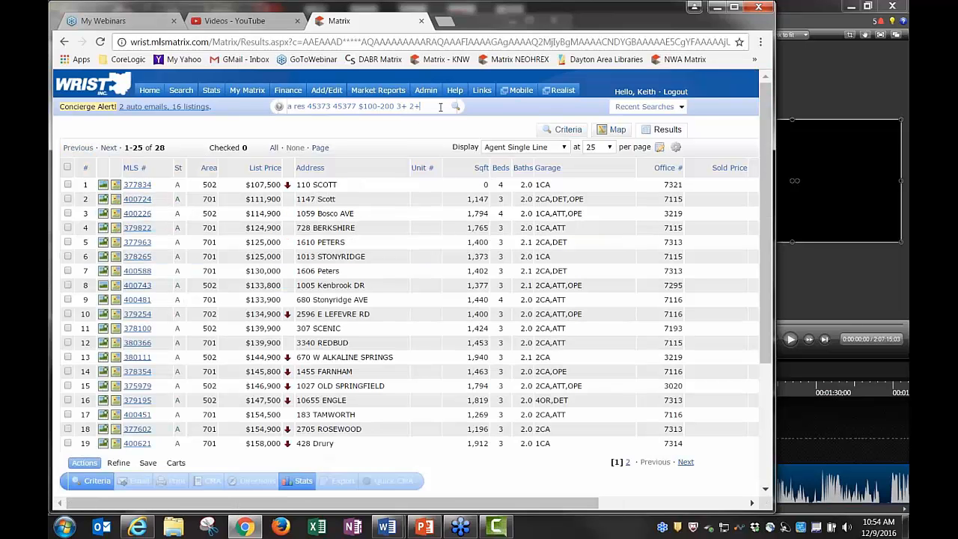
pyautogui.write('200-3000')
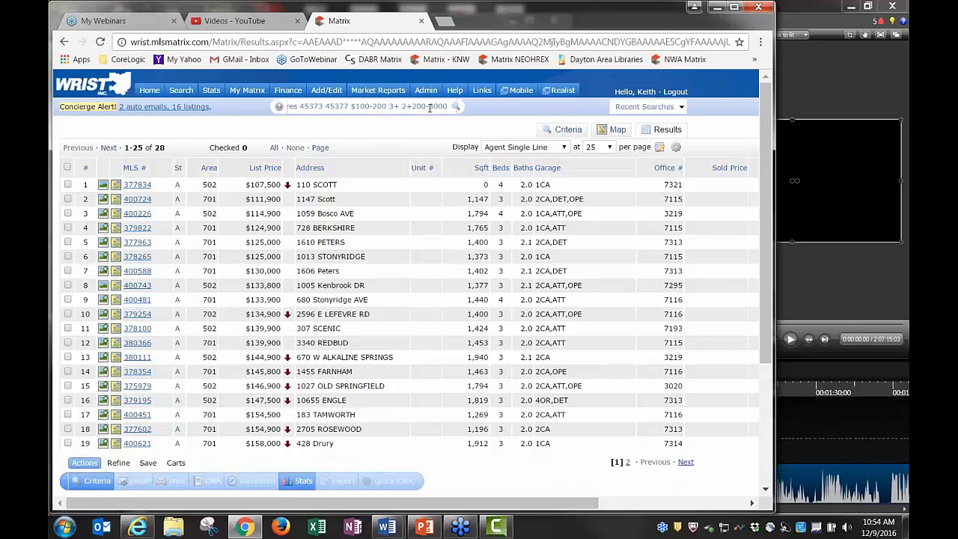
pyautogui.click(426, 107)
pyautogui.write('0')
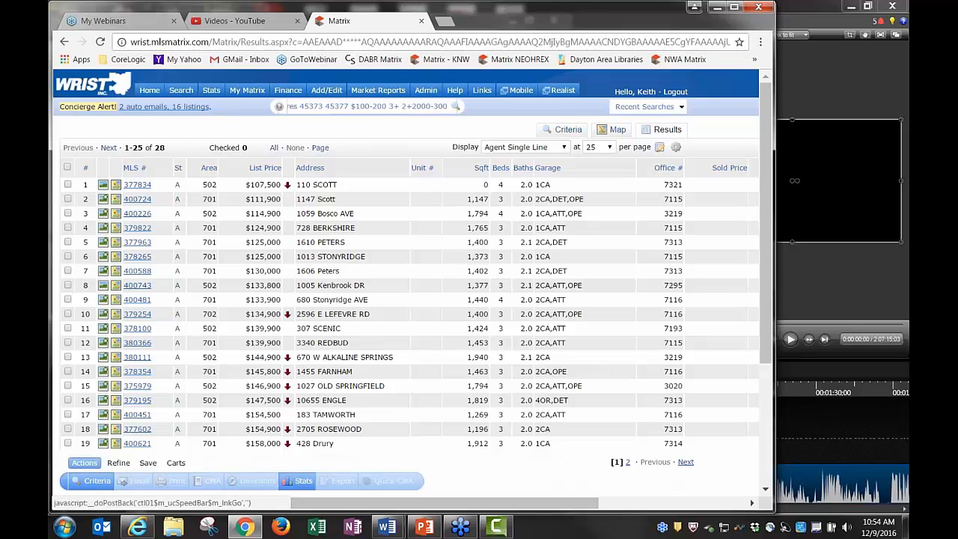
pyautogui.click(456, 107)
pyautogui.click(410, 106)
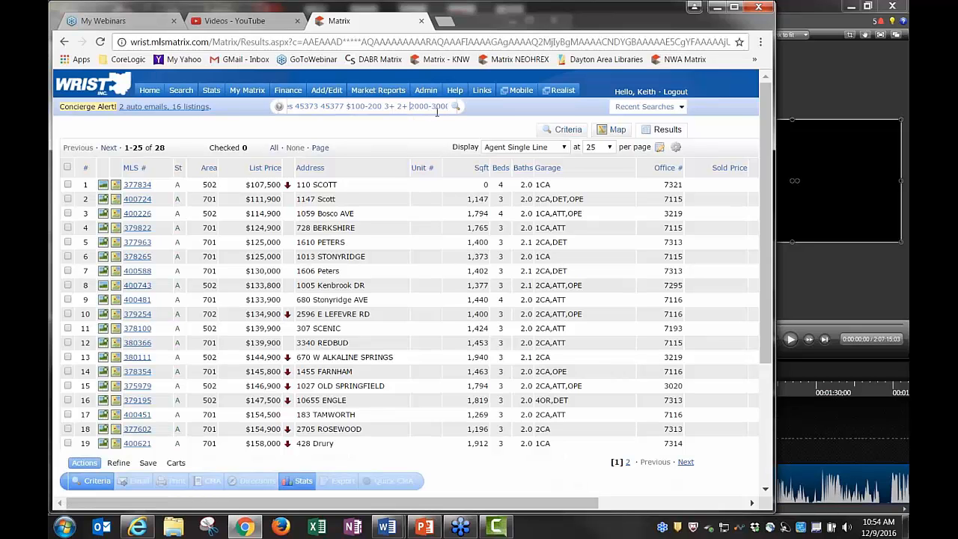
pyautogui.press('Right')
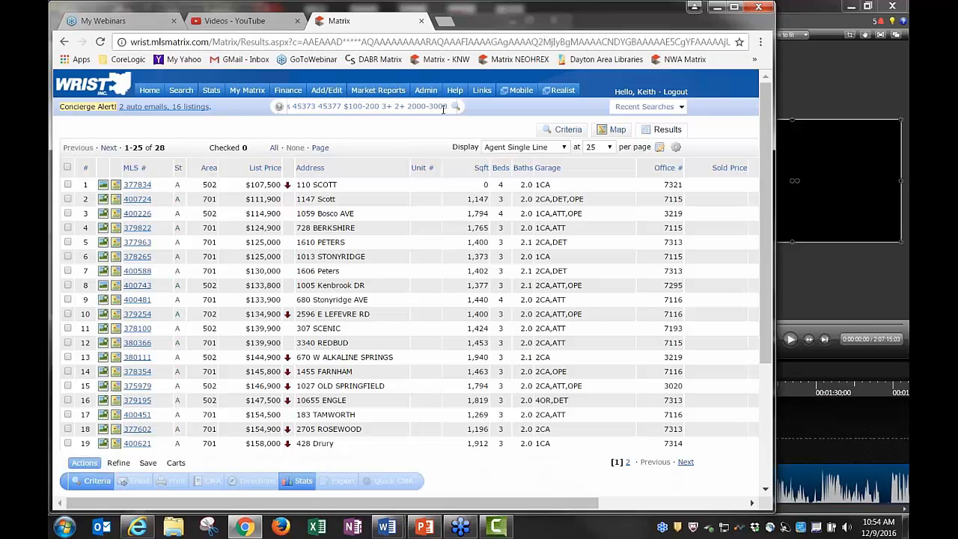
pyautogui.press('End')
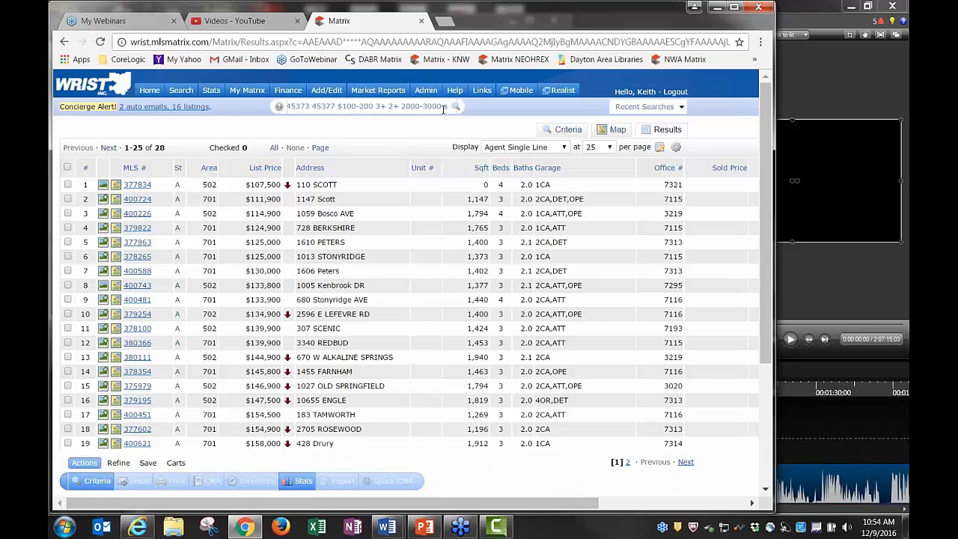
pyautogui.write('sqft')
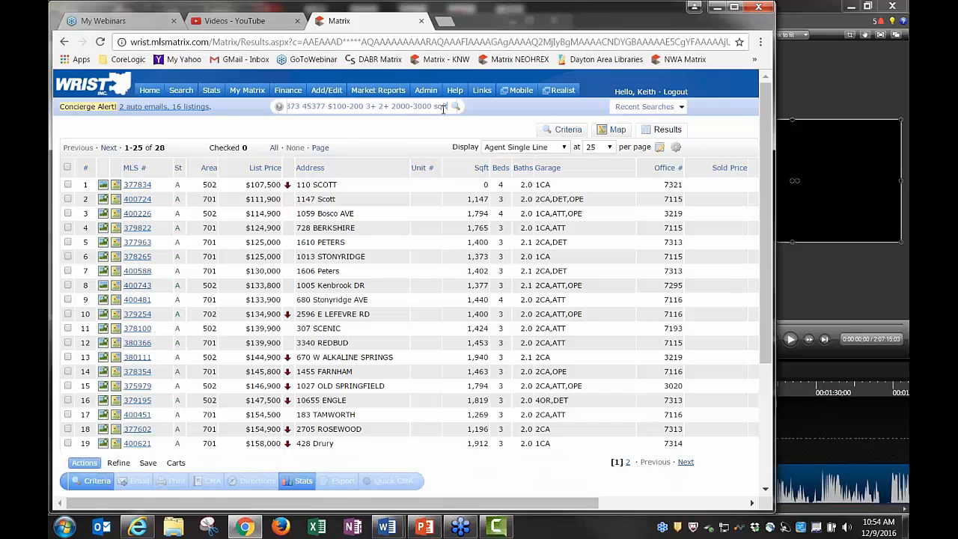
pyautogui.press('Return')
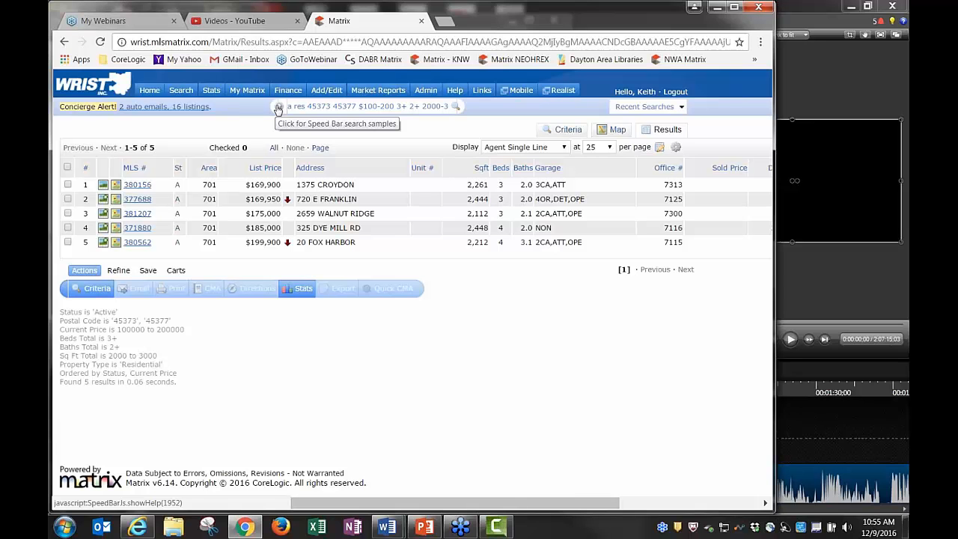
pyautogui.click(278, 109)
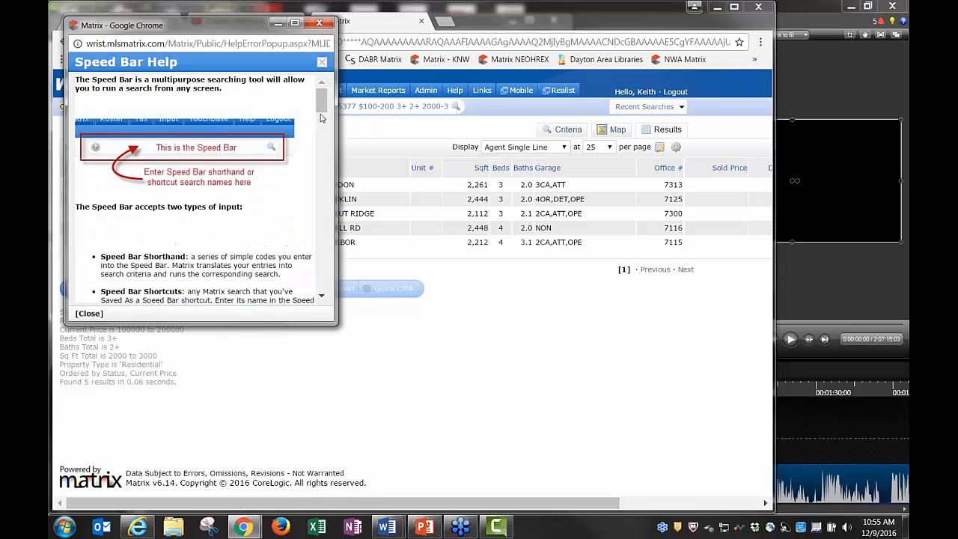
pyautogui.moveTo(322, 94)
pyautogui.mouseDown()
pyautogui.moveTo(347, 245)
pyautogui.moveTo(337, 90)
pyautogui.mouseUp()
pyautogui.click(320, 24)
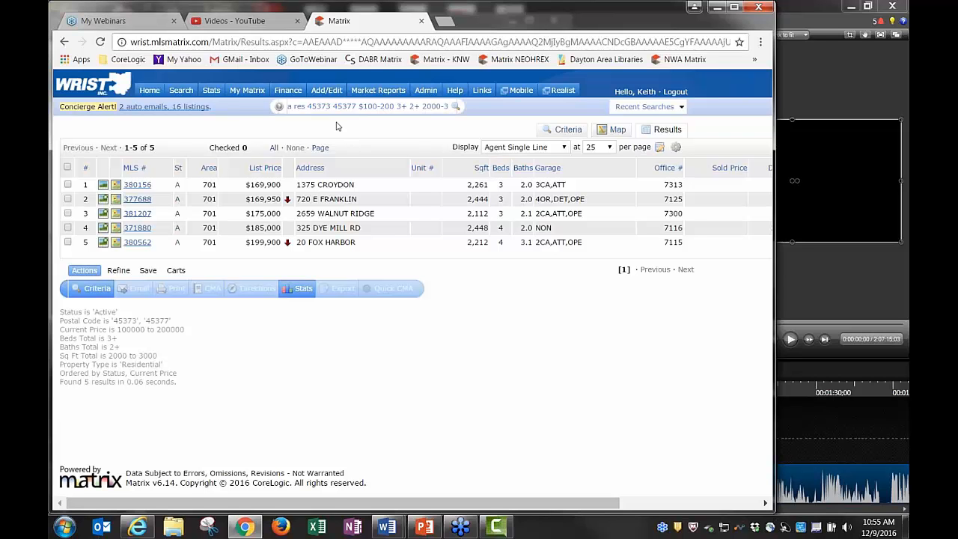
# Run an agent last-name search, open one agent's record, and show their 50 active listings
pyautogui.press('Delete')
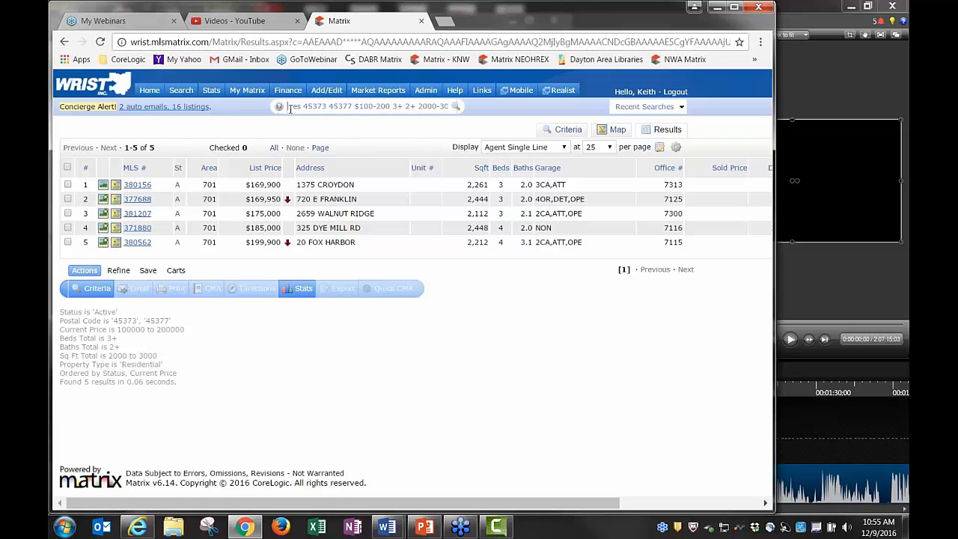
pyautogui.press('Delete')
pyautogui.press('Delete')
pyautogui.press('Delete')
pyautogui.press('Delete')
pyautogui.press('Delete')
pyautogui.press('Delete')
pyautogui.press('Delete')
pyautogui.press('Delete')
pyautogui.press('Delete')
pyautogui.press('Delete')
pyautogui.press('Delete')
pyautogui.press('Delete')
pyautogui.press('Delete')
pyautogui.press('Delete')
pyautogui.press('Delete')
pyautogui.press('Delete')
pyautogui.press('Delete')
pyautogui.press('Delete')
pyautogui.press('Delete')
pyautogui.press('Delete')
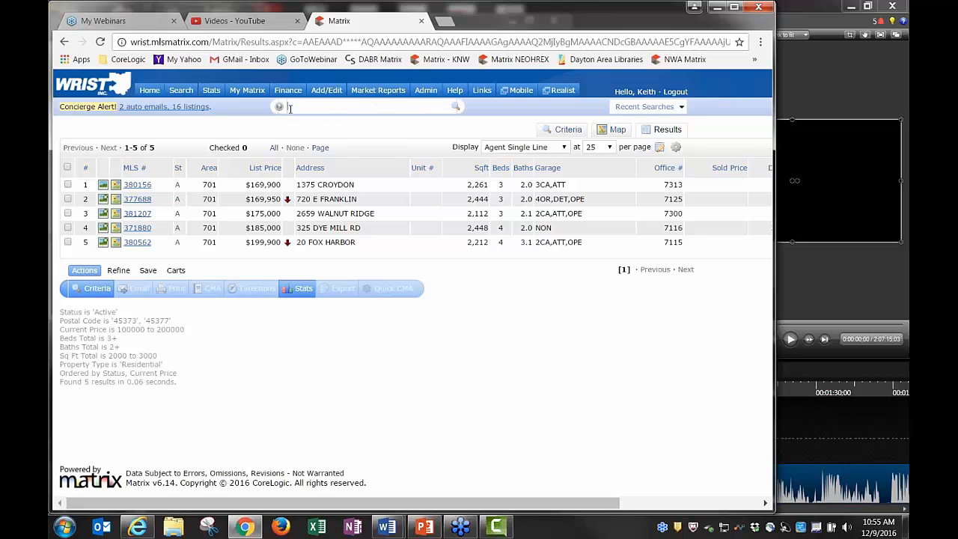
pyautogui.write('m')
pyautogui.write(' smith')
pyautogui.press('Return')
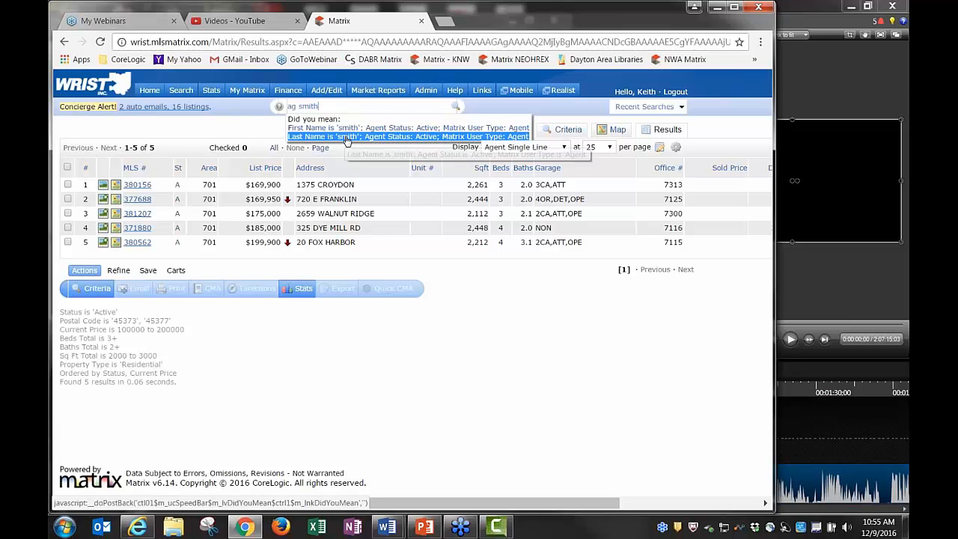
pyautogui.click(347, 137)
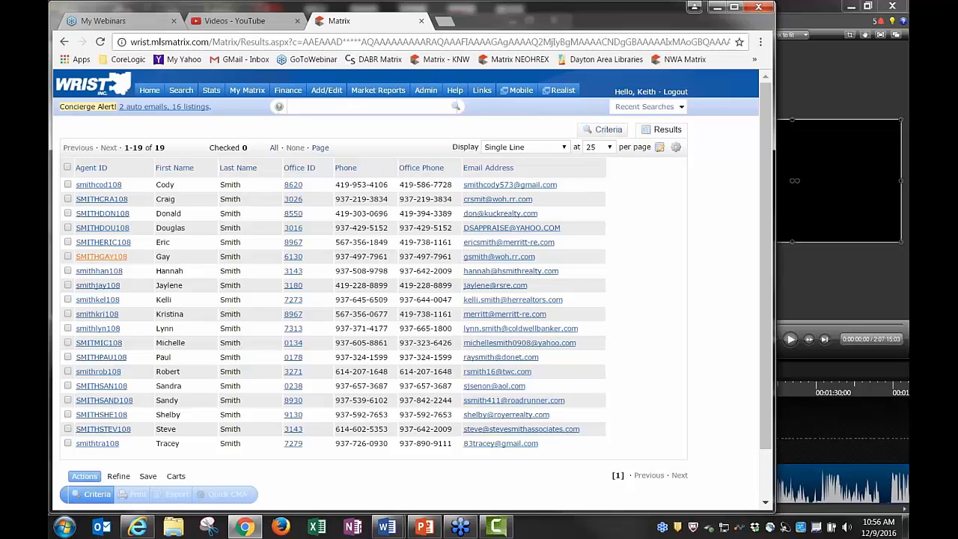
pyautogui.click(101, 257)
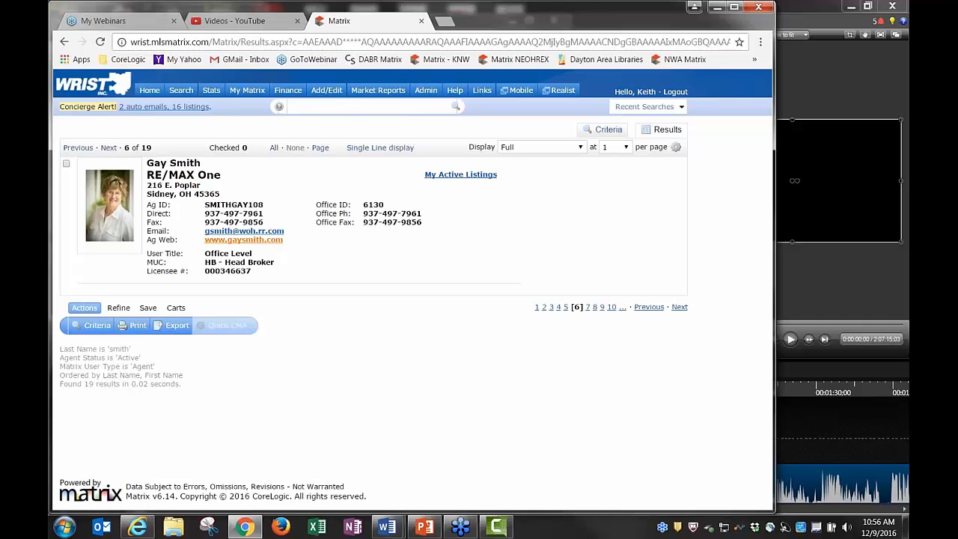
pyautogui.click(453, 177)
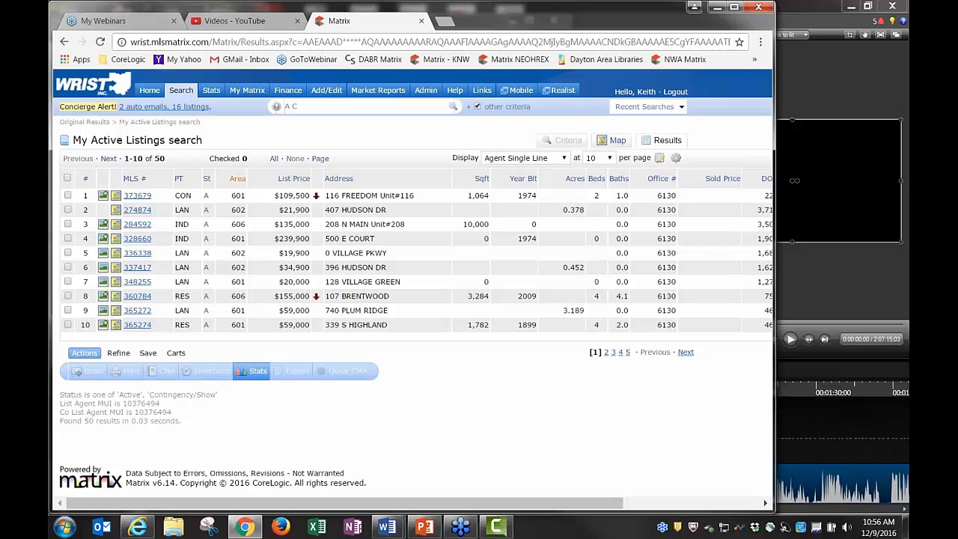
# Search offices with 'off her' (13 found), open Troy office 7300, then return Home
pyautogui.click(150, 91)
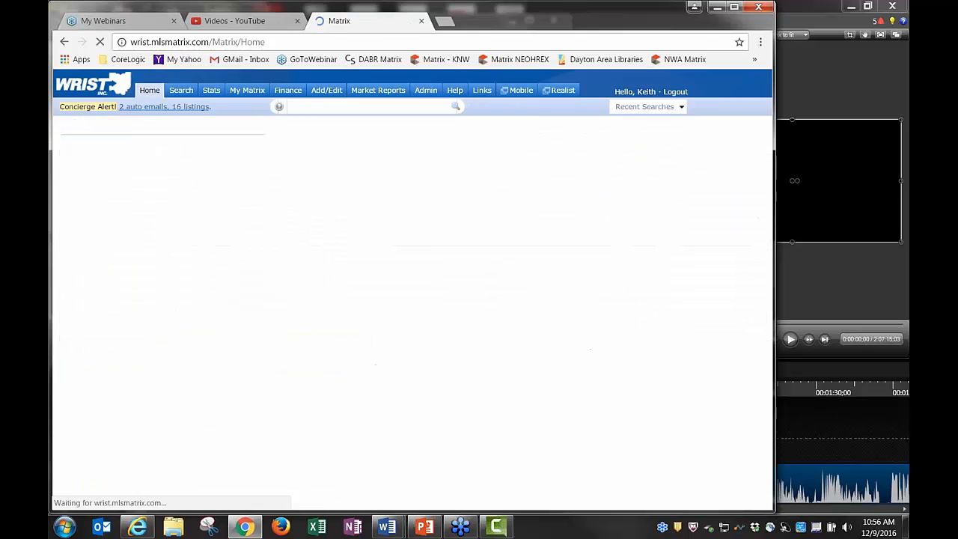
pyautogui.write('of')
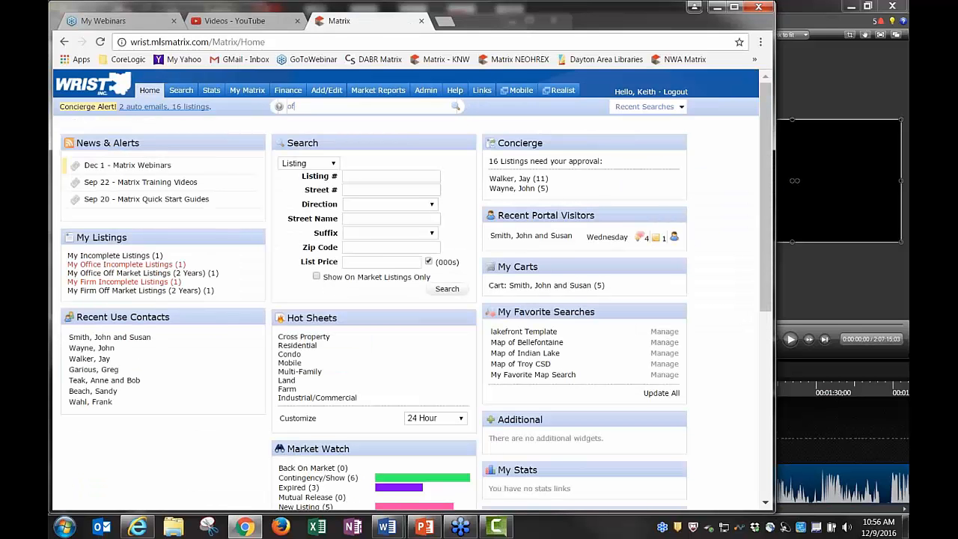
pyautogui.write('f her')
pyautogui.press('Return')
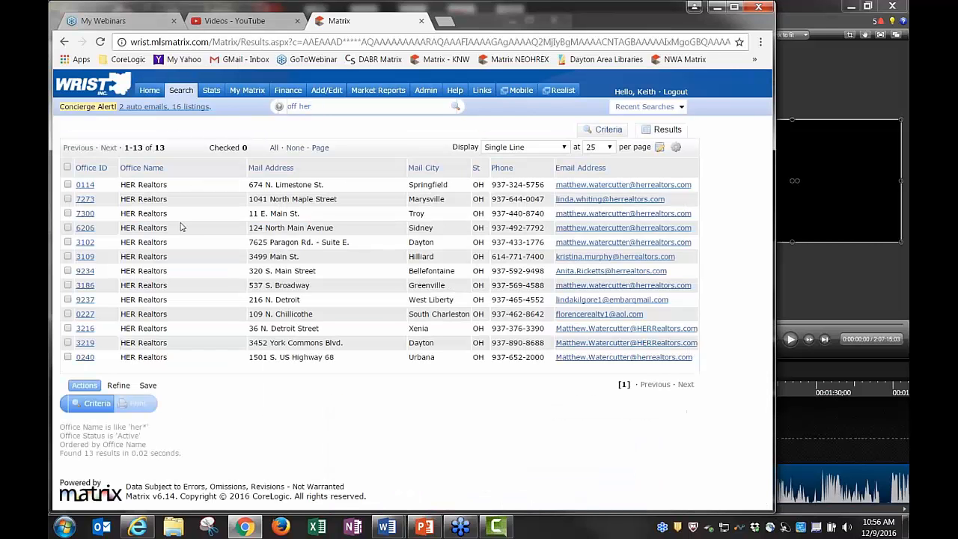
pyautogui.click(84, 214)
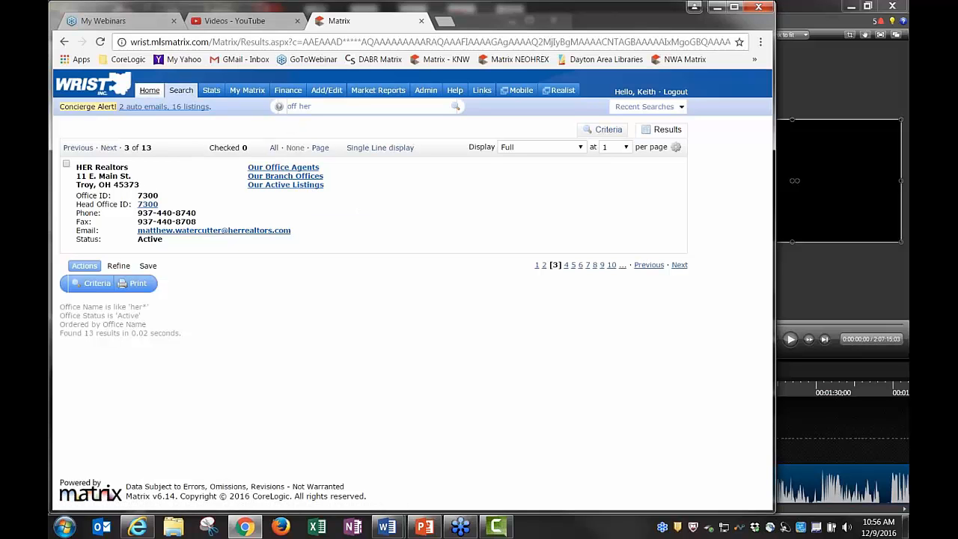
pyautogui.click(149, 91)
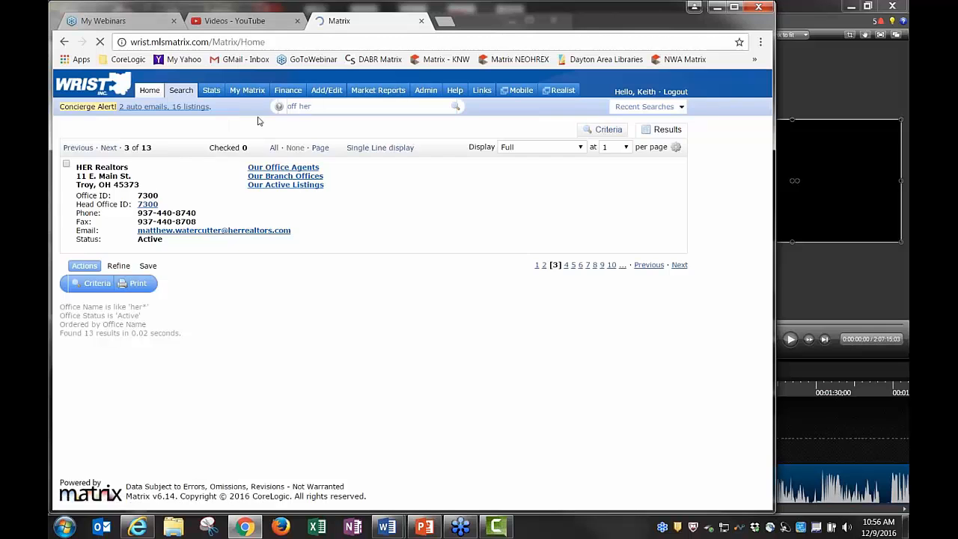
# Show the Recent Searches dropdown, with the office name search listed first
pyautogui.moveTo(180, 90)
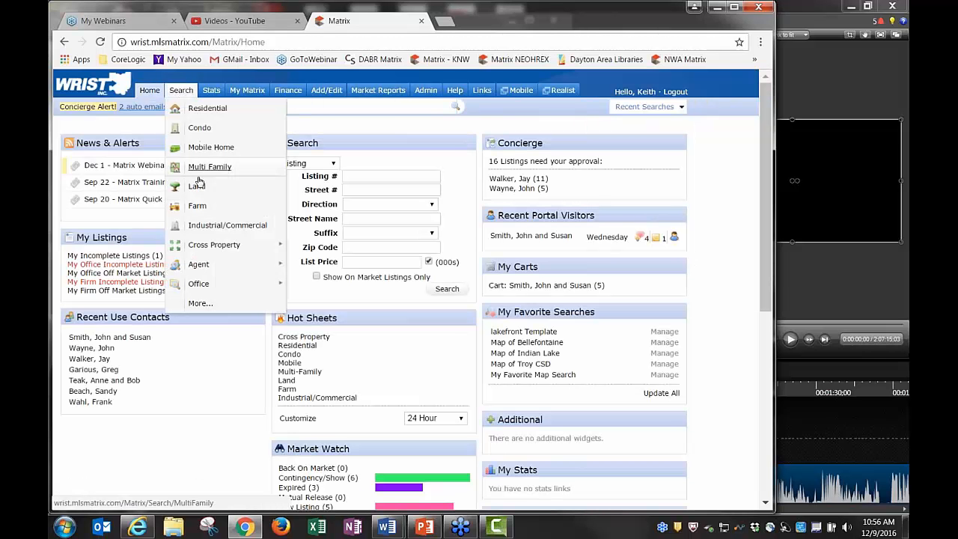
pyautogui.moveTo(202, 266)
pyautogui.moveTo(204, 286)
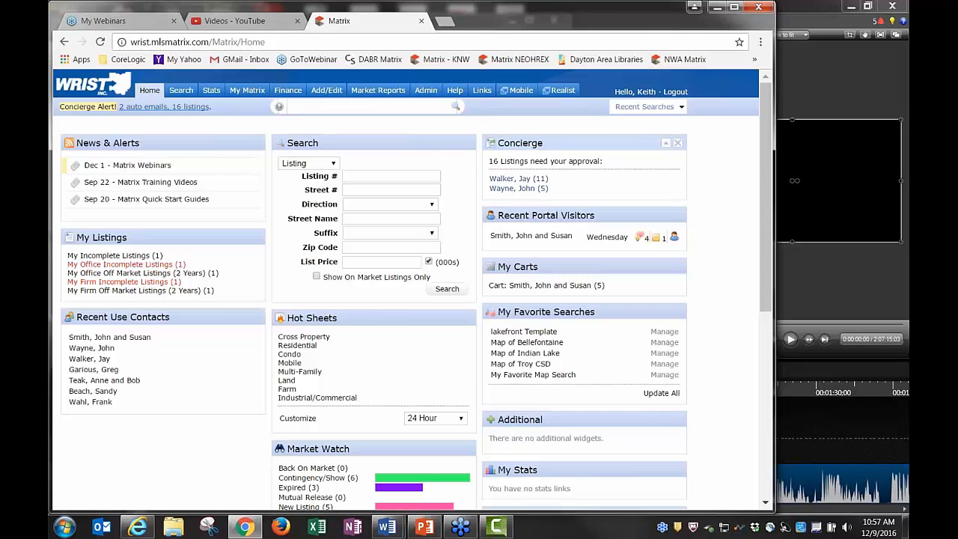
pyautogui.click(651, 110)
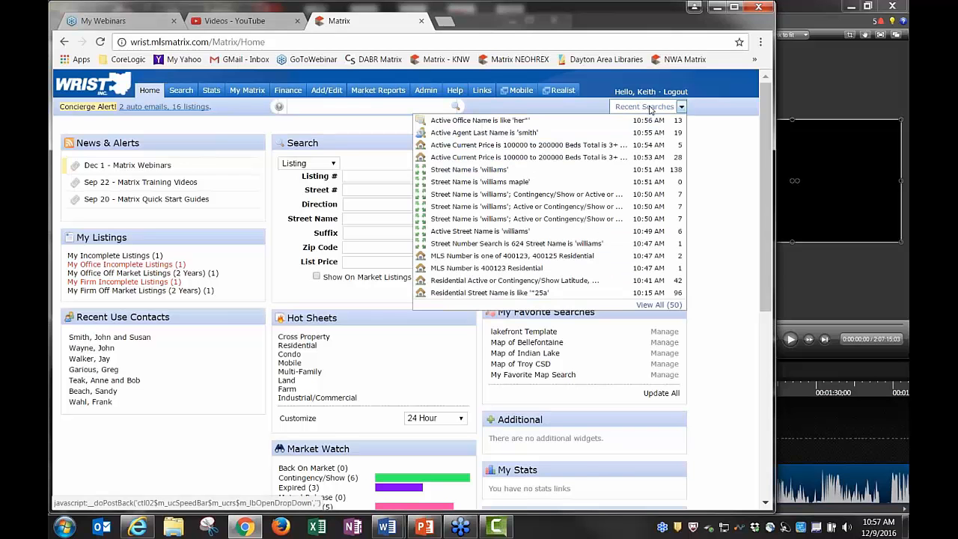
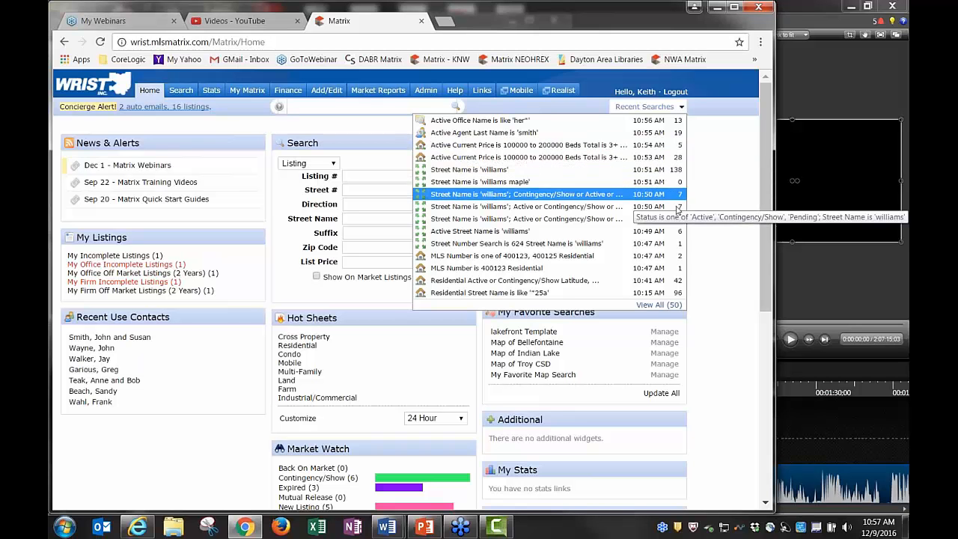
# Close the Recent Searches dropdown to return to the home dashboard widgets
pyautogui.click(650, 111)
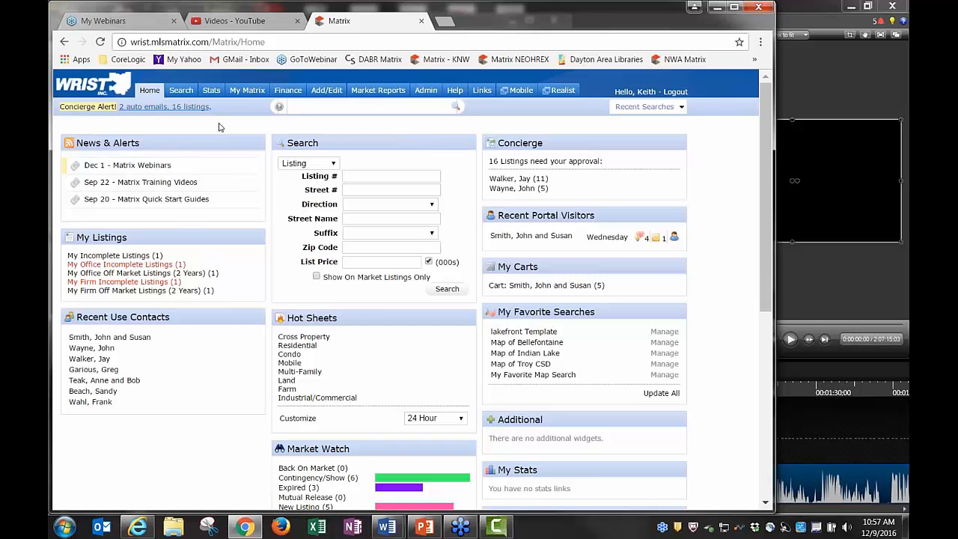
# Search residential listings in Area 701 priced 100-200 and show the 29 results
pyautogui.click(198, 111)
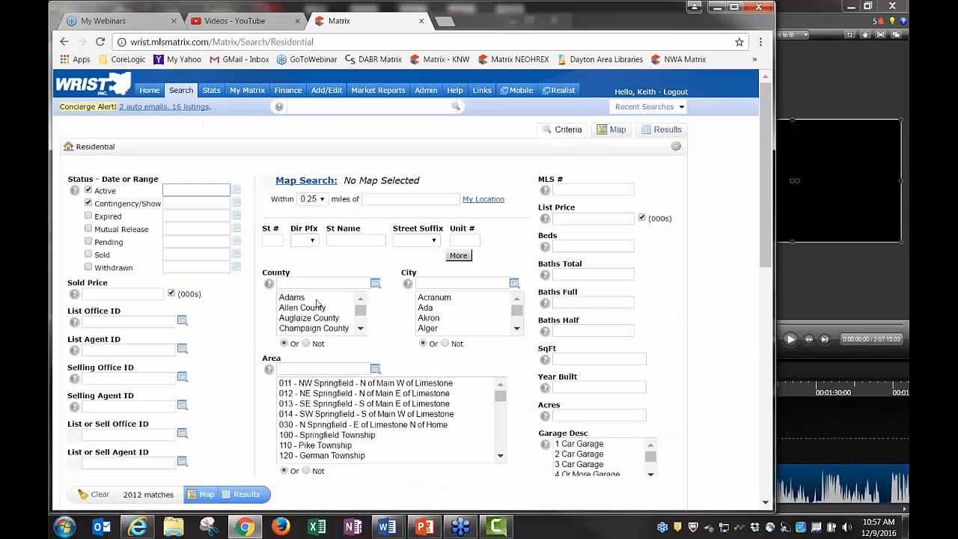
pyautogui.click(297, 369)
pyautogui.write('7')
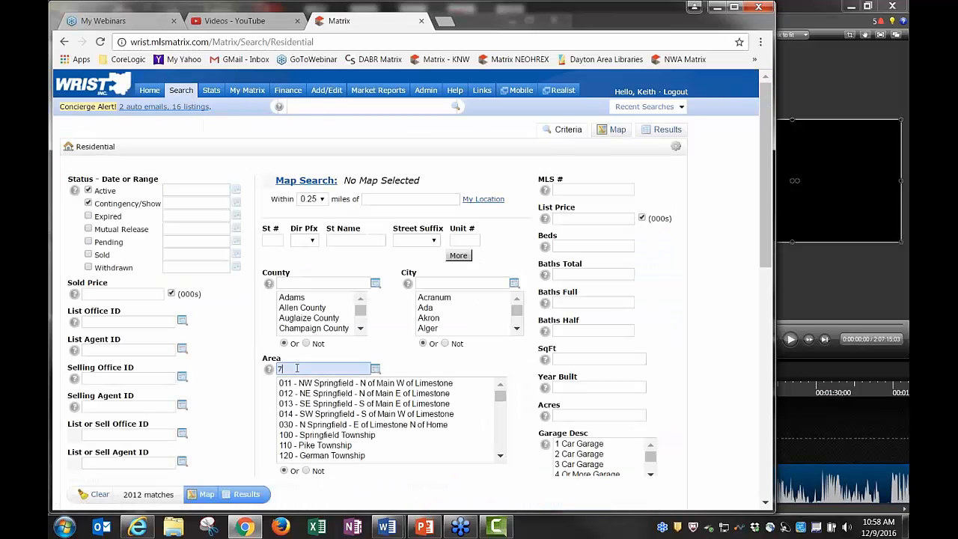
pyautogui.write('01')
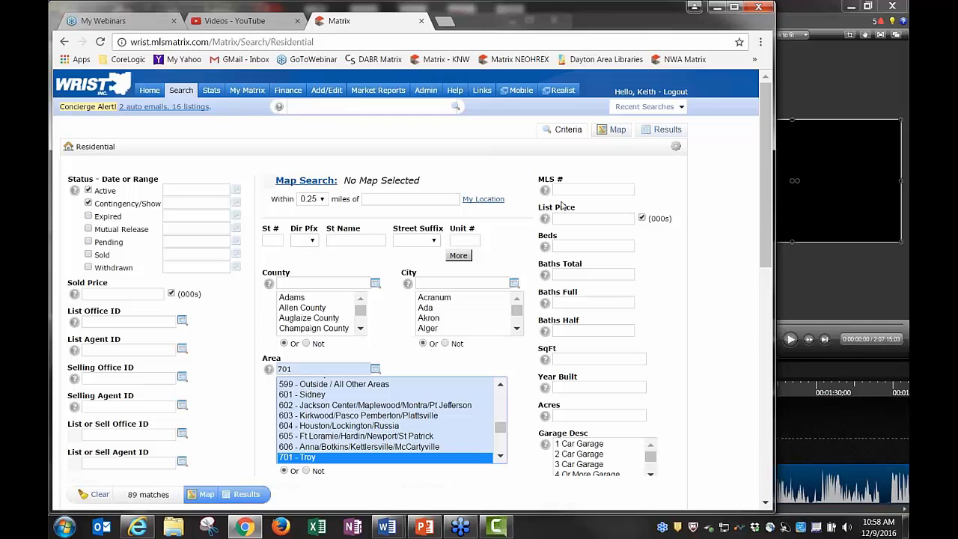
pyautogui.click(568, 218)
pyautogui.write('1')
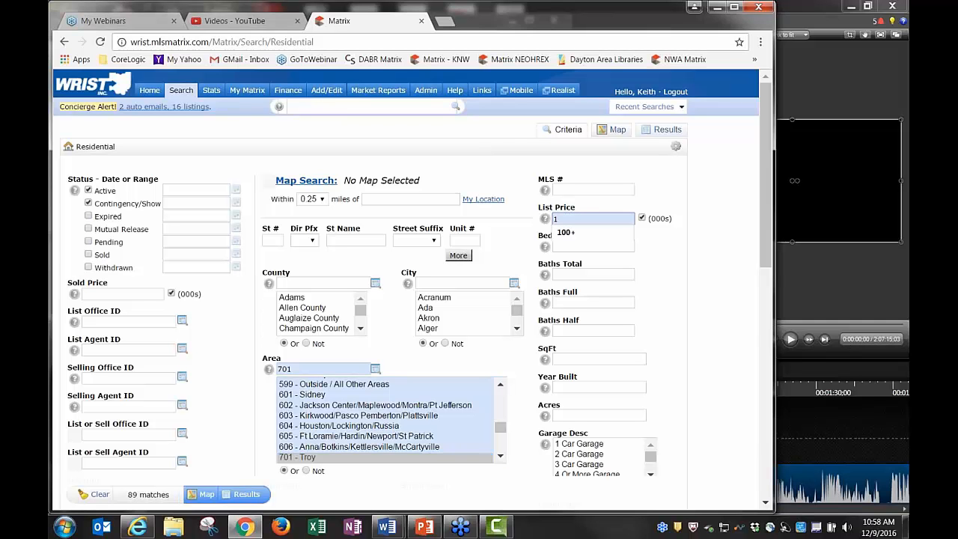
pyautogui.write('00-200')
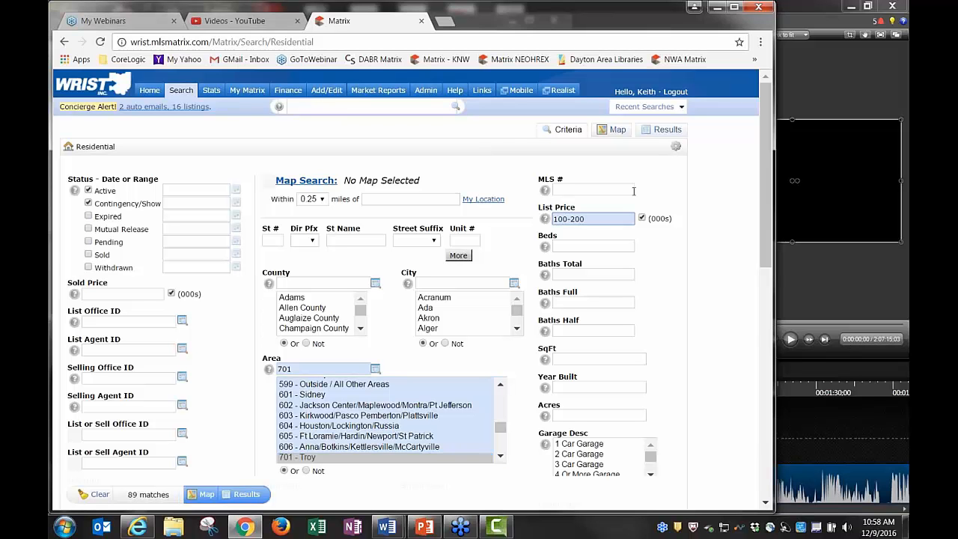
pyautogui.click(663, 132)
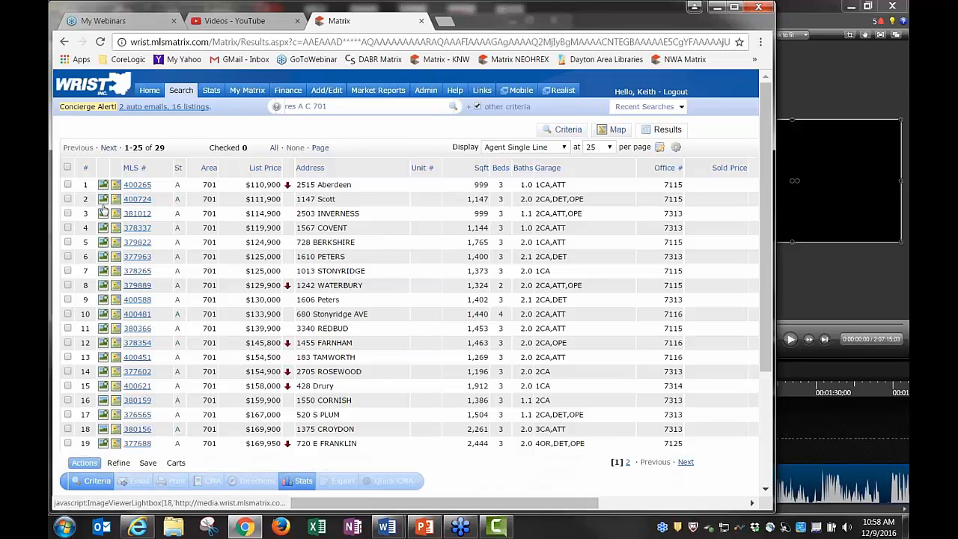
pyautogui.click(105, 205)
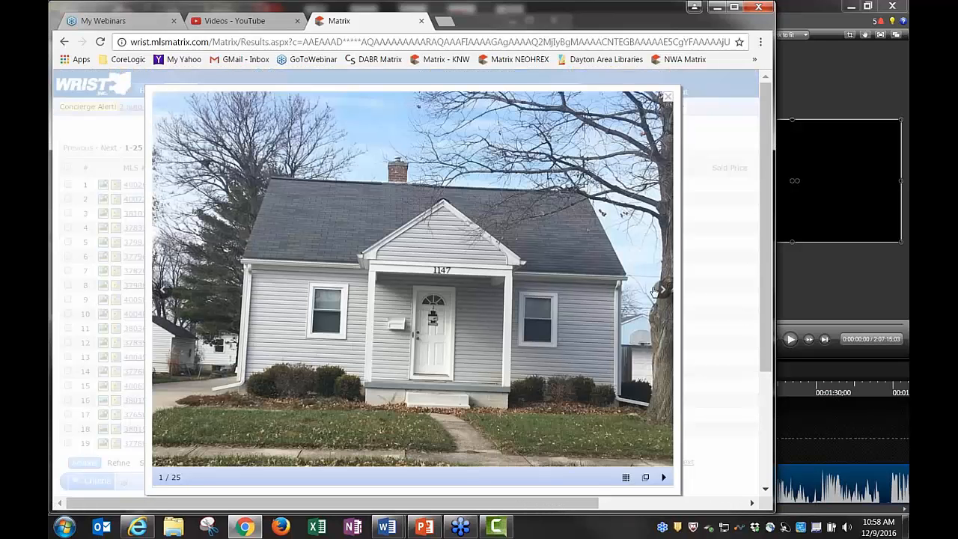
pyautogui.click(662, 290)
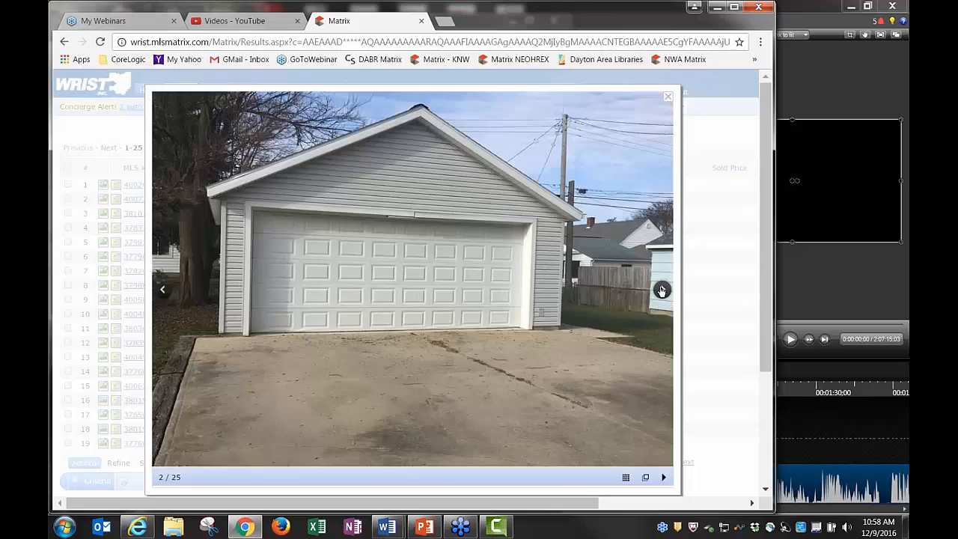
pyautogui.click(662, 290)
pyautogui.click(662, 290)
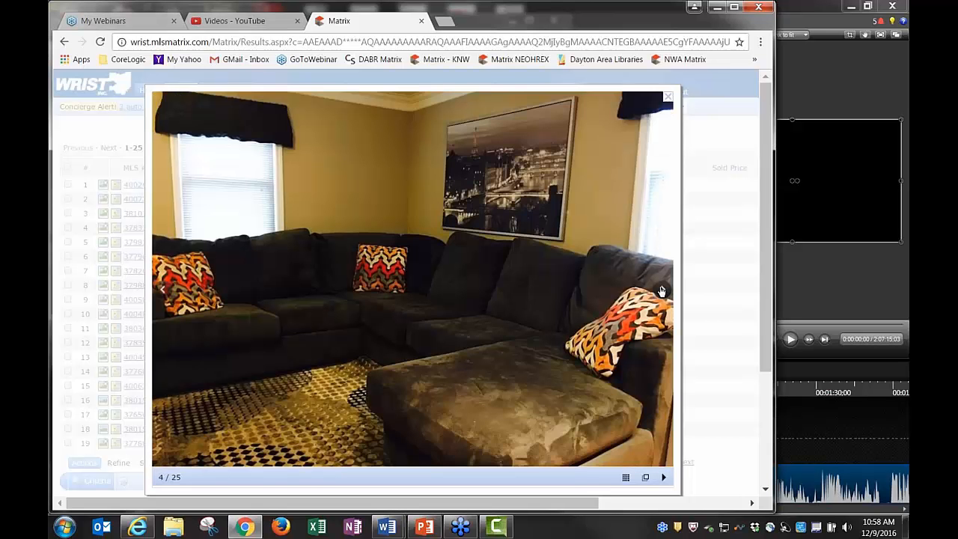
pyautogui.click(662, 290)
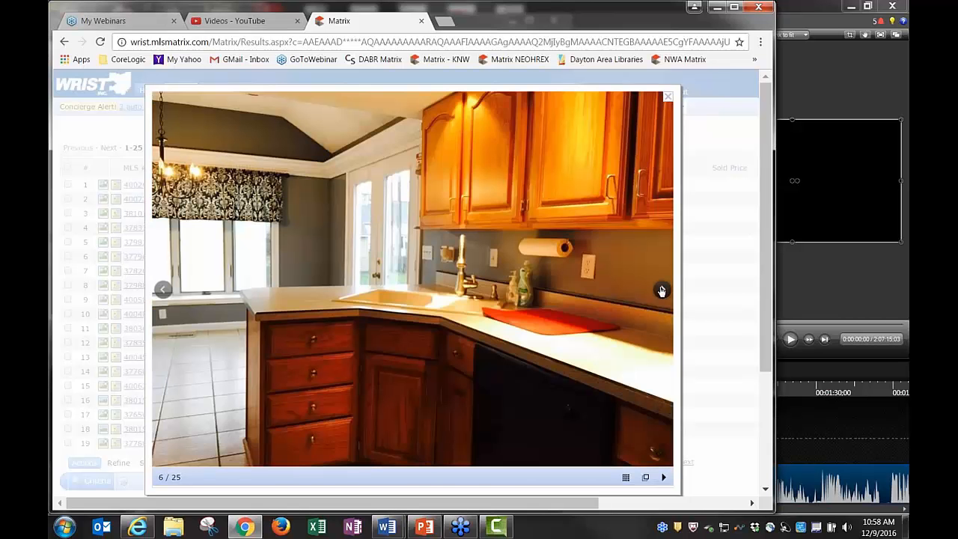
pyautogui.click(662, 291)
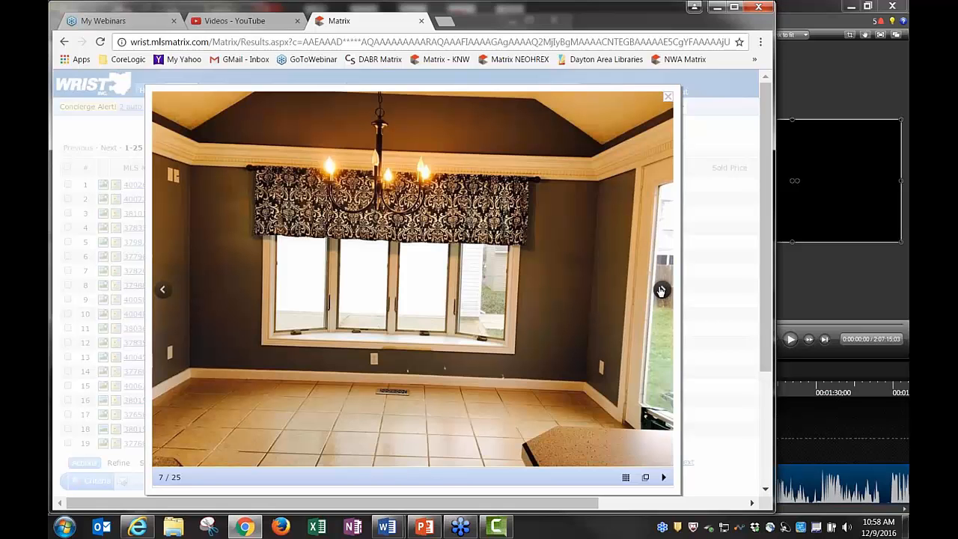
pyautogui.click(662, 290)
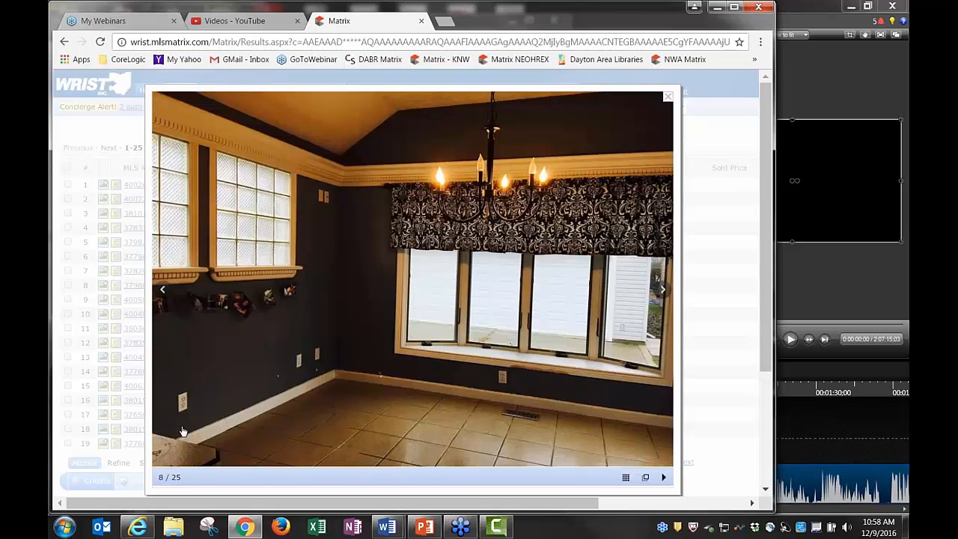
pyautogui.click(668, 98)
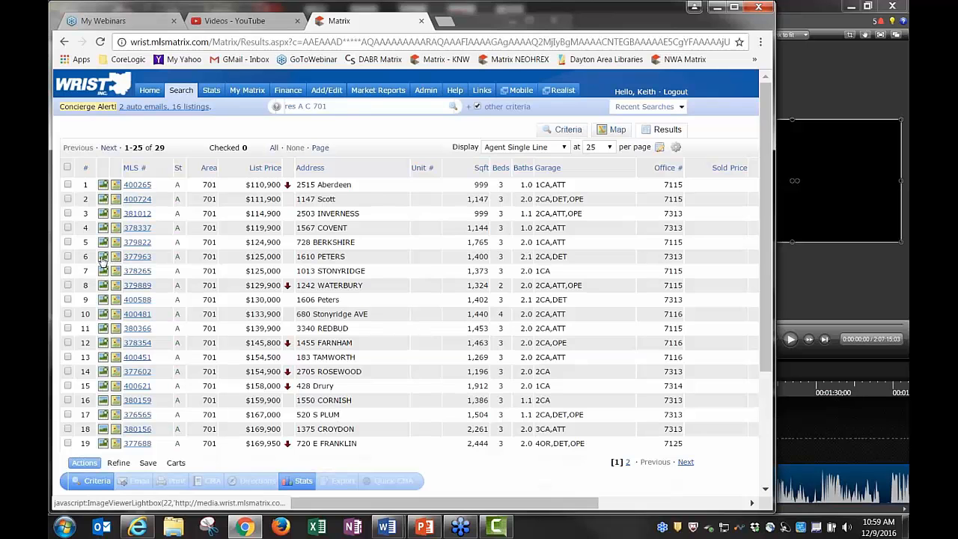
pyautogui.click(103, 257)
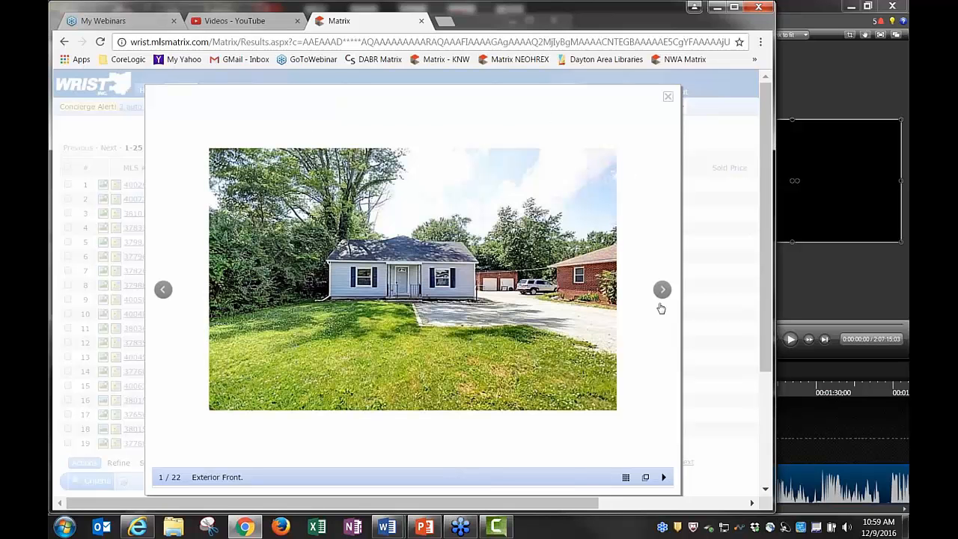
pyautogui.click(662, 290)
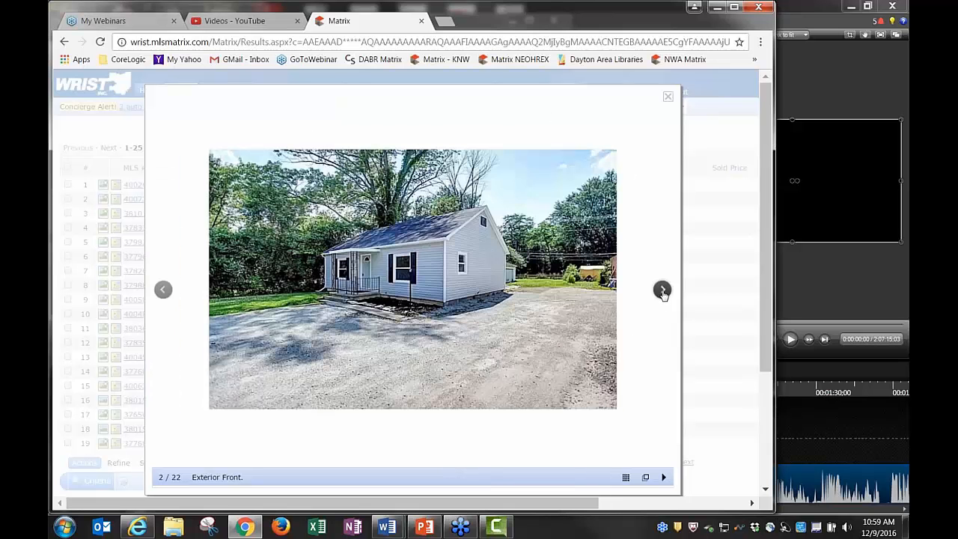
pyautogui.click(663, 291)
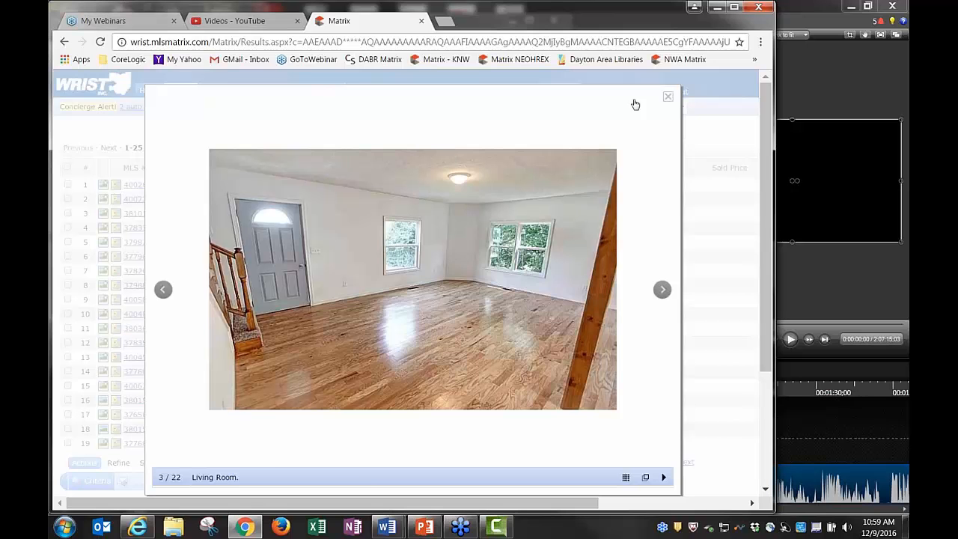
pyautogui.click(668, 101)
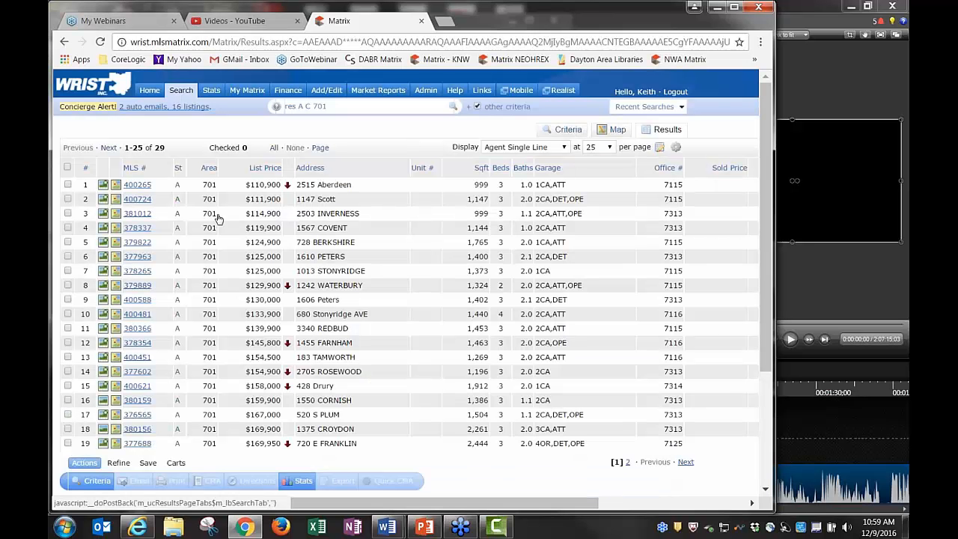
pyautogui.click(103, 199)
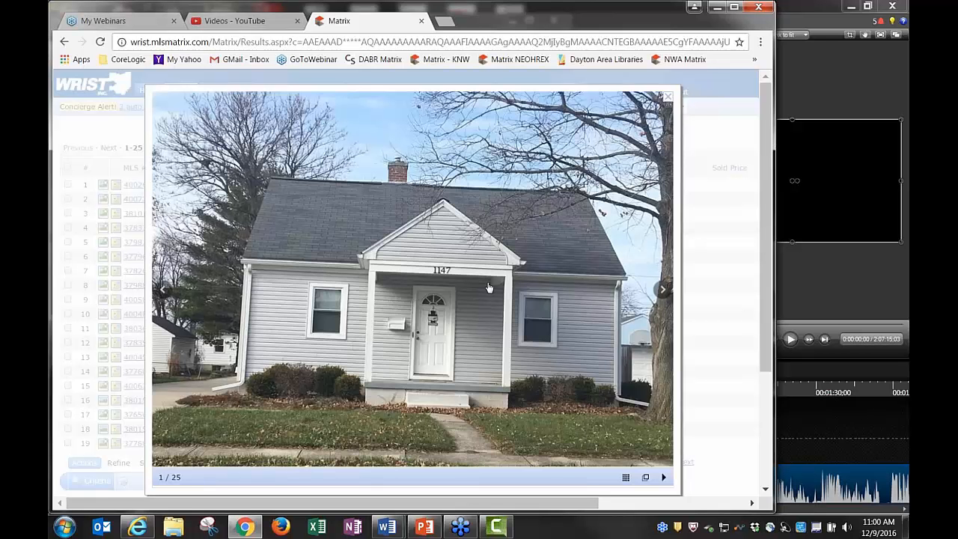
pyautogui.click(668, 97)
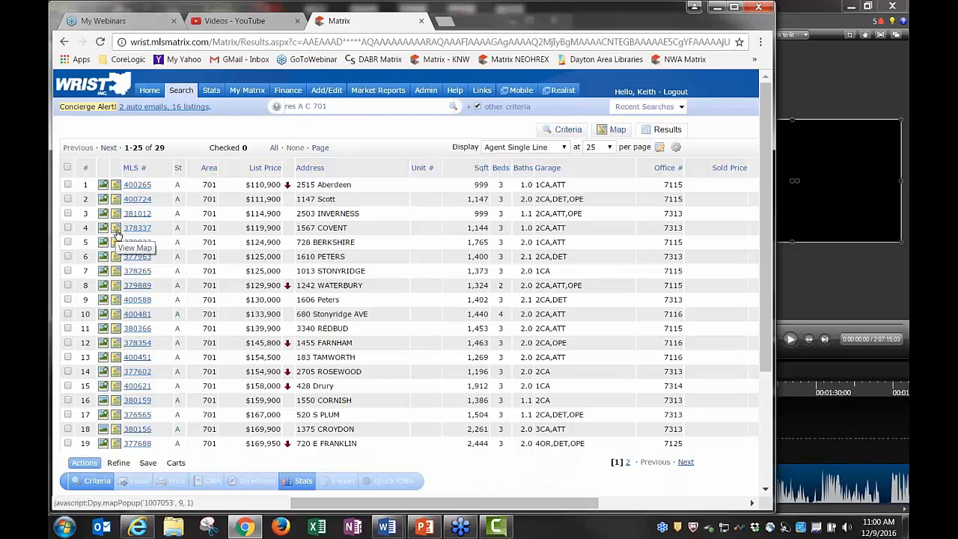
# Open the listing's map, zoom in on the house, and switch to the Road style
pyautogui.click(116, 234)
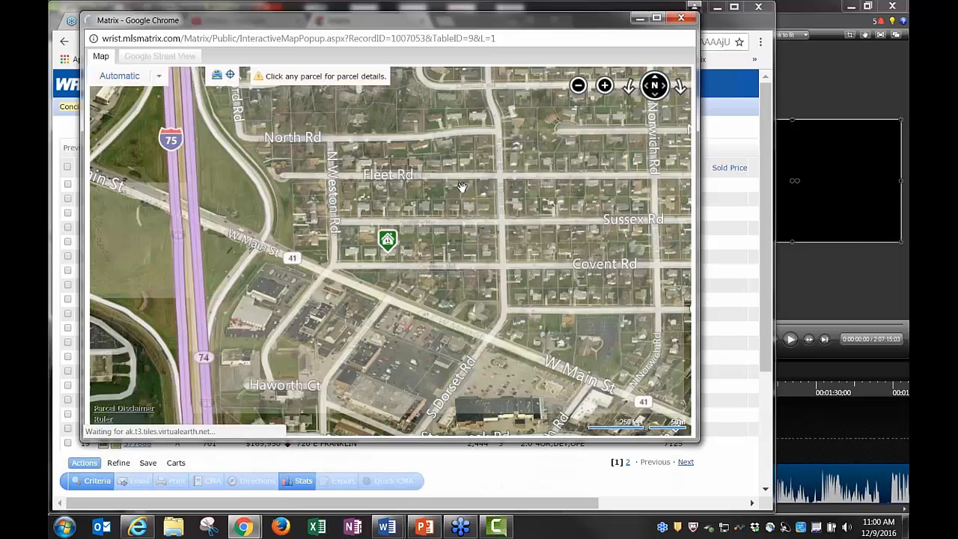
pyautogui.click(120, 78)
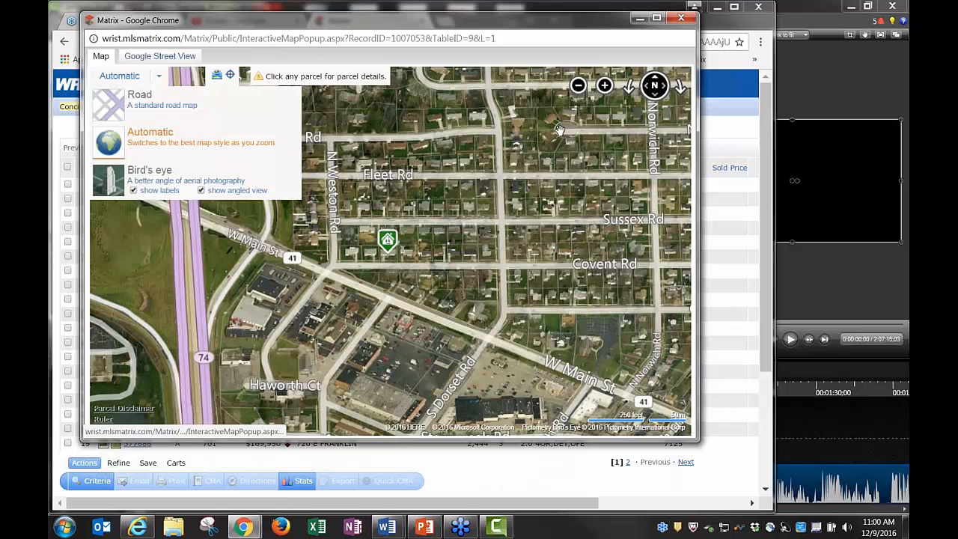
pyautogui.click(579, 86)
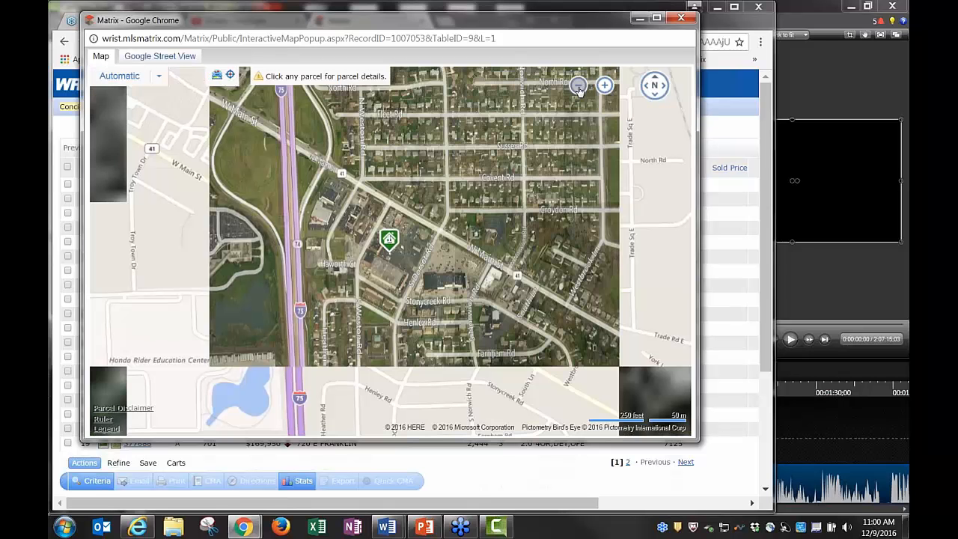
pyautogui.click(605, 86)
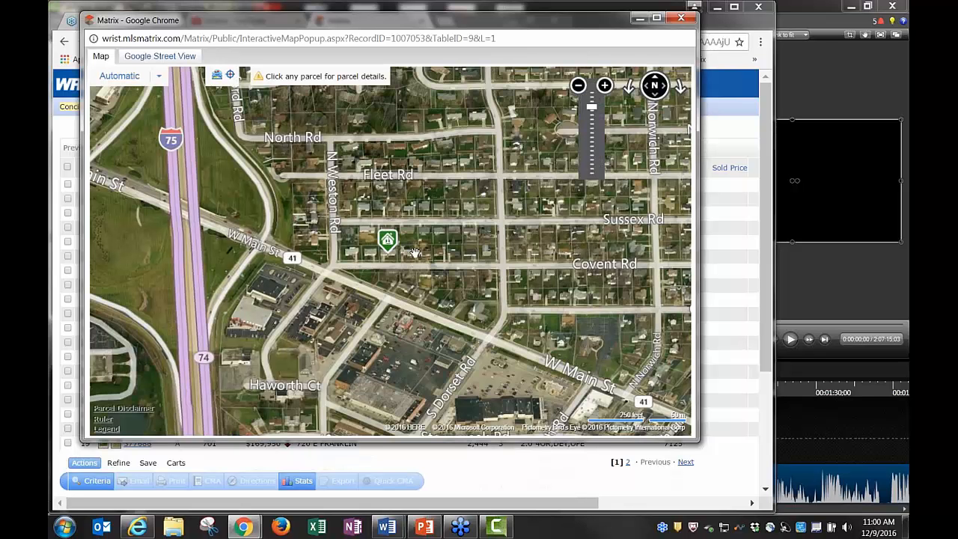
pyautogui.click(605, 87)
pyautogui.click(605, 86)
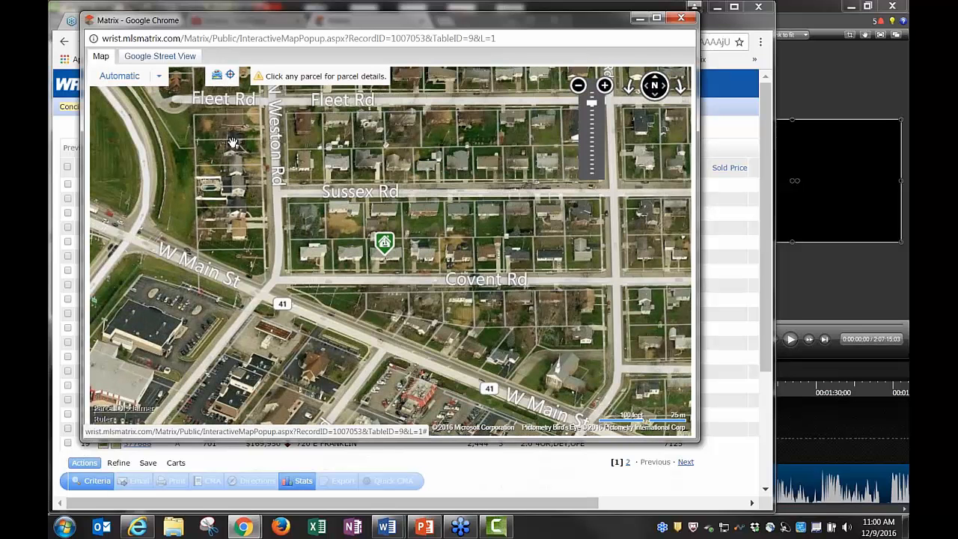
pyautogui.moveTo(131, 75)
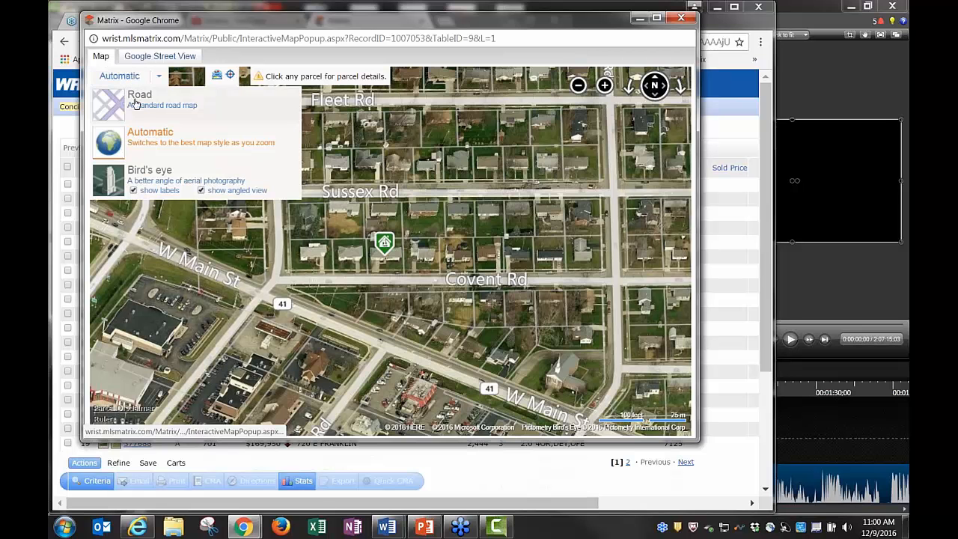
pyautogui.click(140, 95)
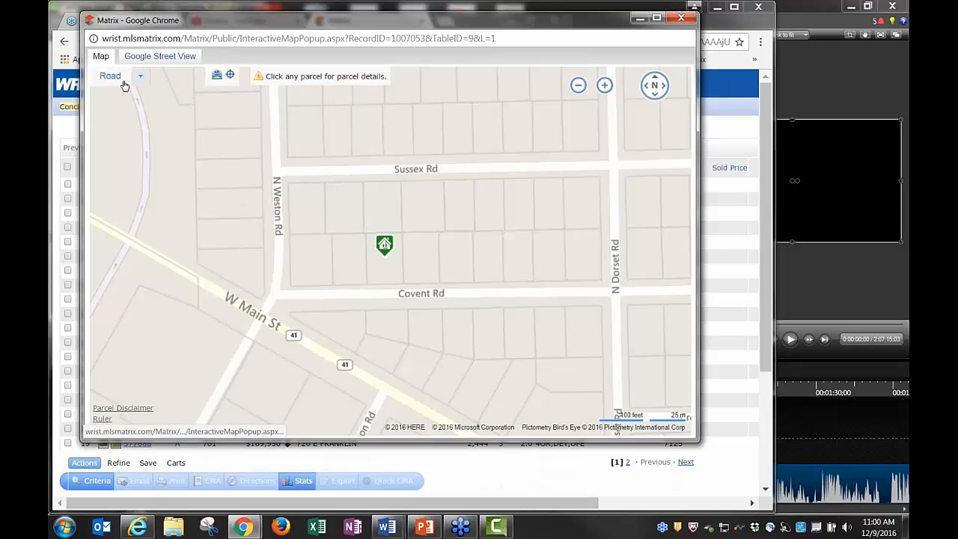
# Try Bird's eye zoomed out over Troy, then set Automatic style zoomed close on the marker
pyautogui.moveTo(143, 79)
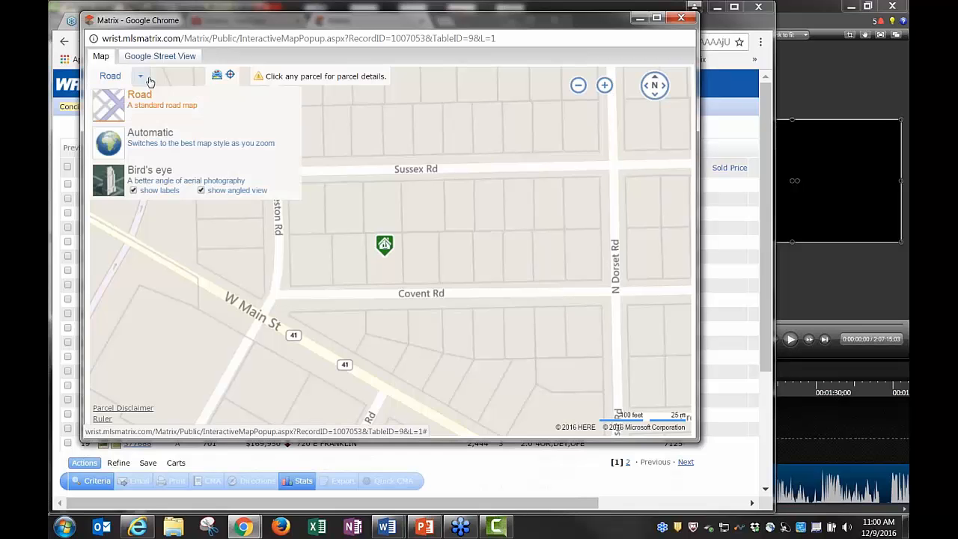
pyautogui.click(153, 183)
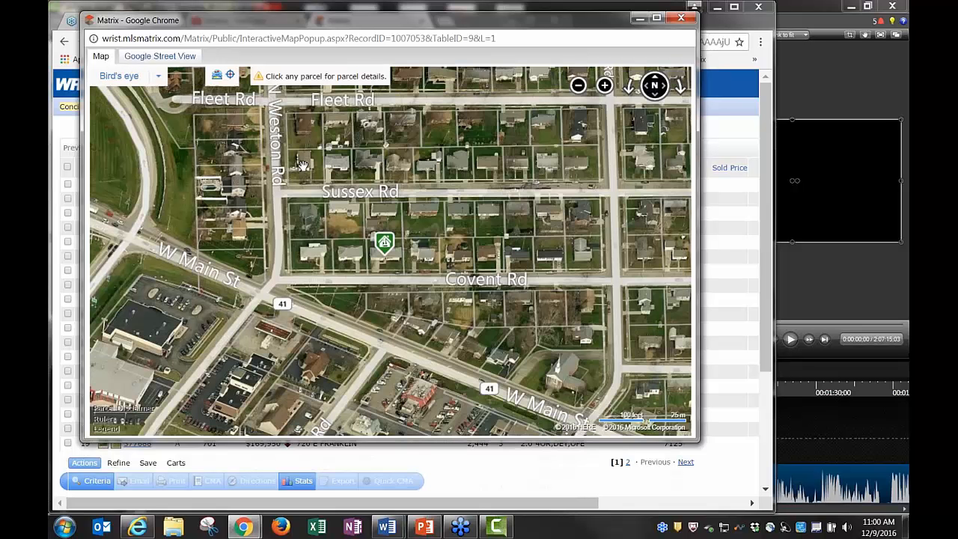
pyautogui.click(579, 86)
pyautogui.click(580, 88)
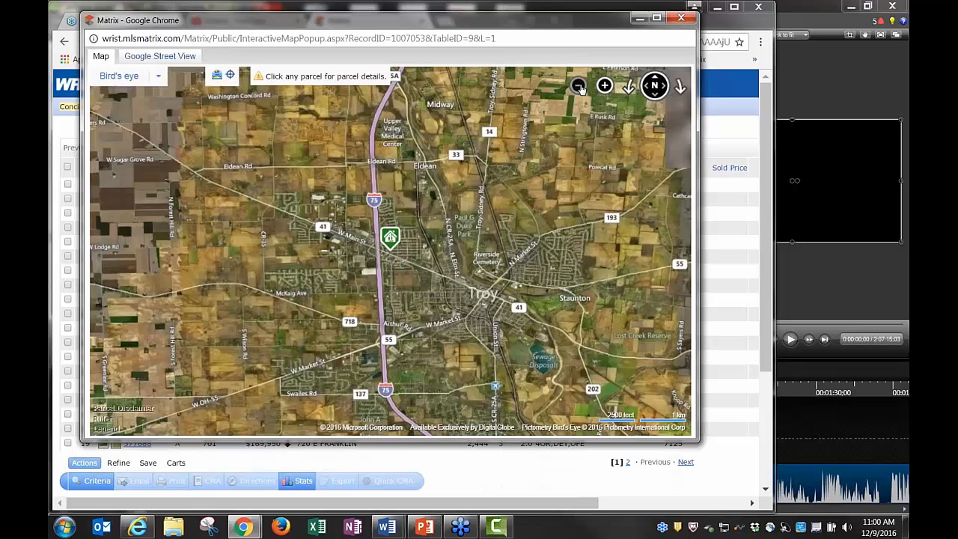
pyautogui.click(158, 76)
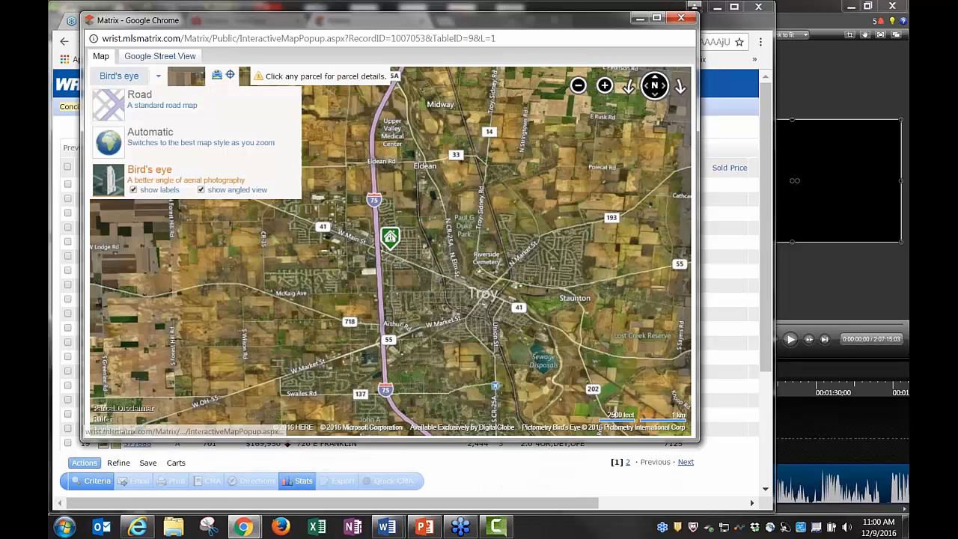
pyautogui.click(147, 142)
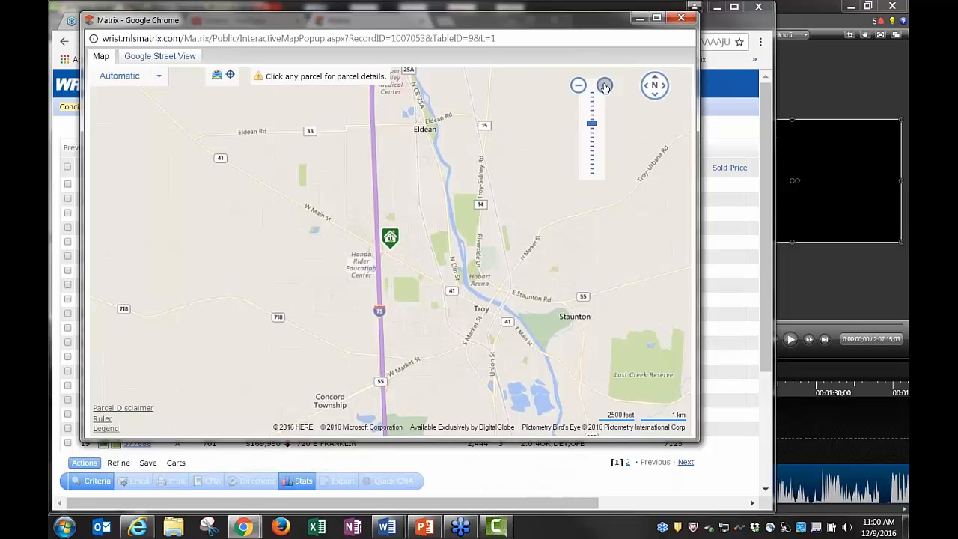
pyautogui.click(605, 86)
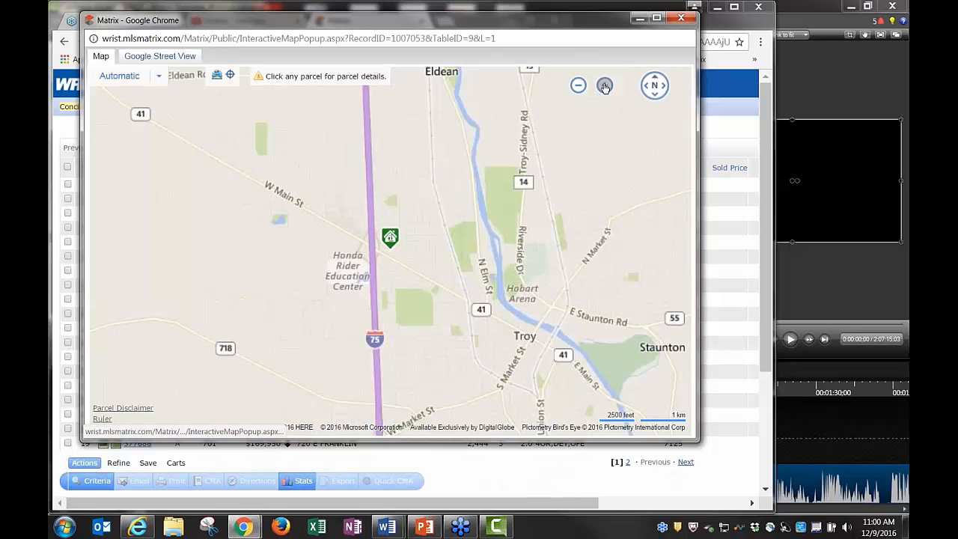
pyautogui.click(605, 86)
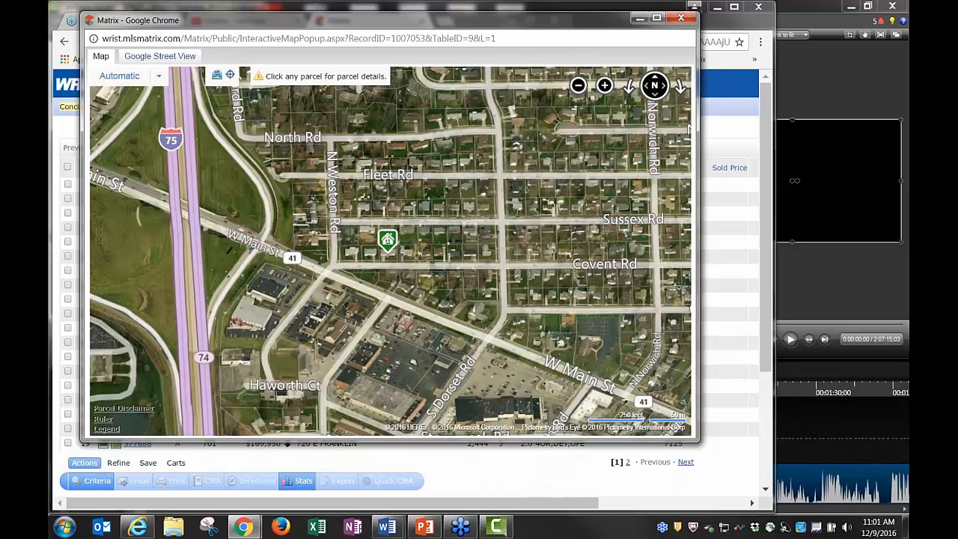
pyautogui.click(605, 87)
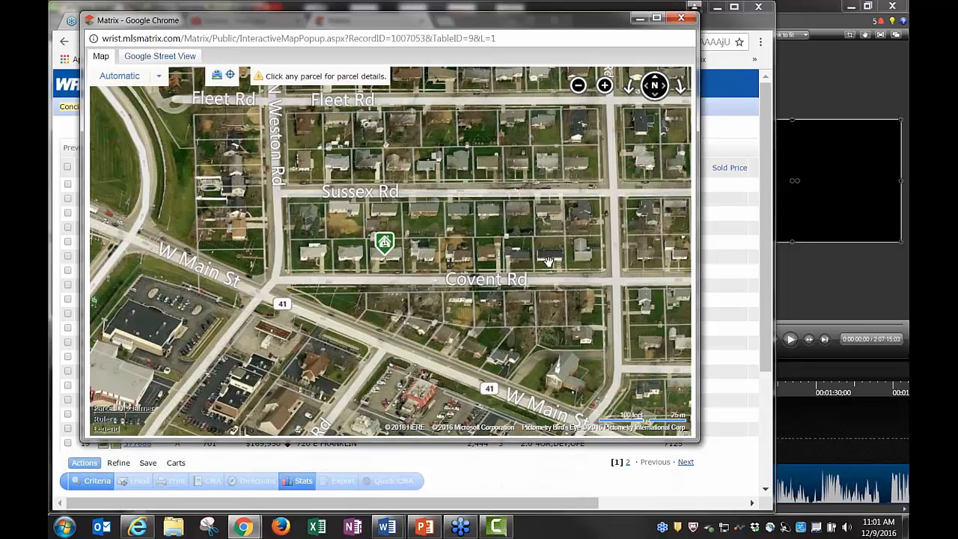
pyautogui.click(394, 266)
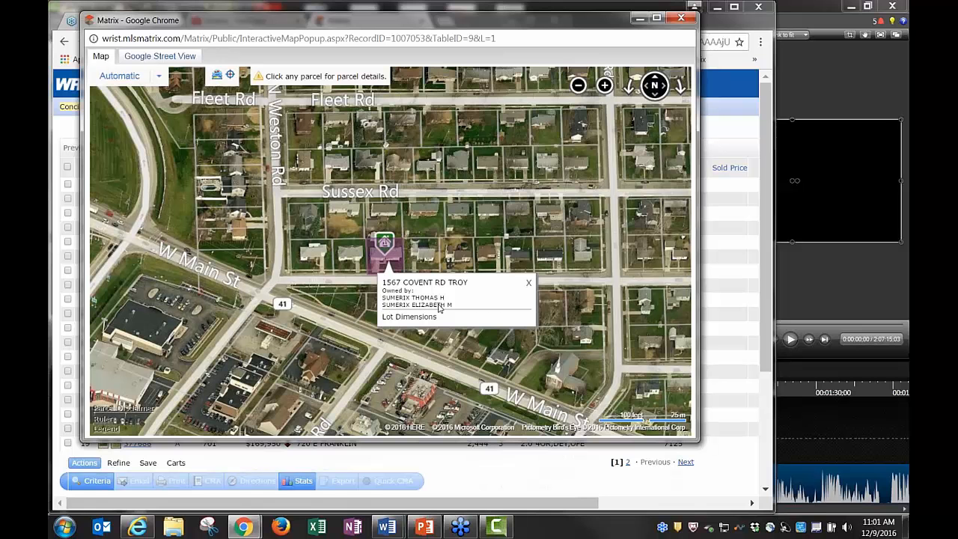
pyautogui.click(433, 264)
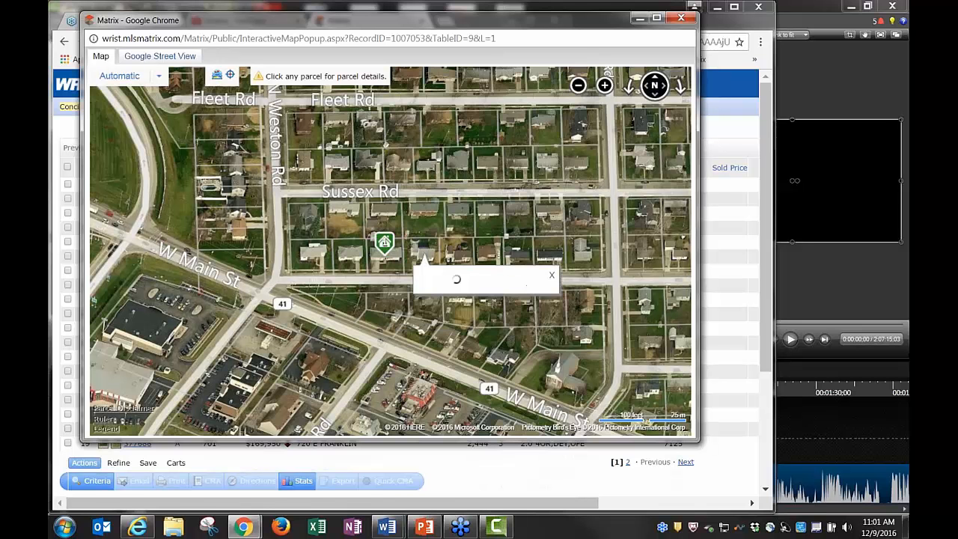
pyautogui.click(493, 139)
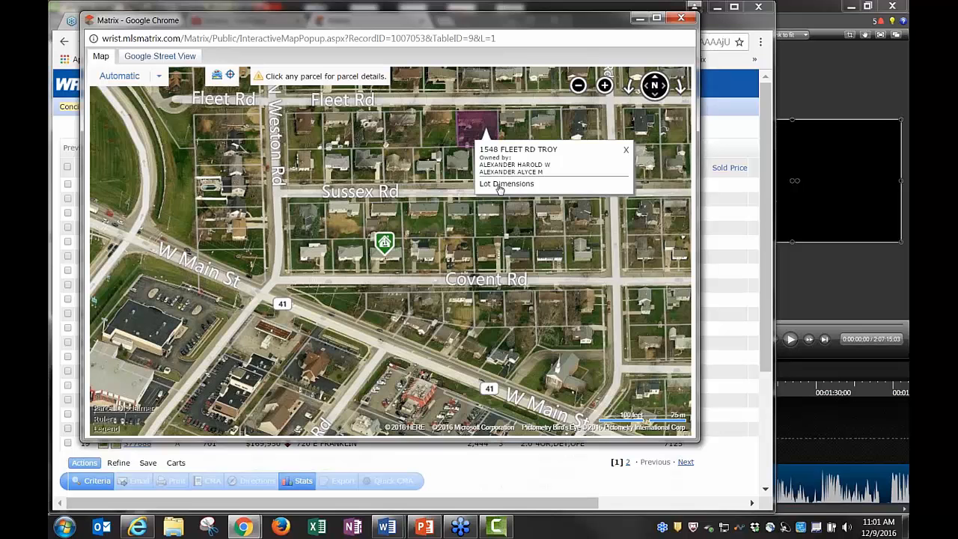
pyautogui.click(500, 185)
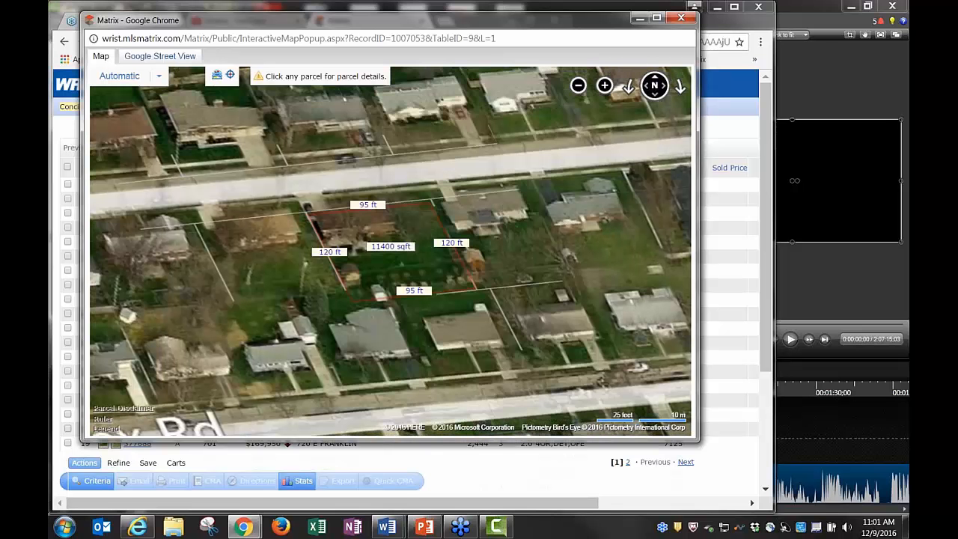
pyautogui.click(267, 262)
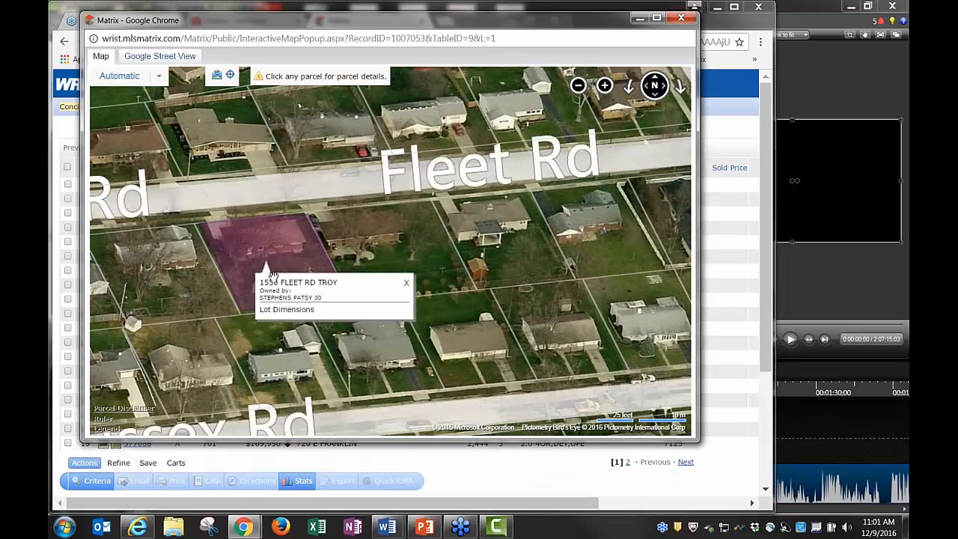
pyautogui.click(287, 310)
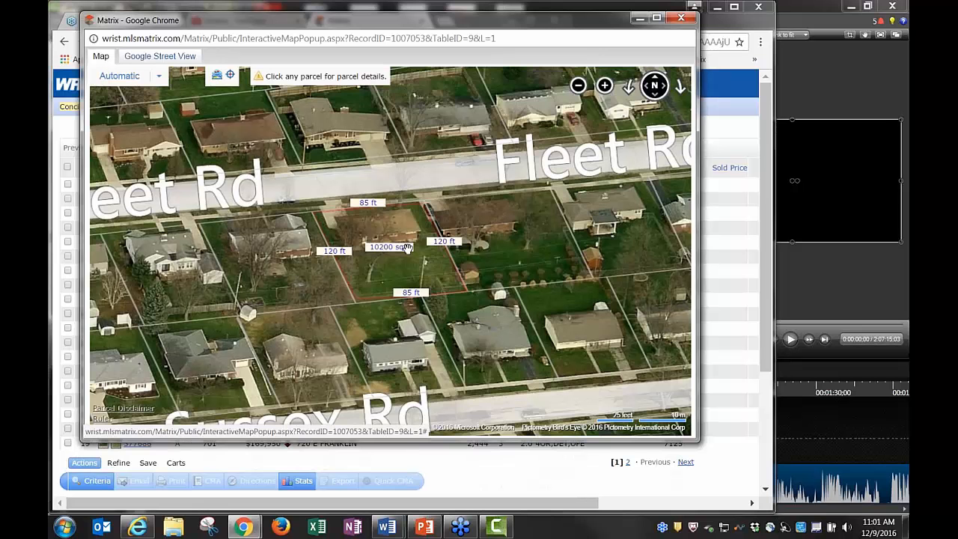
pyautogui.click(280, 276)
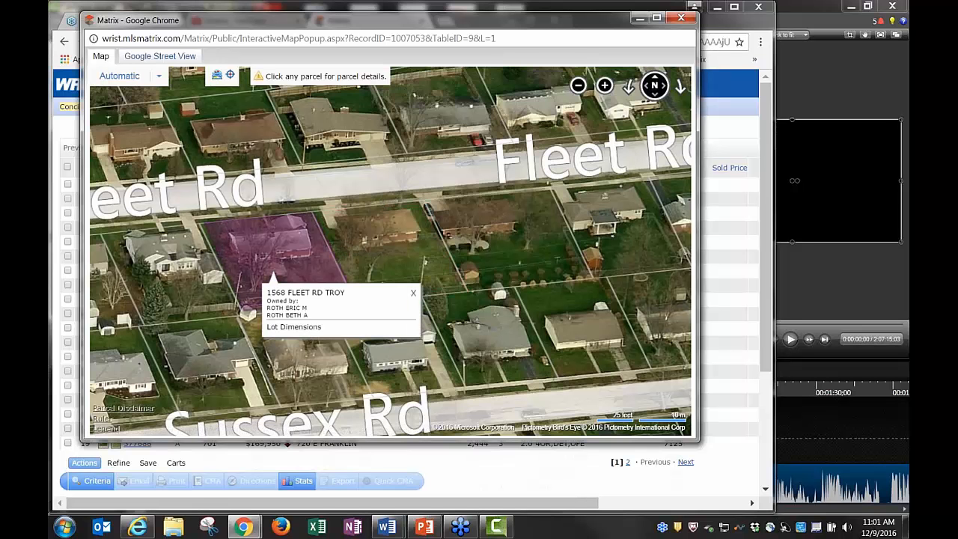
pyautogui.click(294, 327)
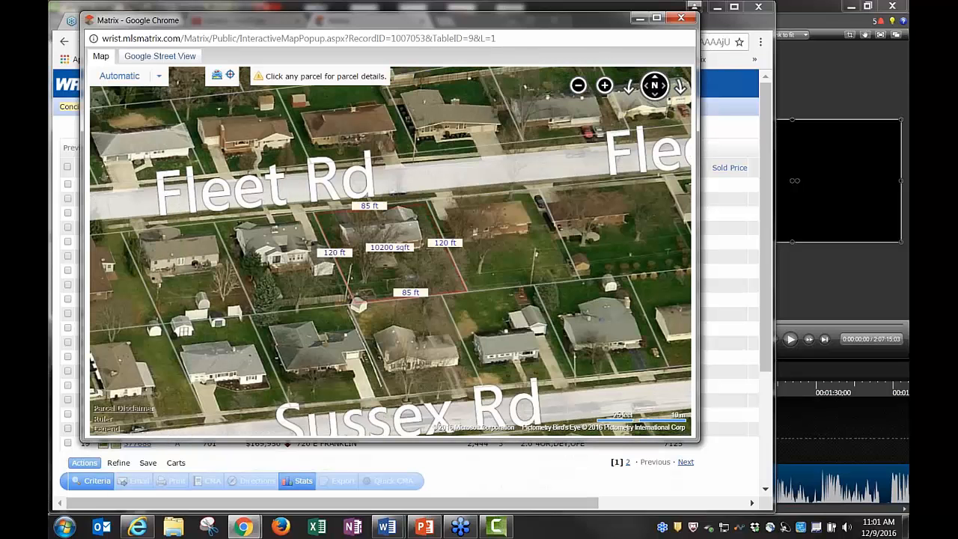
pyautogui.click(679, 19)
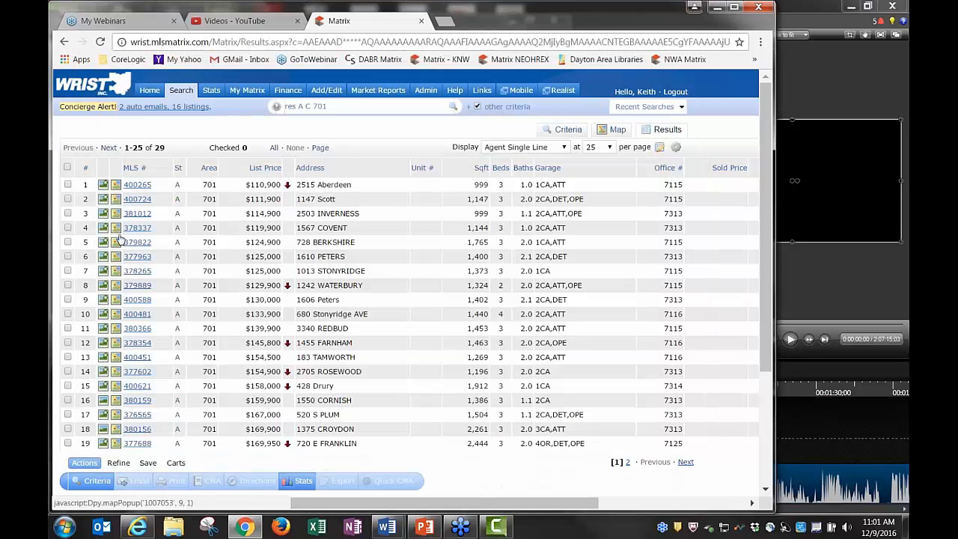
pyautogui.click(115, 272)
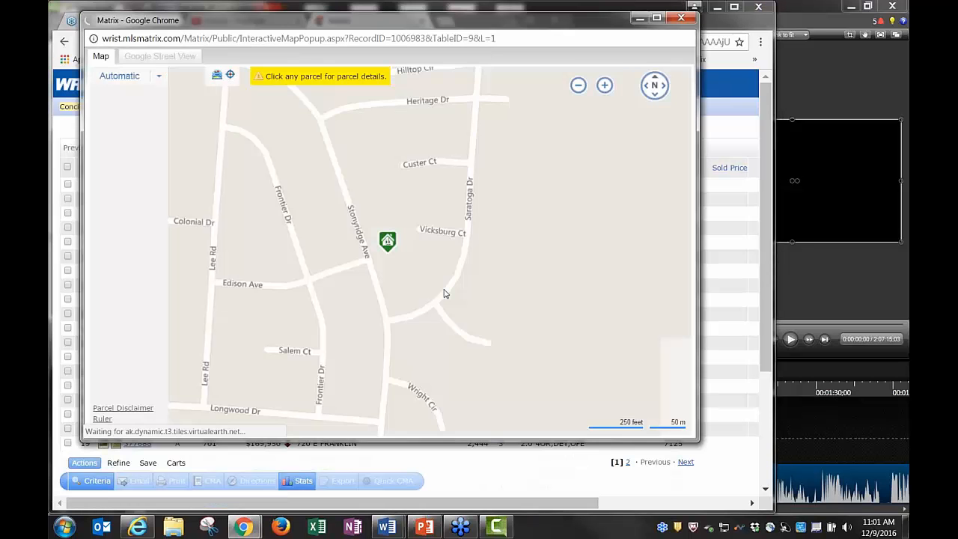
pyautogui.moveTo(655, 85)
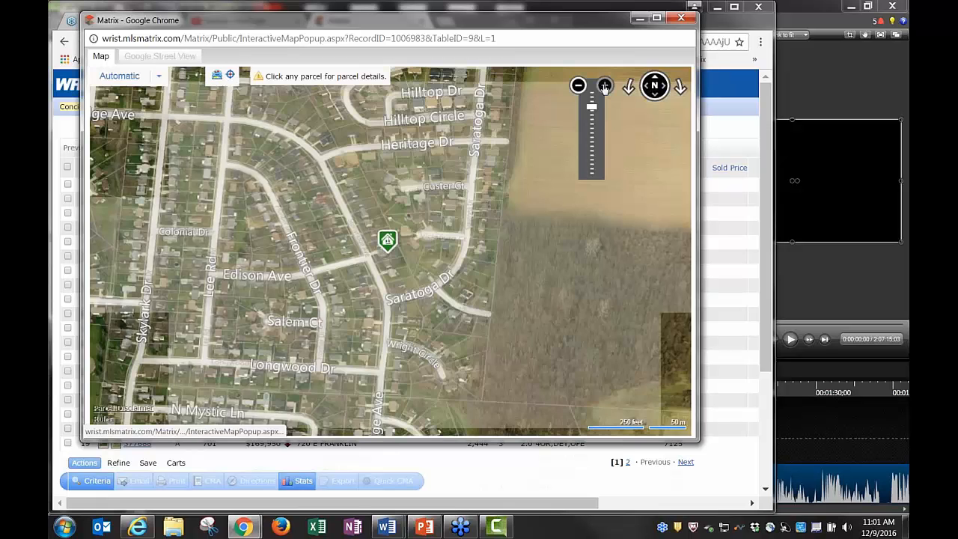
pyautogui.click(604, 87)
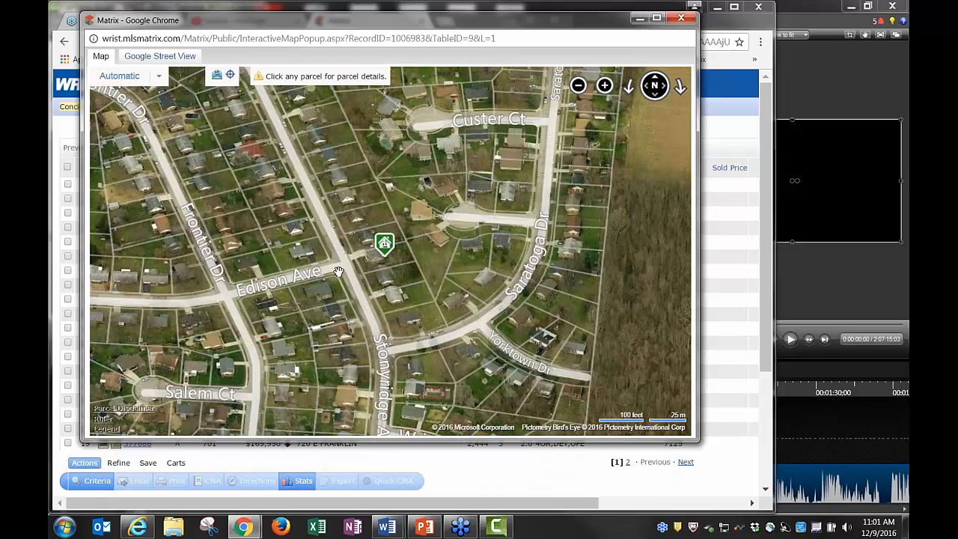
pyautogui.moveTo(388, 247)
pyautogui.click(168, 60)
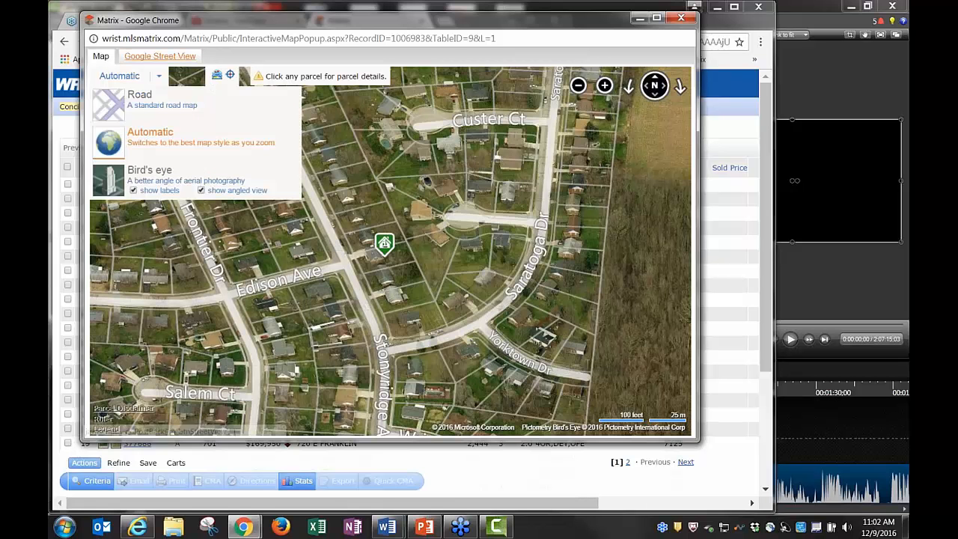
pyautogui.click(159, 56)
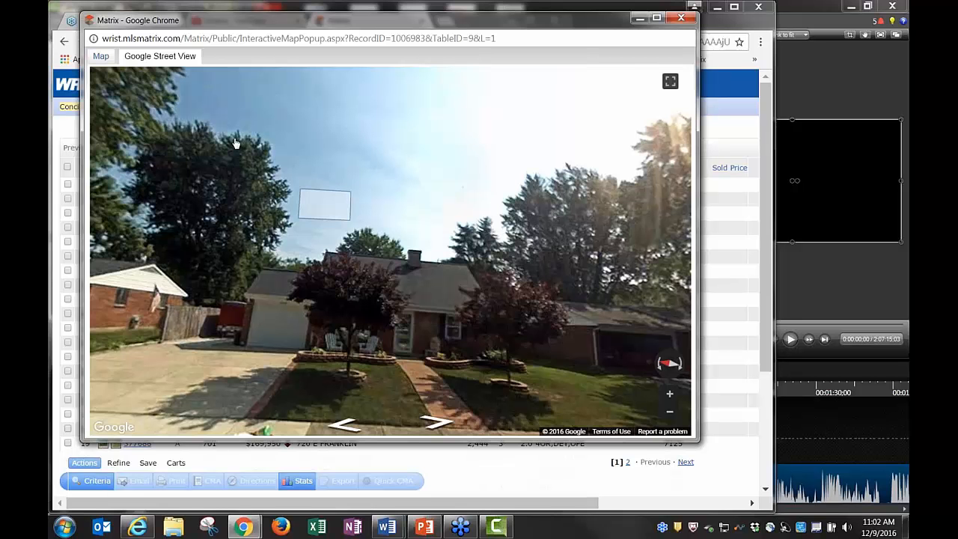
pyautogui.click(100, 57)
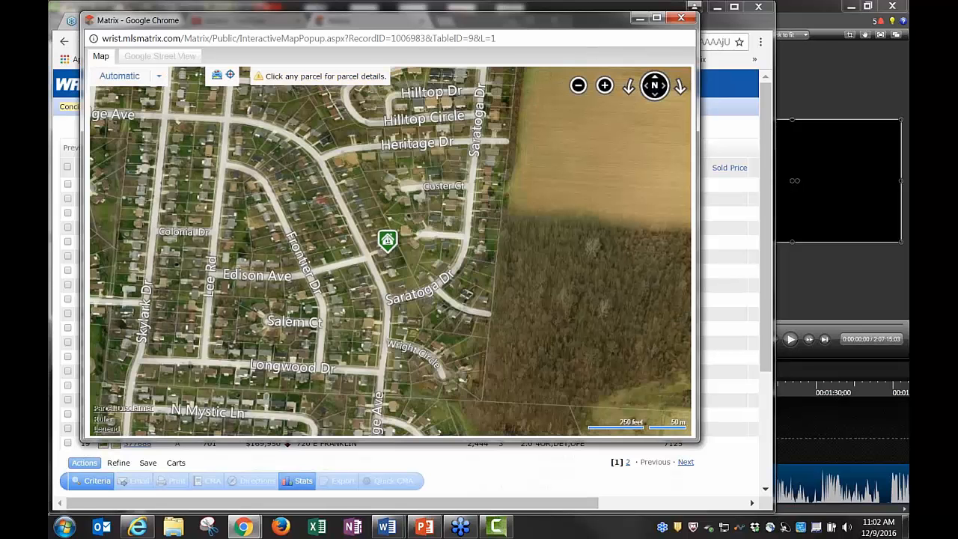
pyautogui.click(385, 253)
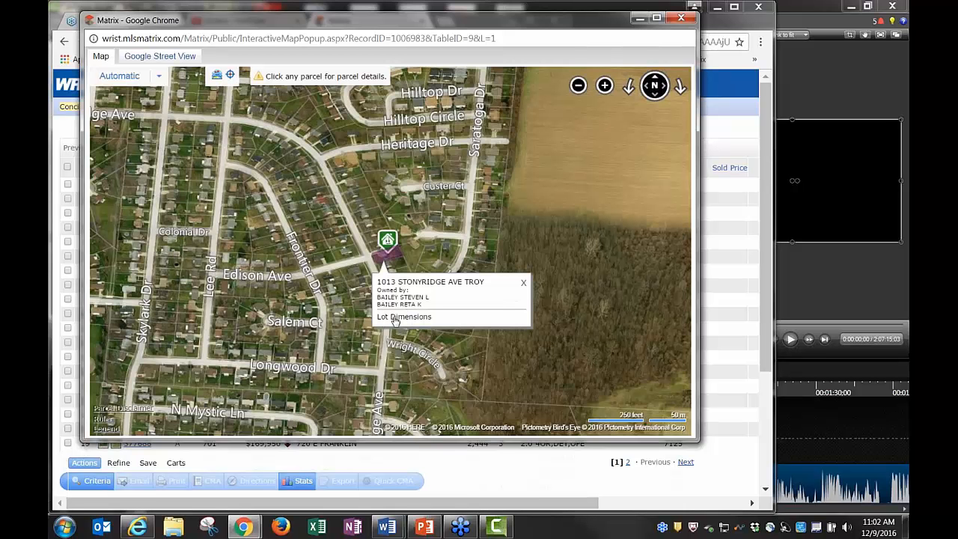
pyautogui.click(524, 285)
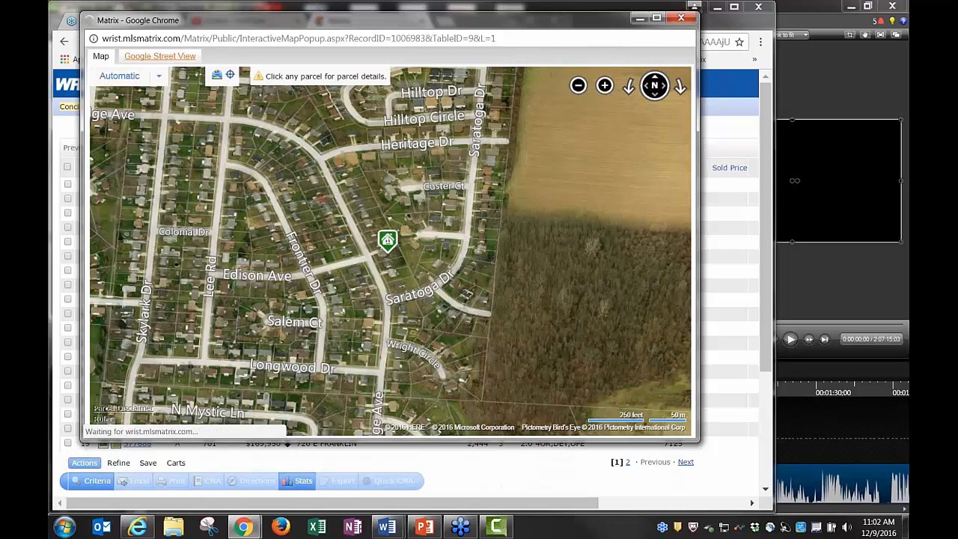
pyautogui.click(159, 56)
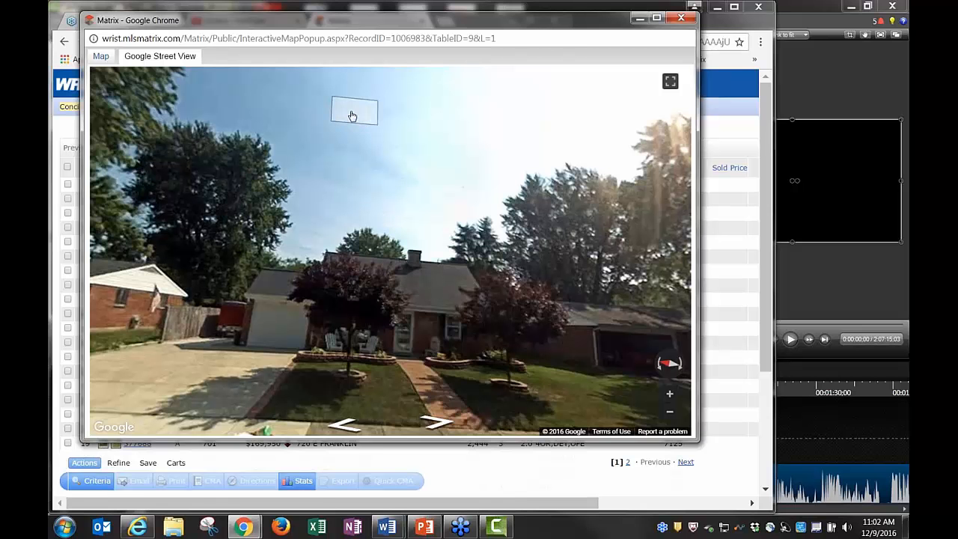
# Move along the street in Street View to the spot facing the Stonyridge house
pyautogui.click(397, 365)
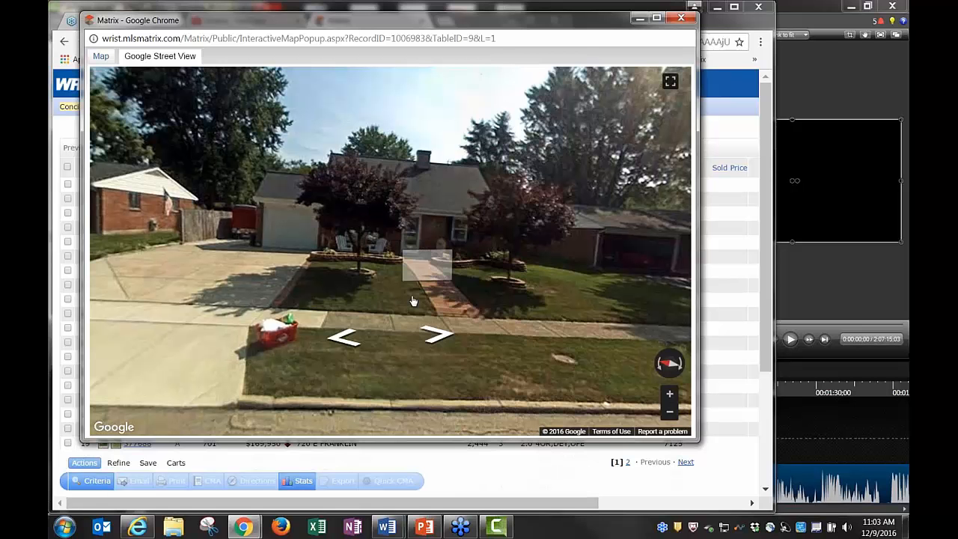
pyautogui.click(345, 340)
pyautogui.click(345, 341)
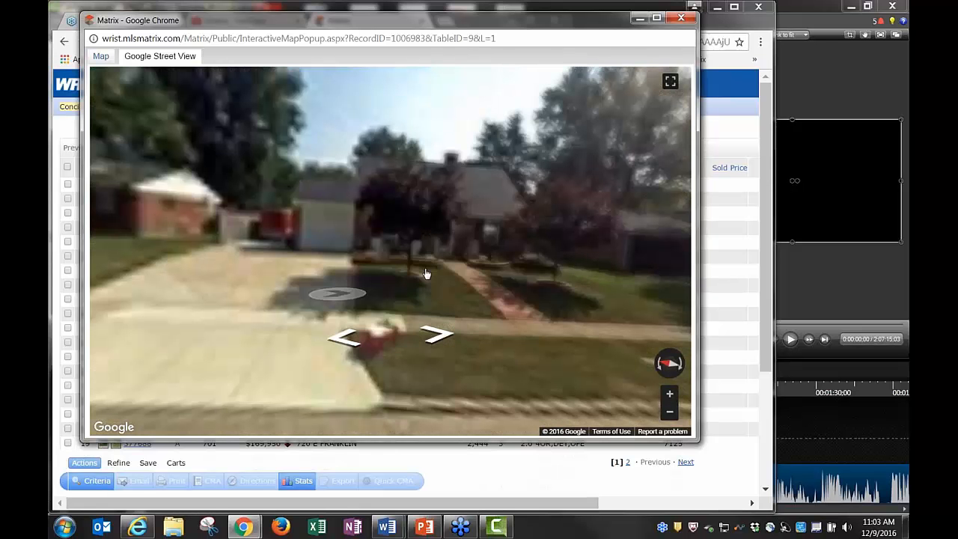
pyautogui.moveTo(443, 256); pyautogui.dragTo(395, 277)
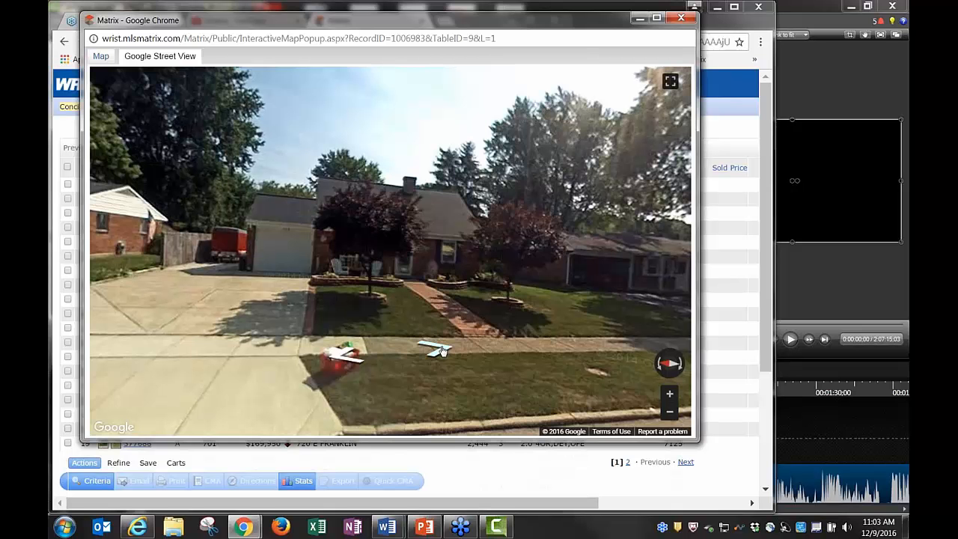
pyautogui.click(442, 350)
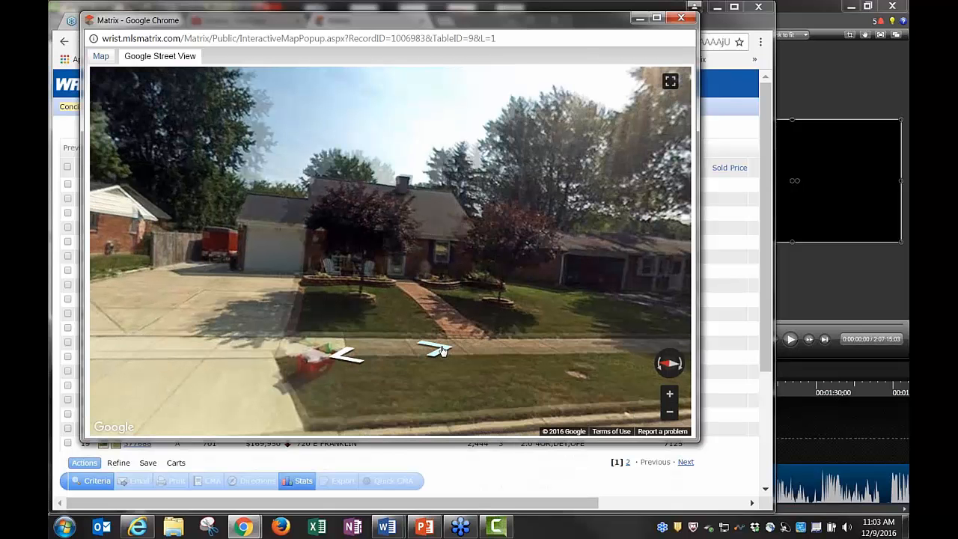
pyautogui.click(442, 351)
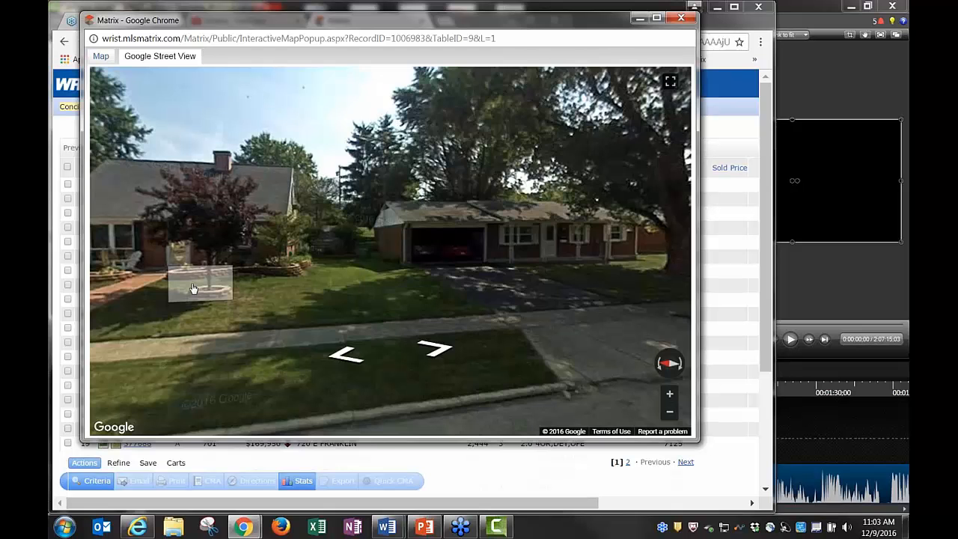
pyautogui.click(197, 278)
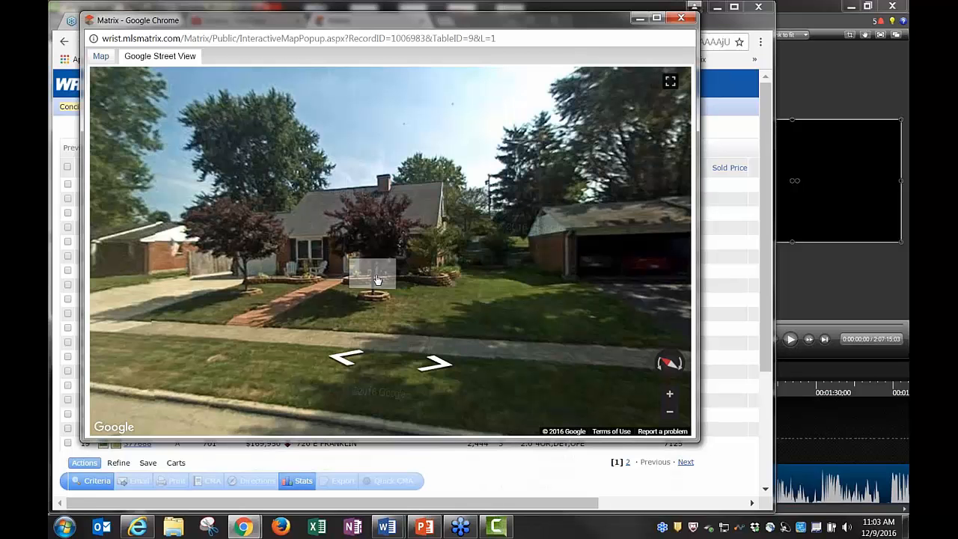
# Look around the street corner and neighbouring house, then close the Street View window
pyautogui.moveTo(378, 280); pyautogui.dragTo(316, 280)
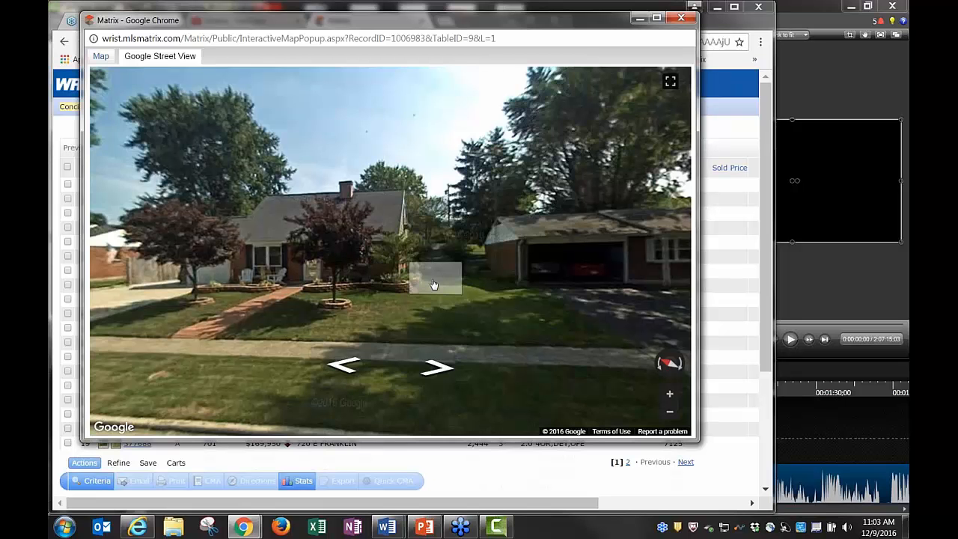
pyautogui.moveTo(433, 285); pyautogui.dragTo(359, 251)
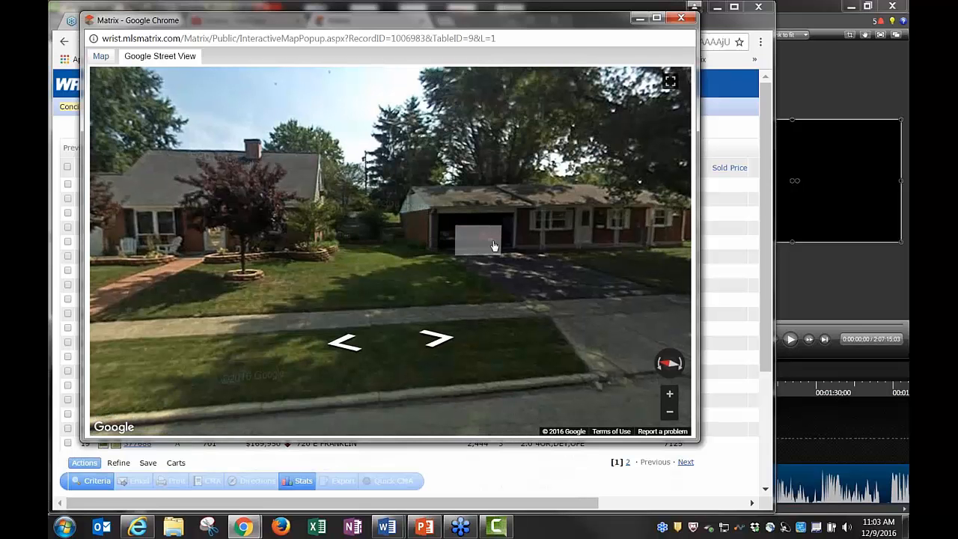
pyautogui.moveTo(494, 245); pyautogui.dragTo(299, 252)
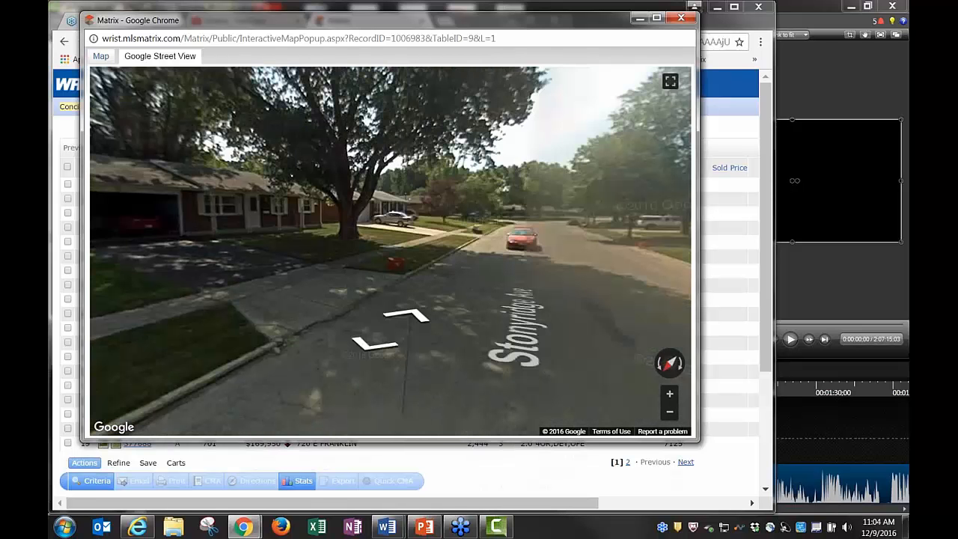
pyautogui.moveTo(465, 254); pyautogui.dragTo(314, 254)
pyautogui.moveTo(629, 265); pyautogui.dragTo(322, 262)
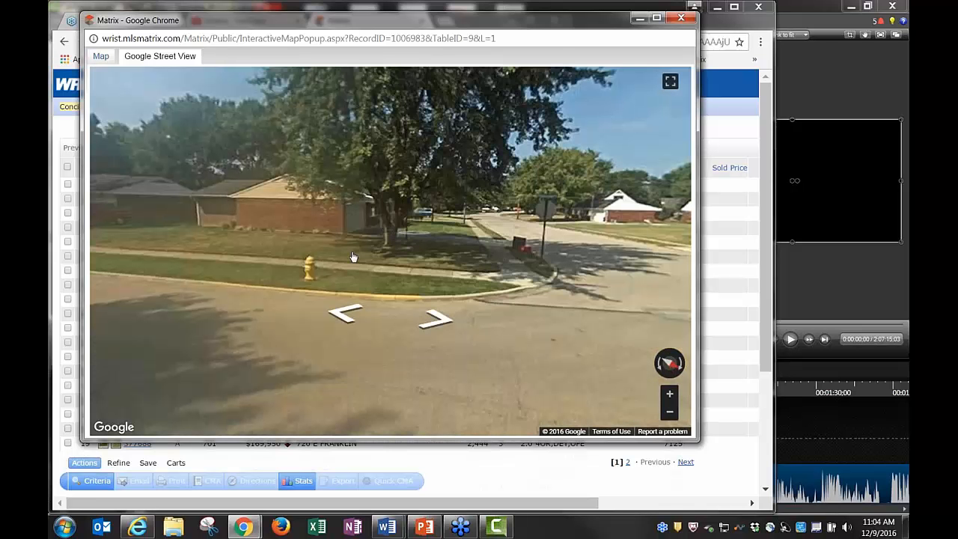
pyautogui.click(389, 259)
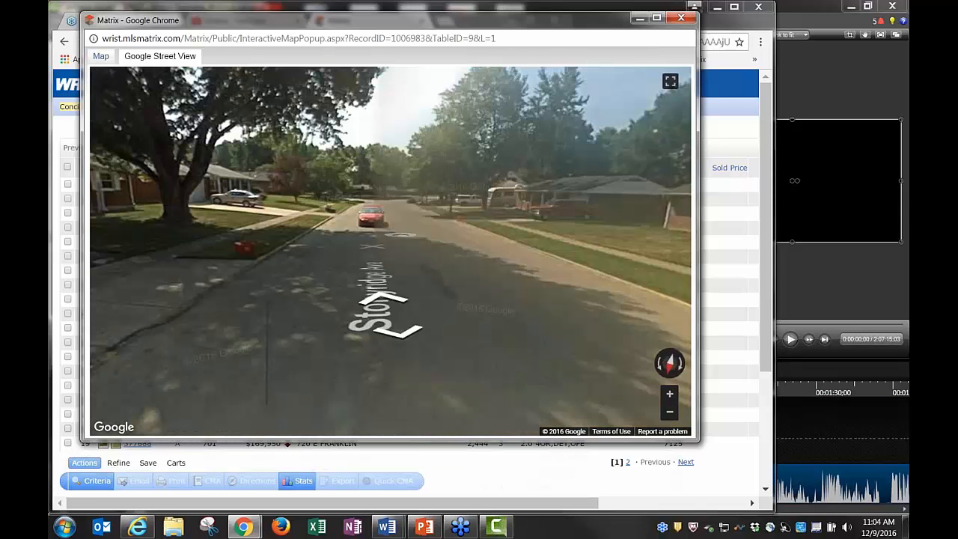
pyautogui.moveTo(389, 259); pyautogui.dragTo(300, 248)
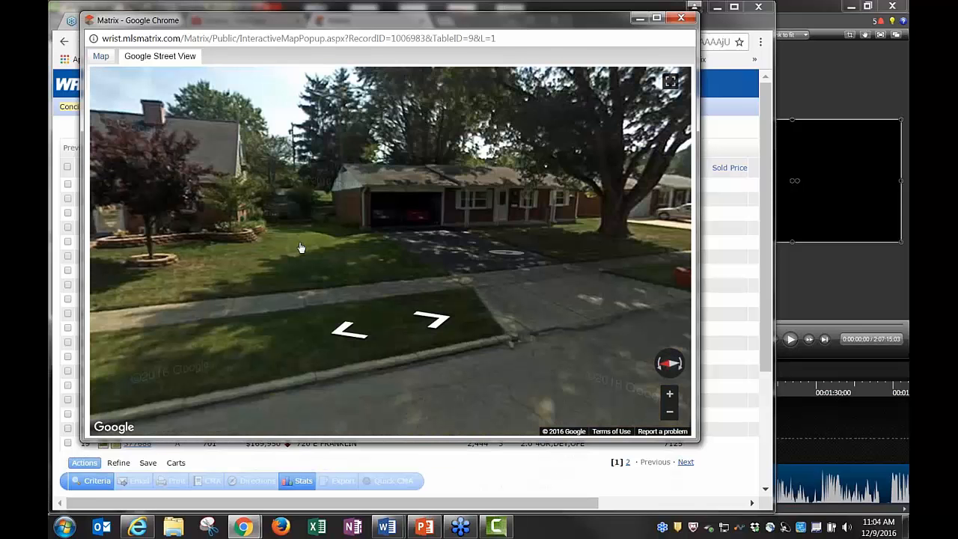
pyautogui.click(300, 248)
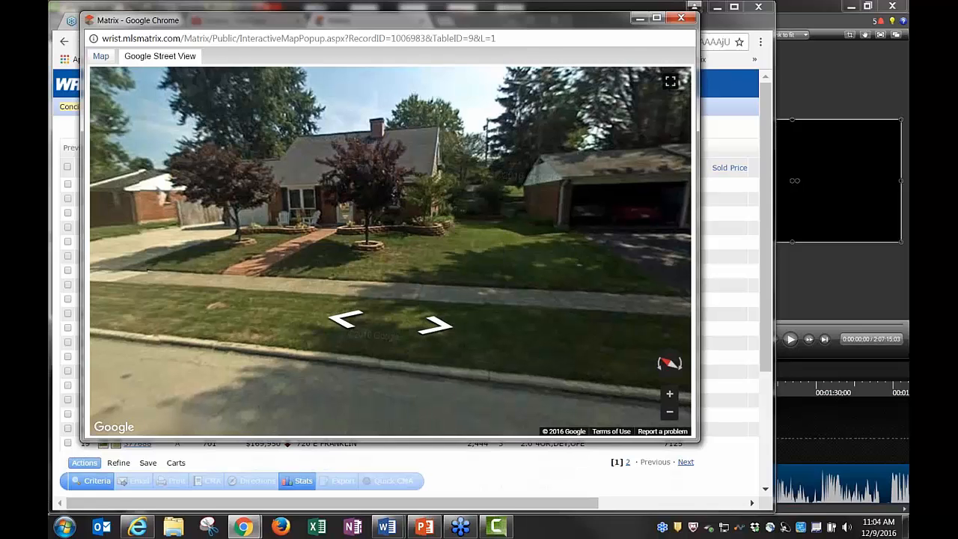
pyautogui.hotkey('ctrl', 'w')
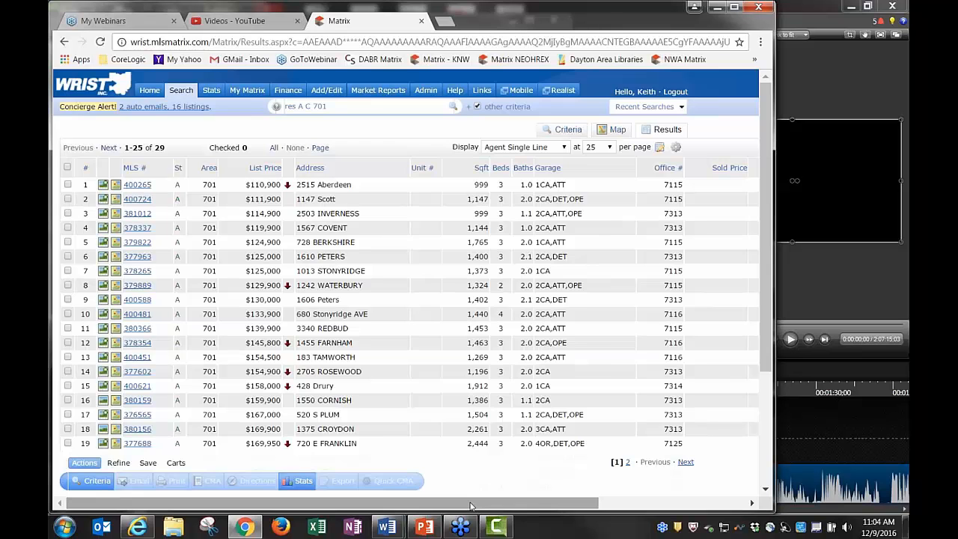
pyautogui.moveTo(470, 507); pyautogui.dragTo(616, 507)
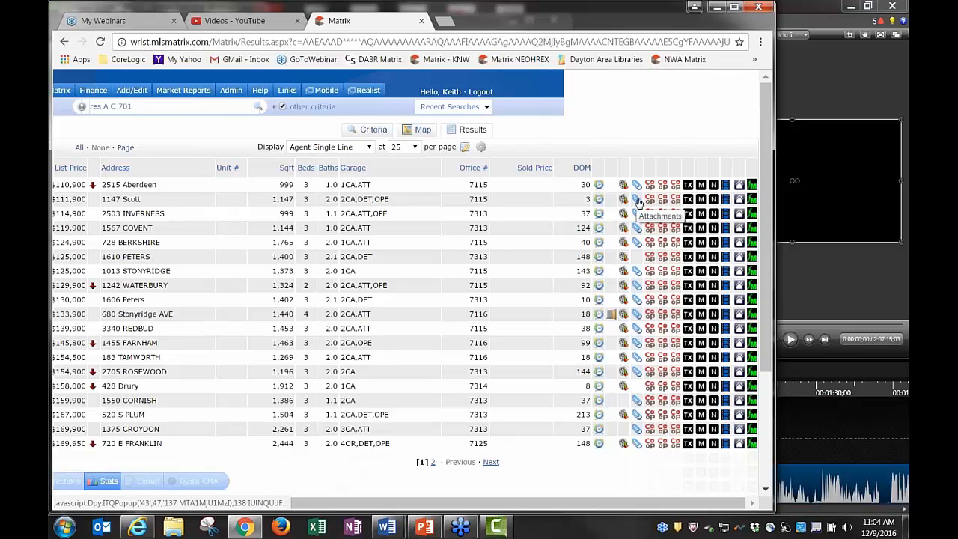
pyautogui.click(638, 200)
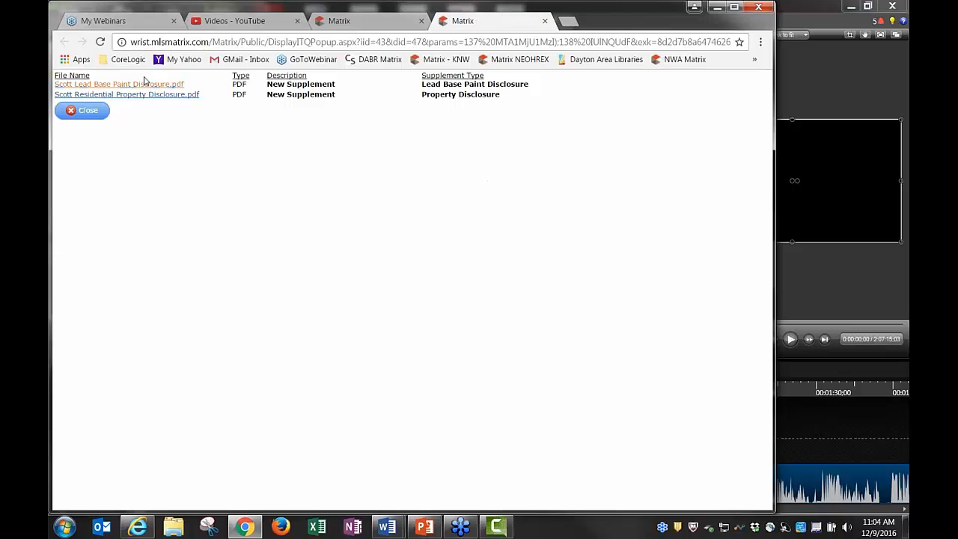
pyautogui.click(84, 111)
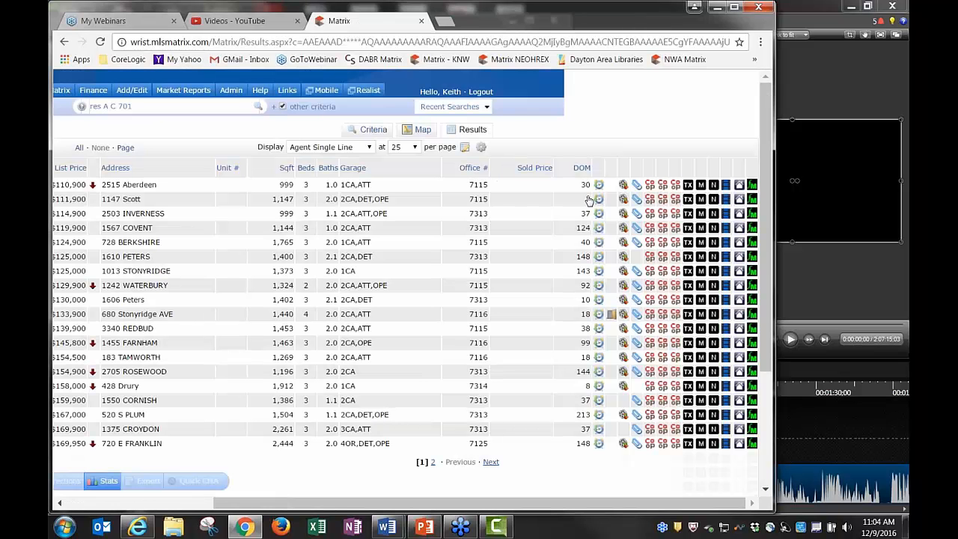
pyautogui.click(599, 200)
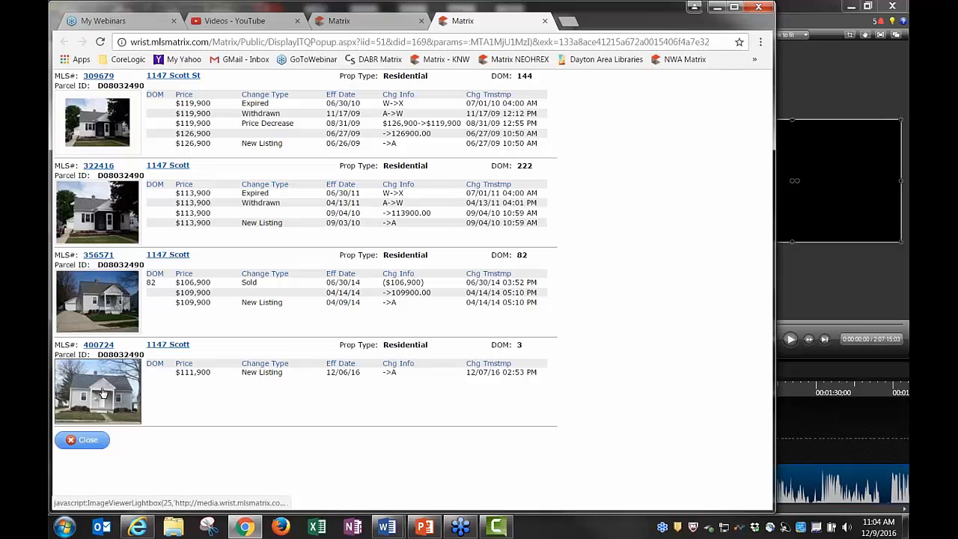
pyautogui.click(80, 440)
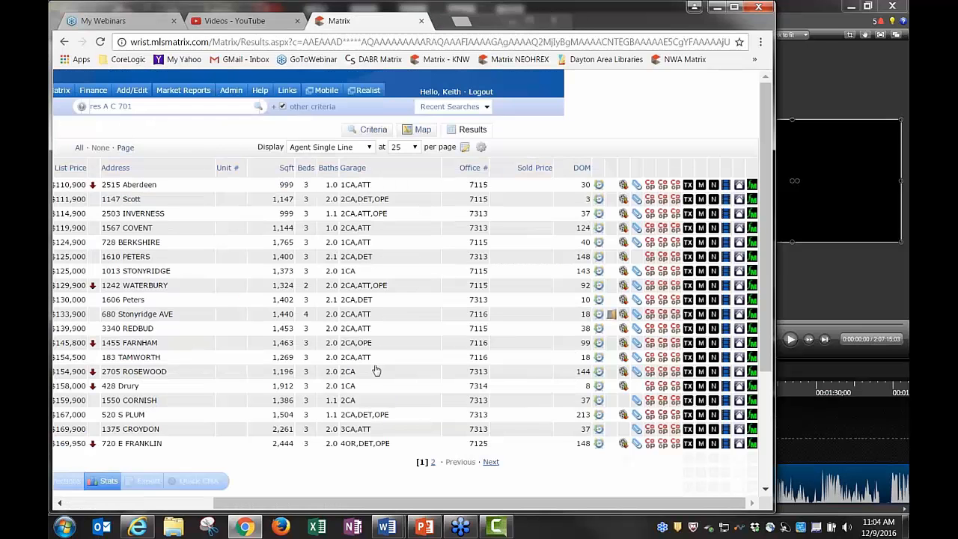
pyautogui.moveTo(599, 171); pyautogui.dragTo(102, 164)
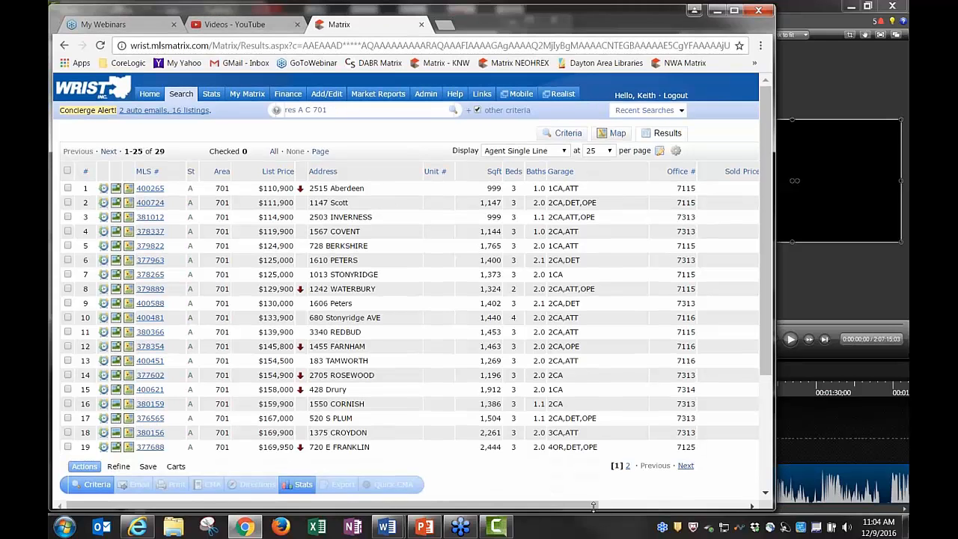
pyautogui.moveTo(593, 507); pyautogui.dragTo(741, 503)
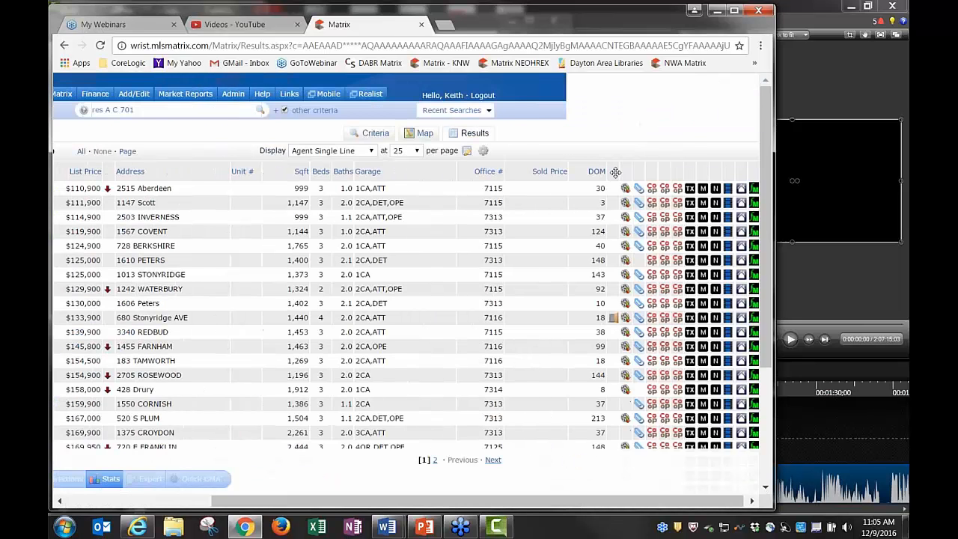
pyautogui.moveTo(633, 172); pyautogui.dragTo(51, 188)
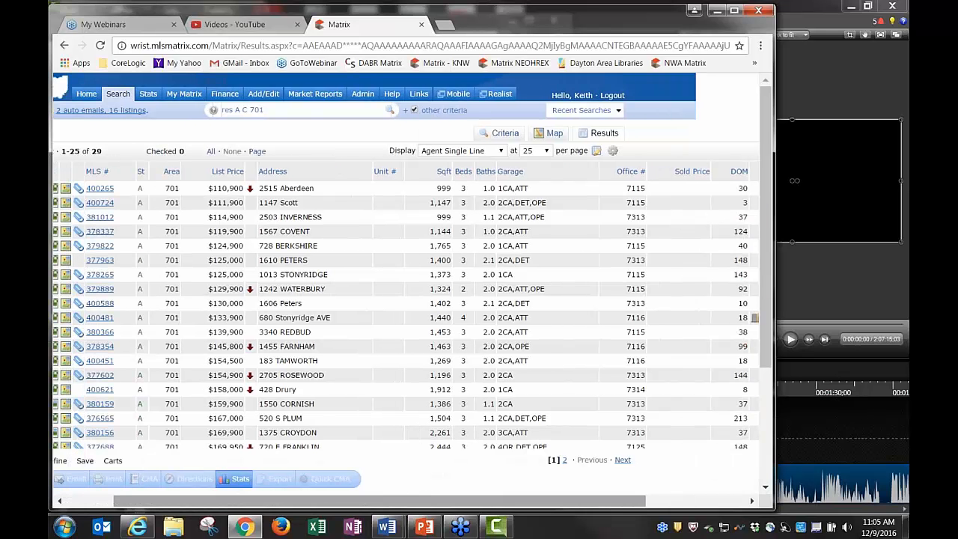
pyautogui.hscroll(4, 659, 248)
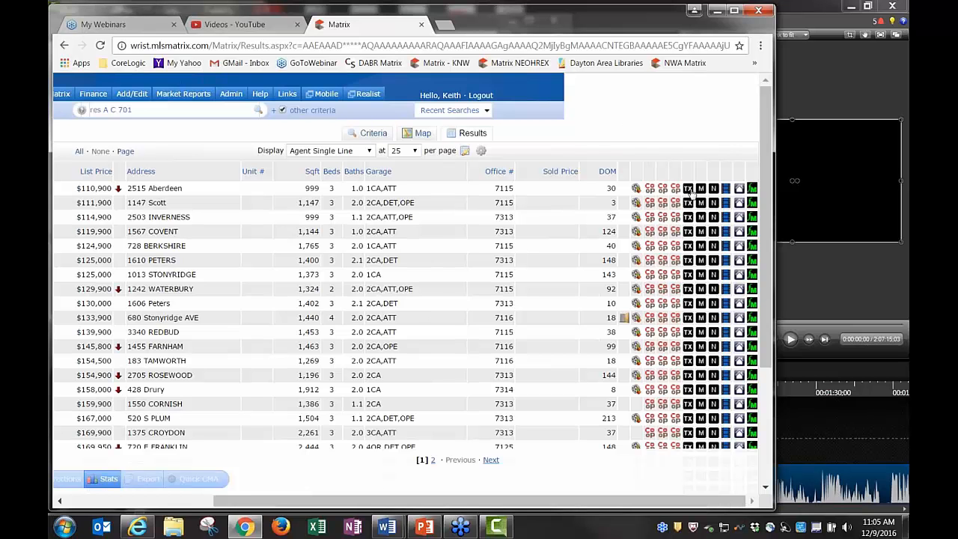
pyautogui.click(689, 261)
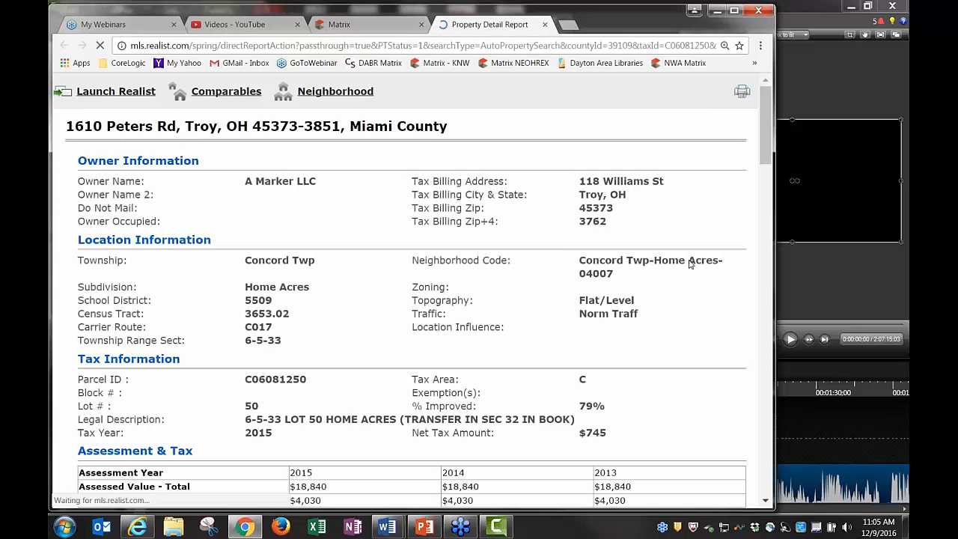
pyautogui.scroll(-1, 516, 345)
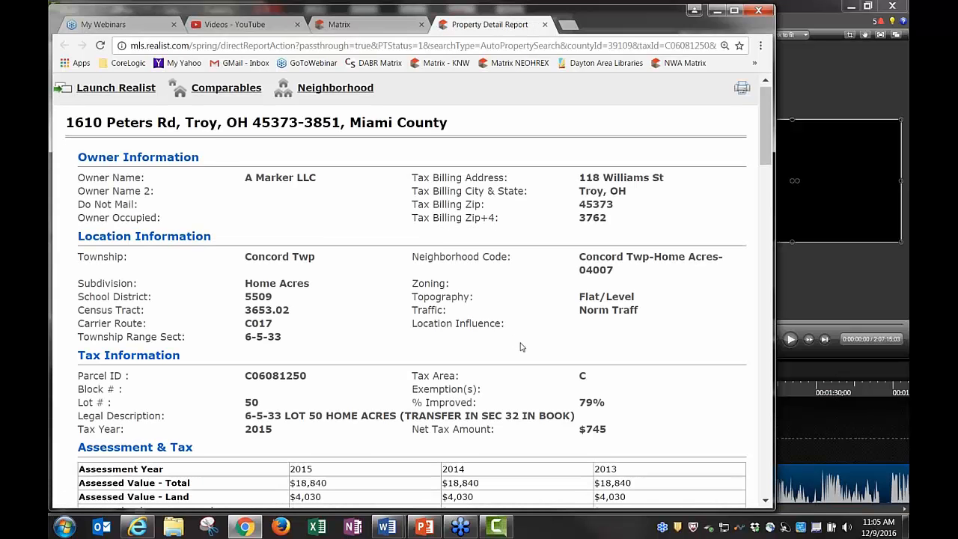
pyautogui.scroll(-4, 522, 346)
pyautogui.scroll(4, 524, 346)
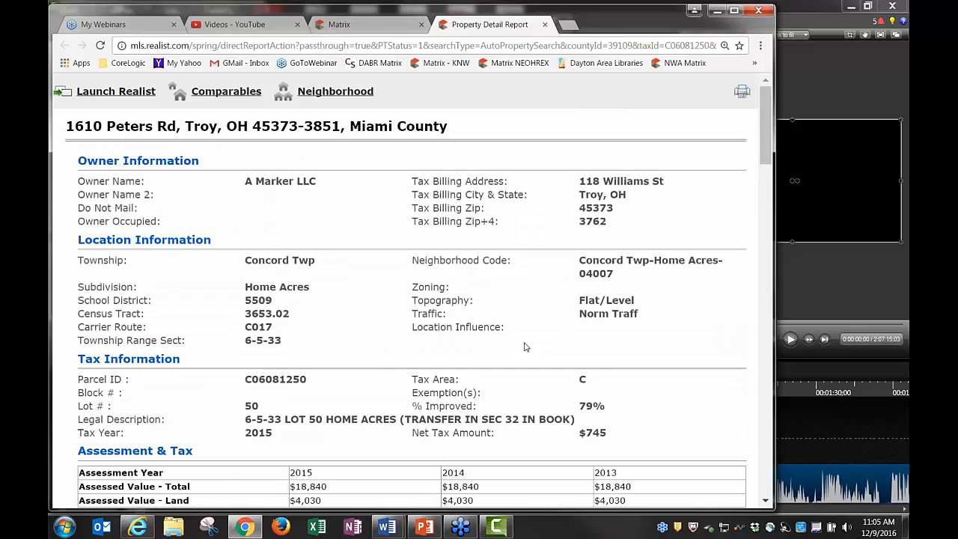
pyautogui.click(545, 24)
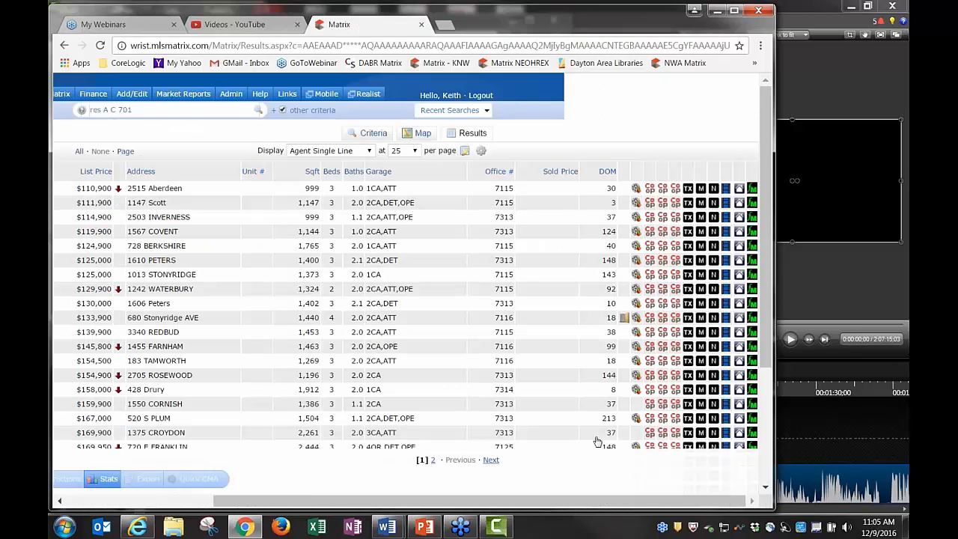
pyautogui.moveTo(362, 507); pyautogui.dragTo(216, 507)
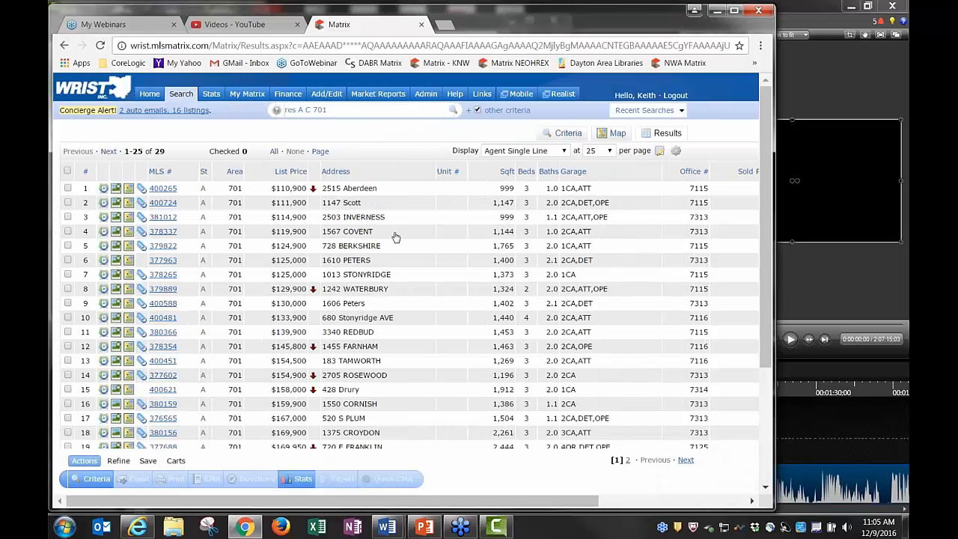
pyautogui.click(460, 173)
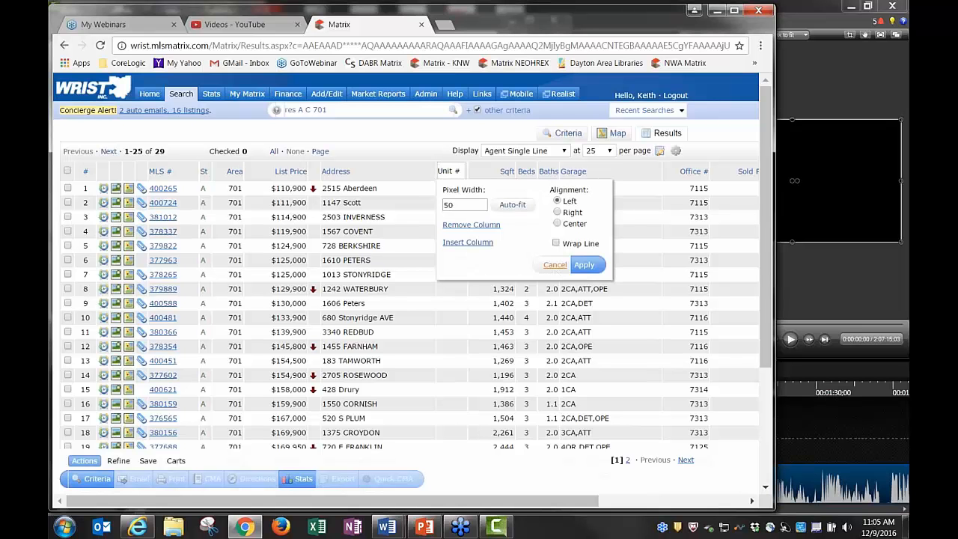
pyautogui.click(555, 267)
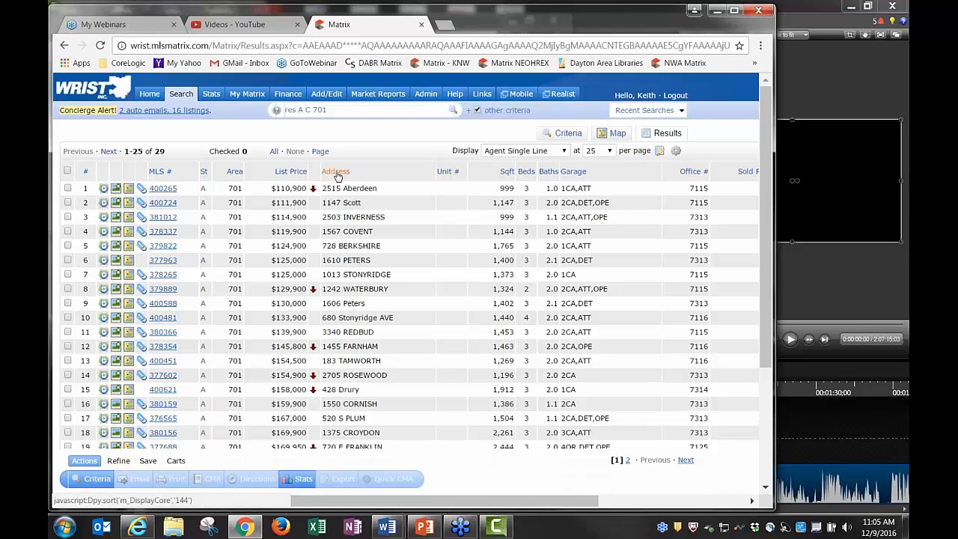
# Try address and square-footage sorts, then sort the listings by bedrooms, fewest first
pyautogui.click(337, 174)
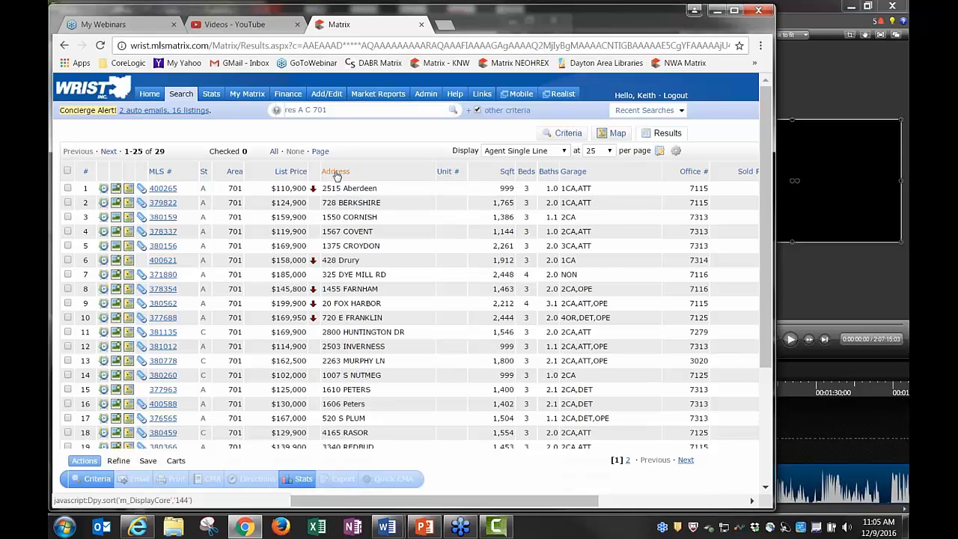
pyautogui.click(337, 174)
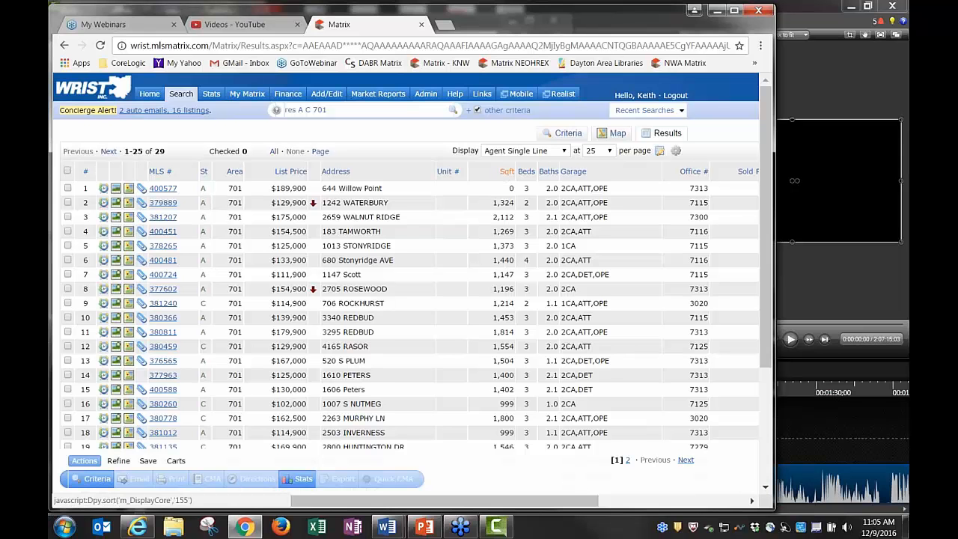
pyautogui.click(506, 172)
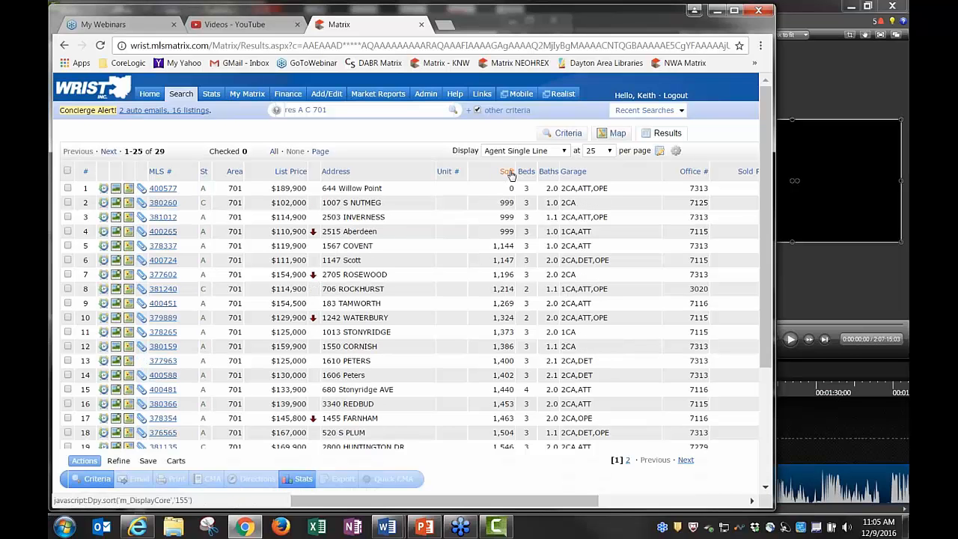
pyautogui.click(508, 172)
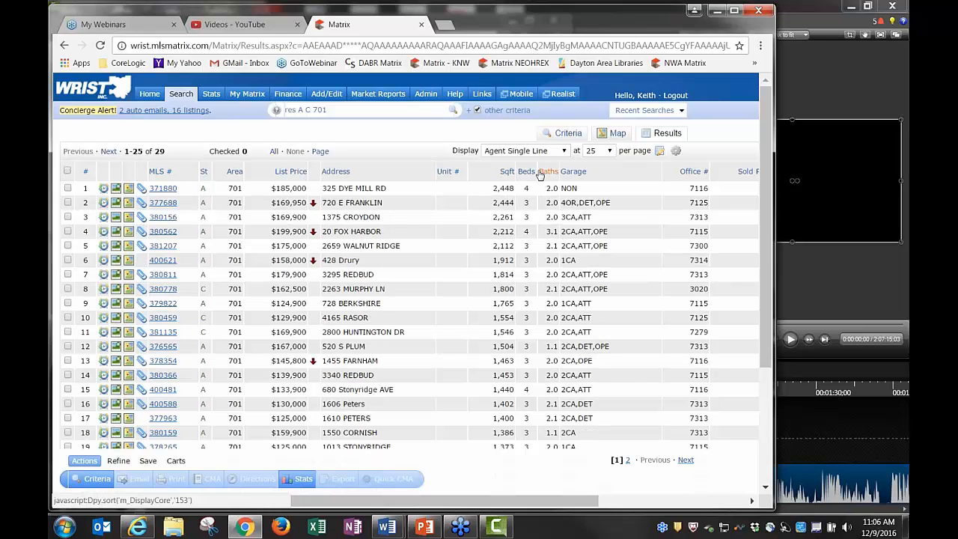
pyautogui.click(524, 172)
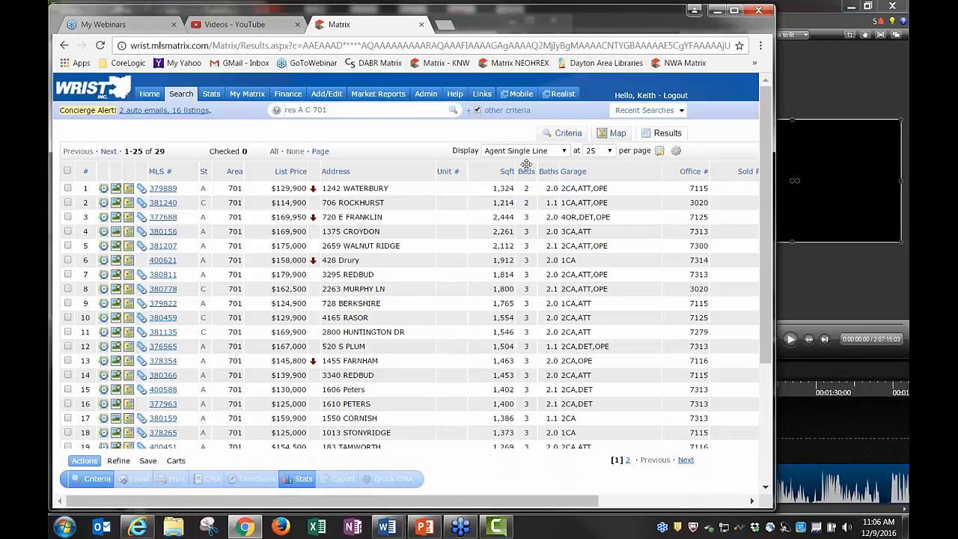
pyautogui.moveTo(526, 164)
pyautogui.mouseDown()
pyautogui.moveTo(399, 163)
pyautogui.moveTo(537, 173)
pyautogui.mouseUp()
# Remove the Unit # column and insert a Property Type column after Sqft
pyautogui.click(445, 177)
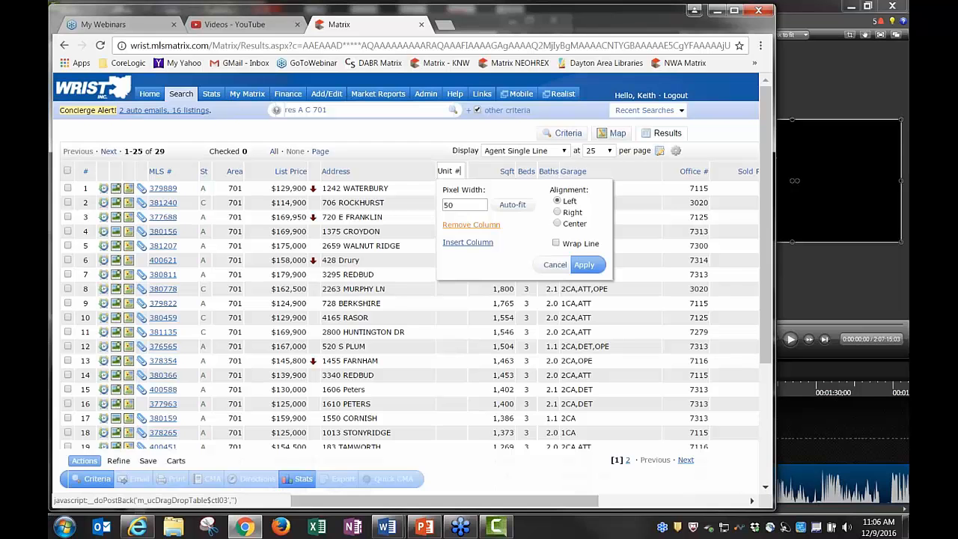
pyautogui.click(471, 225)
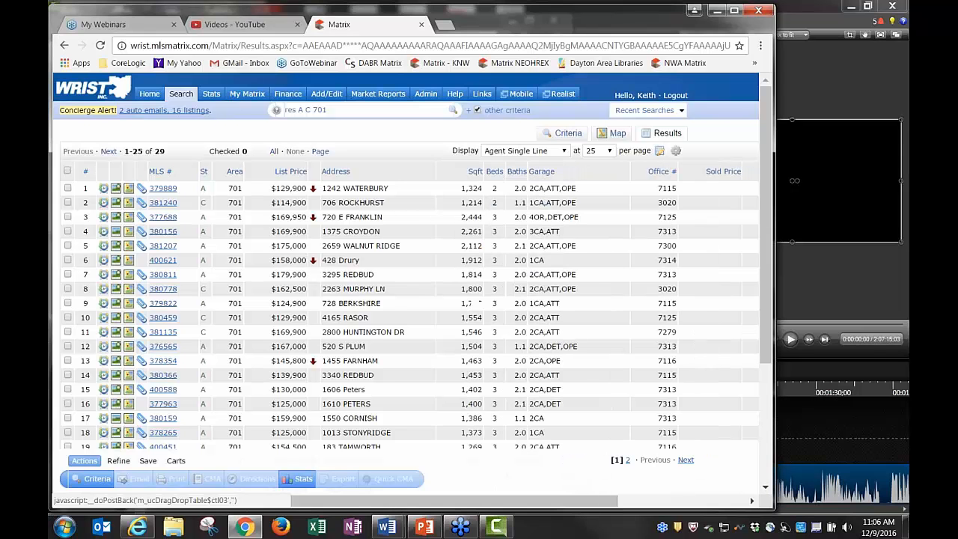
pyautogui.click(445, 171)
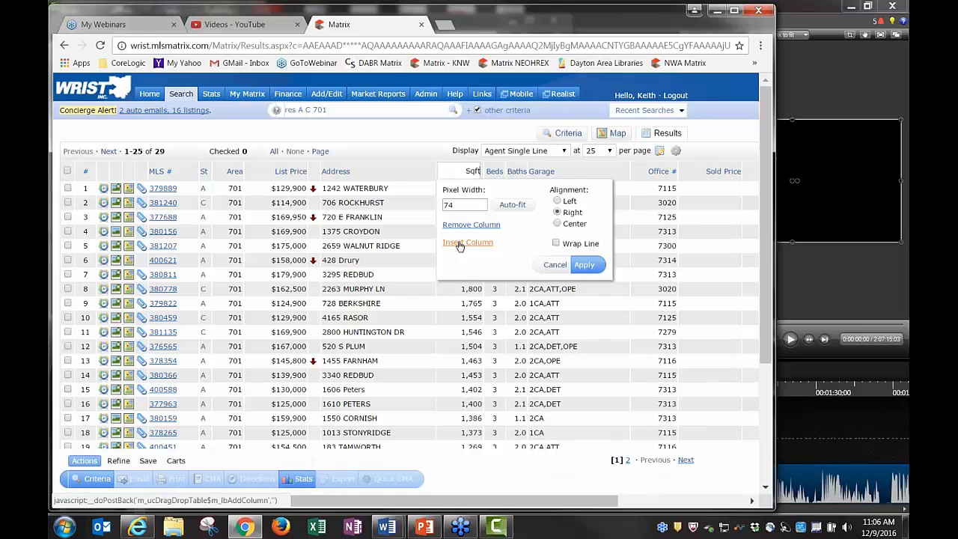
pyautogui.click(459, 244)
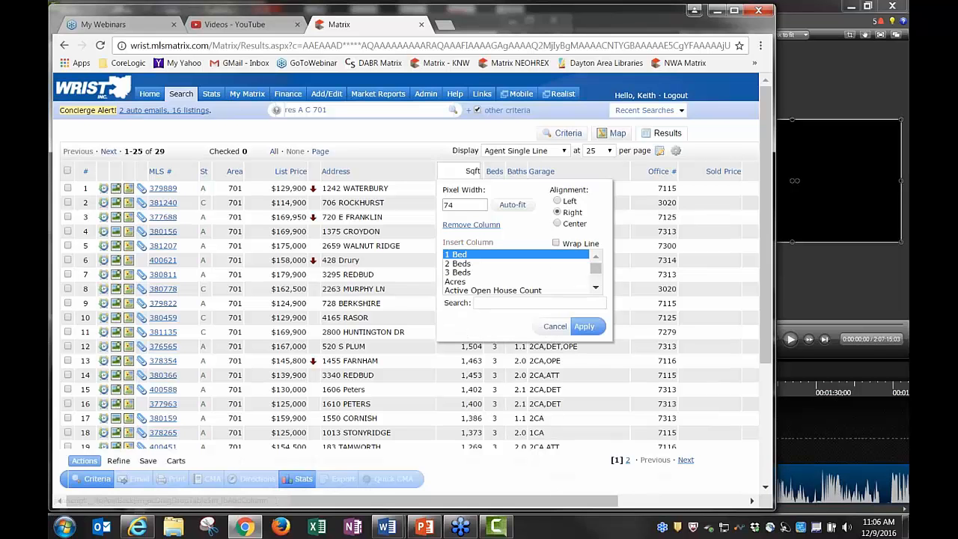
pyautogui.write('prop')
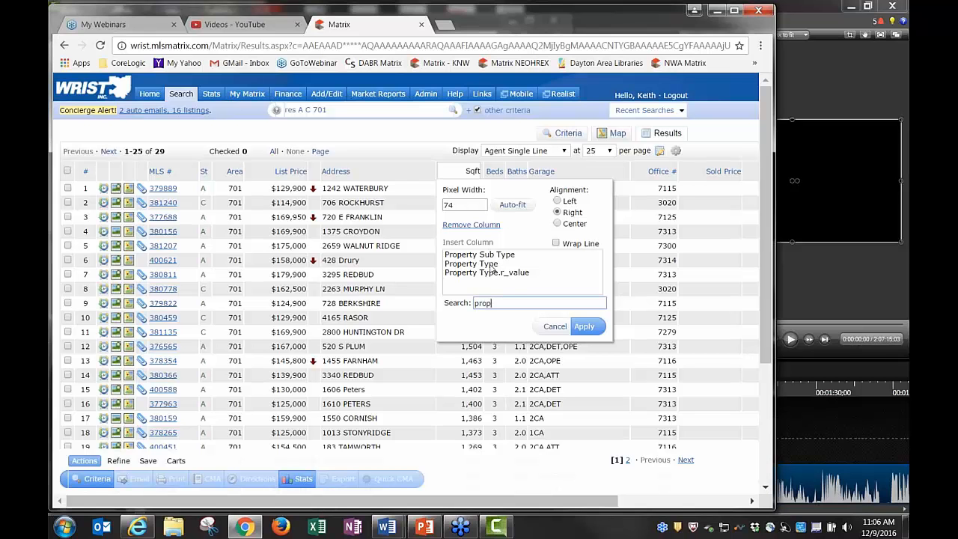
pyautogui.click(495, 263)
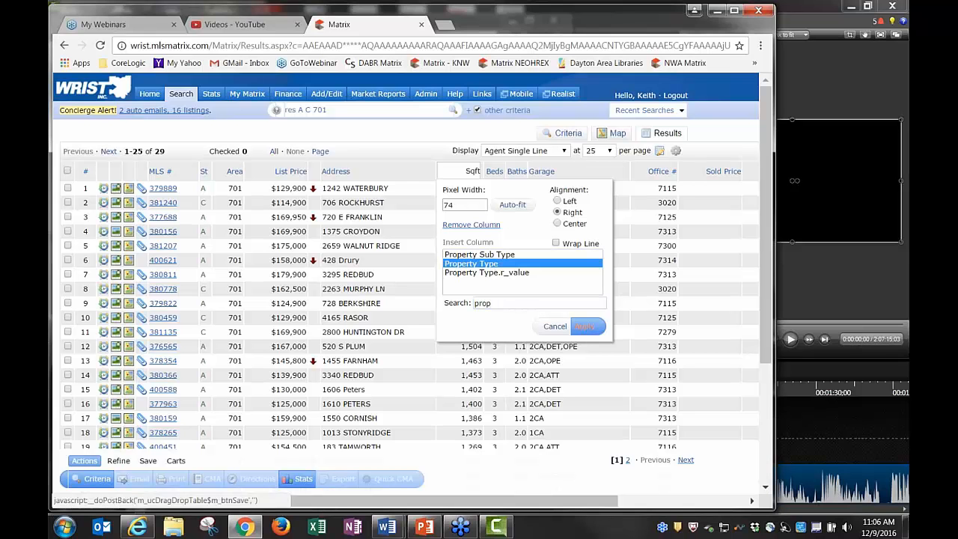
pyautogui.click(585, 327)
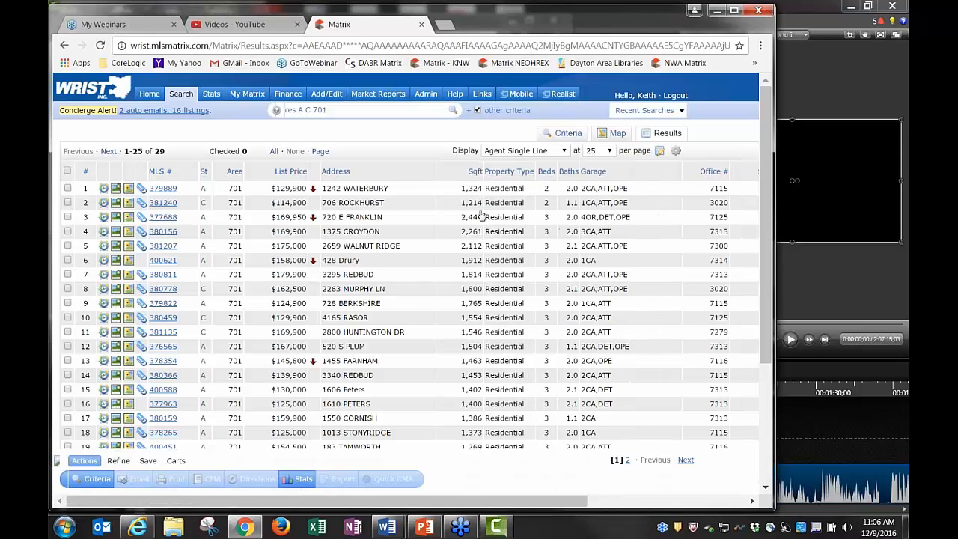
# Move the Property Type column next to MLS # and drag the Address column narrower
pyautogui.moveTo(506, 178); pyautogui.dragTo(197, 179)
pyautogui.moveTo(361, 244); pyautogui.dragTo(449, 275)
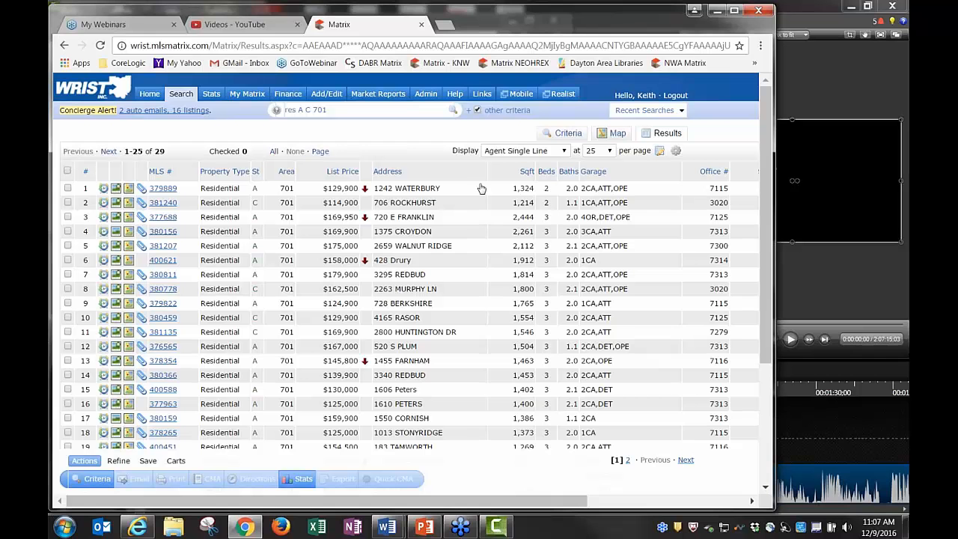
pyautogui.moveTo(487, 172)
pyautogui.mouseDown()
pyautogui.moveTo(428, 174)
pyautogui.moveTo(491, 175)
pyautogui.mouseUp()
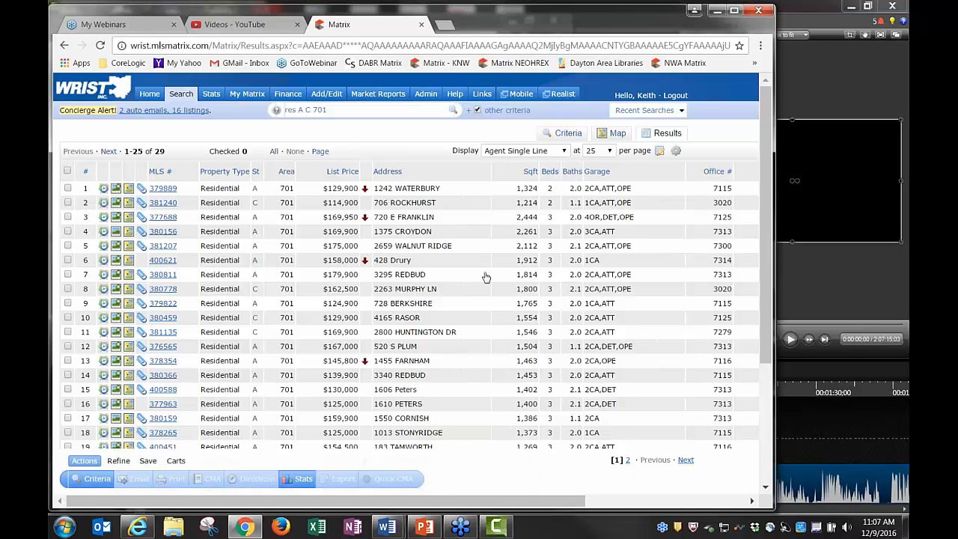
pyautogui.click(441, 172)
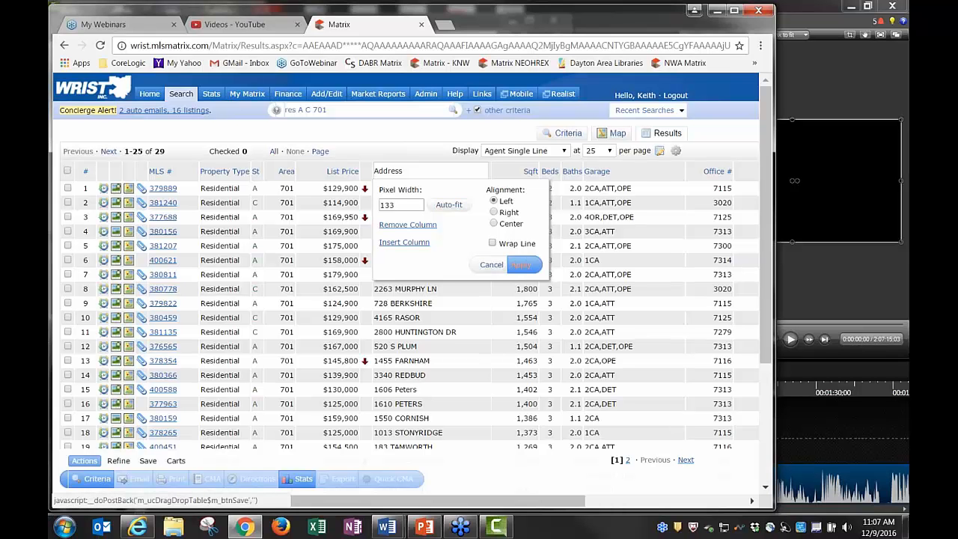
# Apply the narrower Address width and auto-fit the Sqft and Garage columns
pyautogui.click(522, 265)
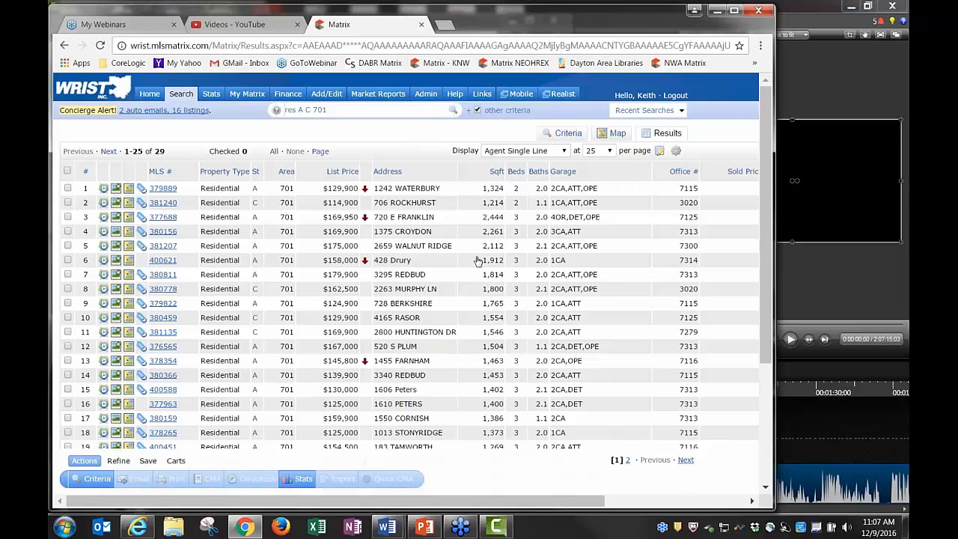
pyautogui.click(474, 176)
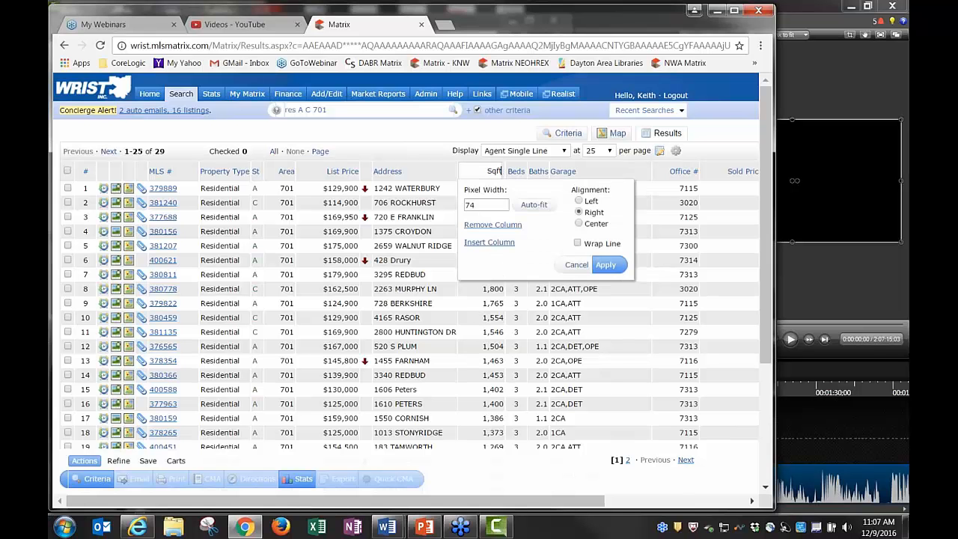
pyautogui.click(535, 207)
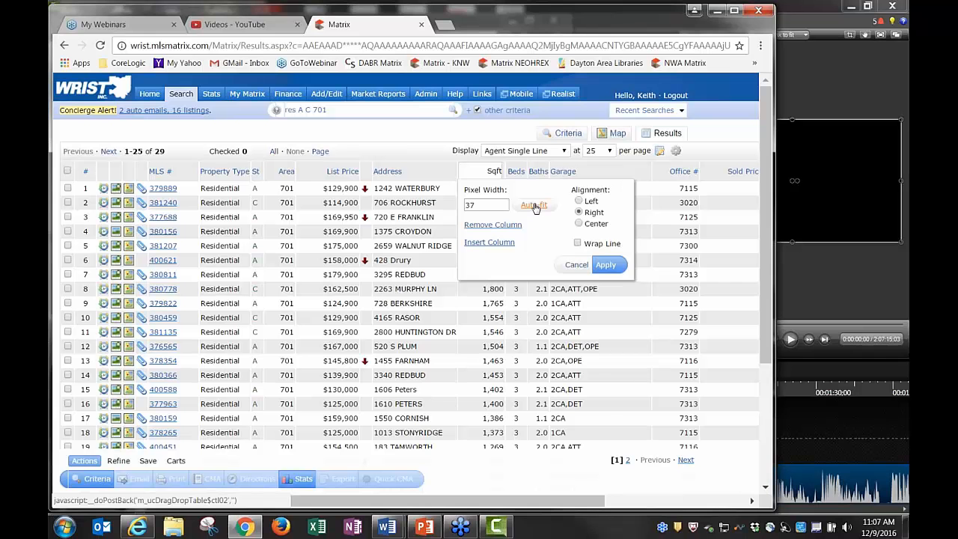
pyautogui.click(607, 267)
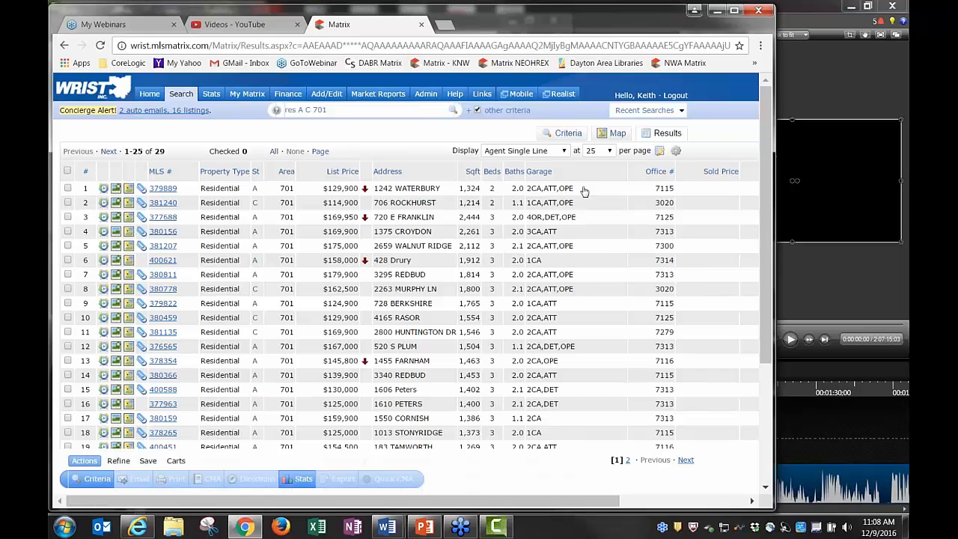
pyautogui.click(551, 171)
pyautogui.click(601, 205)
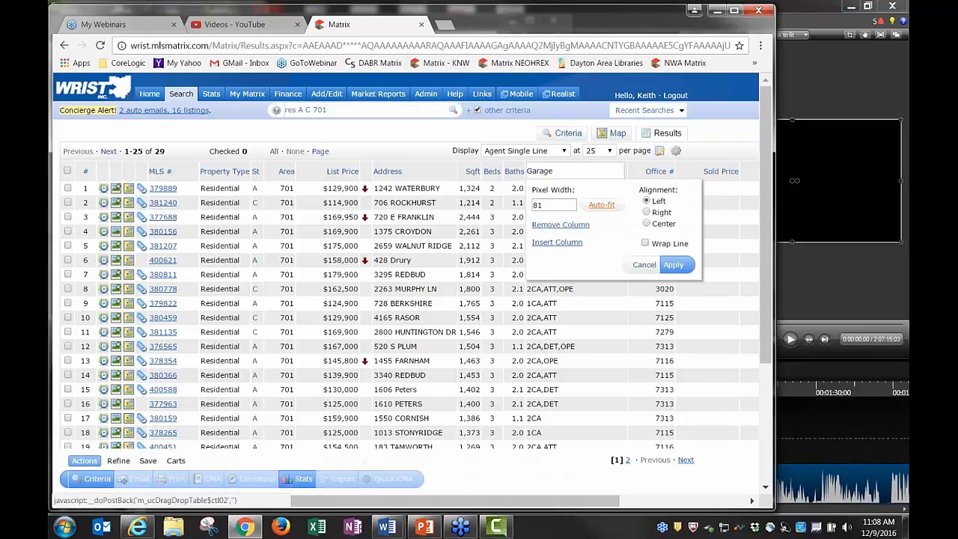
pyautogui.click(674, 267)
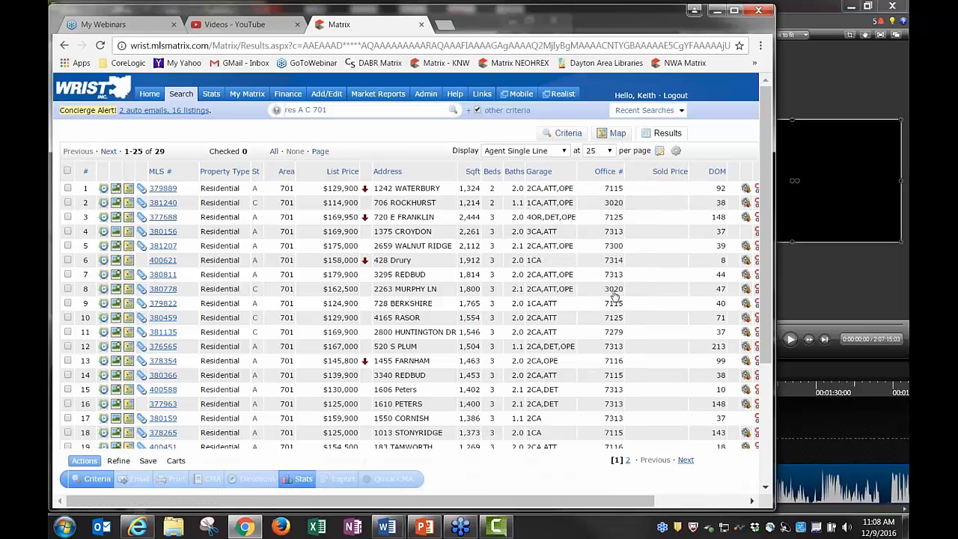
# Auto-fit the Office # column and remove the Sold Price column
pyautogui.click(585, 171)
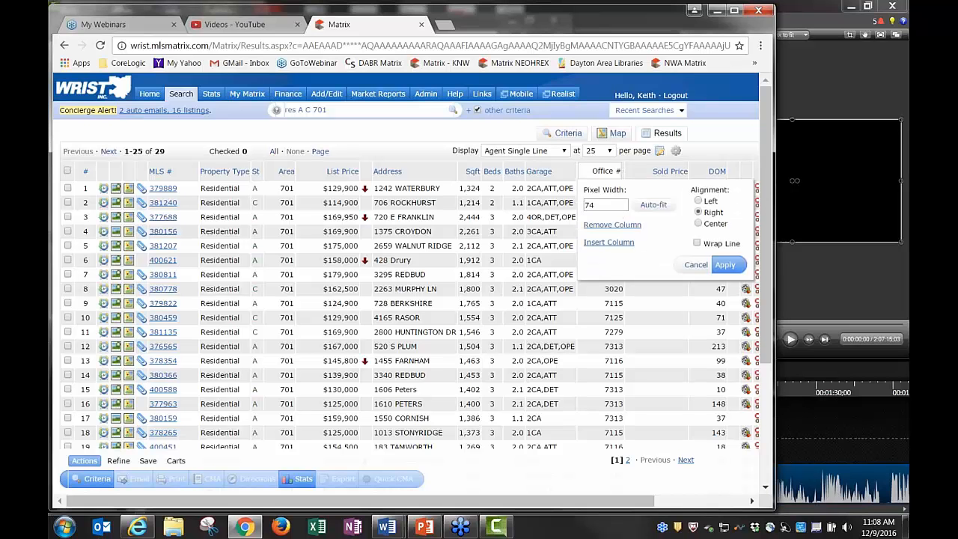
pyautogui.click(653, 204)
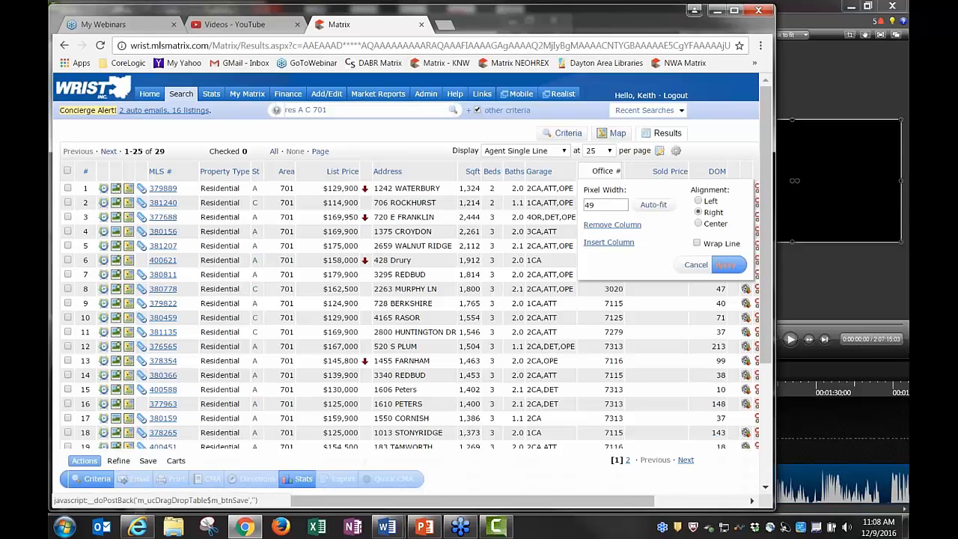
pyautogui.click(726, 264)
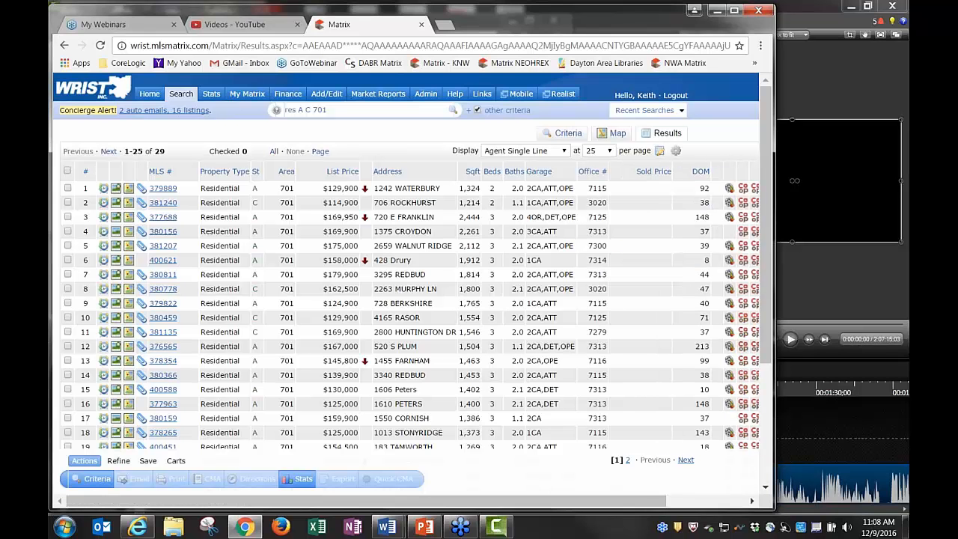
pyautogui.click(622, 172)
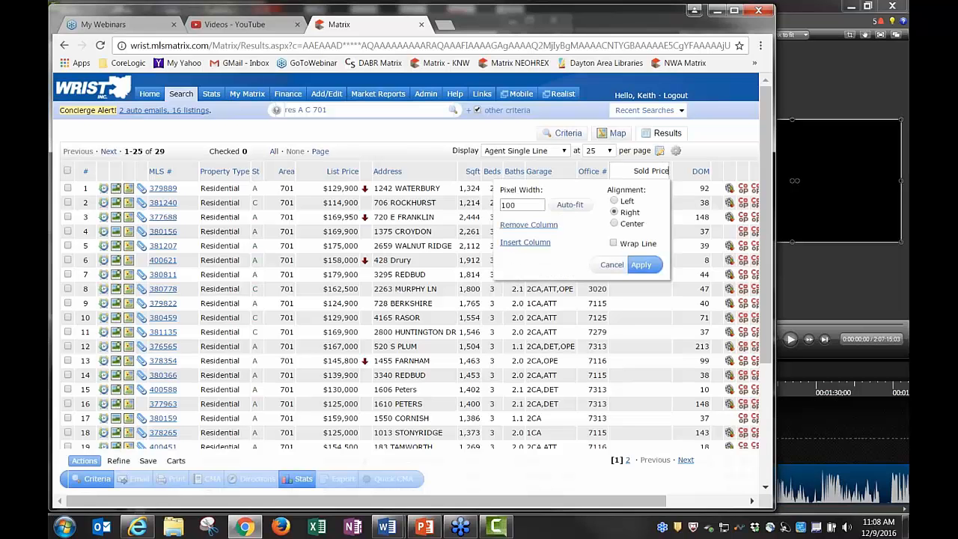
pyautogui.click(527, 226)
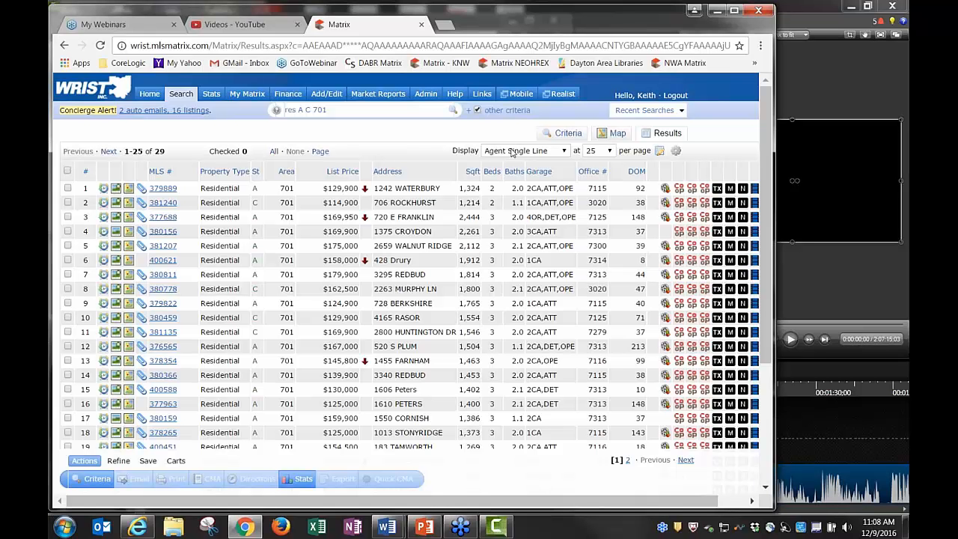
# Keep 25 results per page and save the current layout as a new display 'Single Line'
pyautogui.click(611, 152)
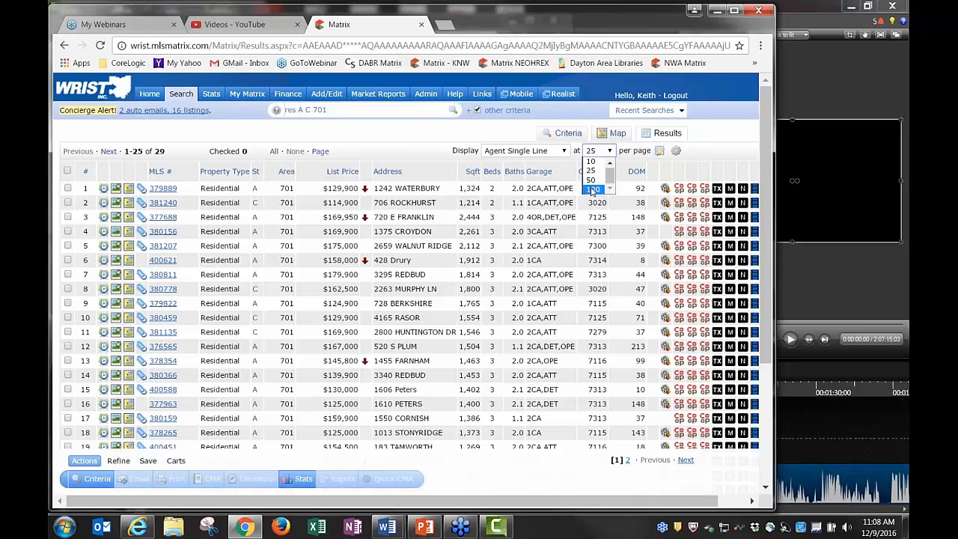
pyautogui.click(633, 152)
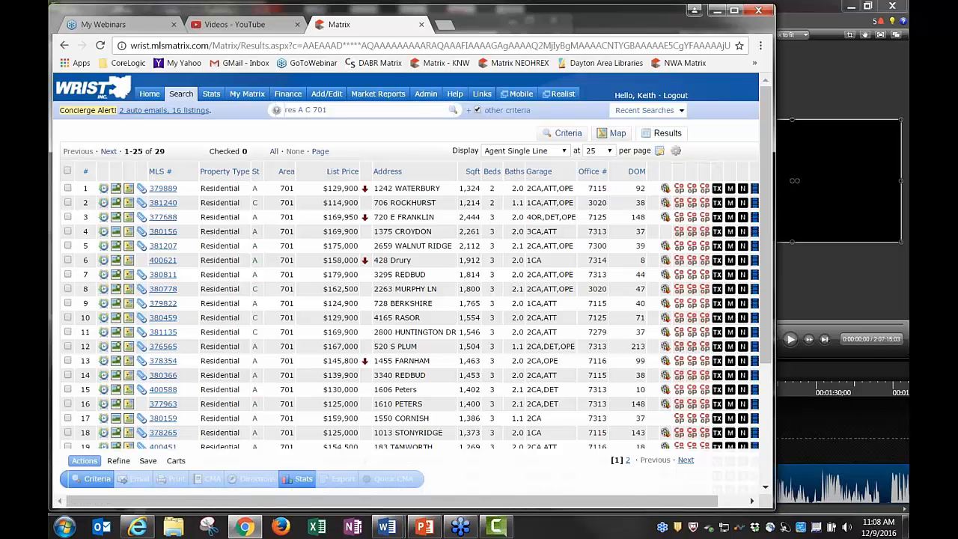
pyautogui.click(660, 150)
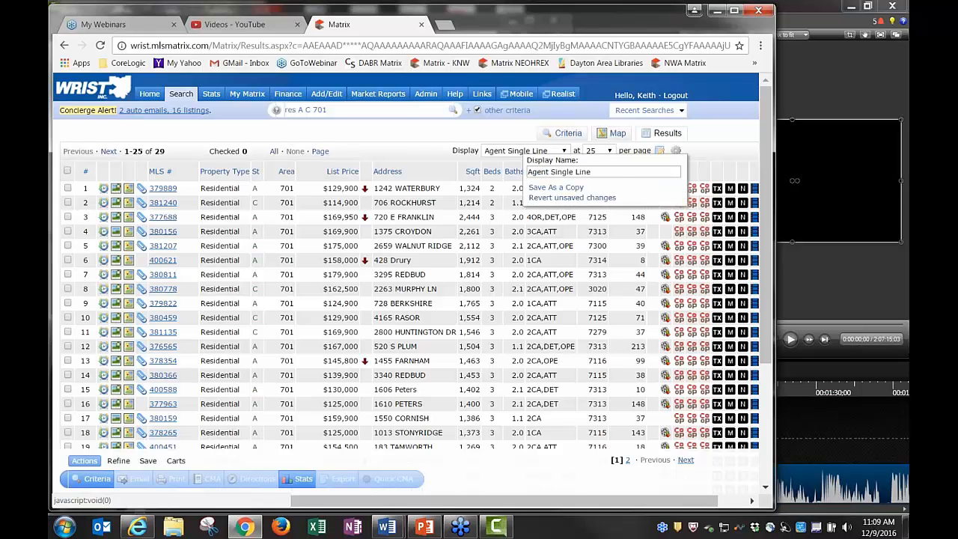
pyautogui.click(553, 172)
pyautogui.click(574, 173)
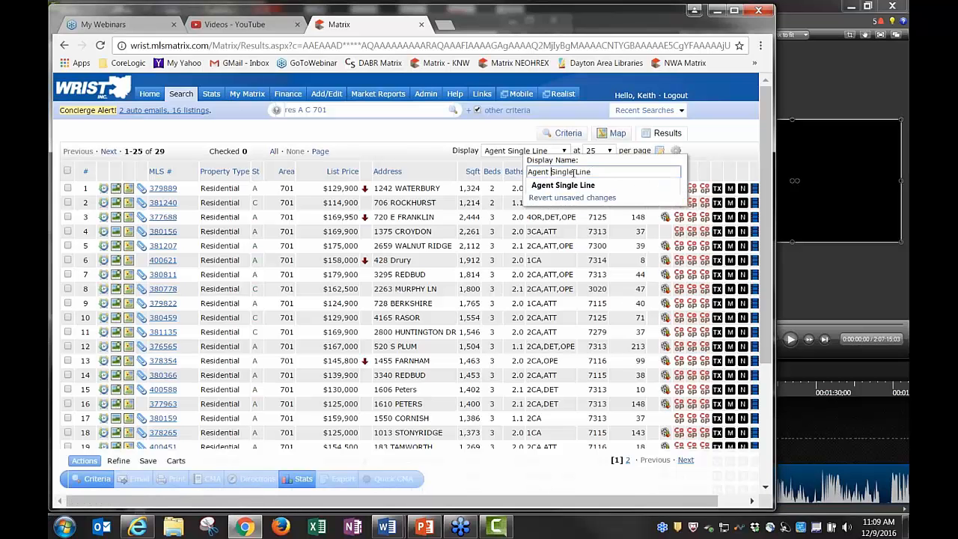
pyautogui.press('BackSpace')
pyautogui.press('BackSpace')
pyautogui.press('BackSpace')
pyautogui.press('BackSpace')
pyautogui.press('BackSpace')
pyautogui.press('BackSpace')
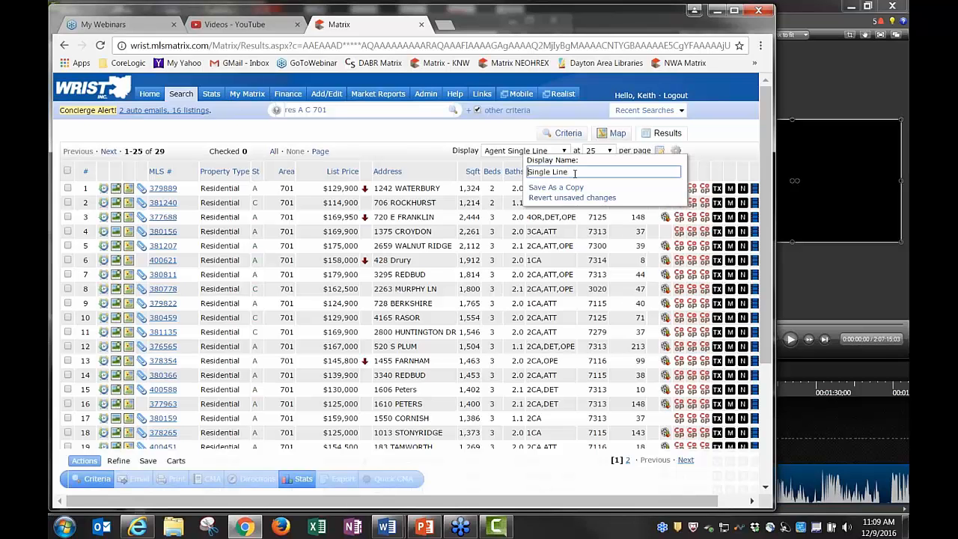
pyautogui.click(552, 190)
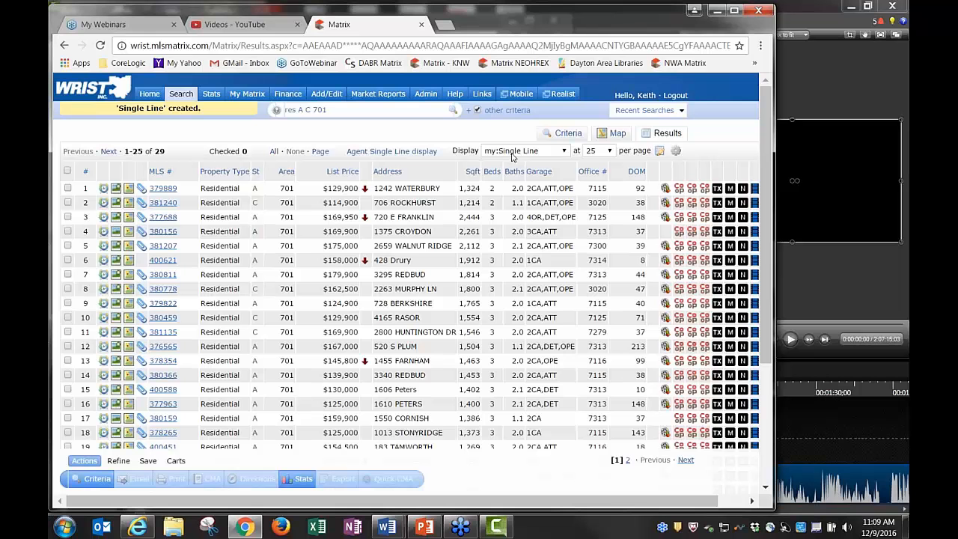
pyautogui.click(512, 153)
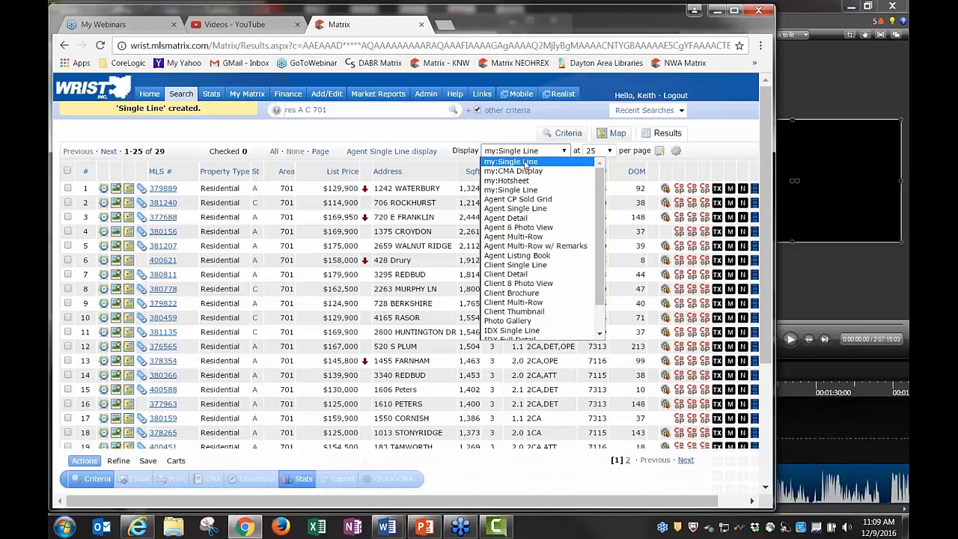
# Switch to my:Single Line and delete the custom 'Single Line' display, confirming with OK
pyautogui.click(529, 161)
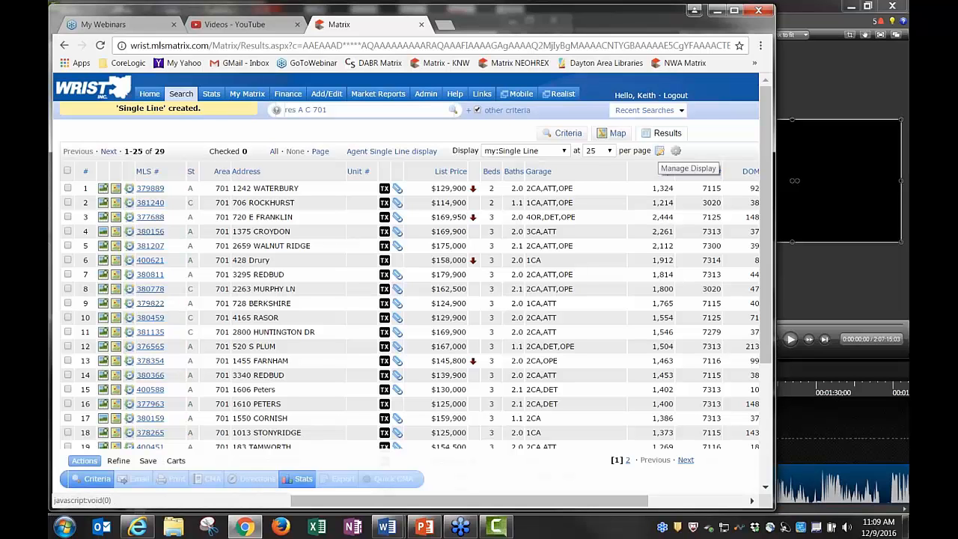
pyautogui.click(677, 152)
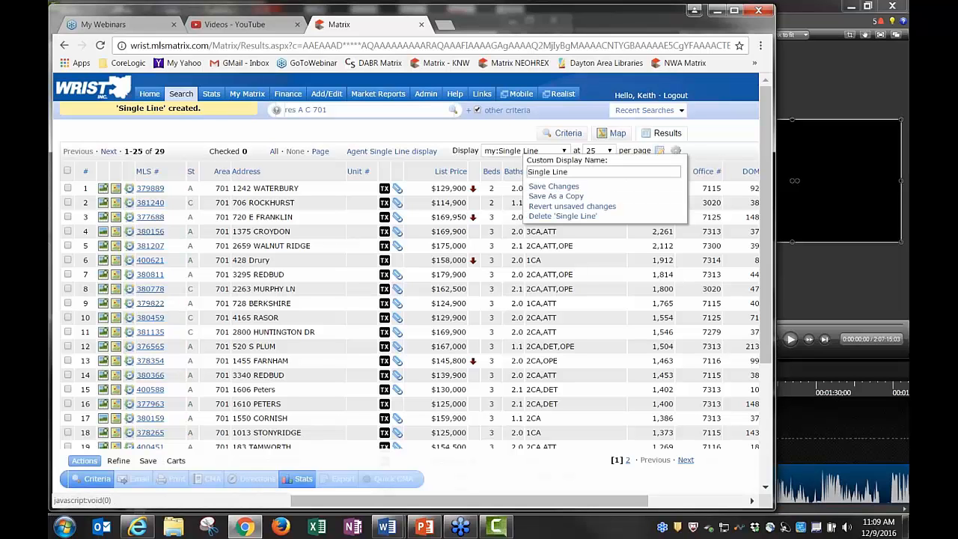
pyautogui.click(518, 158)
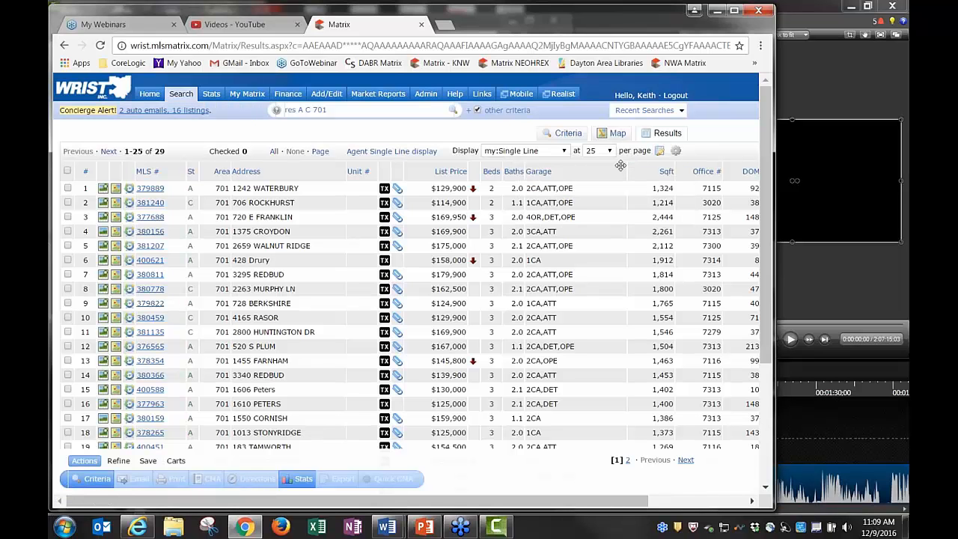
pyautogui.click(677, 151)
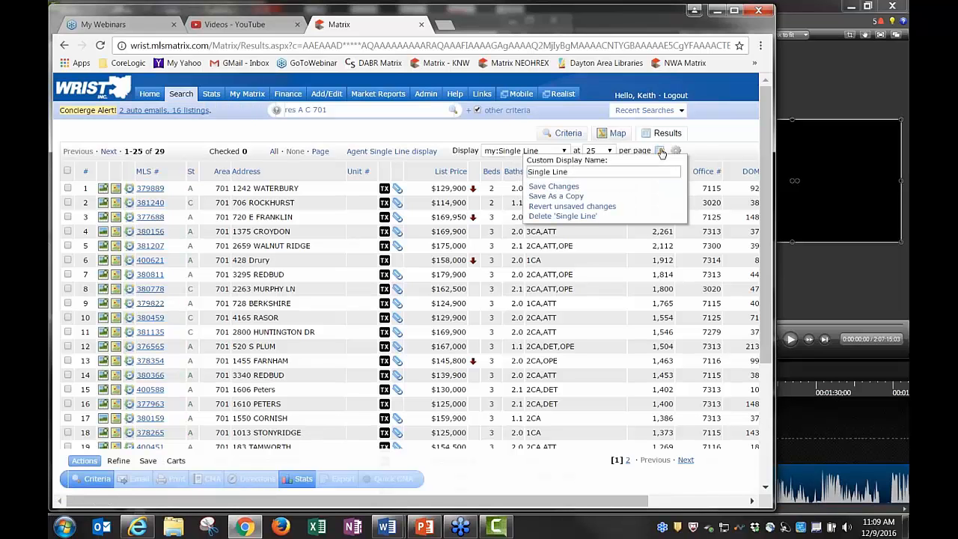
pyautogui.click(563, 216)
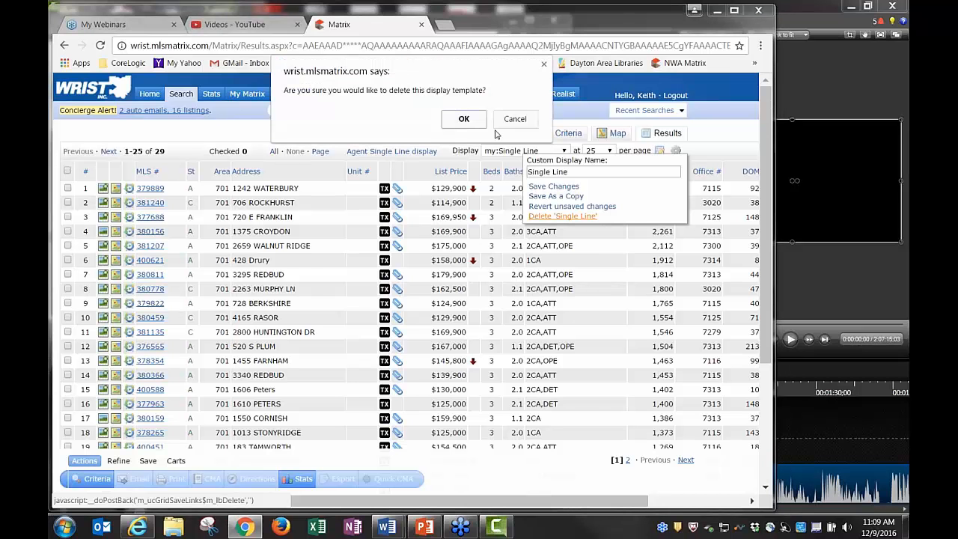
pyautogui.click(473, 125)
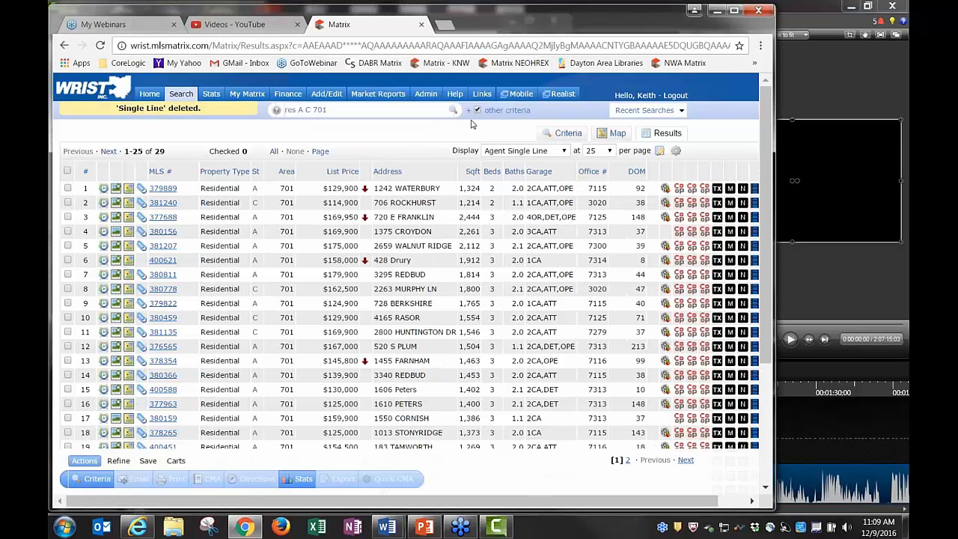
# Reselect the my:Single Line display for the area 701 results
pyautogui.click(541, 152)
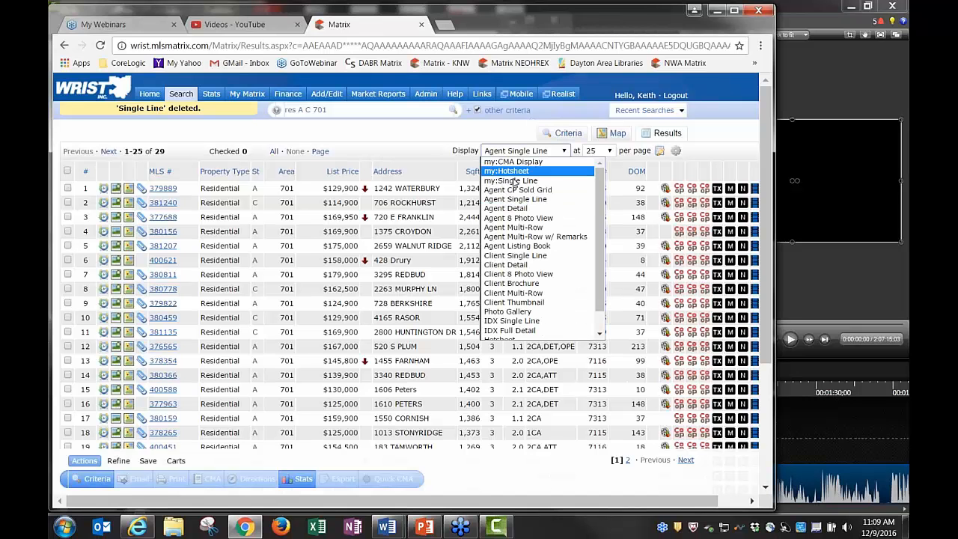
pyautogui.click(508, 181)
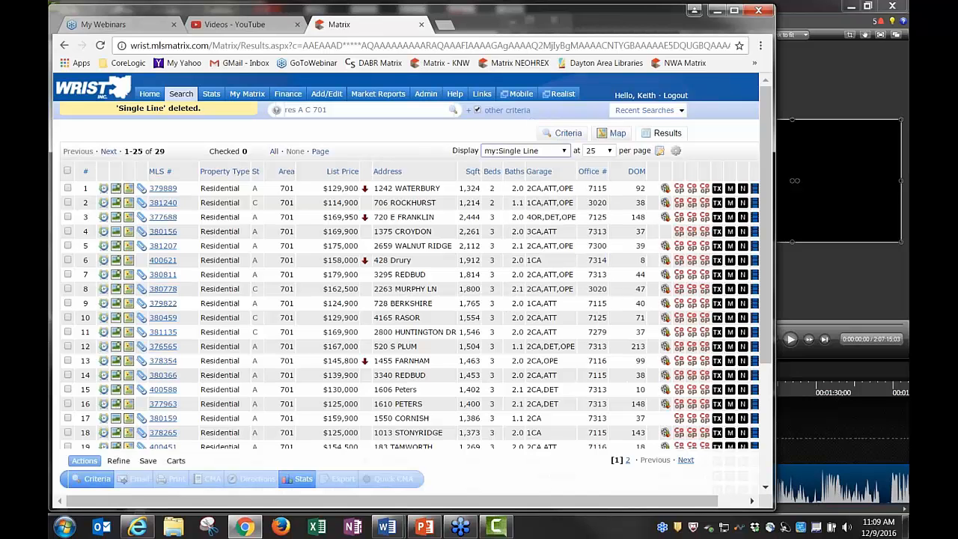
pyautogui.click(528, 151)
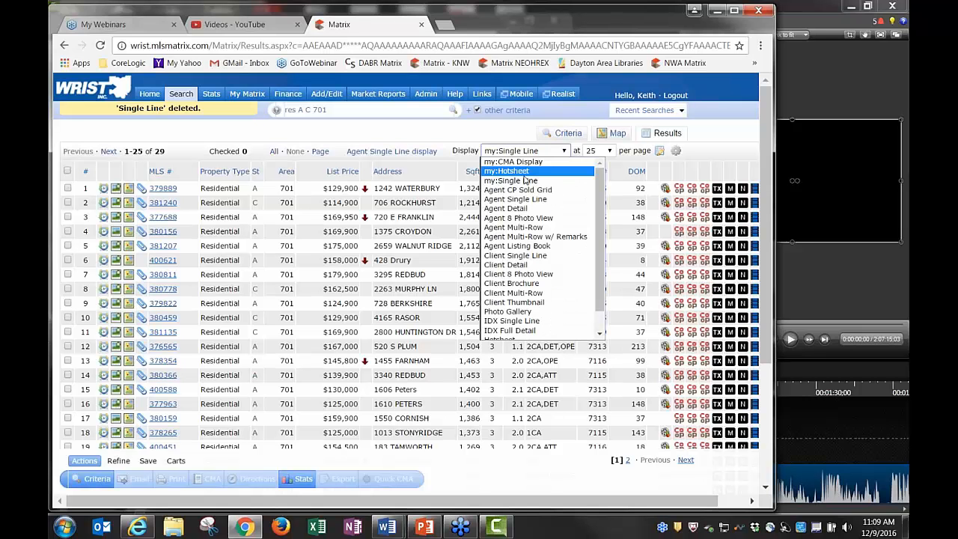
# Save the current display as the Search starting default, then reset to system Search defaults
pyautogui.click(526, 151)
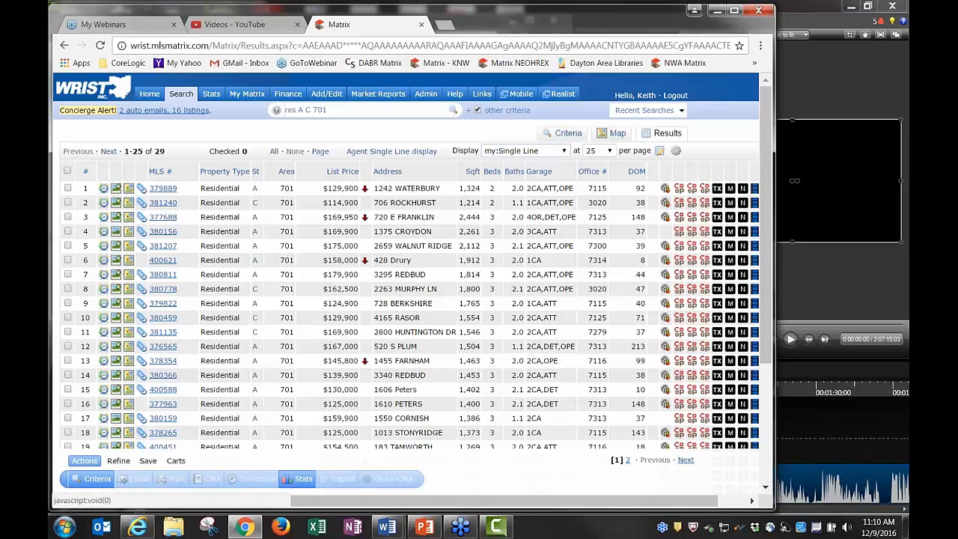
pyautogui.click(660, 150)
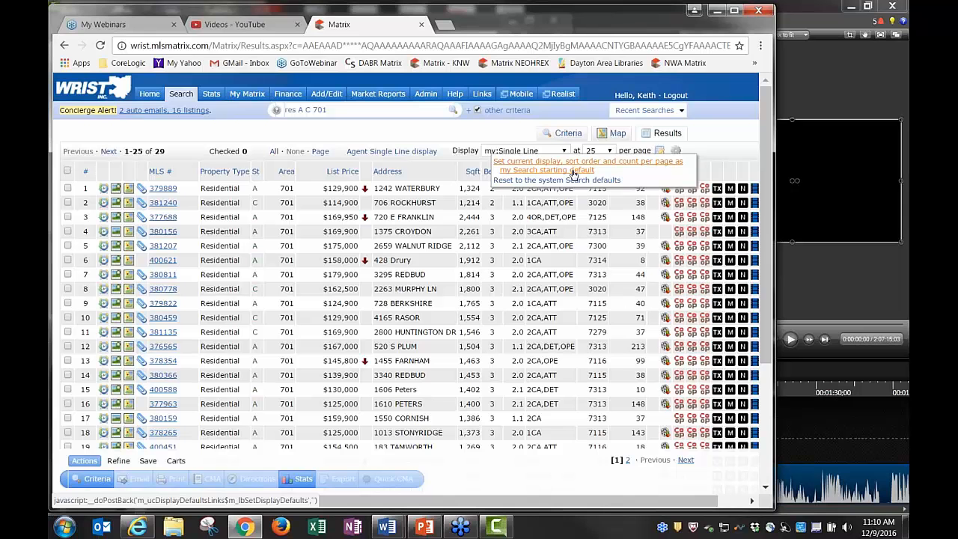
pyautogui.click(573, 170)
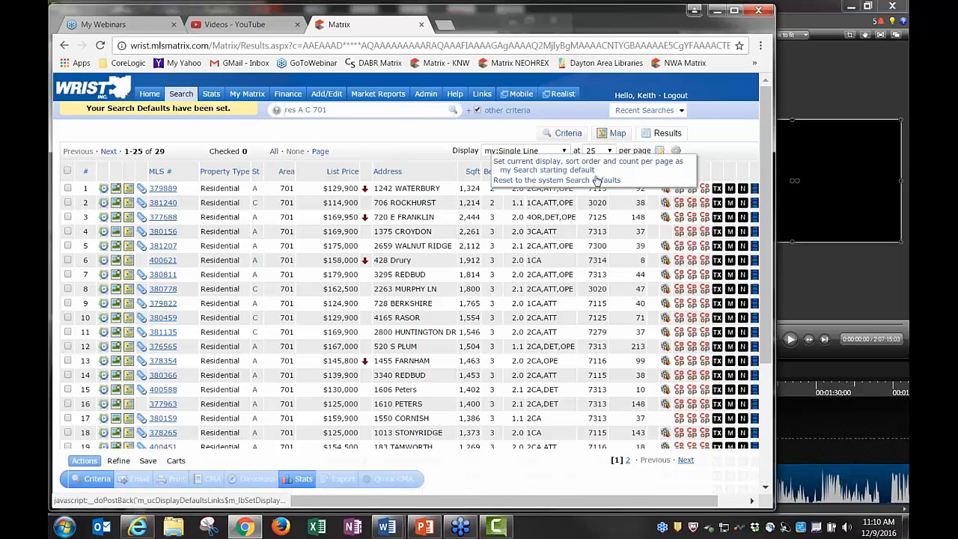
pyautogui.click(542, 181)
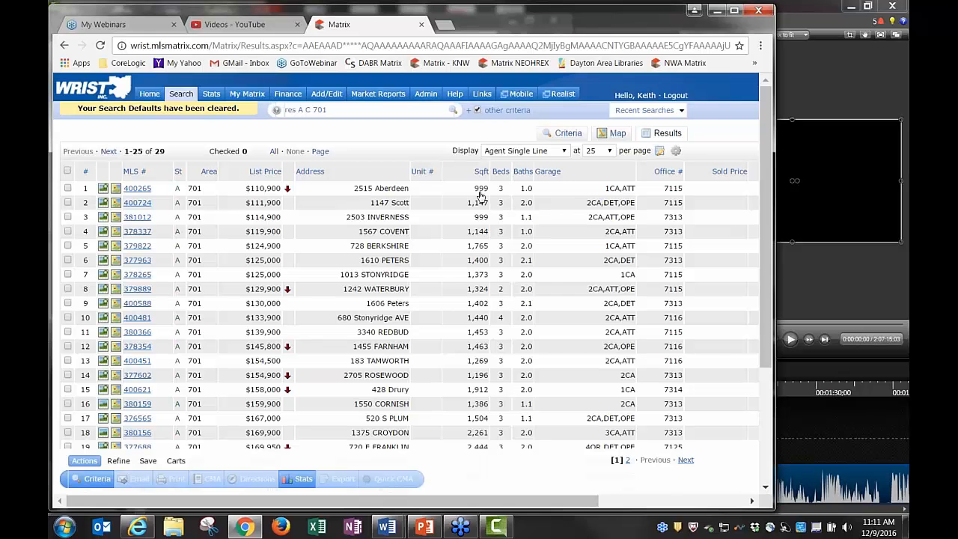
# Rename the Address column heading to 'Street Address'
pyautogui.click(341, 173)
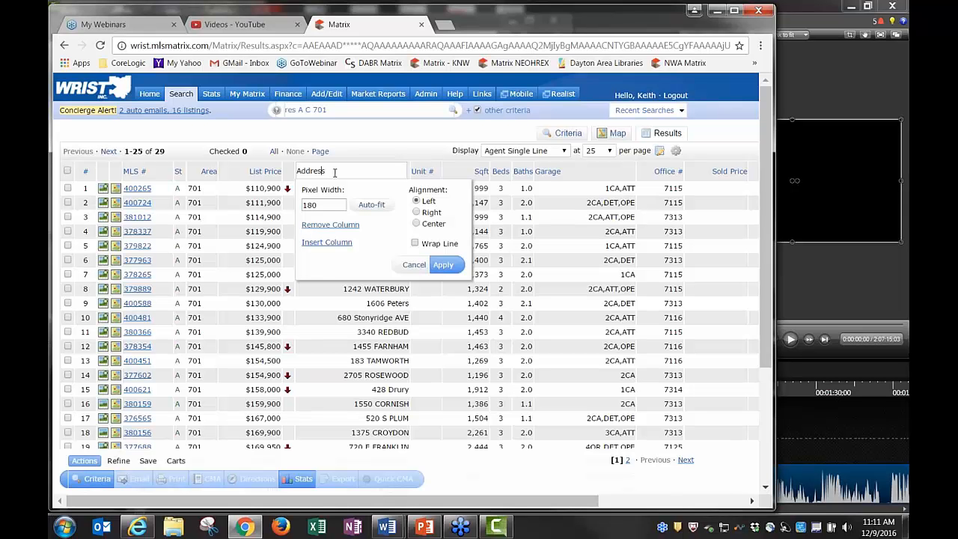
pyautogui.write('Street')
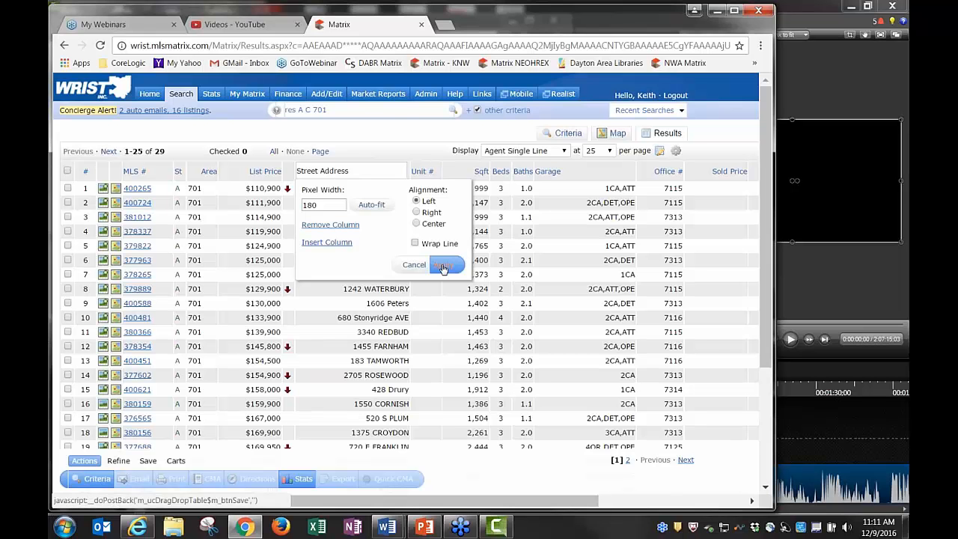
pyautogui.click(444, 267)
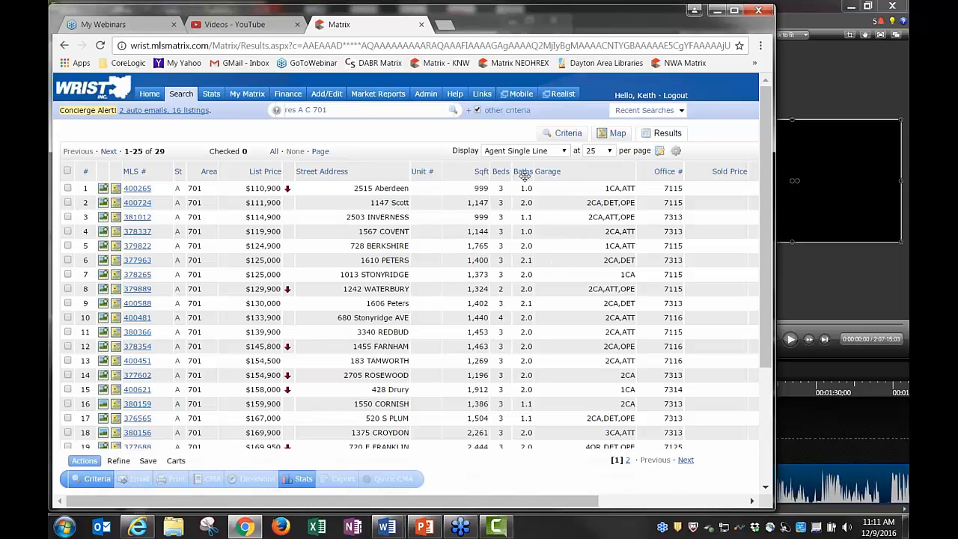
# Rename the Baths column to 'Total Baths' and widen it so the heading fits
pyautogui.click(524, 173)
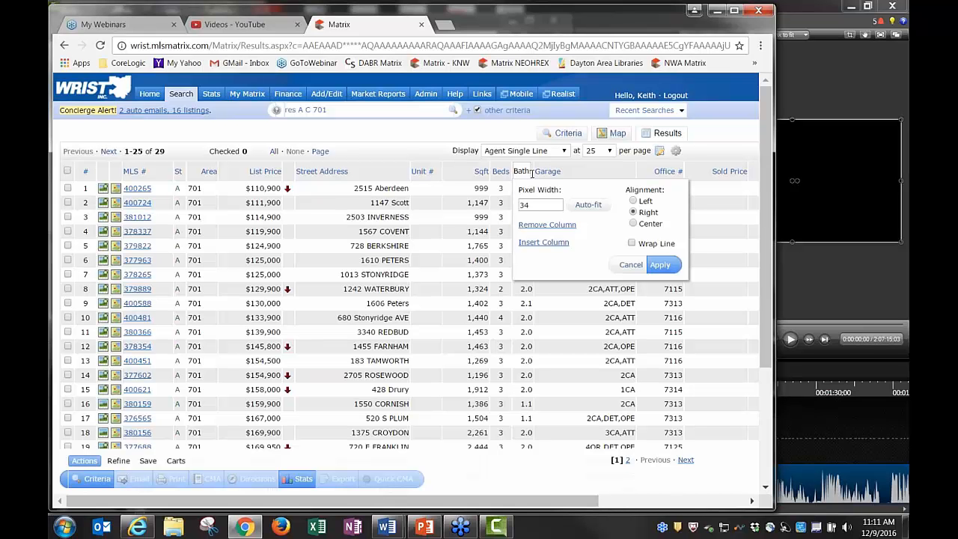
pyautogui.write('Total')
pyautogui.click(661, 266)
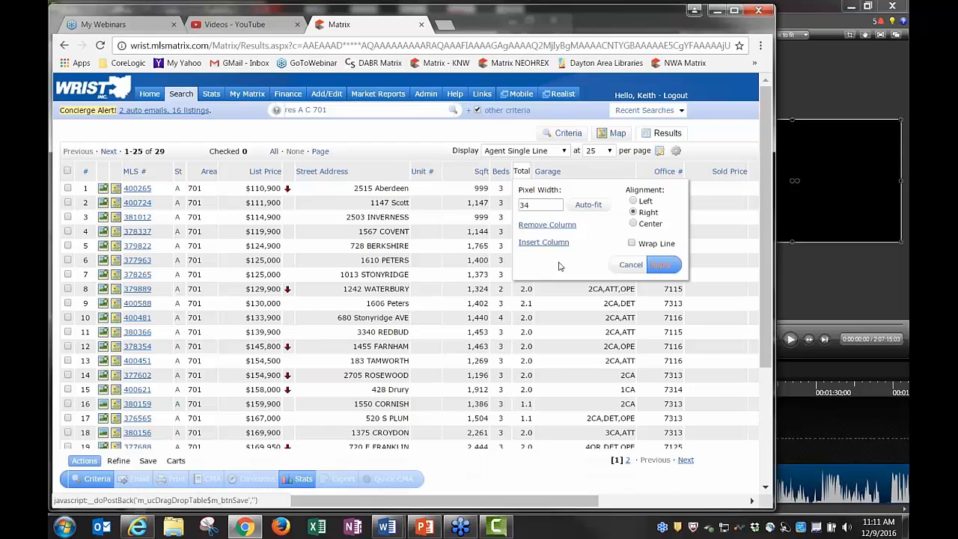
pyautogui.moveTo(532, 174); pyautogui.dragTo(550, 175)
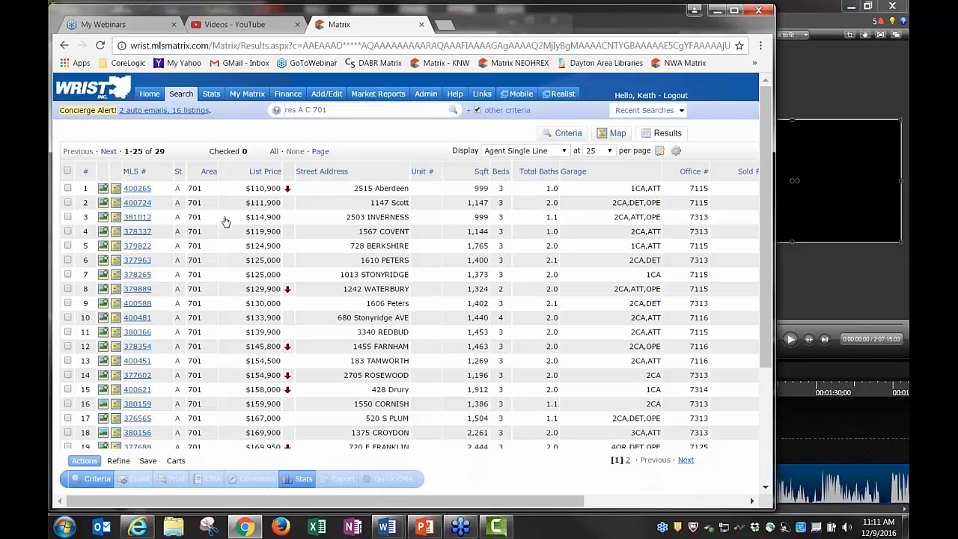
pyautogui.click(67, 203)
pyautogui.click(67, 217)
pyautogui.click(67, 246)
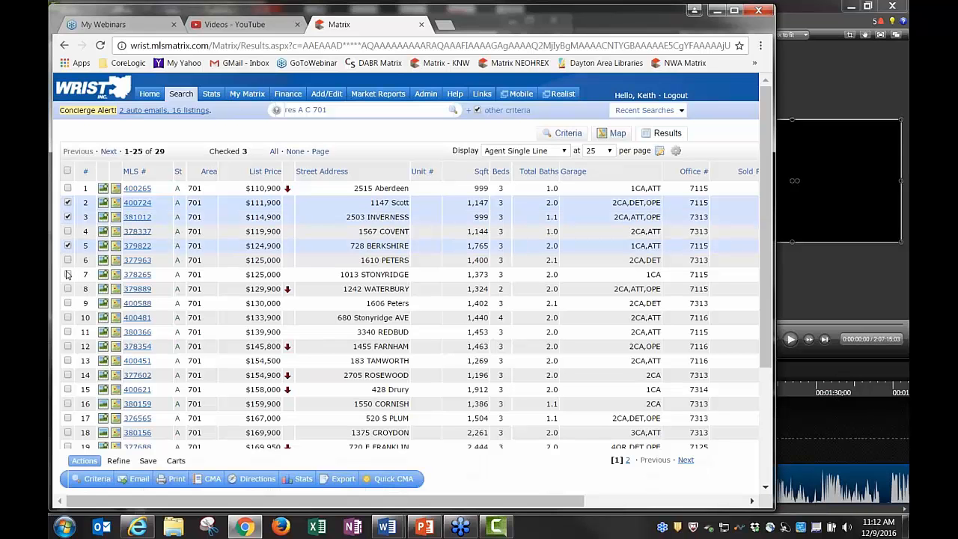
pyautogui.click(68, 275)
pyautogui.click(67, 304)
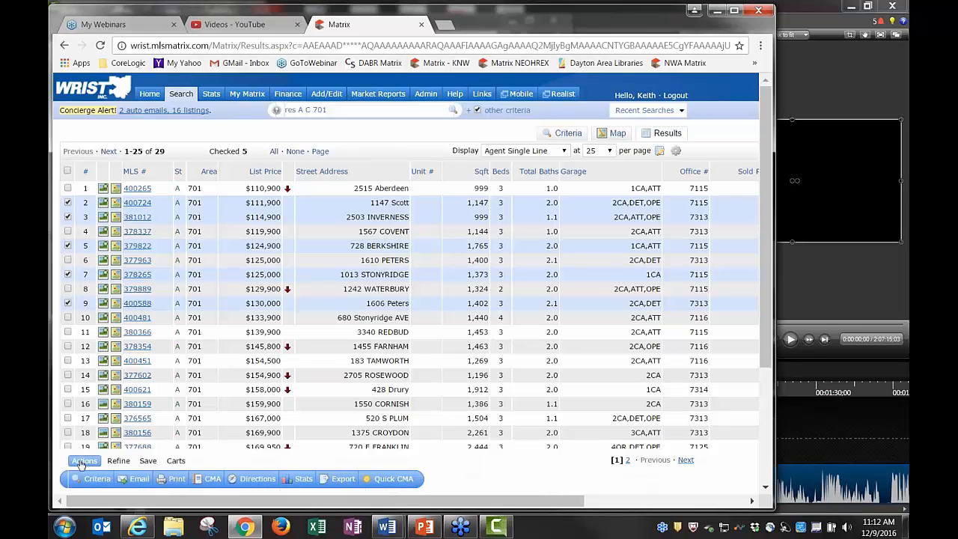
# Browse the Refine, Save and Carts tabs, then start emailing the five checked listings
pyautogui.click(118, 461)
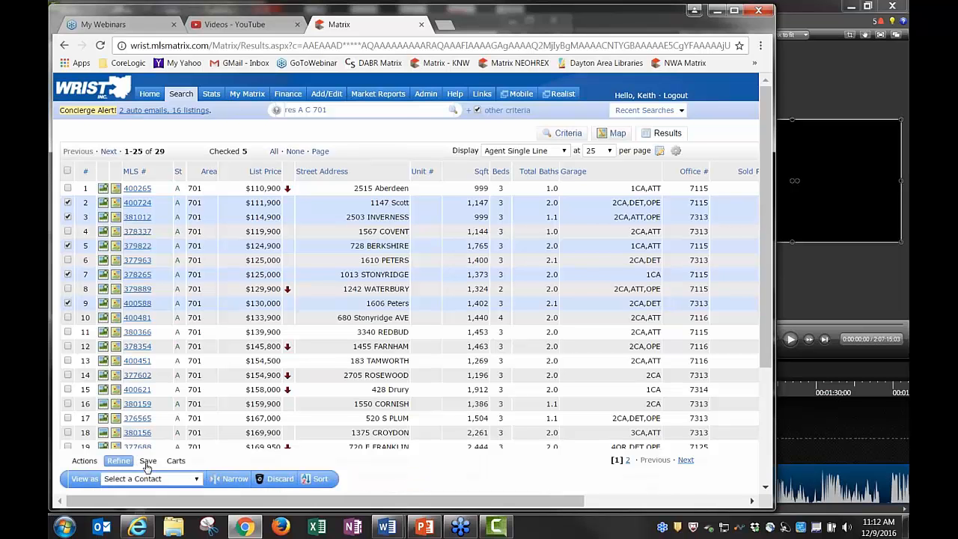
pyautogui.click(148, 461)
pyautogui.click(176, 461)
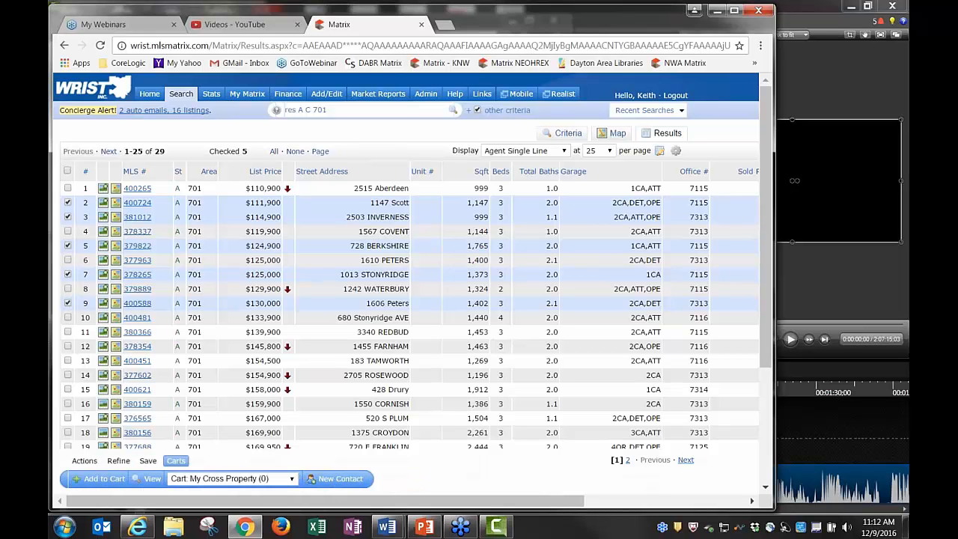
pyautogui.click(84, 460)
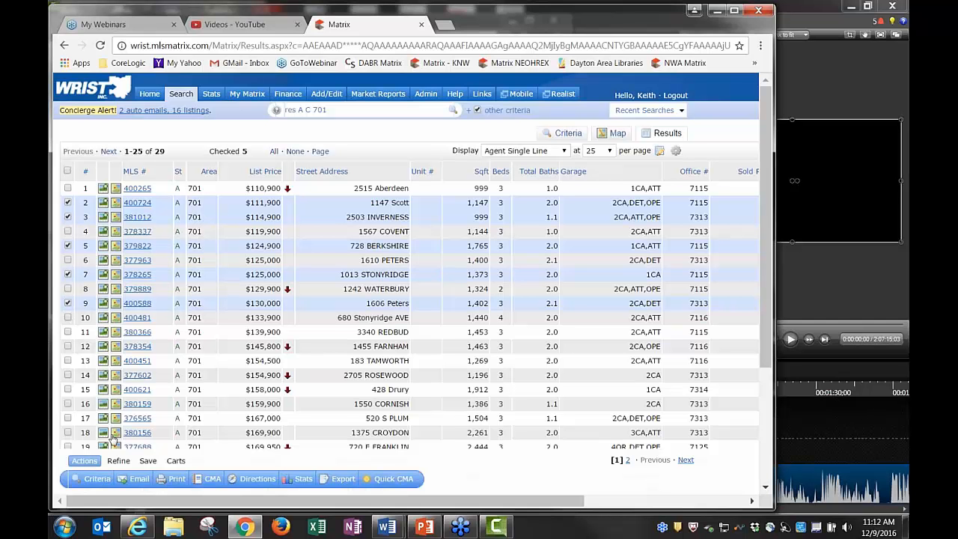
pyautogui.click(139, 480)
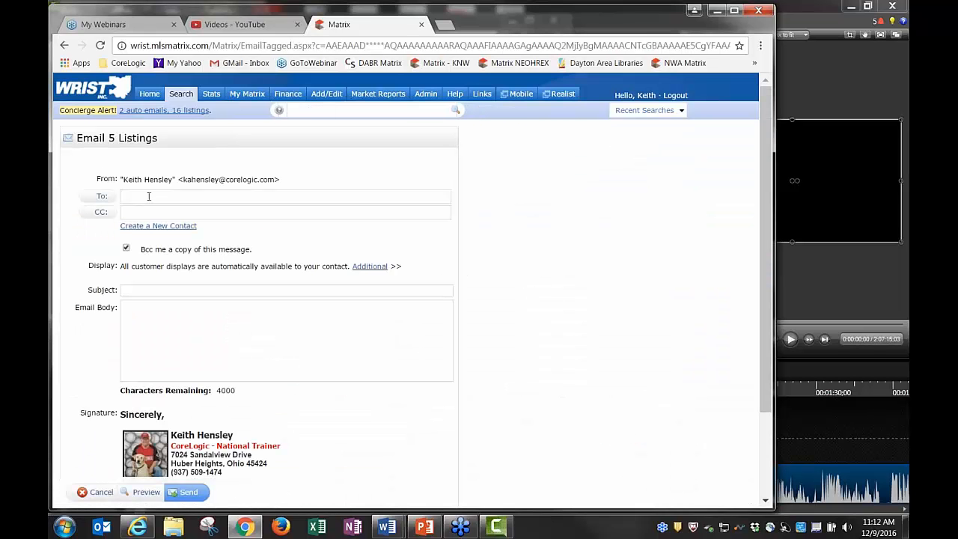
# Begin entering a recipient, then browse the contact list and close it without choosing anyone
pyautogui.write('joh')
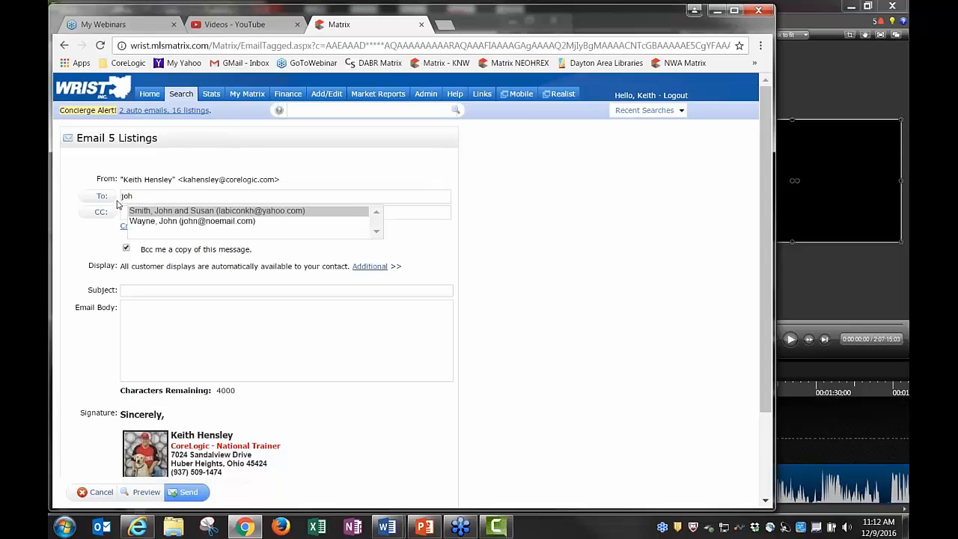
pyautogui.press('BackSpace')
pyautogui.press('BackSpace')
pyautogui.press('BackSpace')
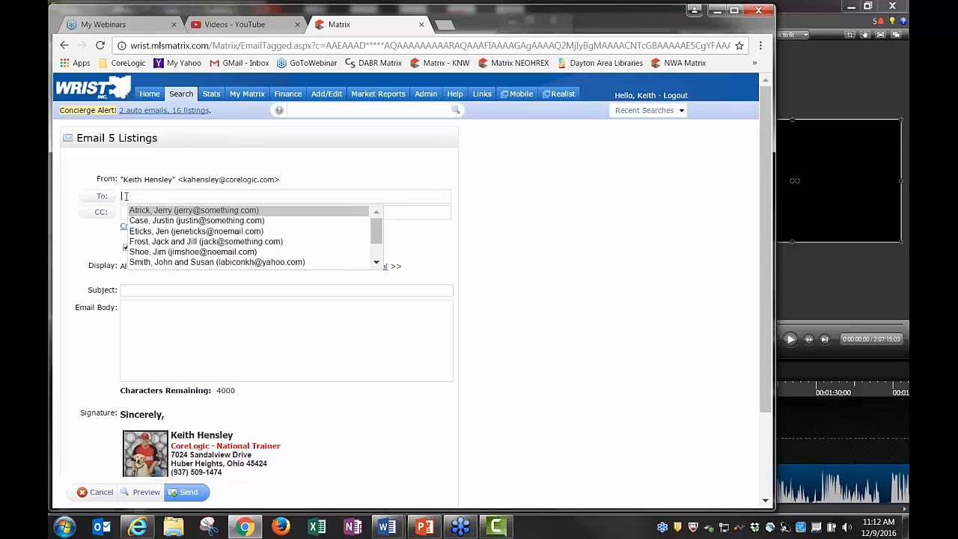
pyautogui.click(101, 196)
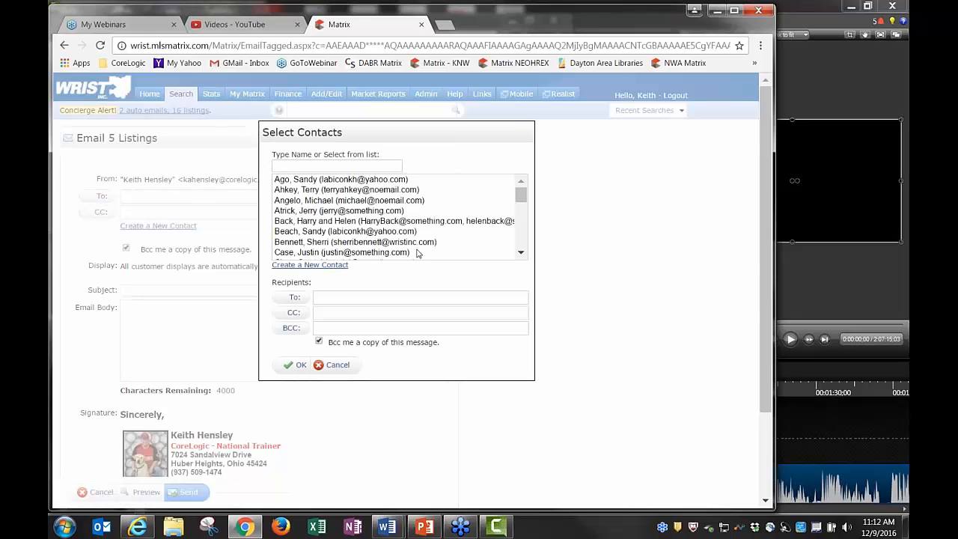
pyautogui.scroll(-2, 522, 215)
pyautogui.scroll(-2, 522, 215)
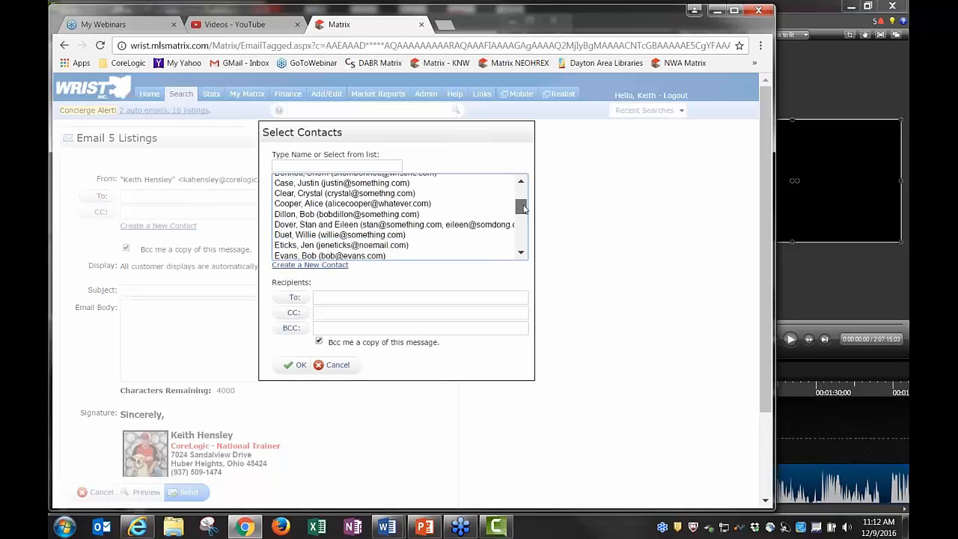
pyautogui.scroll(3, 522, 215)
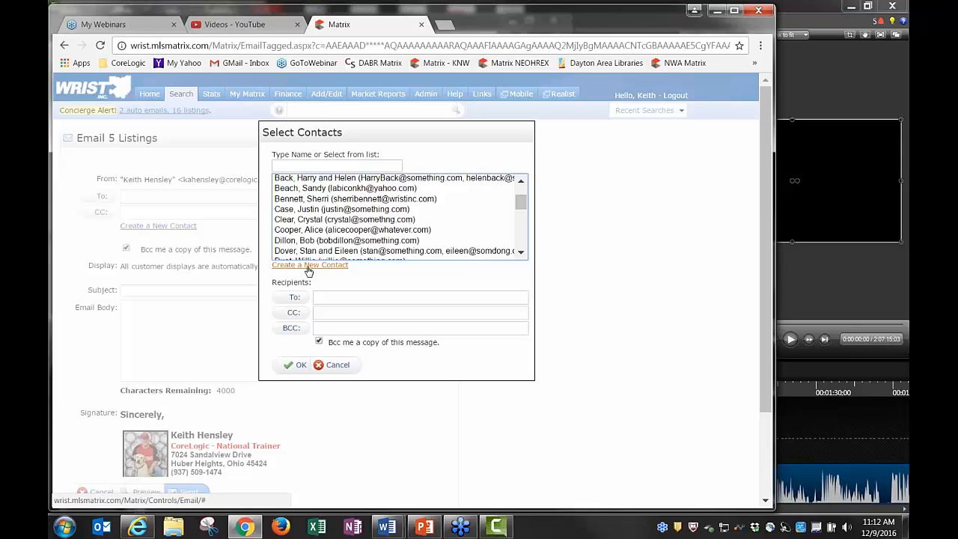
pyautogui.click(331, 366)
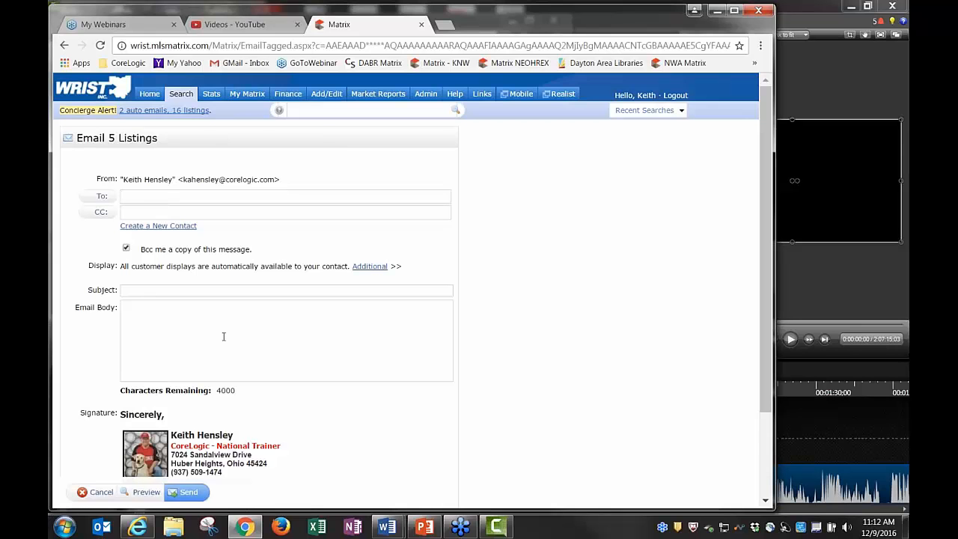
# Cancel the Email 5 Listings form and return to the area 701 results
pyautogui.scroll(-1, 222, 336)
pyautogui.scroll(-2, 368, 387)
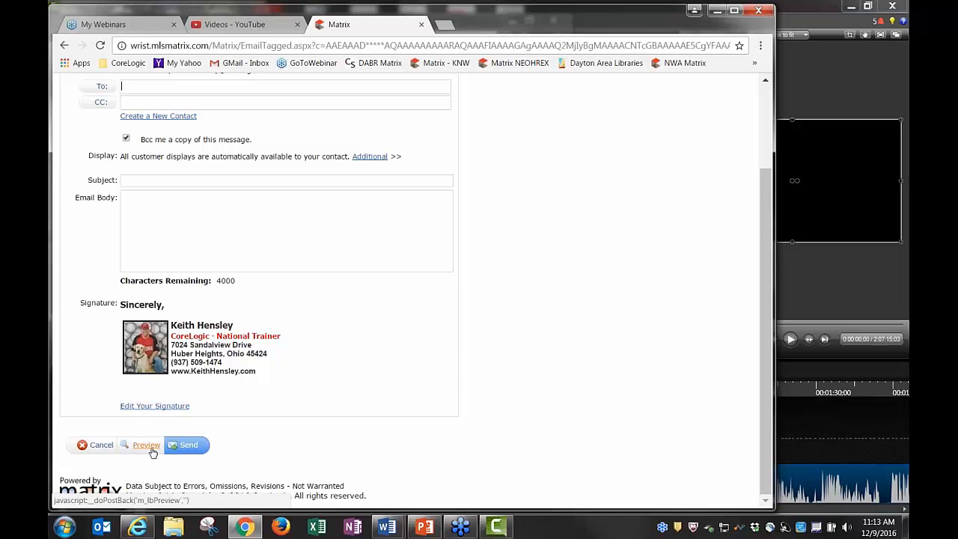
pyautogui.click(101, 449)
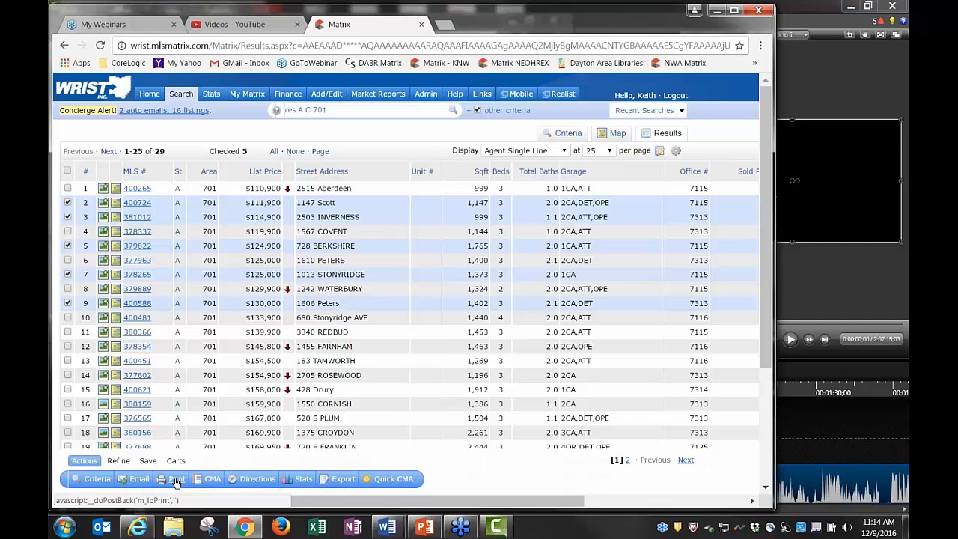
pyautogui.click(177, 483)
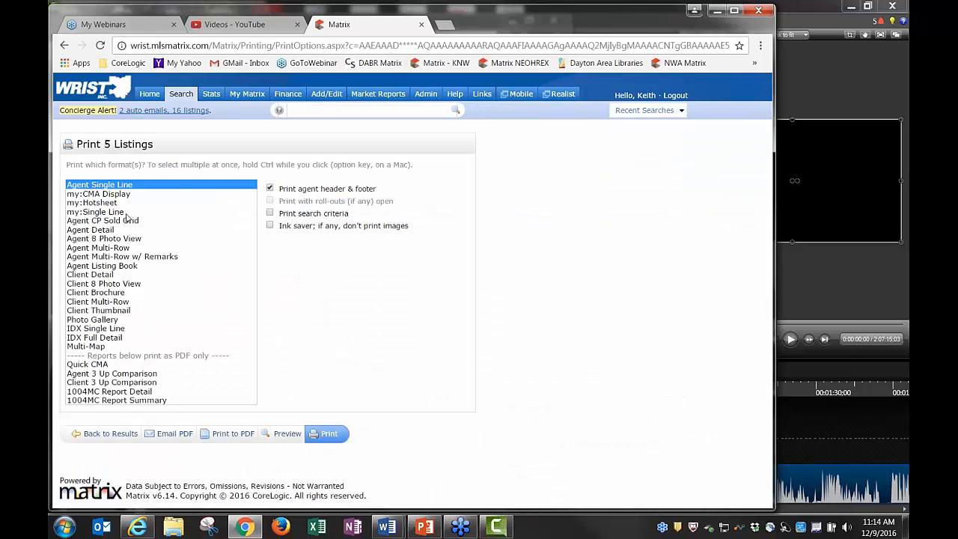
pyautogui.click(108, 231)
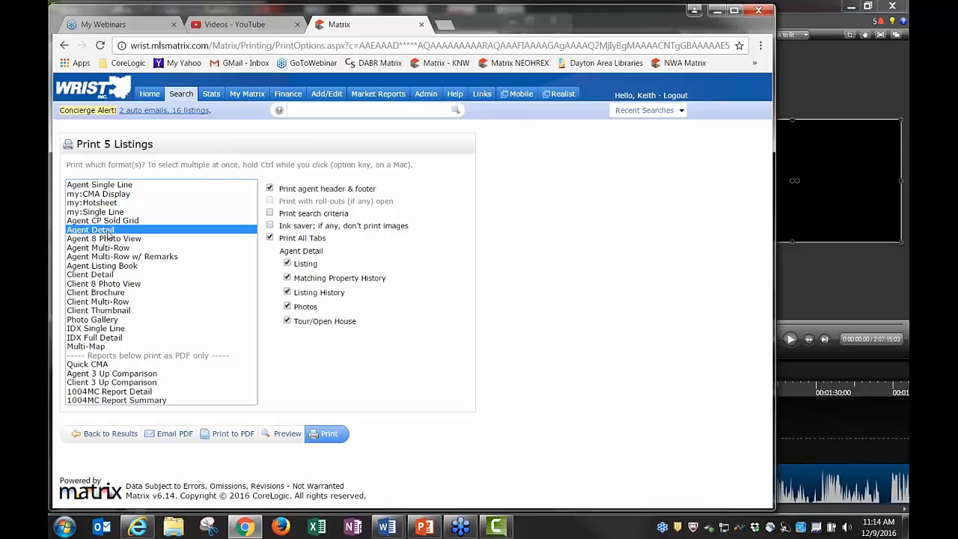
pyautogui.click(107, 276)
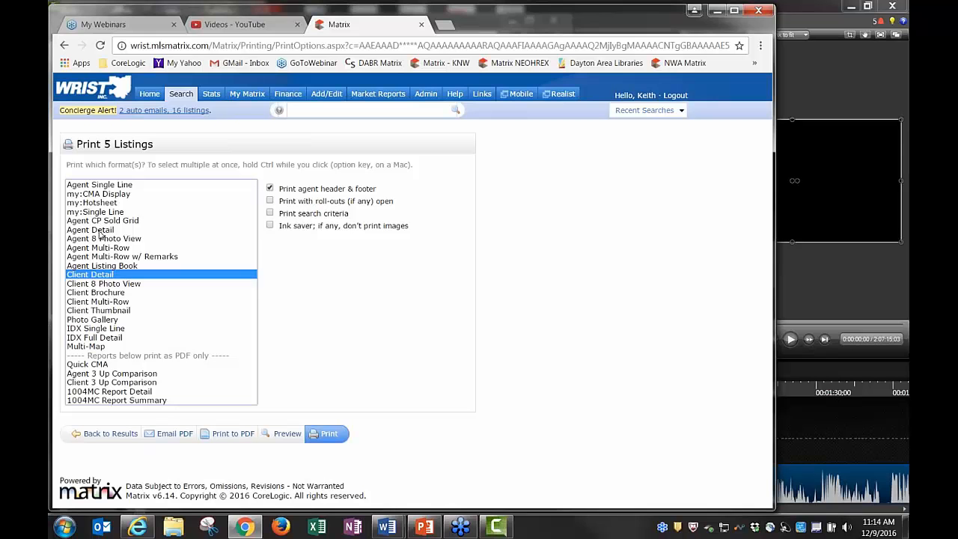
pyautogui.click(100, 231)
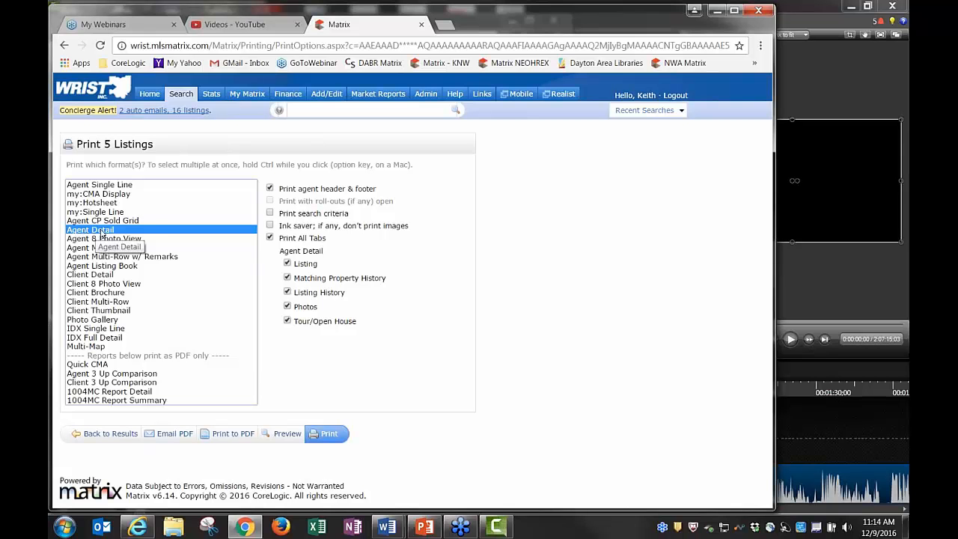
pyautogui.click(96, 276)
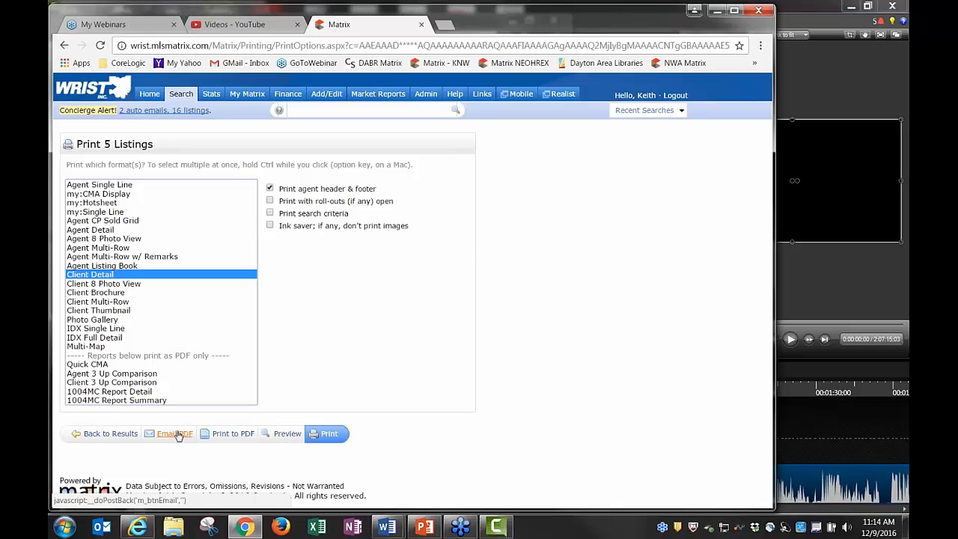
pyautogui.click(105, 434)
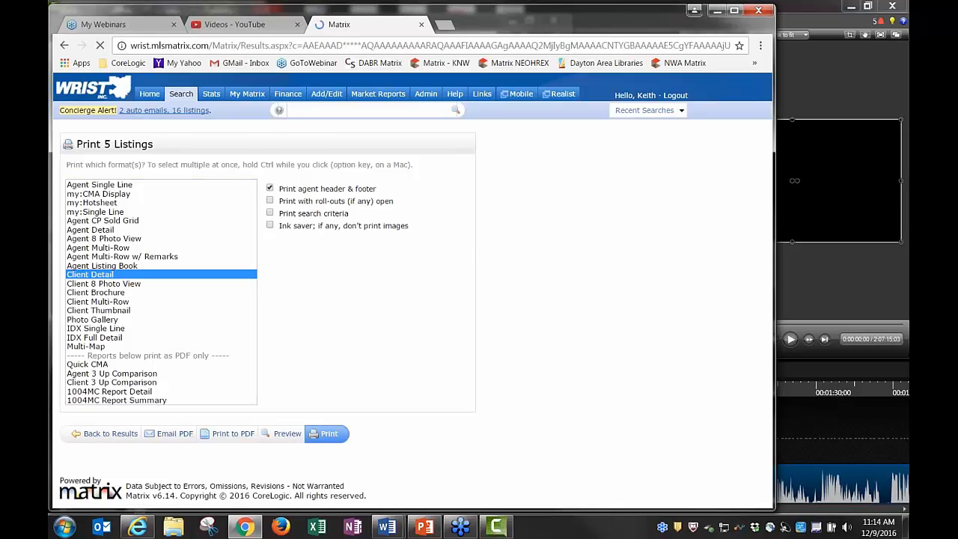
pyautogui.click(68, 304)
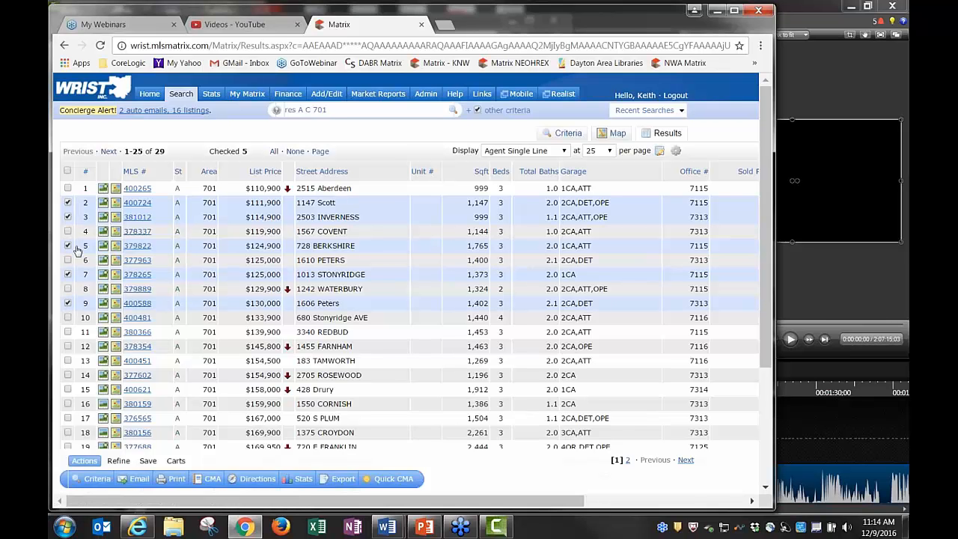
pyautogui.click(68, 303)
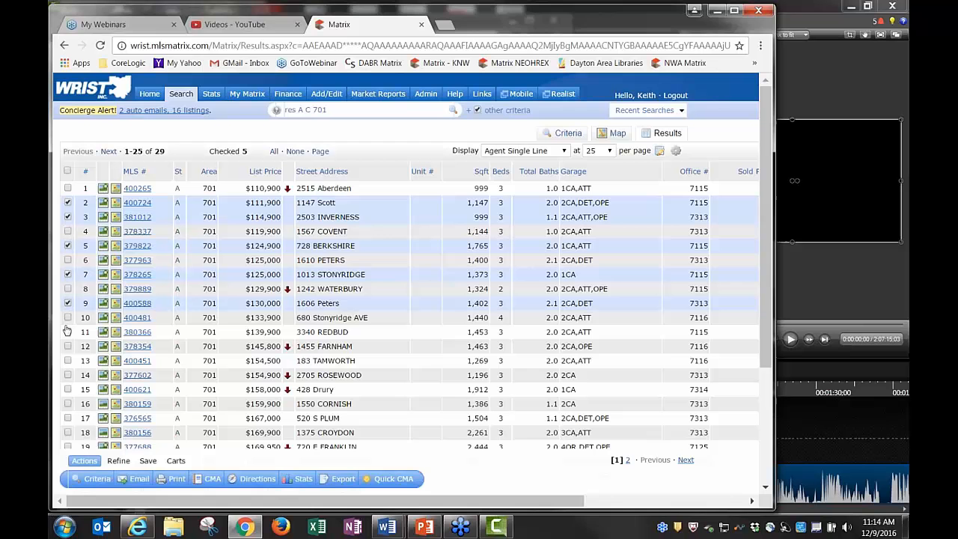
# Open Print 5 Listings for the checked listings and generate a PDF of them
pyautogui.click(175, 480)
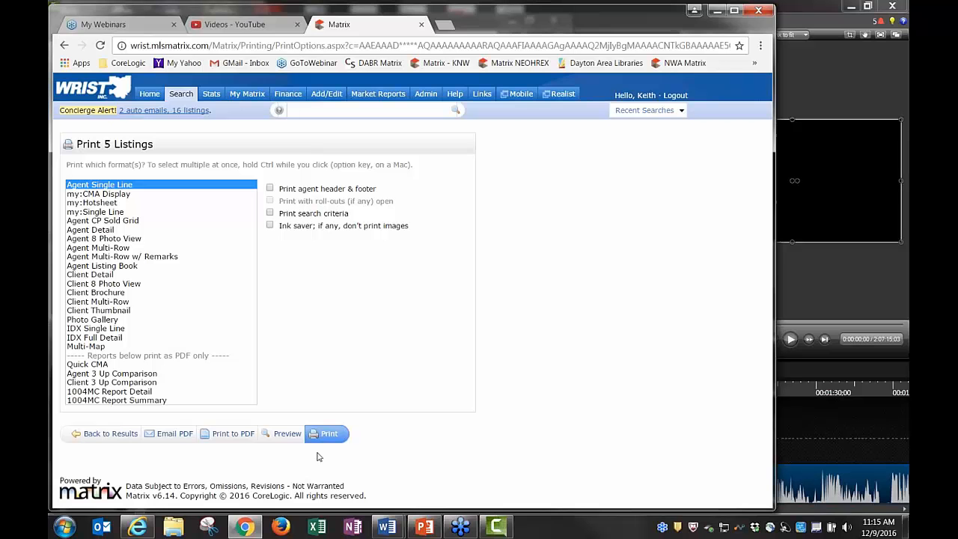
pyautogui.click(229, 437)
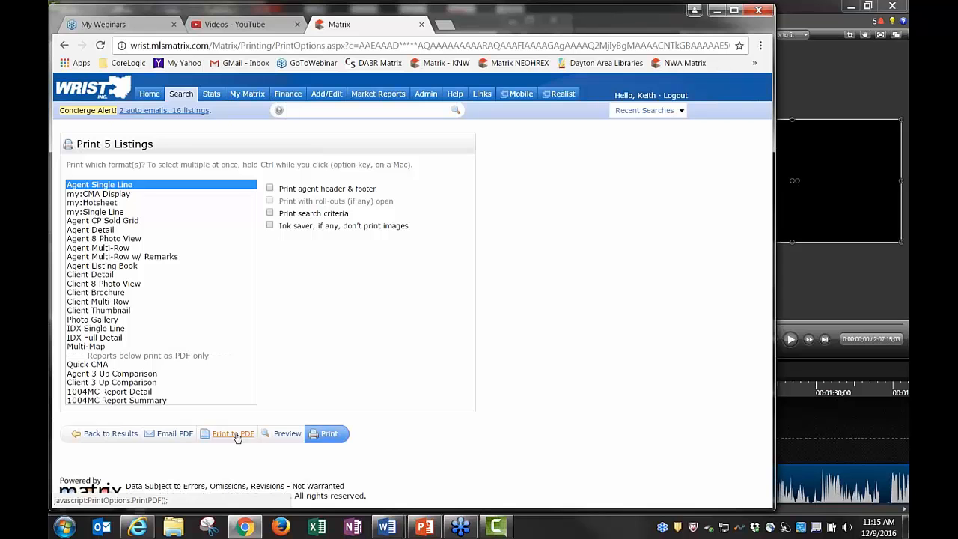
pyautogui.click(238, 438)
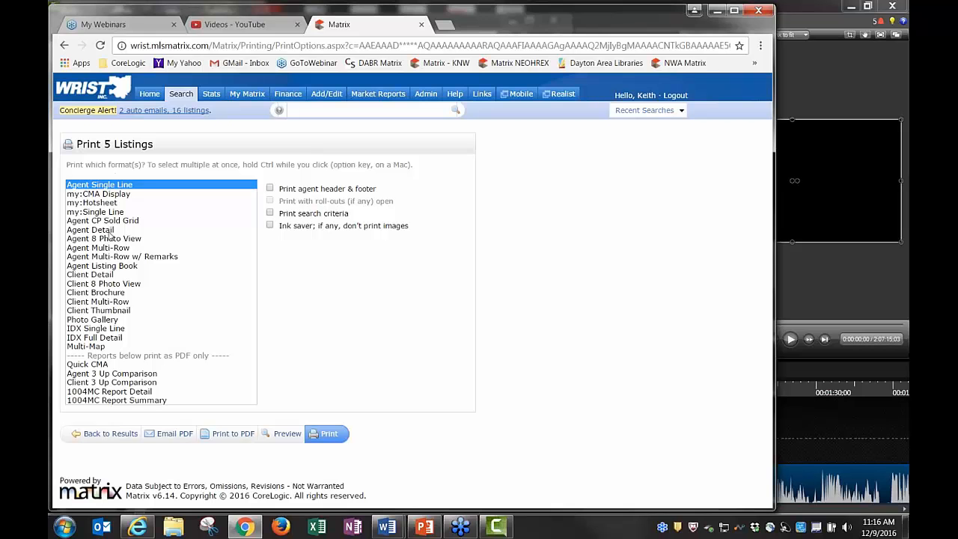
# Generate Client Detail PDFs of the five listings, plain and with agent header, closing each
pyautogui.click(96, 277)
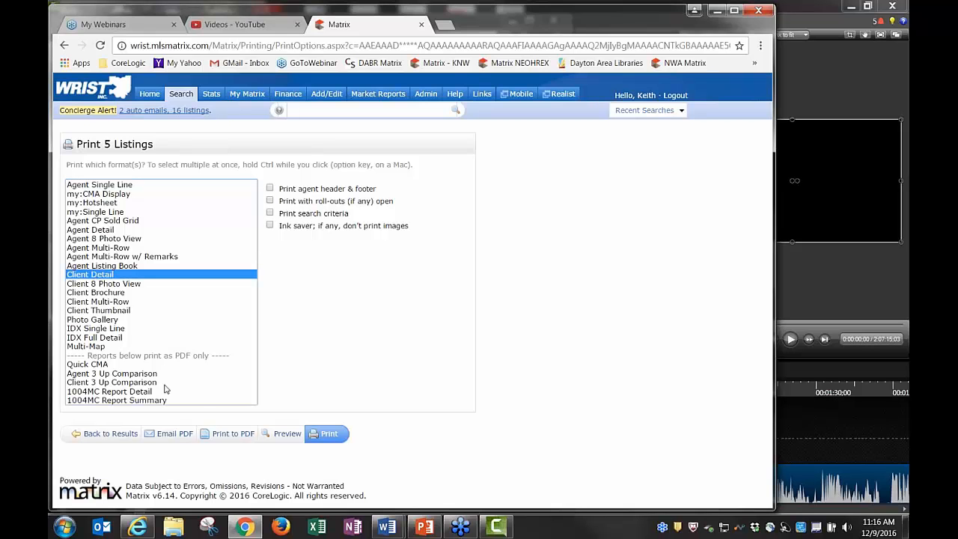
pyautogui.click(225, 436)
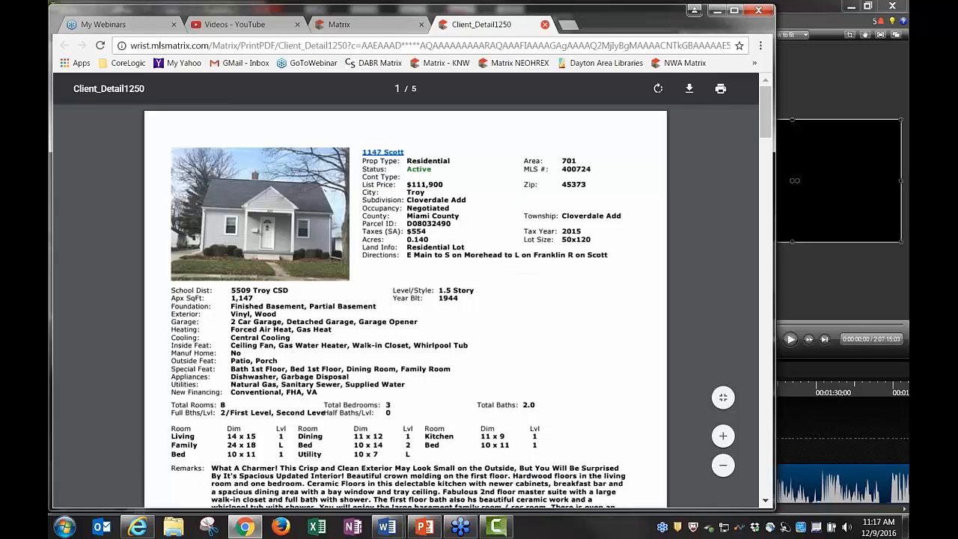
pyautogui.click(545, 24)
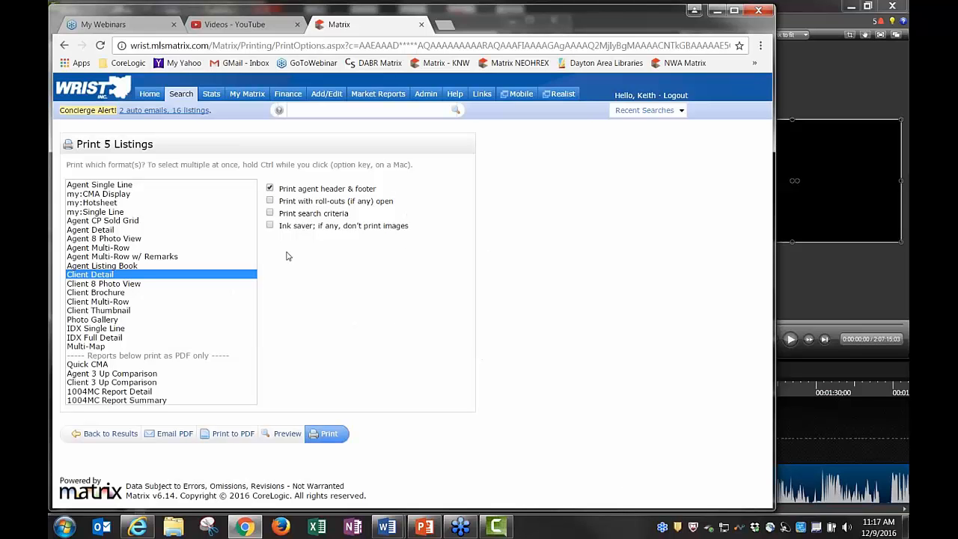
pyautogui.click(234, 435)
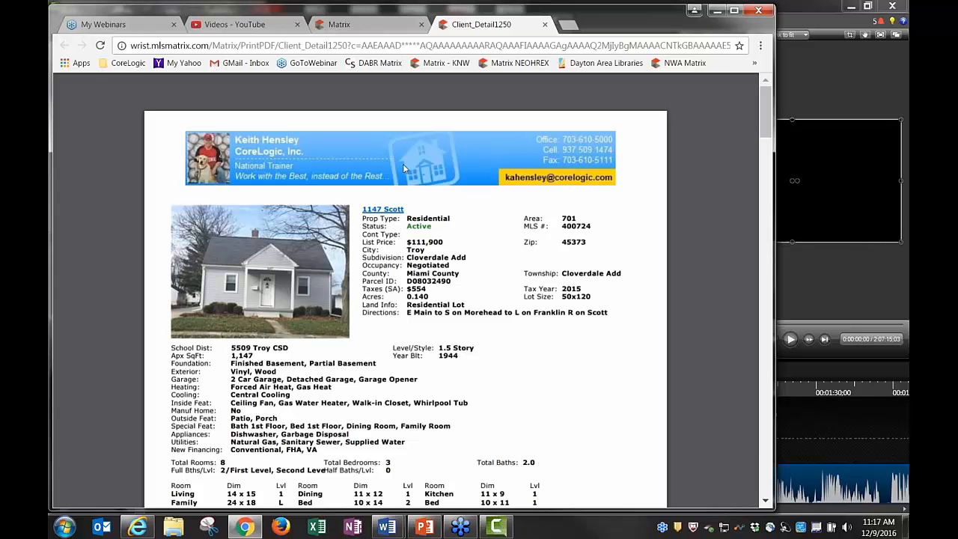
pyautogui.click(546, 26)
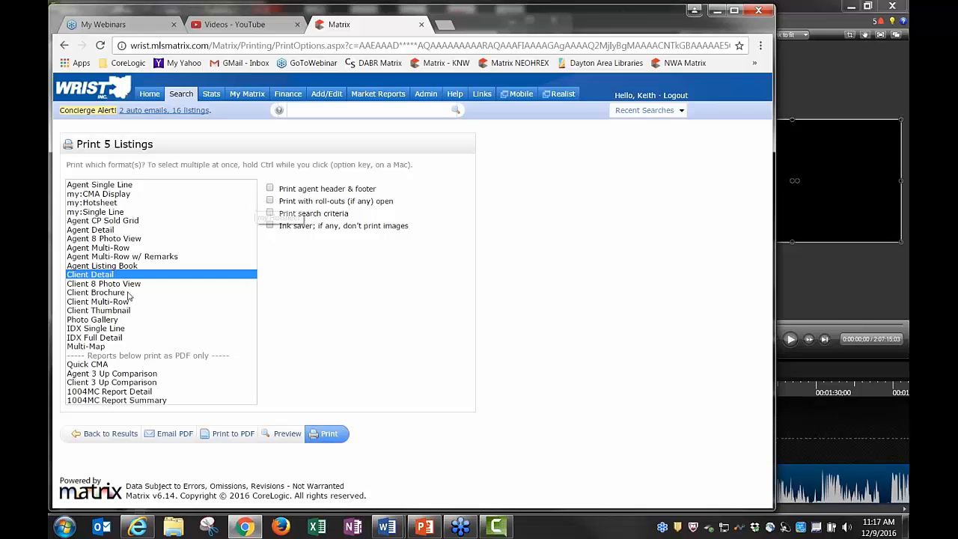
# Choose Agent Detail as the only report format for the 5 listings
pyautogui.keyDown('ctrl'); pyautogui.click(100, 230); pyautogui.keyUp('ctrl')
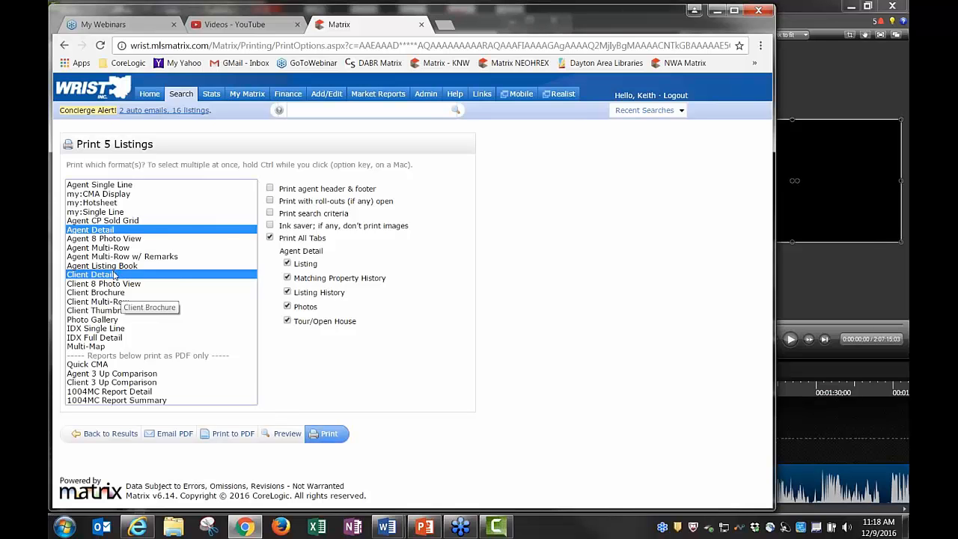
pyautogui.keyDown('ctrl'); pyautogui.click(172, 274); pyautogui.keyUp('ctrl')
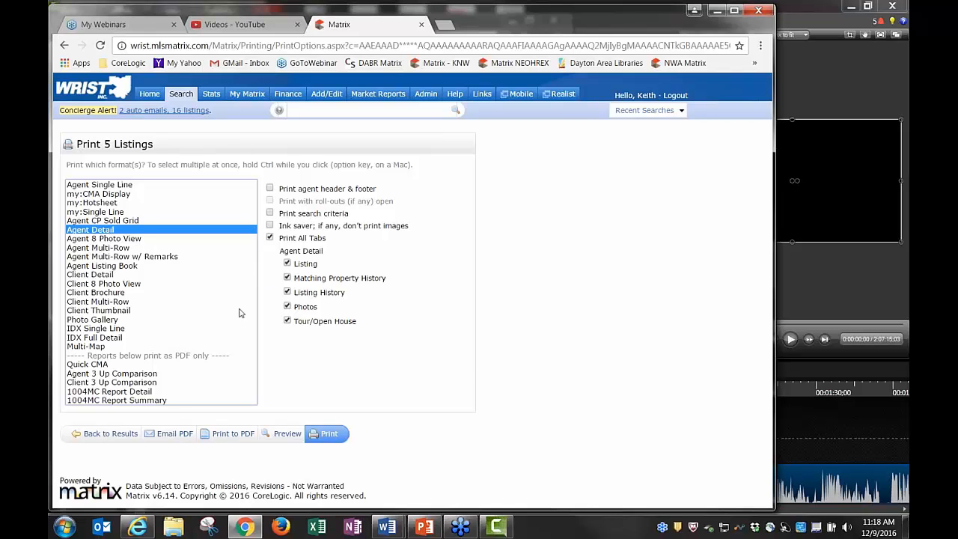
pyautogui.click(100, 276)
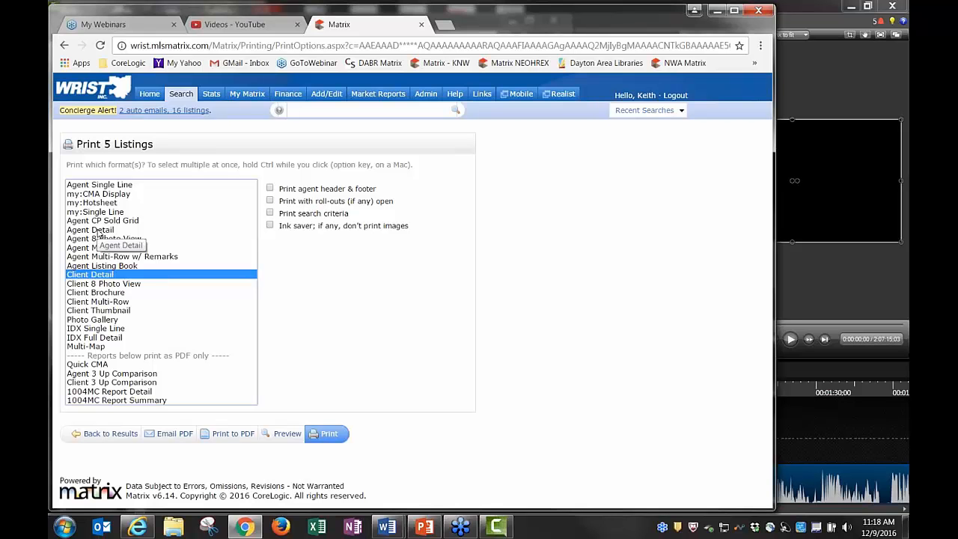
pyautogui.click(99, 232)
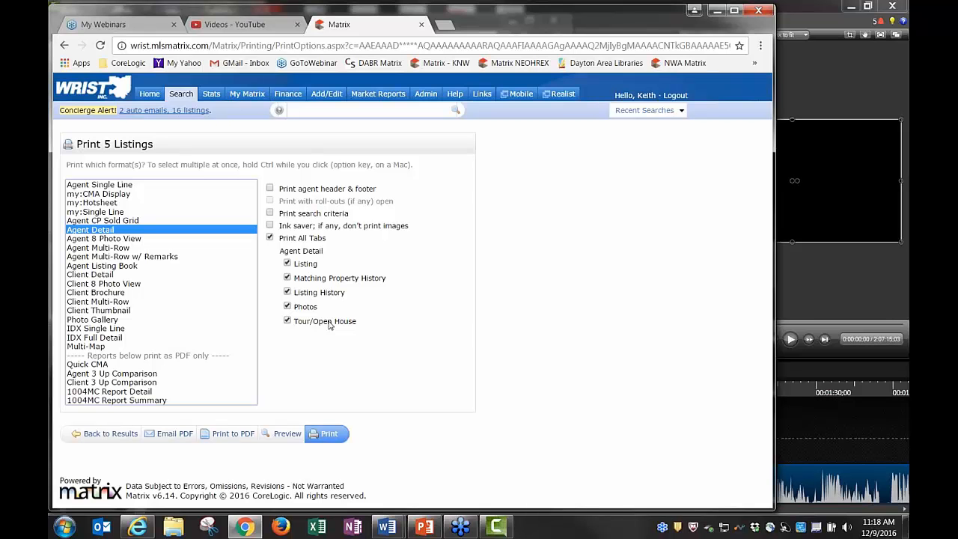
# Uncheck Print All Tabs, generate the Agent Detail PDF, then close it
pyautogui.click(269, 238)
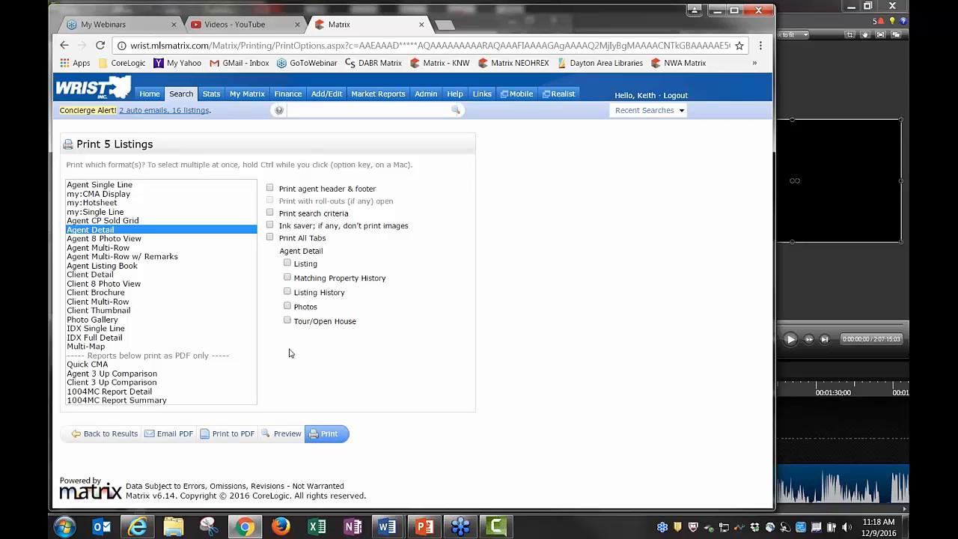
pyautogui.click(233, 434)
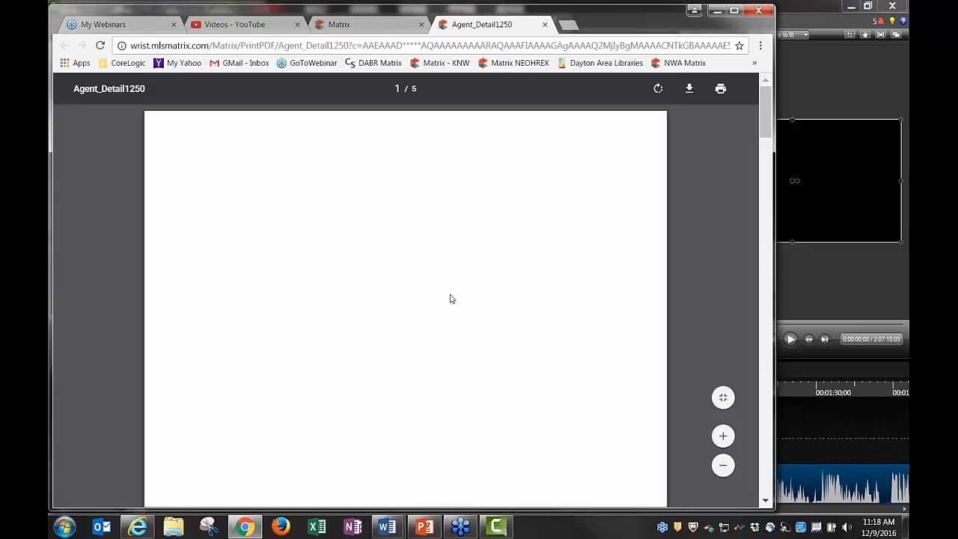
pyautogui.click(546, 24)
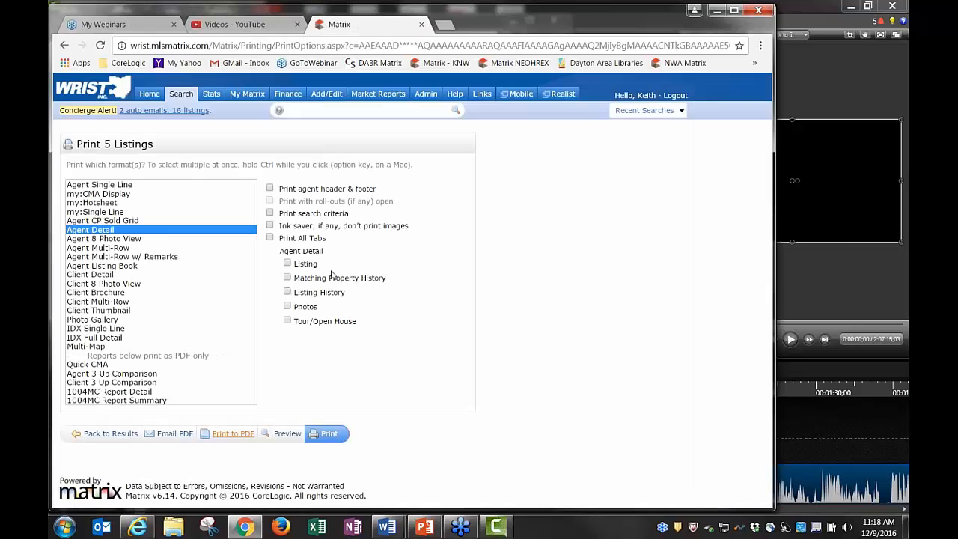
# Generate a 5-page Agent Detail PDF with only the Listing section, then close it
pyautogui.click(288, 266)
pyautogui.click(287, 292)
pyautogui.click(288, 306)
pyautogui.click(287, 292)
pyautogui.click(287, 306)
pyautogui.click(287, 320)
pyautogui.click(235, 434)
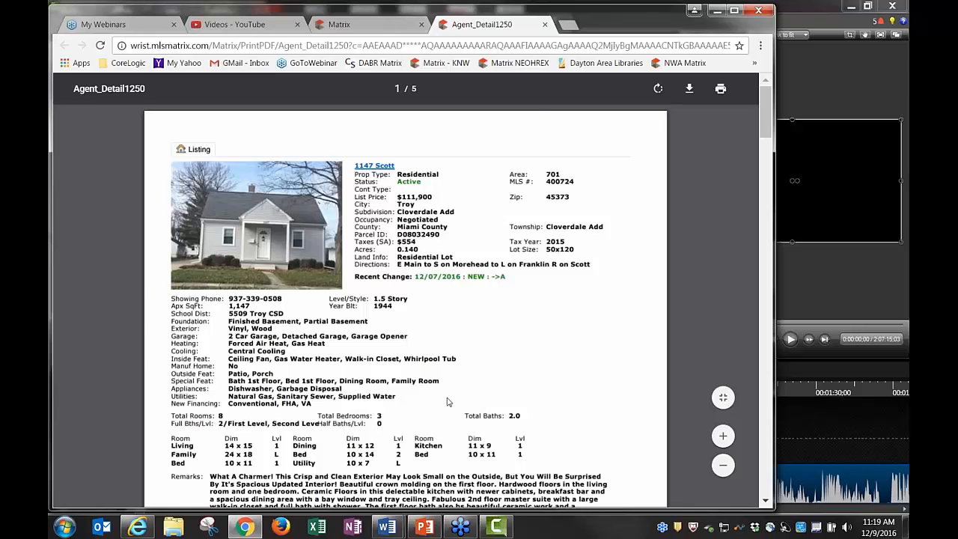
pyautogui.click(545, 24)
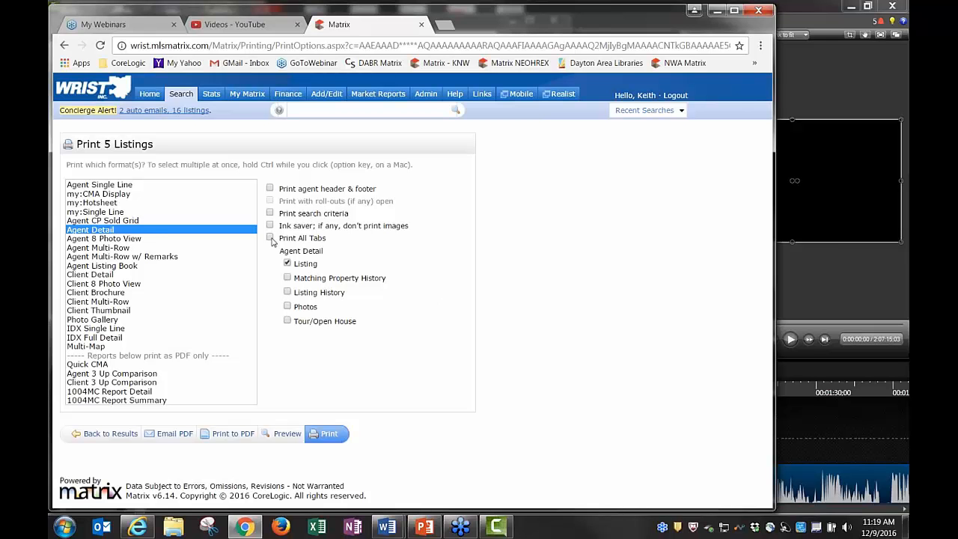
# Include every Agent Detail section in the report via Print All Tabs
pyautogui.click(271, 238)
pyautogui.click(288, 321)
pyautogui.click(287, 306)
pyautogui.click(288, 292)
pyautogui.click(287, 278)
pyautogui.click(270, 238)
# Generate the 13-page Agent Detail PDF, scroll through it, and close it
pyautogui.click(232, 434)
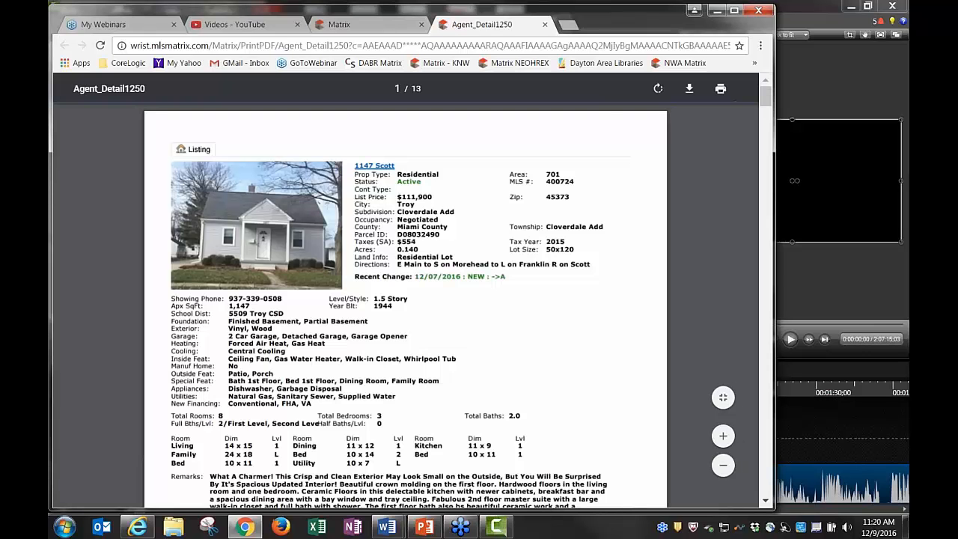
pyautogui.scroll(-1, 450, 247)
pyautogui.scroll(-5, 455, 251)
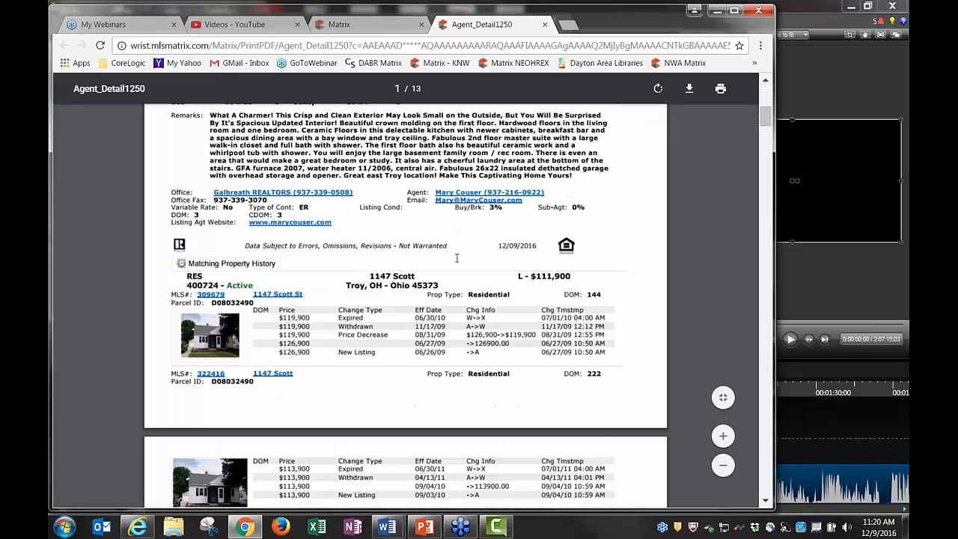
pyautogui.scroll(-10, 375, 317)
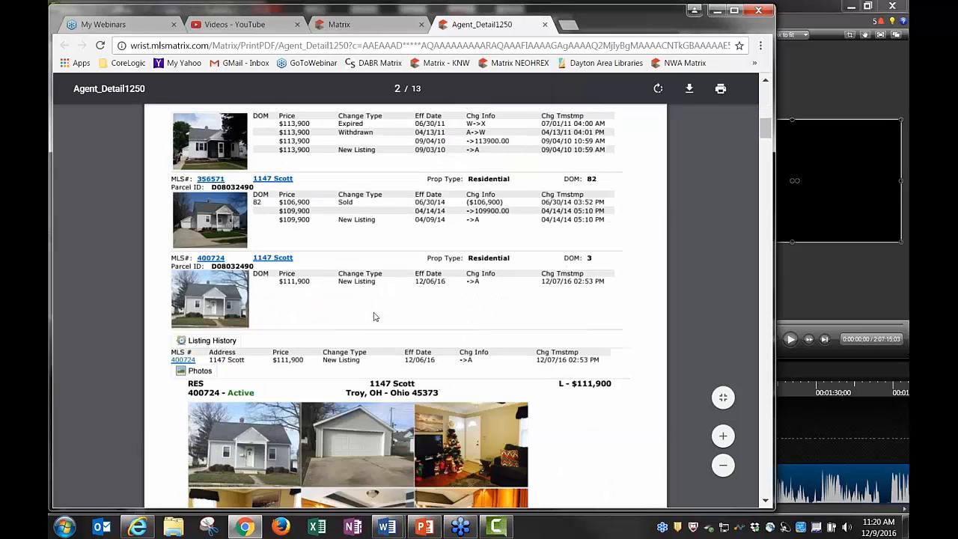
pyautogui.scroll(-6, 375, 317)
pyautogui.scroll(-10, 541, 387)
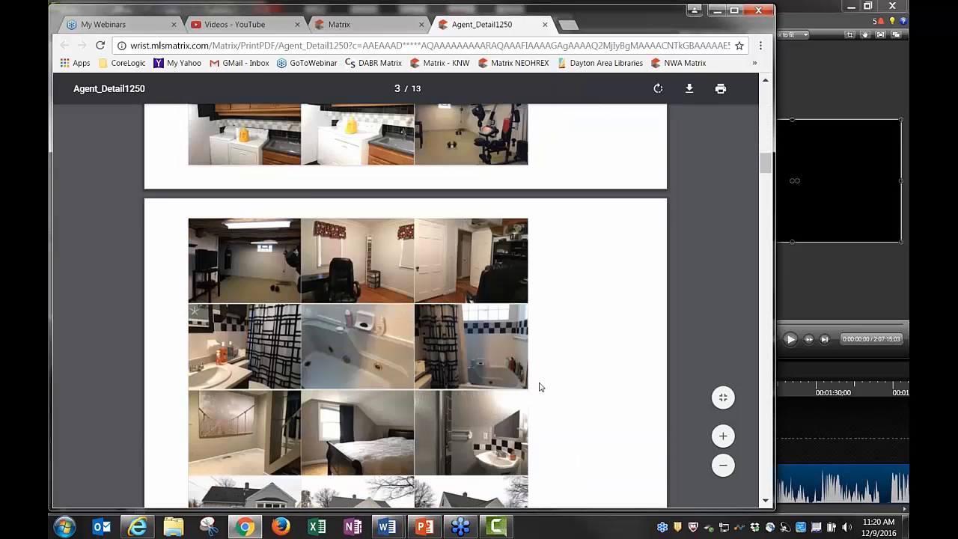
pyautogui.scroll(-6, 528, 386)
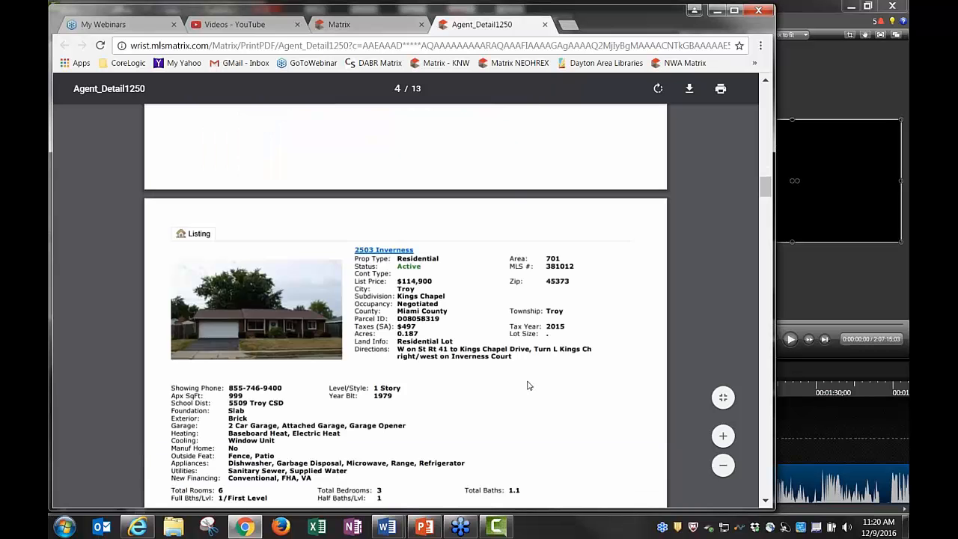
pyautogui.scroll(-3, 506, 310)
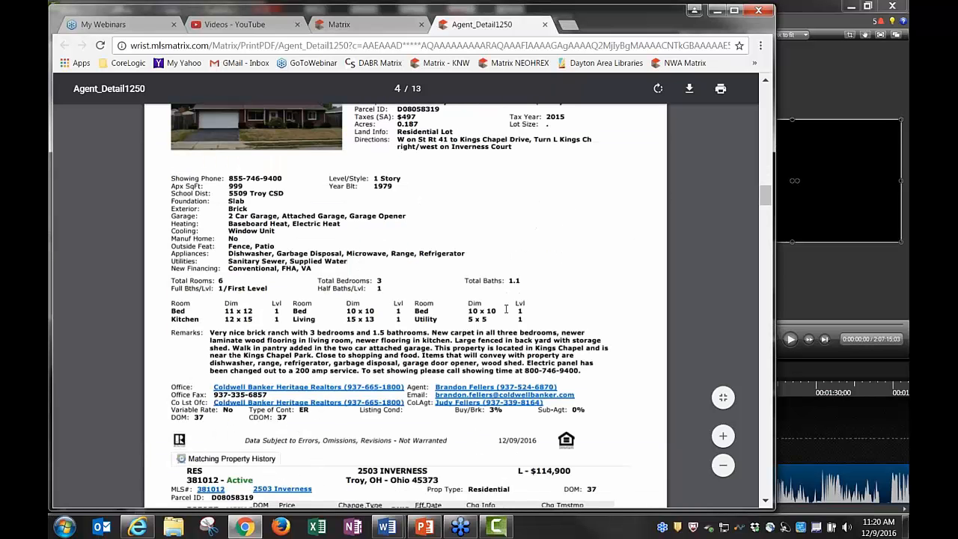
pyautogui.click(544, 24)
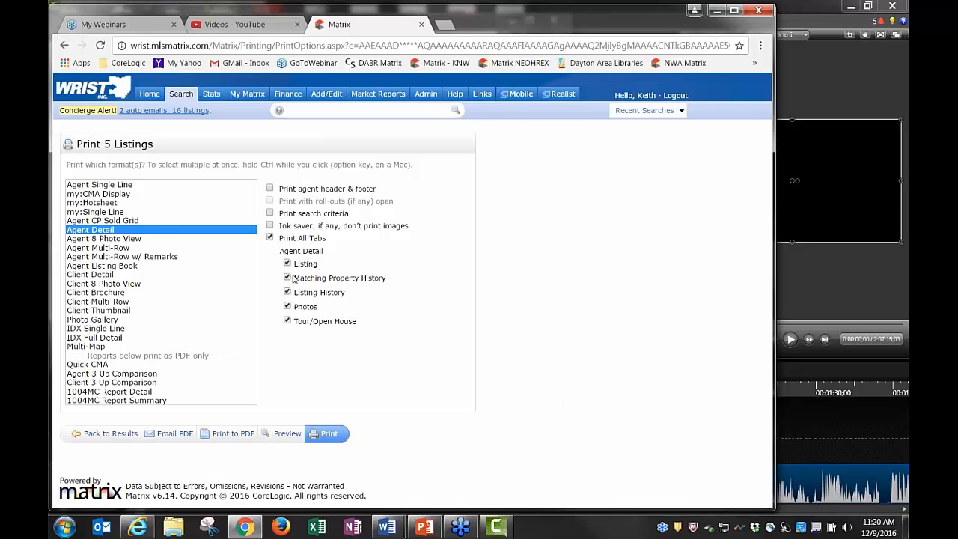
# Exclude Matching Property History, Listing History, Photos and Tour/Open House, then return to area 701 results
pyautogui.click(287, 278)
pyautogui.click(288, 293)
pyautogui.click(288, 306)
pyautogui.click(288, 321)
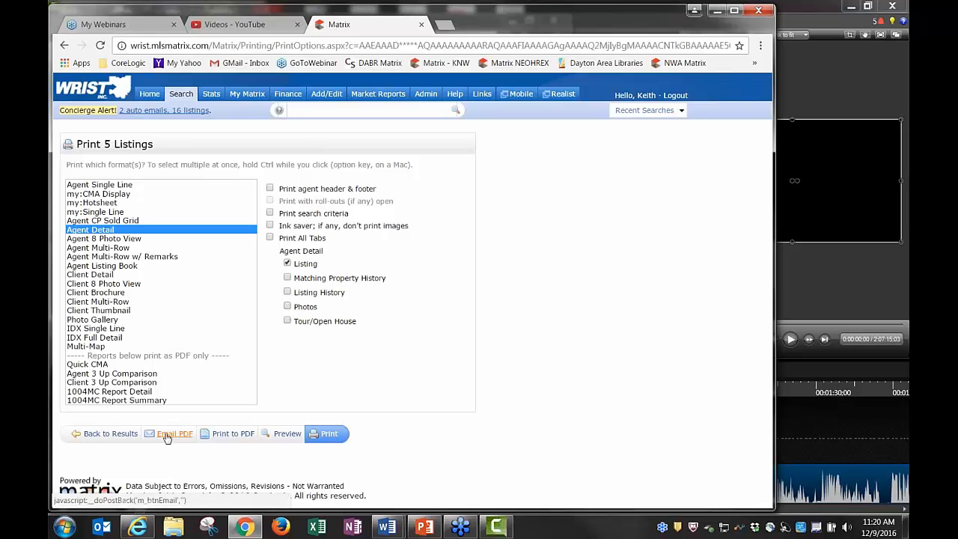
pyautogui.click(110, 433)
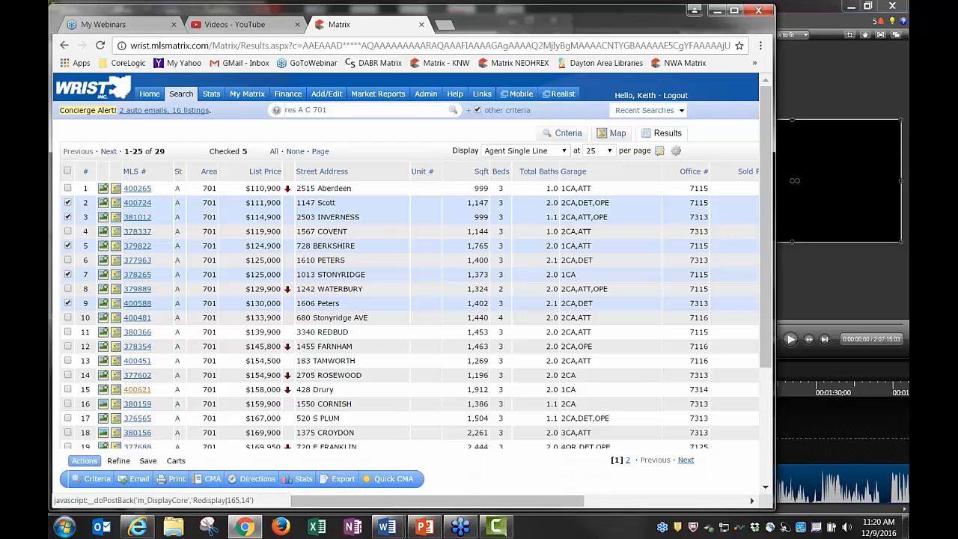
pyautogui.click(67, 346)
pyautogui.click(67, 375)
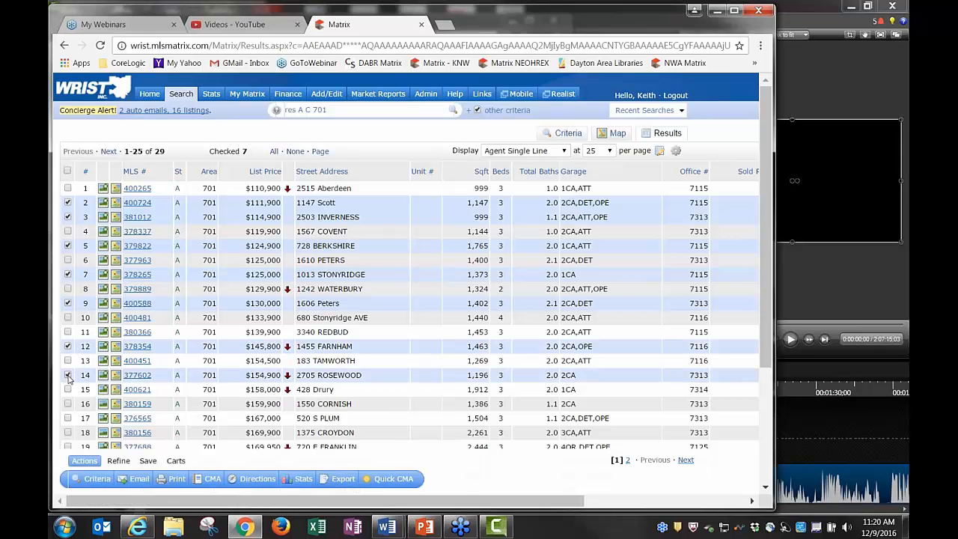
pyautogui.click(254, 480)
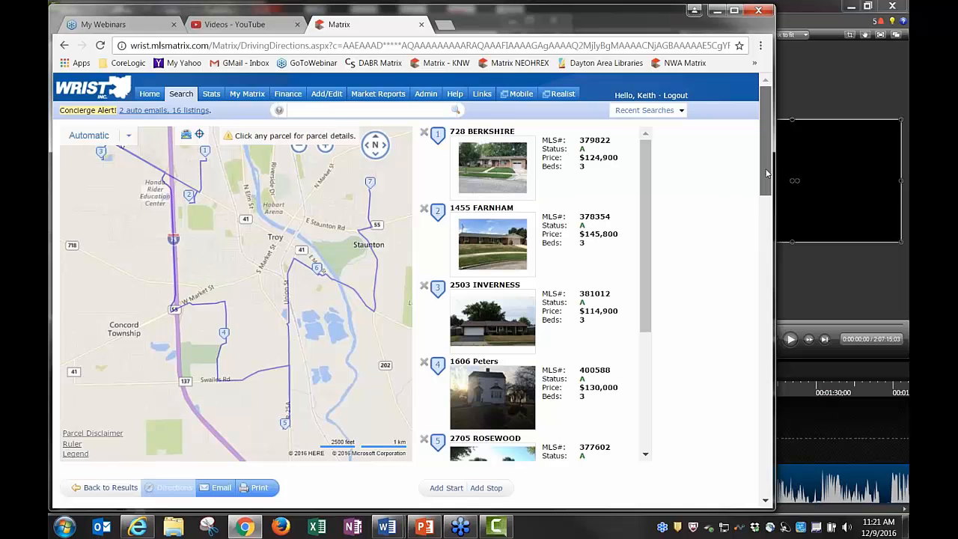
pyautogui.moveTo(768, 180); pyautogui.dragTo(776, 125)
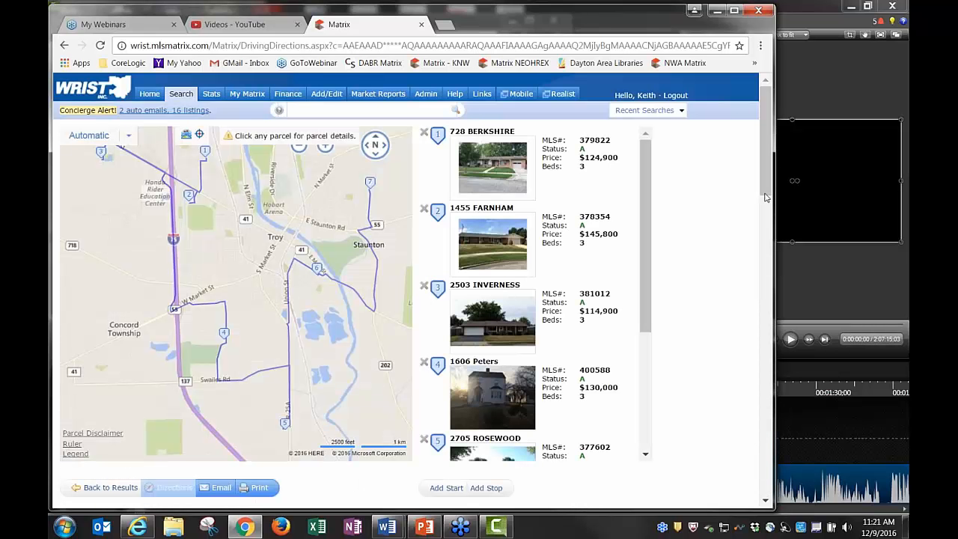
pyautogui.moveTo(767, 198); pyautogui.dragTo(769, 247)
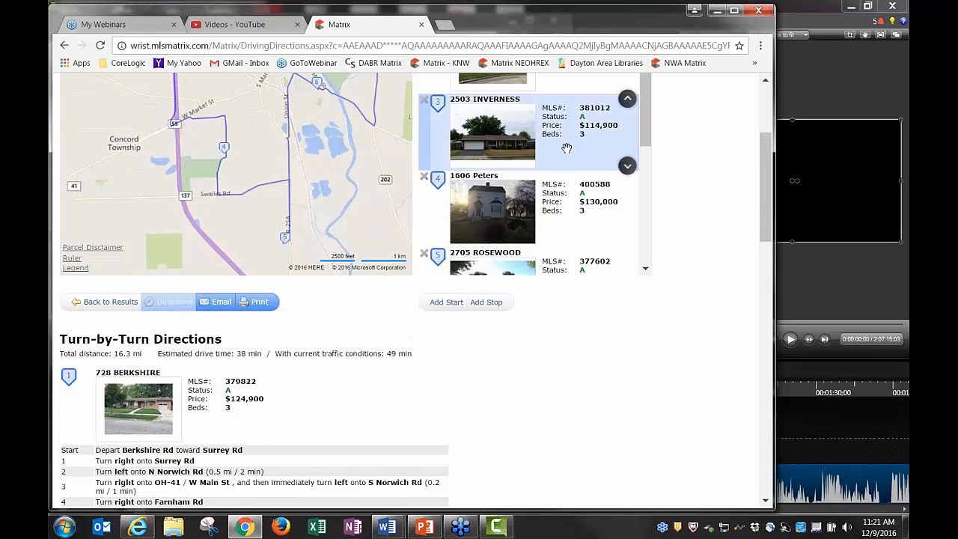
pyautogui.moveTo(567, 149); pyautogui.dragTo(569, 224)
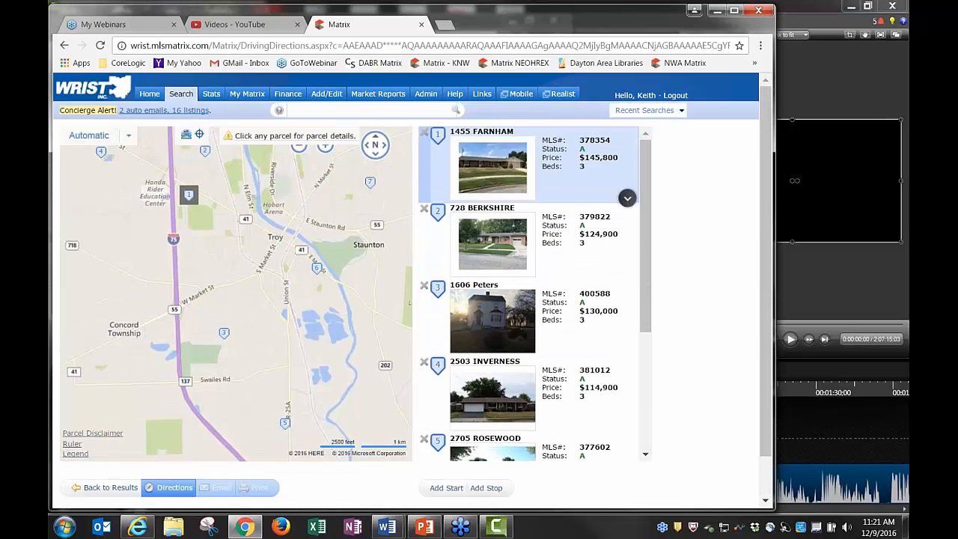
pyautogui.scroll(-3, 584, 374)
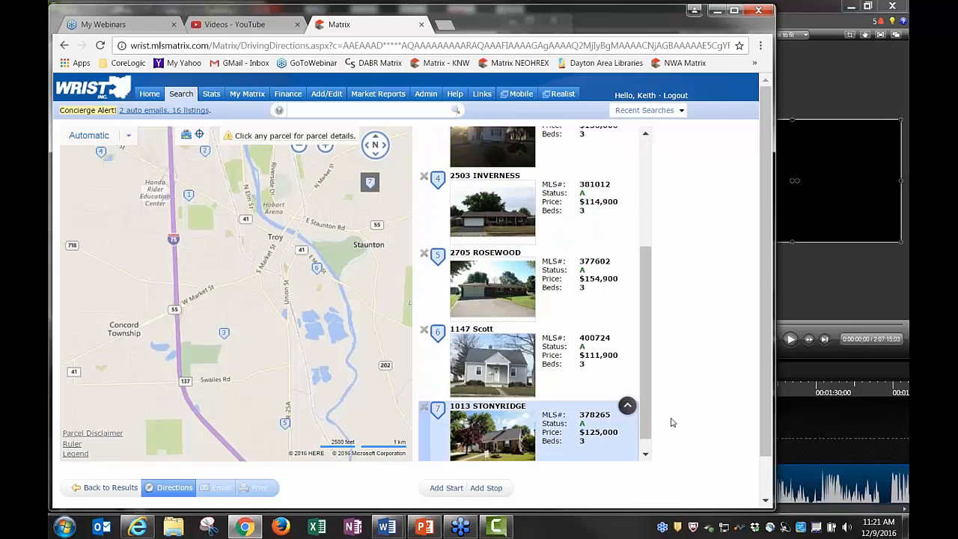
pyautogui.scroll(-1, 669, 421)
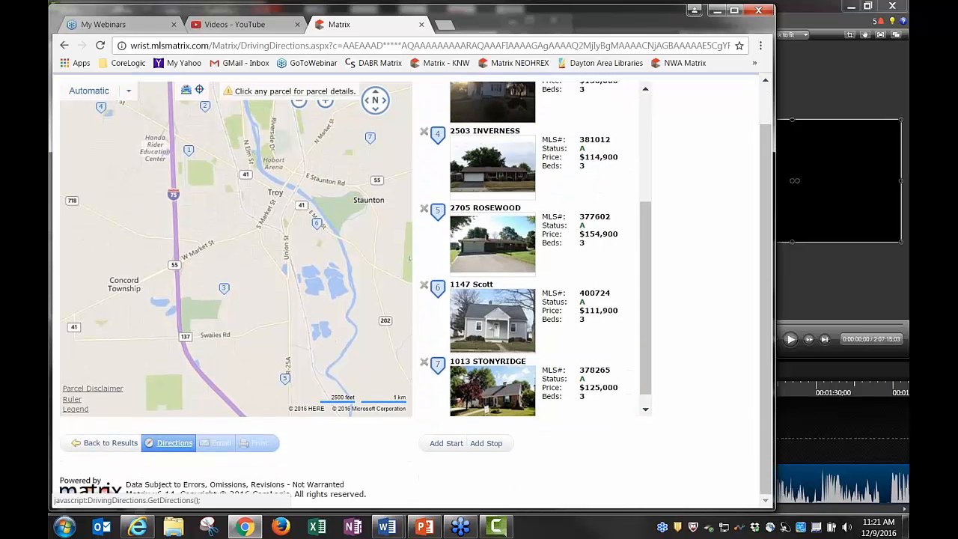
pyautogui.click(171, 442)
pyautogui.scroll(-3, 171, 442)
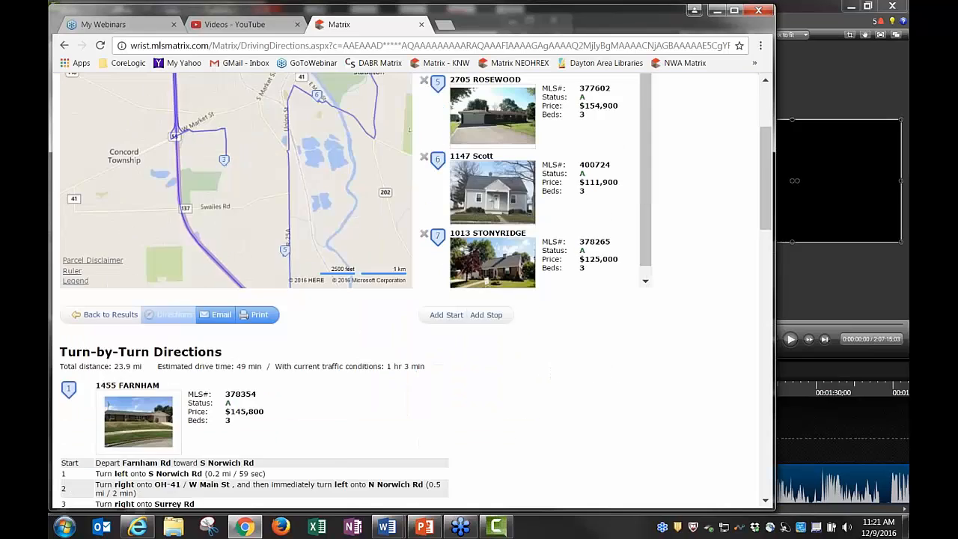
pyautogui.scroll(-3, 390, 431)
pyautogui.scroll(-8, 389, 431)
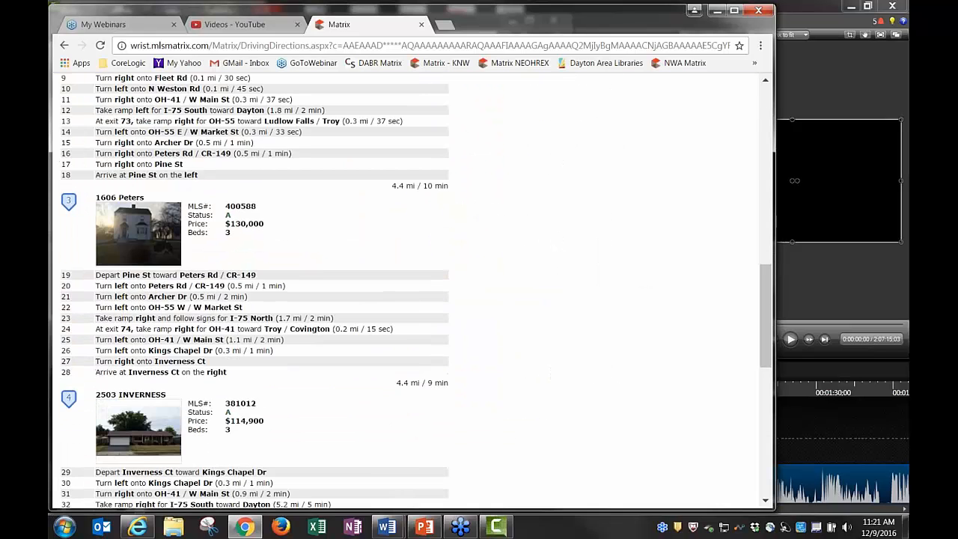
pyautogui.scroll(12, 391, 436)
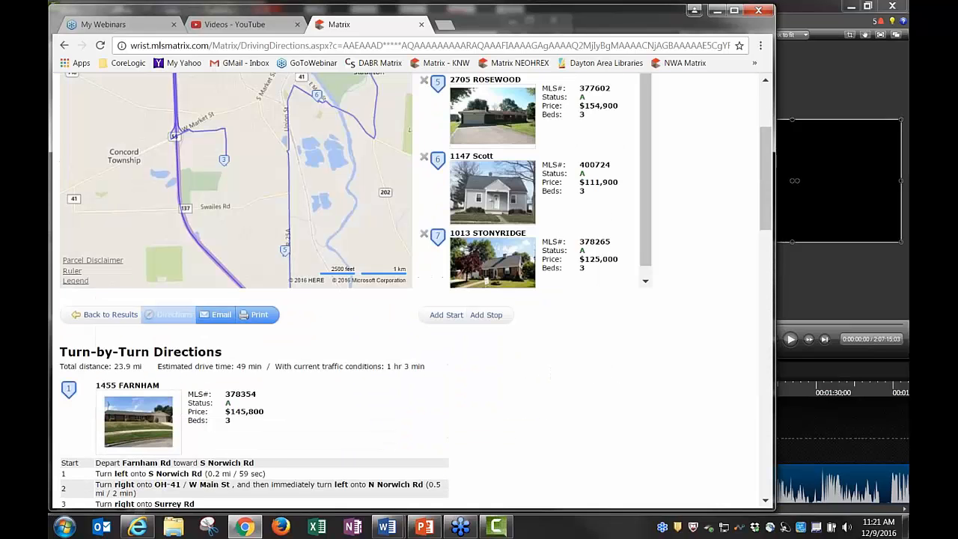
pyautogui.scroll(-2, 389, 433)
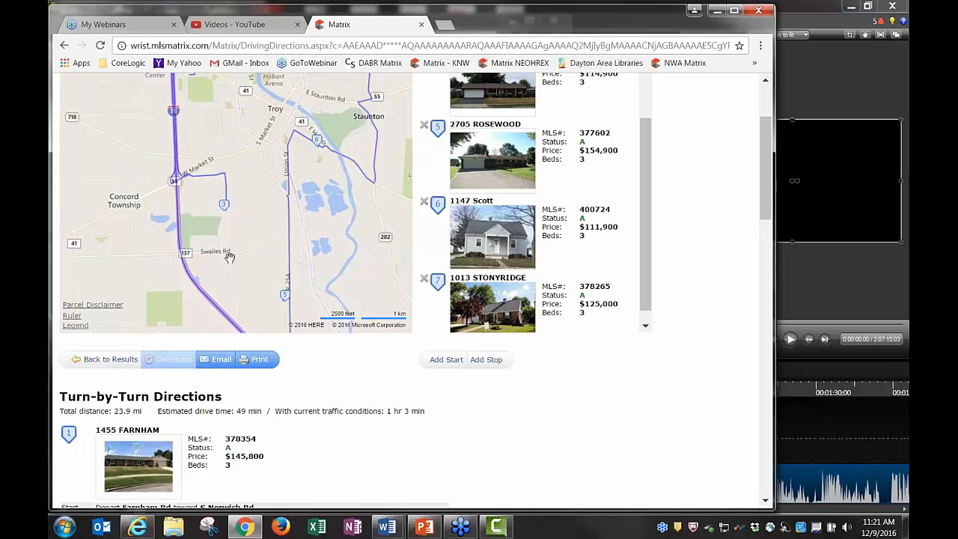
pyautogui.click(118, 360)
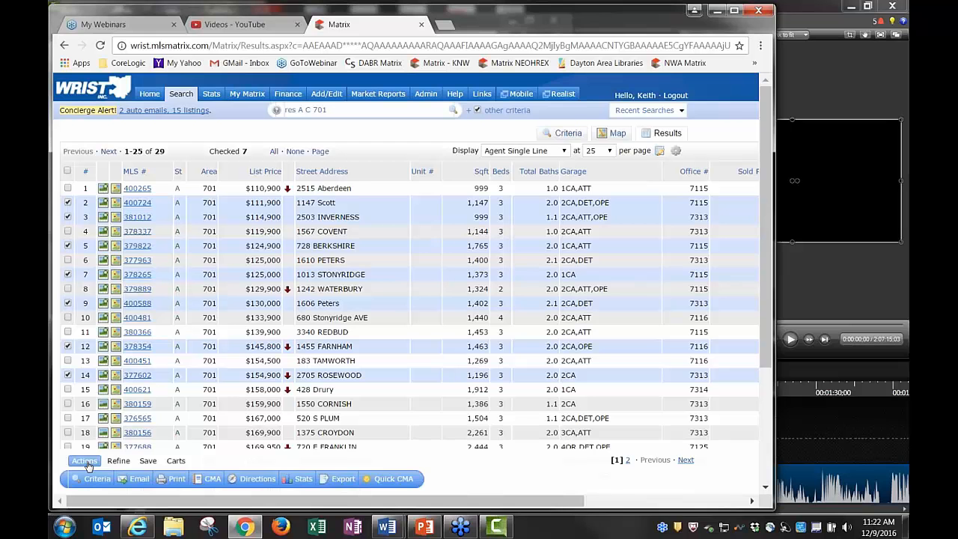
pyautogui.click(118, 462)
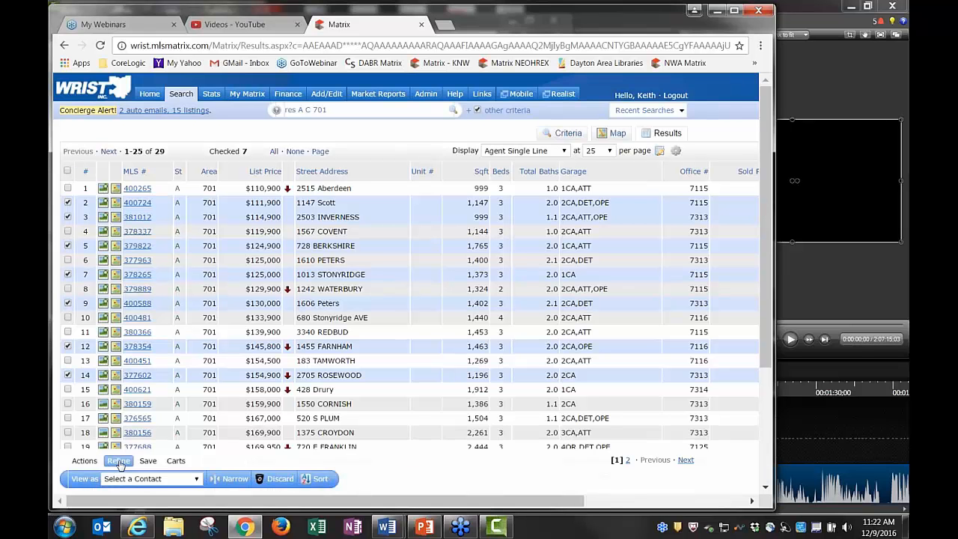
pyautogui.click(233, 480)
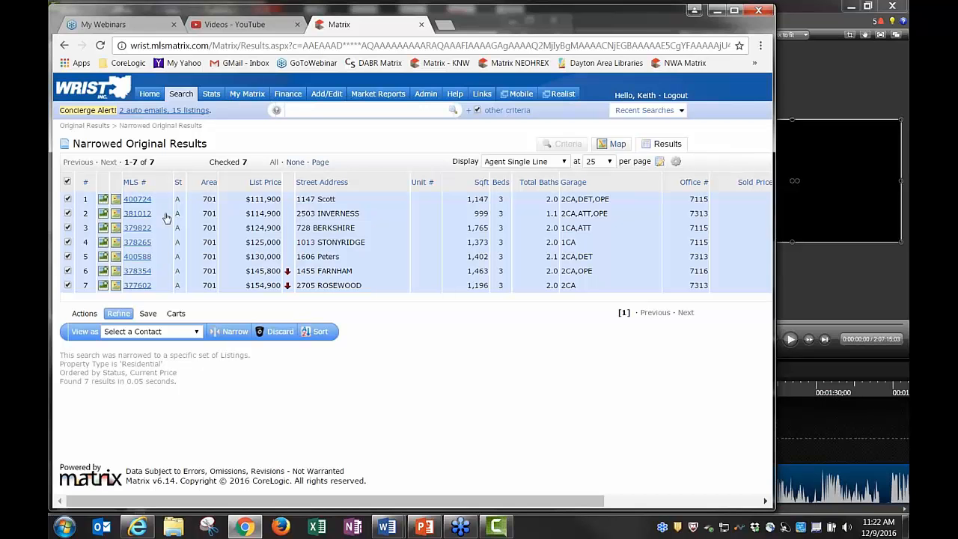
pyautogui.moveTo(76, 145); pyautogui.dragTo(97, 138)
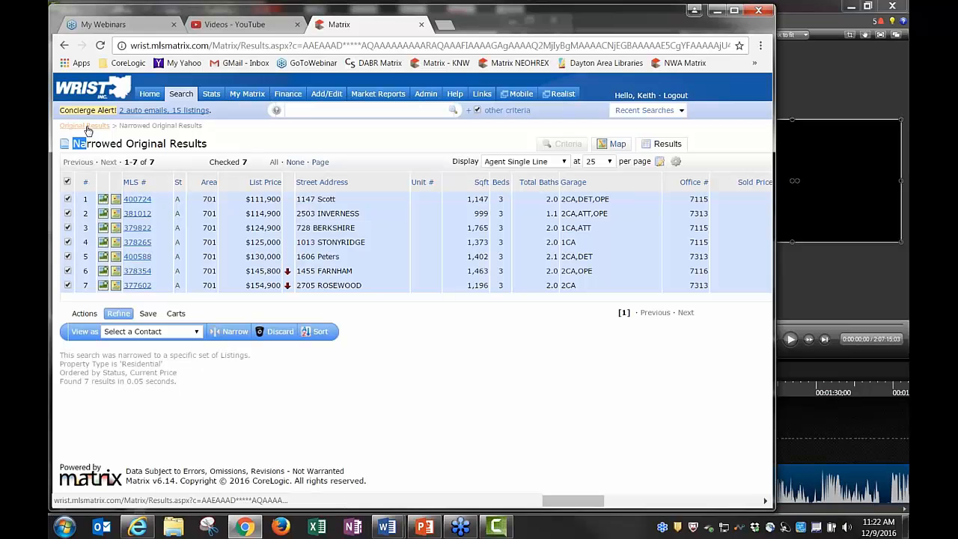
pyautogui.click(64, 47)
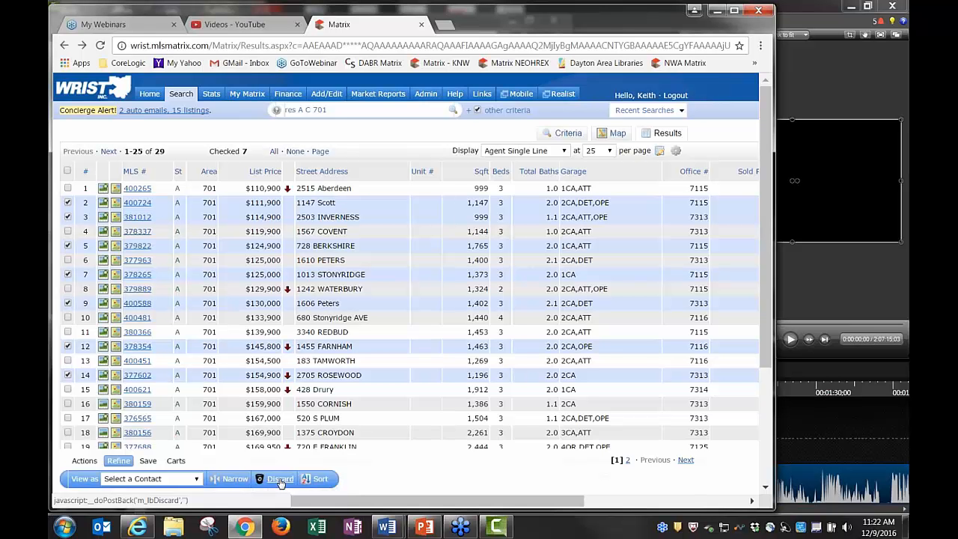
# Discard the seven checked listings, then un-discard them to restore all 29 results
pyautogui.click(281, 483)
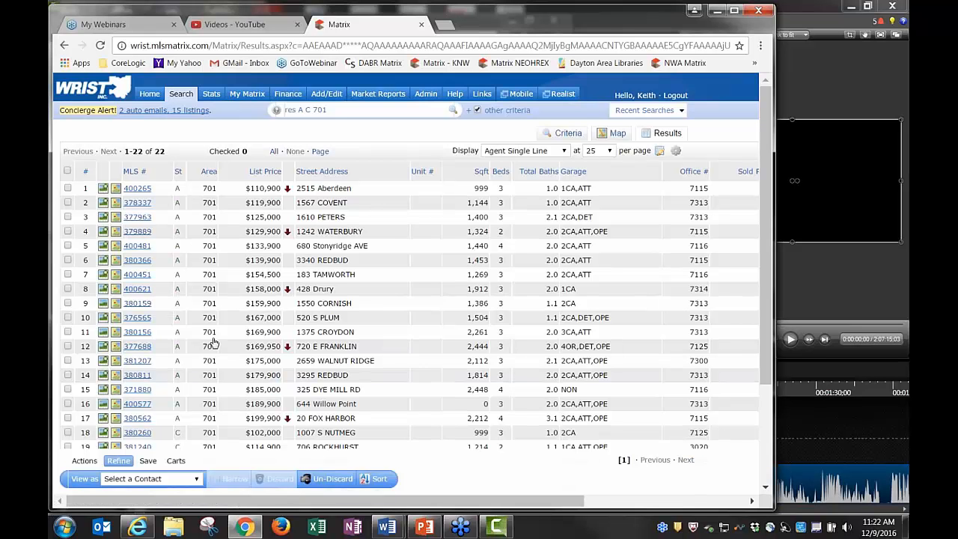
pyautogui.click(326, 483)
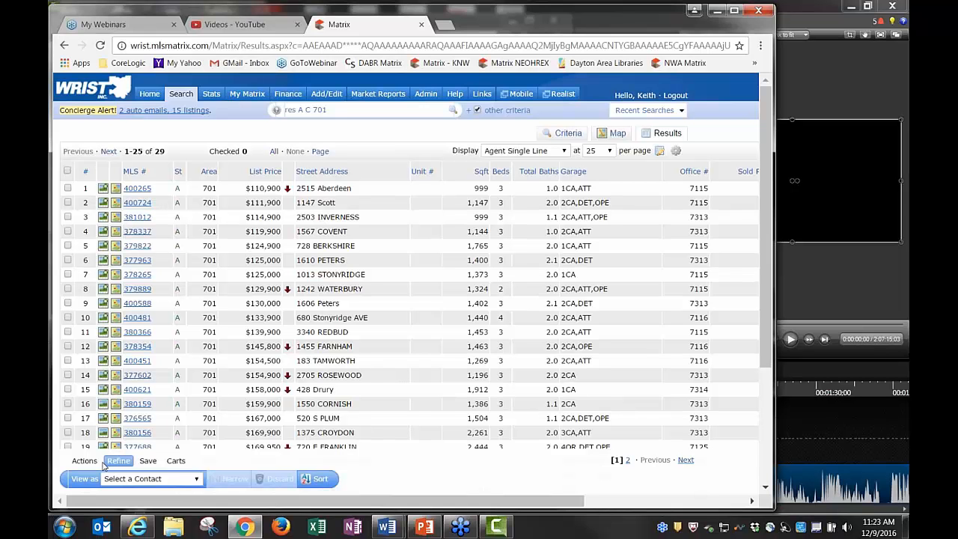
pyautogui.click(148, 462)
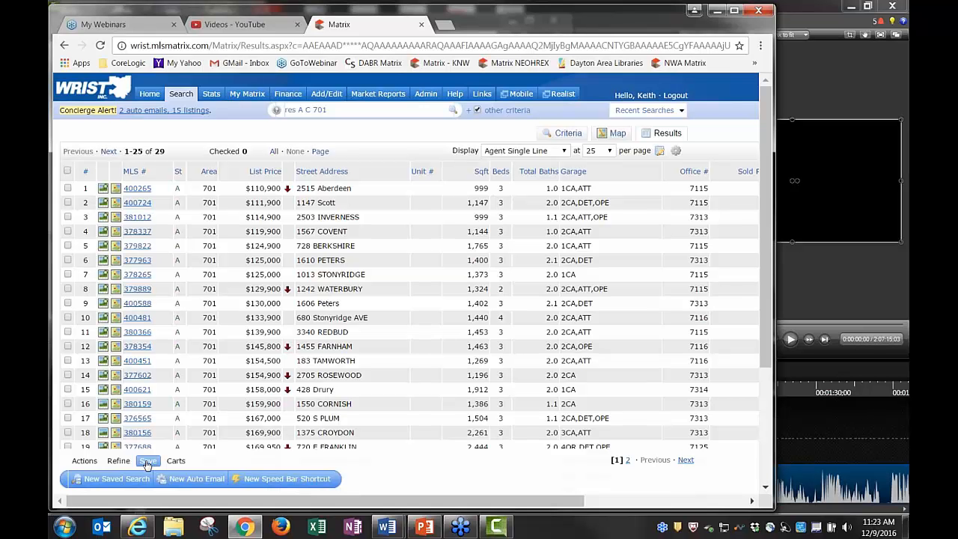
pyautogui.click(176, 461)
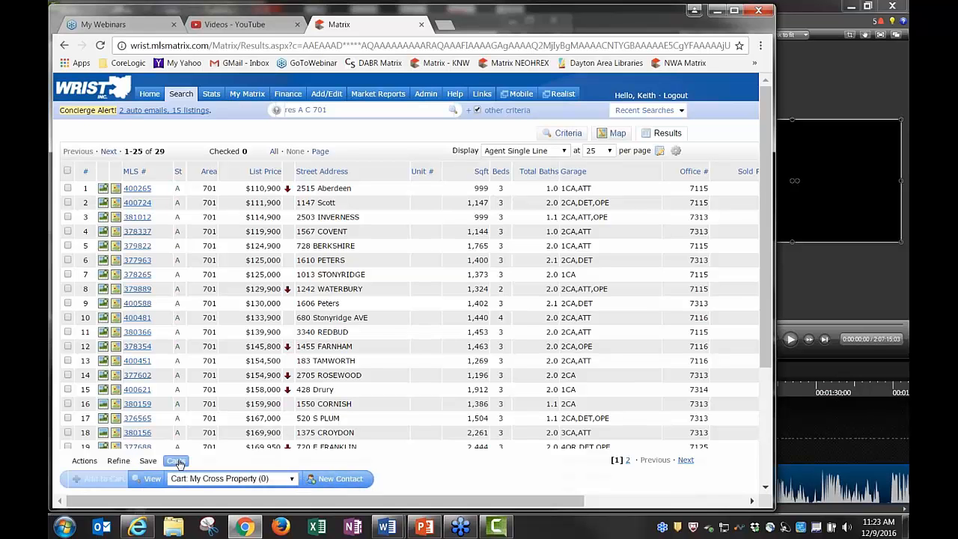
pyautogui.click(68, 245)
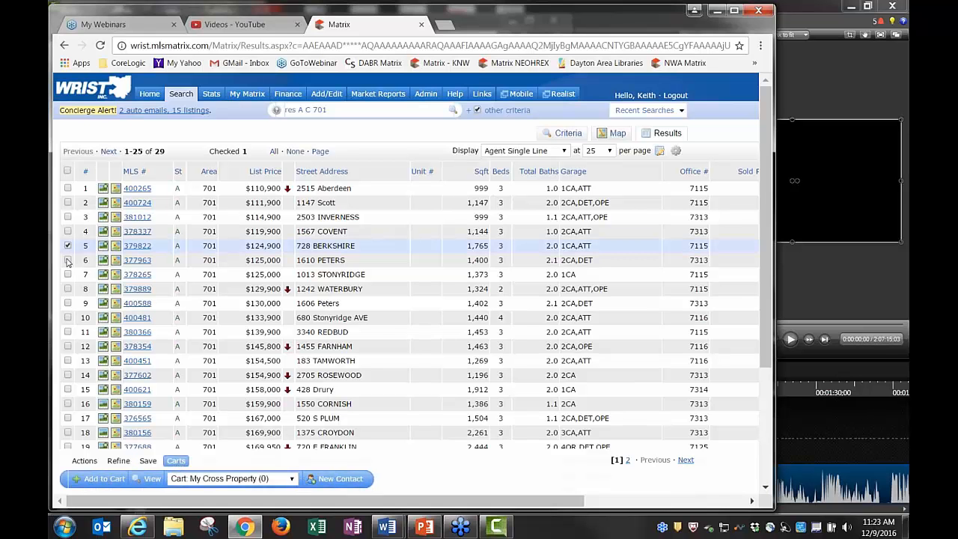
pyautogui.click(67, 260)
pyautogui.click(67, 289)
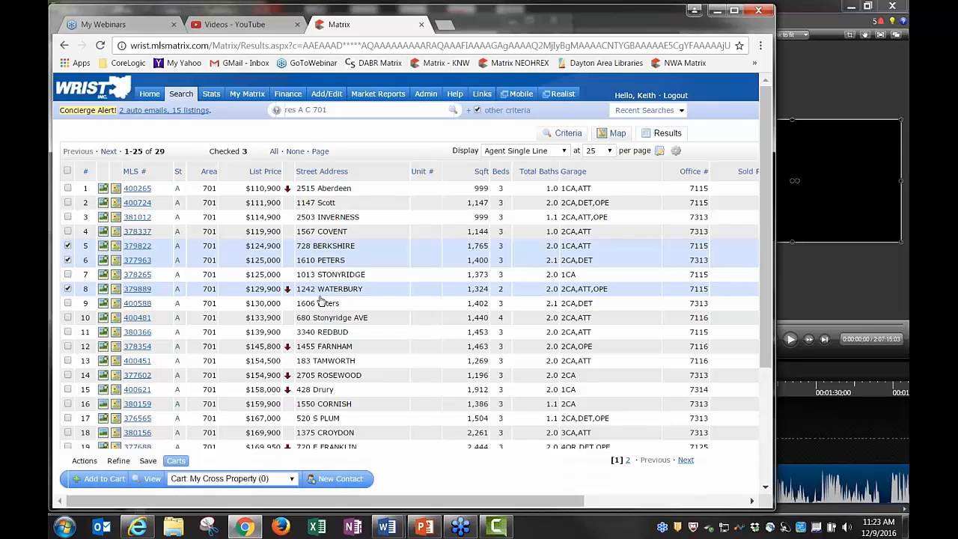
# Add the three checked listings to the client's 5-listing cart, bringing it to 6
pyautogui.click(285, 479)
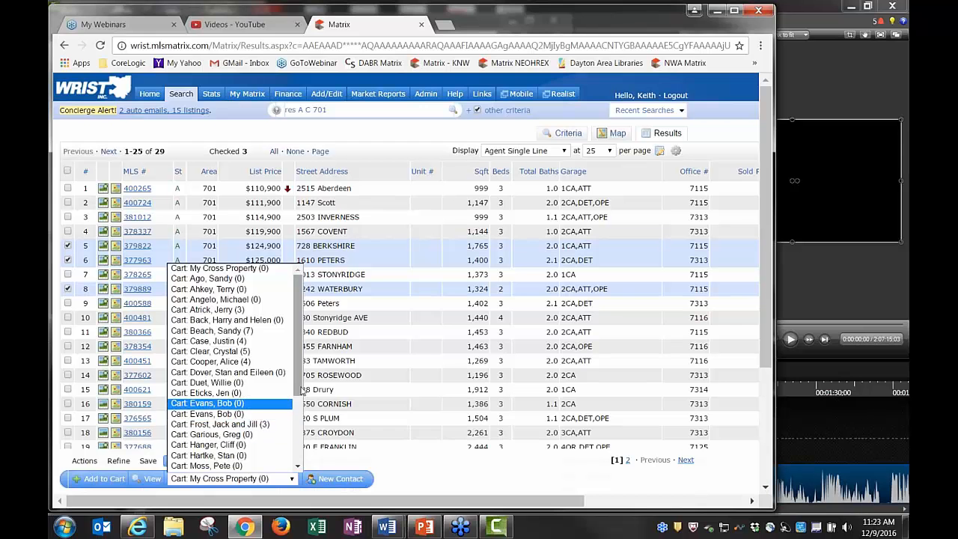
pyautogui.scroll(-4, 301, 391)
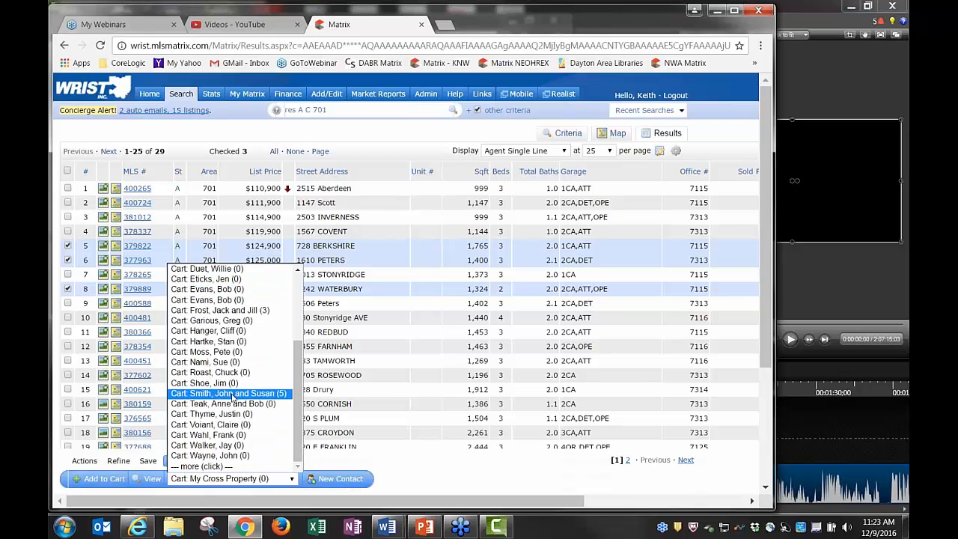
pyautogui.click(232, 394)
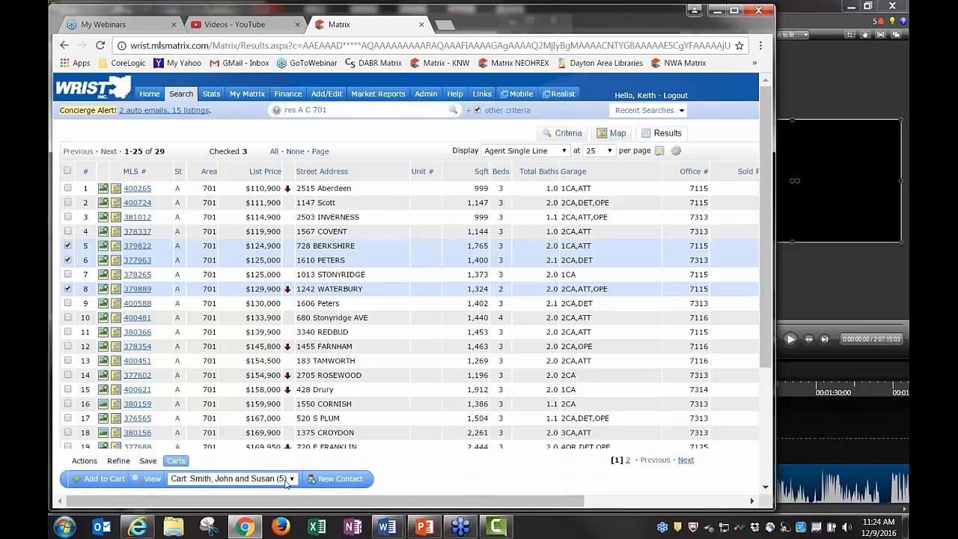
pyautogui.click(100, 481)
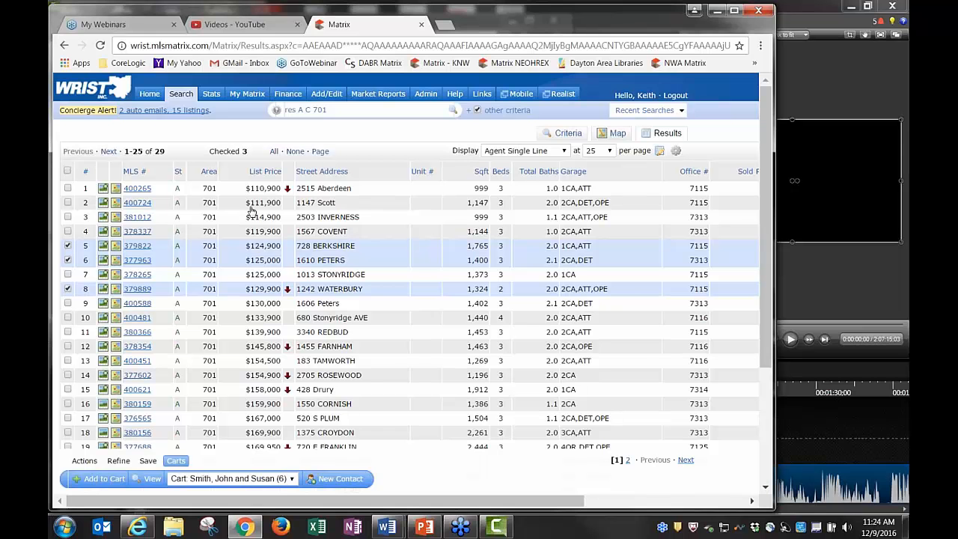
pyautogui.moveTo(247, 93)
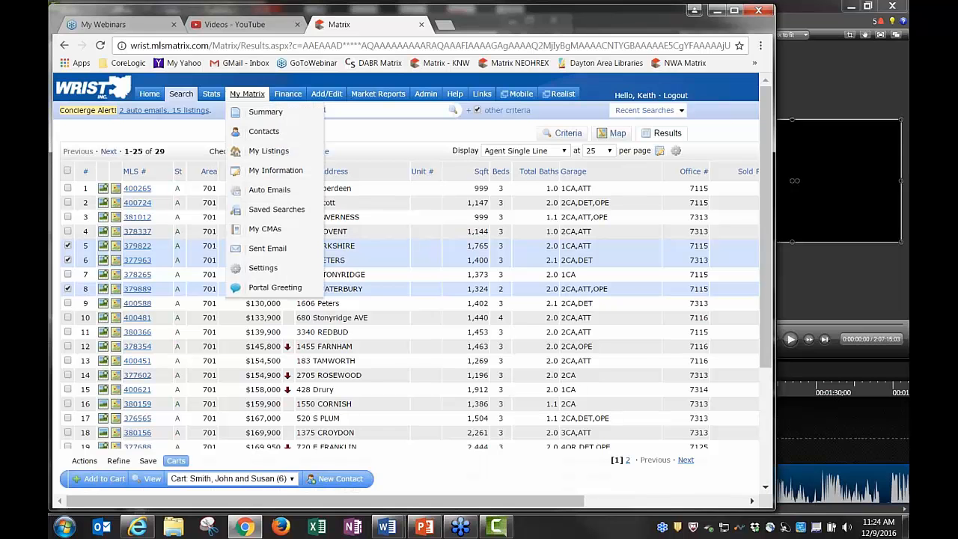
# Open the client's 6-listing cart from My Matrix Contacts, then go back to the Matrix home page
pyautogui.click(265, 133)
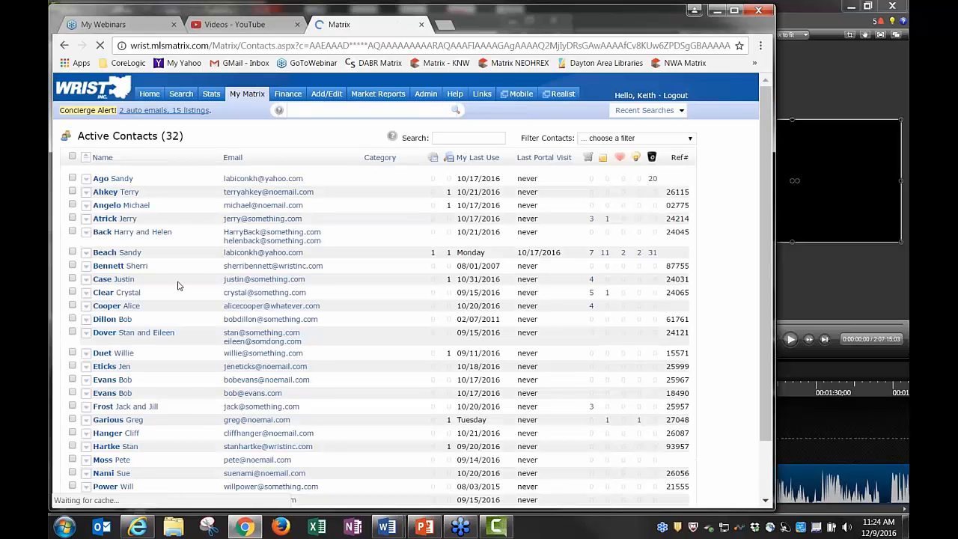
pyautogui.scroll(-5, 177, 280)
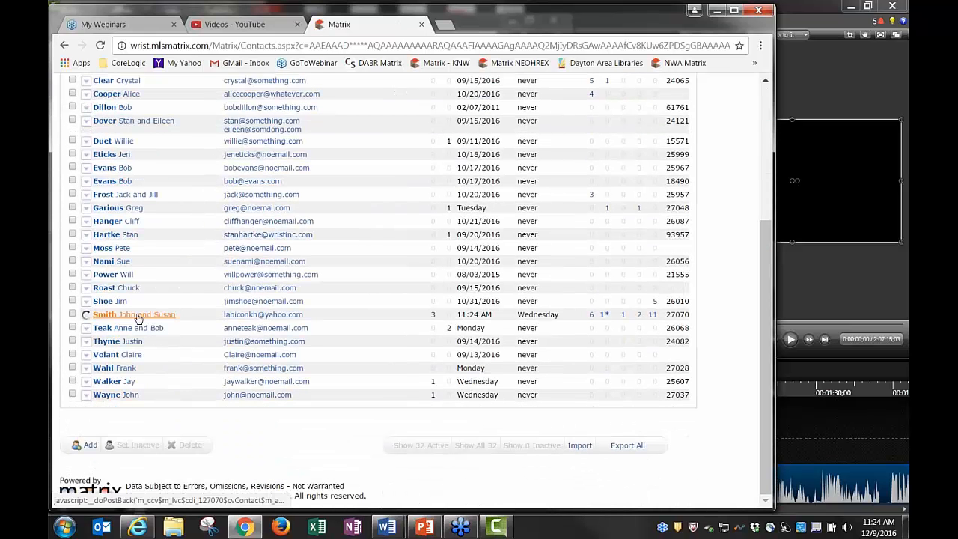
pyautogui.click(87, 315)
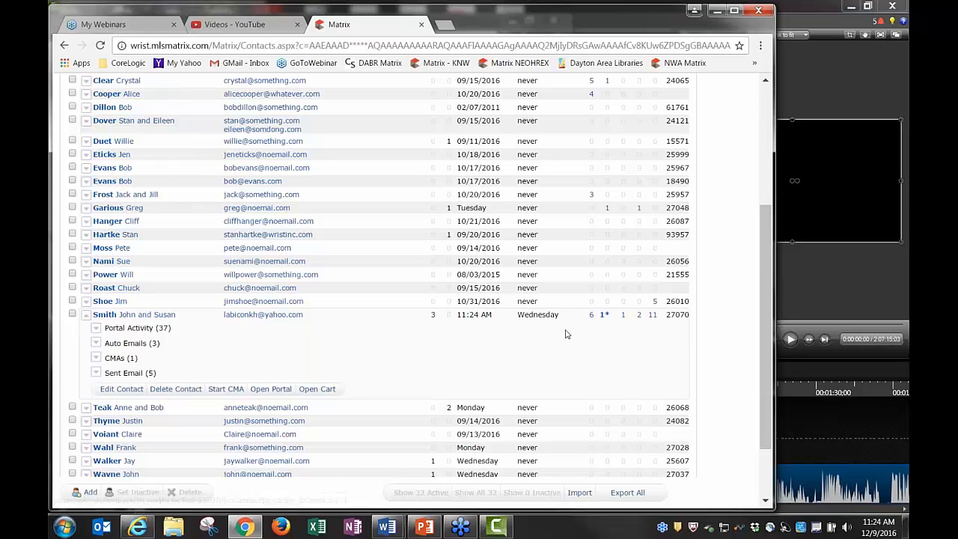
pyautogui.scroll(2, 570, 334)
pyautogui.scroll(1, 572, 335)
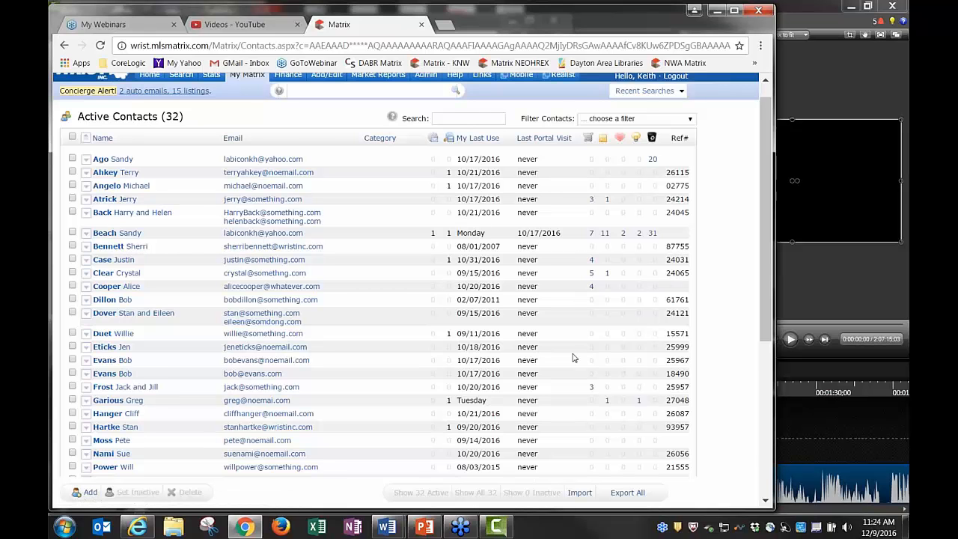
pyautogui.scroll(-3, 576, 375)
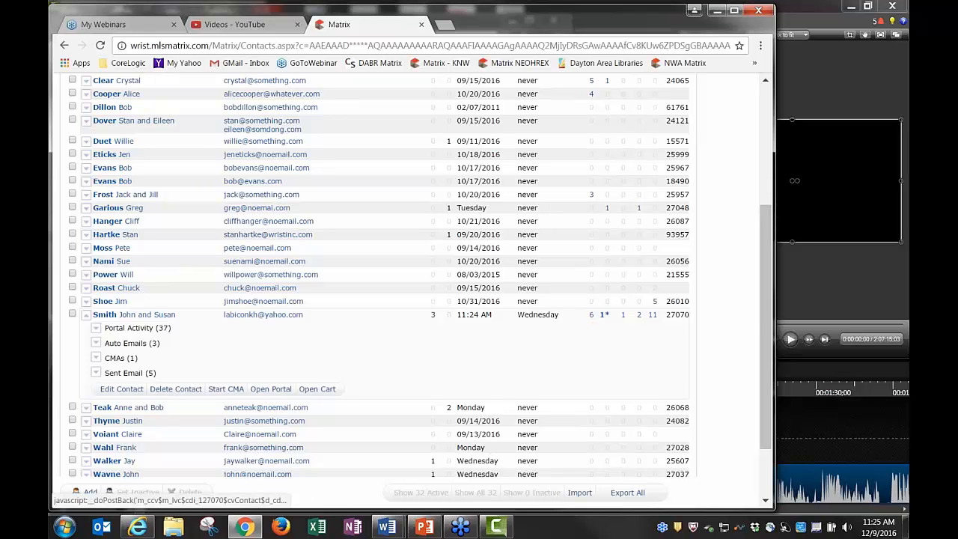
pyautogui.click(592, 316)
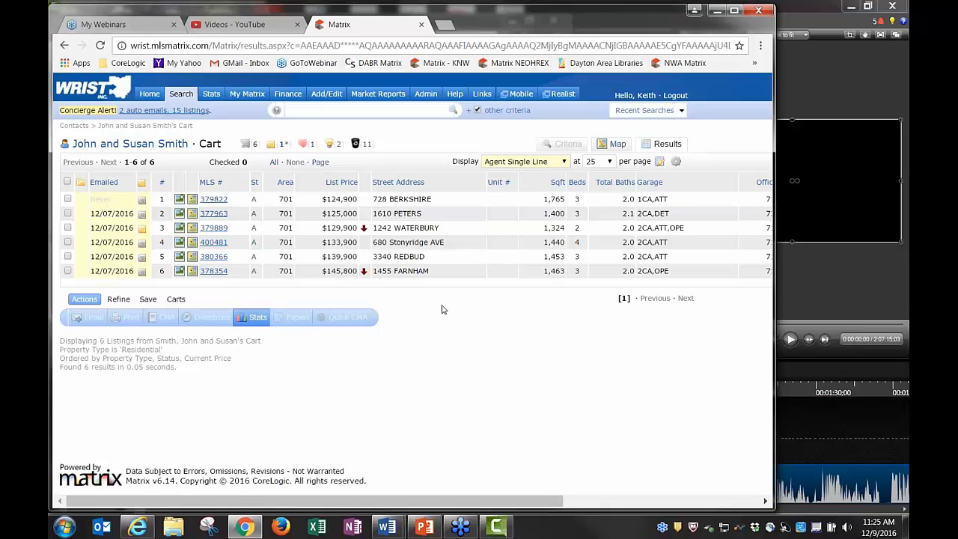
pyautogui.click(160, 110)
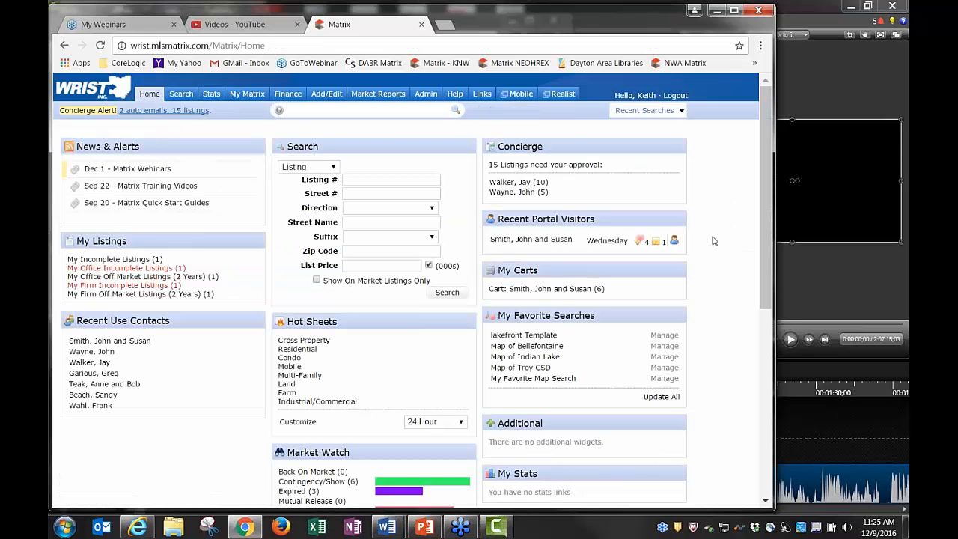
# Rerun the recent Area 701 search and show its results in the Agent Detail layout
pyautogui.click(635, 112)
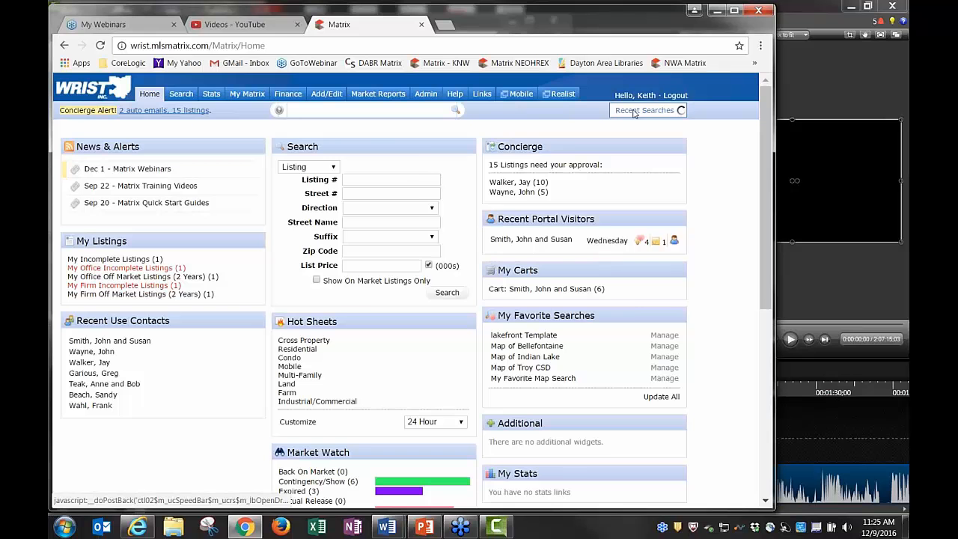
pyautogui.click(524, 238)
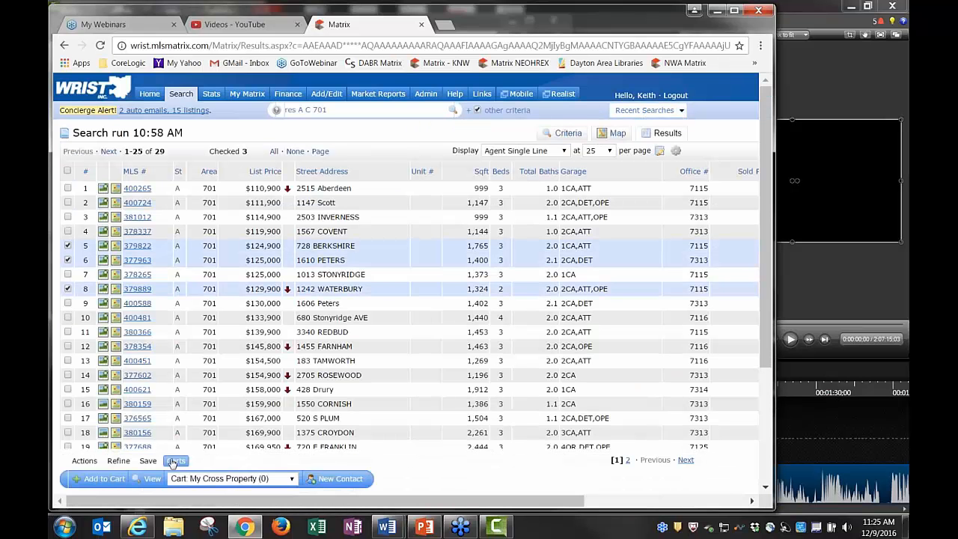
pyautogui.click(85, 461)
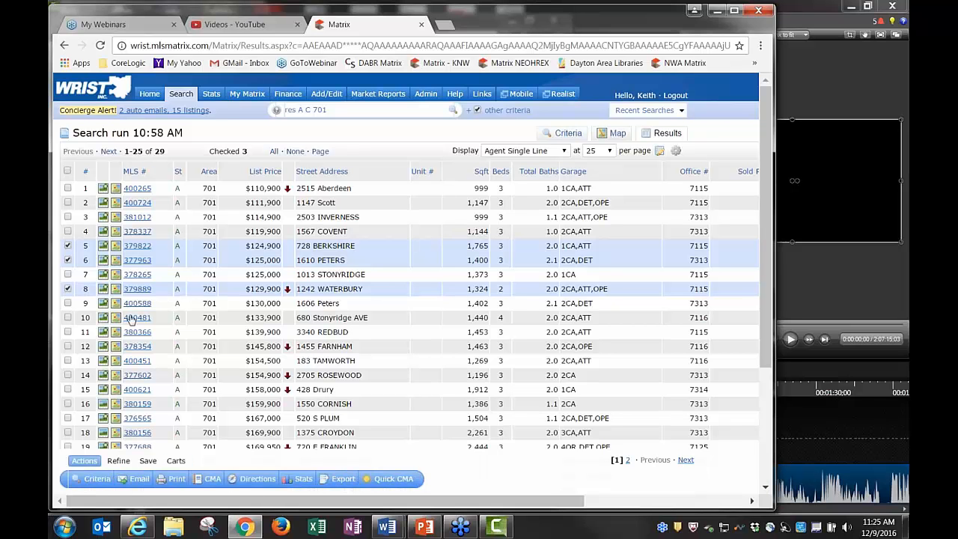
pyautogui.click(517, 150)
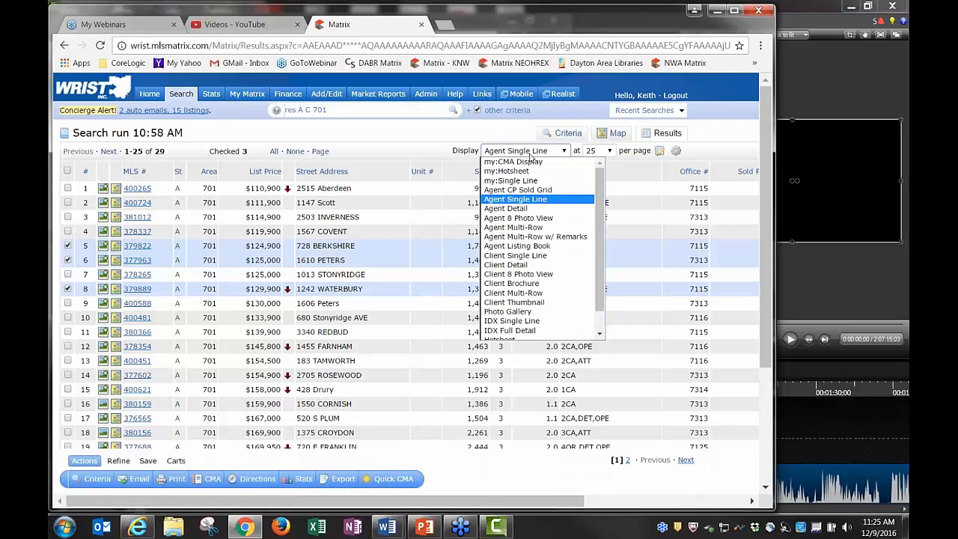
pyautogui.click(509, 208)
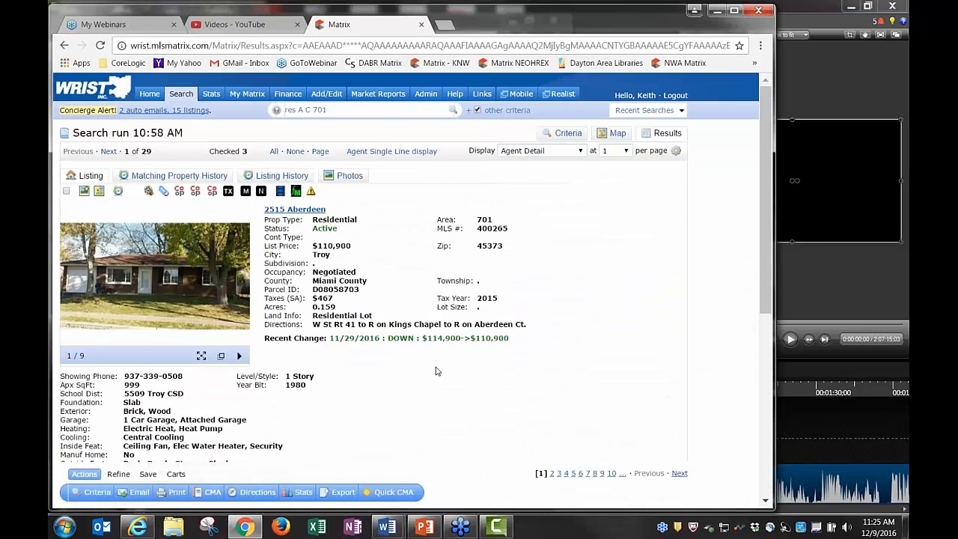
pyautogui.scroll(-5, 437, 372)
pyautogui.scroll(5, 437, 371)
pyautogui.click(109, 152)
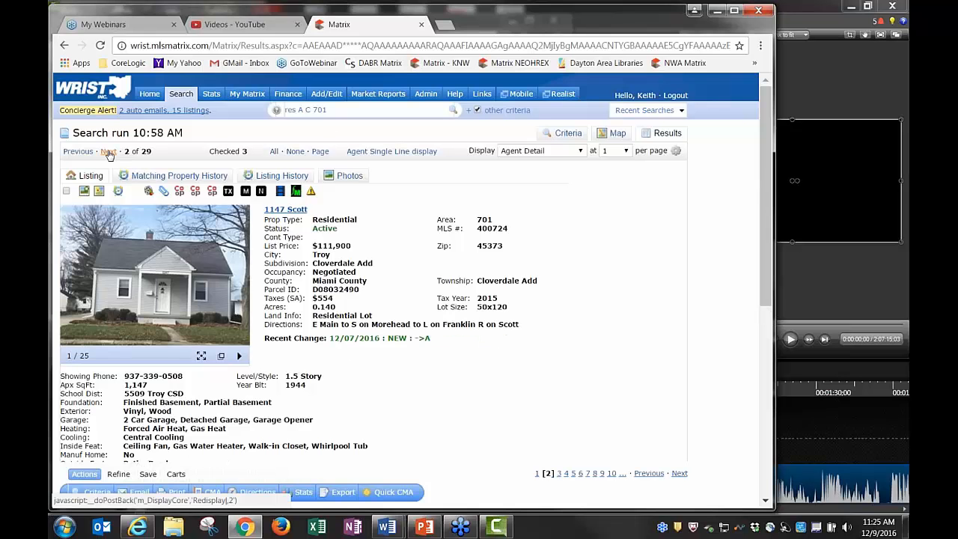
pyautogui.click(109, 152)
pyautogui.click(109, 152)
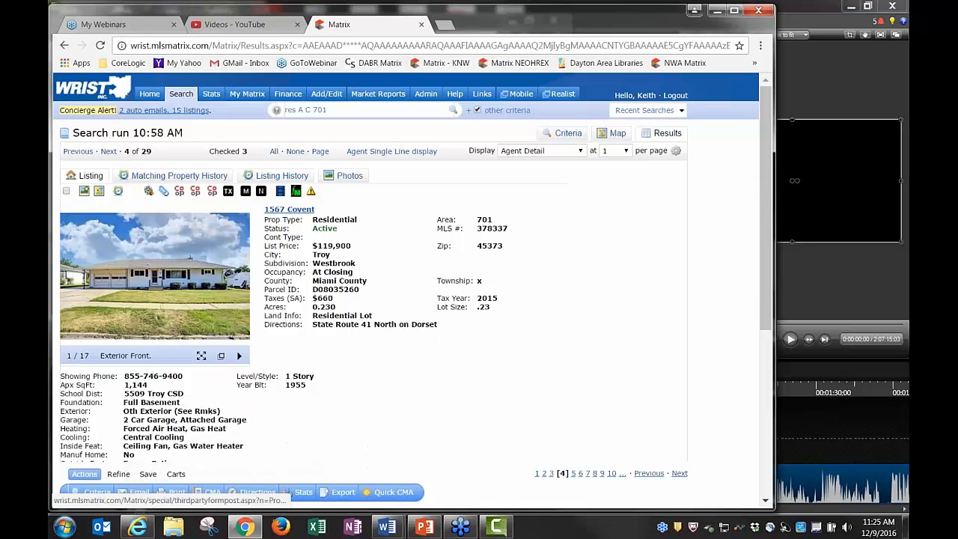
pyautogui.click(178, 275)
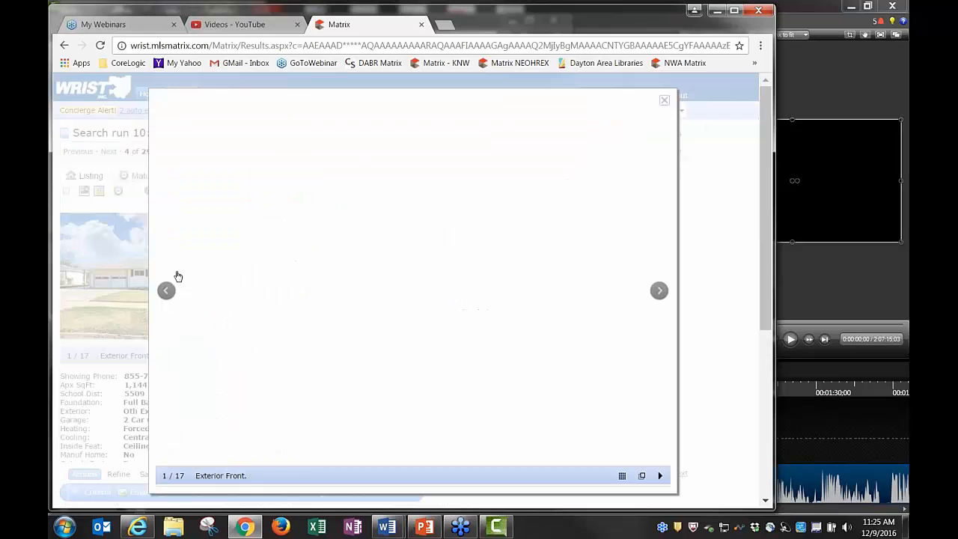
pyautogui.click(660, 291)
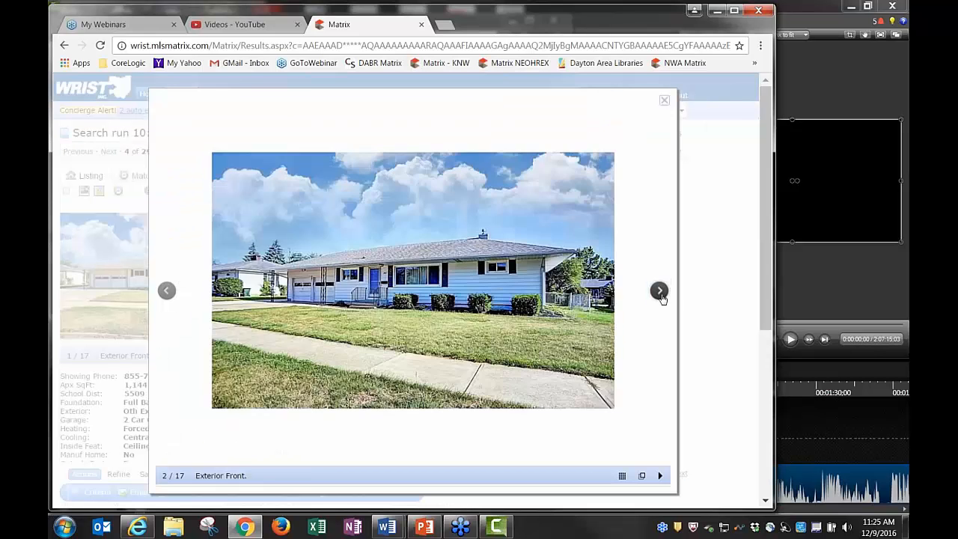
pyautogui.click(659, 292)
pyautogui.click(664, 101)
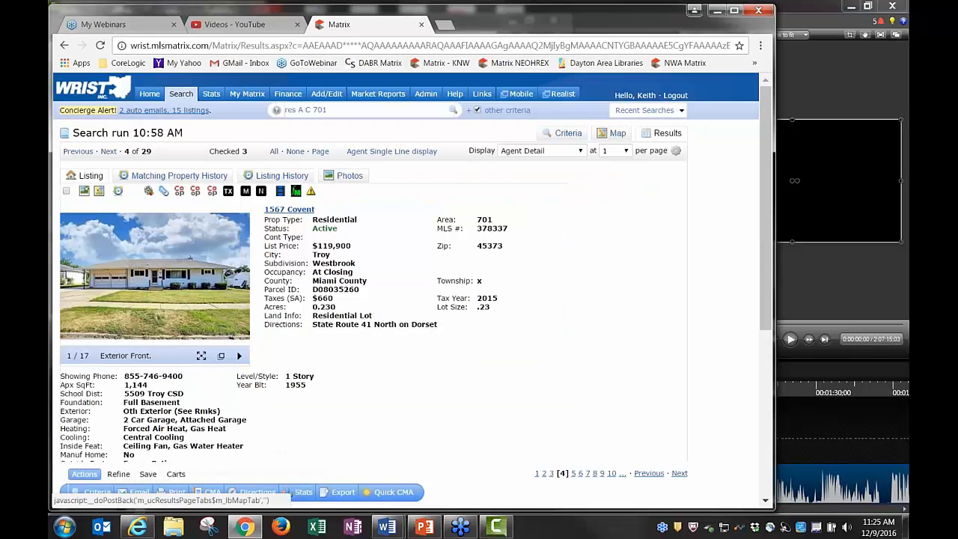
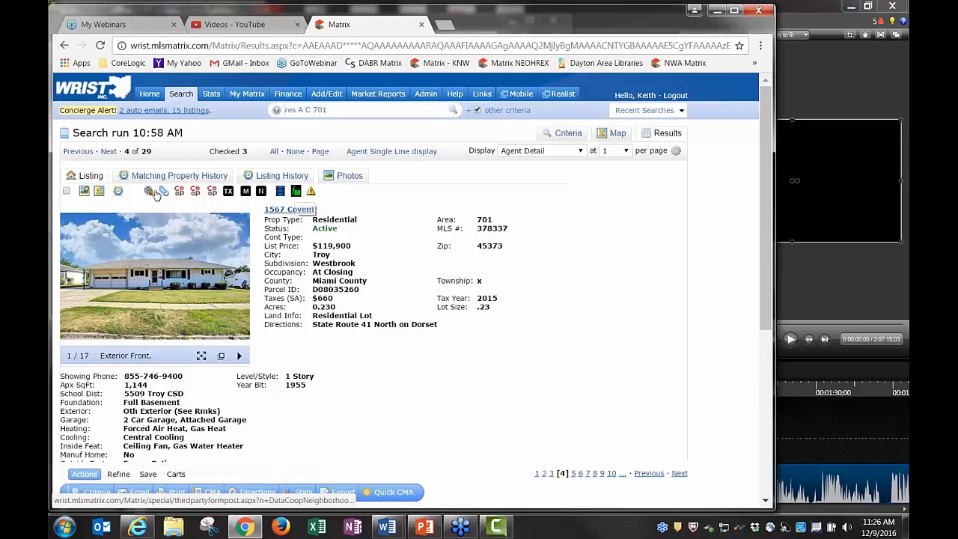
# Show the 29 area-701 results in the Agent Single Line display and keep that format
pyautogui.click(365, 152)
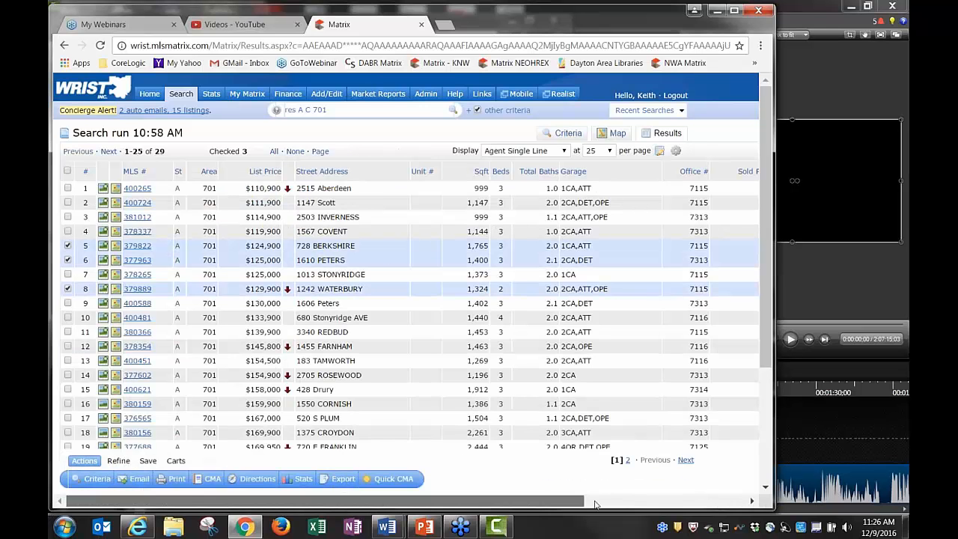
pyautogui.click(595, 505)
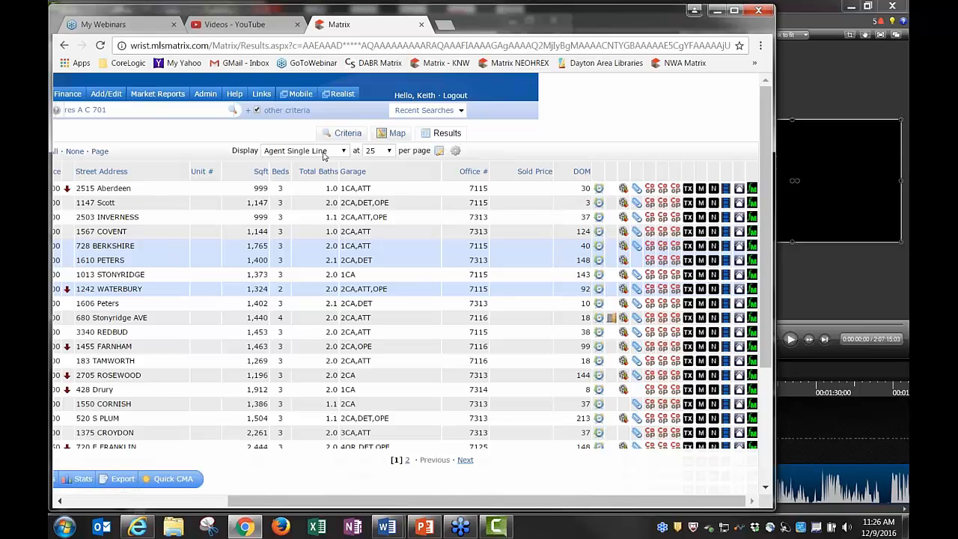
pyautogui.click(323, 152)
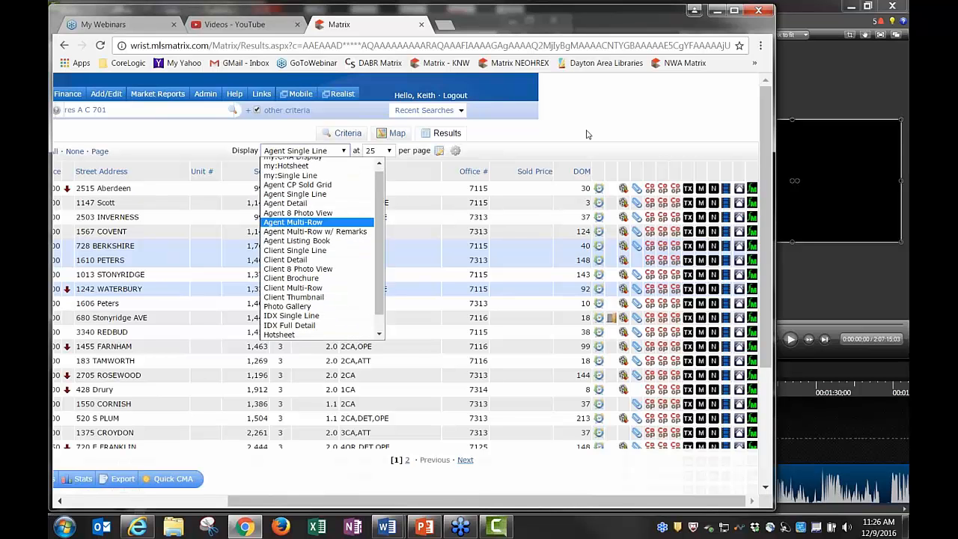
pyautogui.click(587, 134)
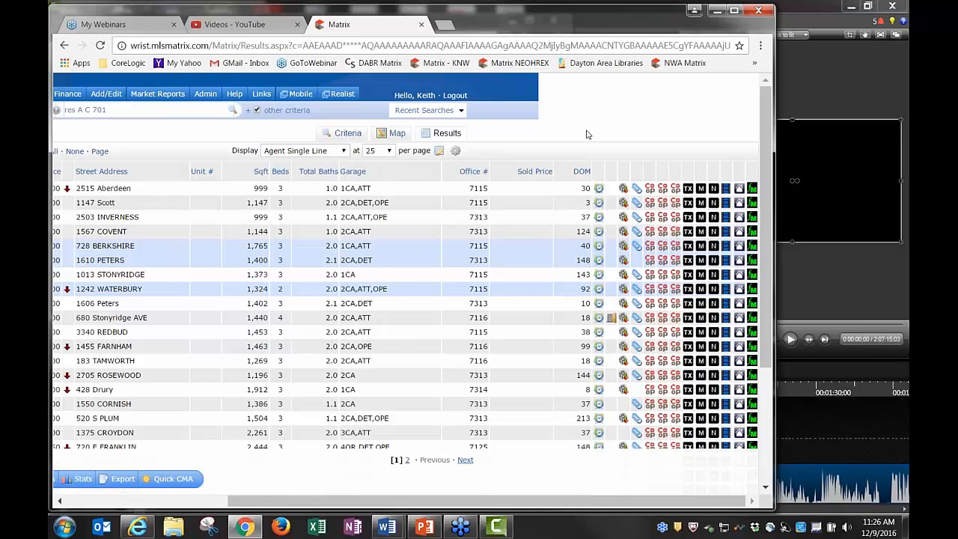
pyautogui.click(753, 212)
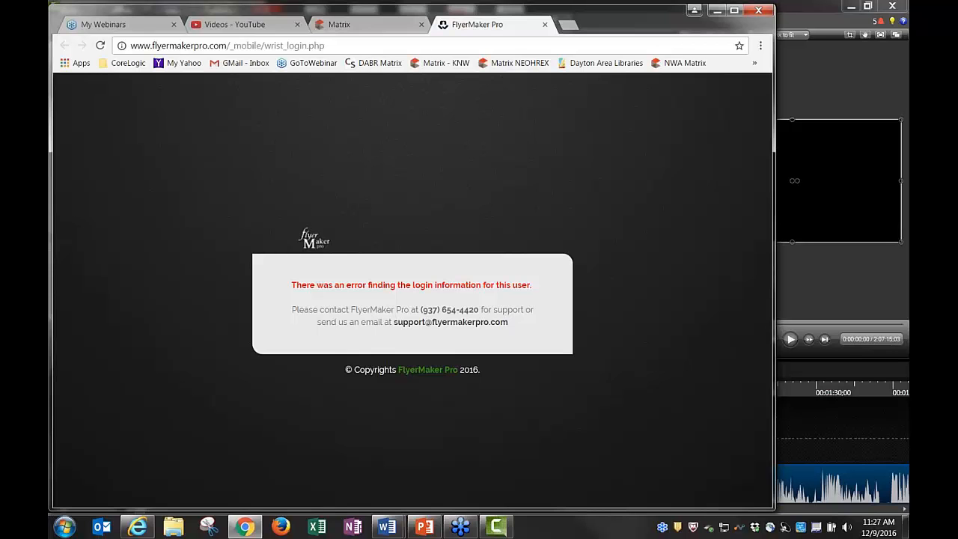
pyautogui.click(545, 24)
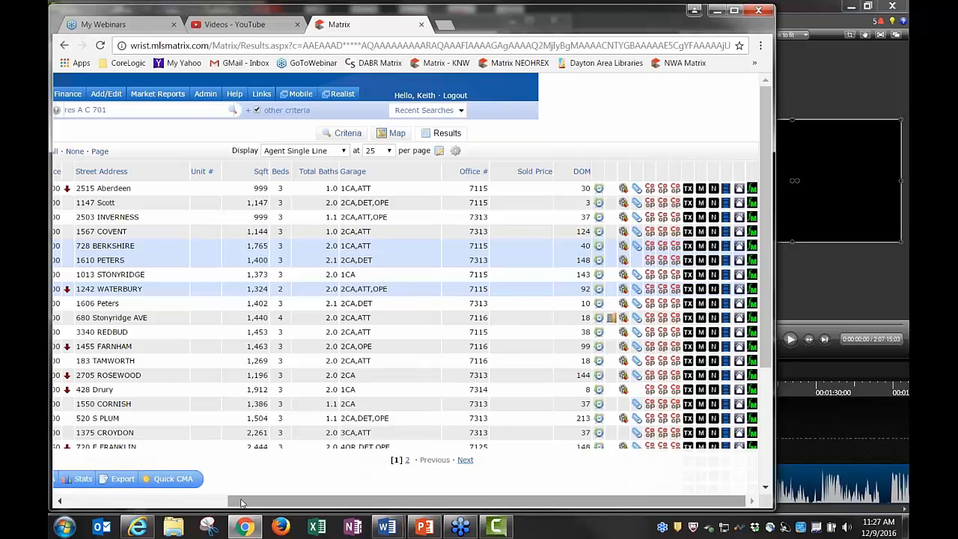
pyautogui.click(201, 506)
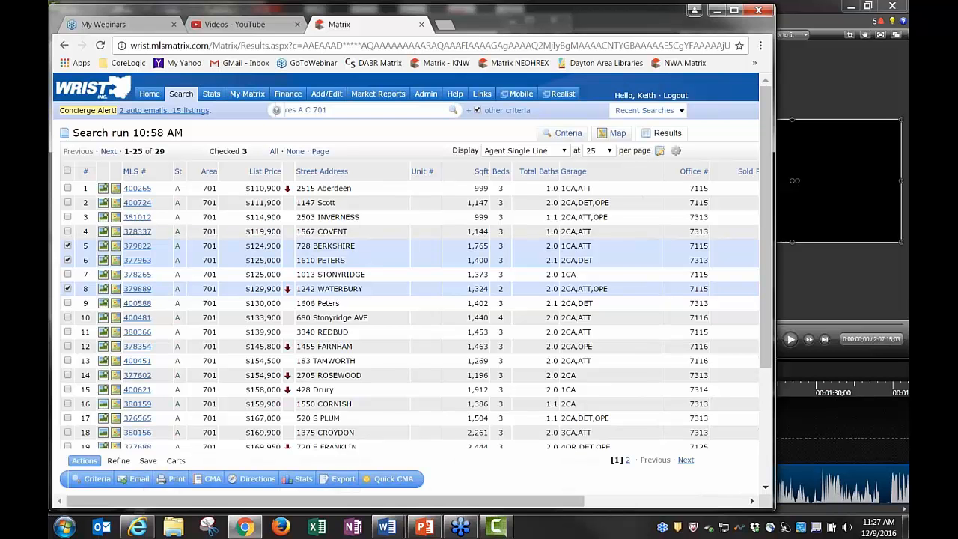
pyautogui.click(141, 189)
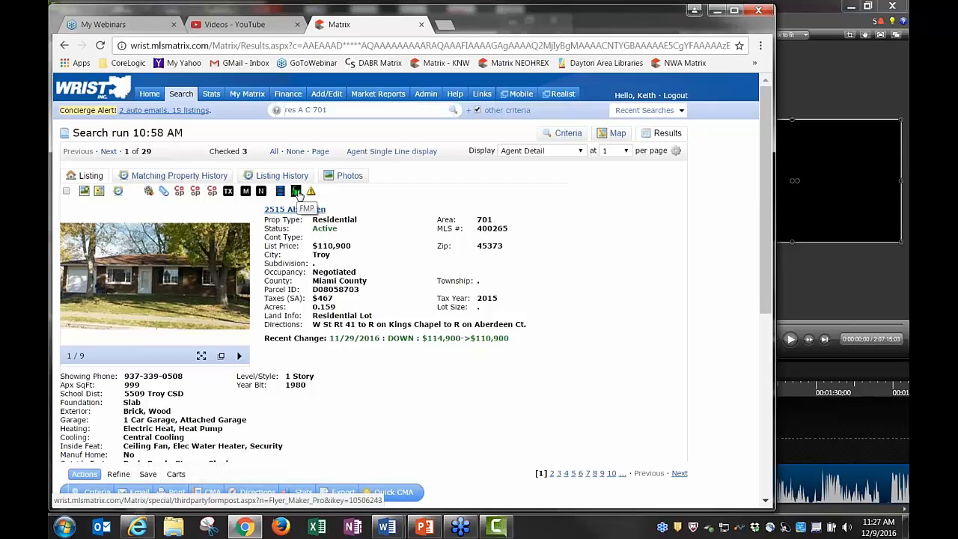
pyautogui.click(297, 192)
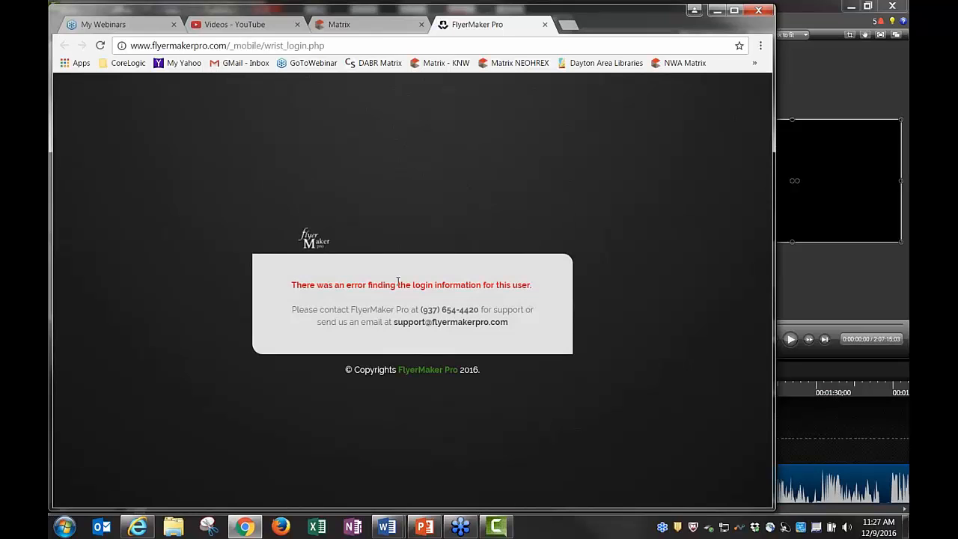
pyautogui.click(545, 24)
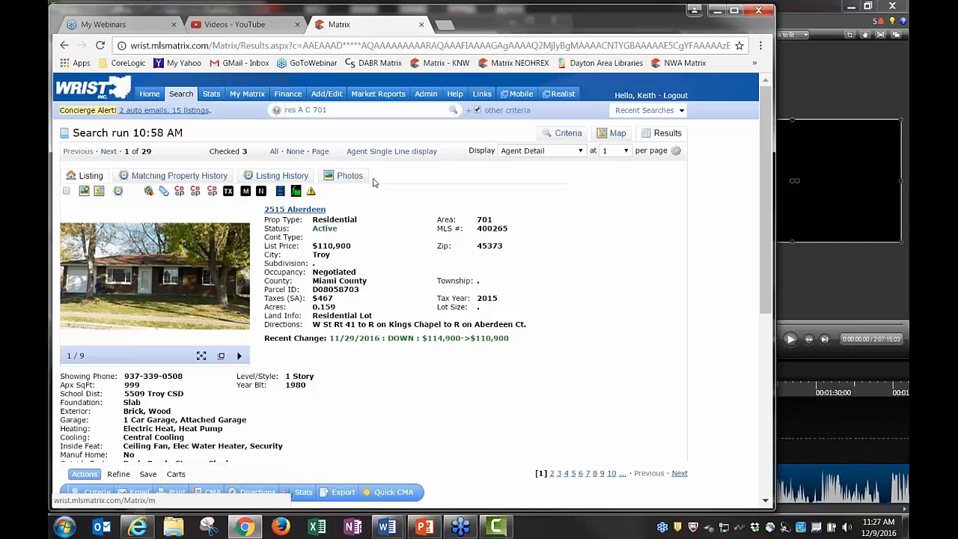
pyautogui.click(392, 151)
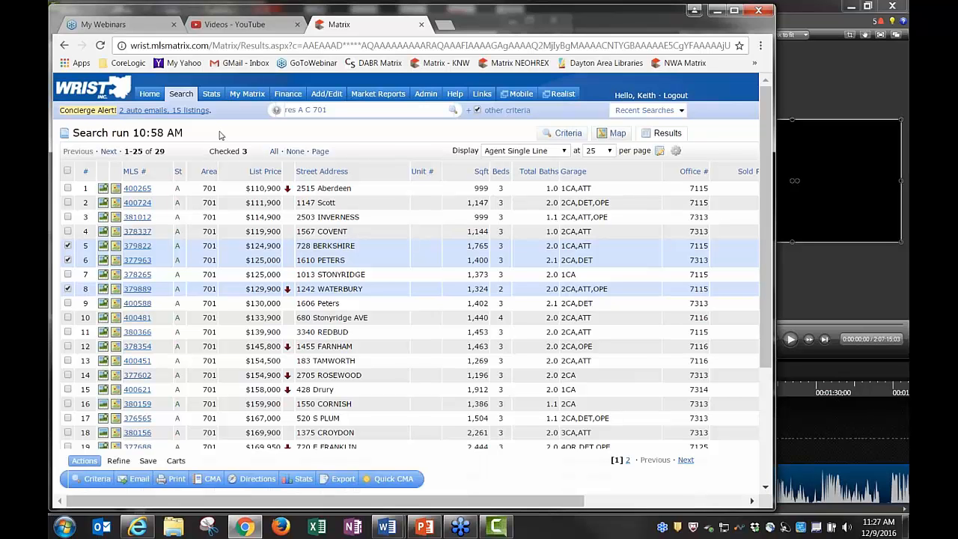
# Go back from the area-701 search results to the Home dashboard
pyautogui.click(149, 102)
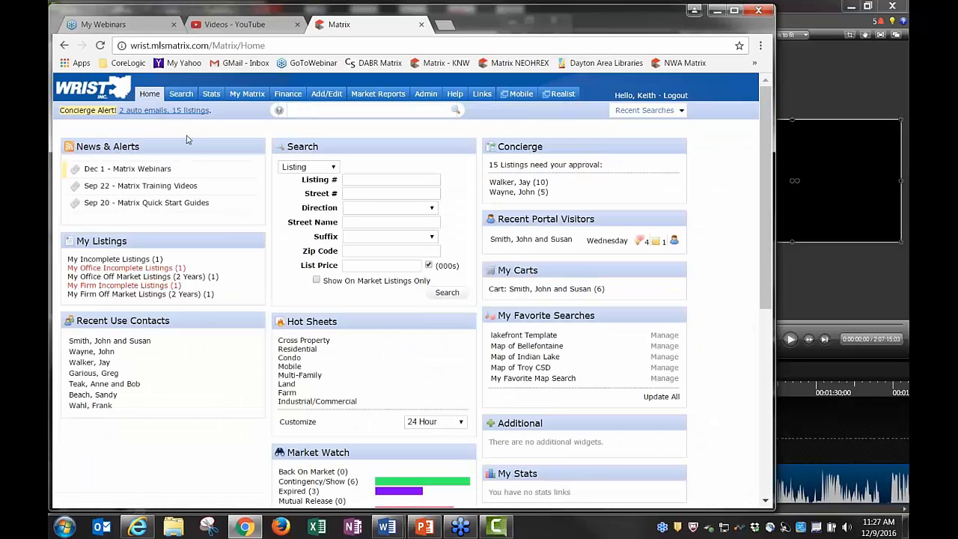
pyautogui.moveTo(241, 95)
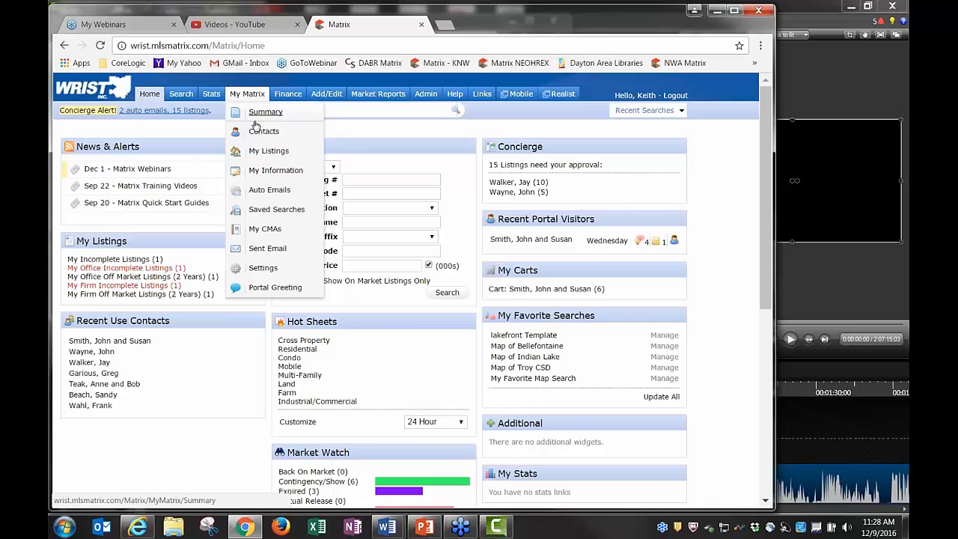
pyautogui.click(262, 132)
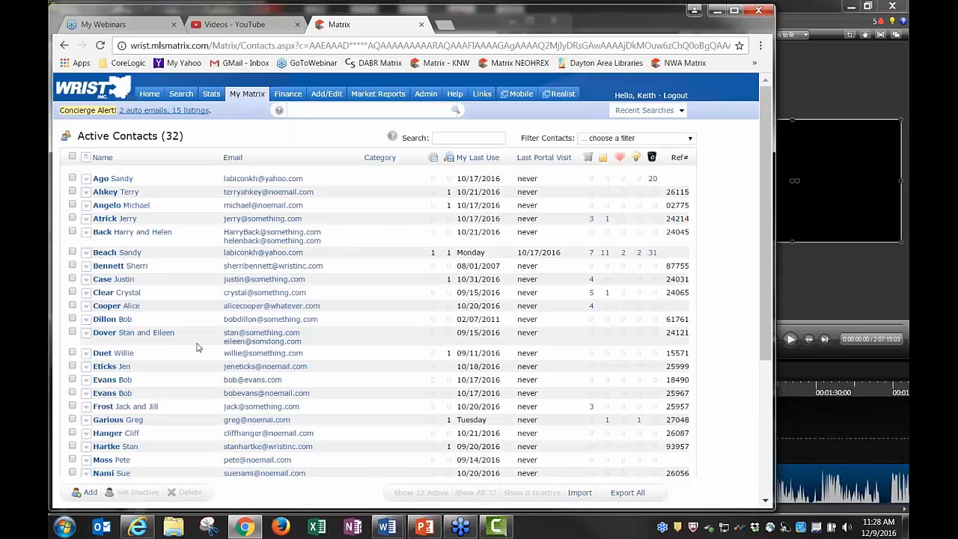
pyautogui.scroll(-2, 137, 470)
pyautogui.click(88, 492)
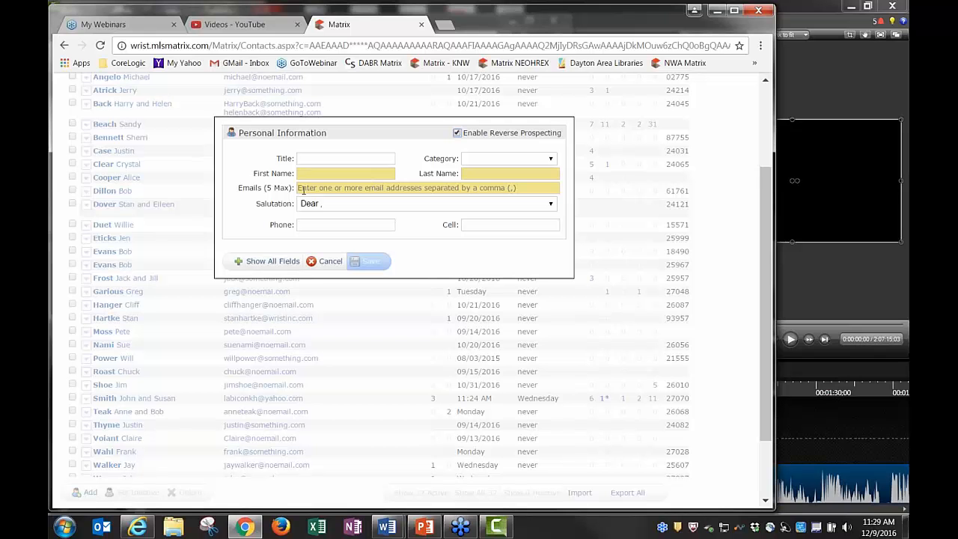
pyautogui.click(374, 185)
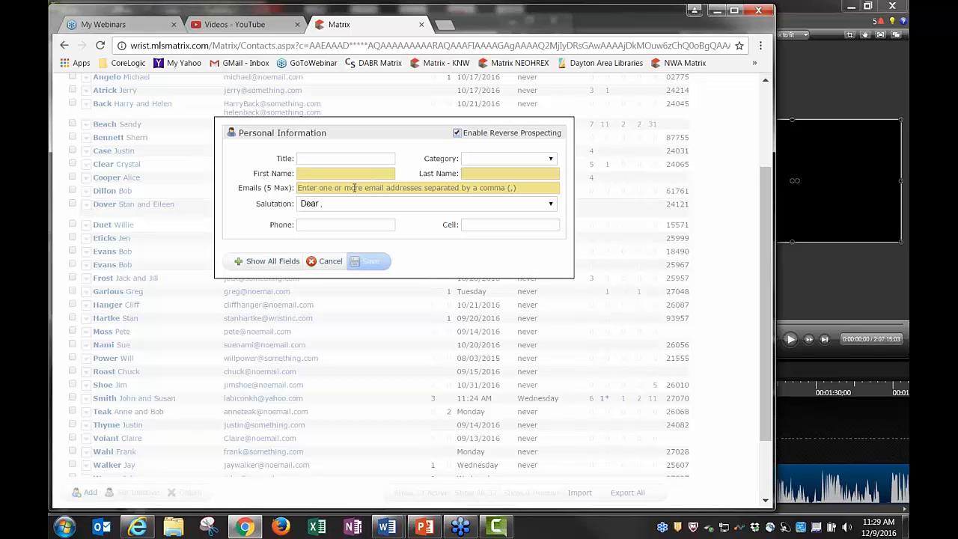
pyautogui.click(329, 262)
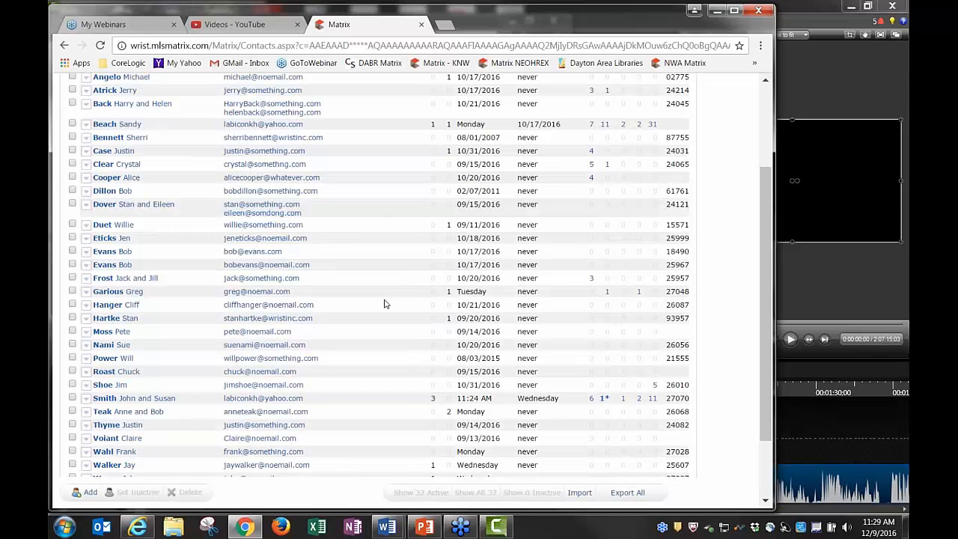
pyautogui.scroll(3, 384, 300)
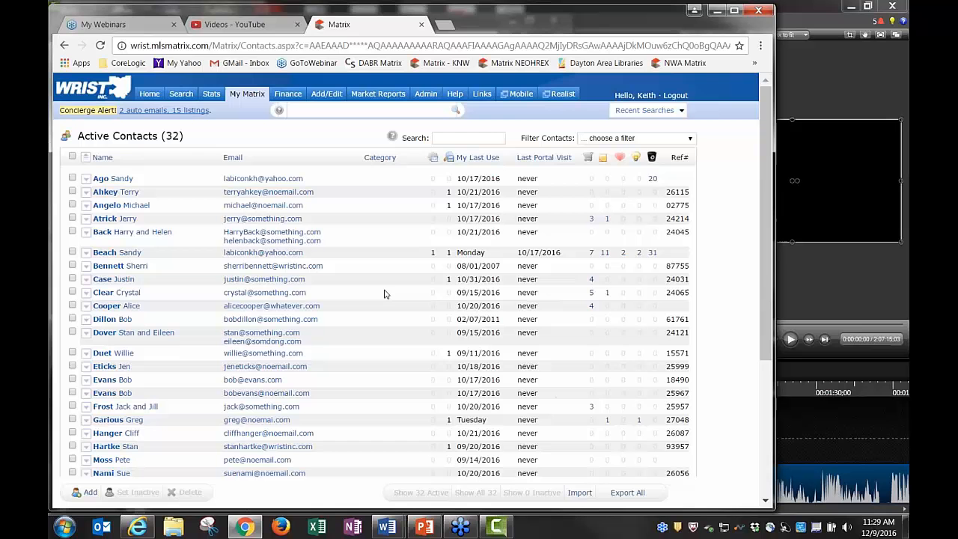
pyautogui.click(150, 95)
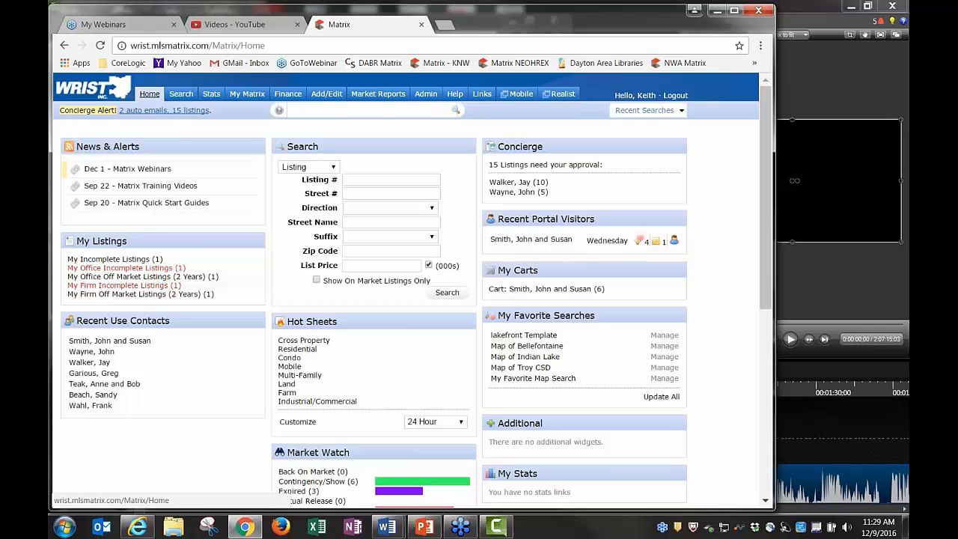
pyautogui.moveTo(183, 98)
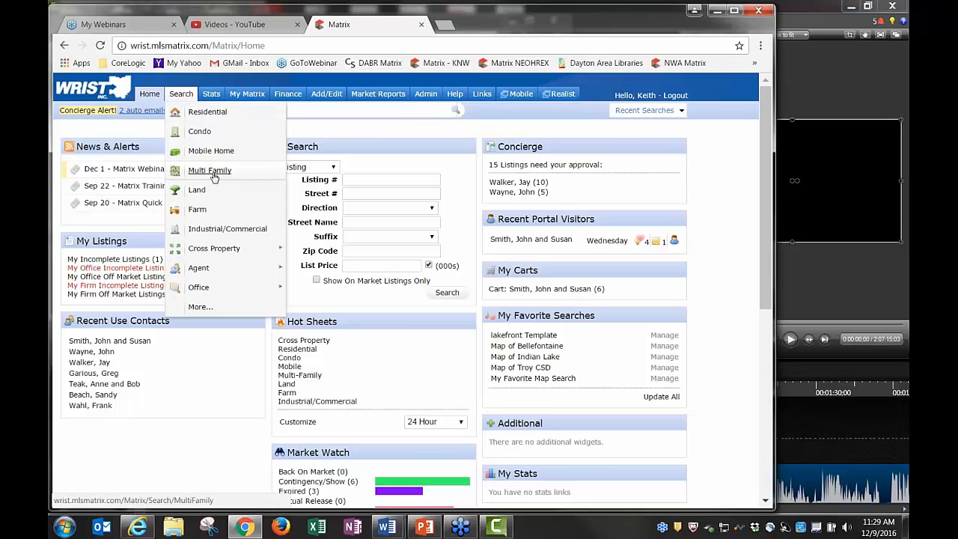
# Search Residential listings in area 701 priced 100-150 and view the 15 results
pyautogui.click(209, 113)
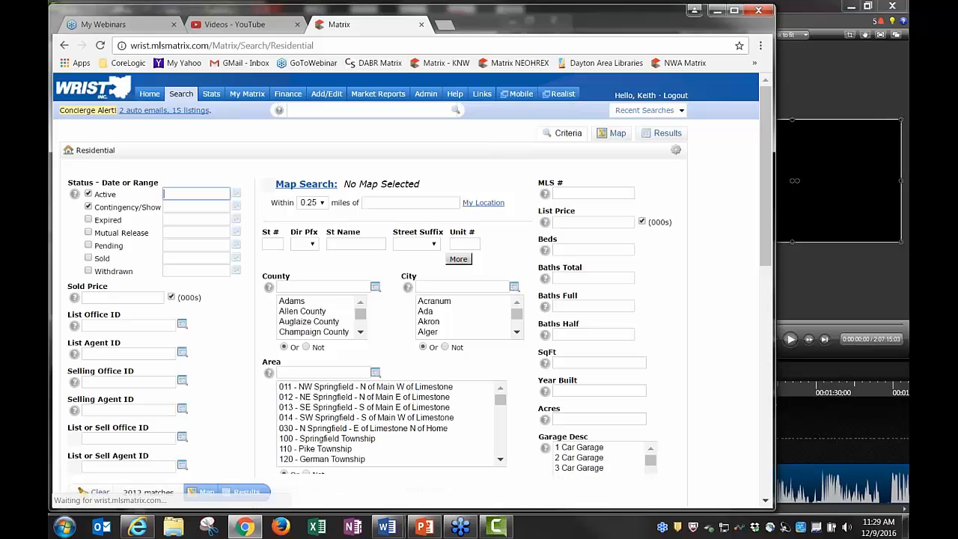
pyautogui.click(310, 373)
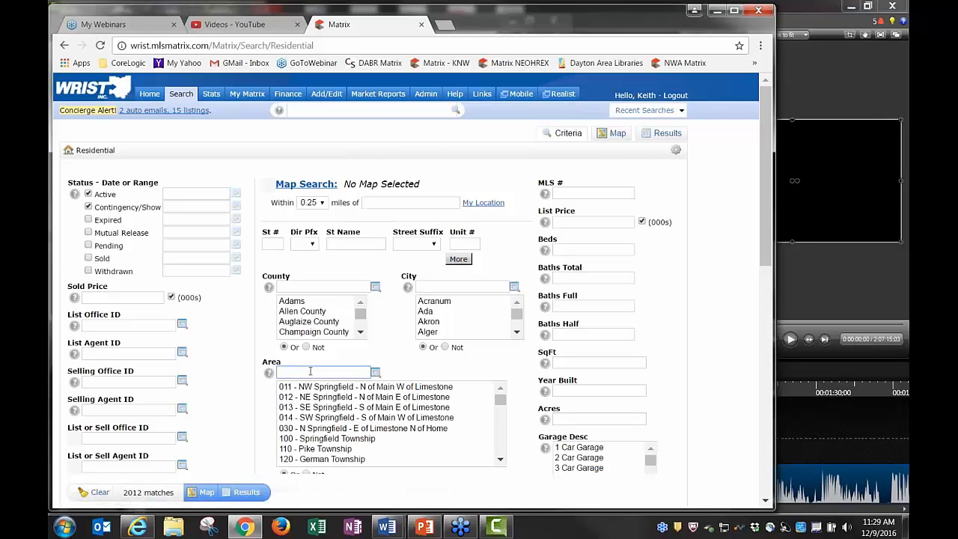
pyautogui.write('701')
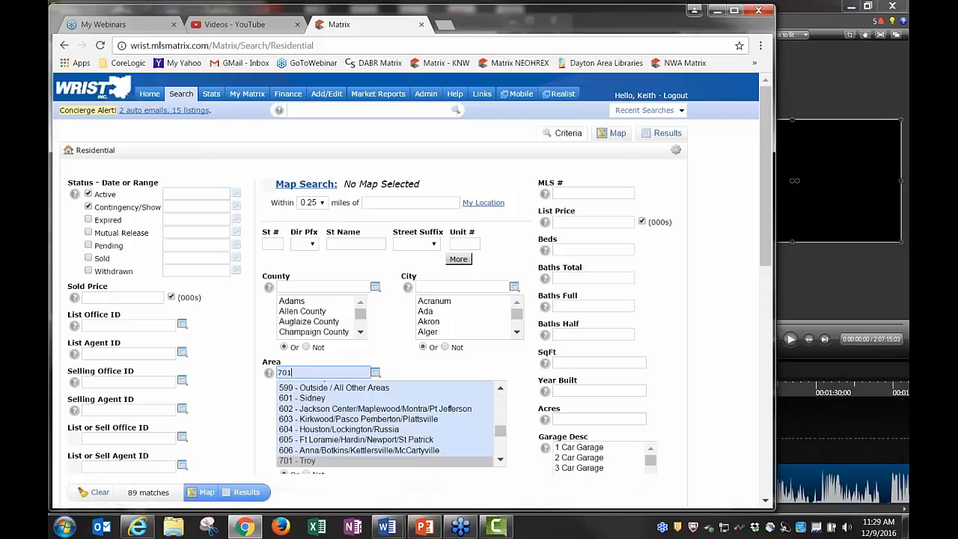
pyautogui.click(558, 222)
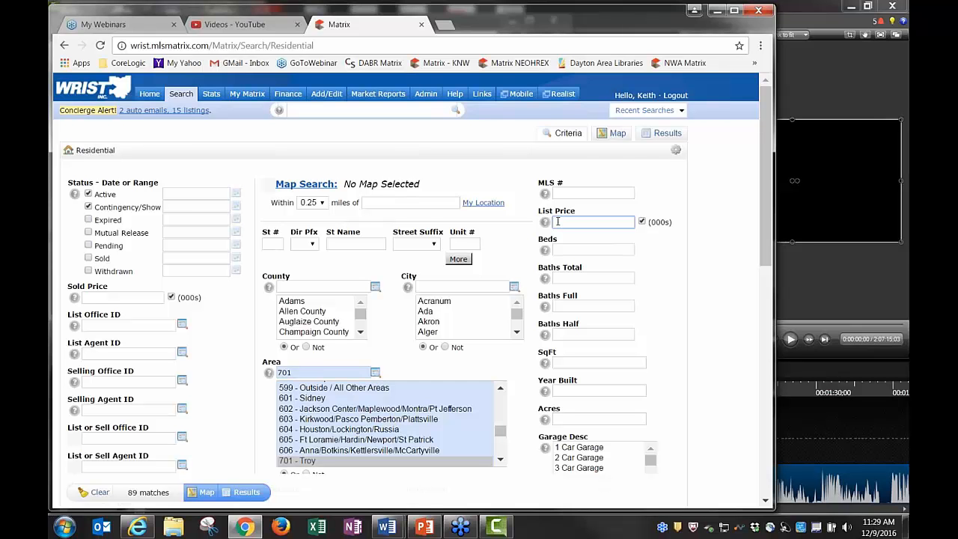
pyautogui.write('100-15')
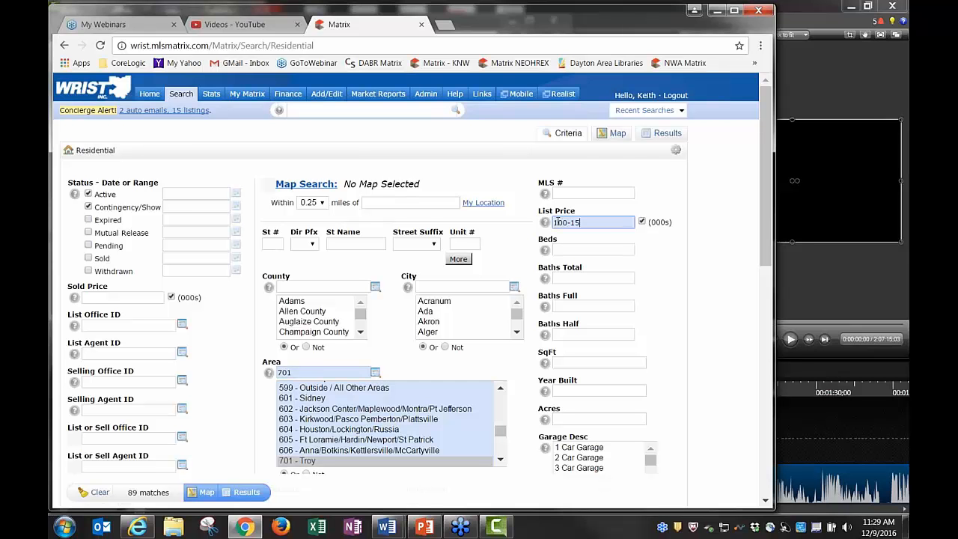
pyautogui.write('0')
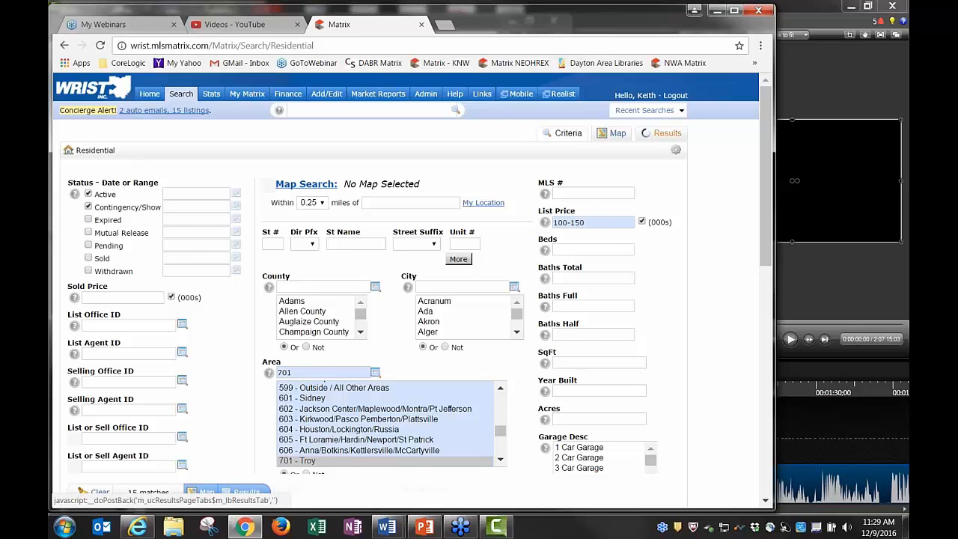
pyautogui.click(665, 133)
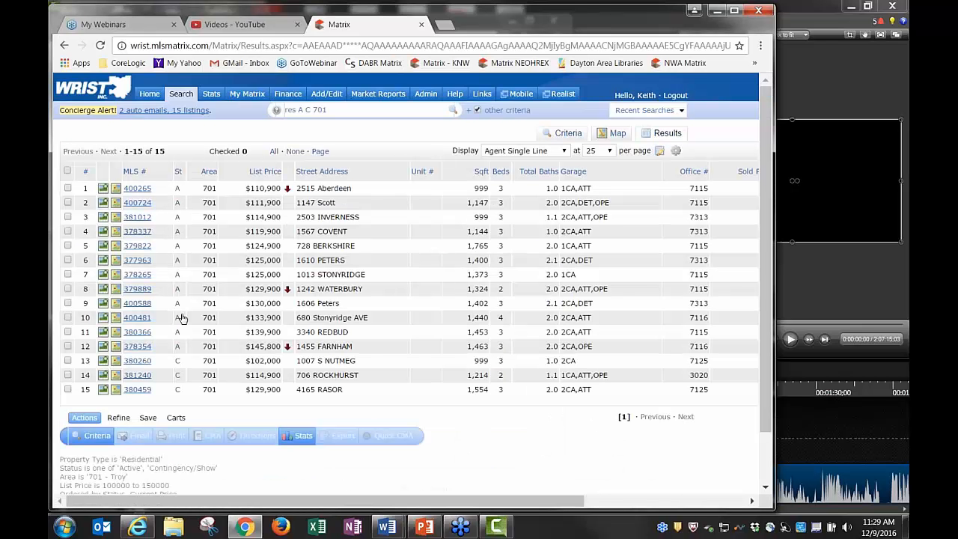
# Open the Save options under the results, start a New Saved Search, then cancel it
pyautogui.click(147, 418)
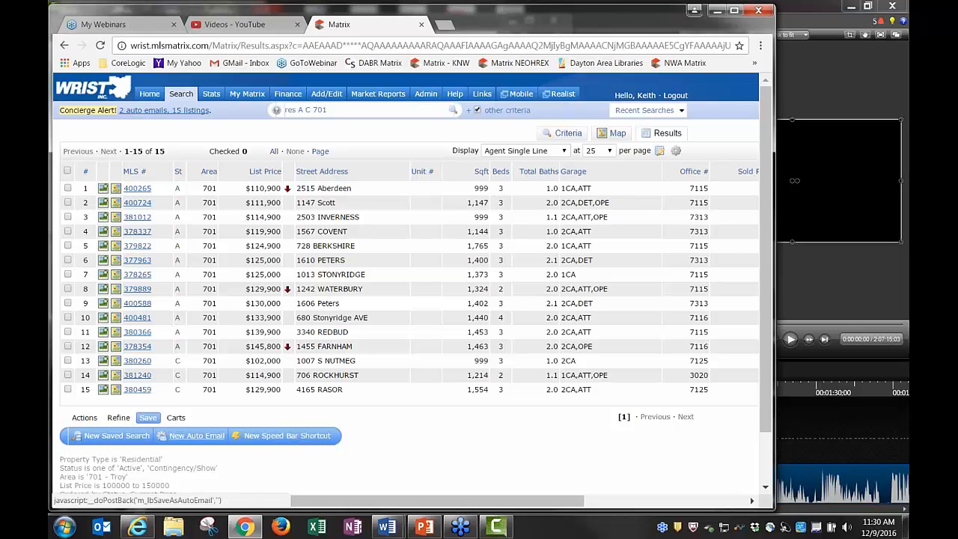
pyautogui.click(114, 441)
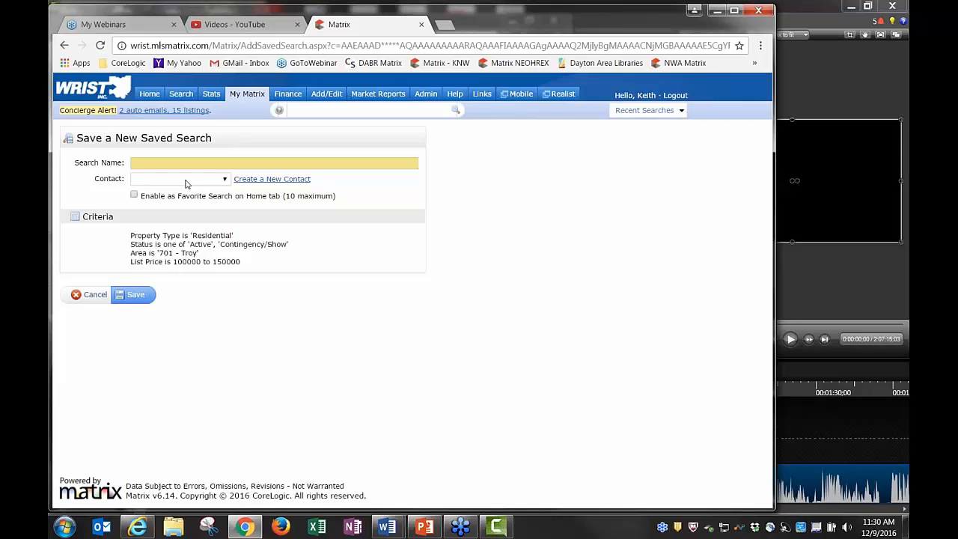
pyautogui.click(95, 295)
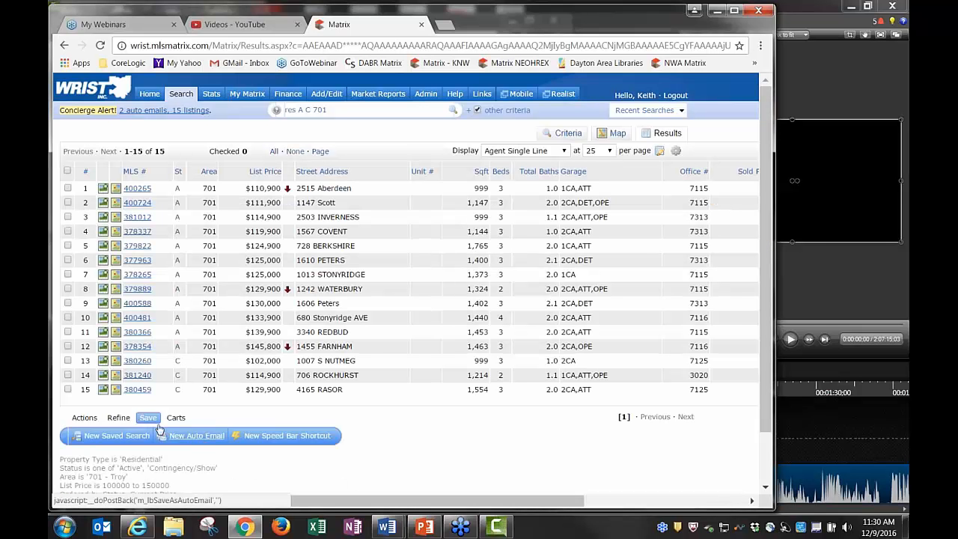
# Start an auto email for the Troy search and check the contact list without choosing anyone
pyautogui.click(187, 441)
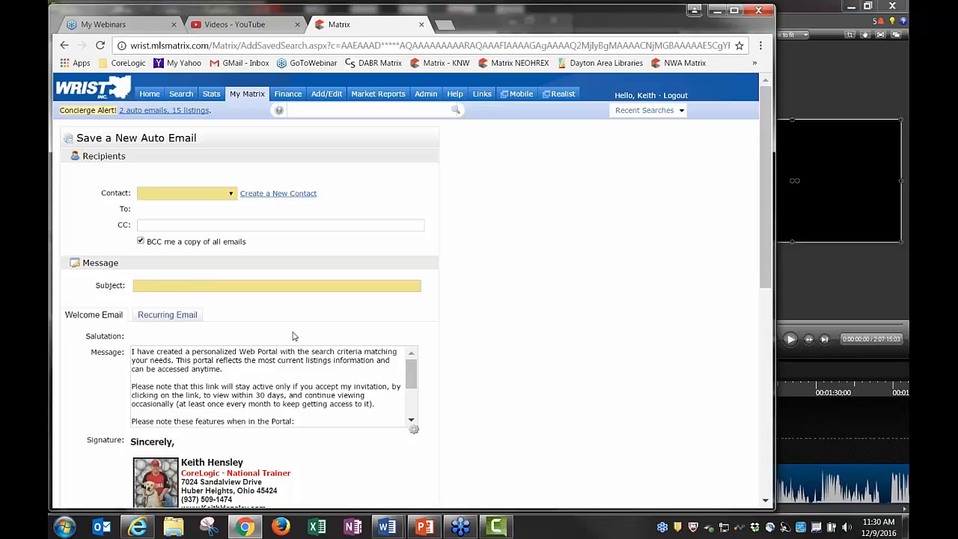
pyautogui.scroll(-10, 374, 411)
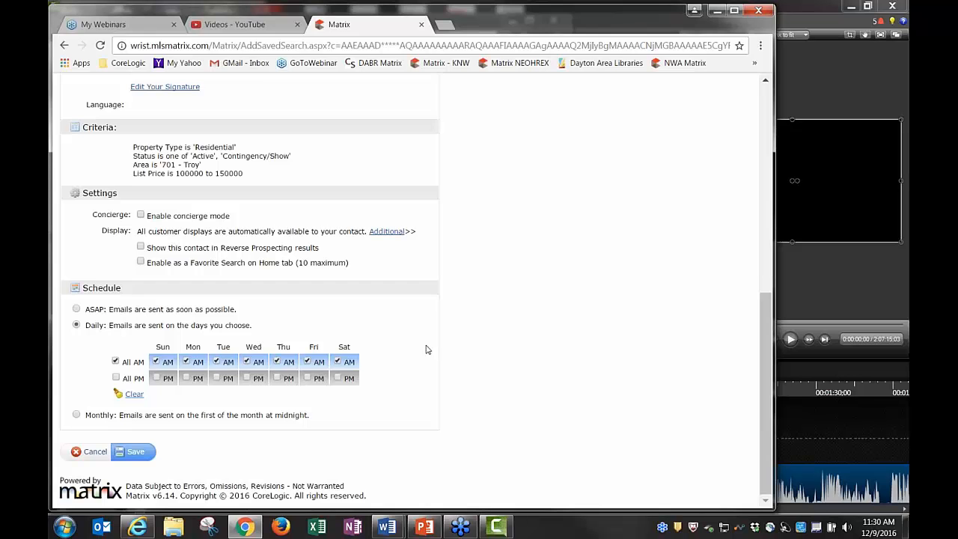
pyautogui.scroll(10, 427, 349)
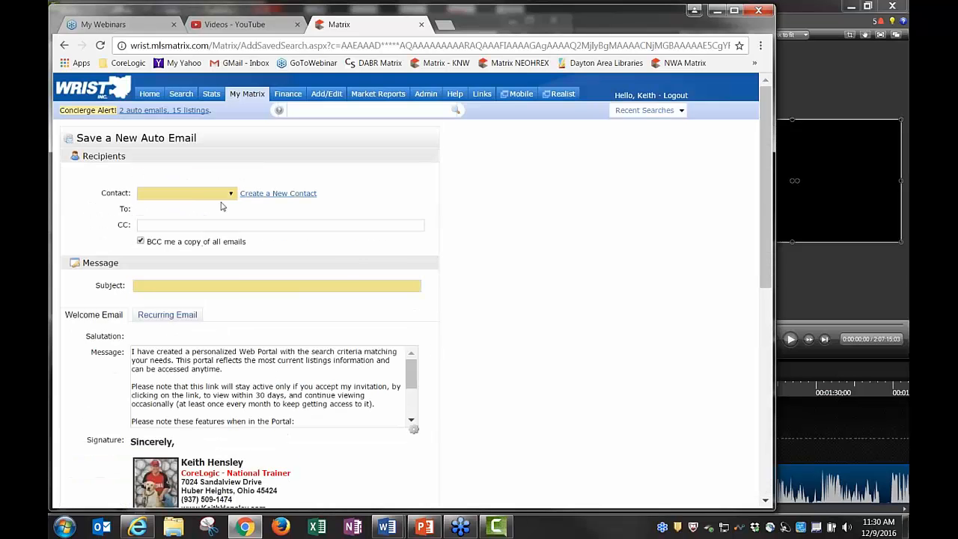
pyautogui.click(164, 195)
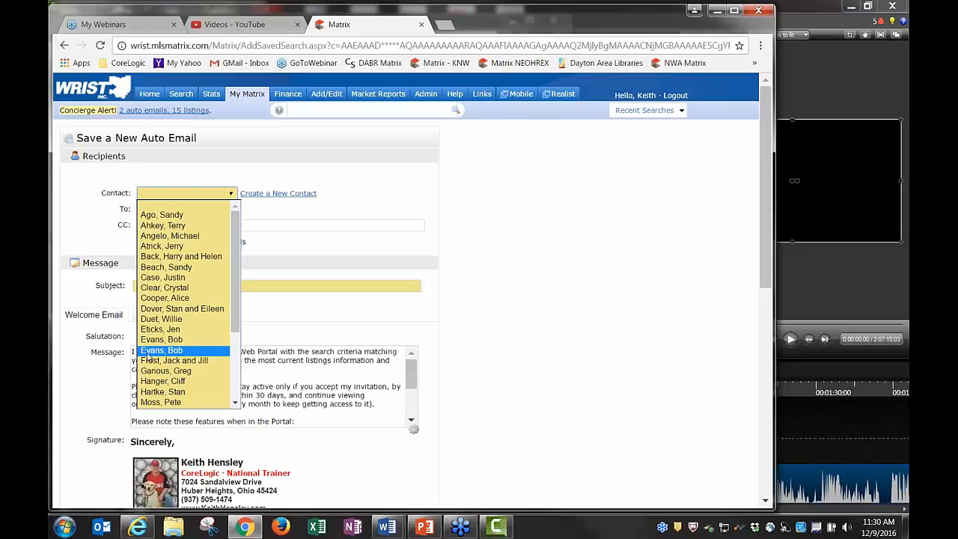
pyautogui.click(281, 212)
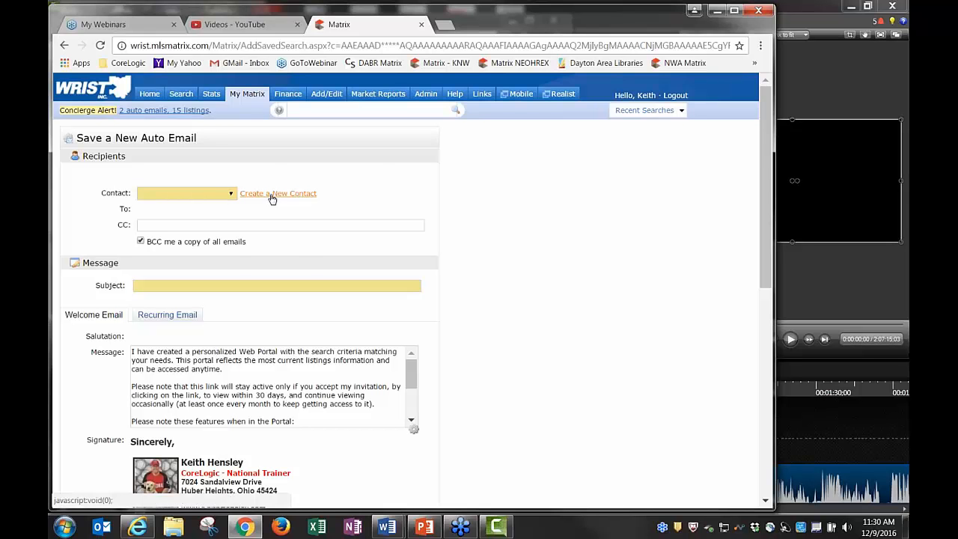
# Create a new contact with the couple's first names, last name and corrected e-mail address
pyautogui.click(272, 196)
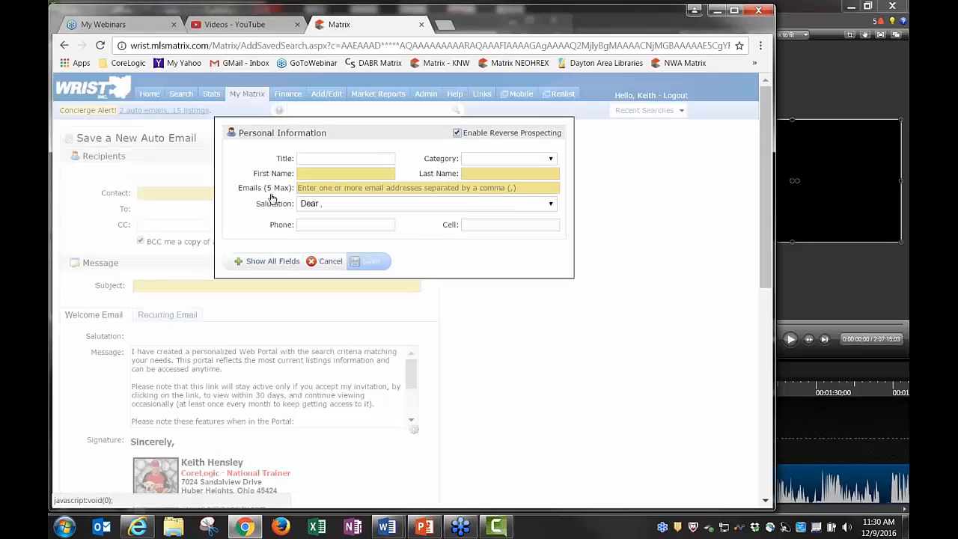
pyautogui.click(308, 173)
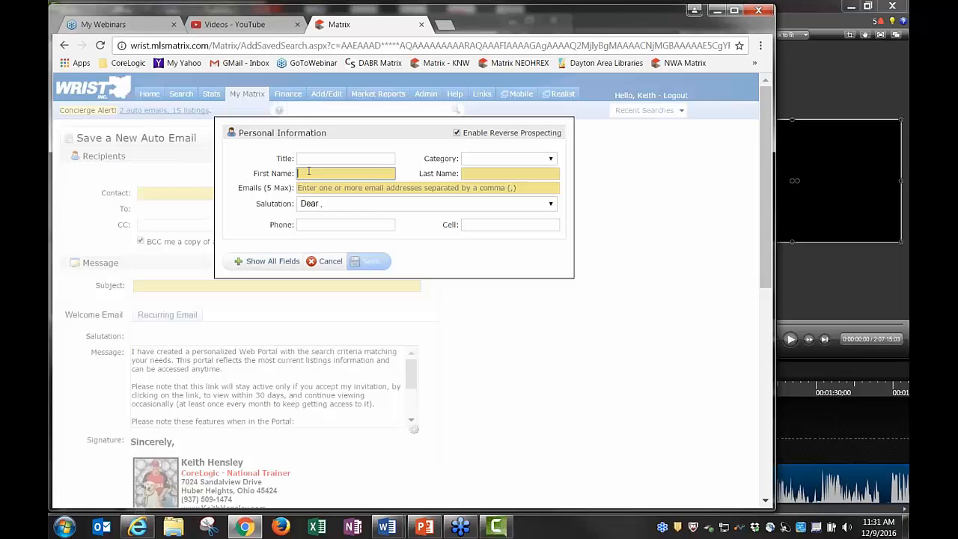
pyautogui.press('Tab')
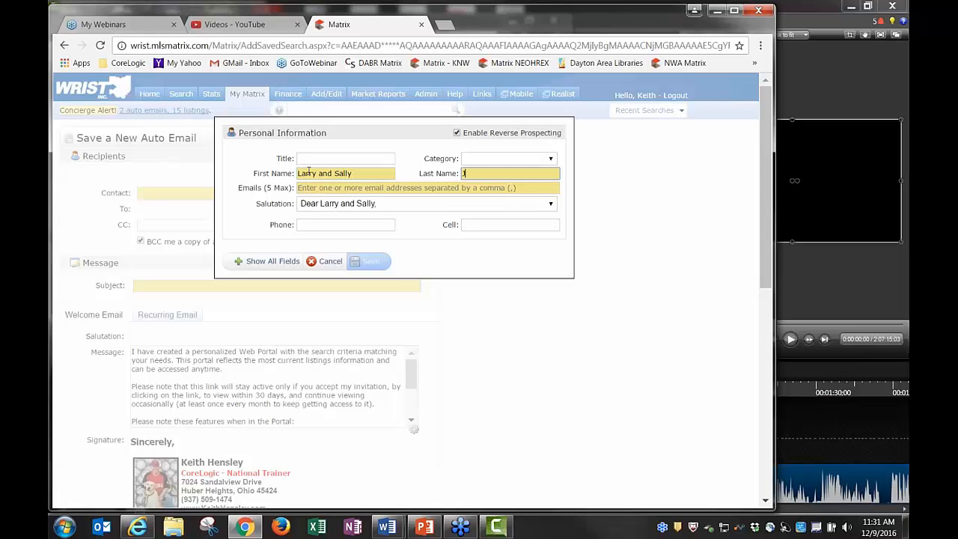
pyautogui.press('Tab')
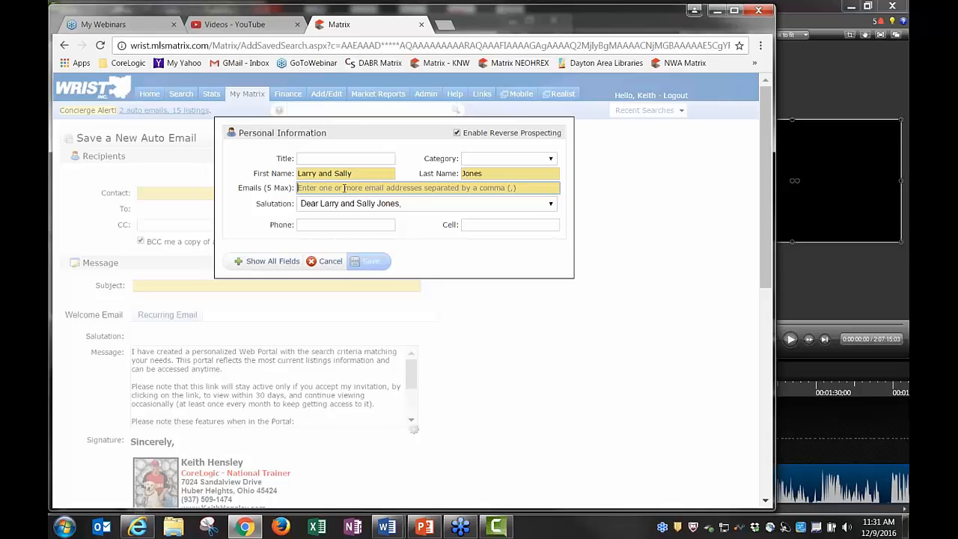
pyautogui.write('larry')
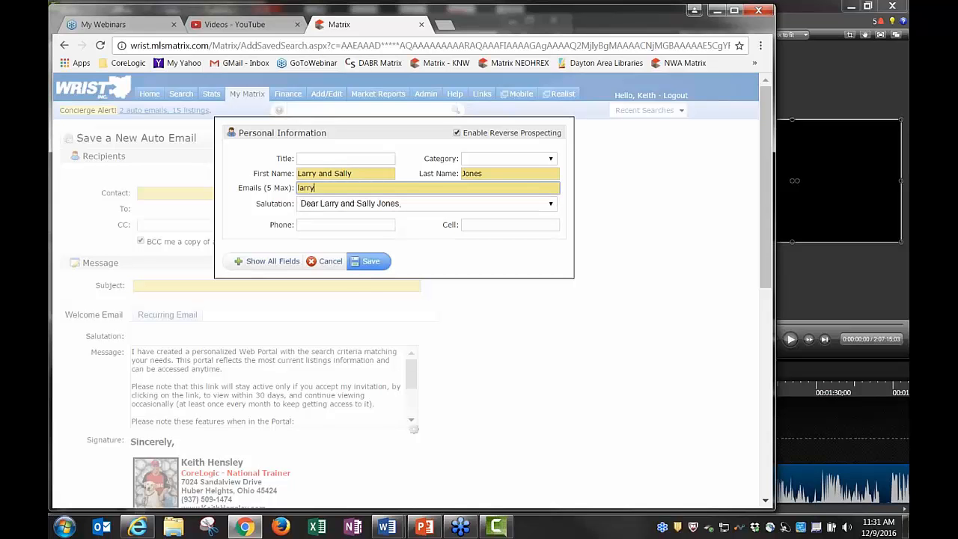
pyautogui.write('@noemail.com')
pyautogui.press('BackSpace')
pyautogui.press('BackSpace')
pyautogui.press('BackSpace')
pyautogui.press('BackSpace')
pyautogui.press('BackSpace')
pyautogui.press('BackSpace')
pyautogui.press('BackSpace')
pyautogui.press('BackSpace')
pyautogui.press('BackSpace')
pyautogui.press('BackSpace')
pyautogui.press('BackSpace')
pyautogui.press('BackSpace')
pyautogui.press('BackSpace')
pyautogui.press('BackSpace')
pyautogui.press('BackSpace')
pyautogui.press('BackSpace')
pyautogui.press('BackSpace')
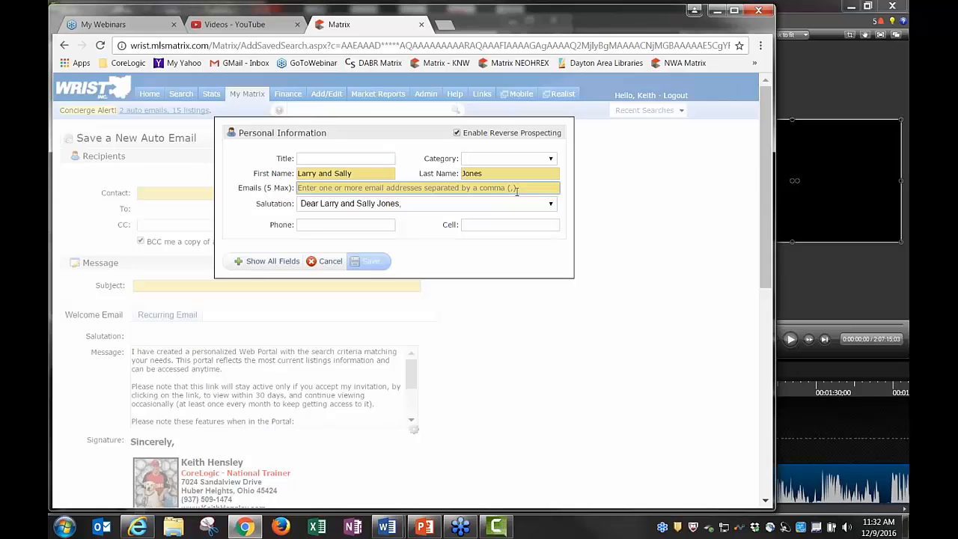
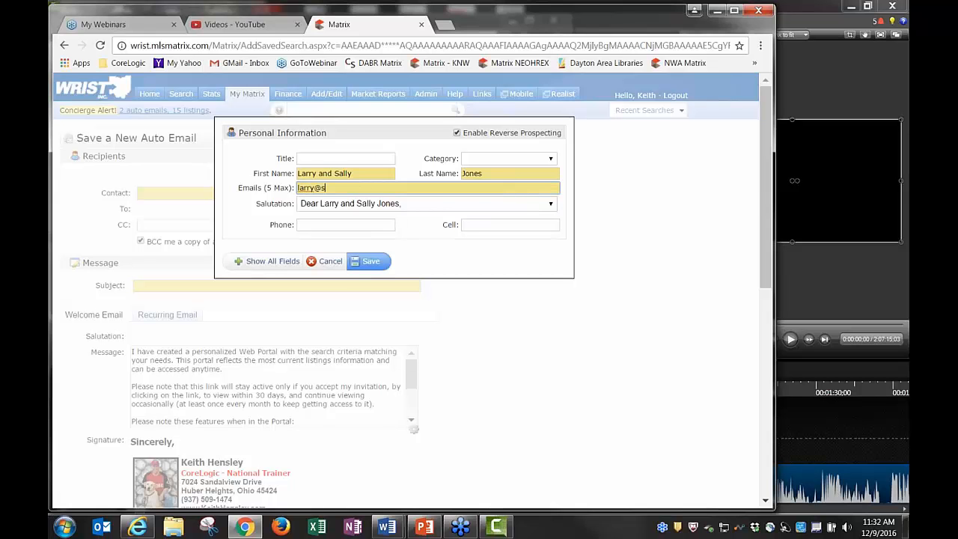
# Leave the salutation unchanged, review all contact fields, and save the contact as recipient
pyautogui.click(445, 209)
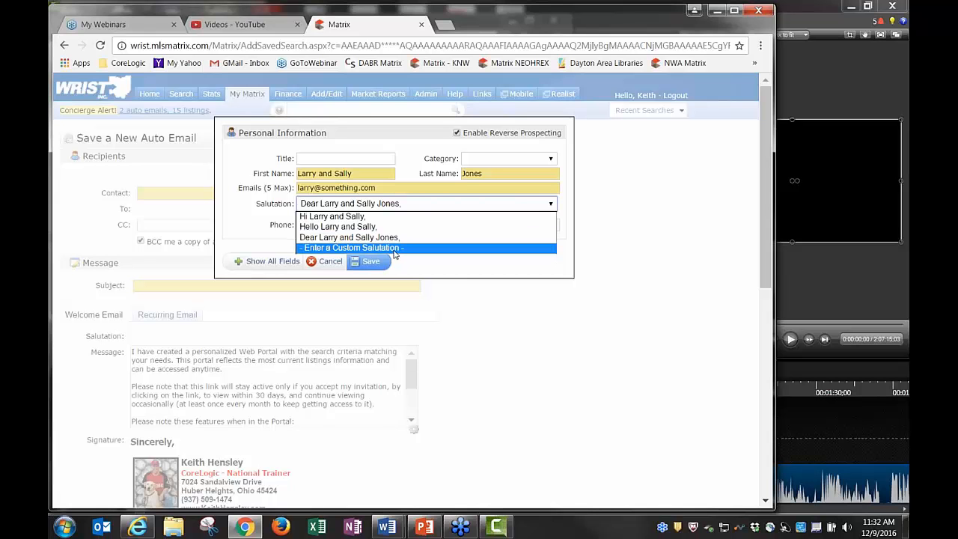
pyautogui.click(265, 224)
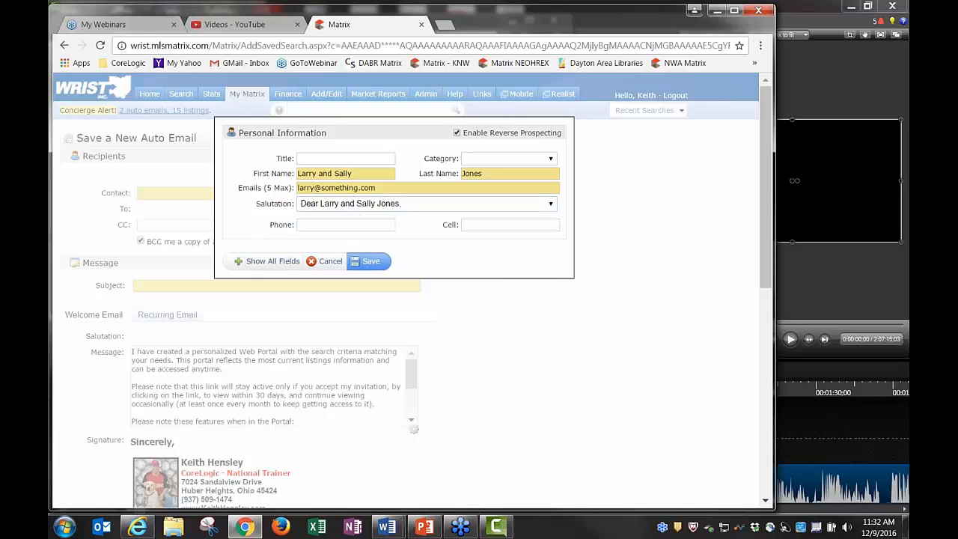
pyautogui.click(274, 263)
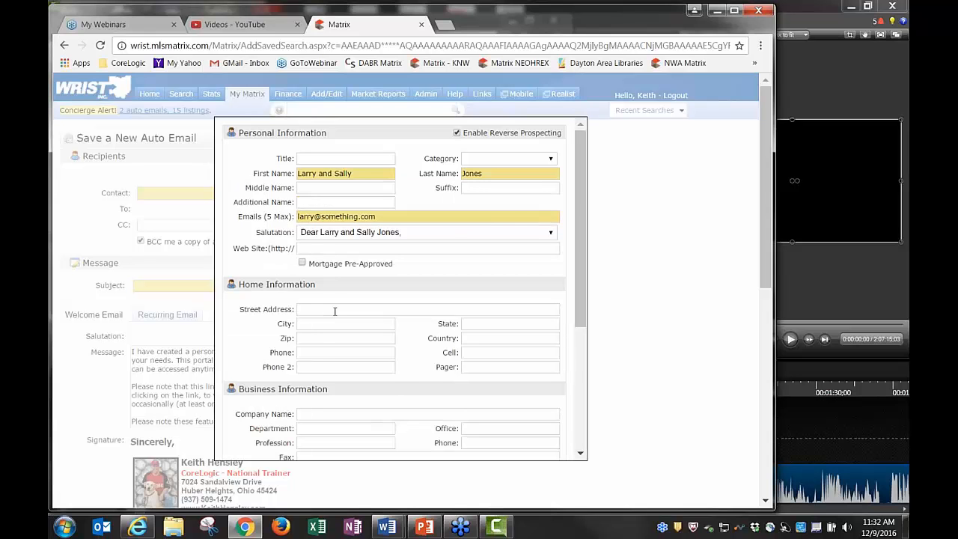
pyautogui.scroll(-3, 323, 349)
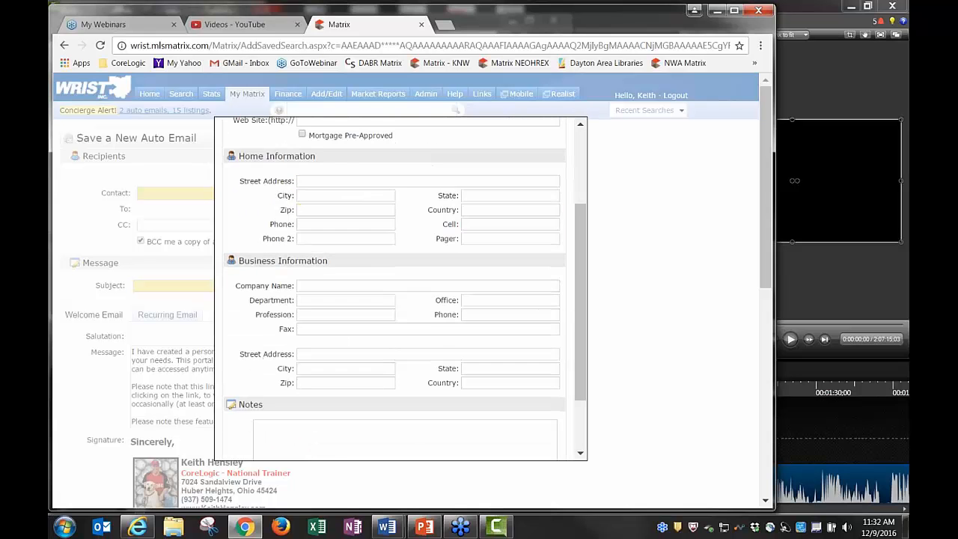
pyautogui.scroll(-2, 349, 376)
pyautogui.scroll(5, 349, 377)
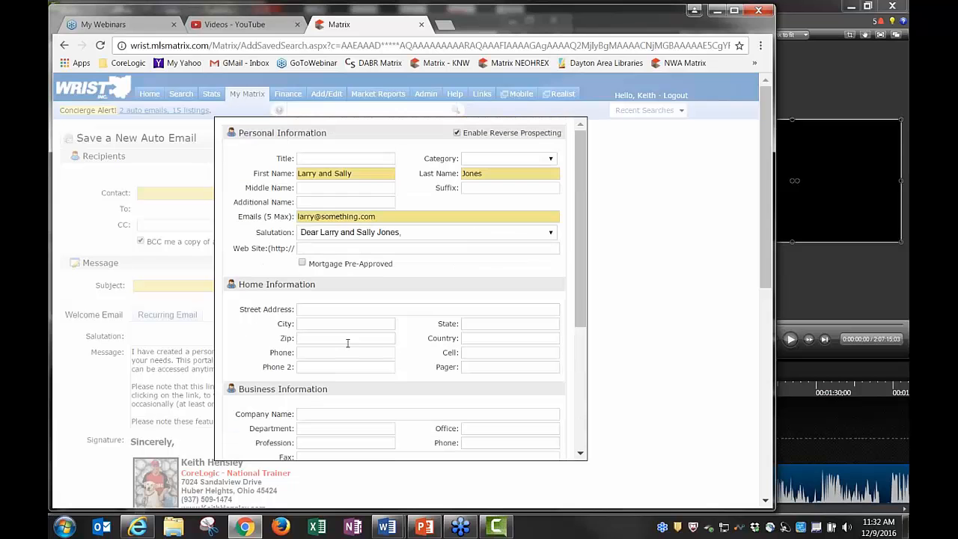
pyautogui.click(322, 202)
pyautogui.scroll(-5, 490, 354)
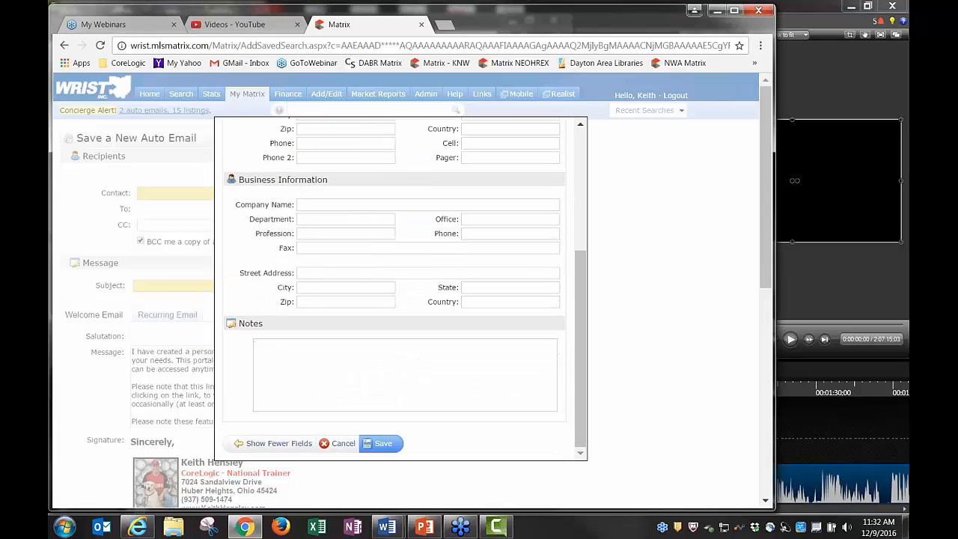
pyautogui.scroll(-1, 397, 387)
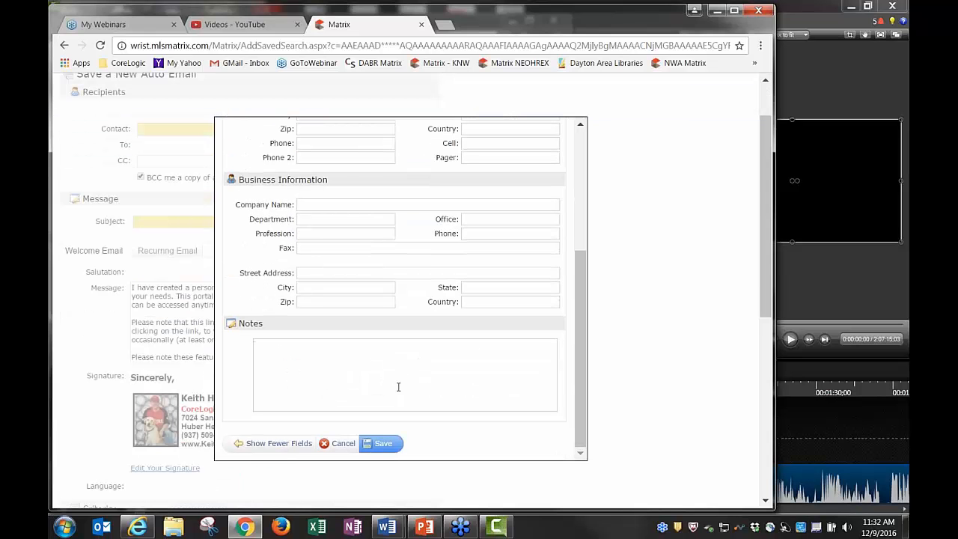
pyautogui.click(379, 444)
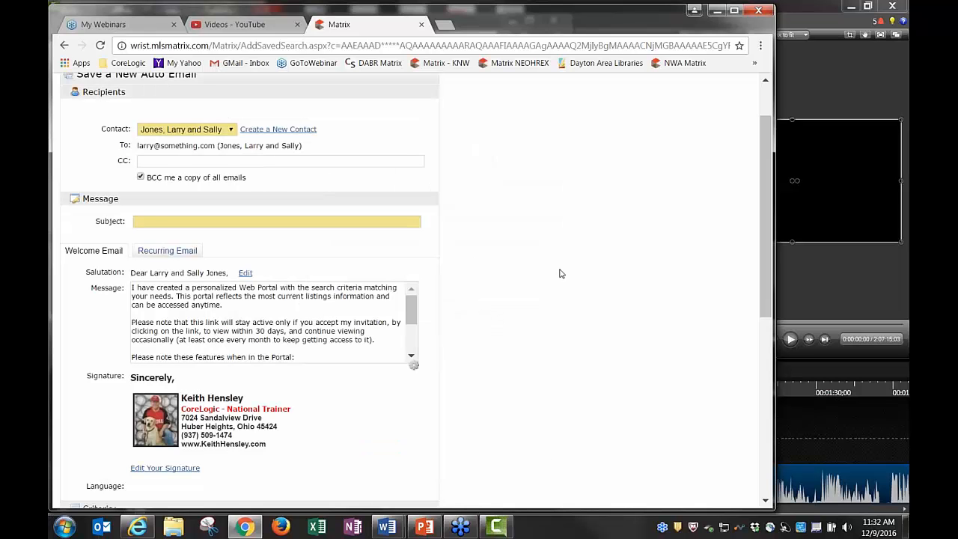
# Set the auto email subject to 'Troy SFR $100-150' using the autocomplete suggestion
pyautogui.scroll(1, 560, 273)
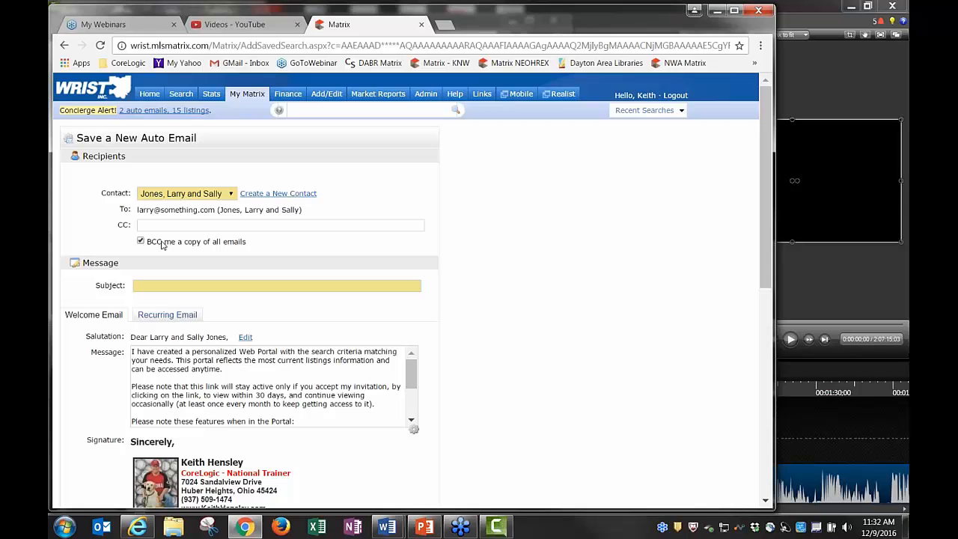
pyautogui.click(217, 284)
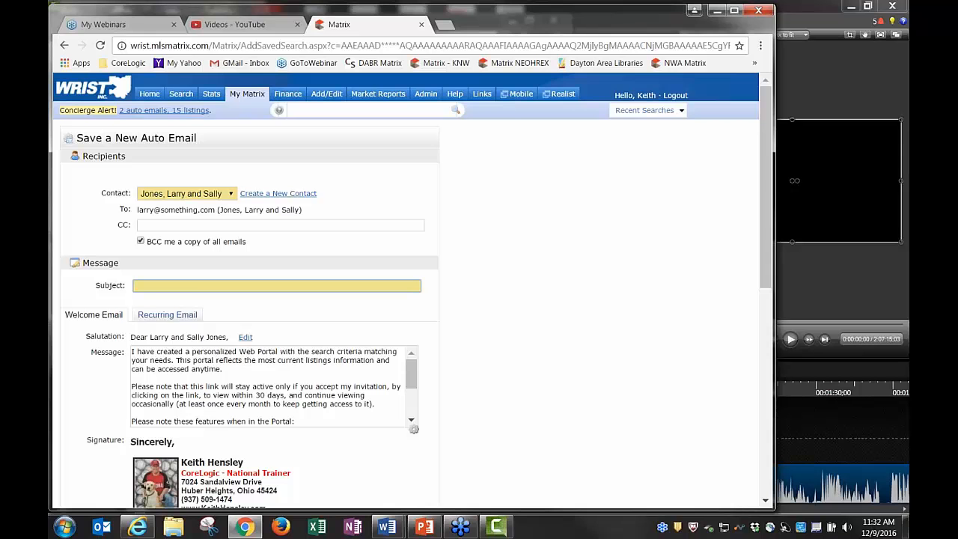
pyautogui.write('Troy SFR $100-150')
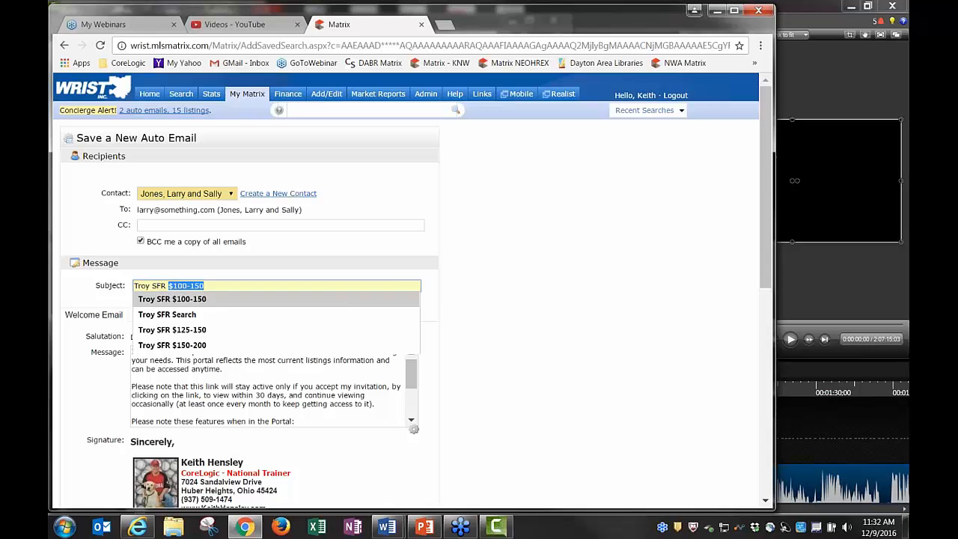
pyautogui.click(186, 300)
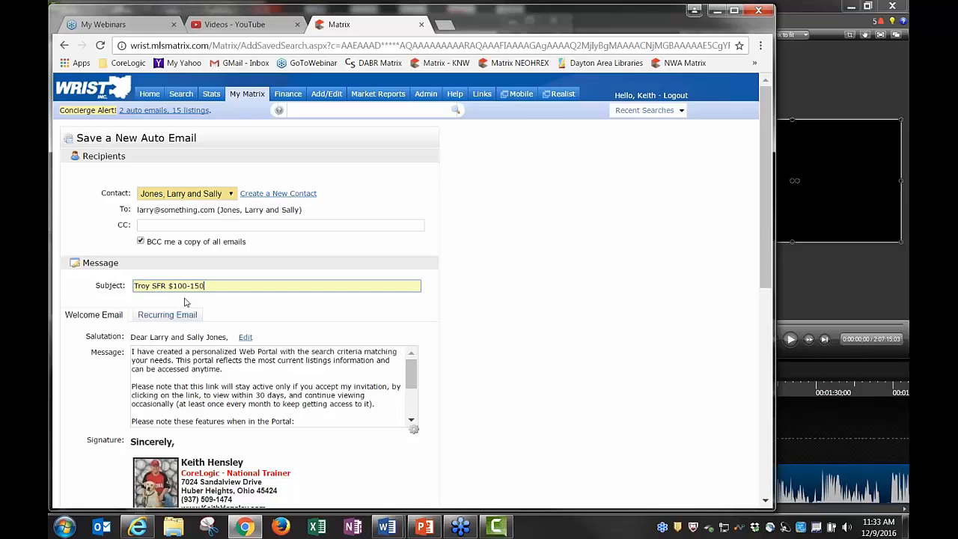
pyautogui.press('Tab')
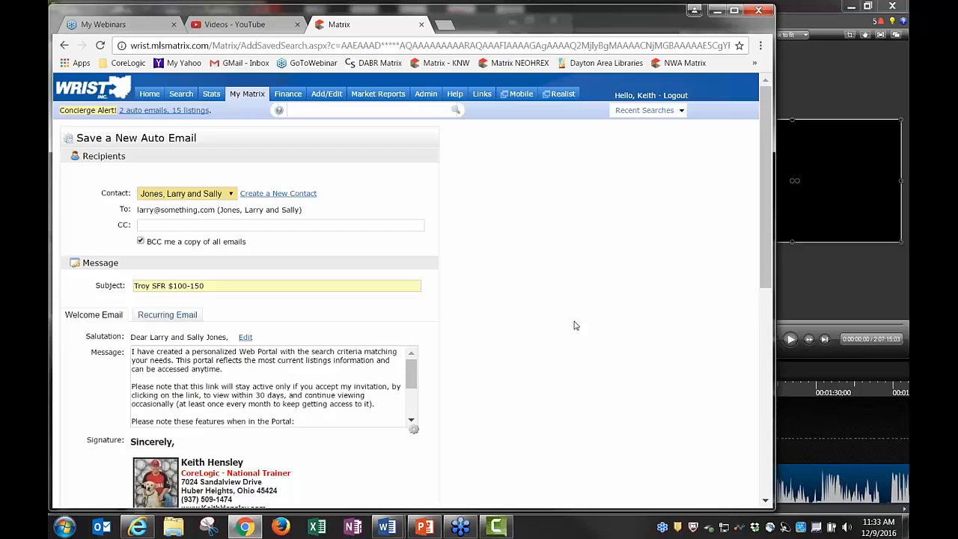
# Compare the welcome and recurring email texts, ending on the recurring message
pyautogui.scroll(-1, 573, 327)
pyautogui.scroll(1, 571, 328)
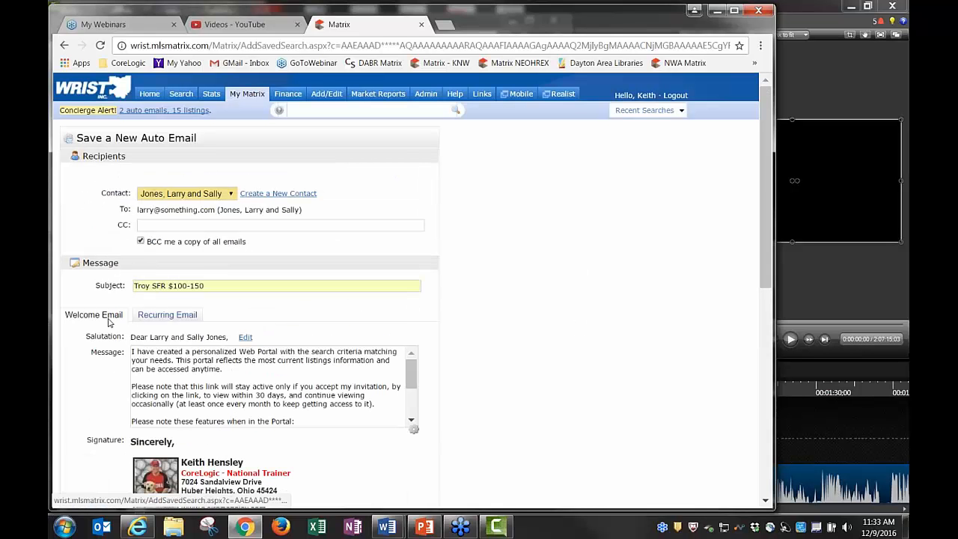
pyautogui.click(164, 316)
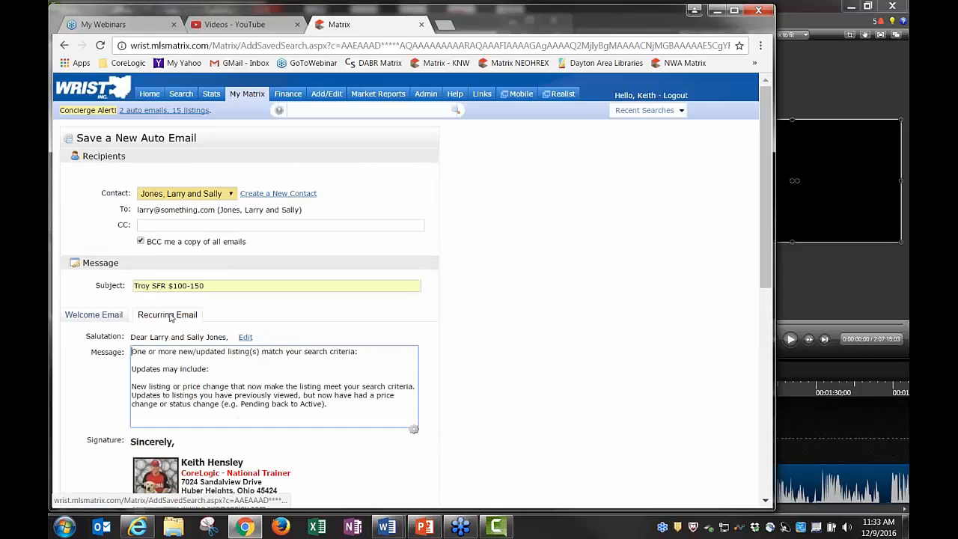
pyautogui.click(94, 315)
pyautogui.scroll(-2, 498, 307)
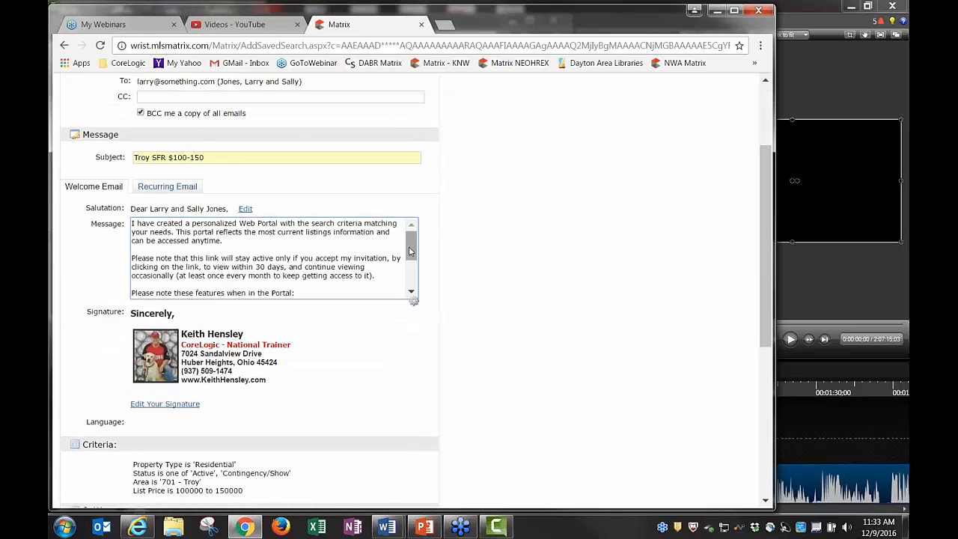
pyautogui.moveTo(416, 249)
pyautogui.mouseDown()
pyautogui.moveTo(416, 275)
pyautogui.moveTo(417, 250)
pyautogui.mouseUp()
pyautogui.scroll(-3, 411, 254)
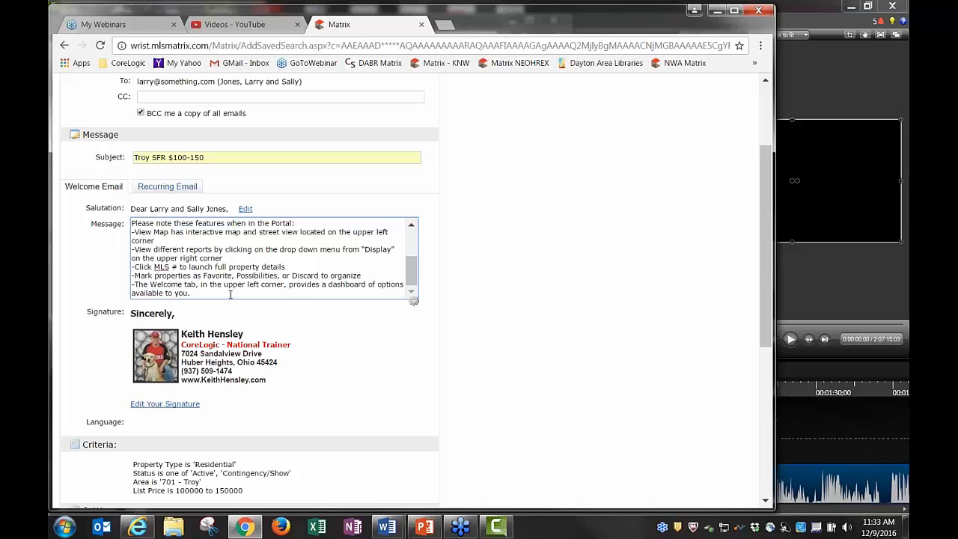
pyautogui.scroll(3, 532, 259)
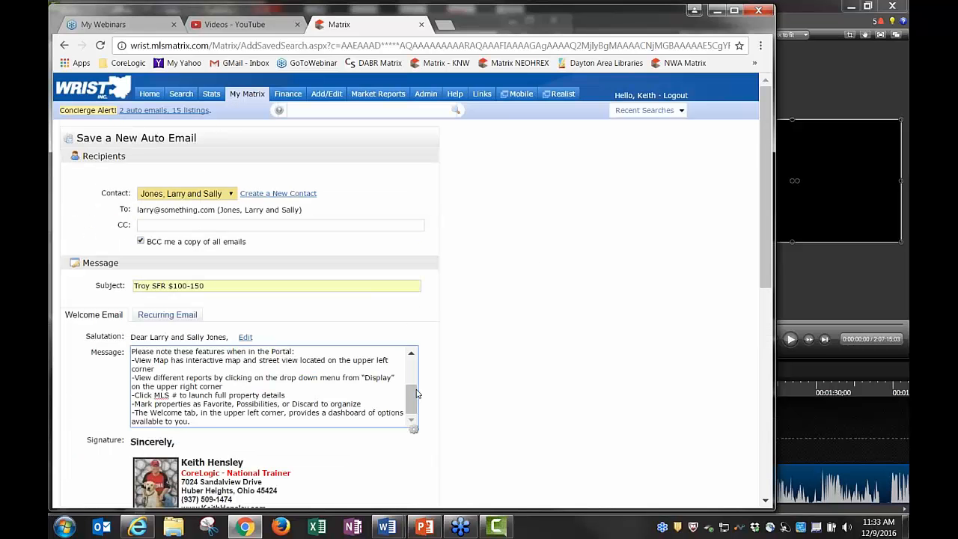
pyautogui.scroll(1, 410, 367)
pyautogui.scroll(2, 410, 367)
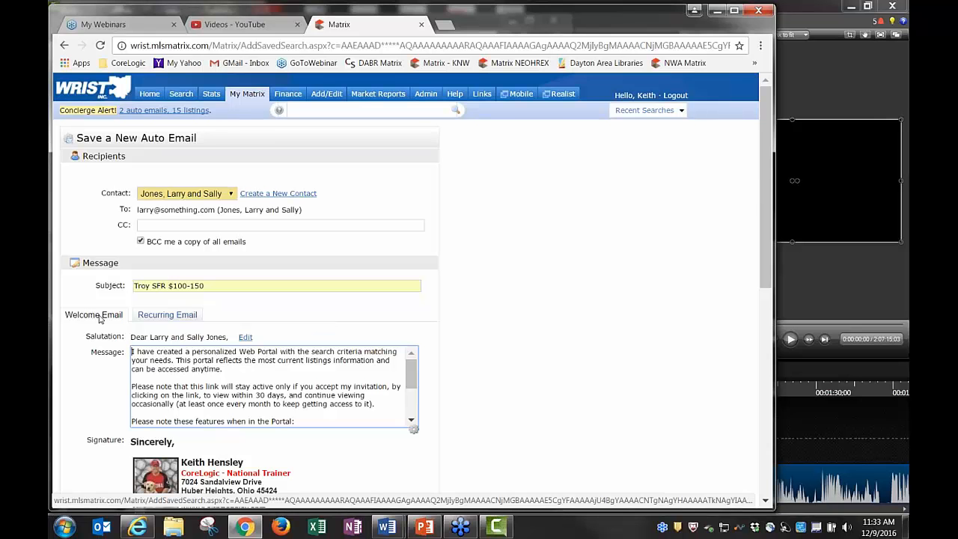
pyautogui.click(162, 316)
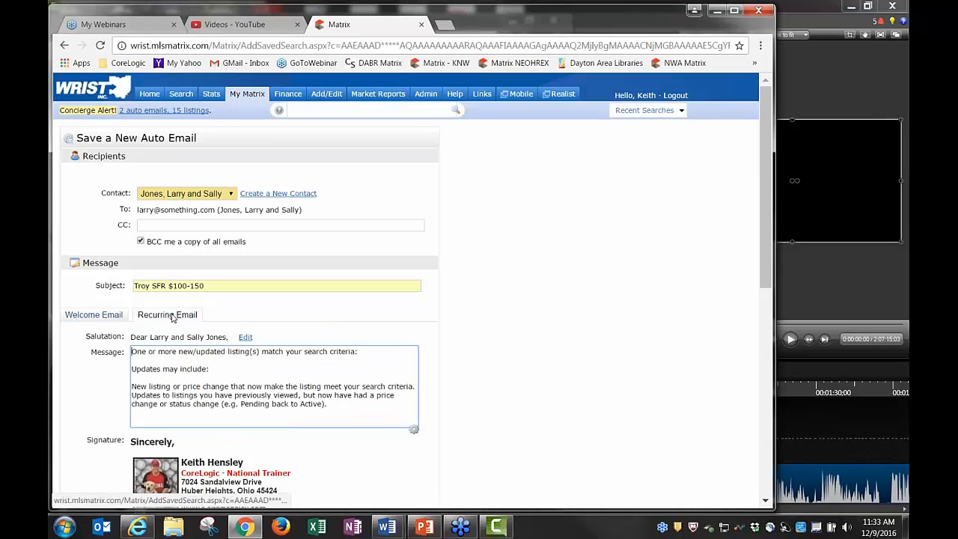
pyautogui.scroll(-1, 524, 319)
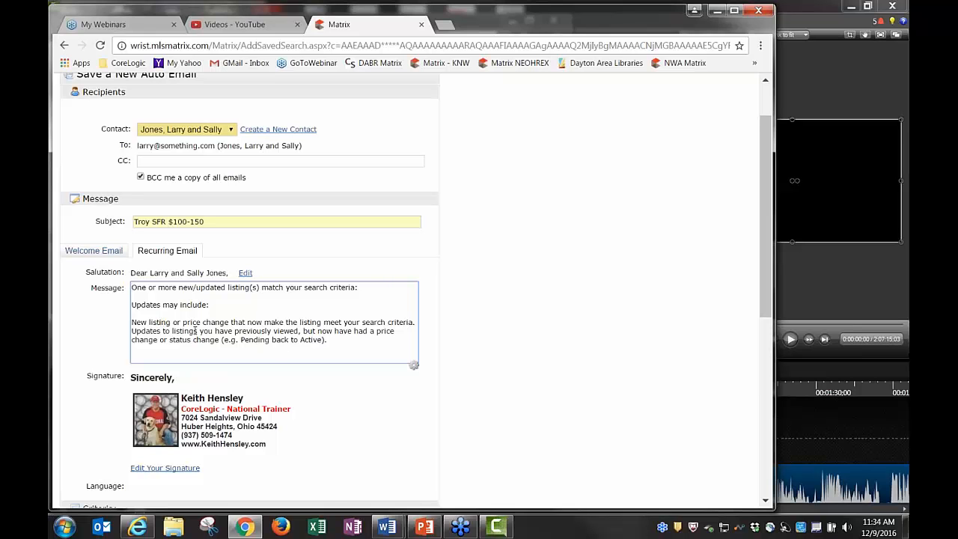
# Test-edit the recurring message, reset it to system default text, and return to the welcome message
pyautogui.moveTo(337, 343); pyautogui.dragTo(132, 305)
pyautogui.press('BackSpace')
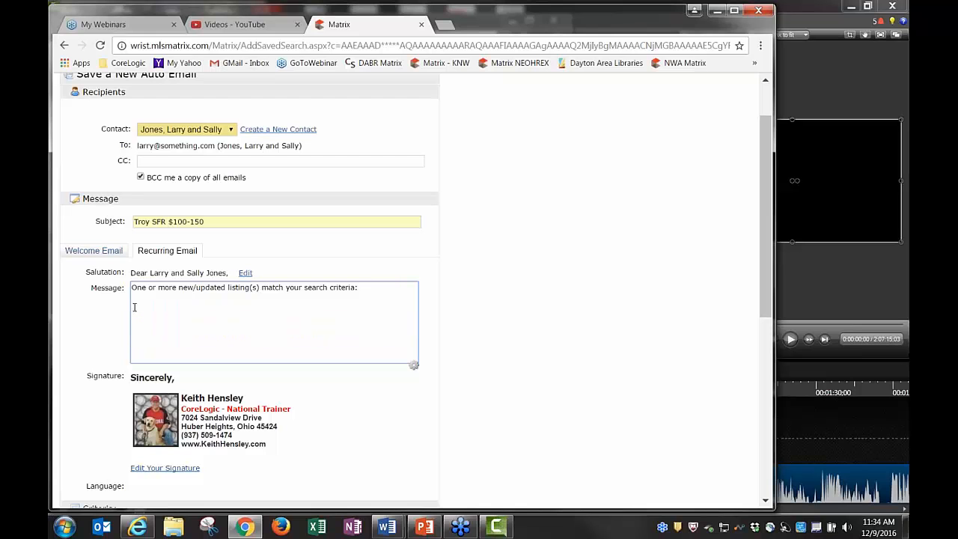
pyautogui.write('a:  kdjkdfjkdfjdkfjdk')
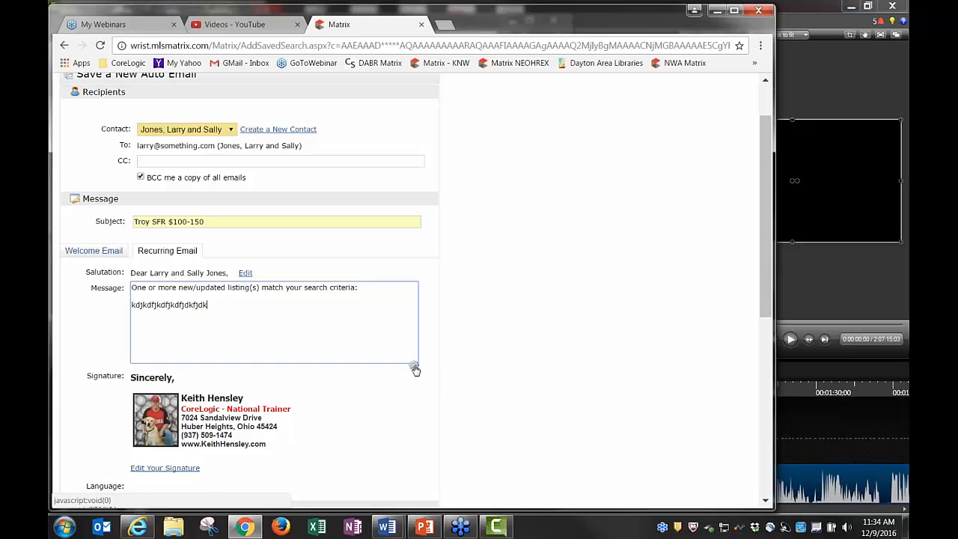
pyautogui.click(416, 369)
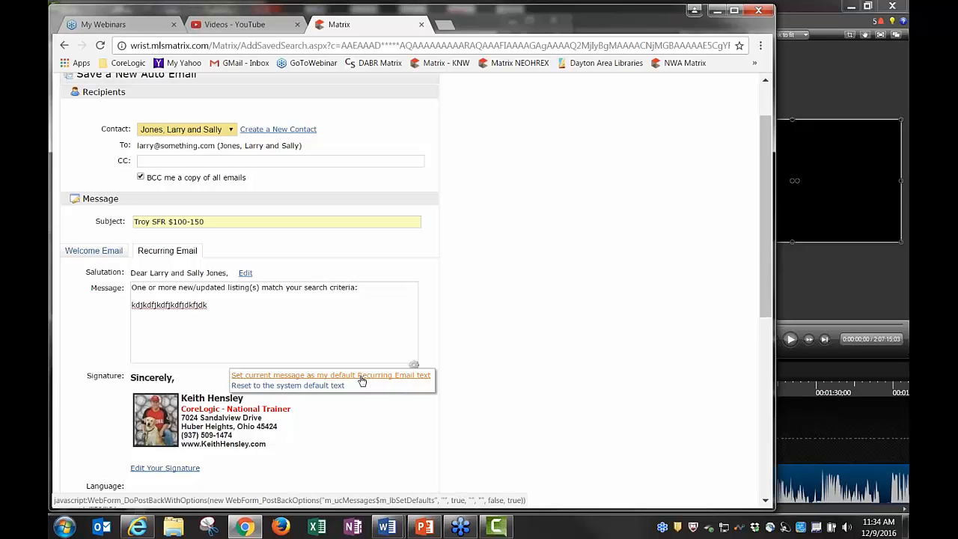
pyautogui.click(292, 386)
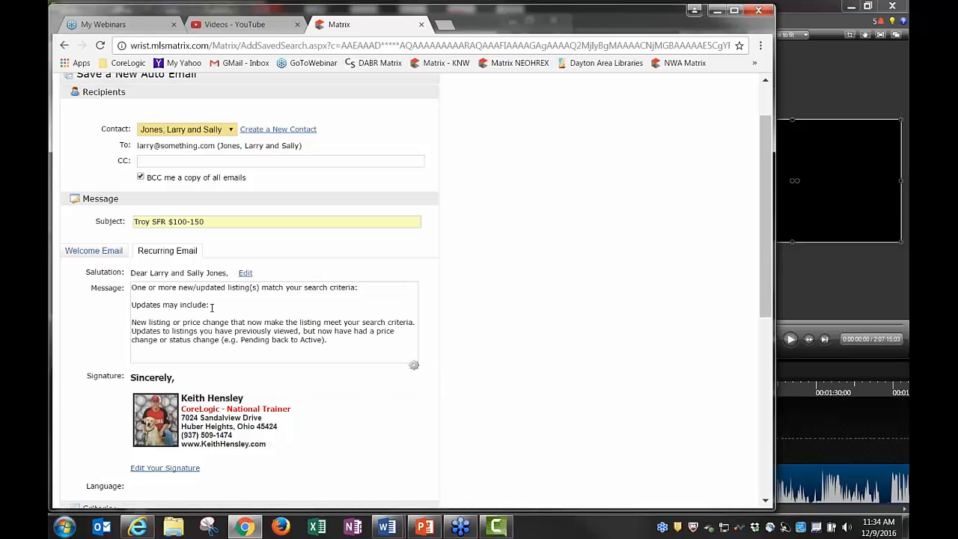
pyautogui.click(94, 250)
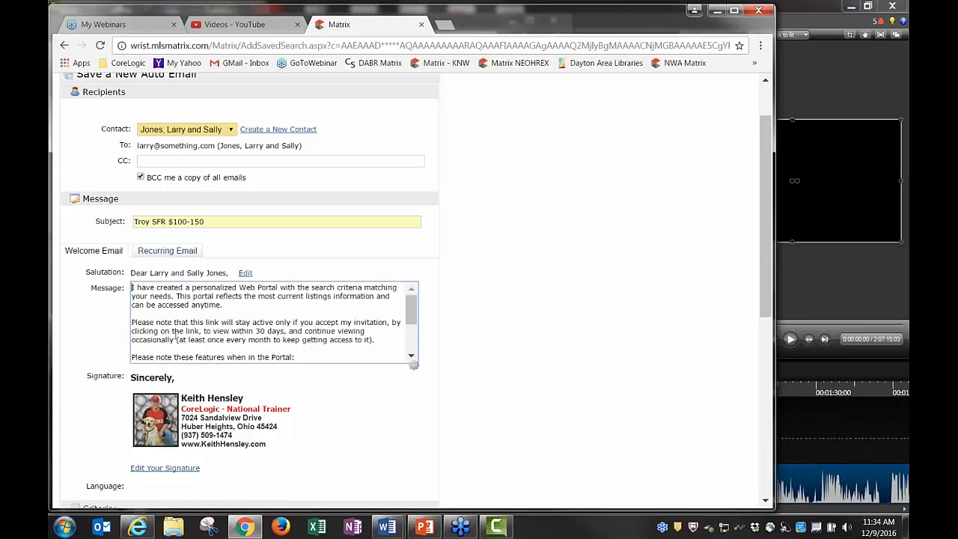
pyautogui.click(414, 366)
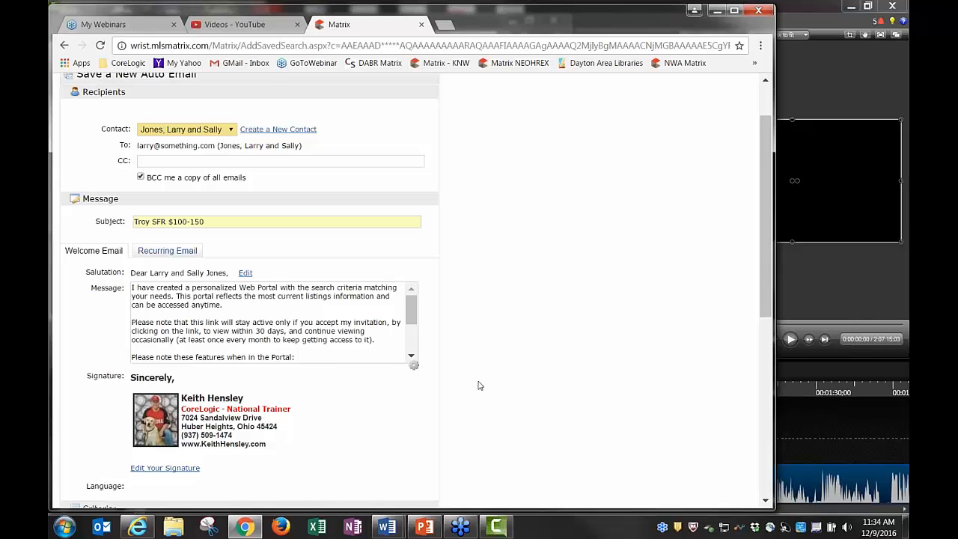
# Schedule the daily auto email for both All AM and All PM sends every day
pyautogui.scroll(-3, 480, 385)
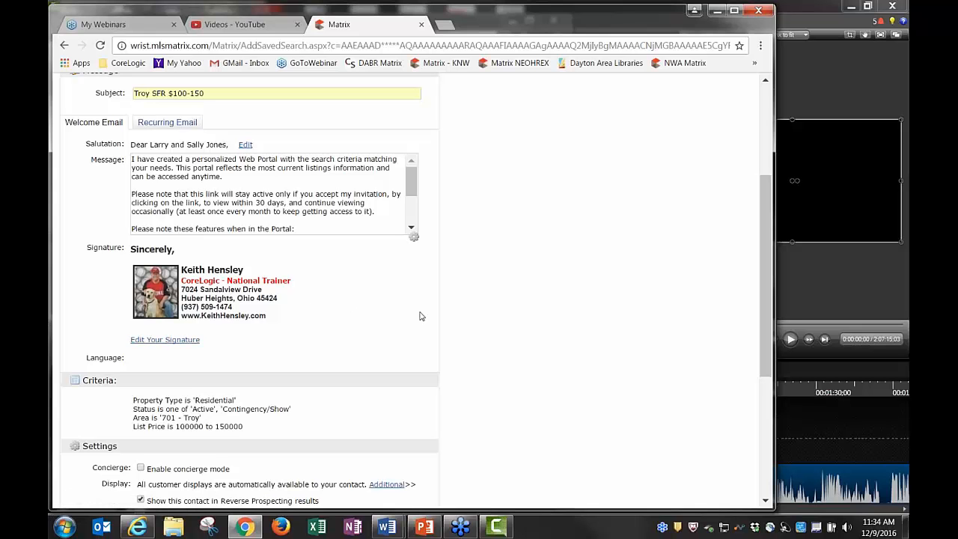
pyautogui.scroll(-3, 464, 281)
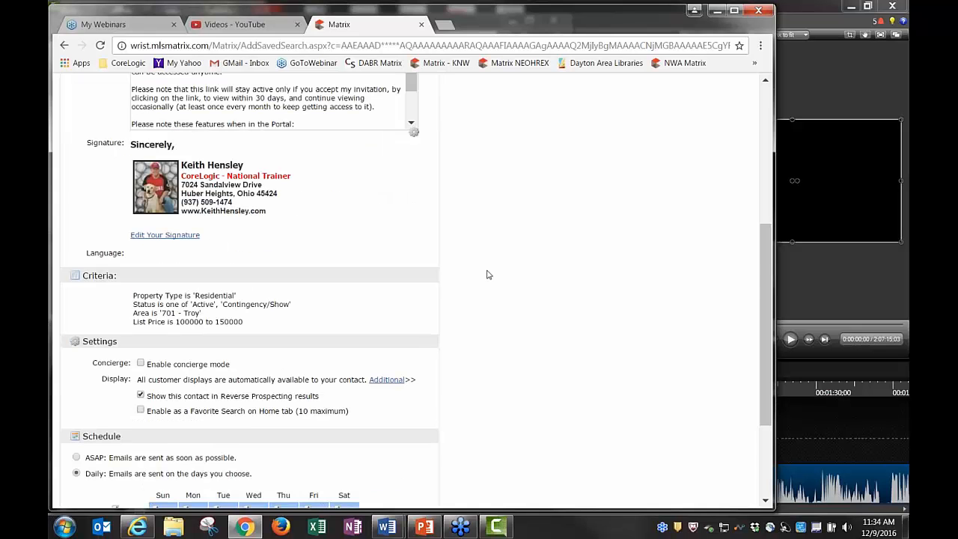
pyautogui.scroll(-3, 514, 270)
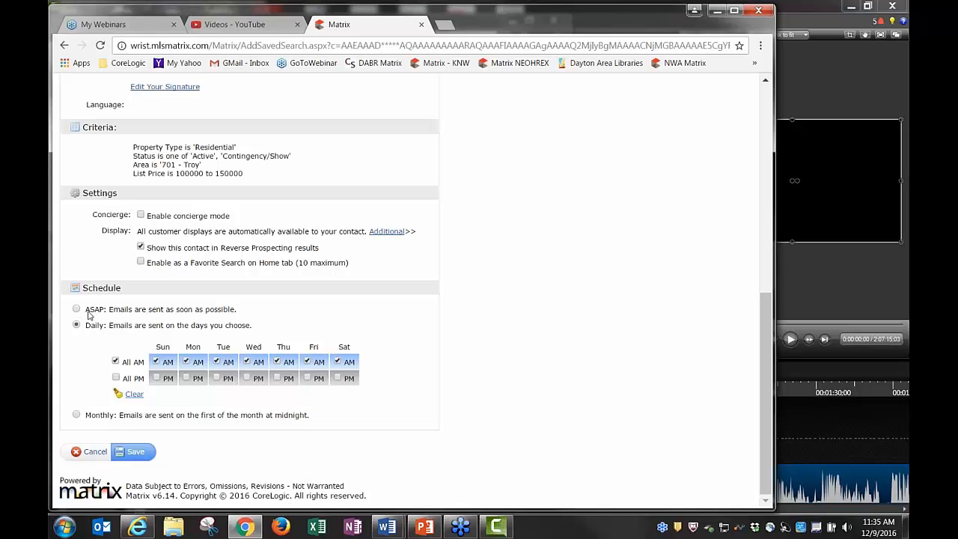
pyautogui.click(115, 362)
pyautogui.click(116, 378)
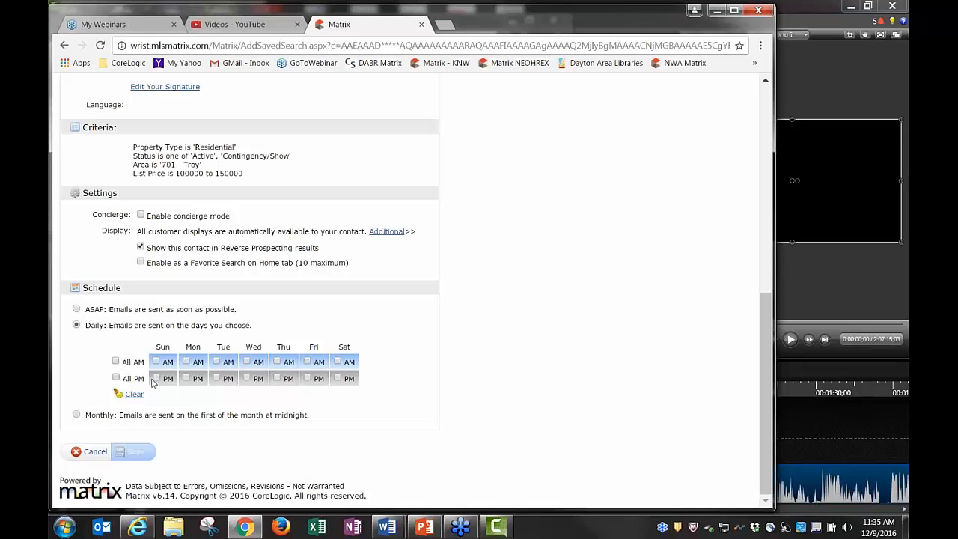
pyautogui.click(117, 362)
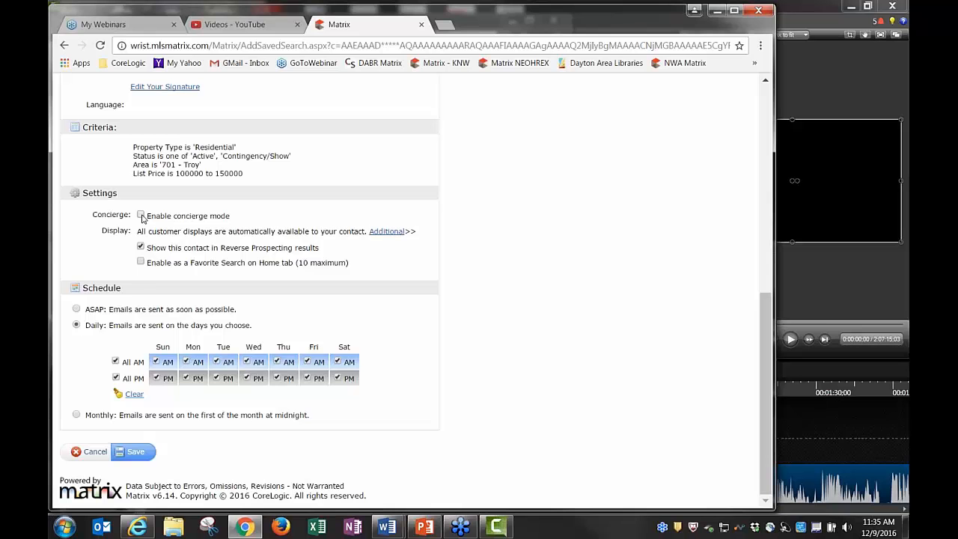
pyautogui.click(141, 215)
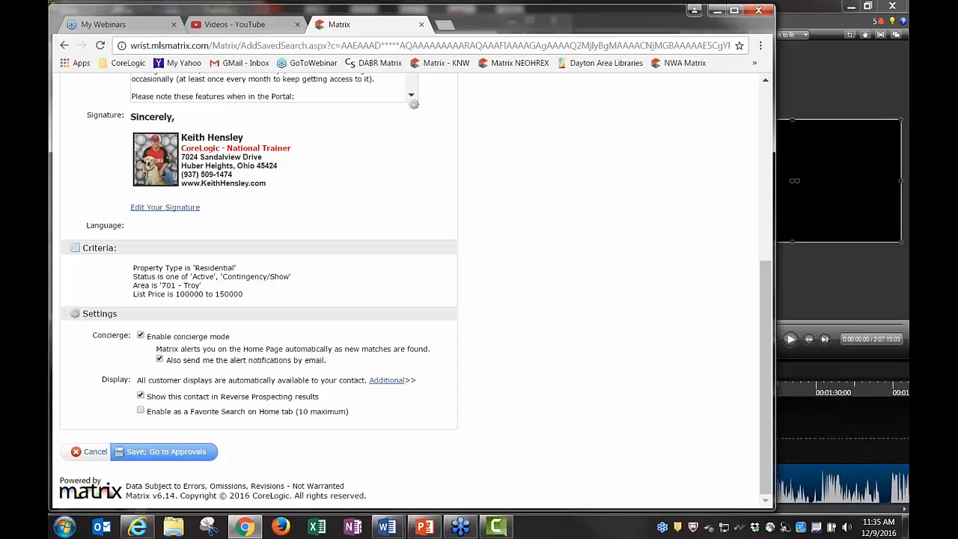
pyautogui.moveTo(156, 349); pyautogui.dragTo(430, 349)
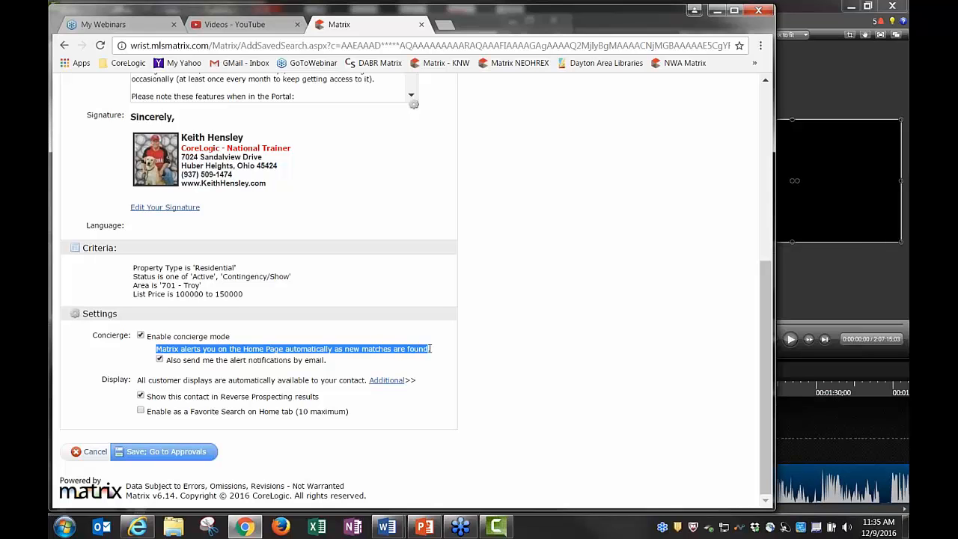
pyautogui.click(244, 361)
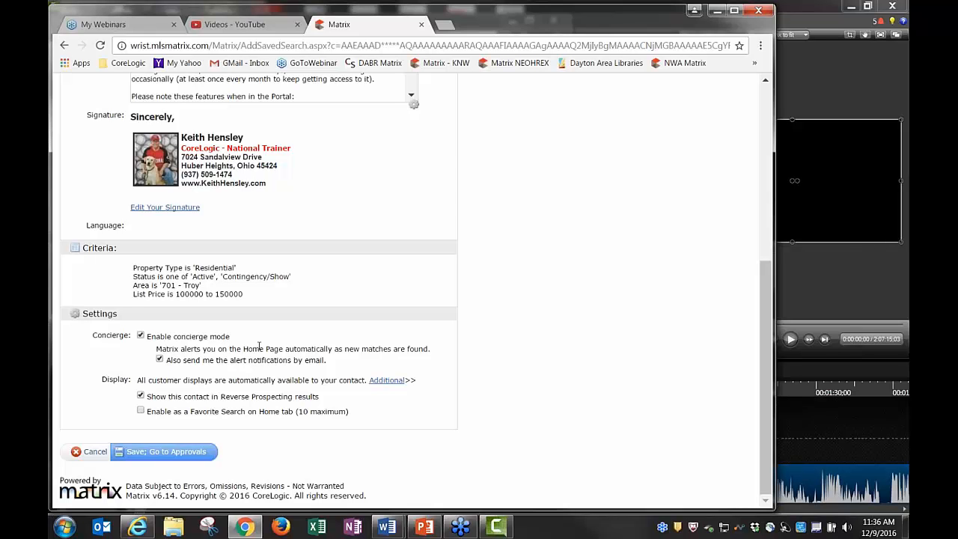
pyautogui.click(140, 337)
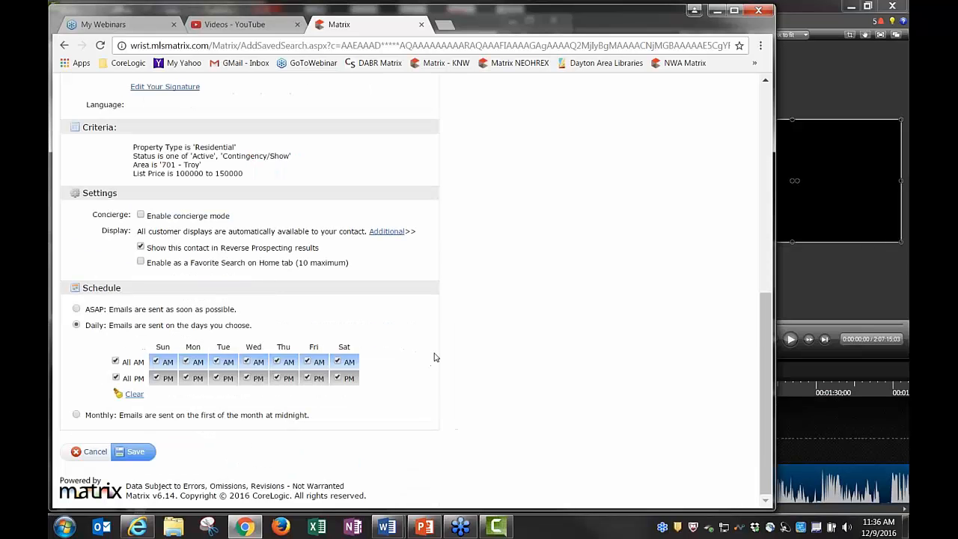
# Schedule the Troy SFR $100-150 auto email to send ASAP and save it
pyautogui.click(77, 309)
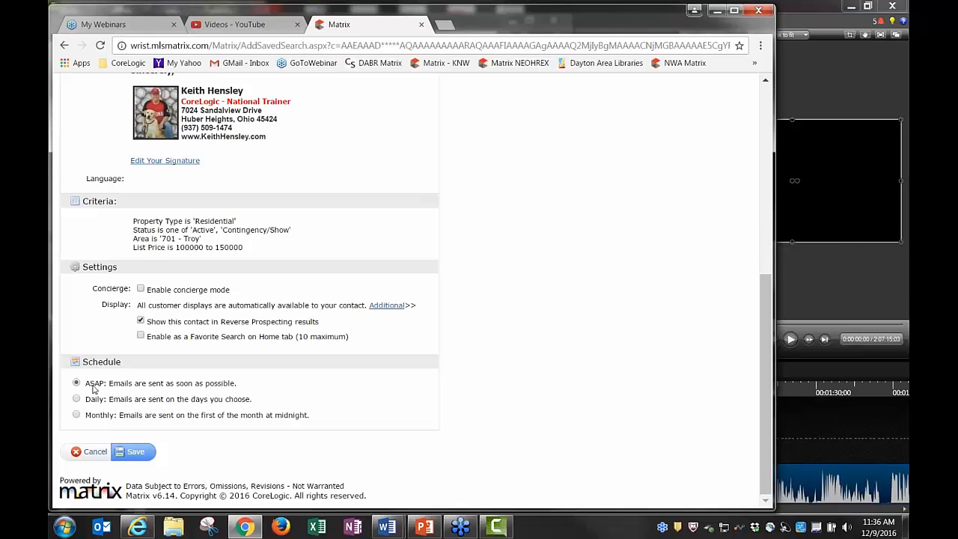
pyautogui.click(136, 458)
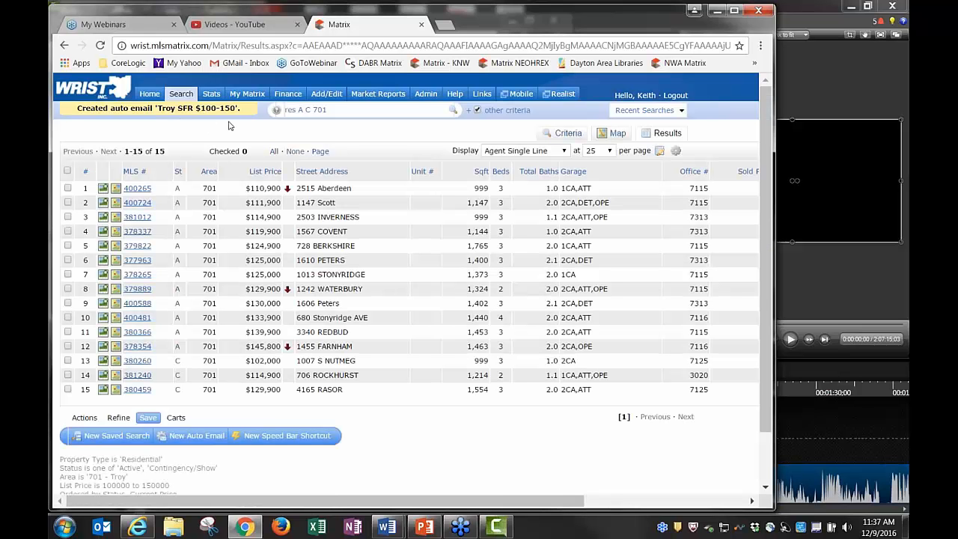
# Open the Auto Emails list from My Matrix, then move on to the Contacts list
pyautogui.moveTo(241, 94)
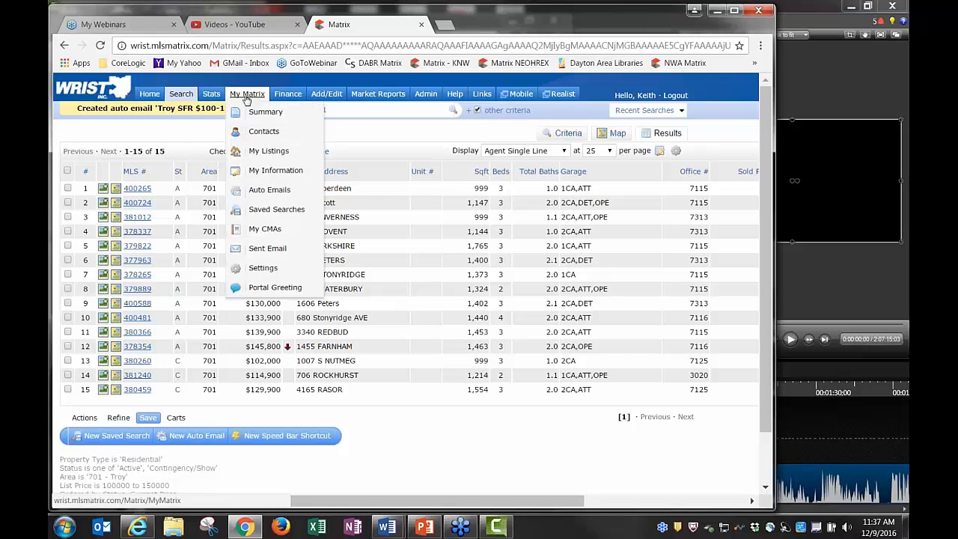
pyautogui.click(272, 191)
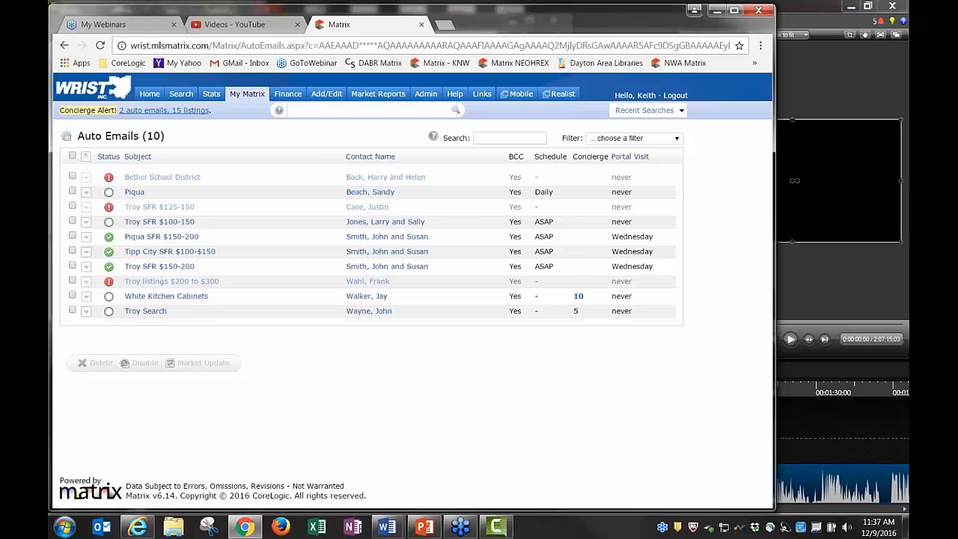
pyautogui.moveTo(247, 94)
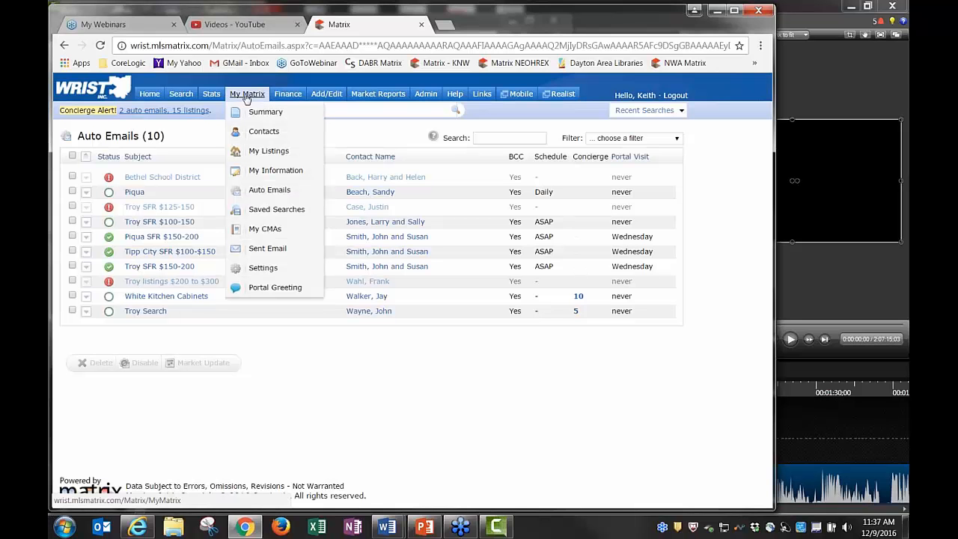
pyautogui.click(264, 131)
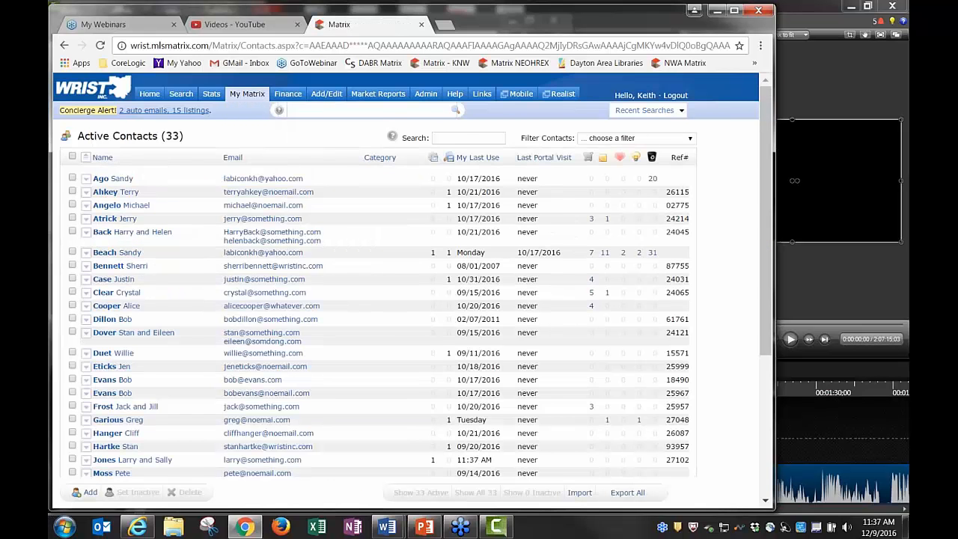
# Expand the contact's row in the contacts list to view its attached auto emails
pyautogui.scroll(-1, 404, 299)
pyautogui.scroll(-1, 176, 339)
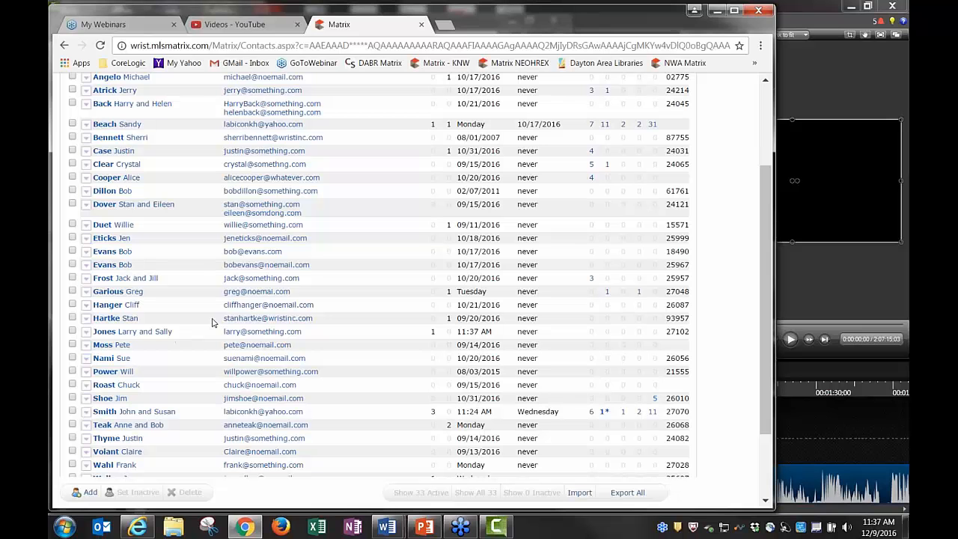
pyautogui.click(147, 335)
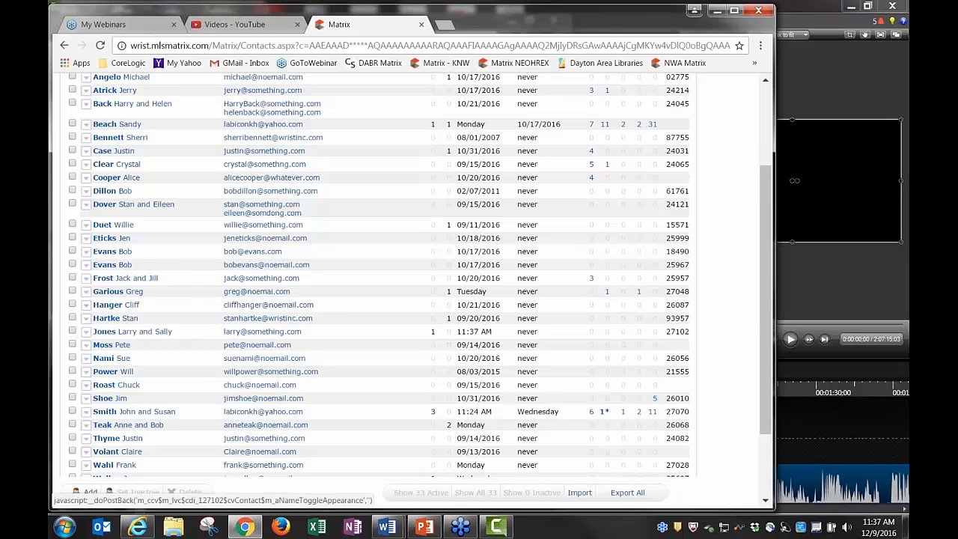
pyautogui.click(131, 335)
pyautogui.scroll(-1, 131, 335)
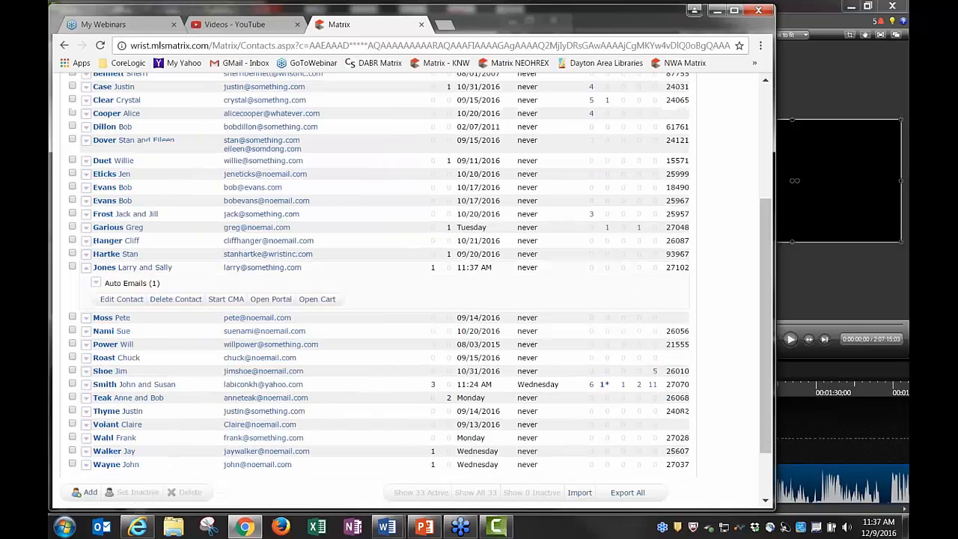
pyautogui.click(125, 283)
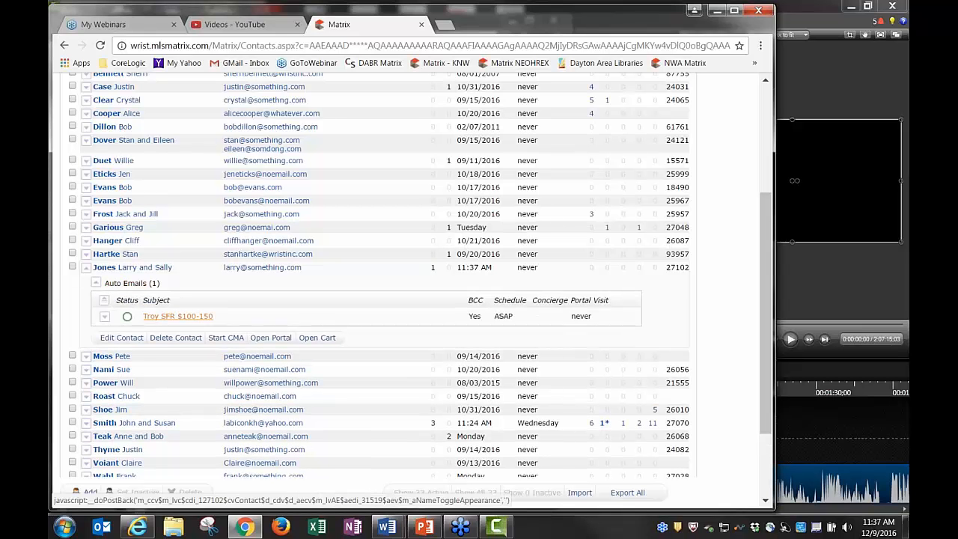
# Collapse the contact's details and return to the Home page
pyautogui.click(153, 270)
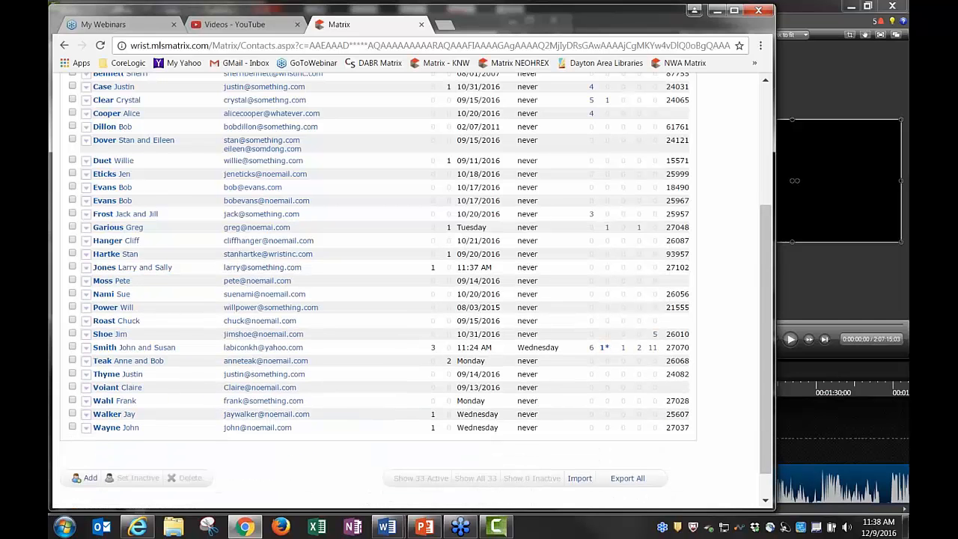
pyautogui.scroll(3, 201, 188)
pyautogui.click(149, 93)
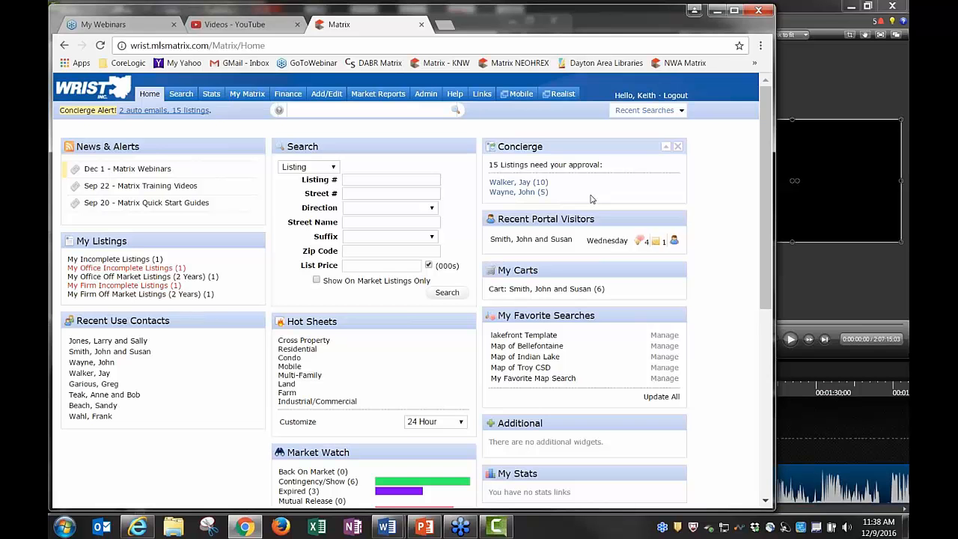
# From the Home Concierge panel, open the contact's 10 White Kitchen Cabinets listings awaiting approval
pyautogui.moveTo(530, 146)
pyautogui.mouseDown()
pyautogui.moveTo(527, 189)
pyautogui.moveTo(338, 143)
pyautogui.moveTo(544, 153)
pyautogui.mouseUp()
pyautogui.click(524, 183)
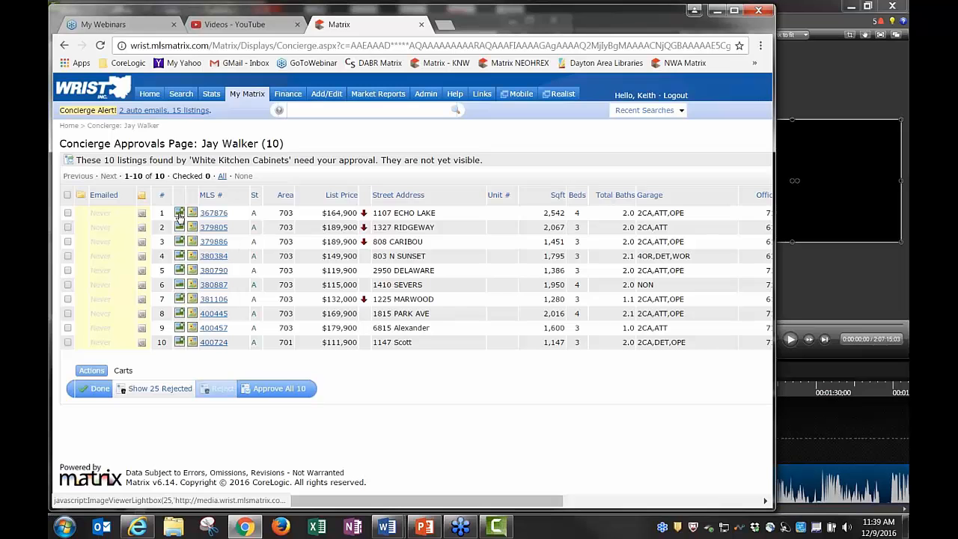
pyautogui.click(180, 215)
pyautogui.click(658, 291)
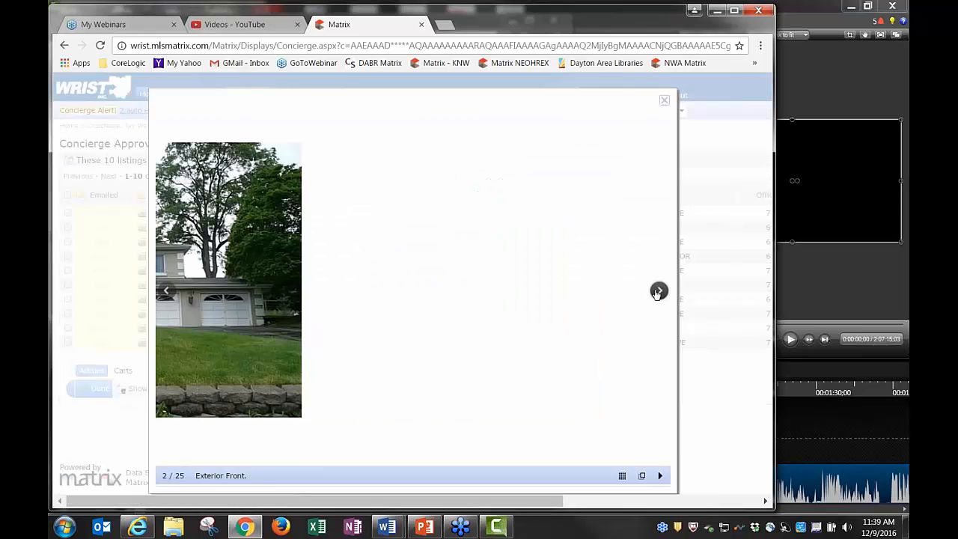
pyautogui.click(658, 291)
pyautogui.click(658, 291)
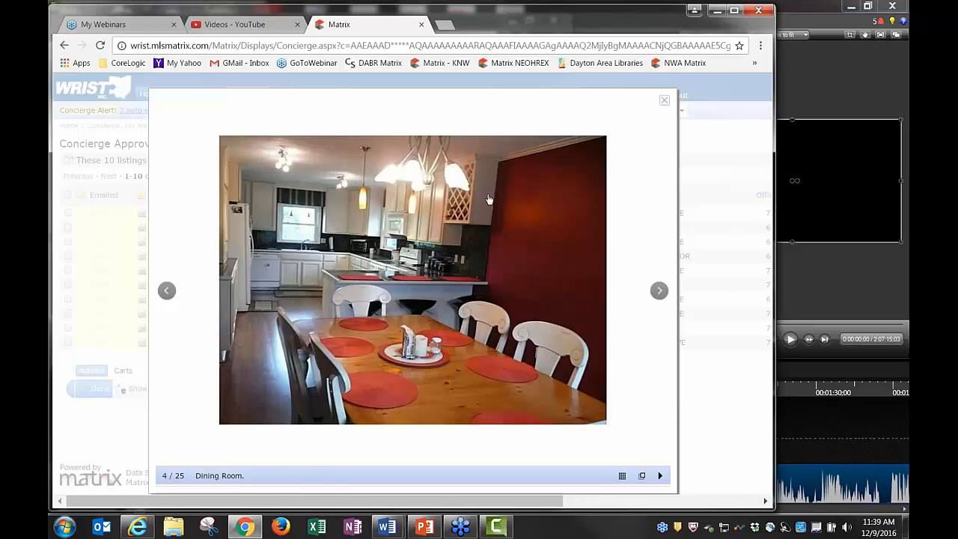
pyautogui.click(664, 102)
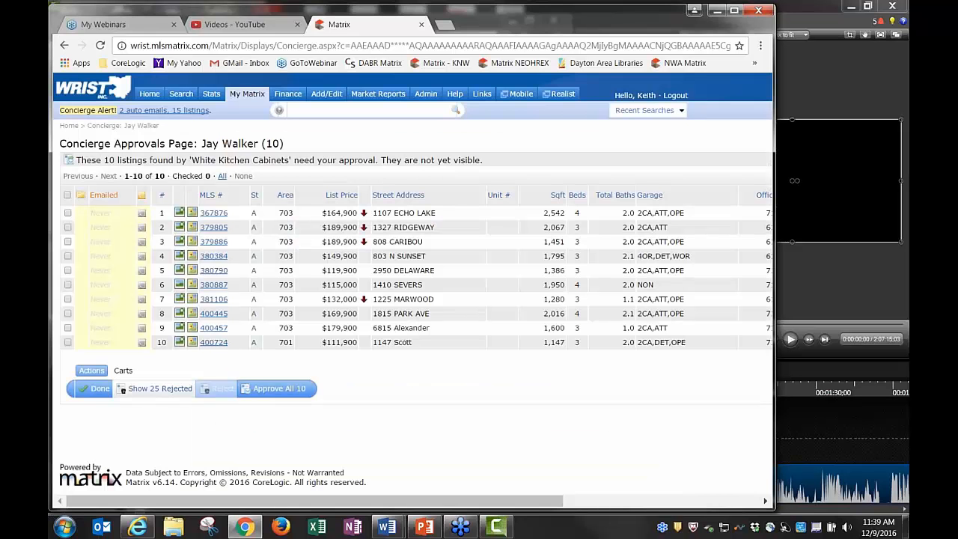
pyautogui.click(68, 214)
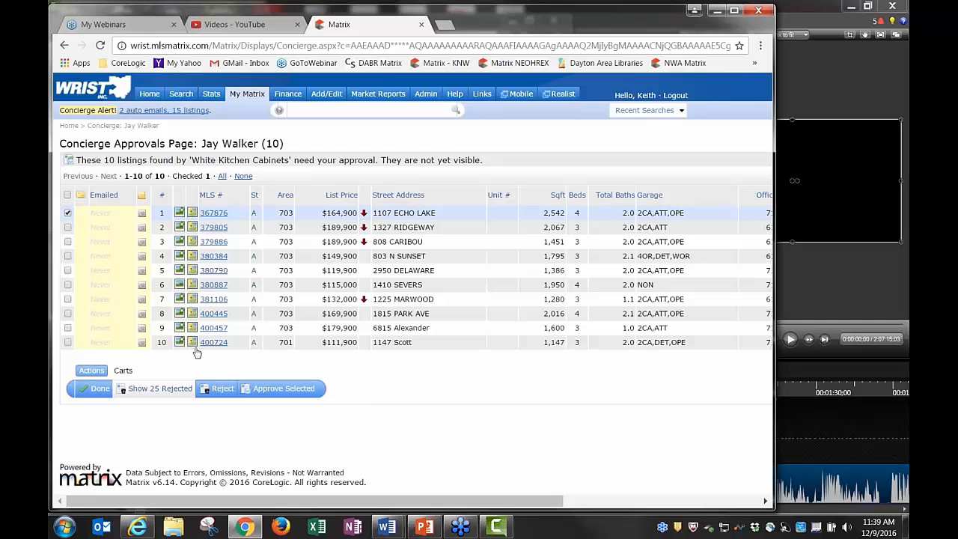
pyautogui.click(274, 390)
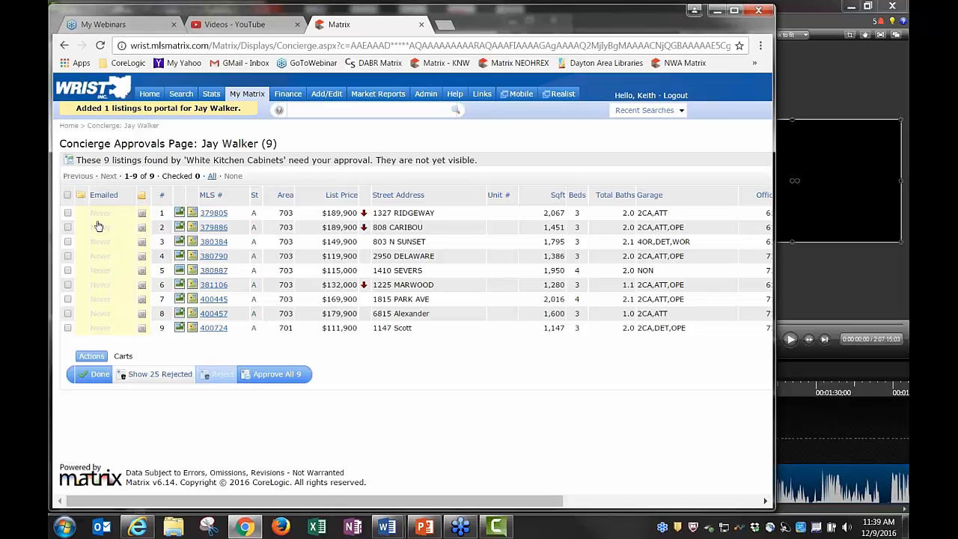
pyautogui.click(67, 213)
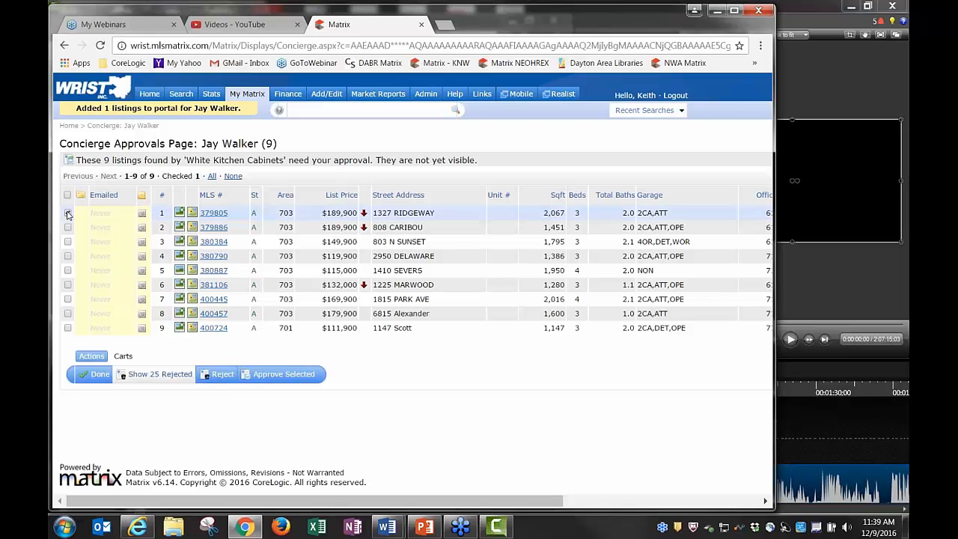
pyautogui.click(218, 373)
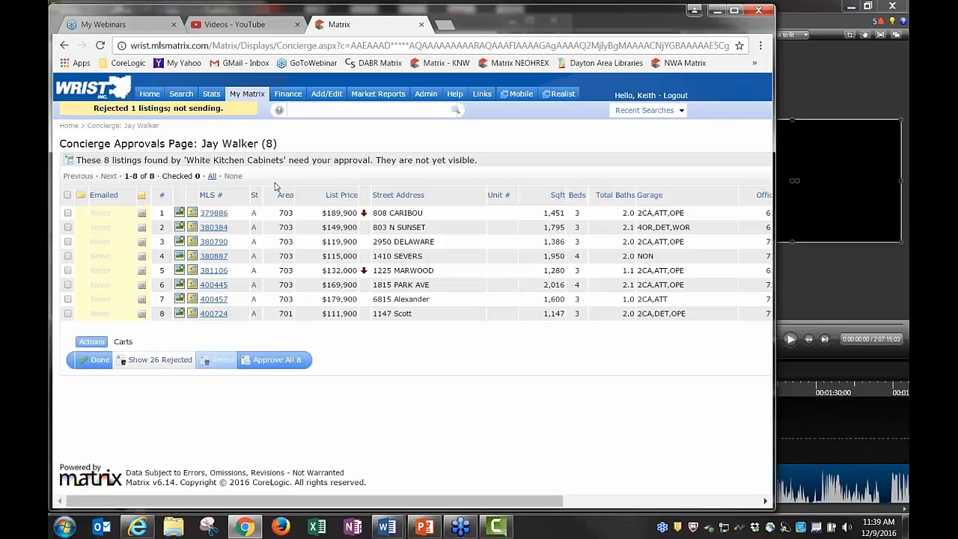
pyautogui.click(68, 214)
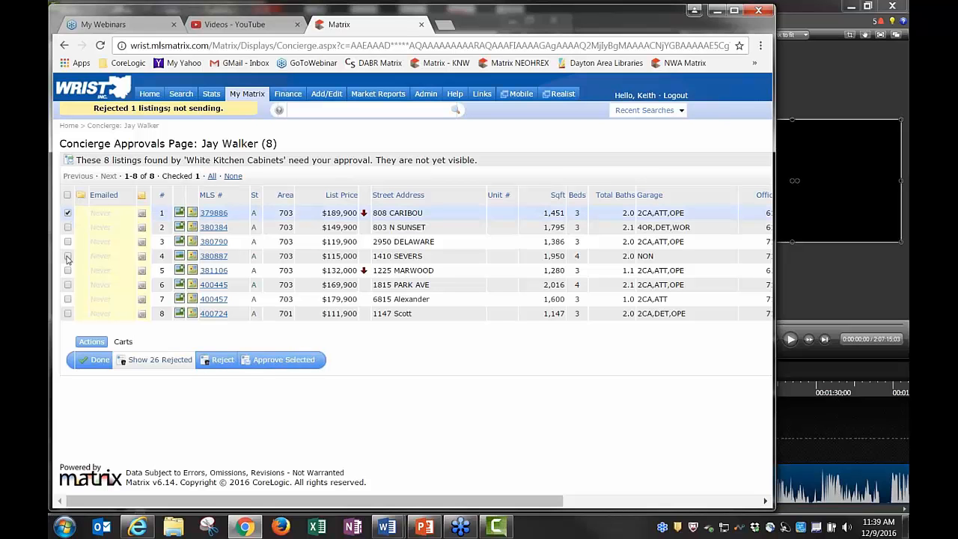
pyautogui.click(67, 256)
pyautogui.click(67, 285)
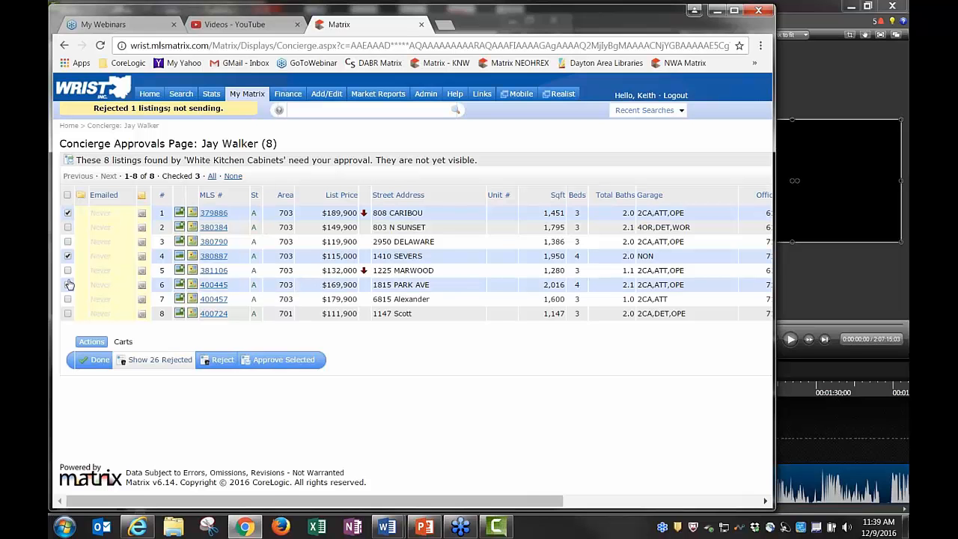
pyautogui.click(278, 360)
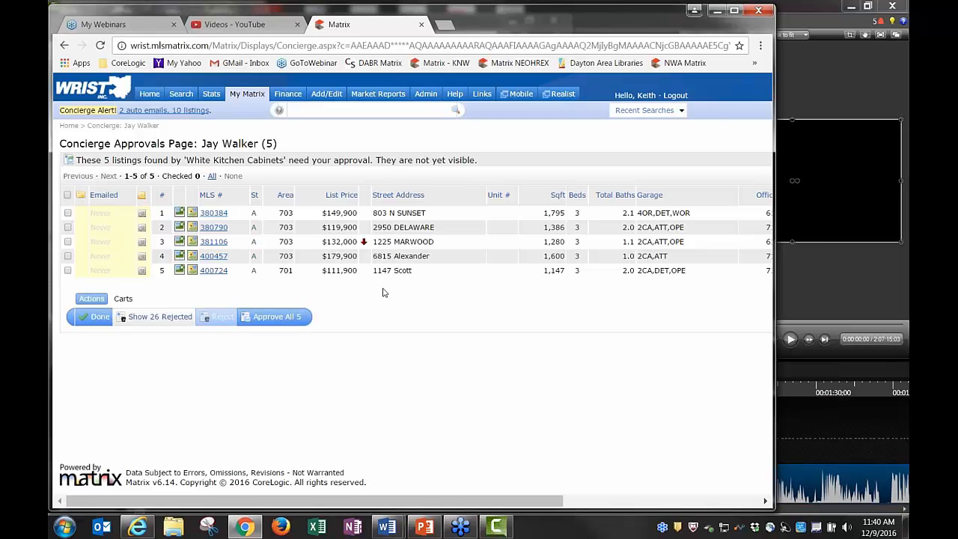
pyautogui.click(157, 322)
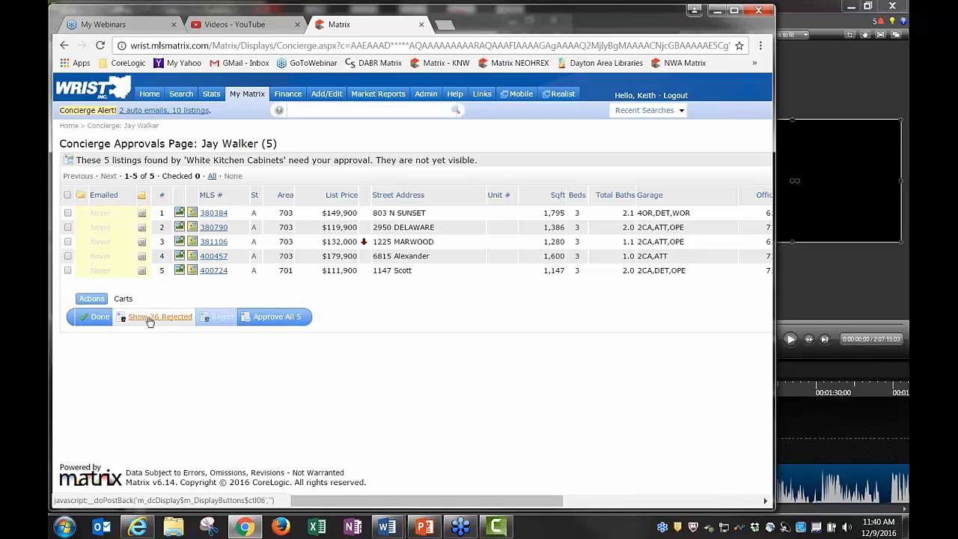
pyautogui.click(150, 318)
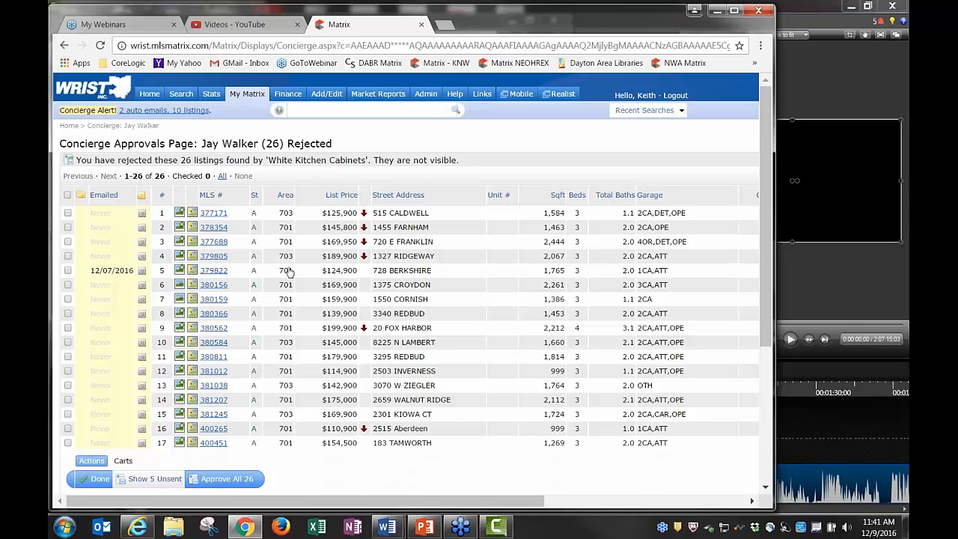
pyautogui.click(68, 241)
pyautogui.click(67, 256)
pyautogui.click(68, 270)
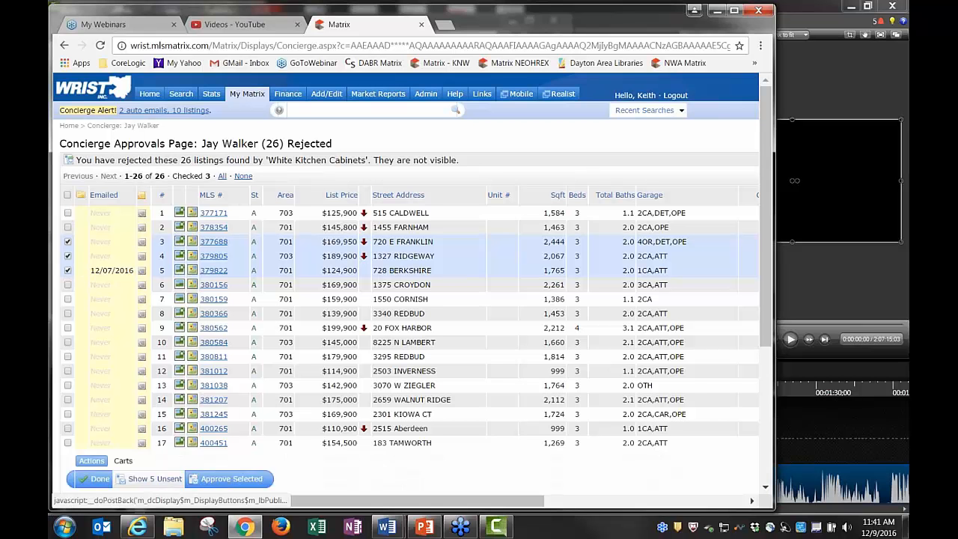
pyautogui.click(68, 270)
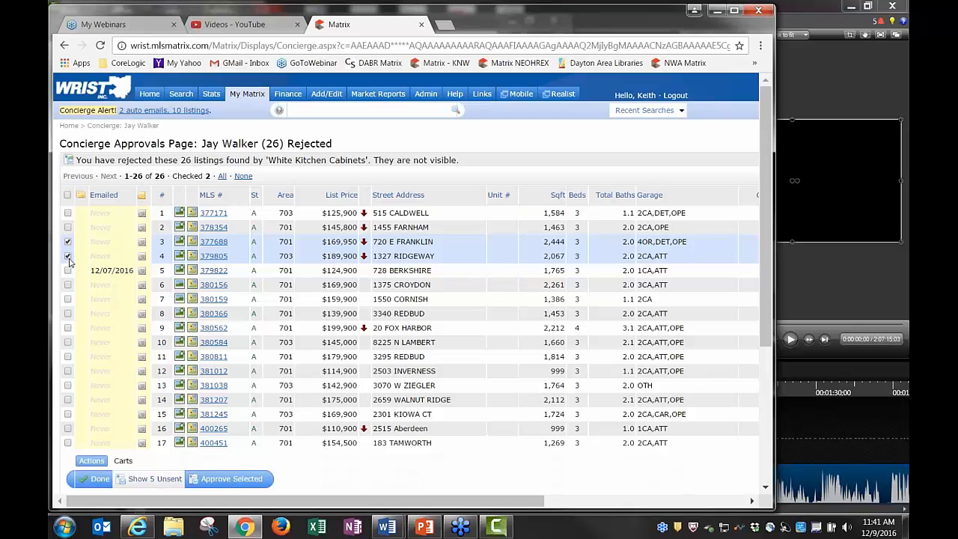
pyautogui.click(67, 256)
pyautogui.click(68, 241)
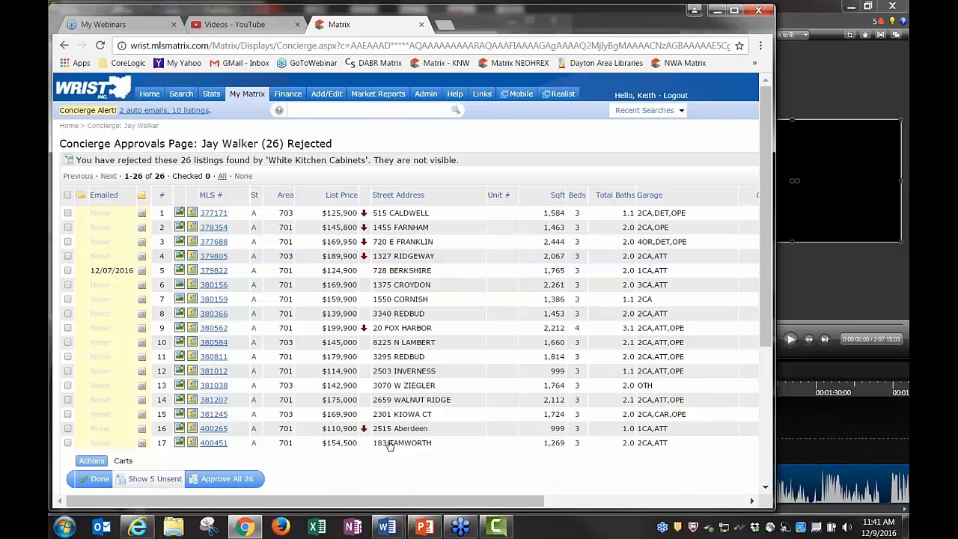
pyautogui.click(149, 94)
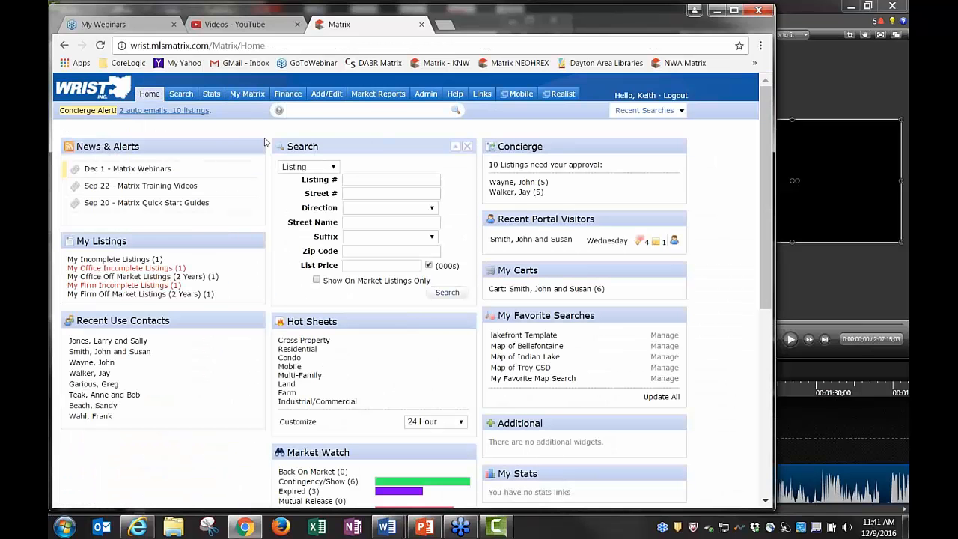
# Open Auto Emails and expand White Kitchen Cabinets: 5 unsent, 26 rejected, 11 sent
pyautogui.moveTo(250, 101)
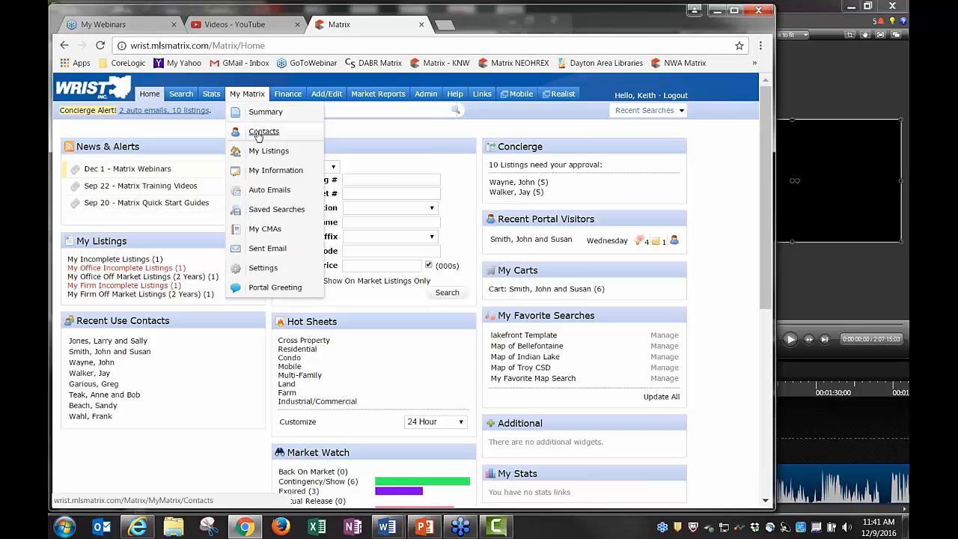
pyautogui.click(268, 190)
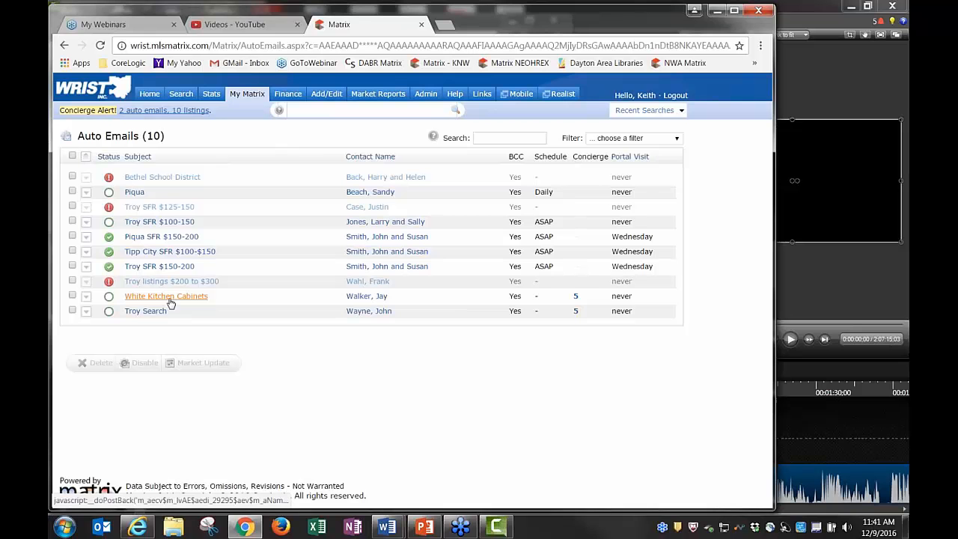
pyautogui.click(171, 303)
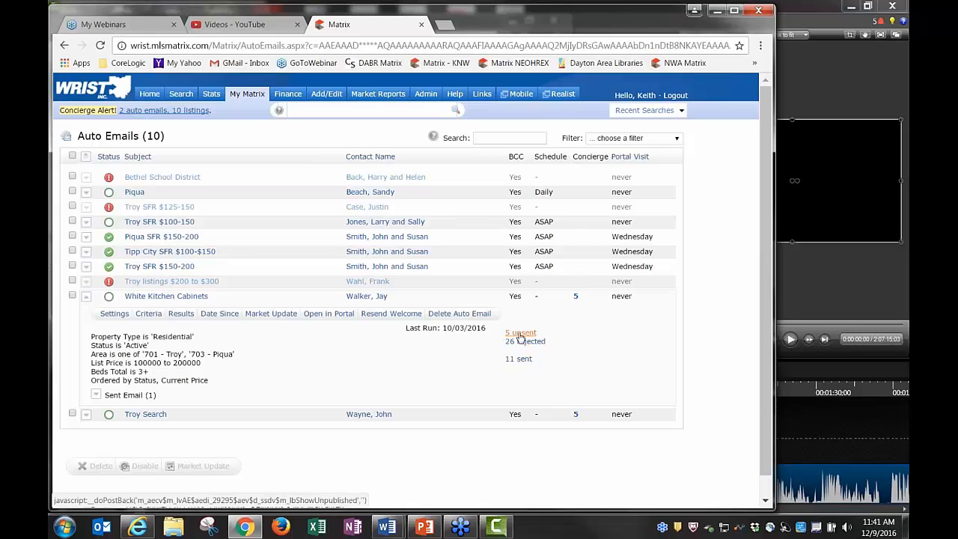
# View the White Kitchen Cabinets and Troy Search clients' contact records, returning to the auto emails list
pyautogui.click(375, 298)
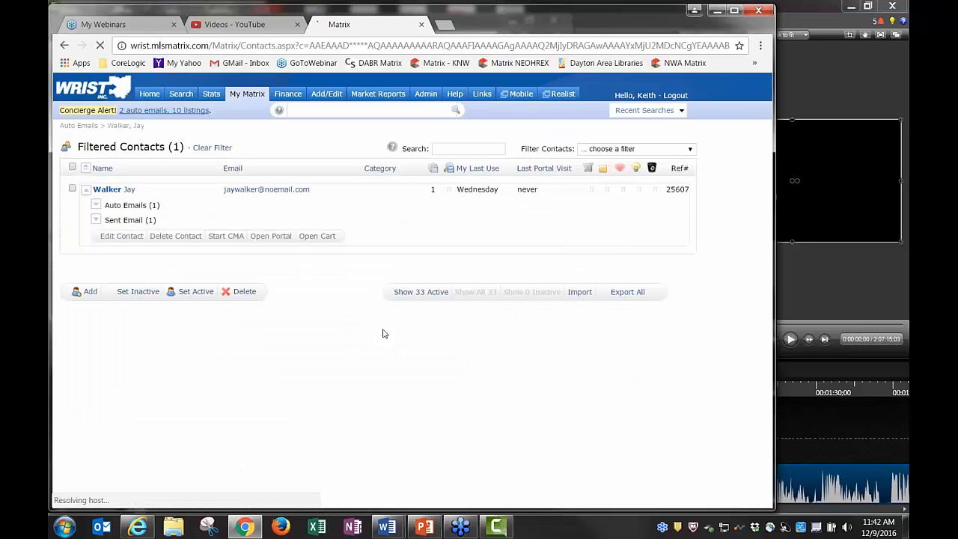
pyautogui.click(65, 46)
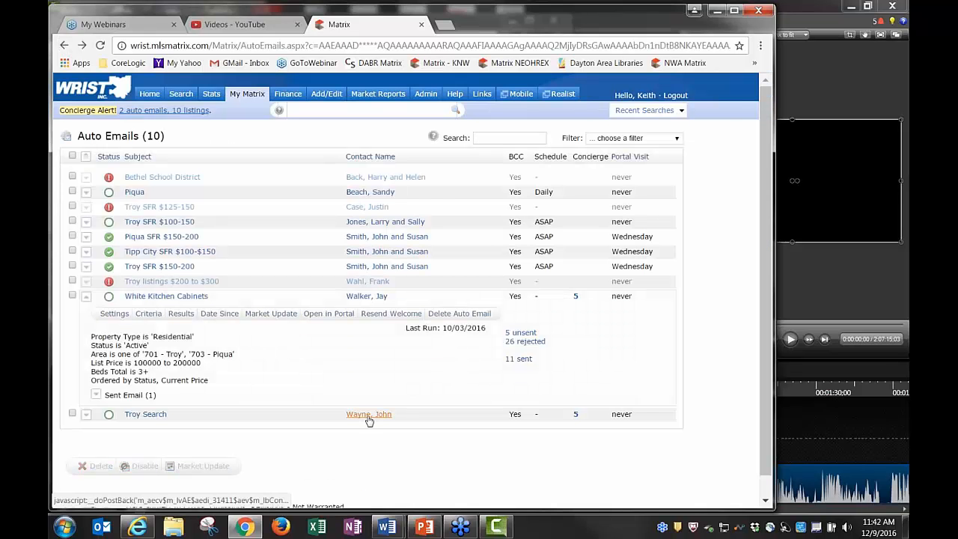
pyautogui.click(368, 414)
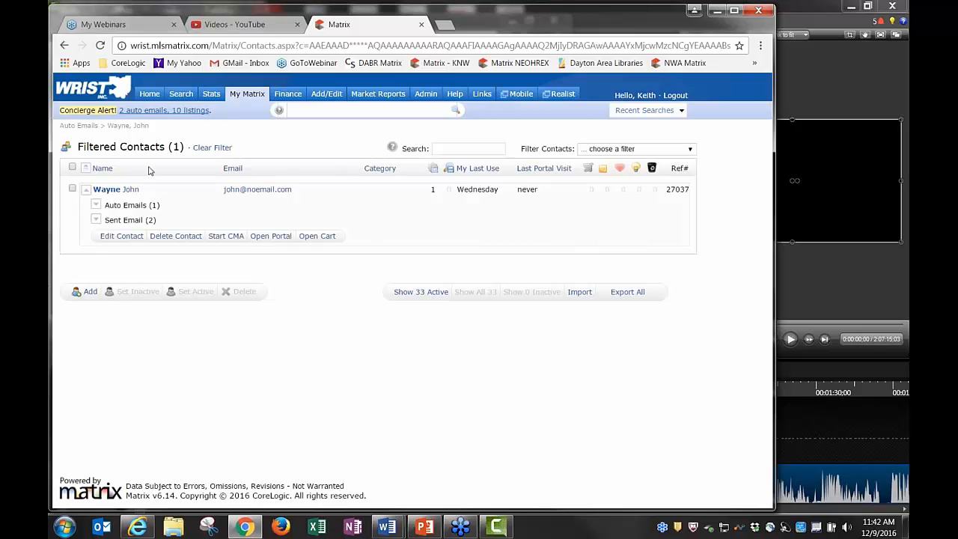
pyautogui.click(65, 45)
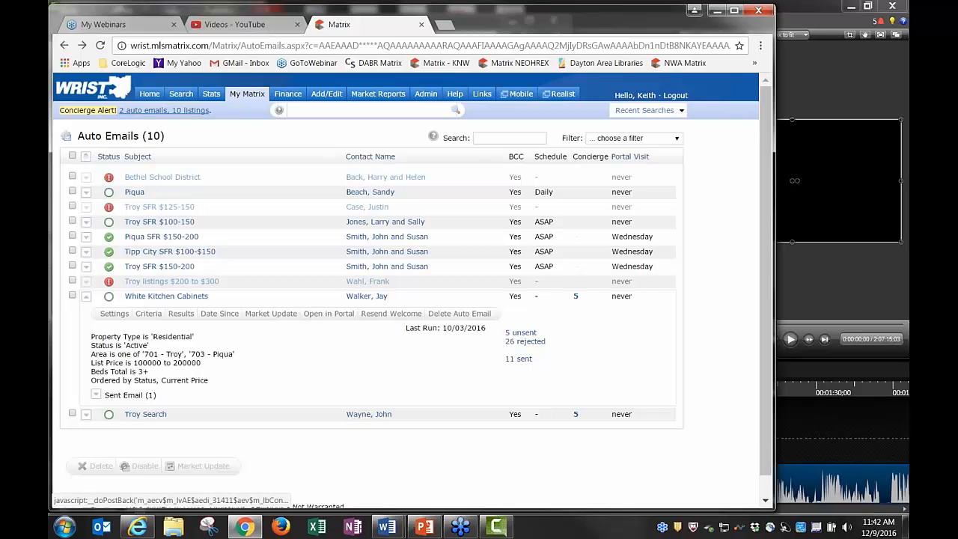
# Expand the Troy Search auto email's criteria, then collapse it and White Kitchen Cabinets
pyautogui.click(154, 415)
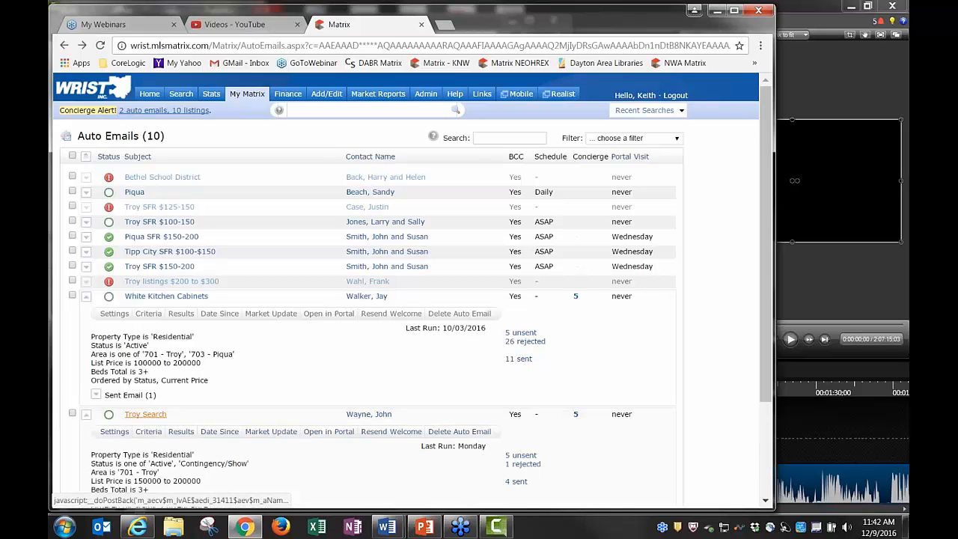
pyautogui.scroll(-1, 161, 401)
pyautogui.click(161, 263)
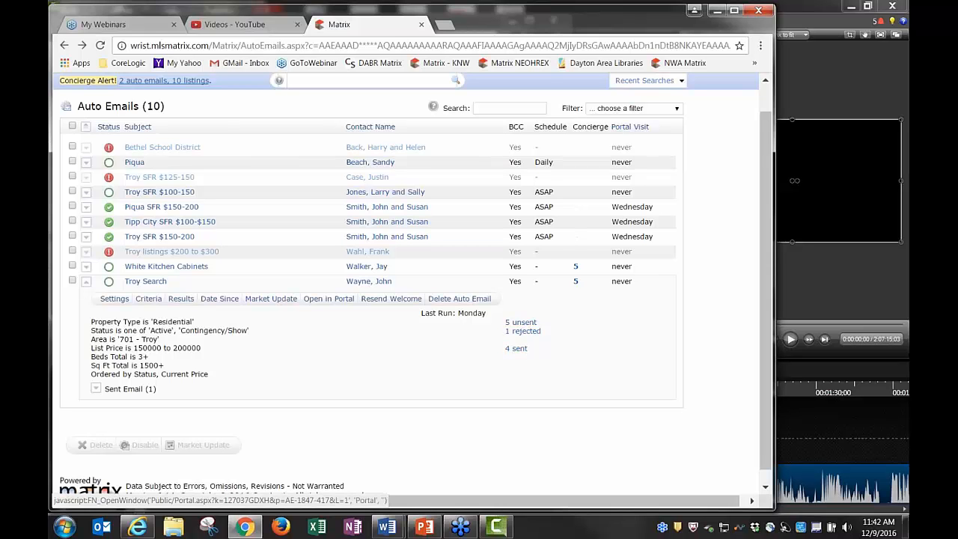
pyautogui.click(150, 284)
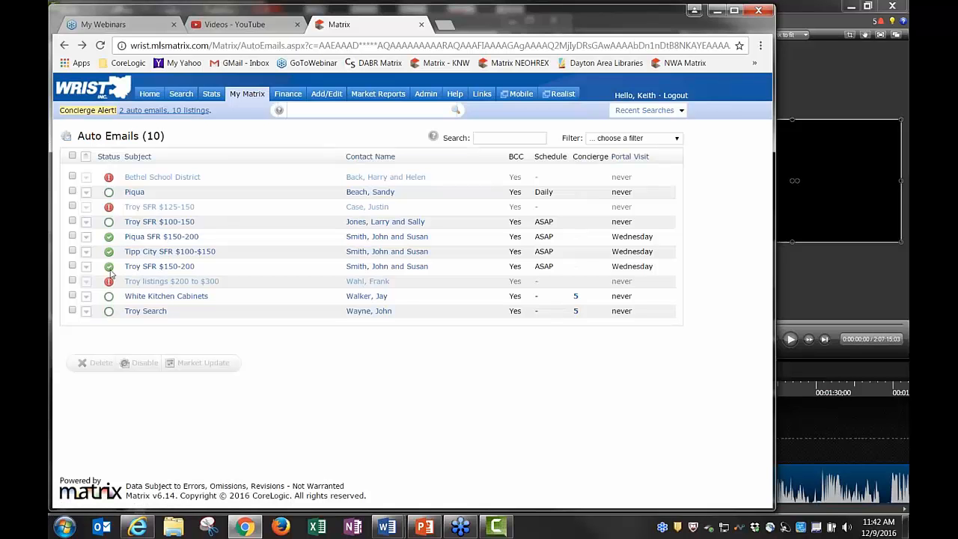
pyautogui.moveTo(110, 287)
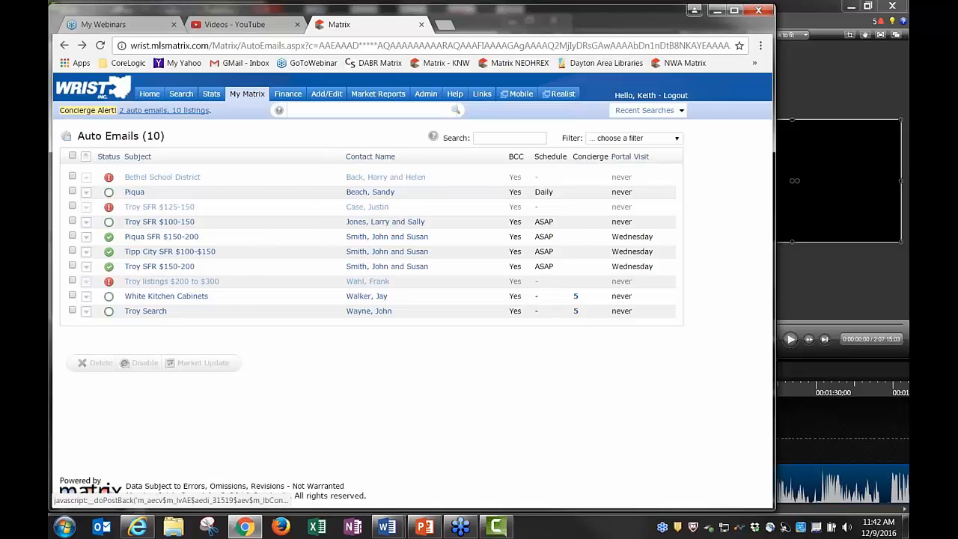
pyautogui.moveTo(110, 224)
# Expand Troy SFR $100-150 to show its Residential, 701 - Troy, $100,000–150,000 criteria and inactive status
pyautogui.click(165, 225)
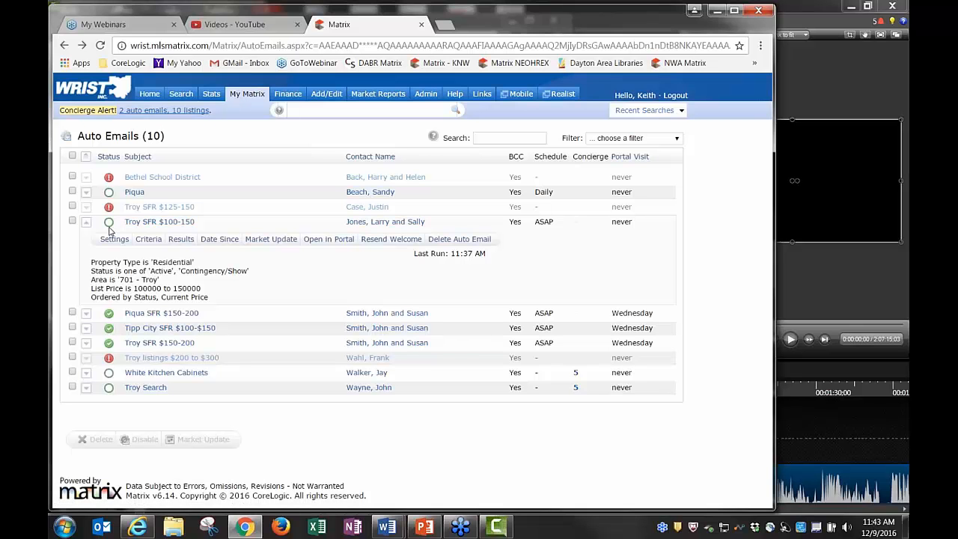
pyautogui.moveTo(109, 230)
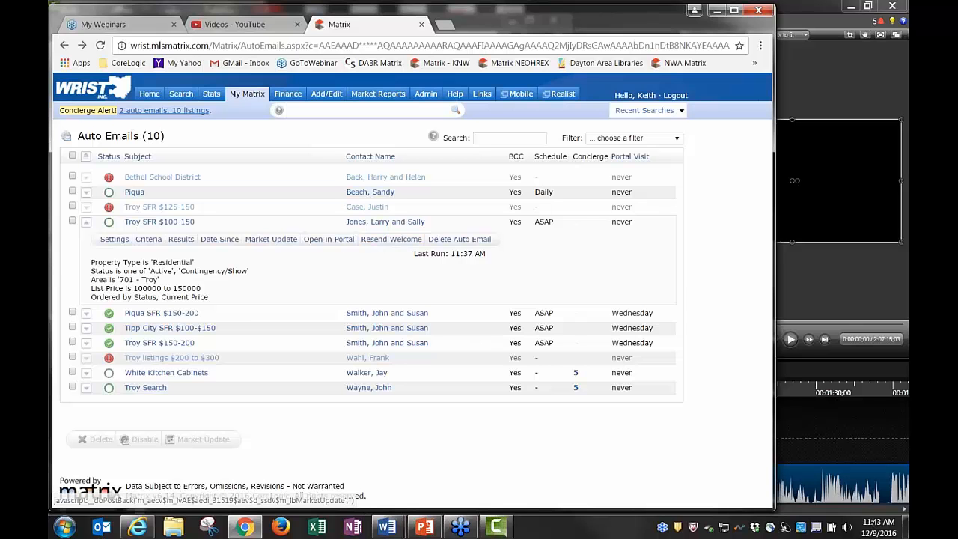
# Collapse the Troy SFR $100-150 row and check the status icons' tooltips
pyautogui.click(149, 225)
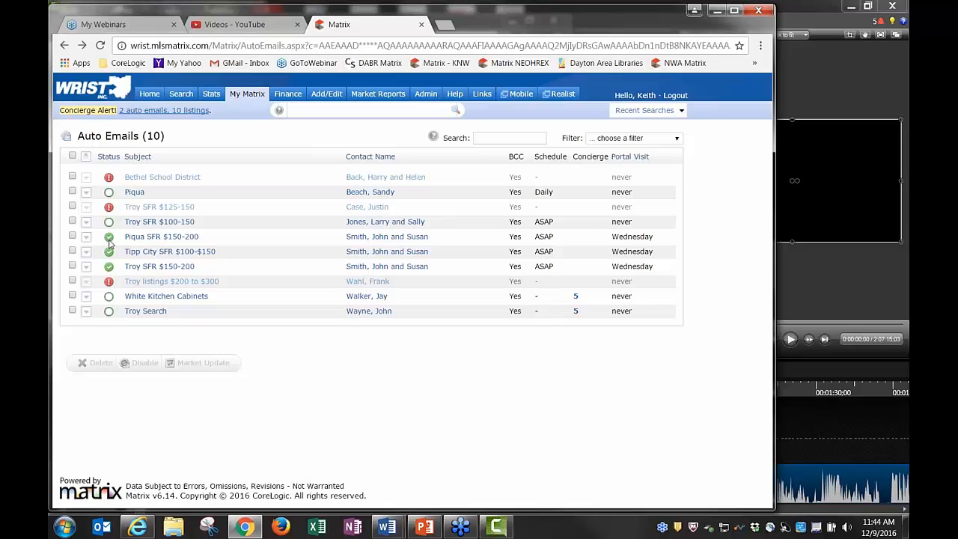
pyautogui.moveTo(110, 242)
pyautogui.moveTo(110, 284)
# Select the Troy SFR $100-150 auto email, disable it, and confirm
pyautogui.click(73, 221)
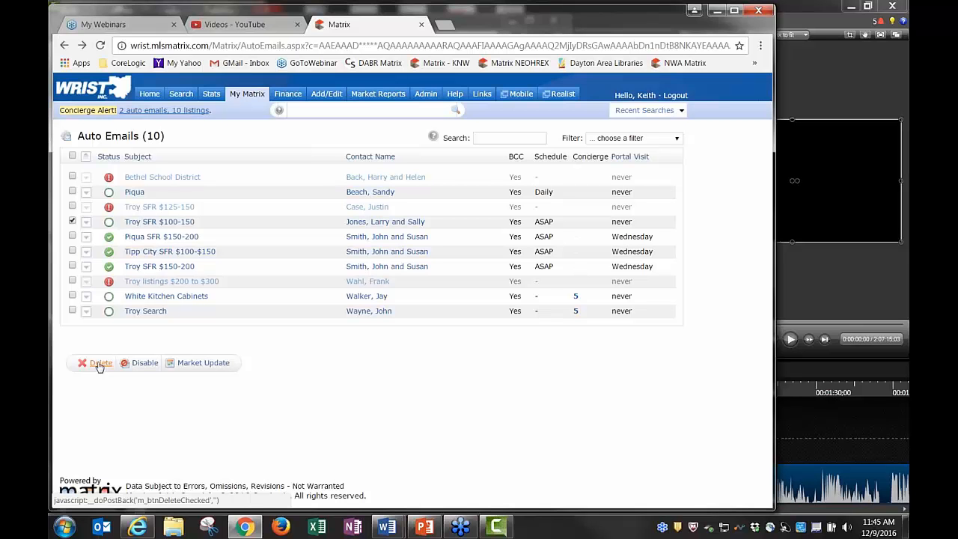
pyautogui.click(143, 370)
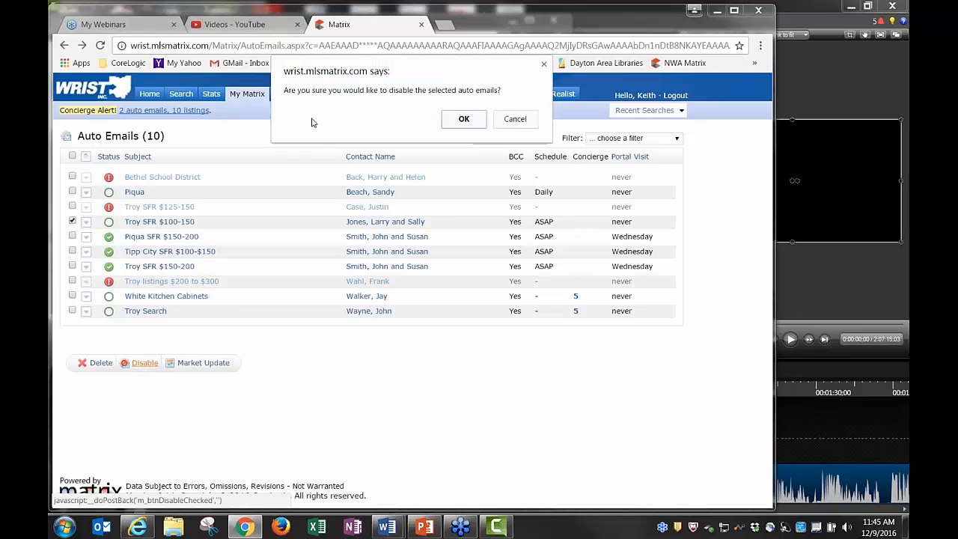
pyautogui.click(465, 119)
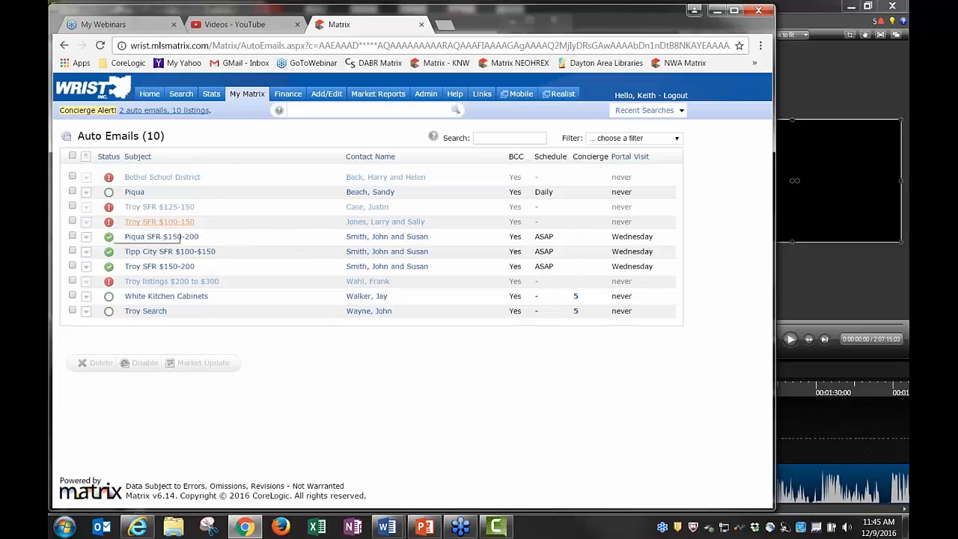
# Set the Troy SFR $100-150 auto email back to Enabled in its Settings and save
pyautogui.click(159, 221)
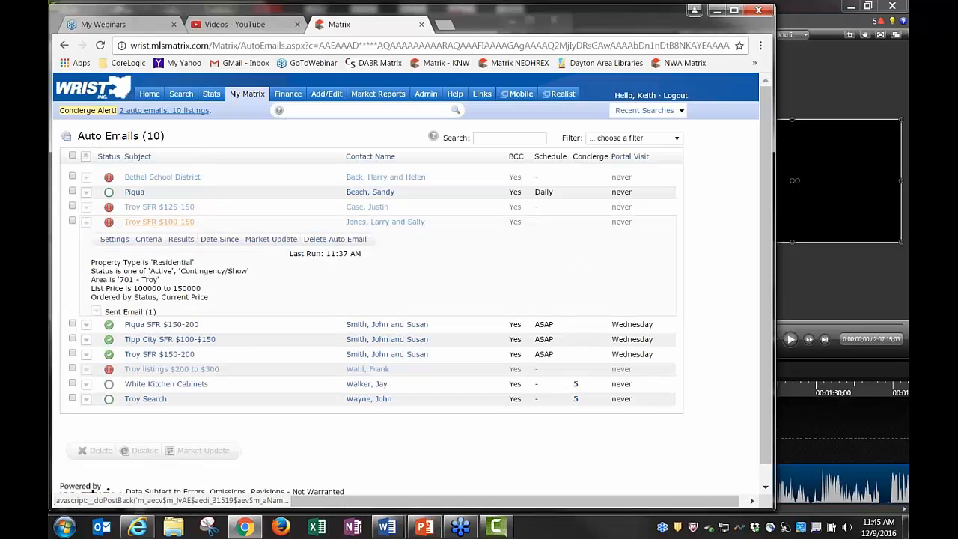
pyautogui.click(113, 240)
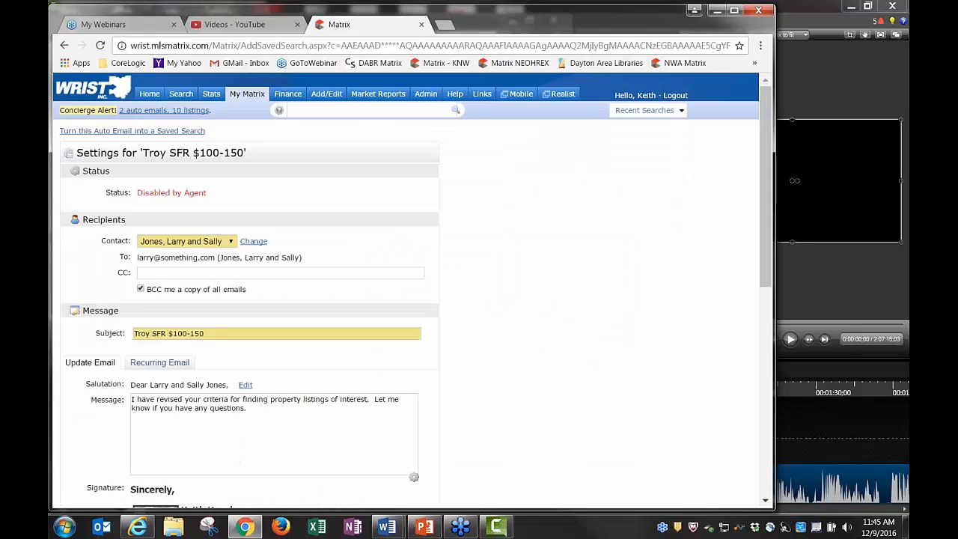
pyautogui.scroll(-6, 325, 270)
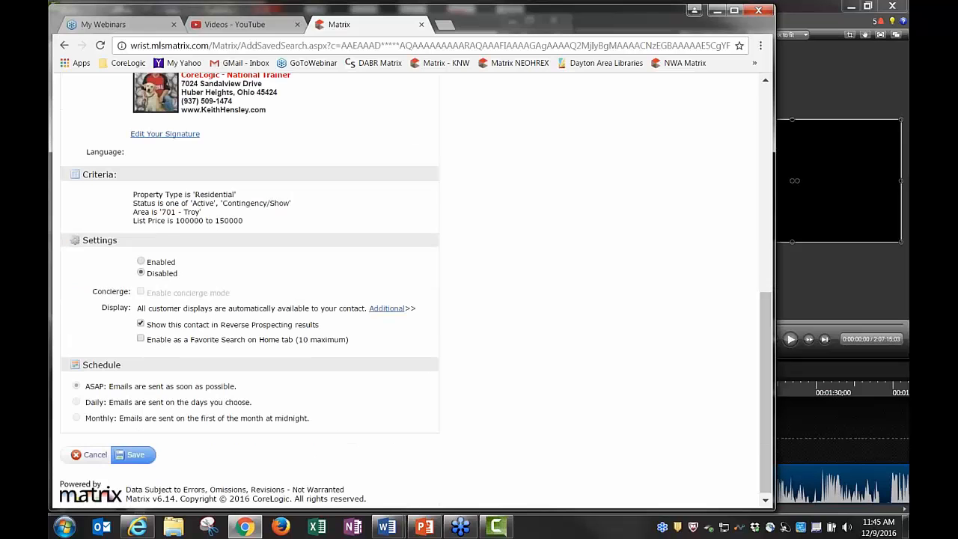
pyautogui.click(142, 260)
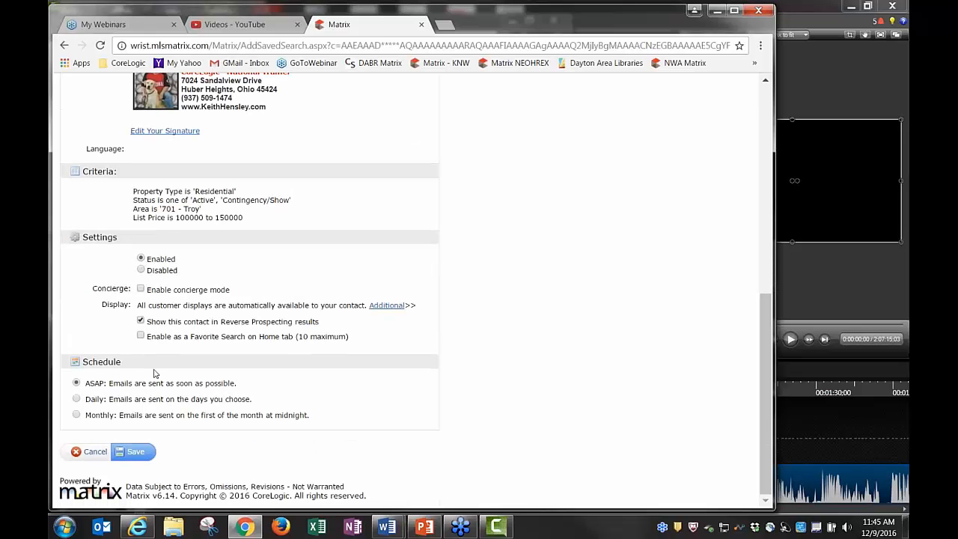
pyautogui.click(135, 453)
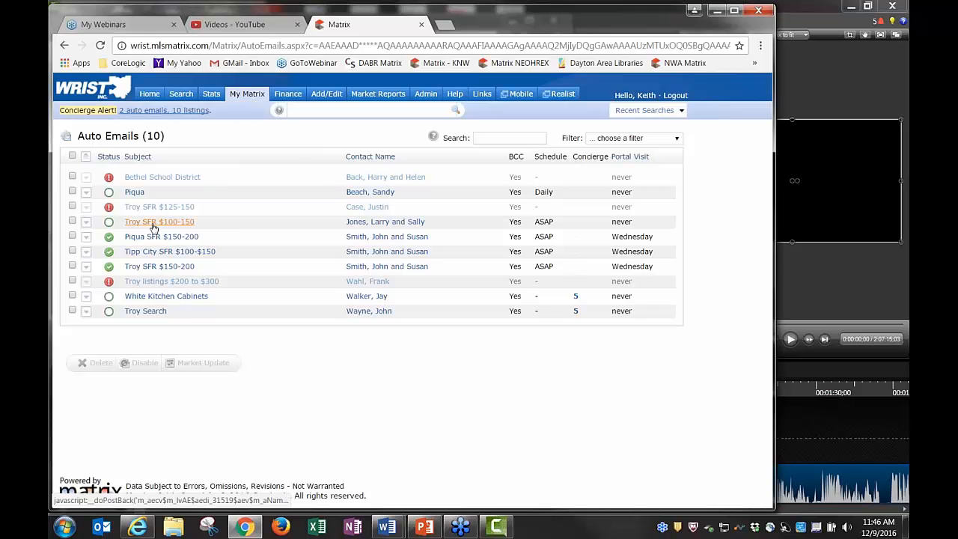
pyautogui.click(72, 221)
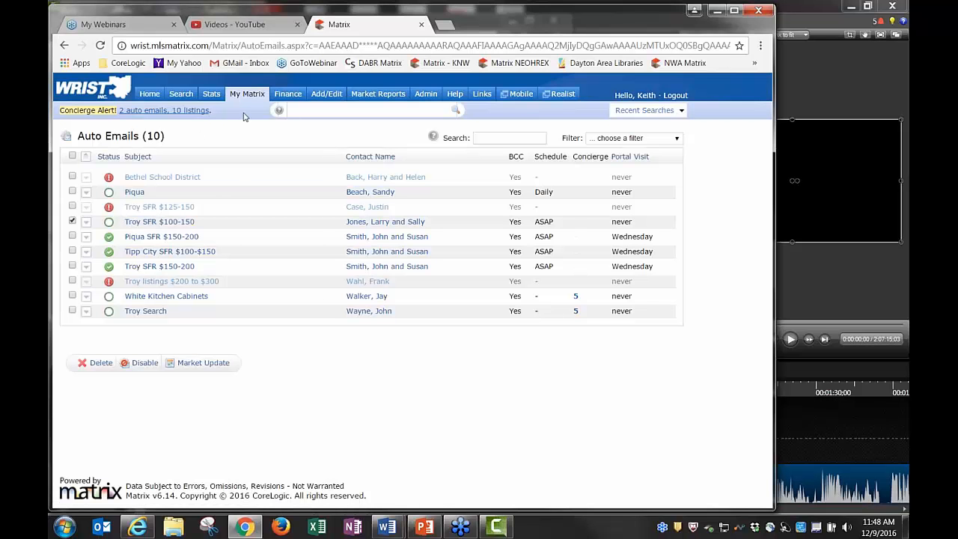
pyautogui.moveTo(247, 95)
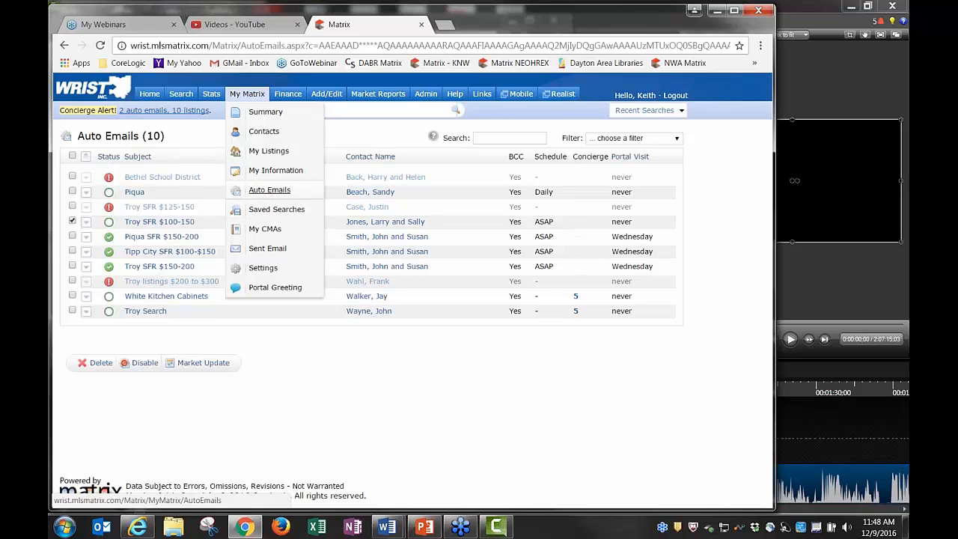
pyautogui.click(270, 189)
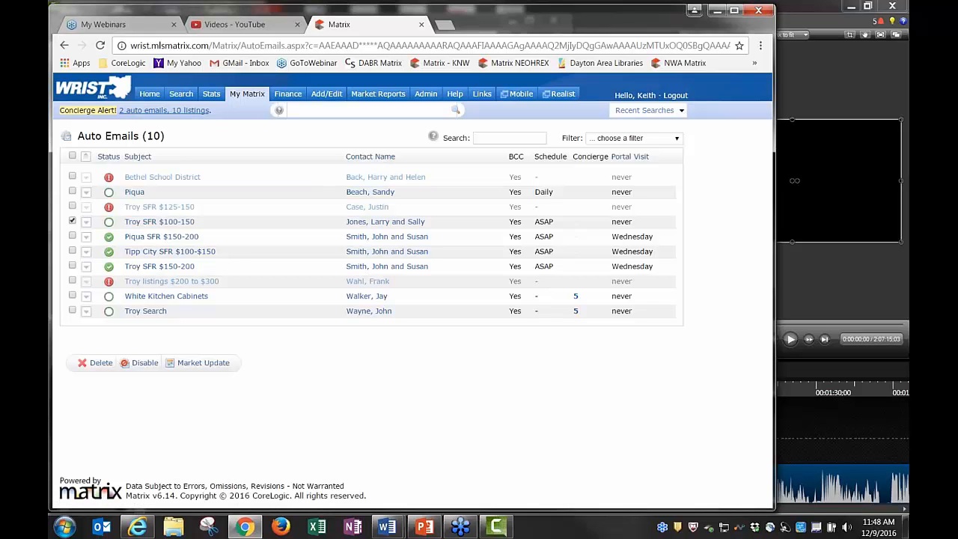
# From Troy SFR $100-150's Settings, save it as a search named 'Troy SFR $100-150'
pyautogui.click(165, 224)
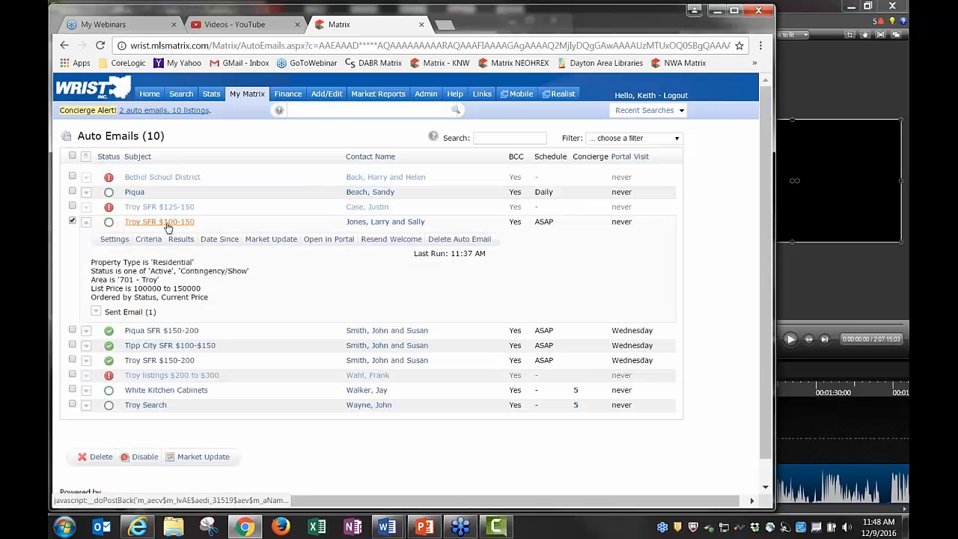
pyautogui.click(112, 241)
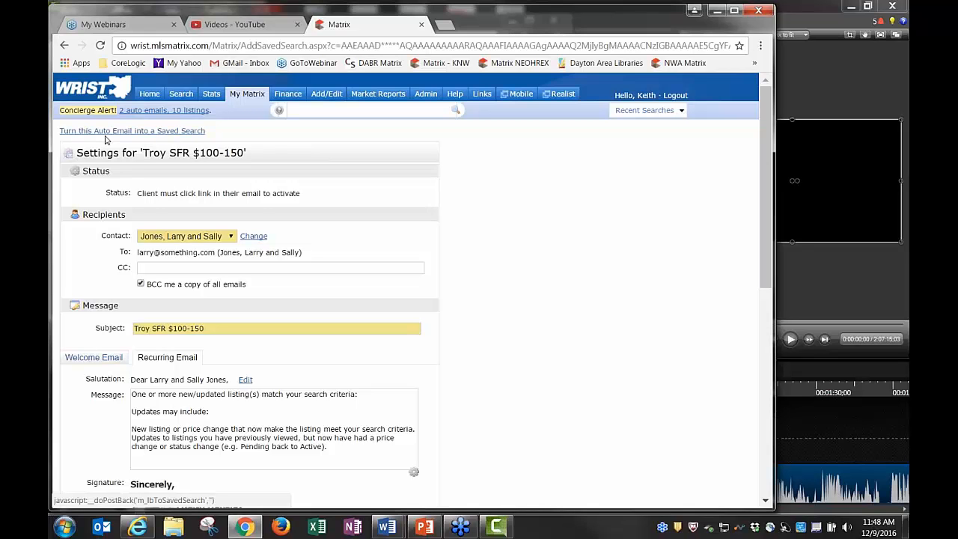
pyautogui.click(107, 133)
pyautogui.click(166, 131)
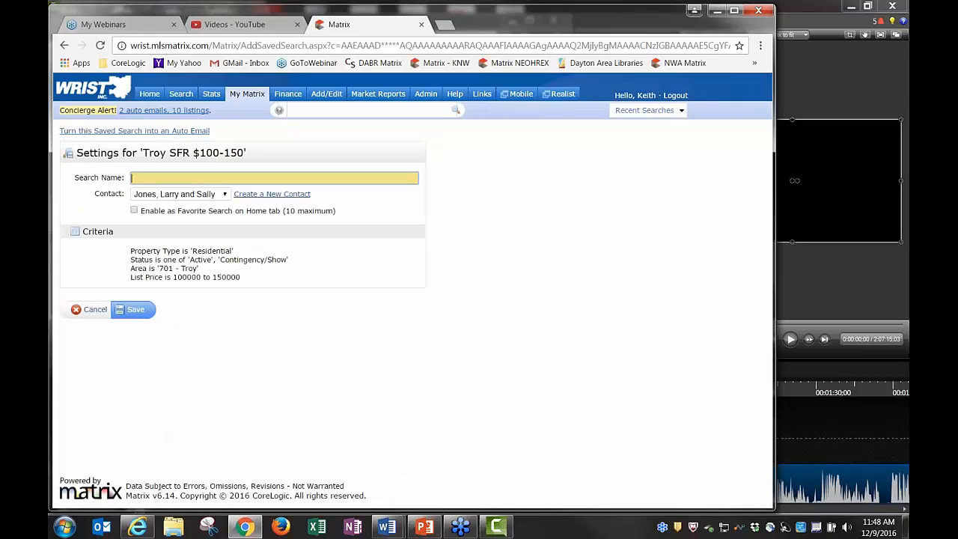
pyautogui.write('Tro')
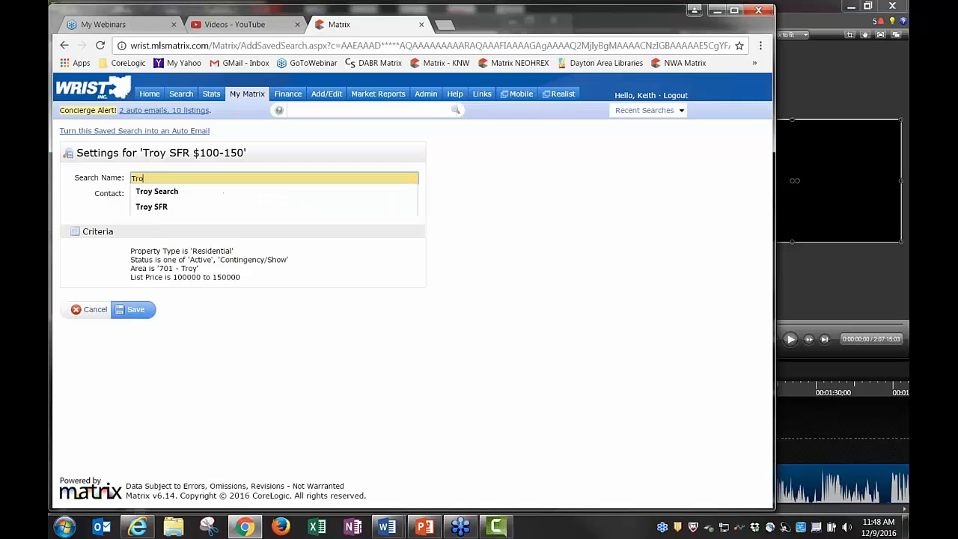
pyautogui.write('y SFR ')
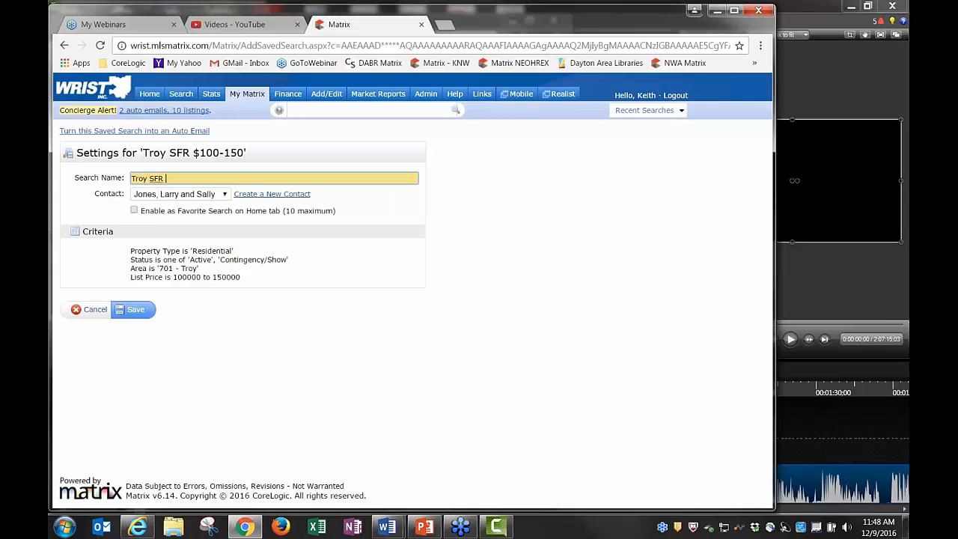
pyautogui.write('$100-150')
pyautogui.click(136, 310)
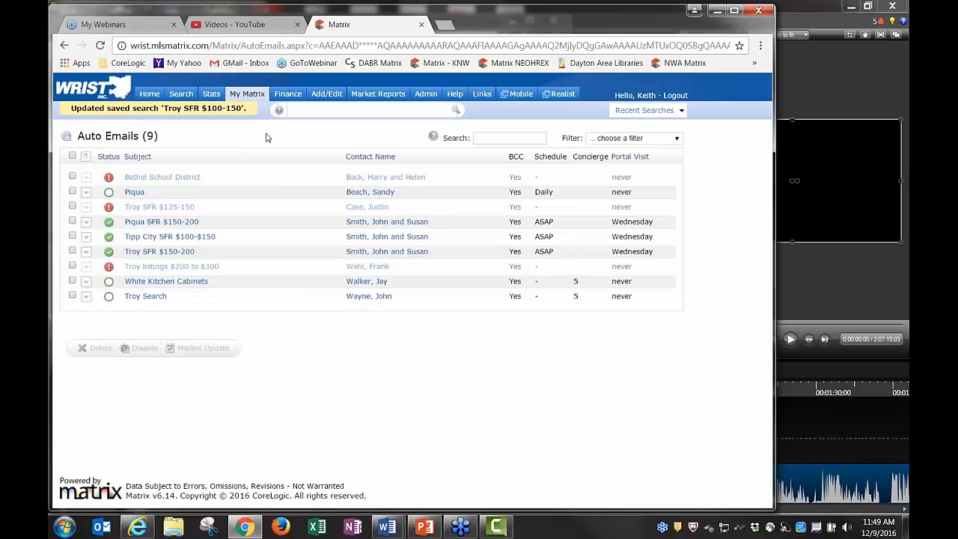
# Go to My Matrix > Saved Searches and open Troy SFR $100-150's Settings
pyautogui.moveTo(257, 96)
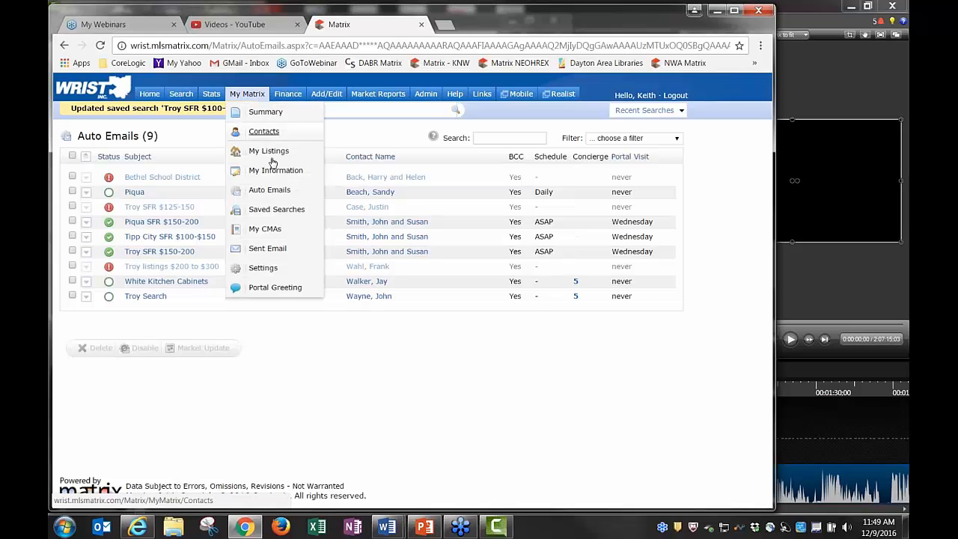
pyautogui.click(267, 213)
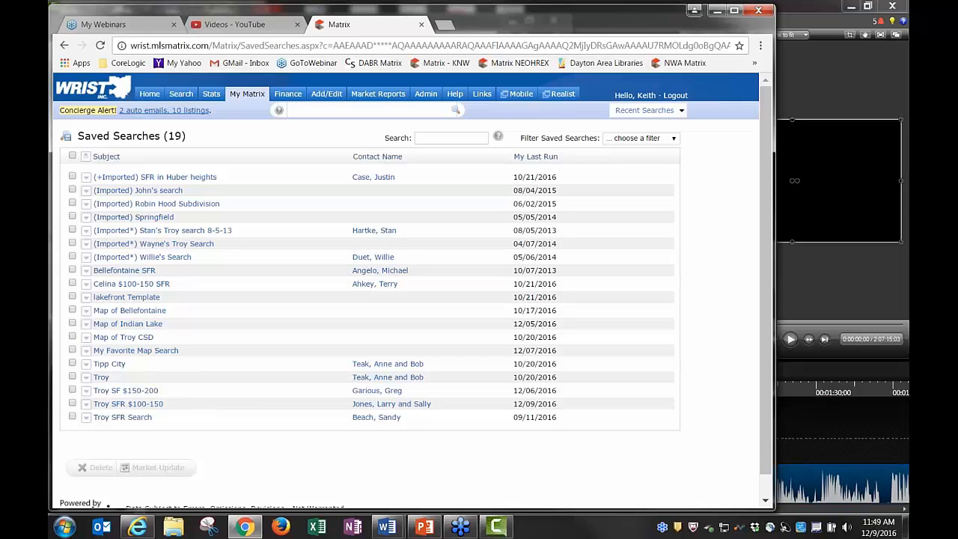
pyautogui.click(123, 404)
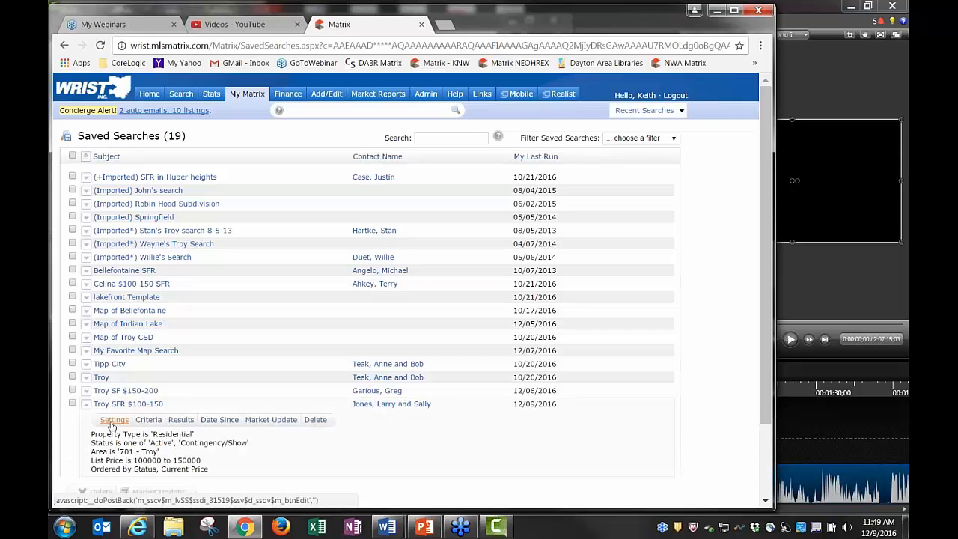
pyautogui.click(113, 422)
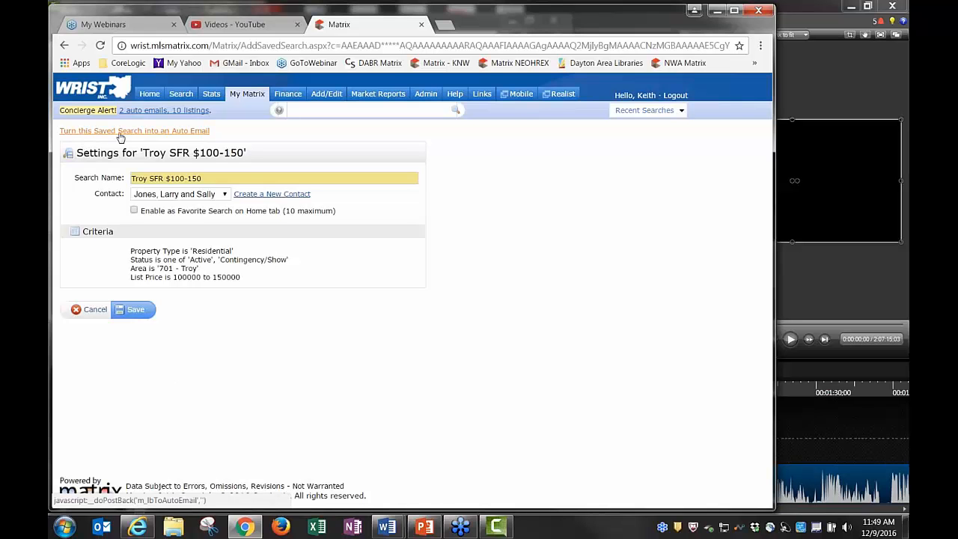
# Make the saved search a Daily auto email with subject 'Troy SFR $100-150' and save
pyautogui.click(190, 132)
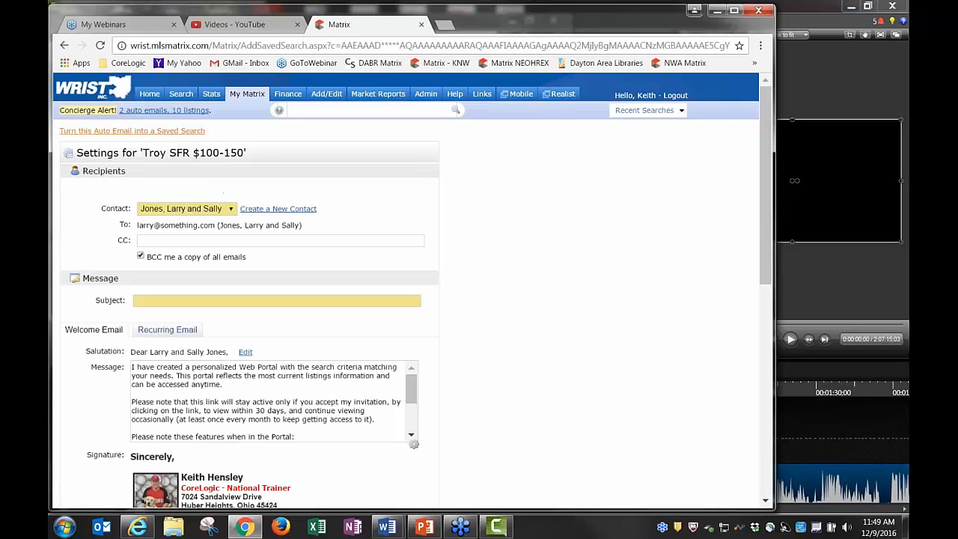
pyautogui.click(196, 301)
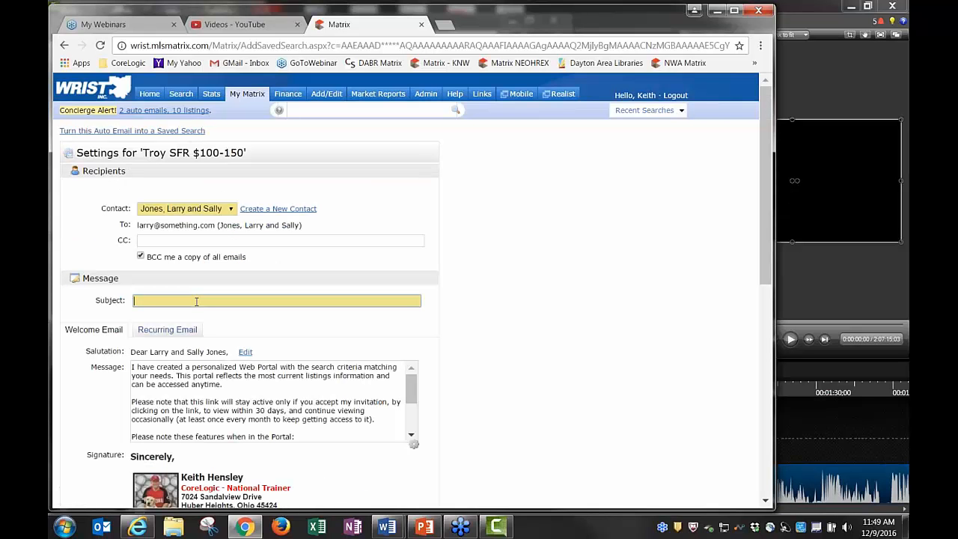
pyautogui.write('TR')
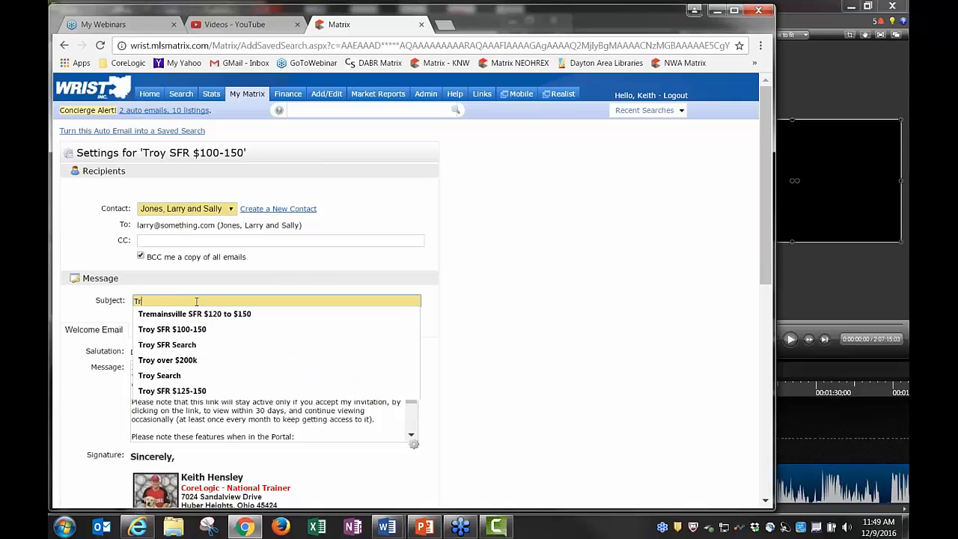
pyautogui.press('BackSpace')
pyautogui.write('roy SFR $100-150')
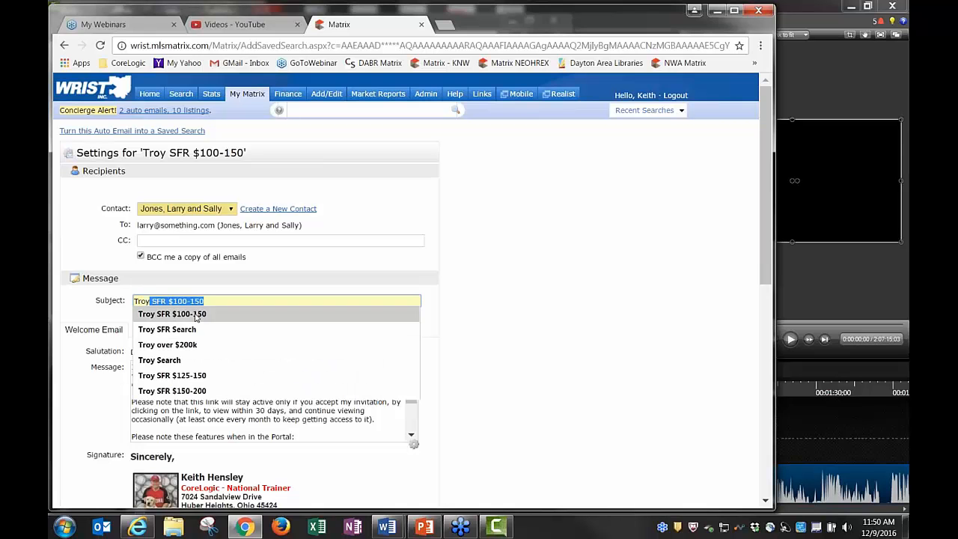
pyautogui.click(197, 315)
pyautogui.scroll(-2, 430, 339)
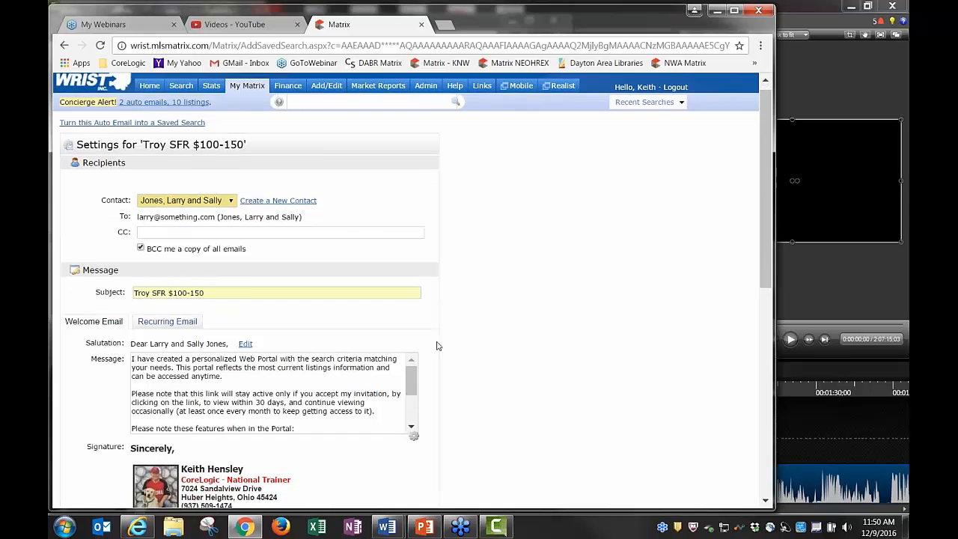
pyautogui.scroll(-5, 362, 375)
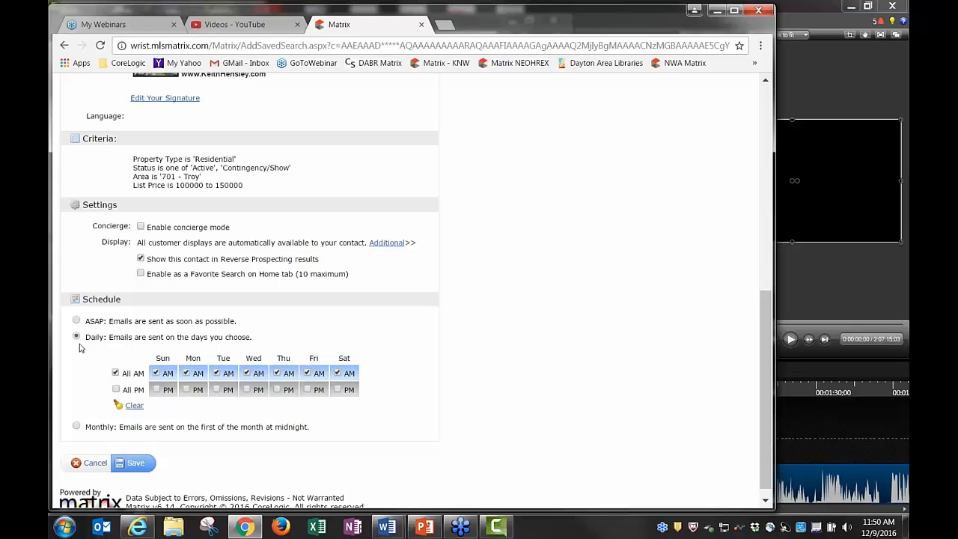
pyautogui.click(139, 466)
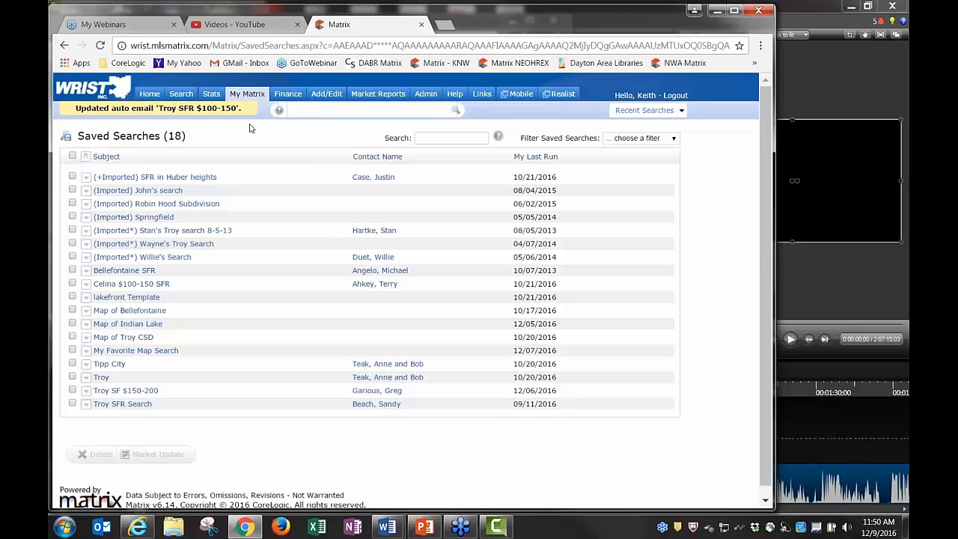
# Go to My Matrix > Auto Emails to see Troy SFR $100-150 on Daily
pyautogui.moveTo(247, 94)
pyautogui.click(268, 191)
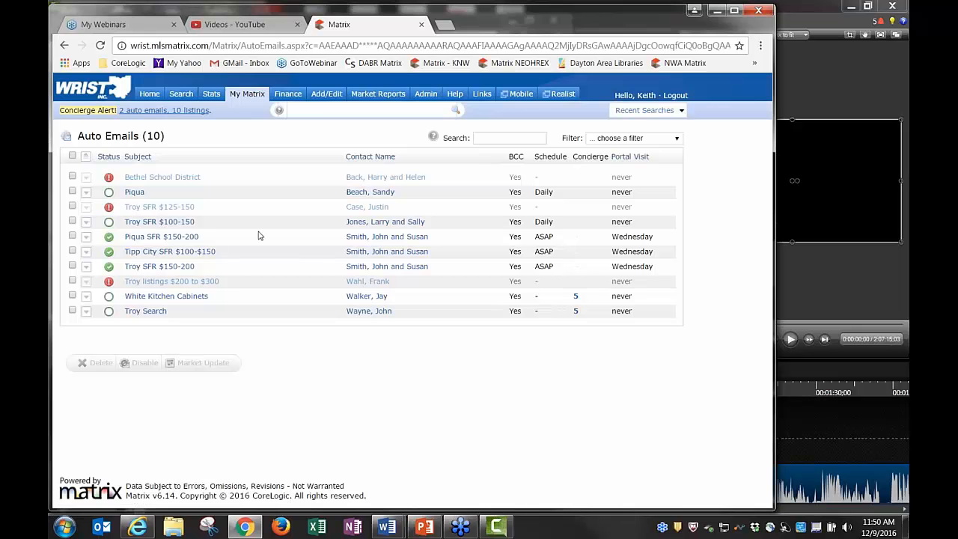
pyautogui.moveTo(250, 95)
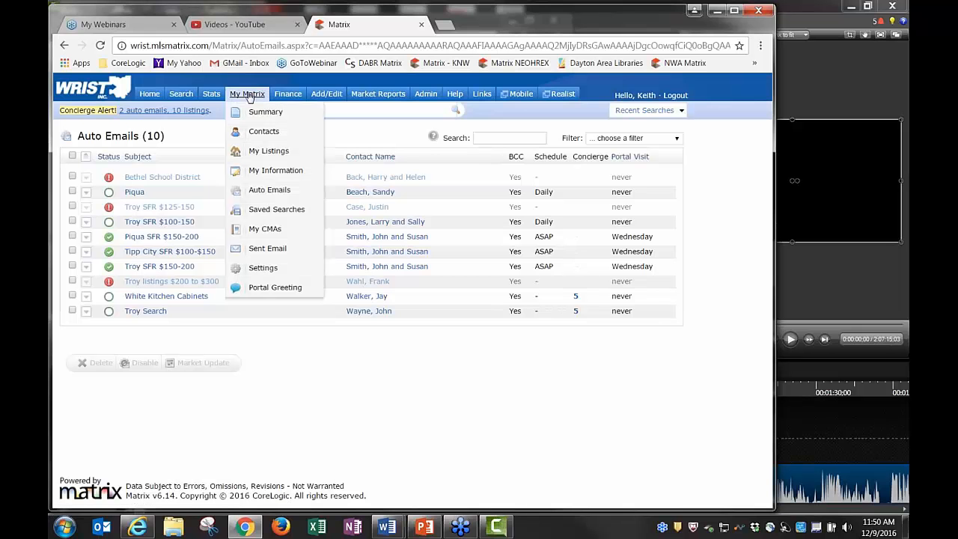
pyautogui.click(254, 132)
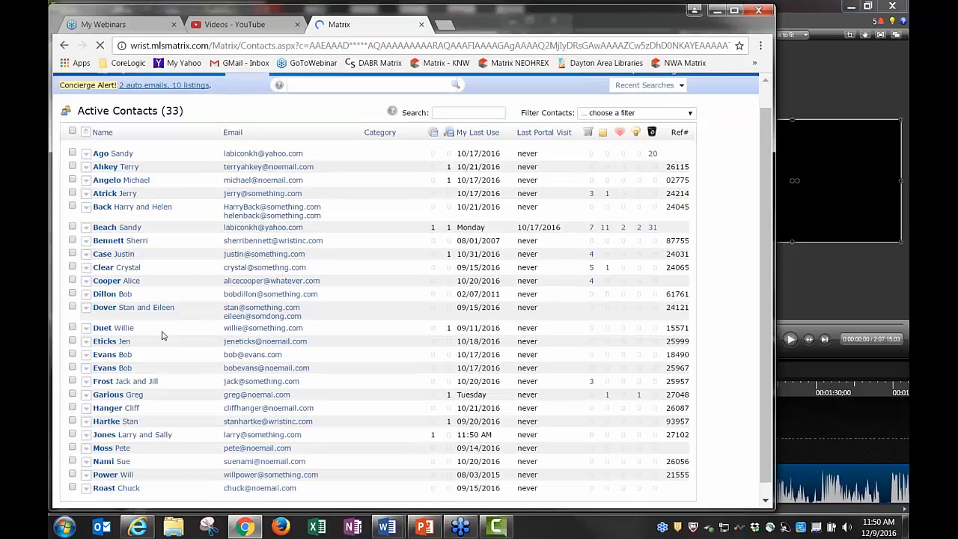
pyautogui.scroll(-3, 173, 392)
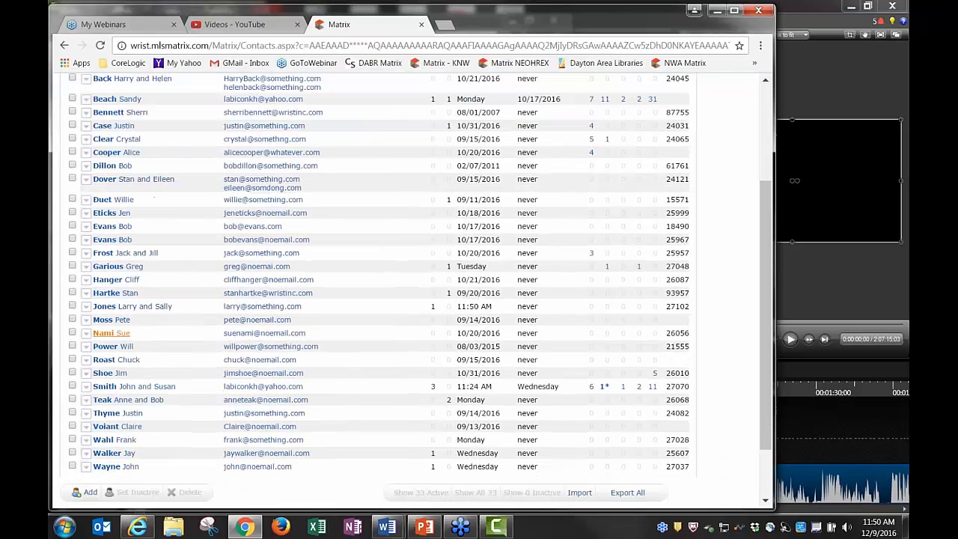
pyautogui.click(112, 307)
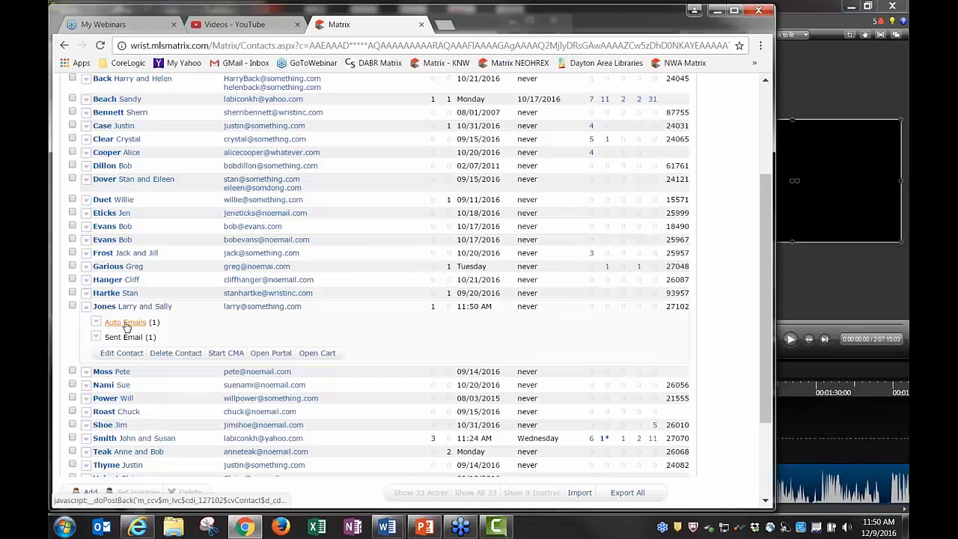
pyautogui.click(126, 327)
pyautogui.click(132, 322)
pyautogui.click(129, 338)
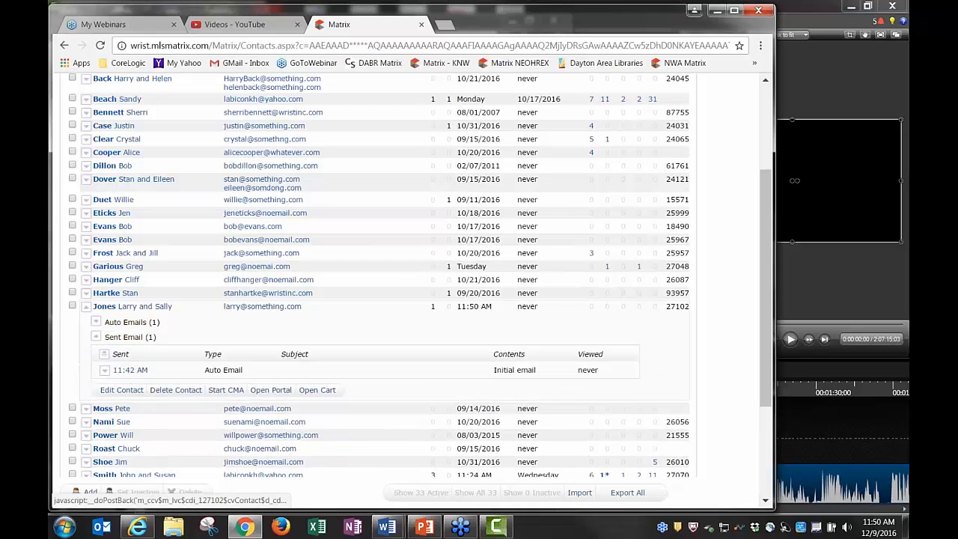
pyautogui.click(132, 337)
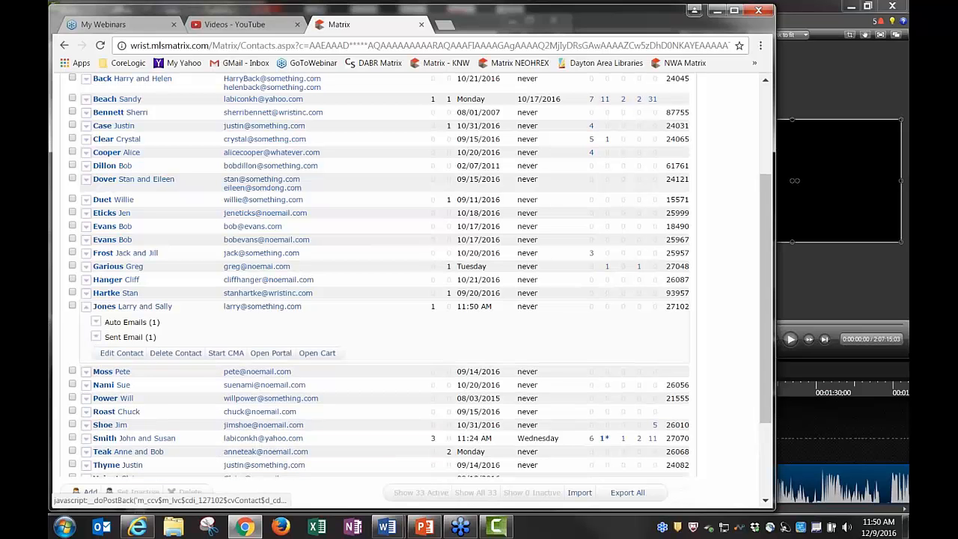
pyautogui.click(143, 308)
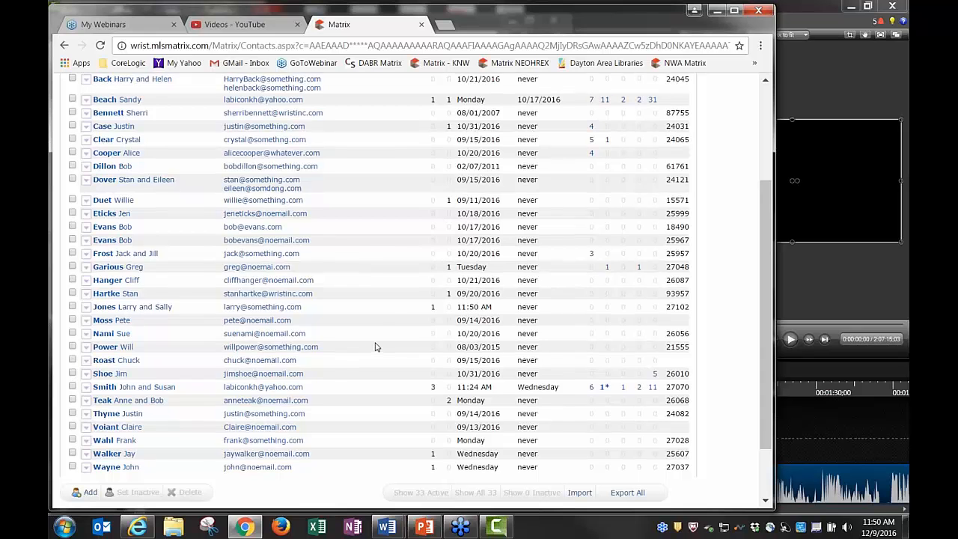
pyautogui.scroll(3, 319, 259)
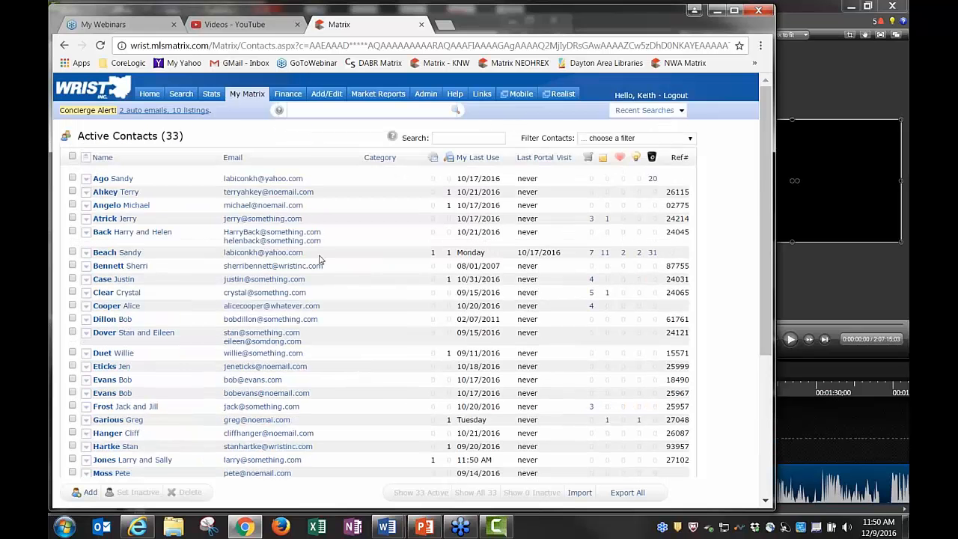
# On Home, drag the Search widget into the left column, then open Hot Sheets Customize
pyautogui.click(150, 95)
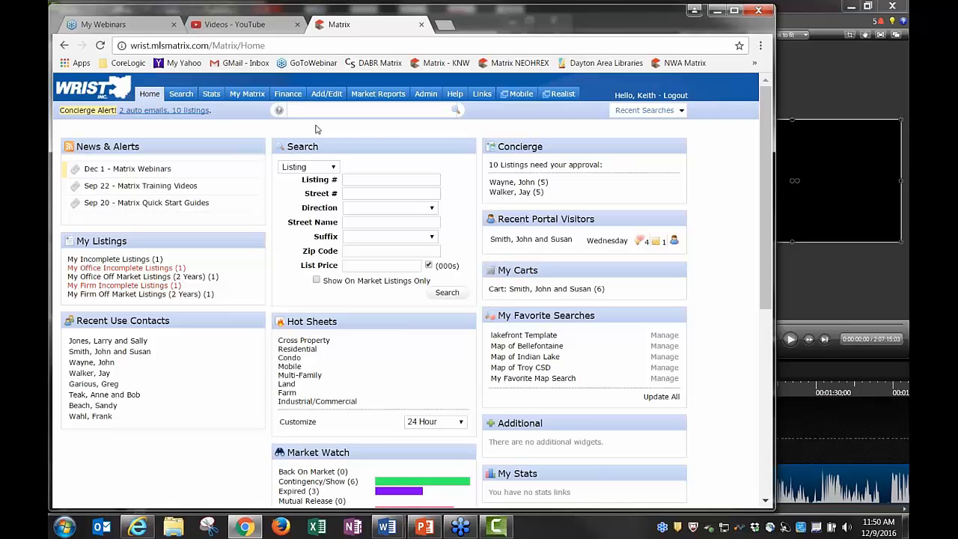
pyautogui.moveTo(328, 145); pyautogui.dragTo(135, 238)
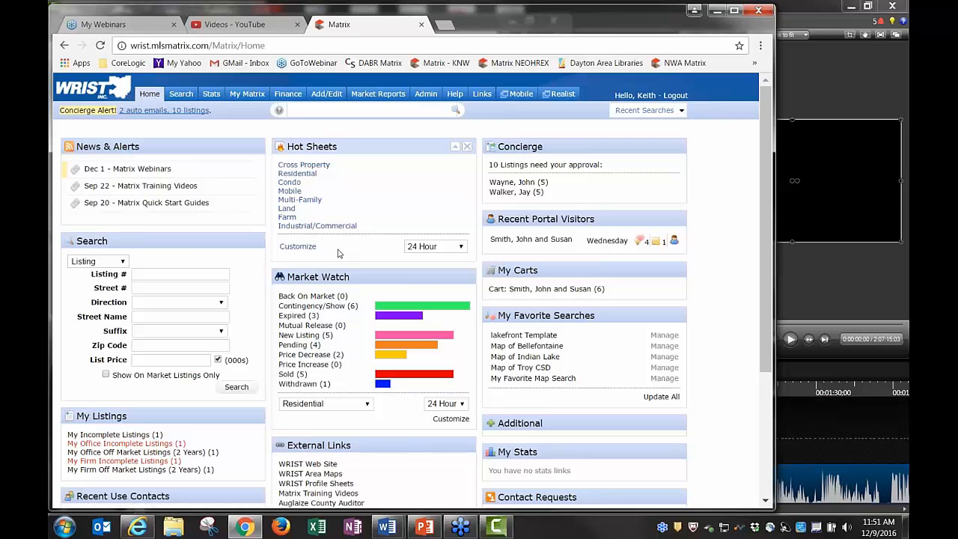
pyautogui.click(298, 247)
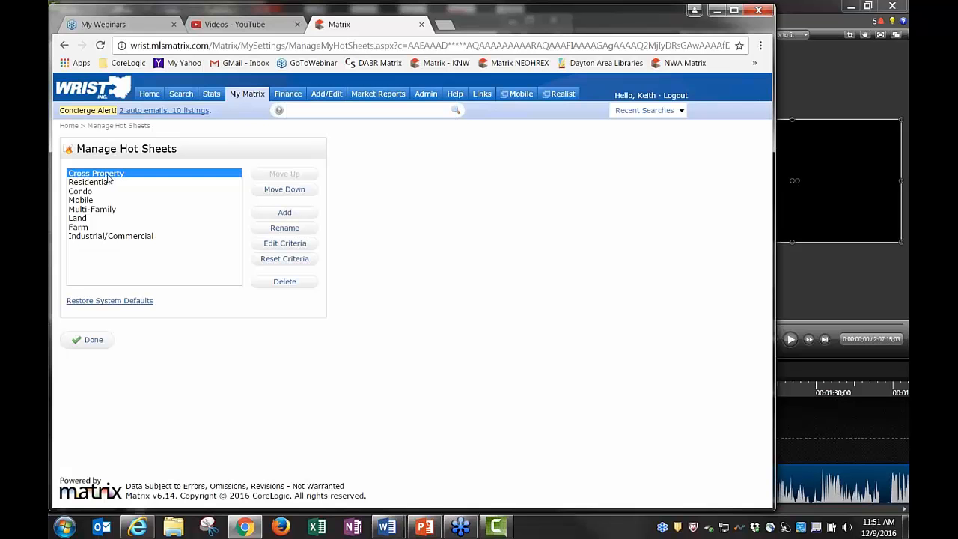
# Limit the Residential hot sheet's criteria to New Listing in Miami County and save
pyautogui.click(99, 186)
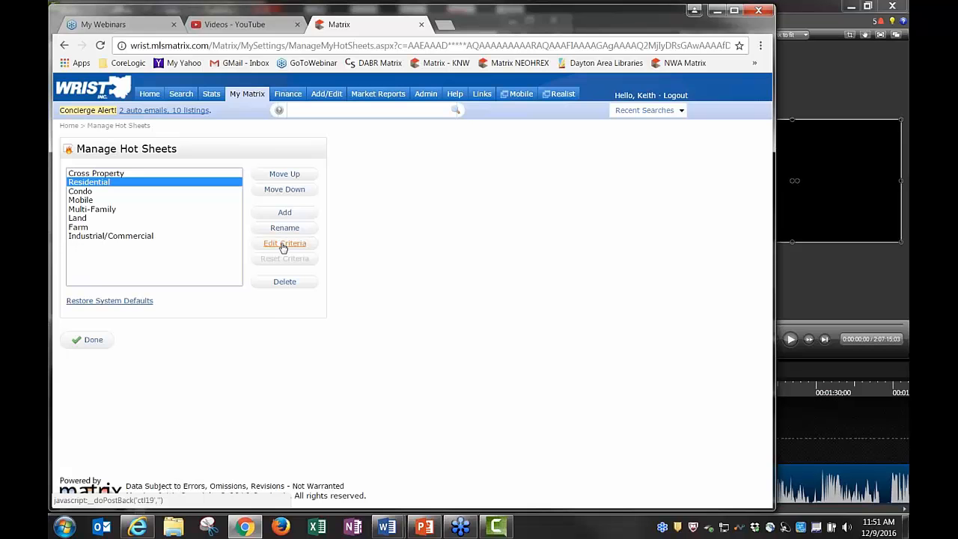
pyautogui.click(283, 246)
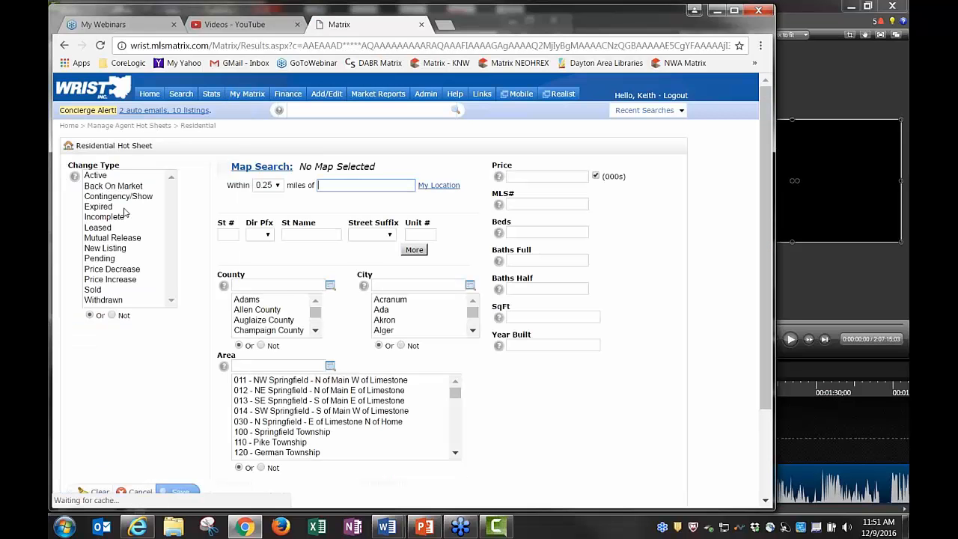
pyautogui.click(106, 248)
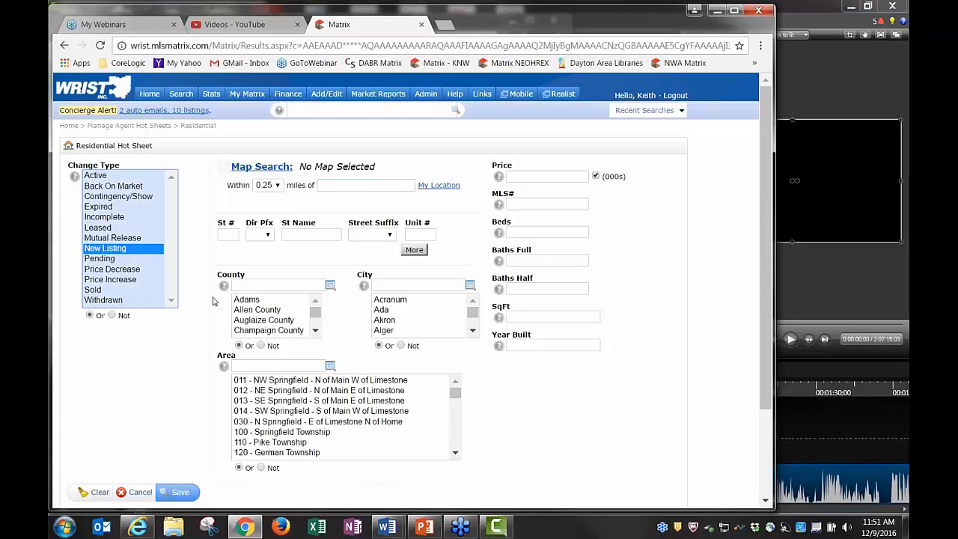
pyautogui.click(315, 331)
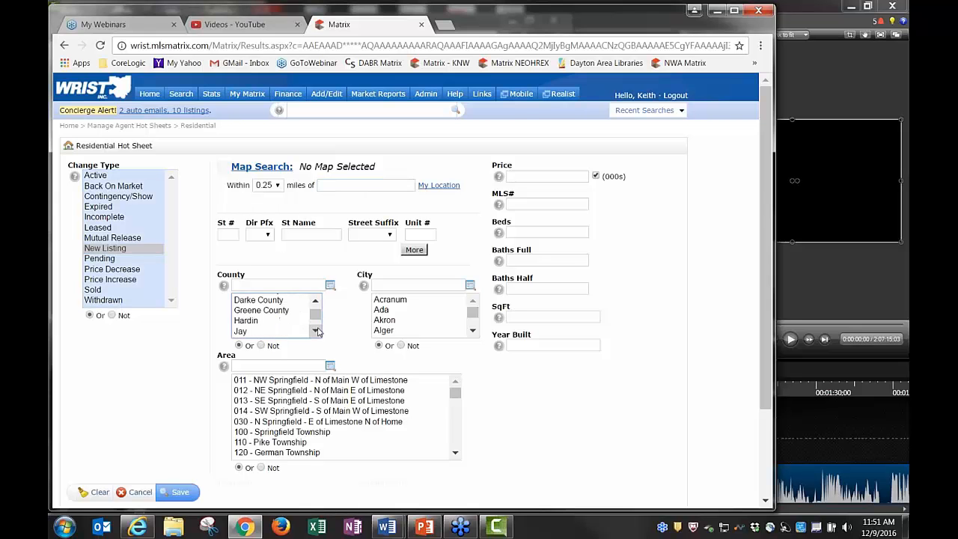
pyautogui.click(317, 331)
pyautogui.click(317, 331)
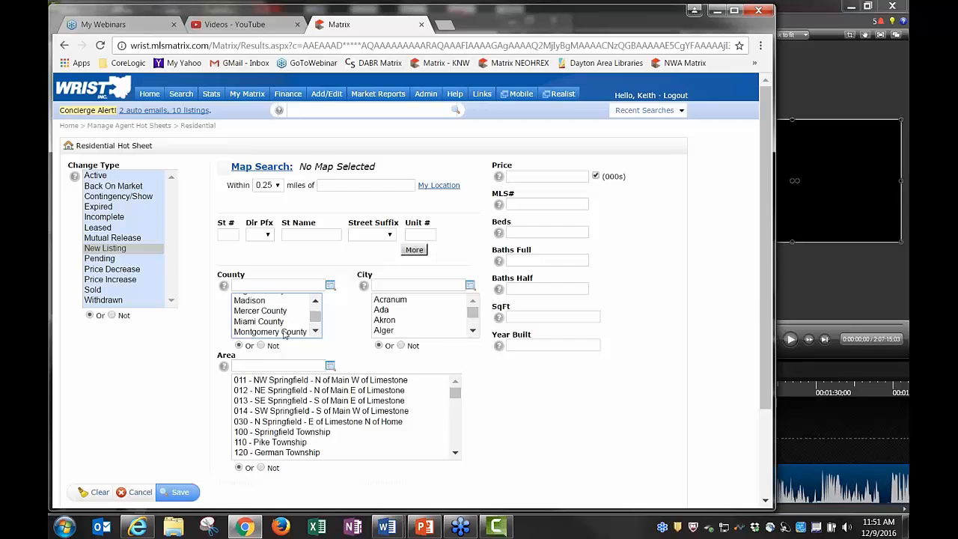
pyautogui.click(278, 321)
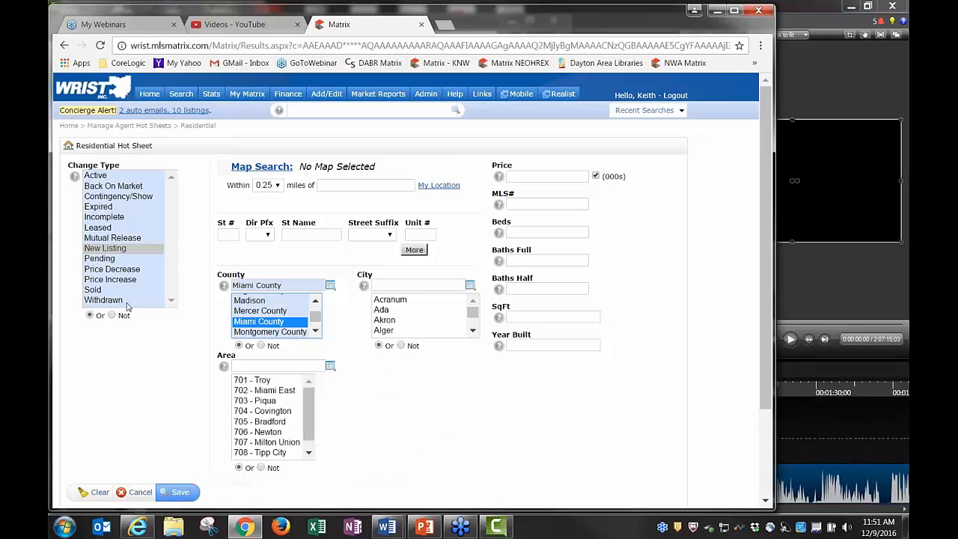
pyautogui.click(176, 495)
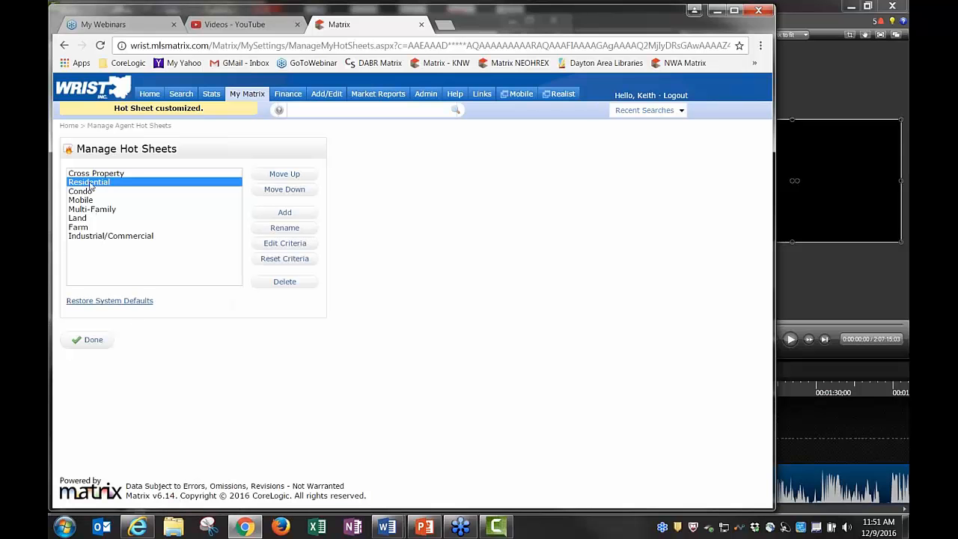
# Rename the hot sheet to 'Res - New Listings Miami Co.'
pyautogui.click(285, 229)
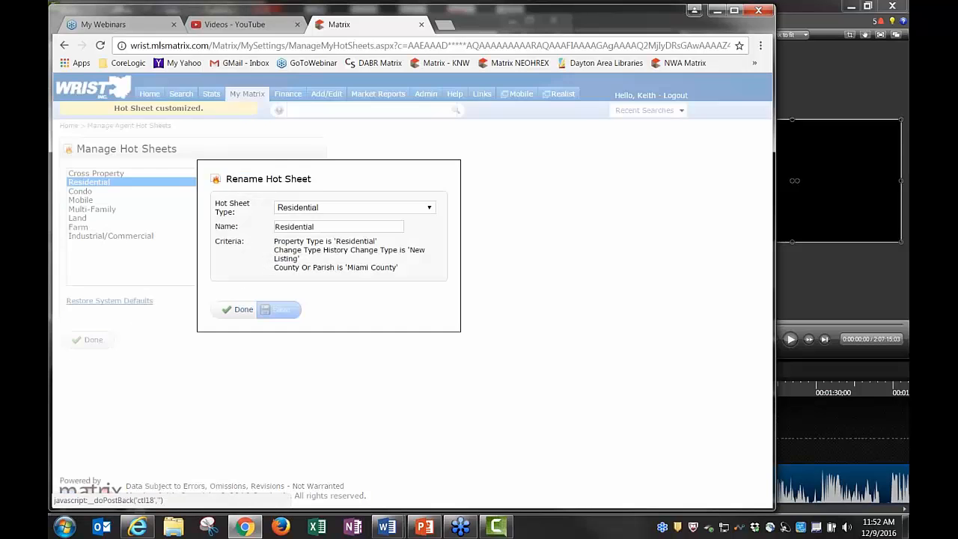
pyautogui.click(316, 227)
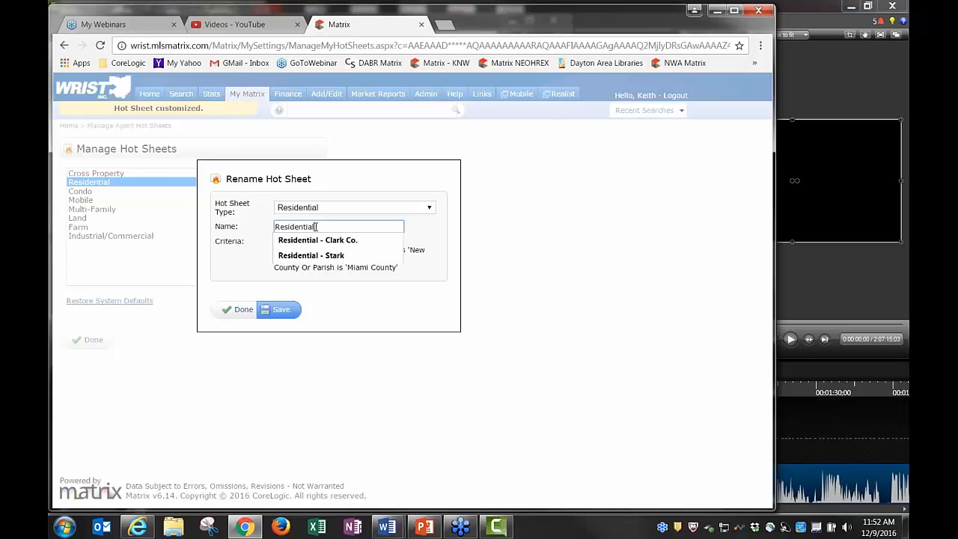
pyautogui.press('BackSpace')
pyautogui.press('BackSpace')
pyautogui.press('BackSpace')
pyautogui.press('BackSpace')
pyautogui.press('BackSpace')
pyautogui.press('BackSpace')
pyautogui.press('BackSpace')
pyautogui.press('BackSpace')
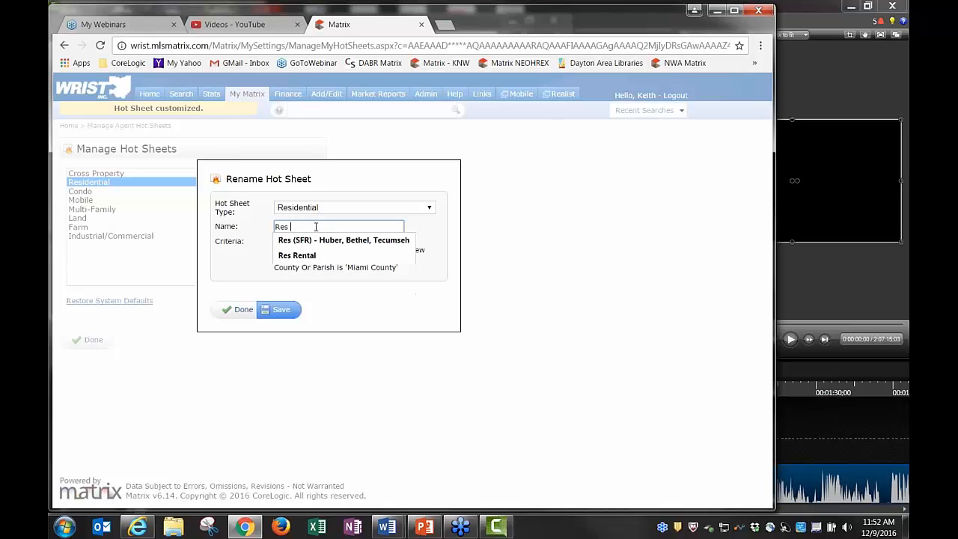
pyautogui.write('- N')
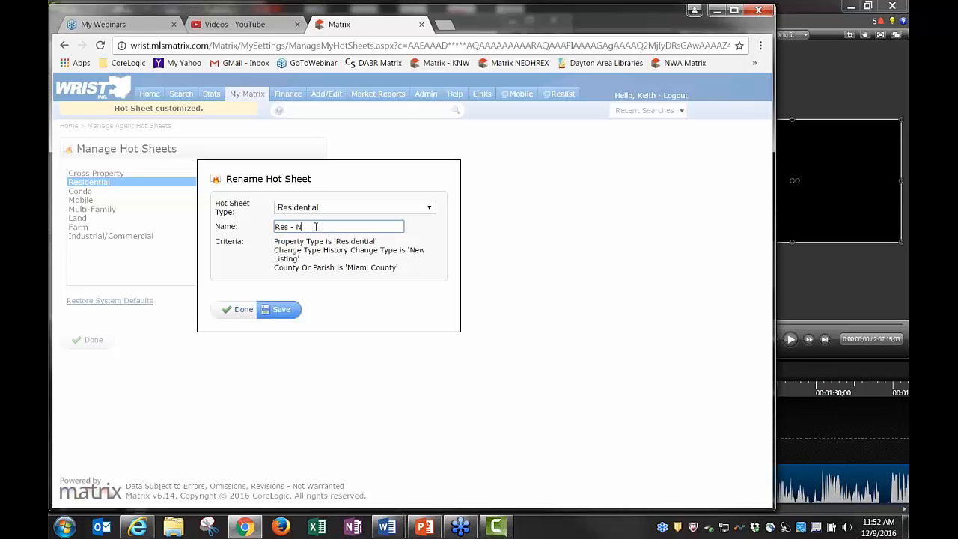
pyautogui.write('ew Listings Miami')
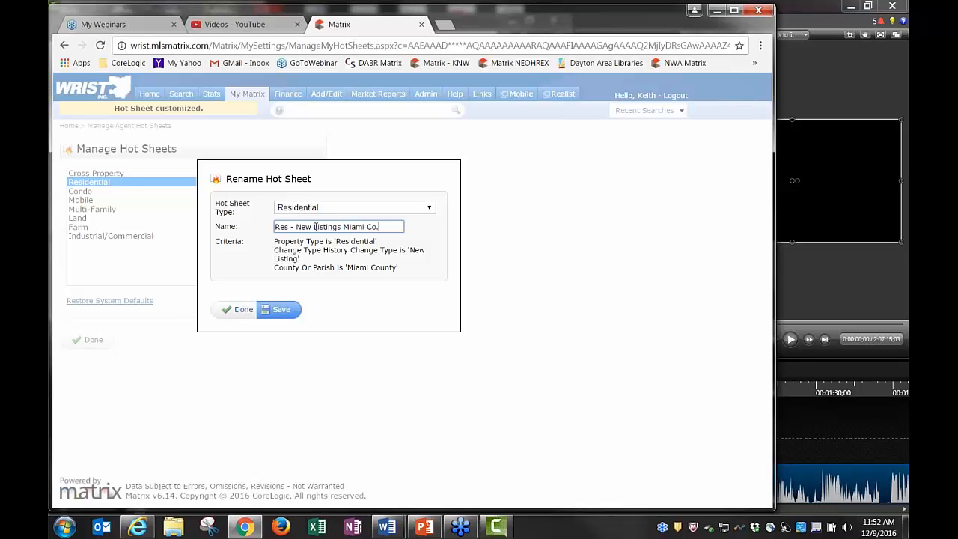
pyautogui.write(' Co.')
pyautogui.click(281, 310)
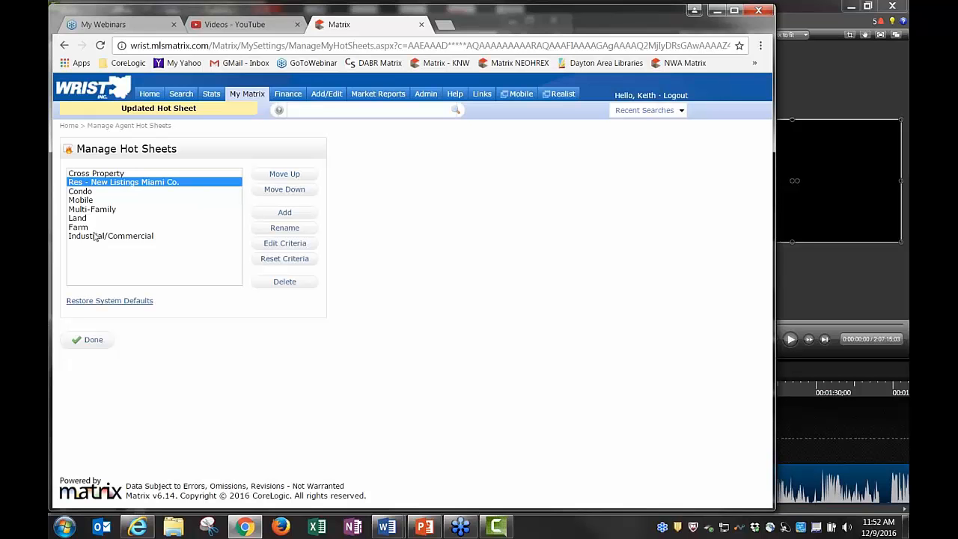
# Add another hot sheet of type Residential
pyautogui.click(285, 215)
pyautogui.click(326, 205)
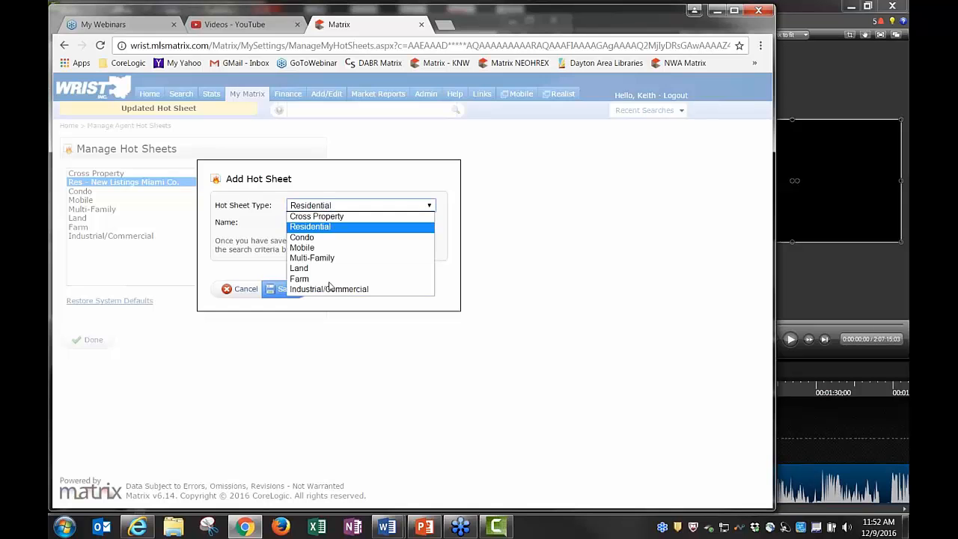
pyautogui.click(333, 227)
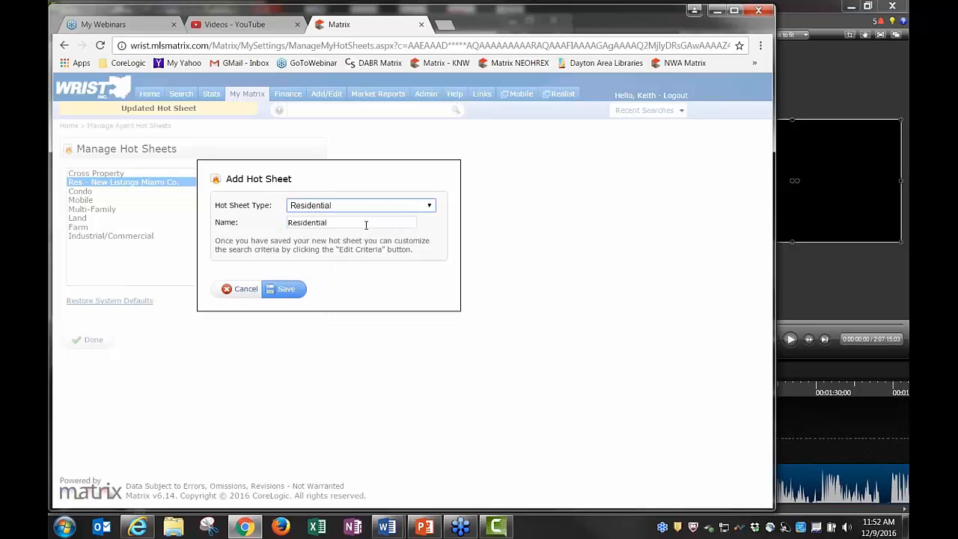
pyautogui.click(287, 291)
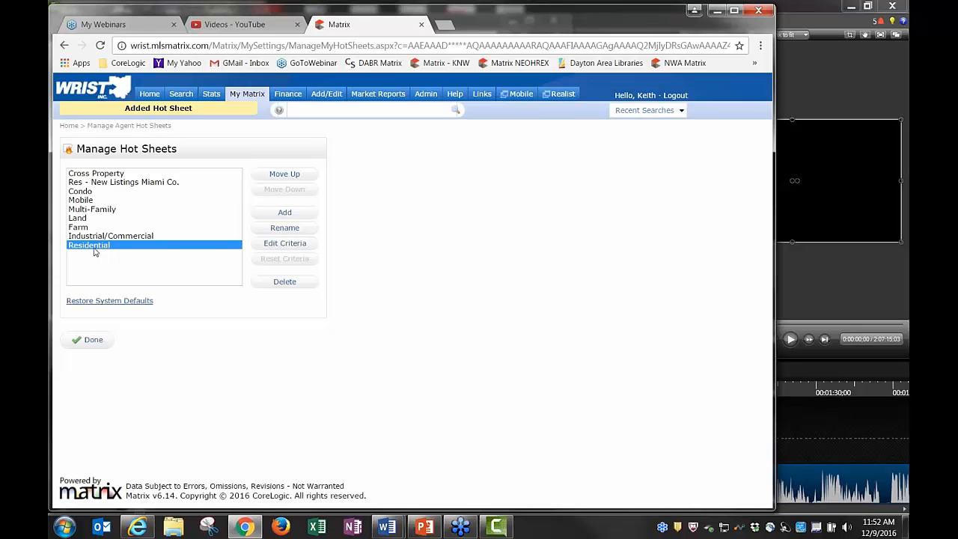
# Limit the new Residential sheet's criteria to New Listing in Clark County
pyautogui.click(281, 247)
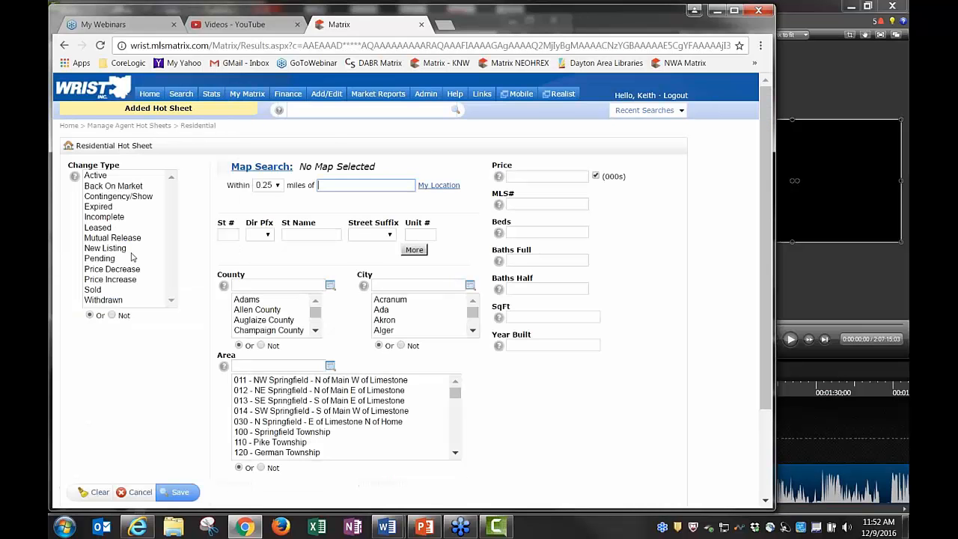
pyautogui.click(108, 249)
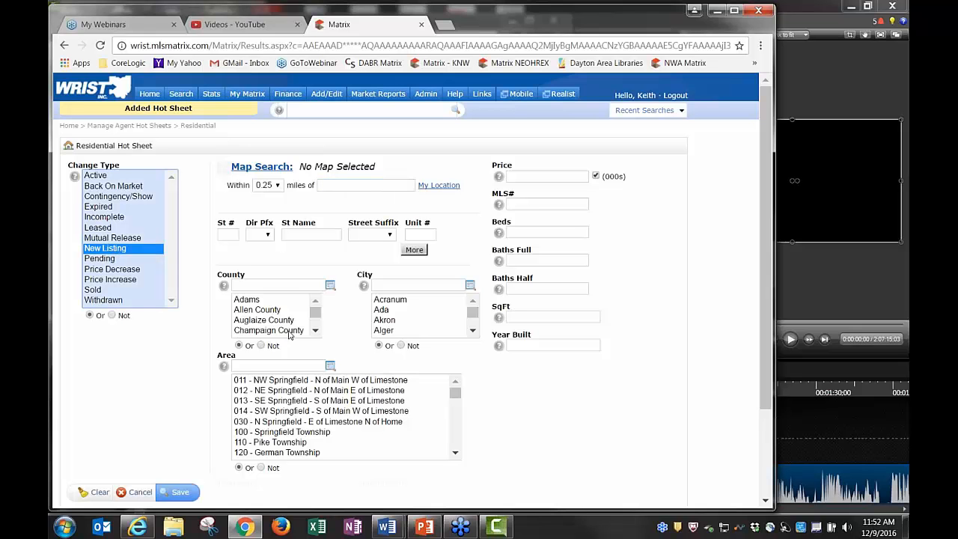
pyautogui.click(314, 331)
pyautogui.click(257, 315)
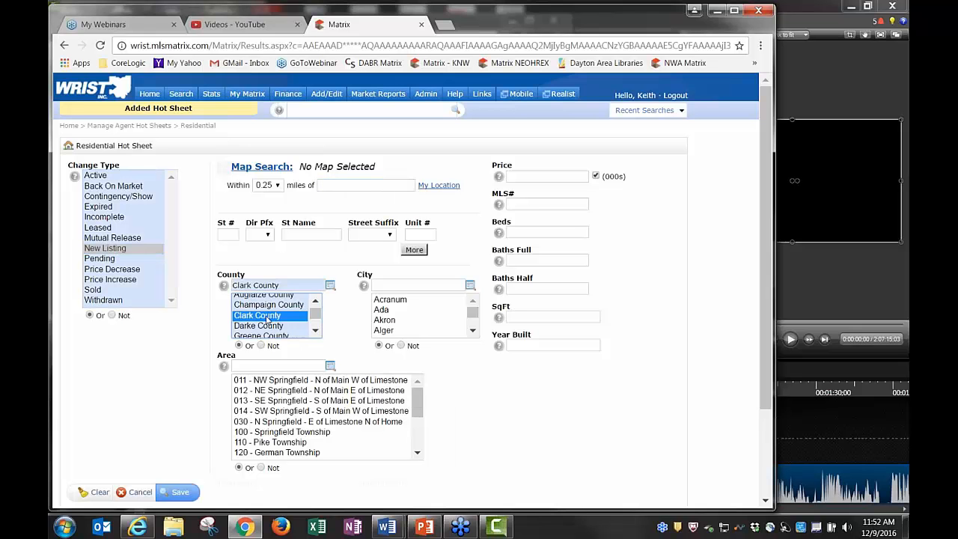
pyautogui.click(177, 492)
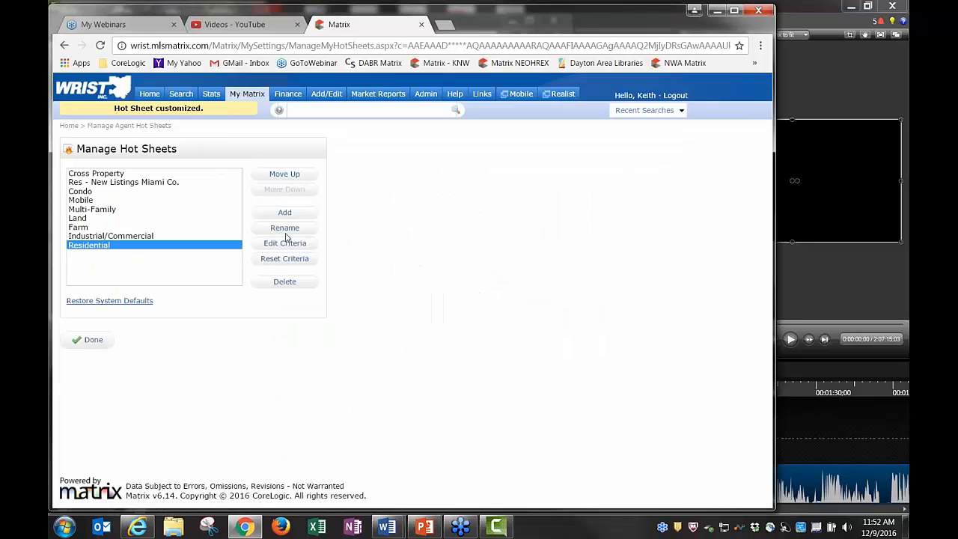
# Rename the new sheet to 'Res - New Listings Clark Co.'
pyautogui.click(284, 231)
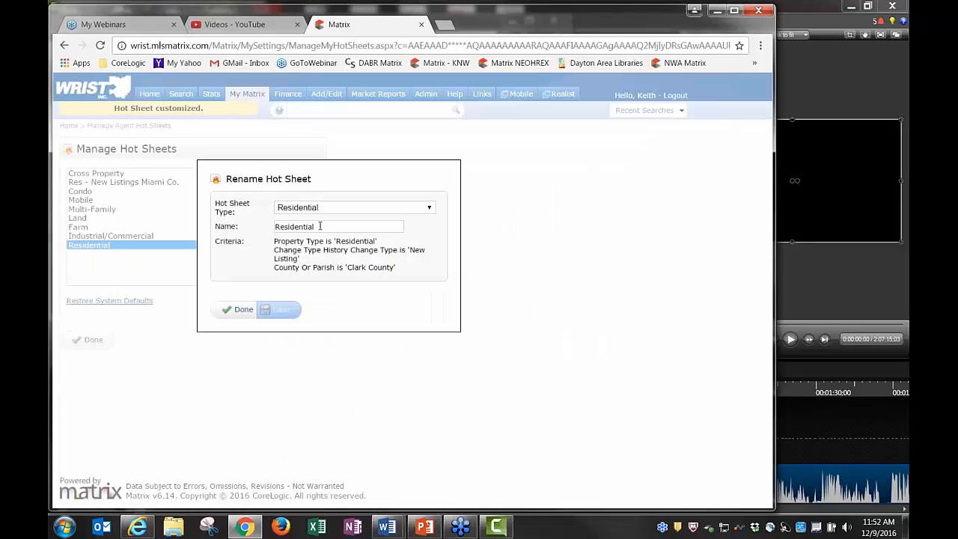
pyautogui.click(320, 226)
pyautogui.press('BackSpace')
pyautogui.press('BackSpace')
pyautogui.press('BackSpace')
pyautogui.press('BackSpace')
pyautogui.press('BackSpace')
pyautogui.press('BackSpace')
pyautogui.press('BackSpace')
pyautogui.press('BackSpace')
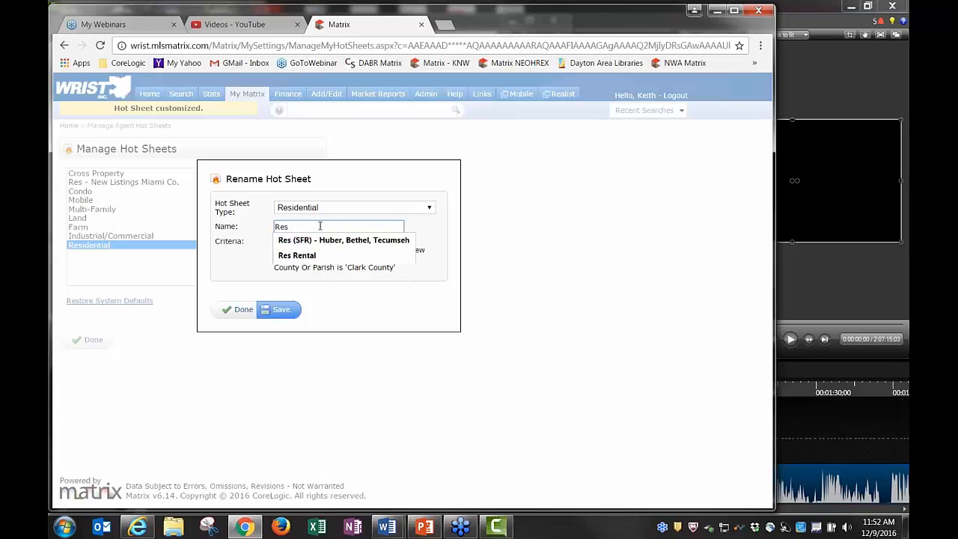
pyautogui.write('- New Li')
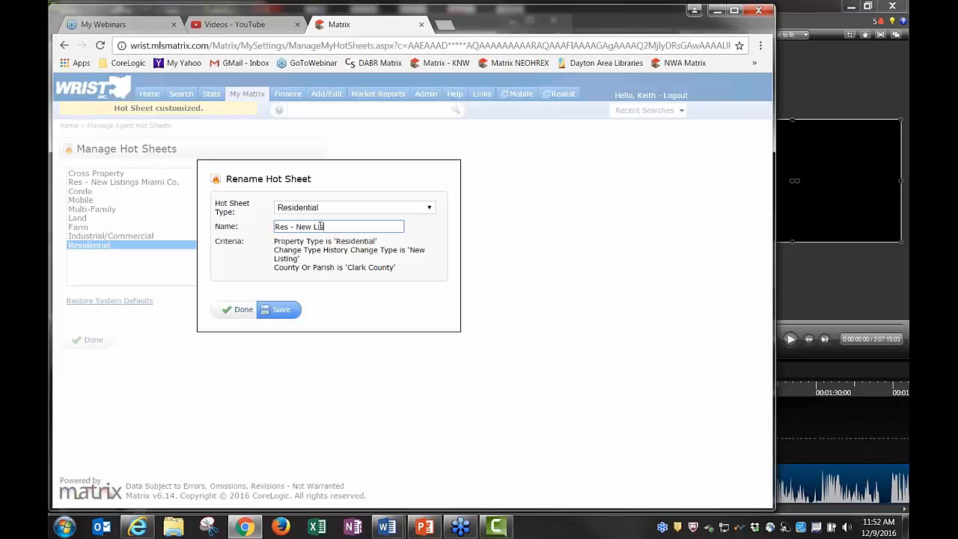
pyautogui.write('stings Clark Co.')
pyautogui.click(281, 310)
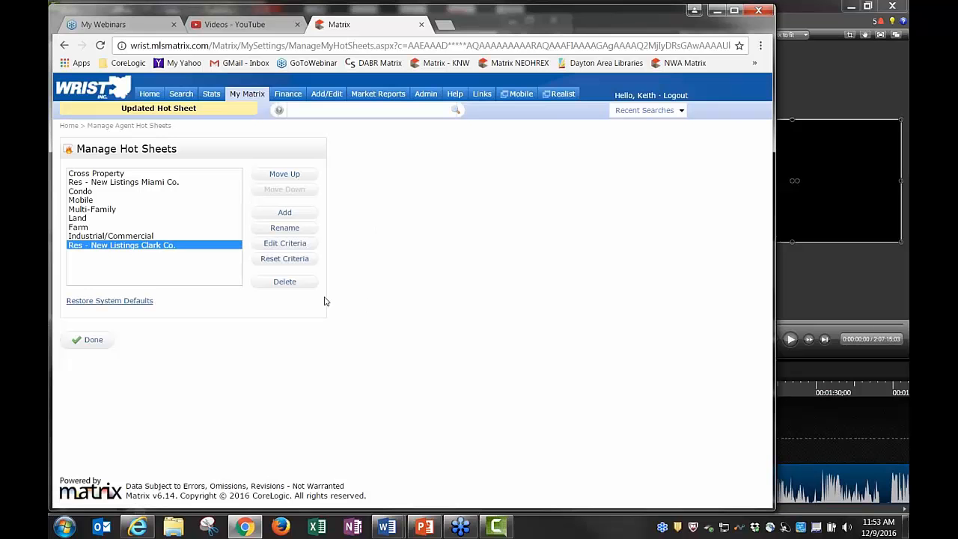
# Move the Res - New Listings Clark Co. hot sheet up to second place
pyautogui.click(284, 174)
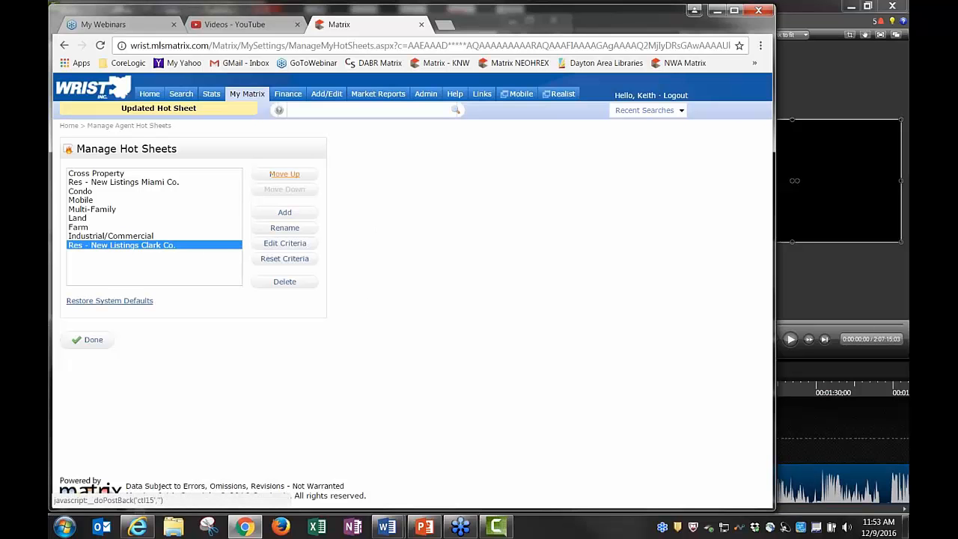
pyautogui.click(284, 174)
pyautogui.click(285, 174)
pyautogui.click(284, 174)
pyautogui.click(284, 174)
pyautogui.click(285, 173)
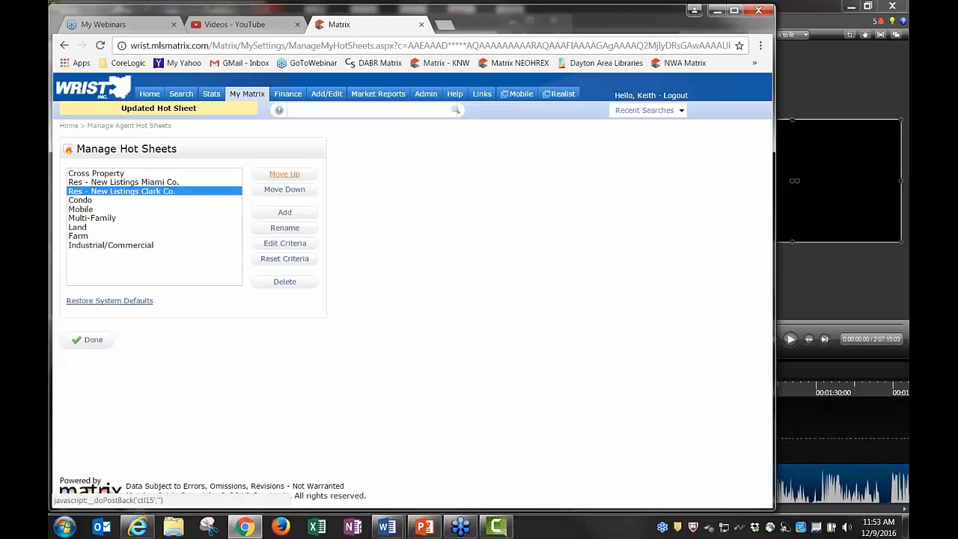
# Delete the Cross Property and Industrial/Commercial hot sheets
pyautogui.click(105, 175)
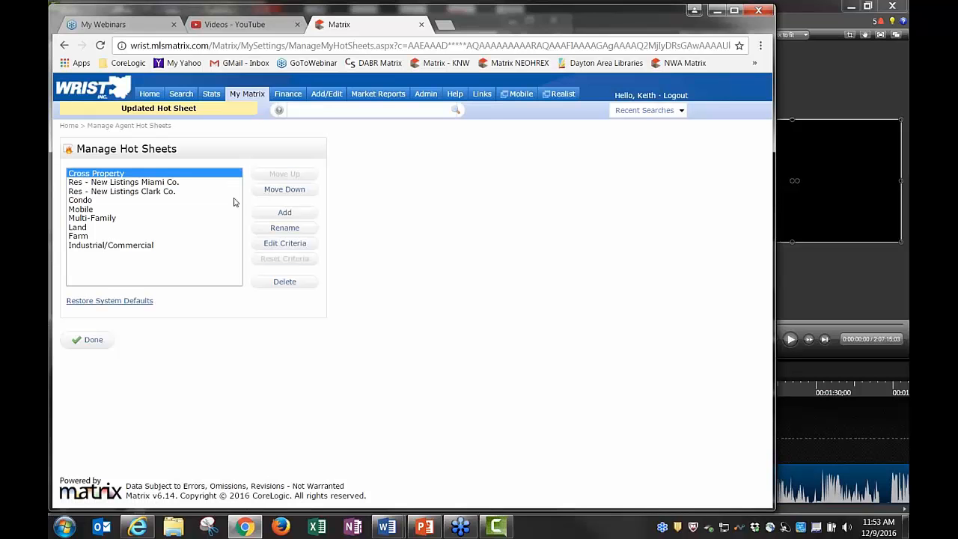
pyautogui.click(284, 282)
pyautogui.click(462, 117)
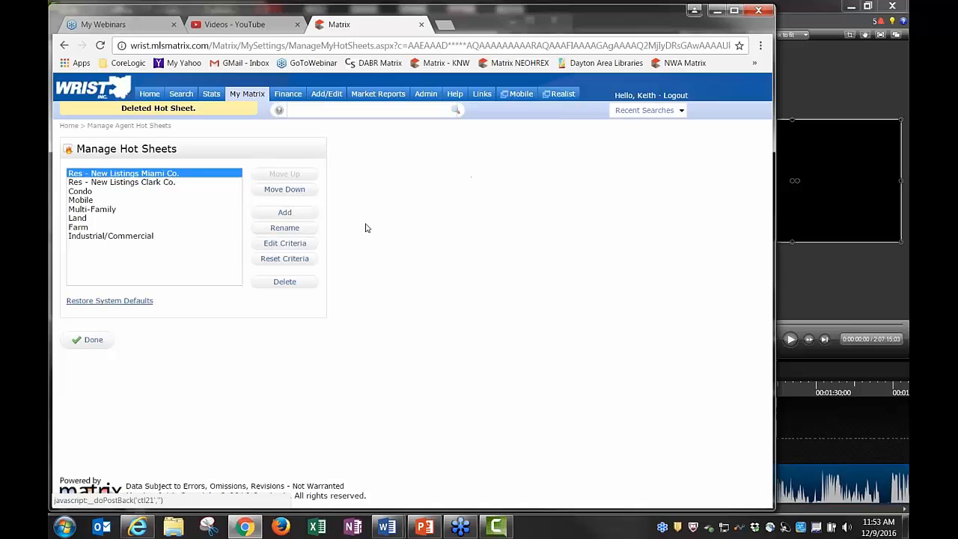
pyautogui.click(112, 238)
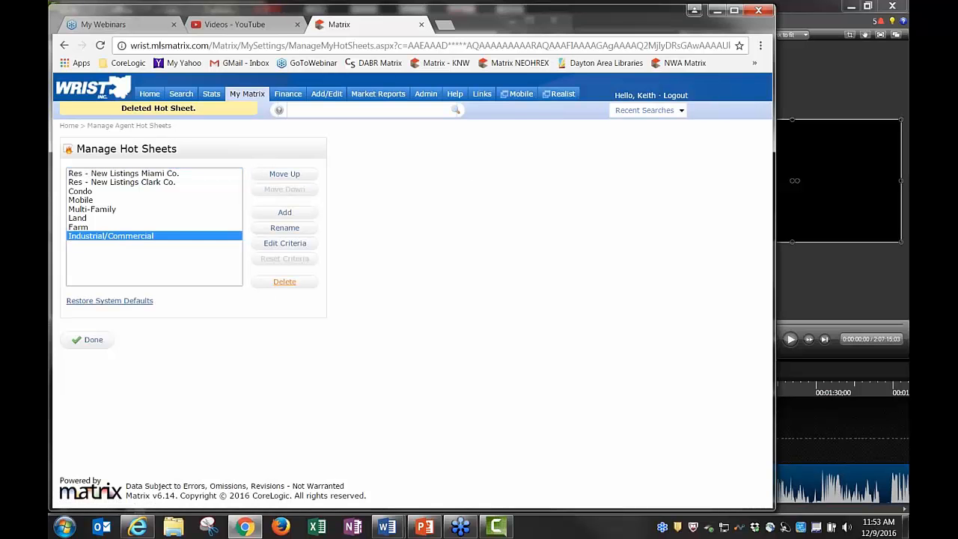
pyautogui.click(285, 281)
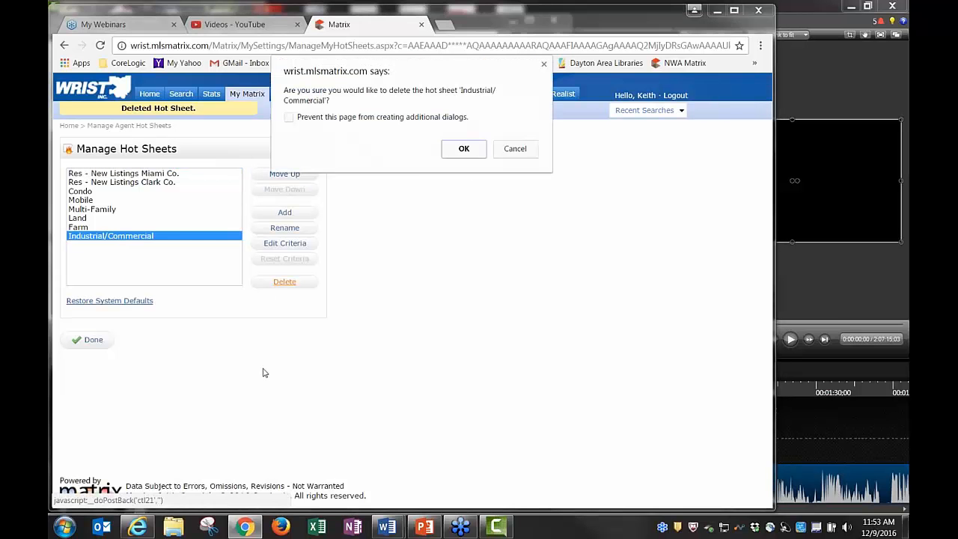
pyautogui.click(464, 149)
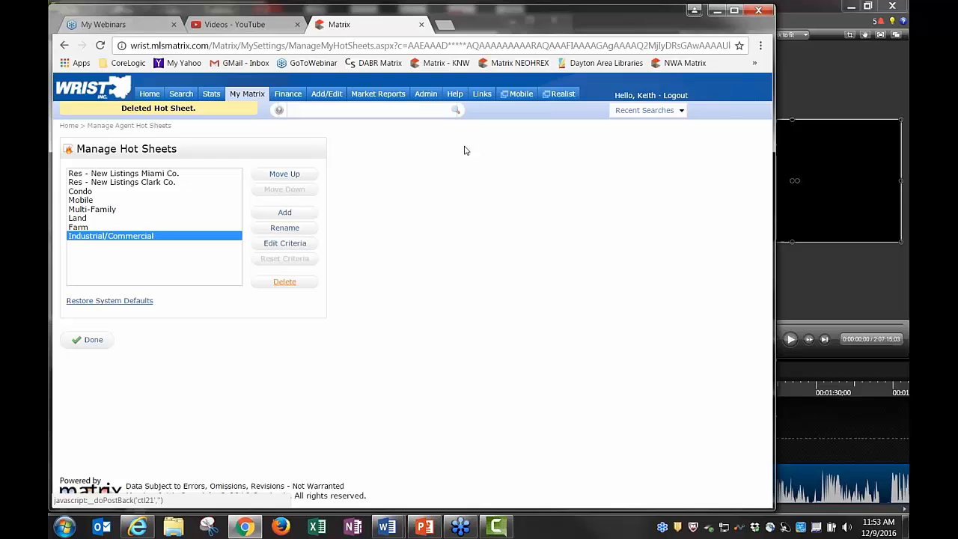
# Delete the Farm, Land and Multi-Family hot sheets, then start a new hot sheet
pyautogui.click(286, 283)
pyautogui.press('Return')
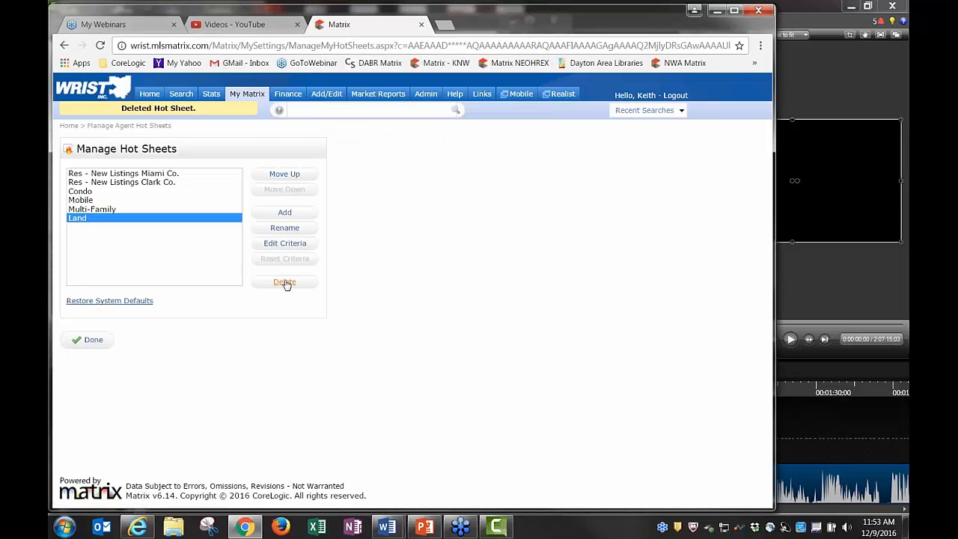
pyautogui.click(286, 283)
pyautogui.press('Return')
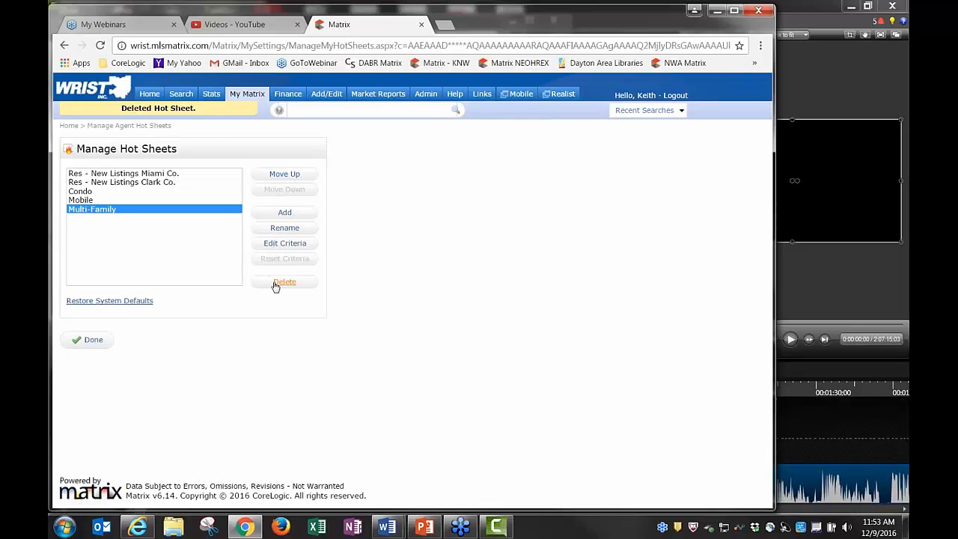
pyautogui.click(276, 285)
pyautogui.press('Return')
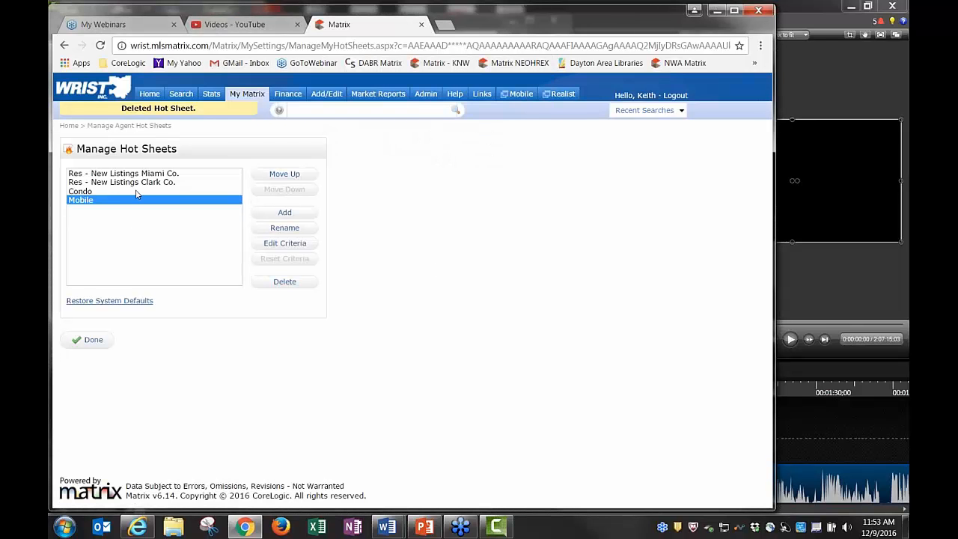
pyautogui.click(285, 213)
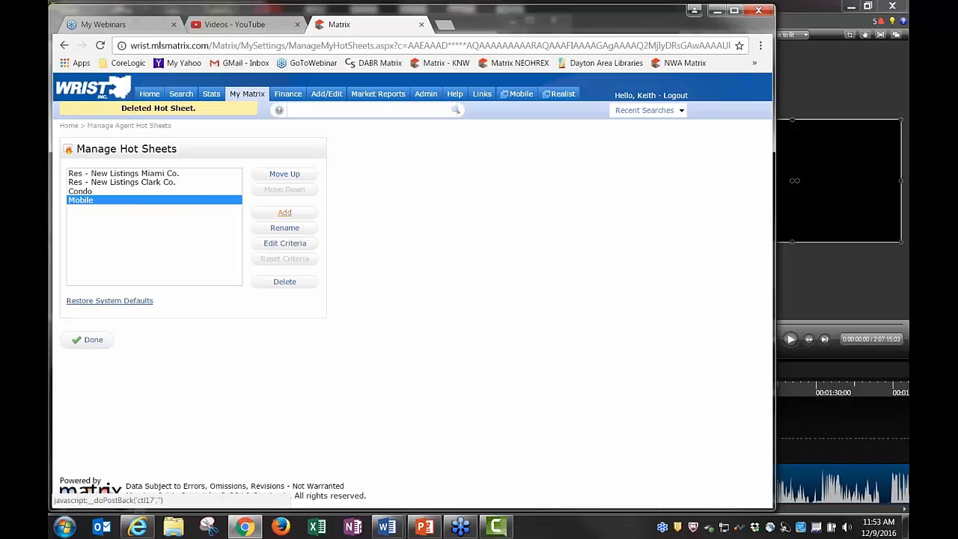
pyautogui.click(326, 205)
# Save a new Residential hot sheet and clear its Change Type criteria
pyautogui.click(314, 223)
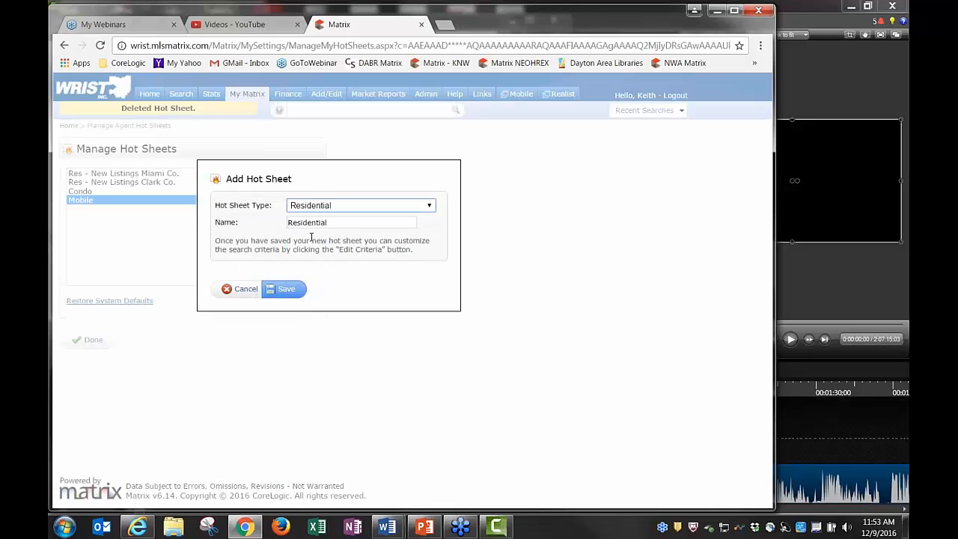
pyautogui.click(282, 289)
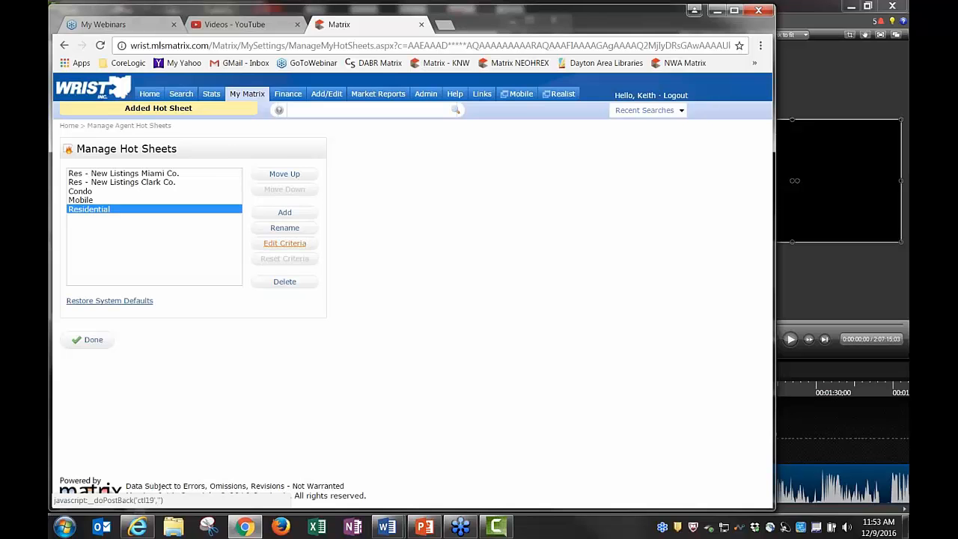
pyautogui.click(289, 244)
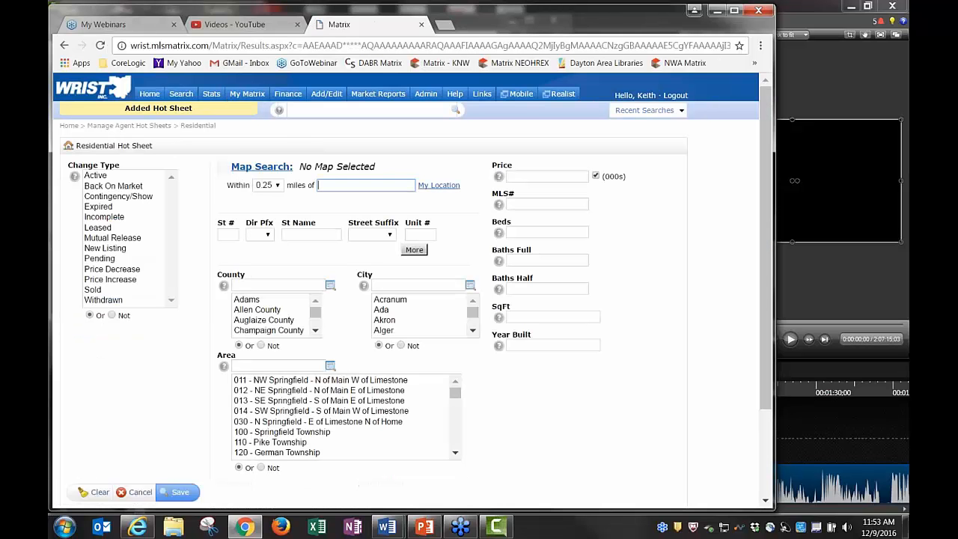
pyautogui.click(103, 177)
pyautogui.hotkey('ctrl', 'a')
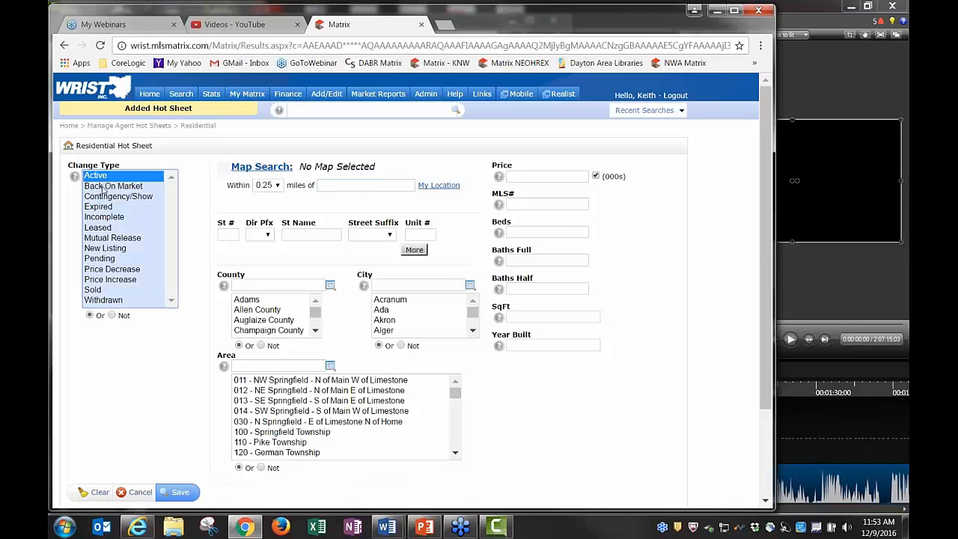
pyautogui.keyDown('ctrl'); pyautogui.click(102, 178); pyautogui.keyUp('ctrl')
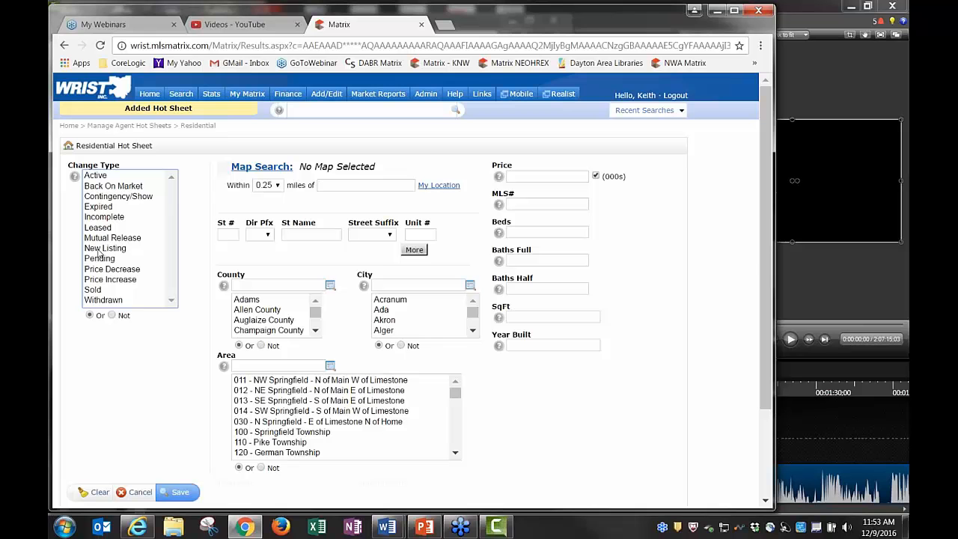
# Limit the sheet's County criteria to Clark County and Miami County and save
pyautogui.click(315, 333)
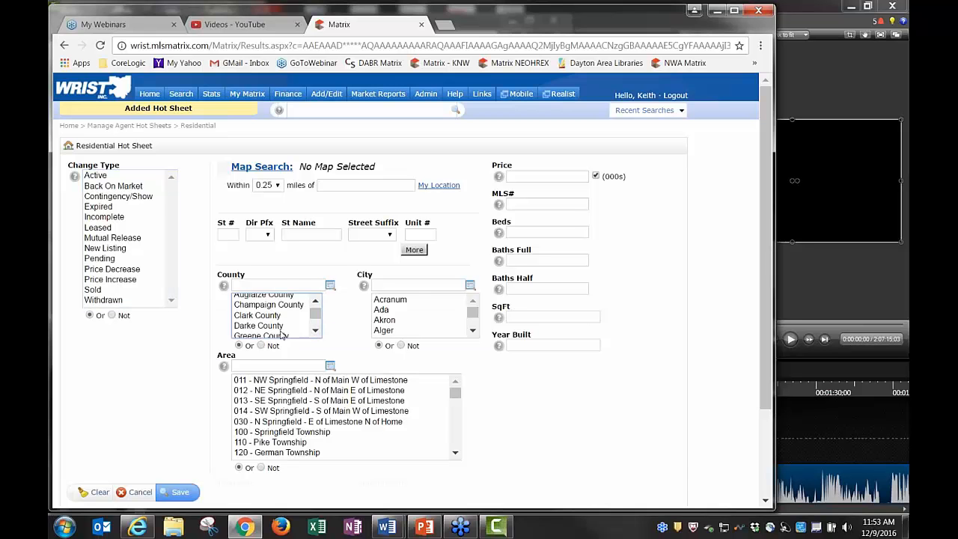
pyautogui.click(315, 333)
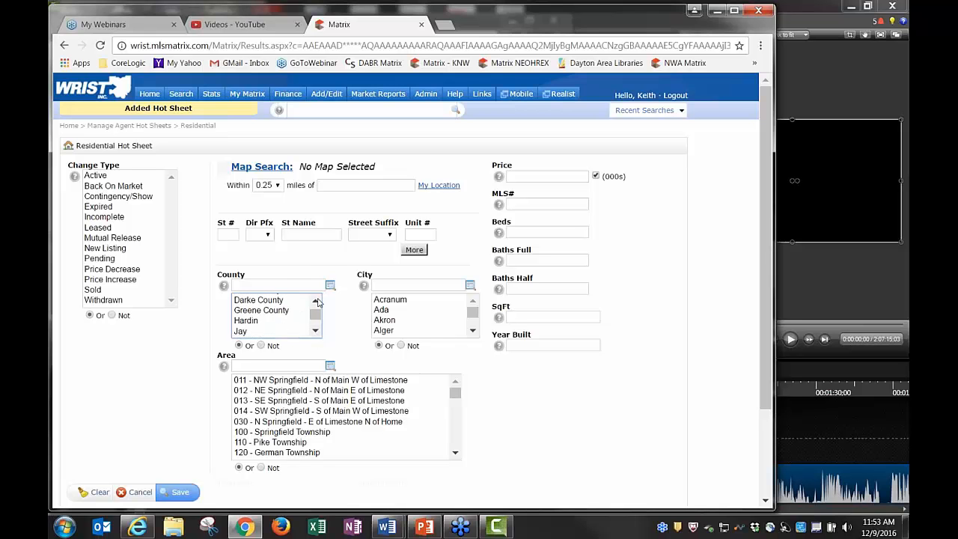
pyautogui.click(316, 301)
pyautogui.click(262, 317)
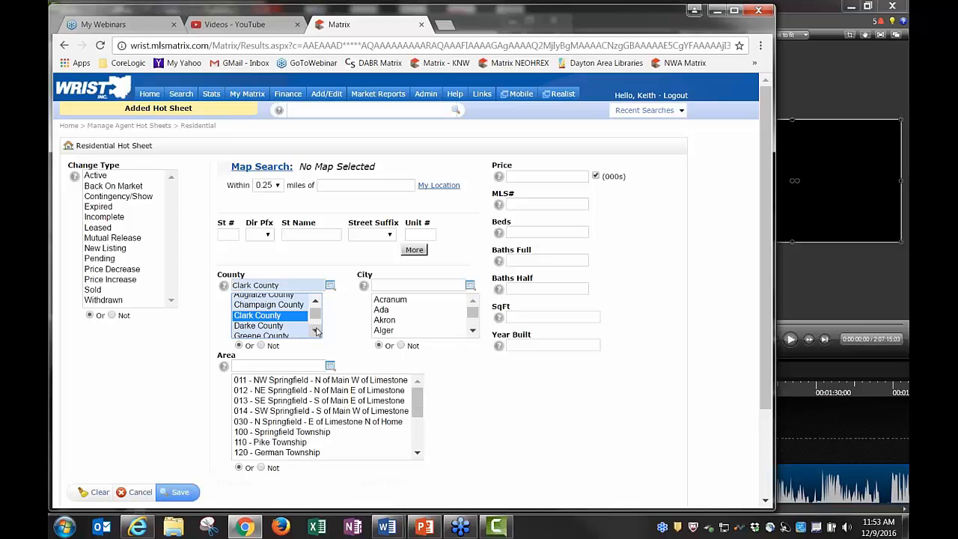
pyautogui.click(316, 332)
pyautogui.click(315, 333)
pyautogui.click(283, 321)
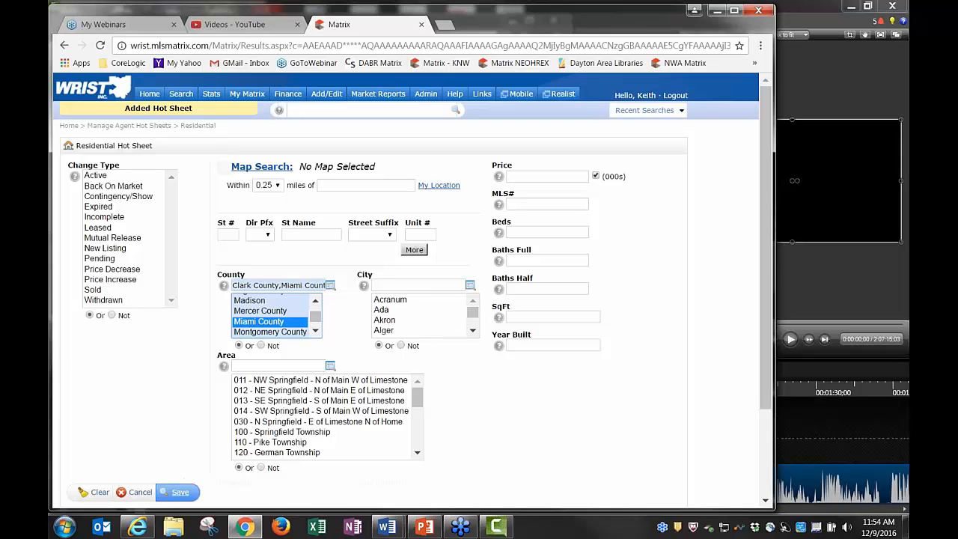
pyautogui.click(180, 492)
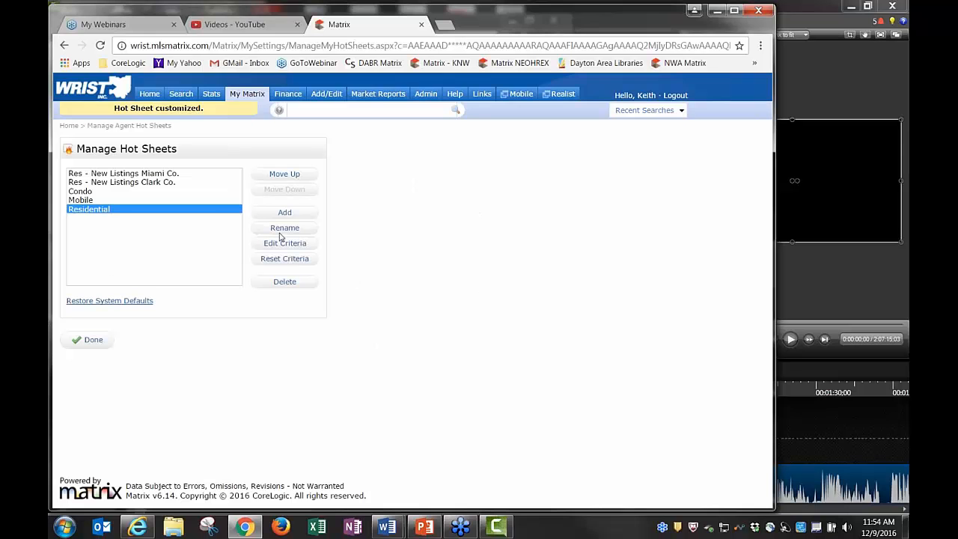
# Rename the new sheet to 'Residential - Clark and Miami'
pyautogui.click(283, 228)
pyautogui.click(320, 227)
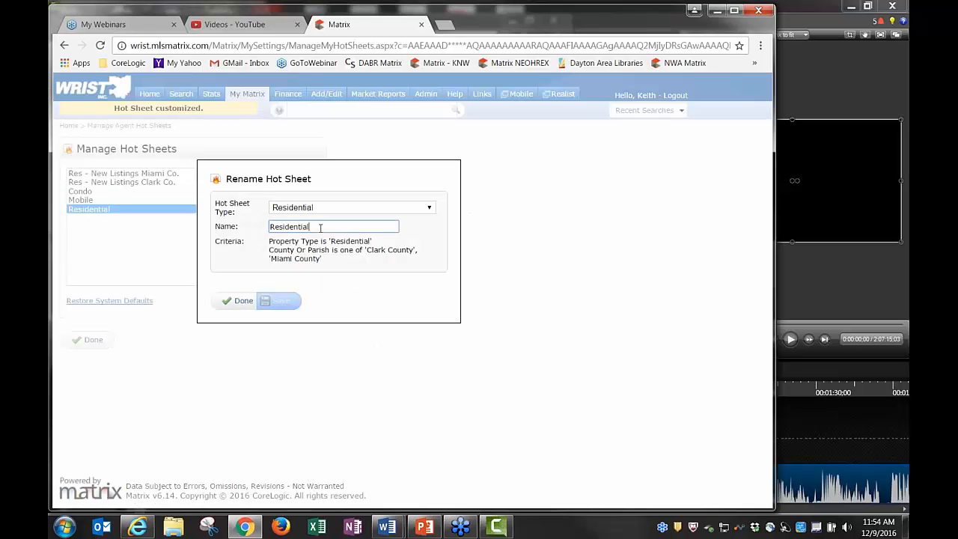
pyautogui.write('- ')
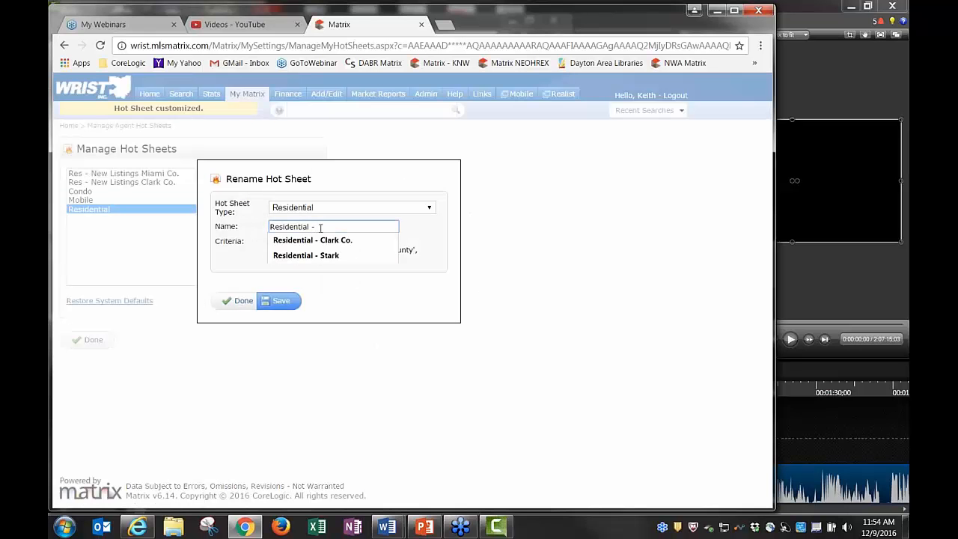
pyautogui.write('CLar')
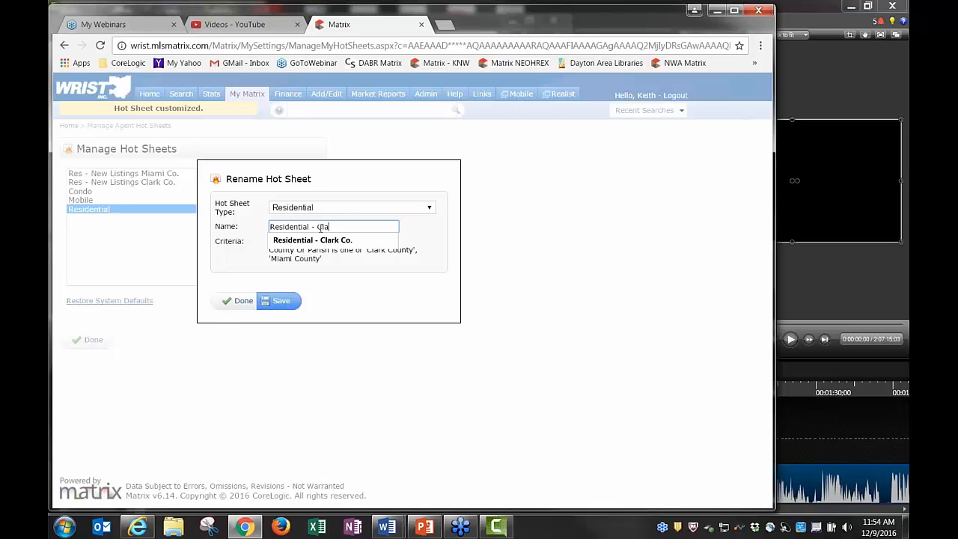
pyautogui.write('rk and')
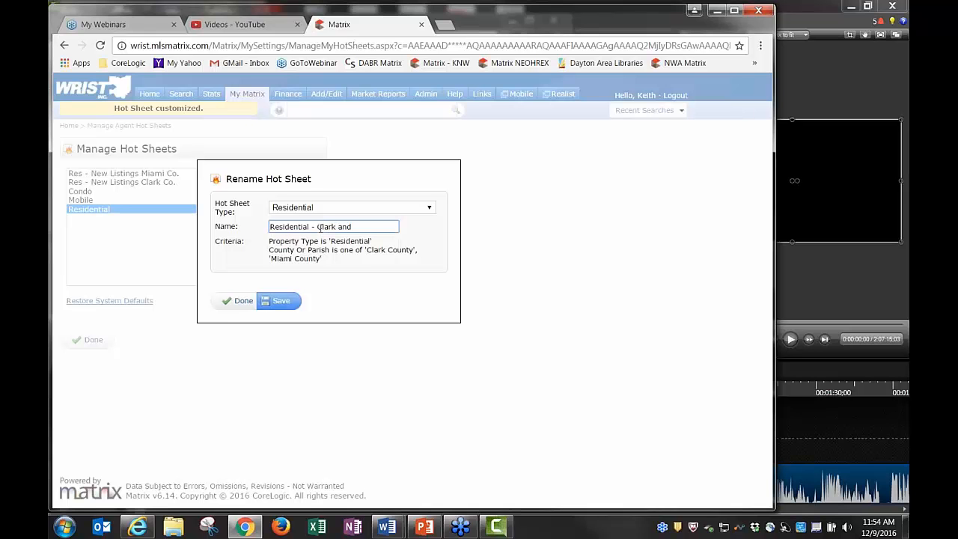
pyautogui.write(' Miami')
pyautogui.click(282, 301)
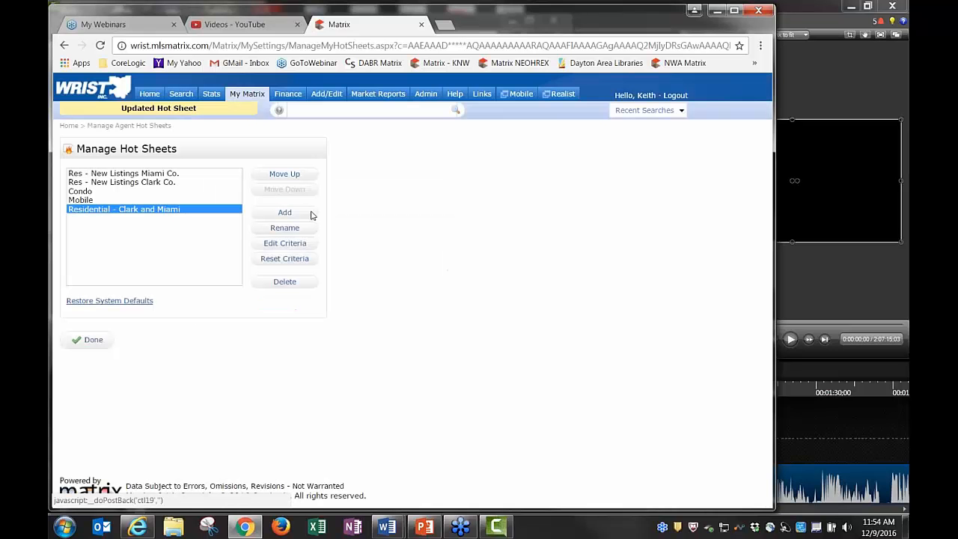
# Move Residential - Clark and Miami up to third and finish managing hot sheets
pyautogui.click(285, 174)
pyautogui.click(284, 174)
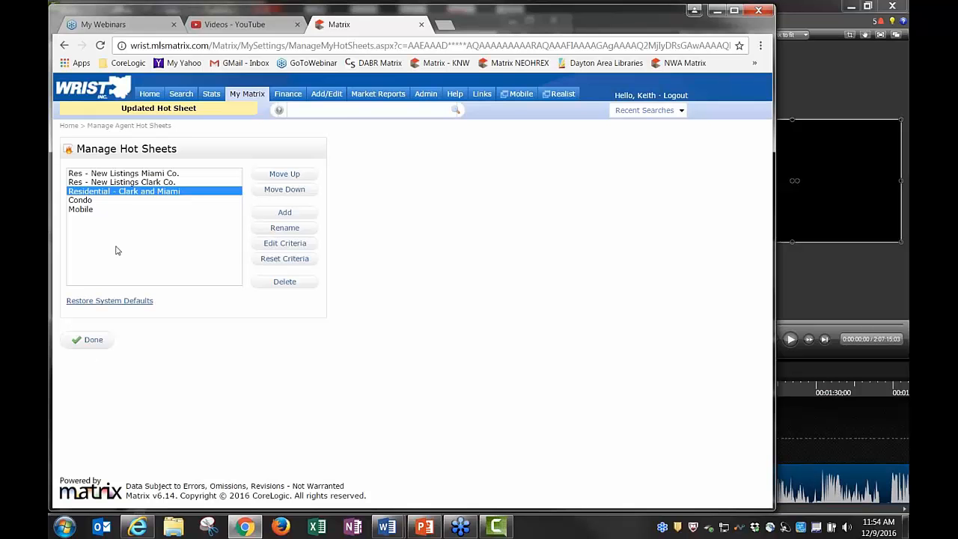
pyautogui.click(88, 341)
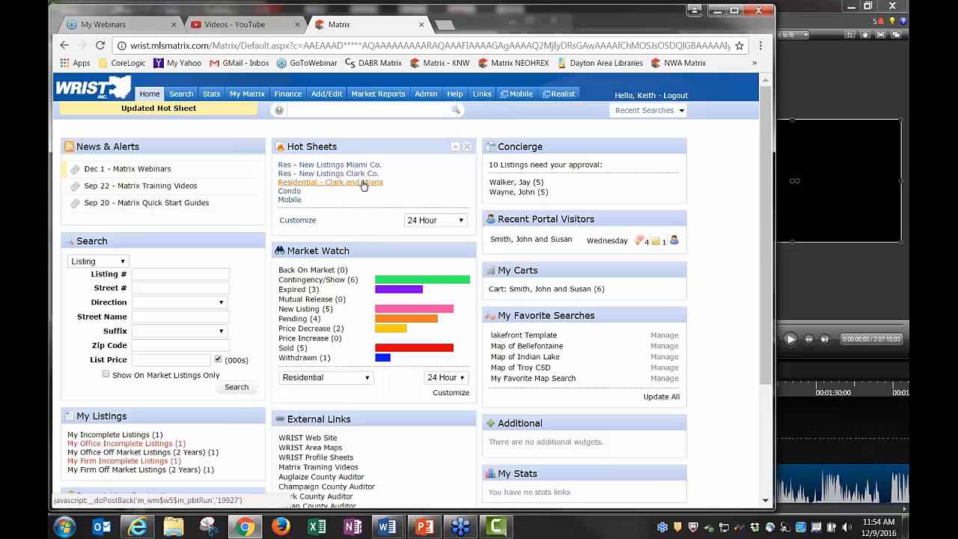
pyautogui.click(427, 220)
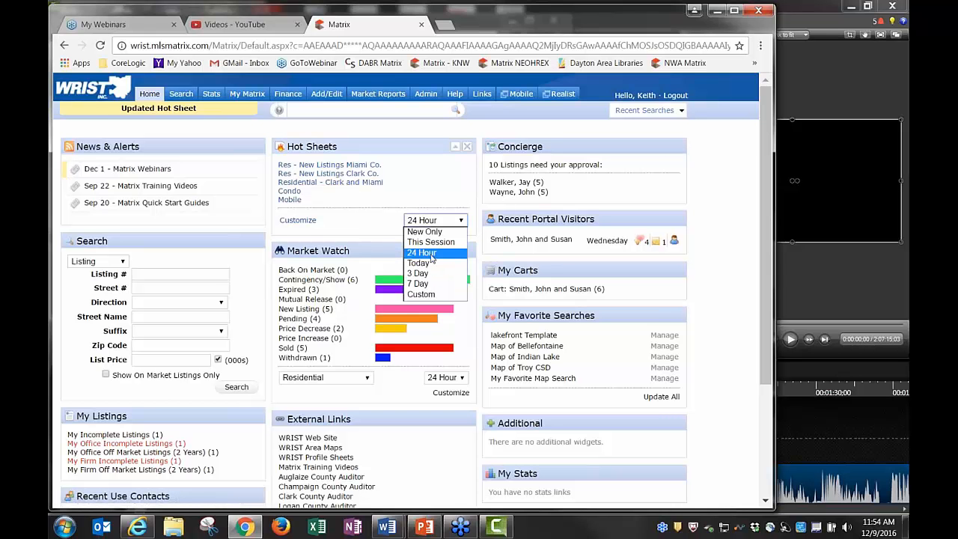
pyautogui.click(422, 295)
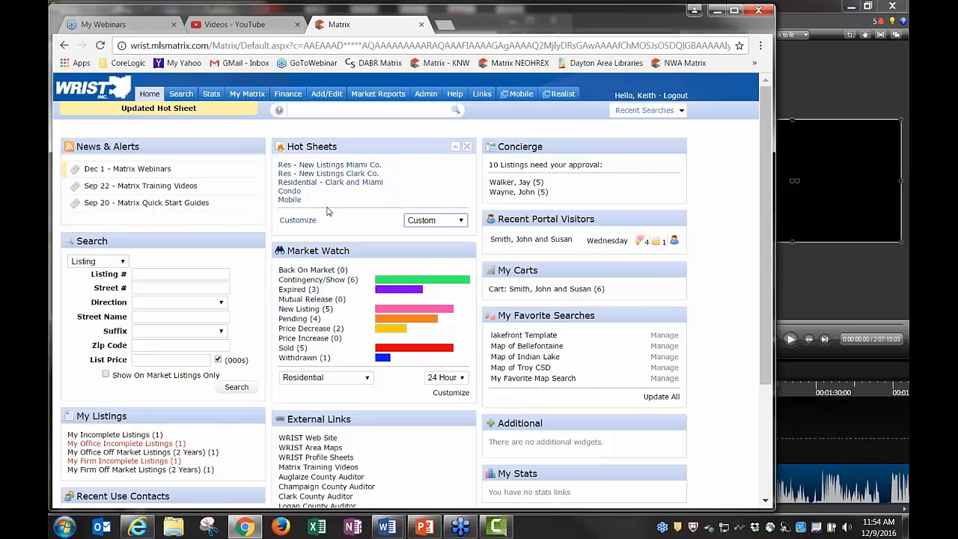
pyautogui.click(330, 164)
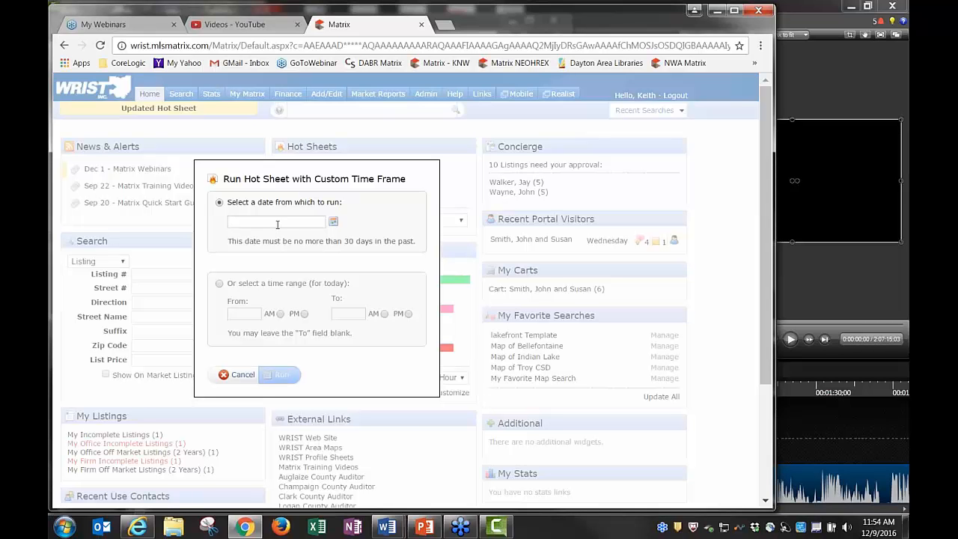
pyautogui.click(219, 283)
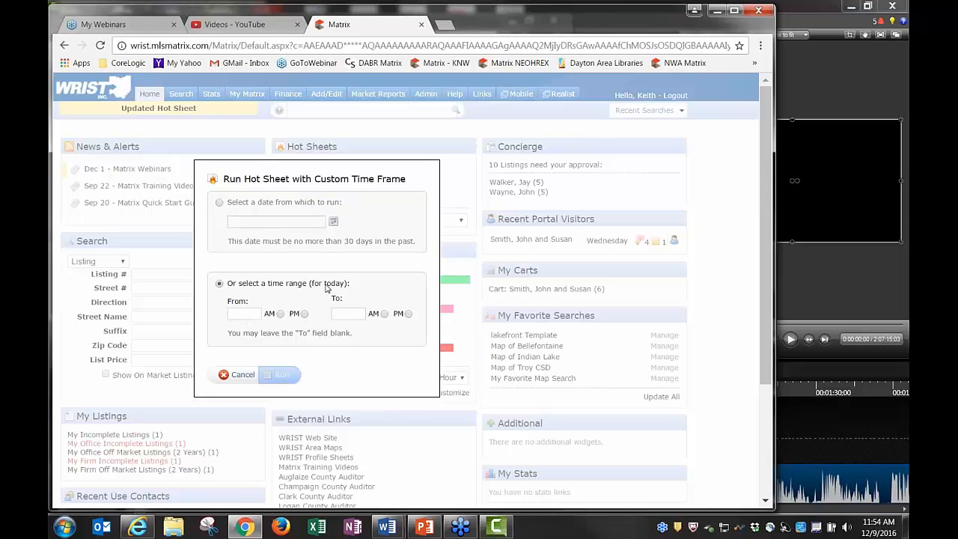
pyautogui.click(220, 202)
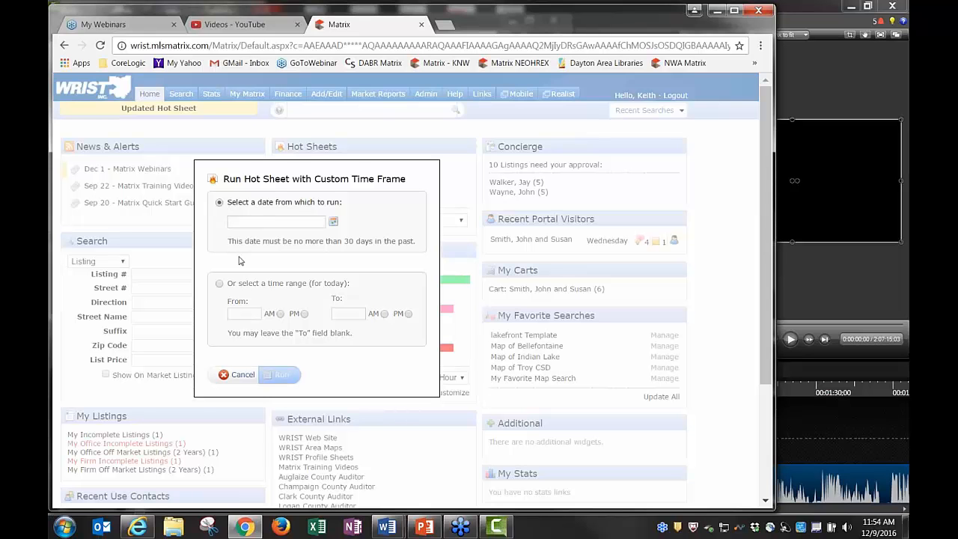
pyautogui.click(238, 374)
pyautogui.click(431, 221)
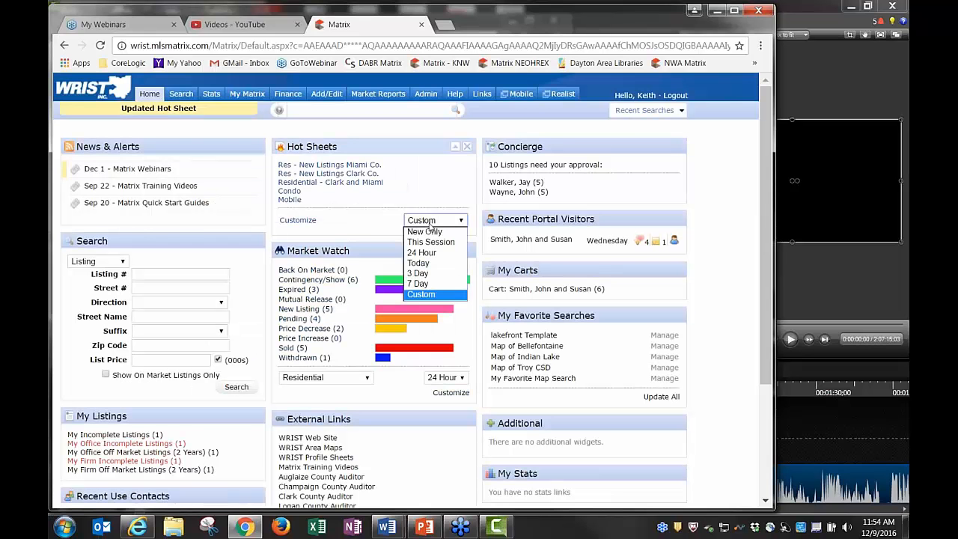
pyautogui.click(431, 253)
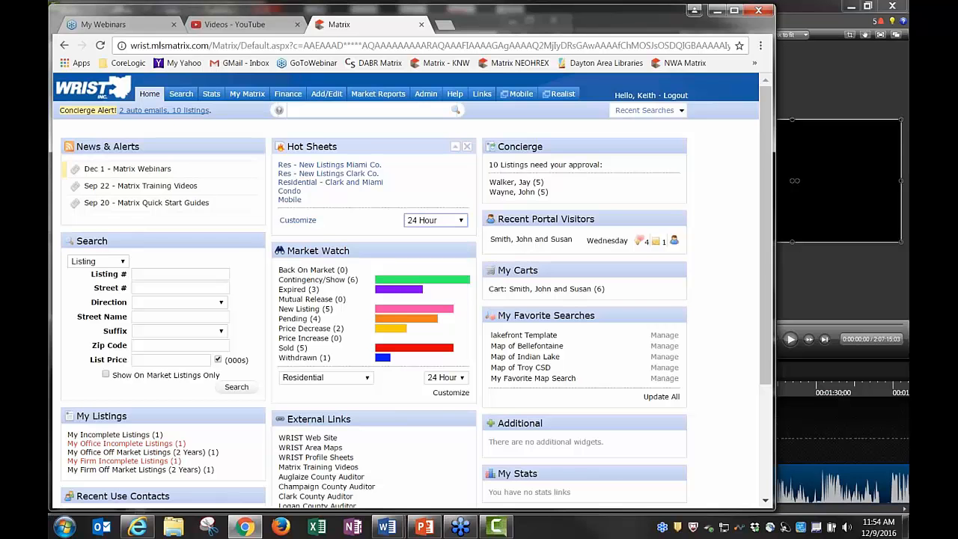
pyautogui.click(340, 167)
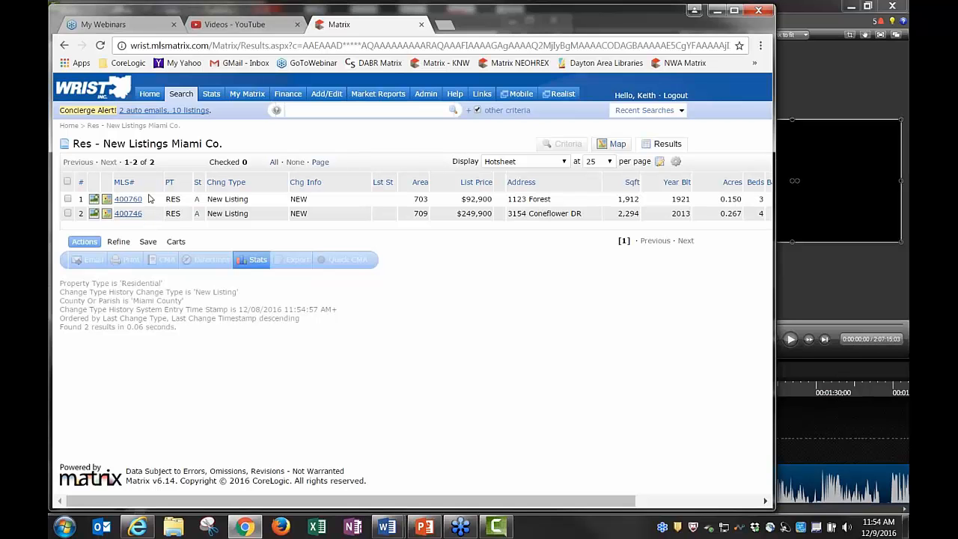
pyautogui.click(149, 96)
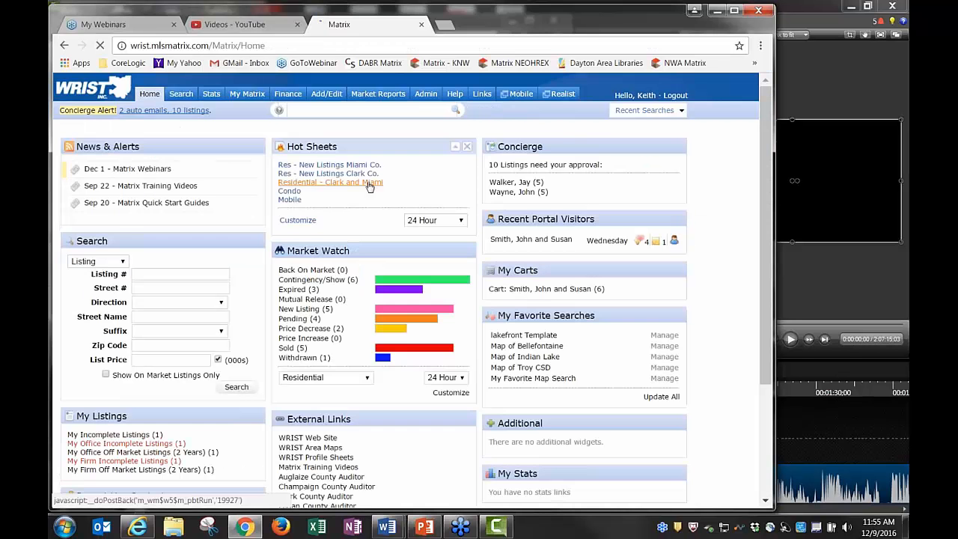
pyautogui.click(369, 175)
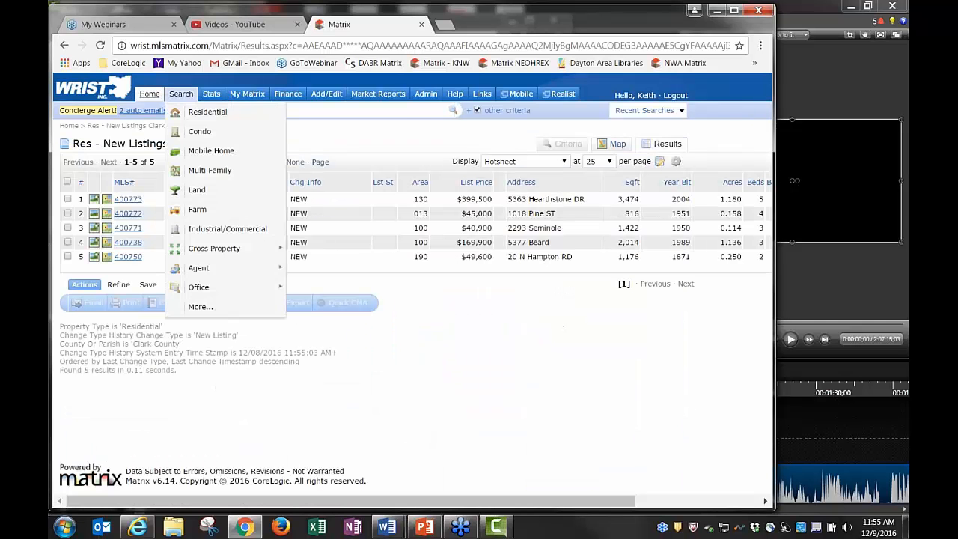
pyautogui.click(149, 94)
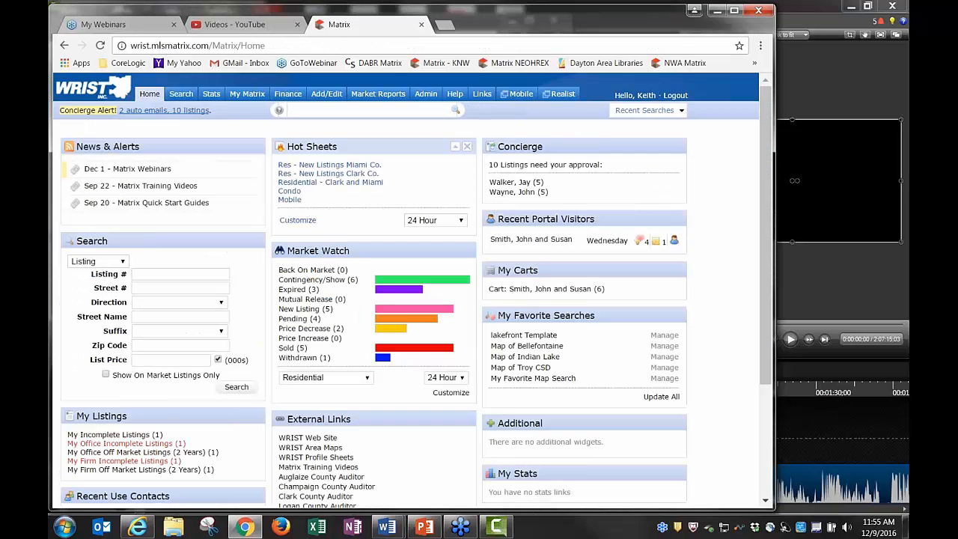
pyautogui.click(365, 184)
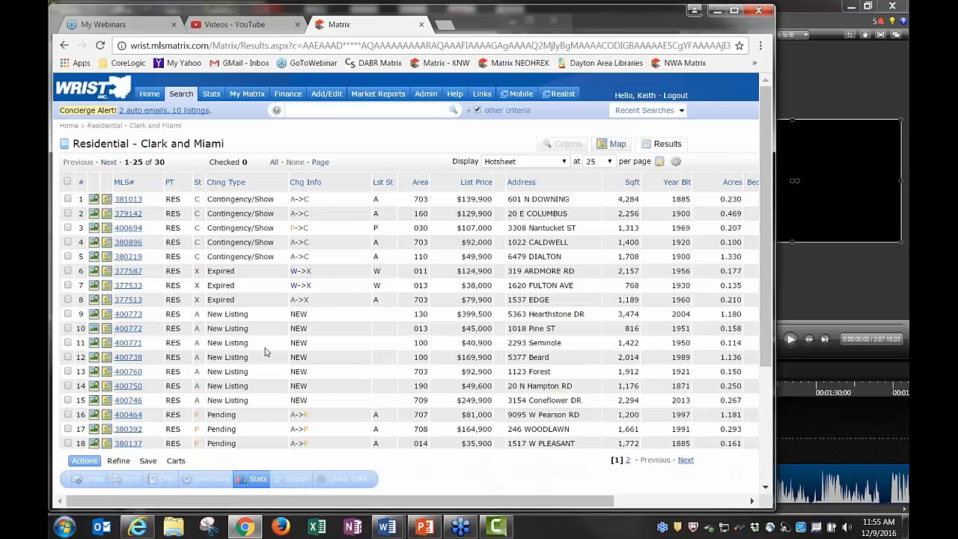
pyautogui.scroll(-3, 264, 352)
pyautogui.scroll(5, 260, 343)
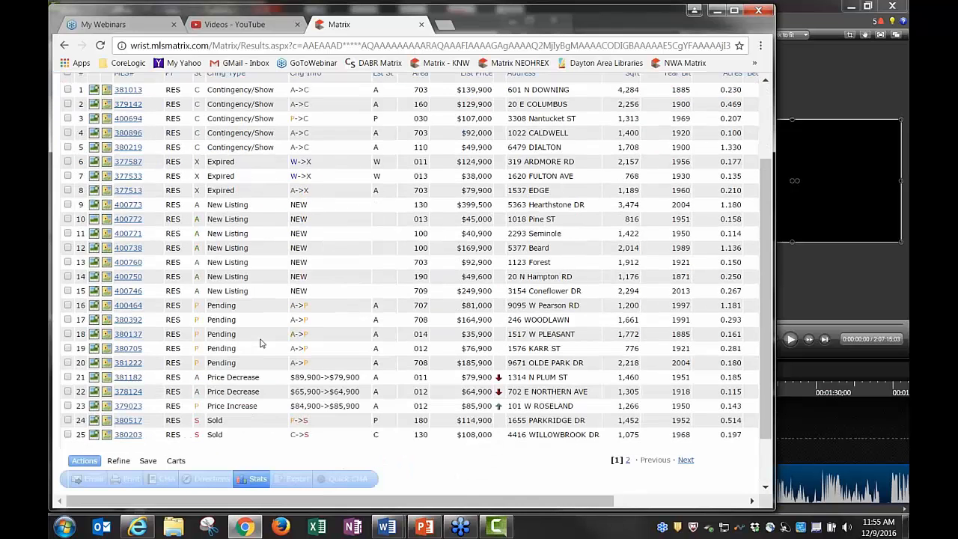
pyautogui.click(149, 94)
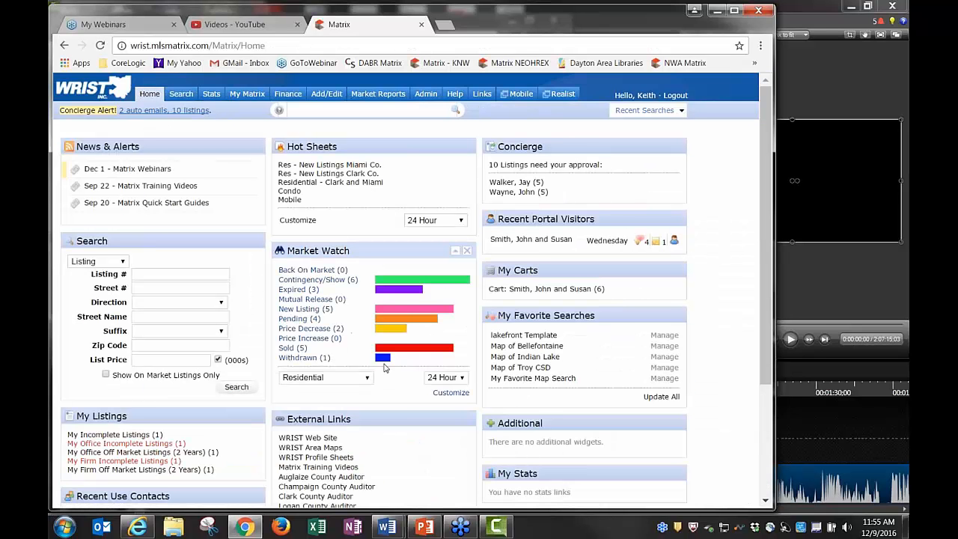
# Keep Market Watch on Residential and filter its County list to Clark and Miami
pyautogui.click(312, 379)
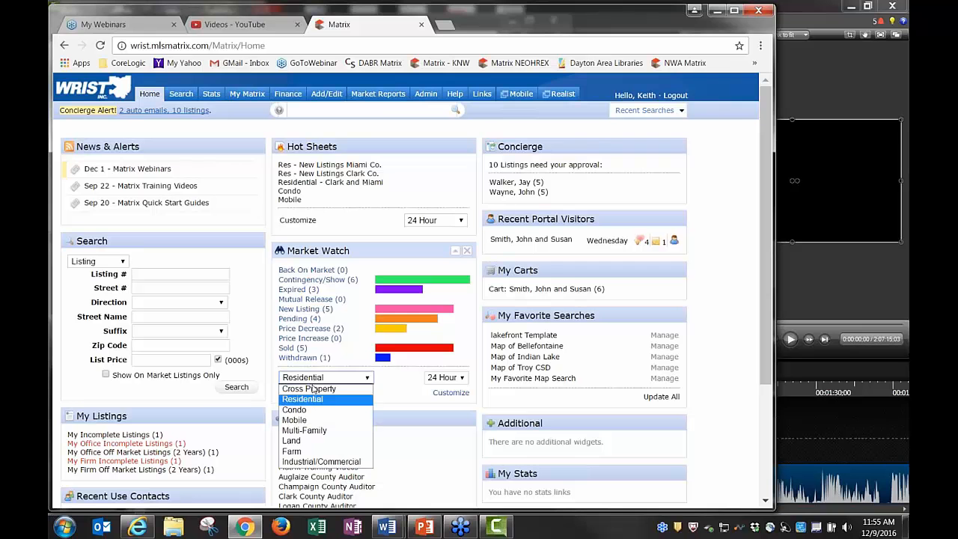
pyautogui.click(310, 402)
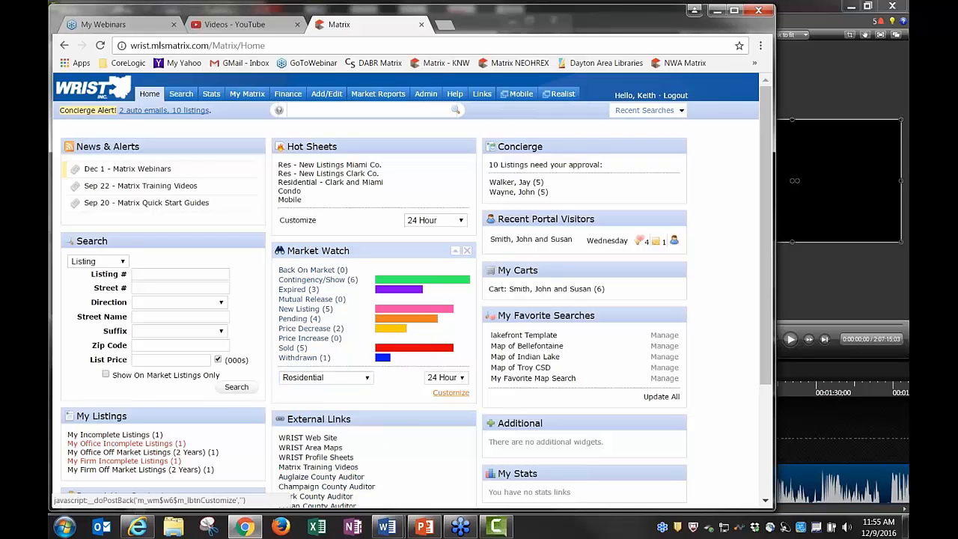
pyautogui.click(451, 393)
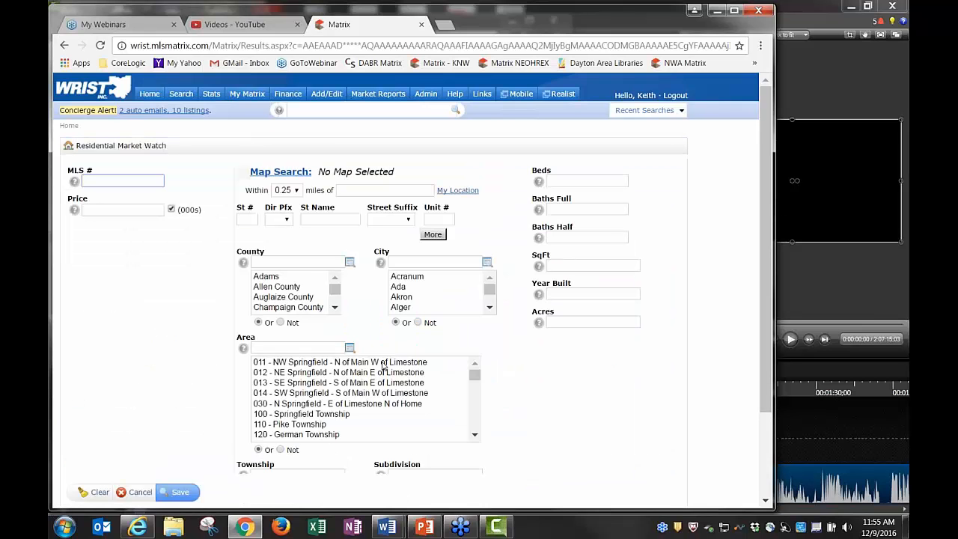
pyautogui.click(335, 307)
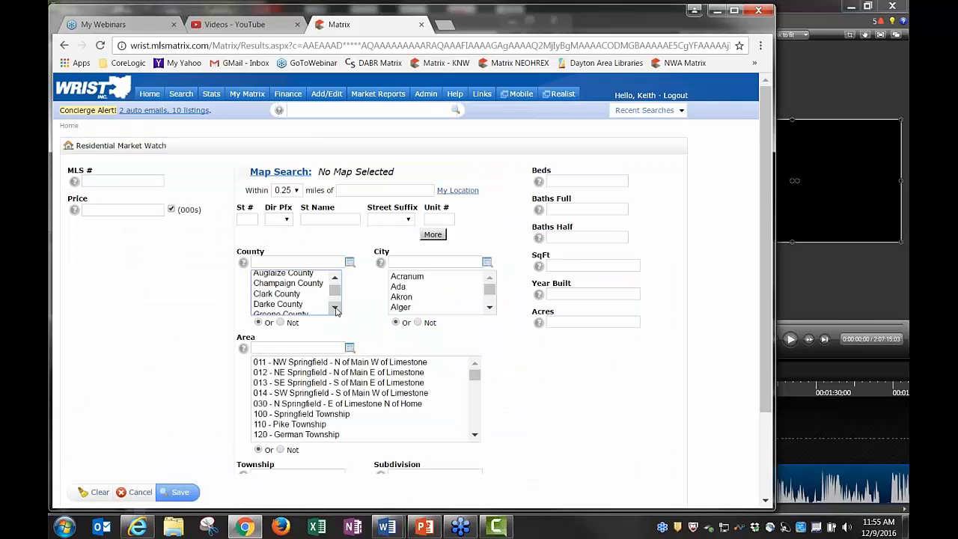
pyautogui.click(279, 292)
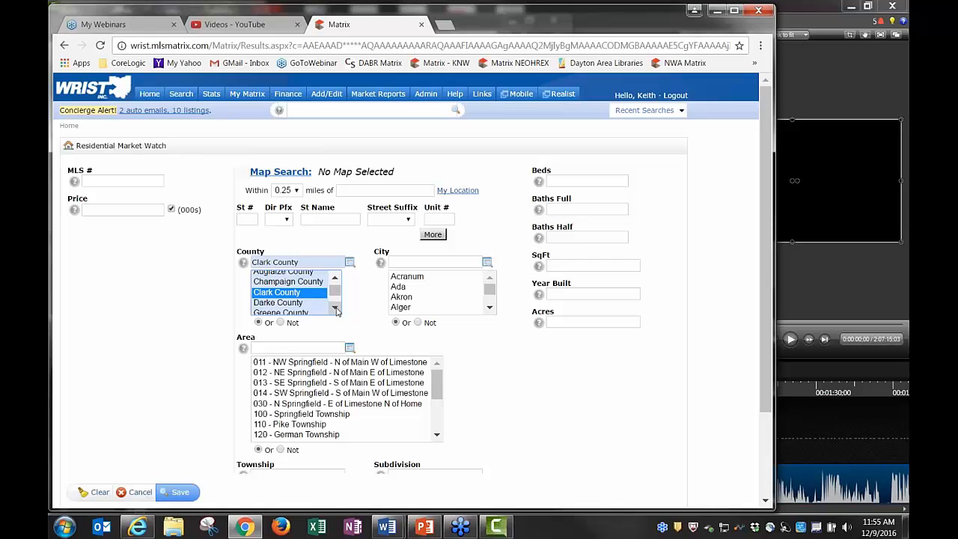
pyautogui.click(335, 308)
pyautogui.click(335, 308)
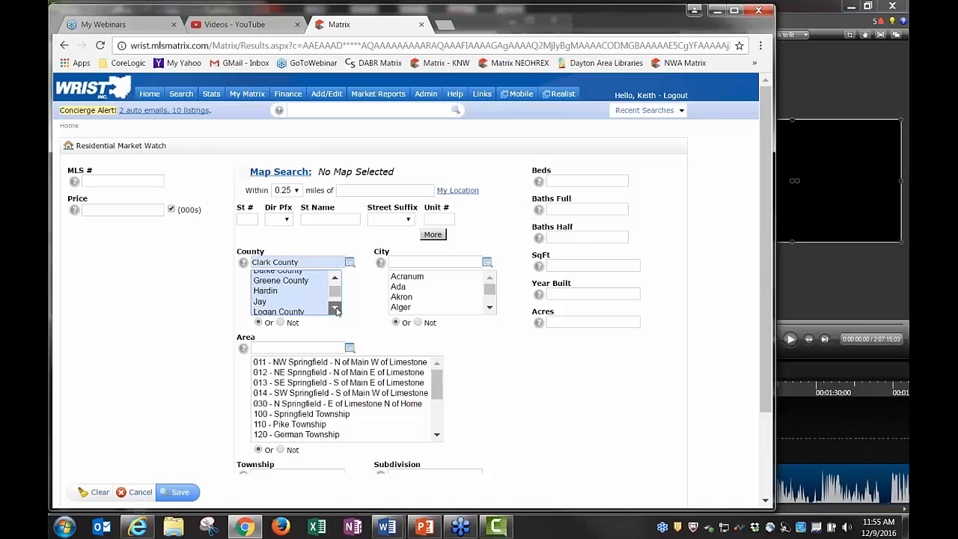
pyautogui.click(334, 308)
pyautogui.click(335, 308)
pyautogui.click(334, 309)
pyautogui.click(281, 298)
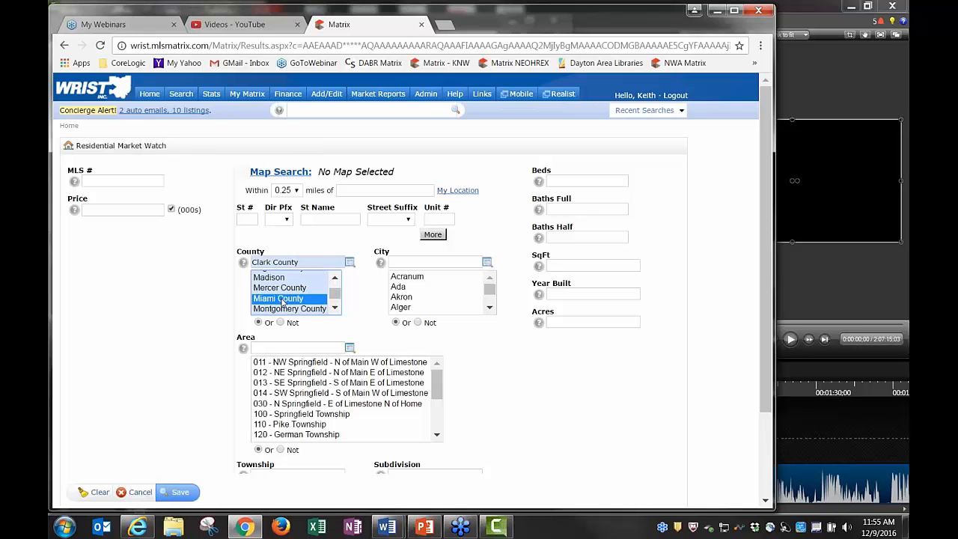
pyautogui.click(179, 493)
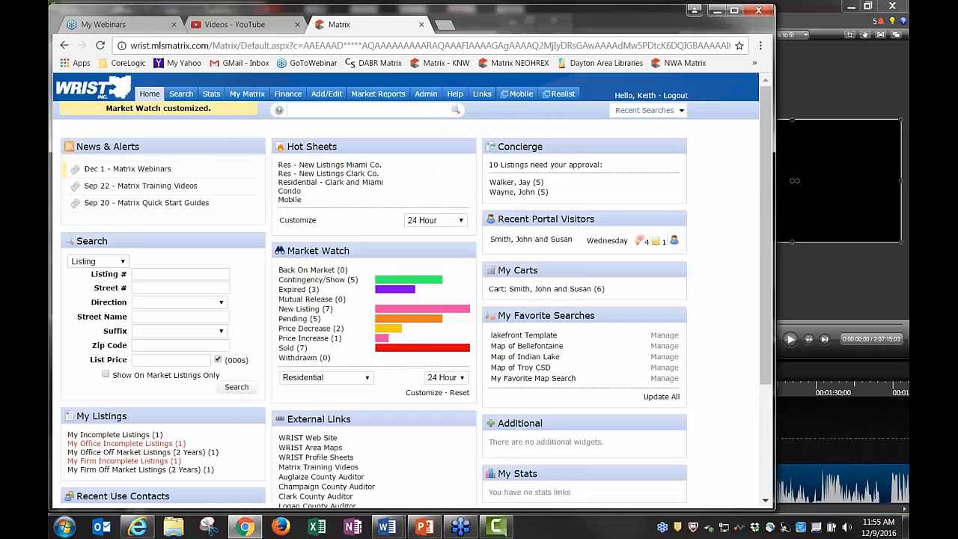
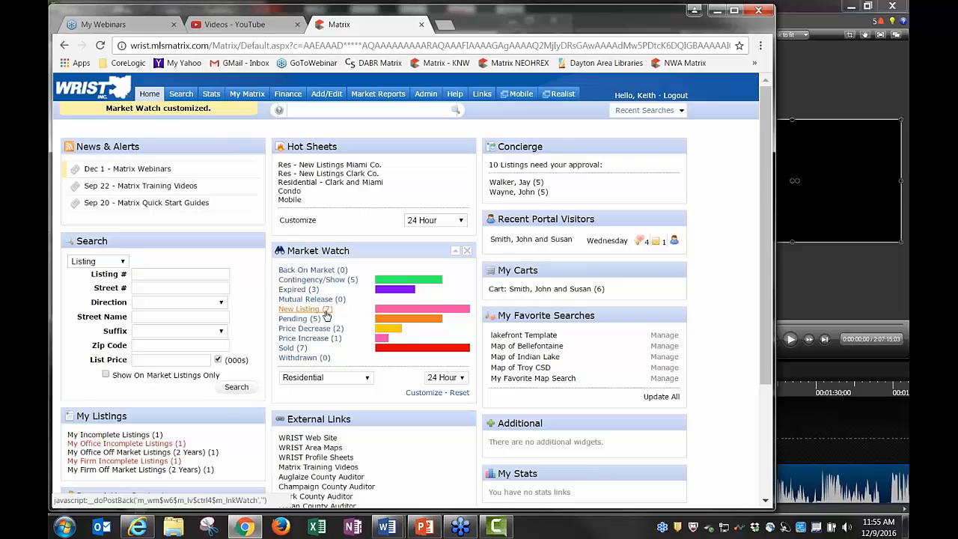
# Browse Market Watch's seven new listings and the Miami Co. and Clark Co. new-listing hot sheets
pyautogui.click(325, 312)
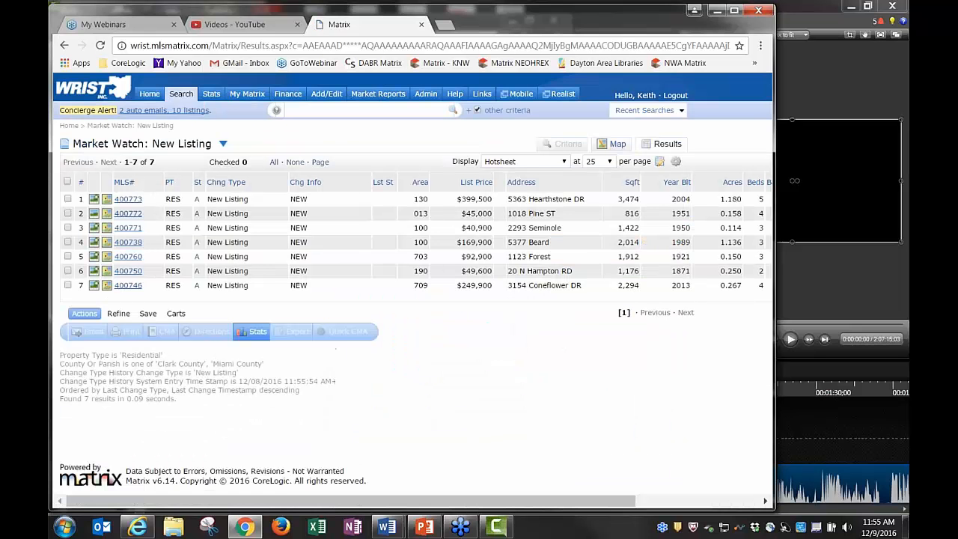
pyautogui.click(148, 96)
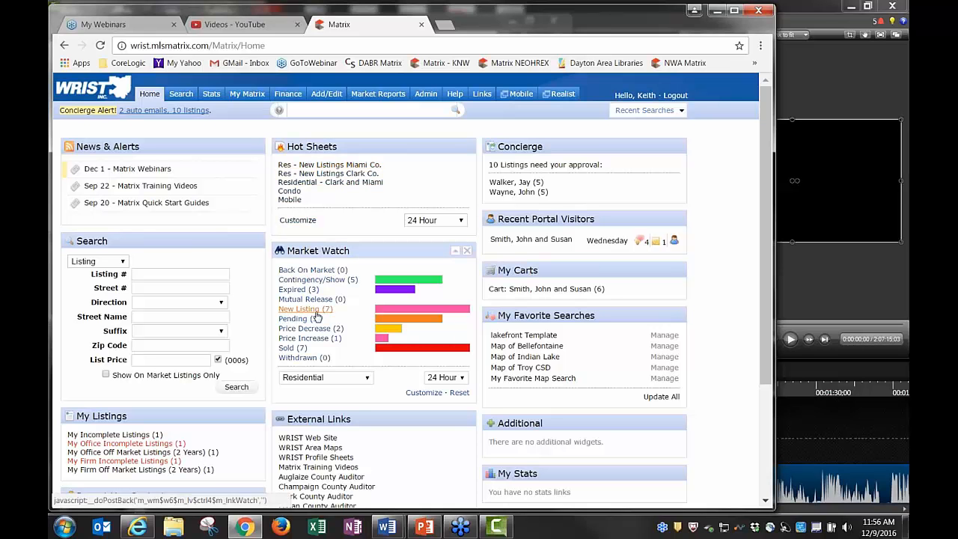
pyautogui.click(342, 170)
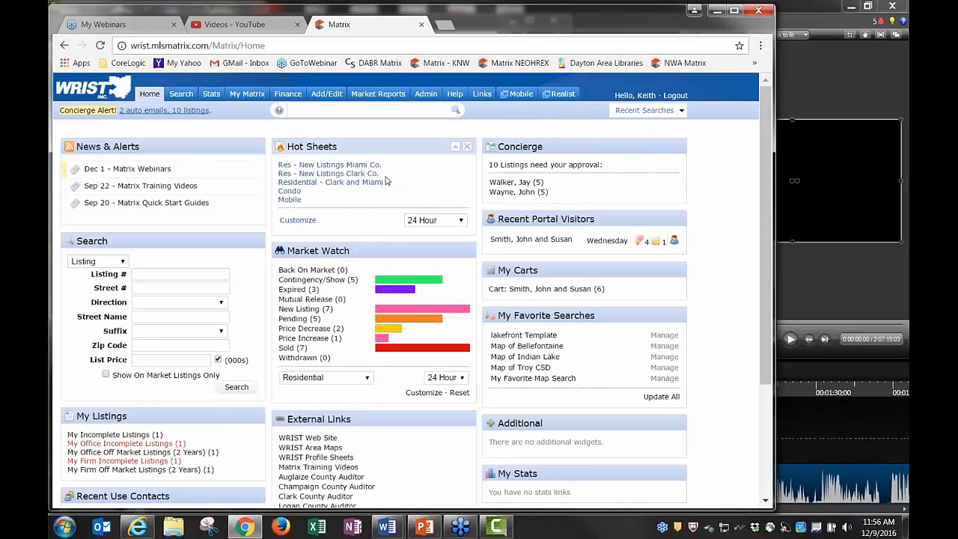
pyautogui.click(366, 175)
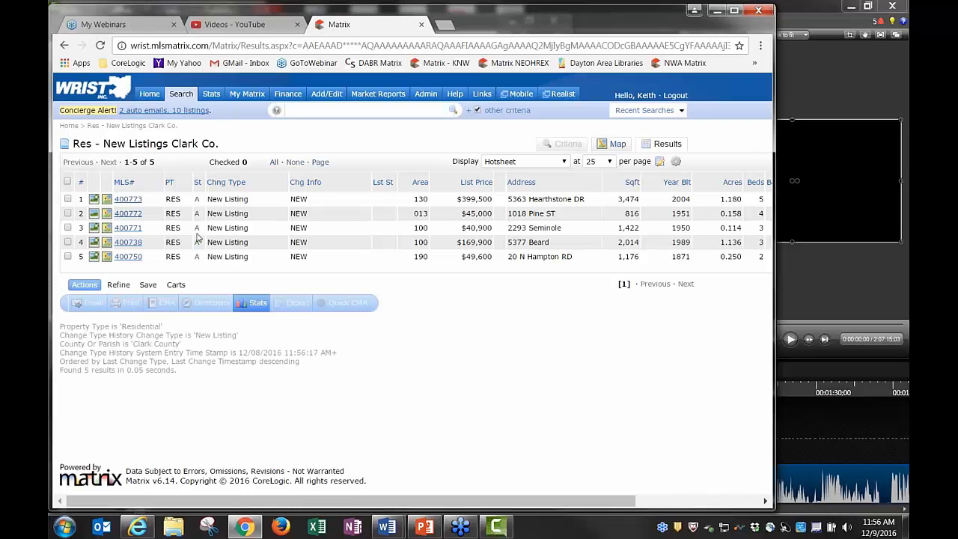
pyautogui.click(149, 94)
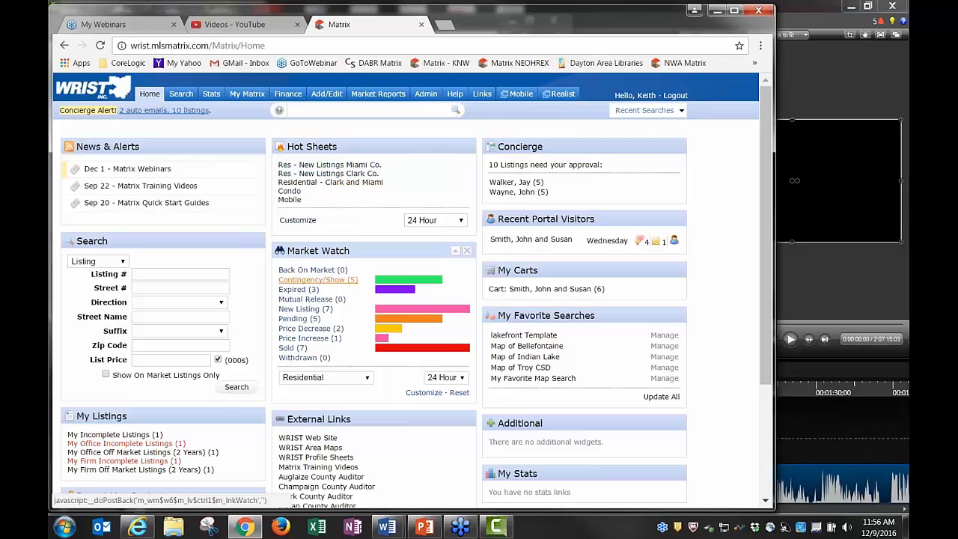
# Review the sold, Contingency/Show and Price Decrease listings, then drag My Listings above Hot Sheets
pyautogui.click(289, 348)
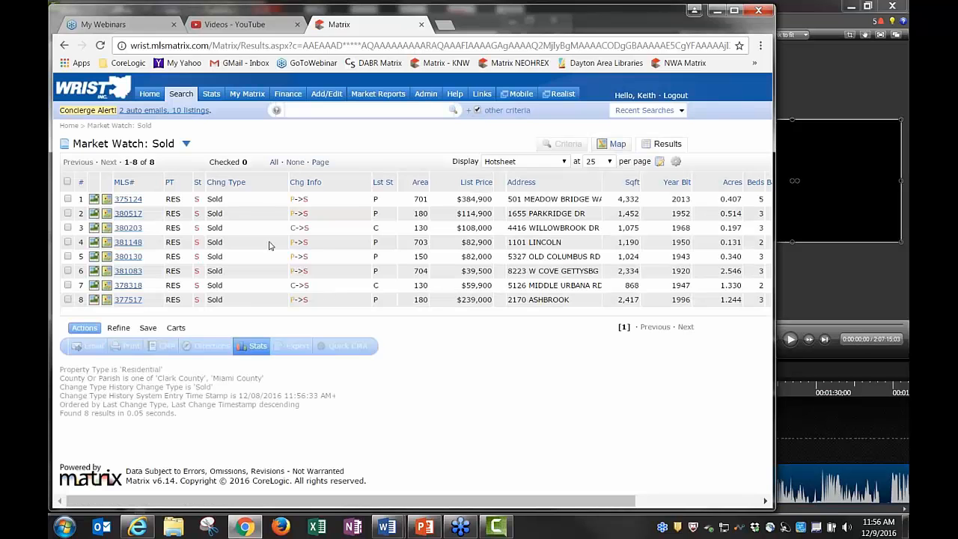
pyautogui.click(186, 144)
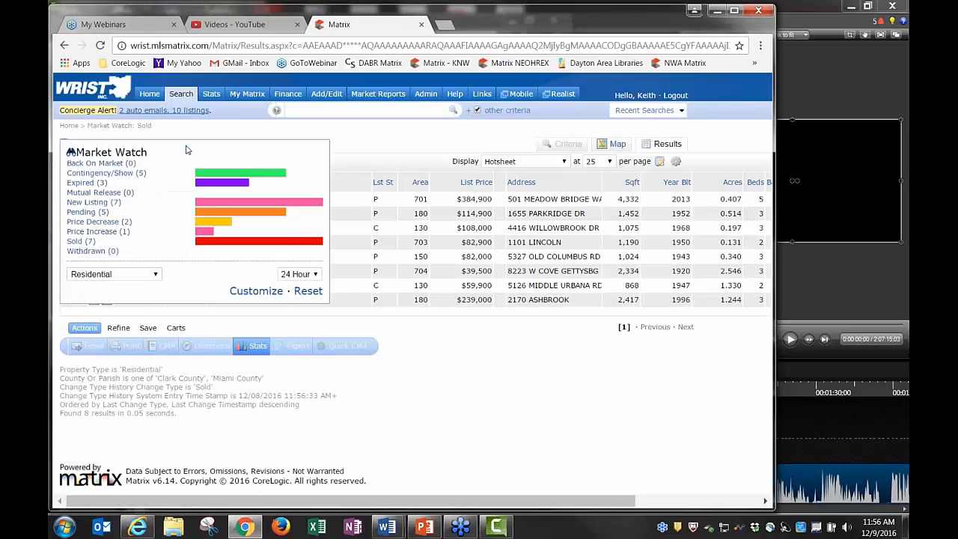
pyautogui.click(127, 174)
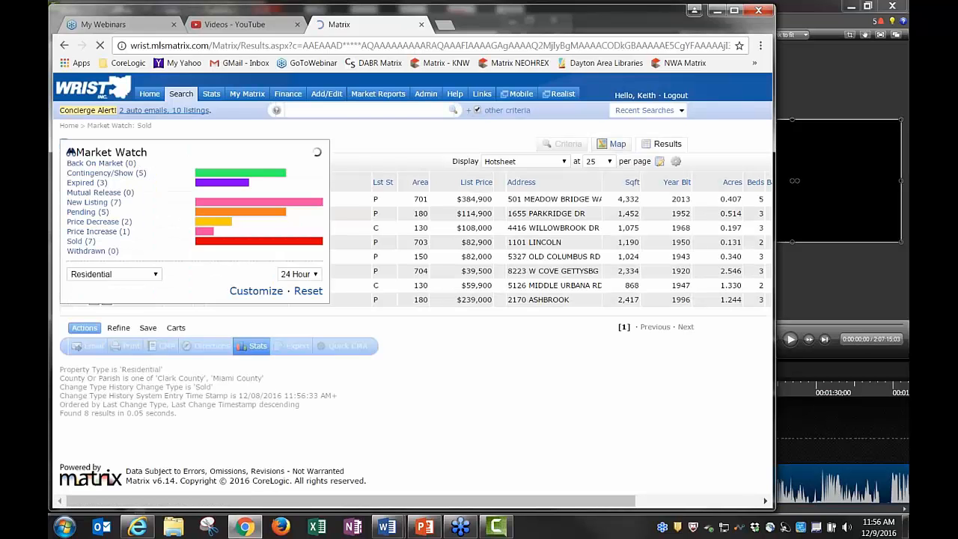
pyautogui.click(261, 145)
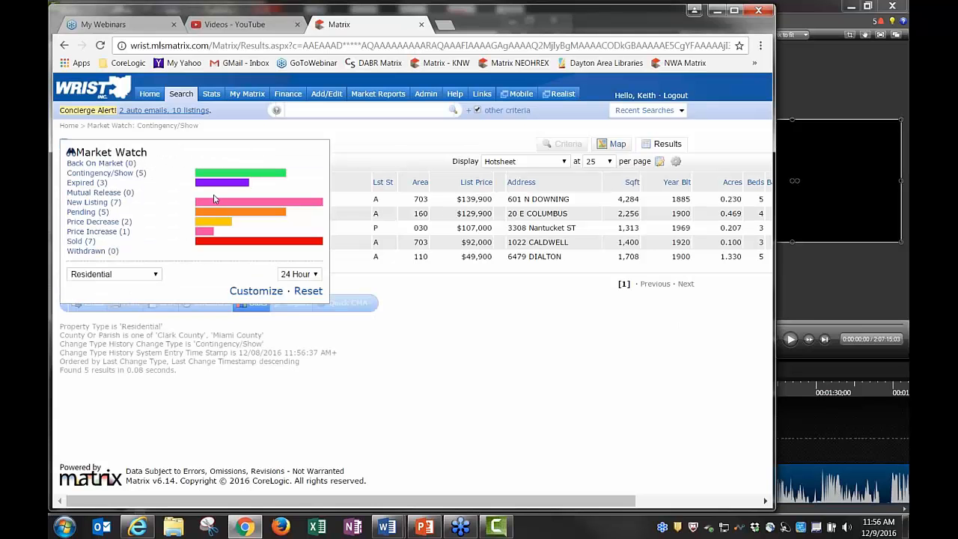
pyautogui.click(98, 222)
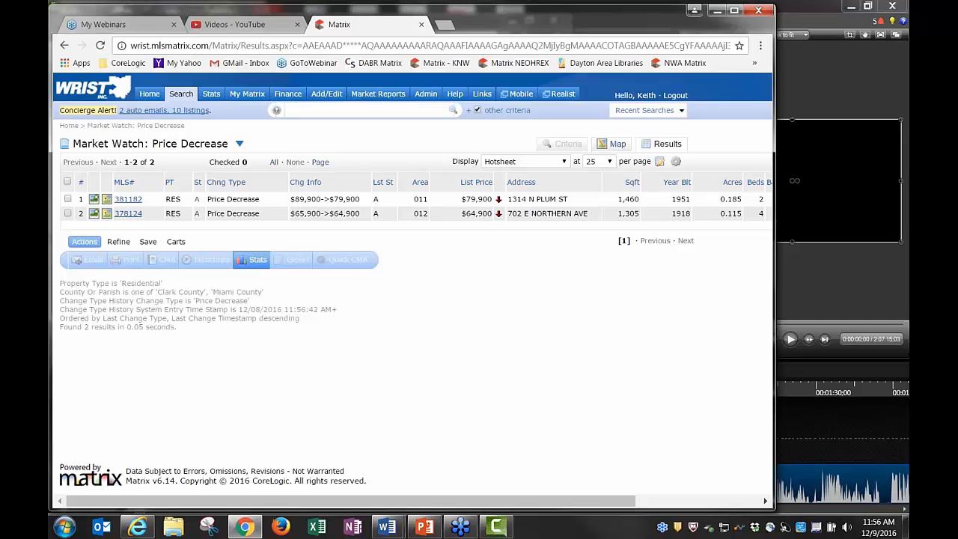
pyautogui.click(149, 94)
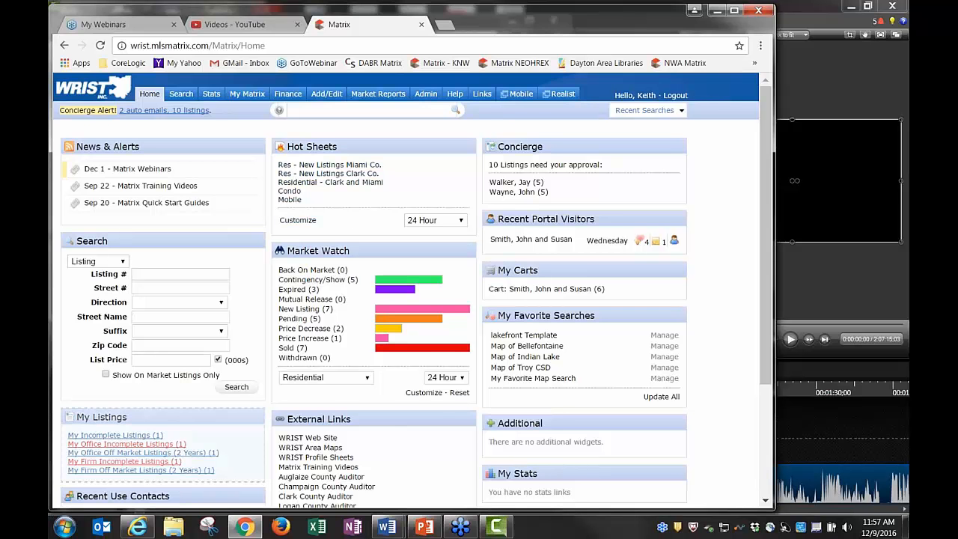
pyautogui.moveTo(173, 418); pyautogui.dragTo(408, 154)
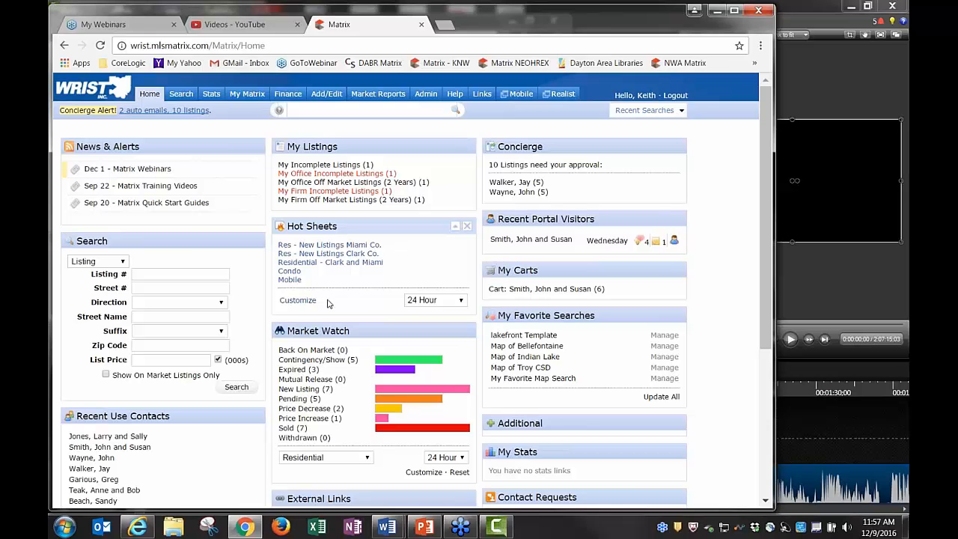
pyautogui.click(296, 301)
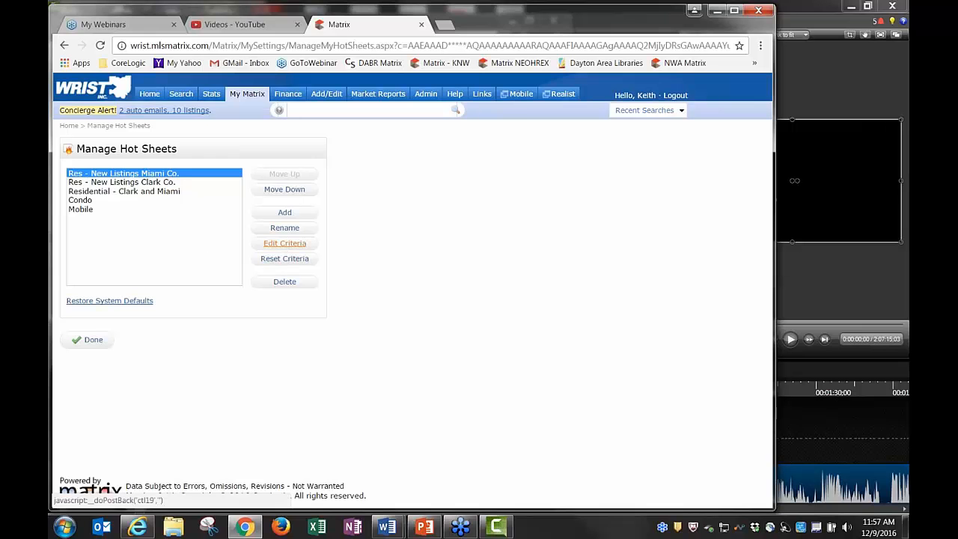
pyautogui.click(285, 243)
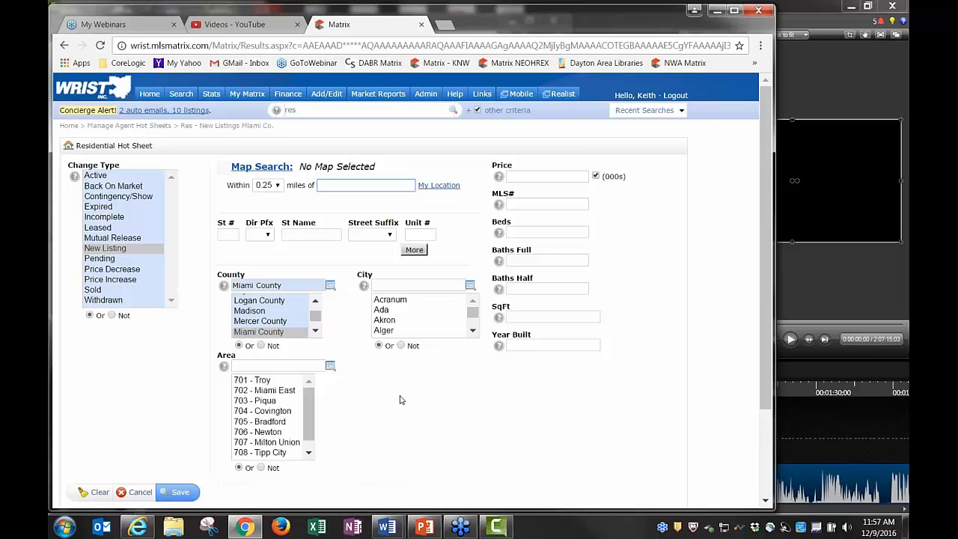
pyautogui.scroll(-3, 400, 399)
pyautogui.scroll(3, 367, 405)
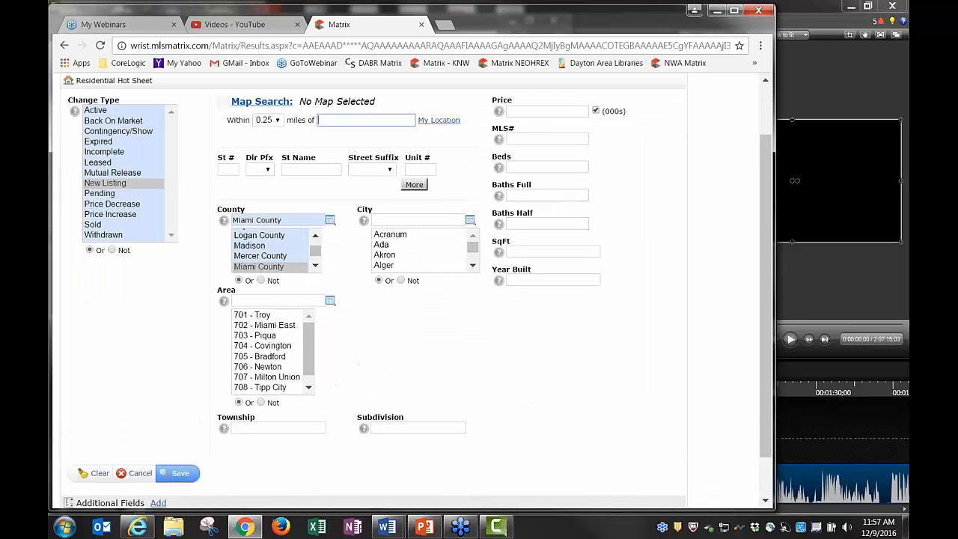
pyautogui.click(140, 493)
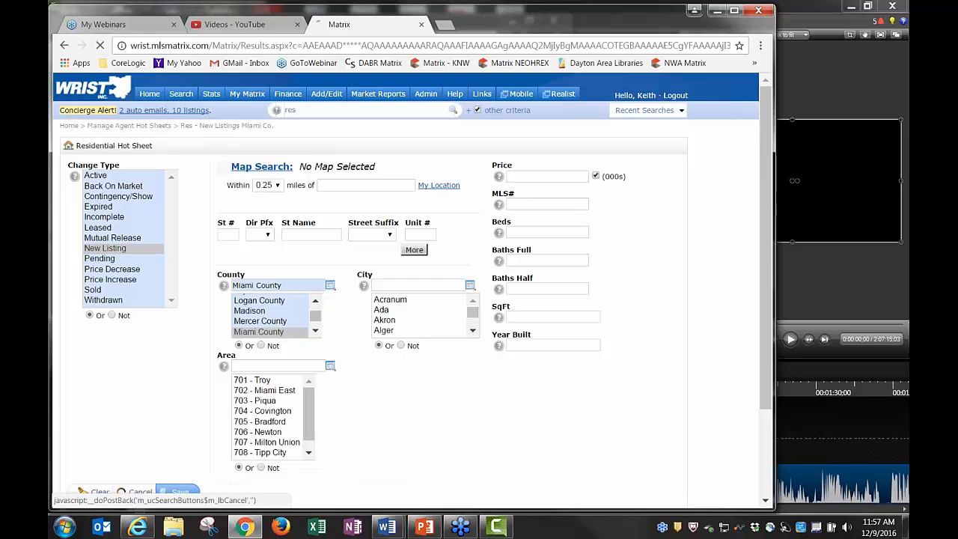
pyautogui.click(93, 340)
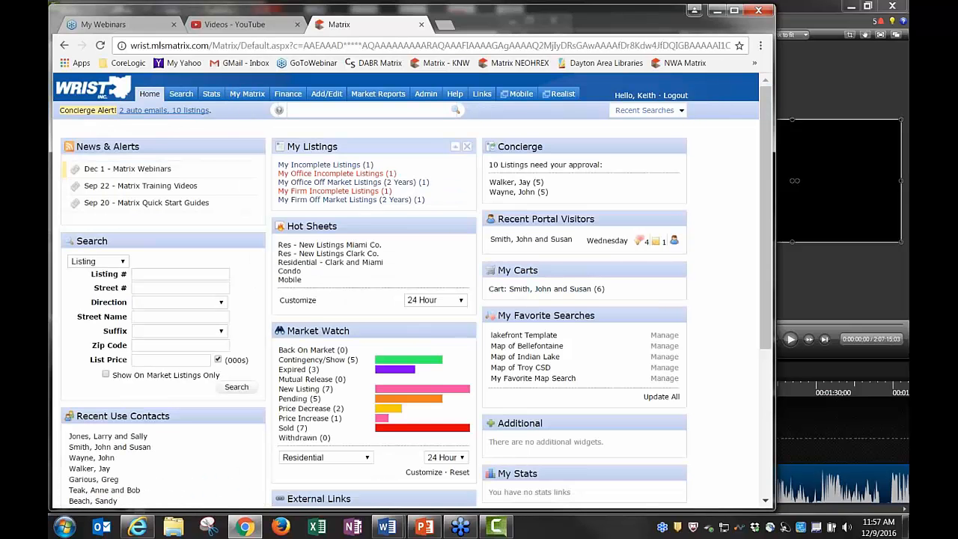
# Check the first two listings in the Res - New Listings Miami Co. hot sheet
pyautogui.click(318, 247)
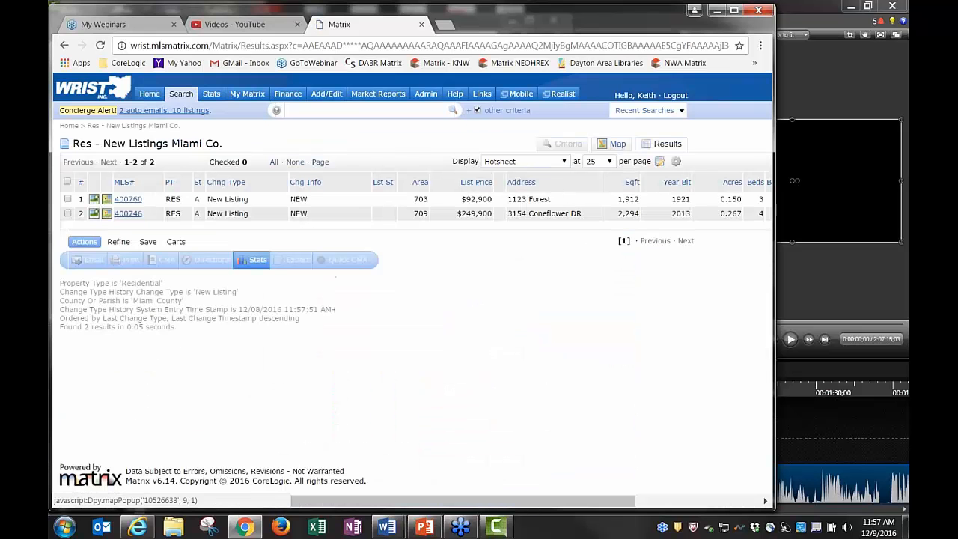
pyautogui.click(68, 199)
pyautogui.click(68, 214)
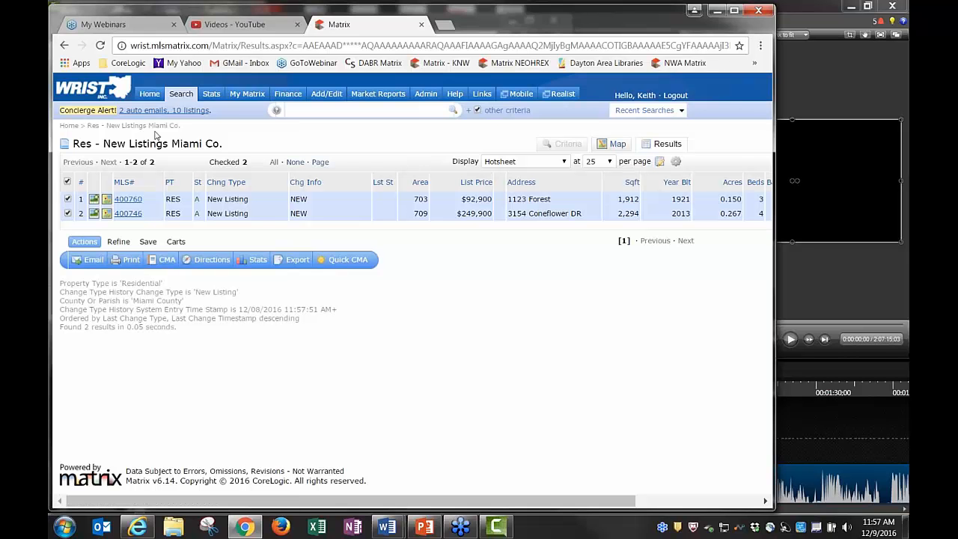
pyautogui.click(150, 94)
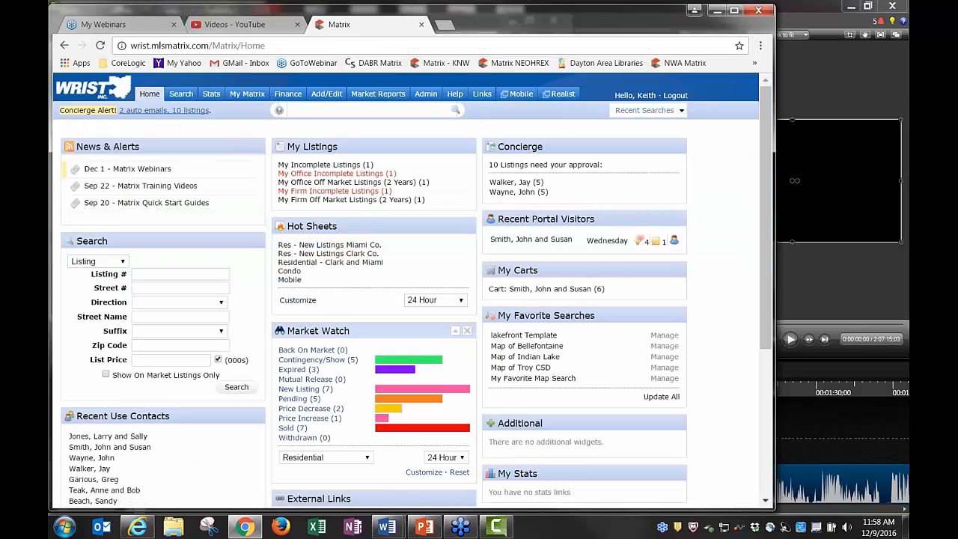
# Open Market Watch's seven new listings and check all of them
pyautogui.click(305, 391)
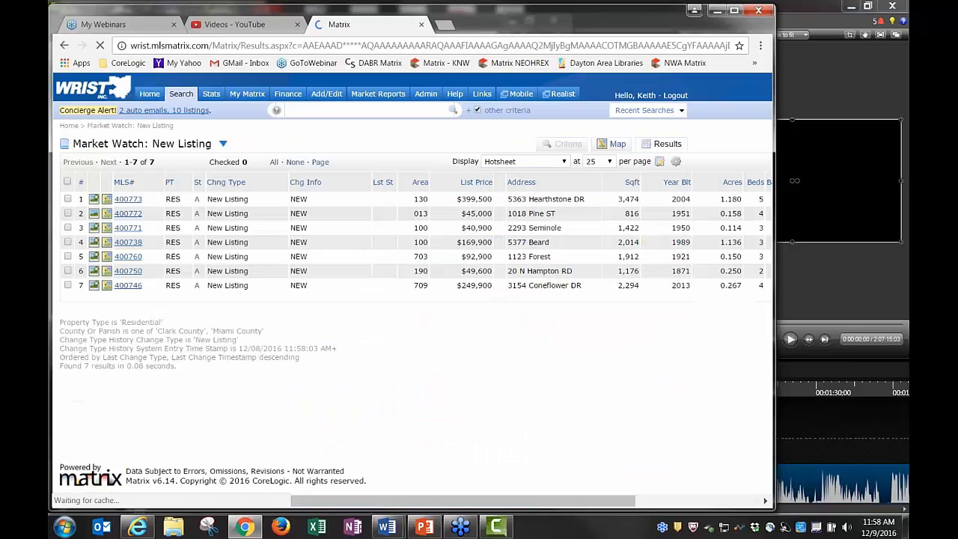
pyautogui.click(274, 162)
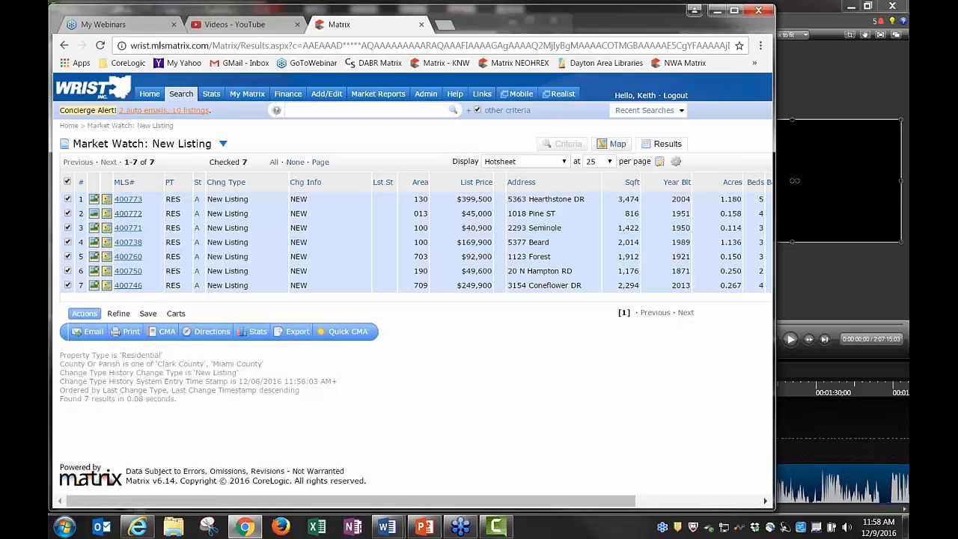
pyautogui.click(149, 94)
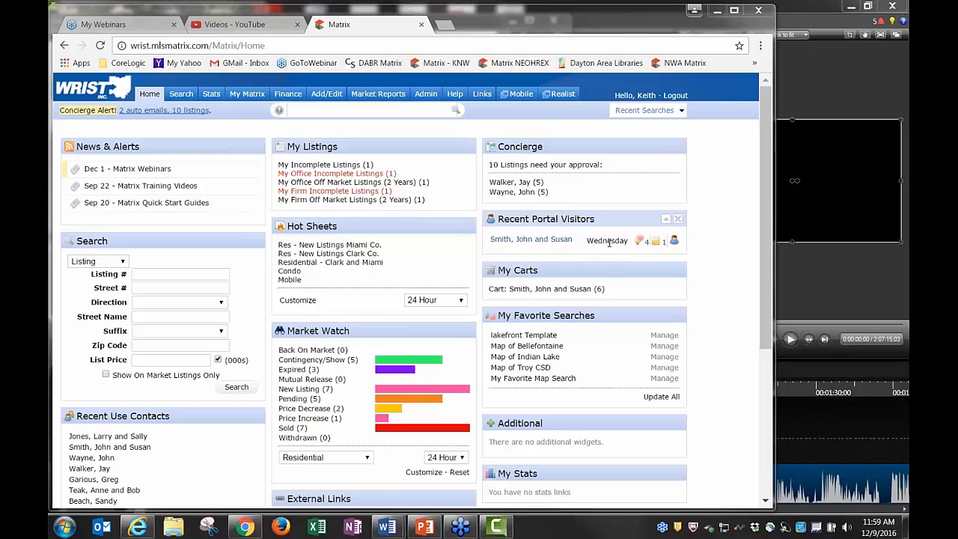
# Bring up the visit time for the contact's Wednesday entry in Recent Portal Visitors
pyautogui.moveTo(611, 243)
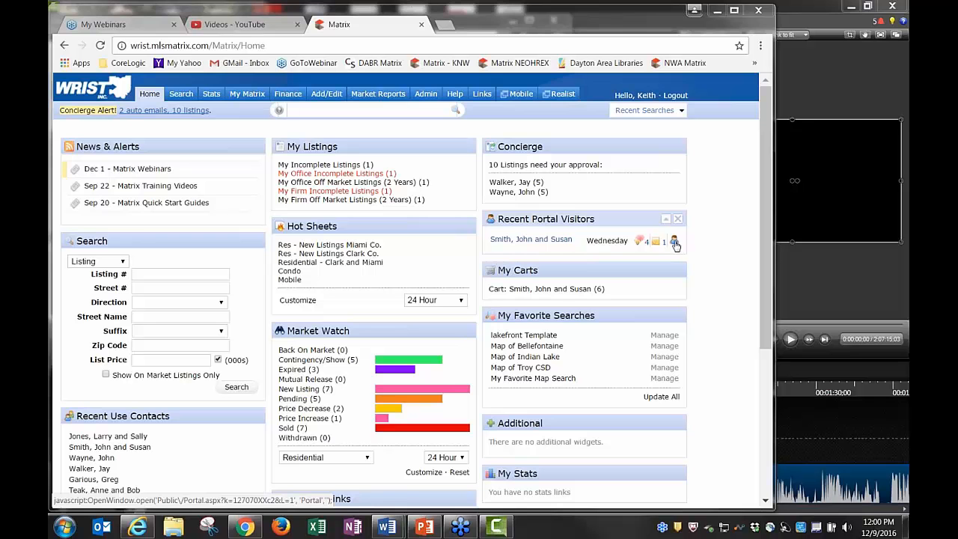
pyautogui.click(675, 243)
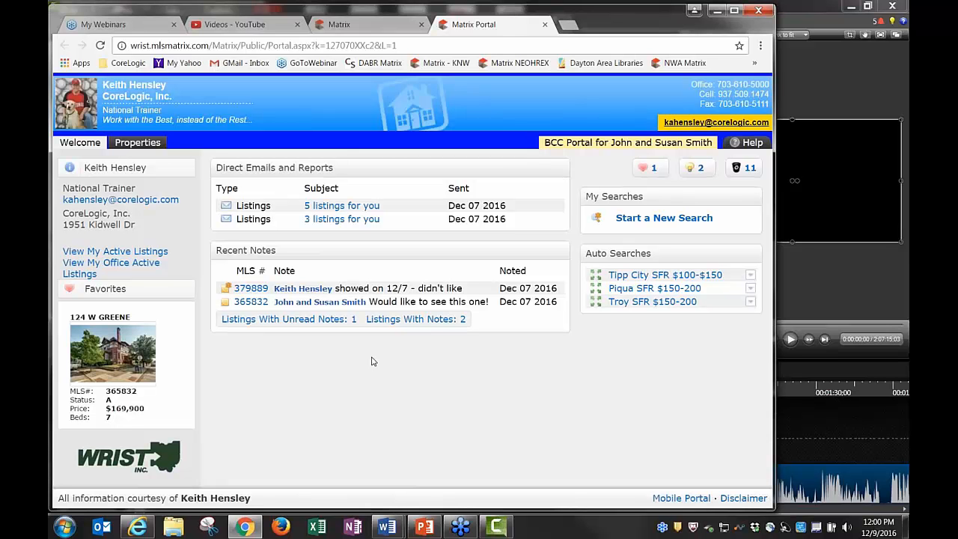
pyautogui.click(138, 142)
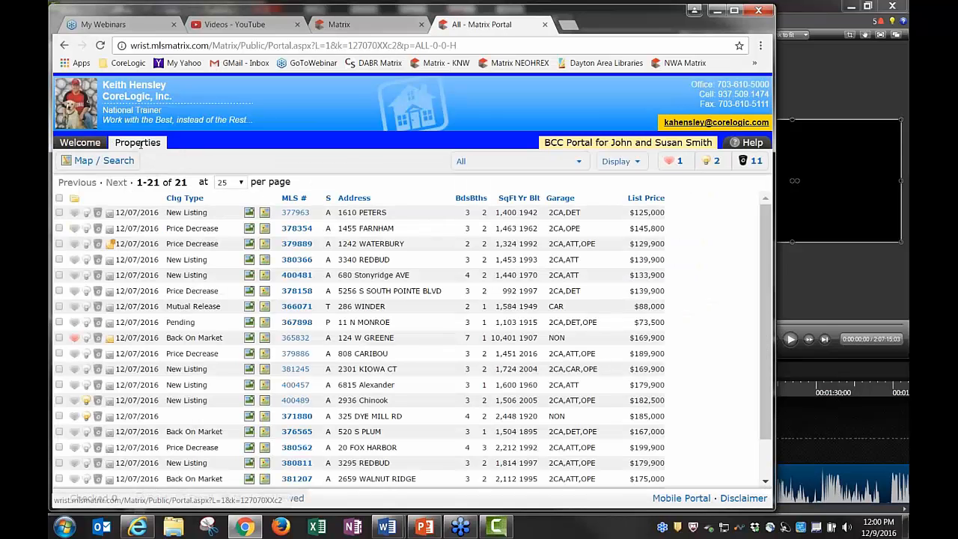
pyautogui.click(80, 142)
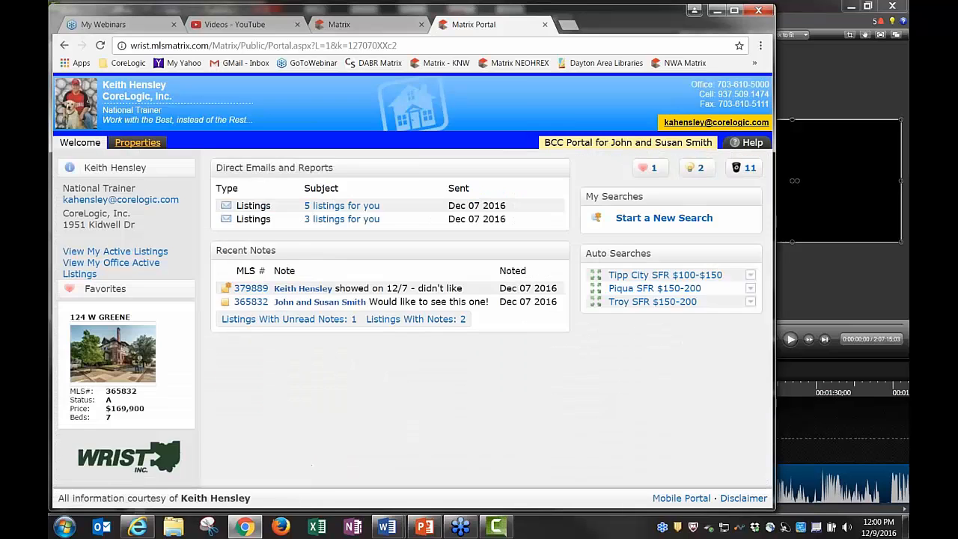
pyautogui.click(137, 143)
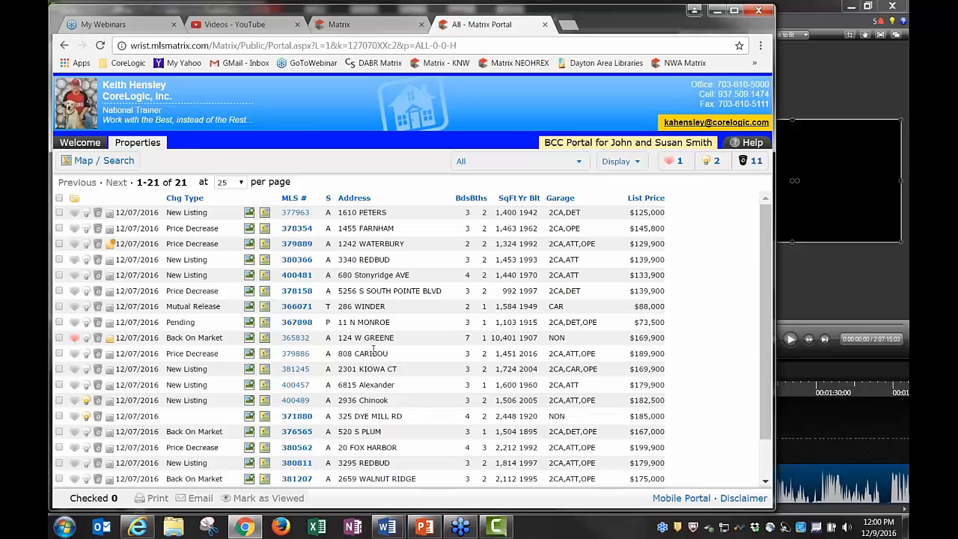
pyautogui.click(615, 163)
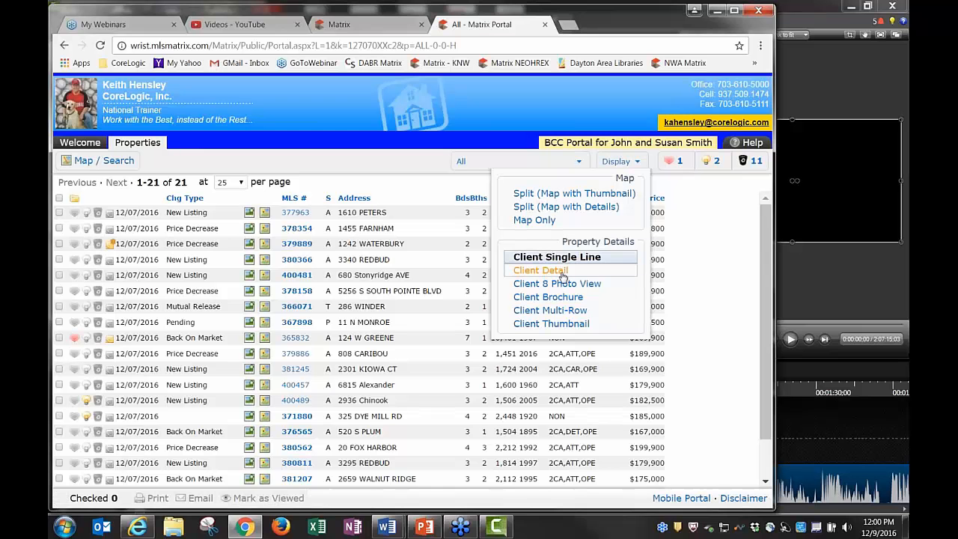
pyautogui.click(567, 313)
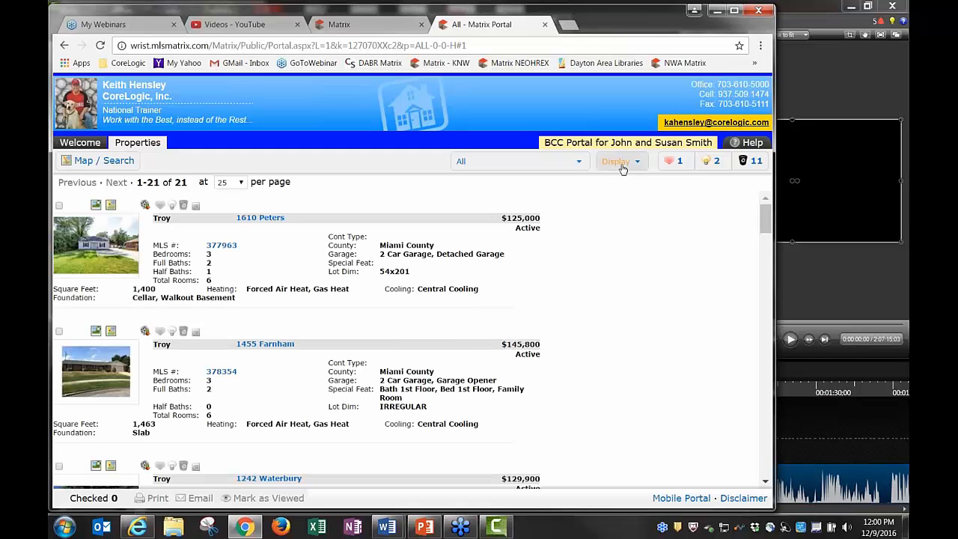
pyautogui.click(618, 162)
pyautogui.click(563, 324)
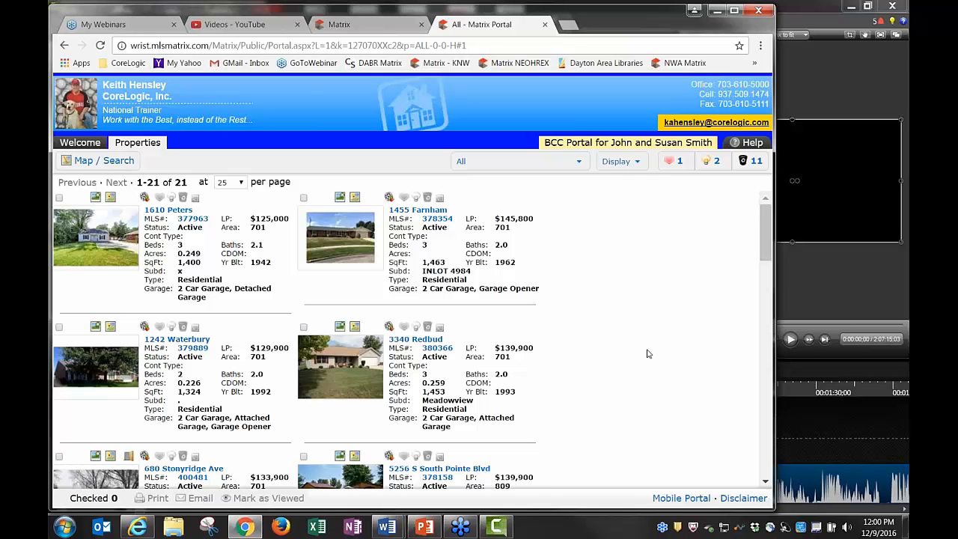
pyautogui.click(618, 164)
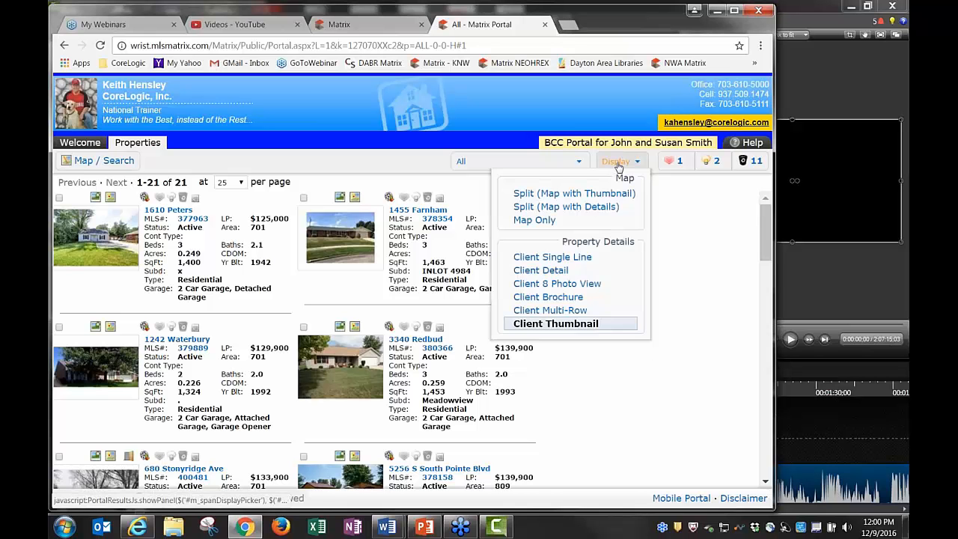
pyautogui.click(566, 258)
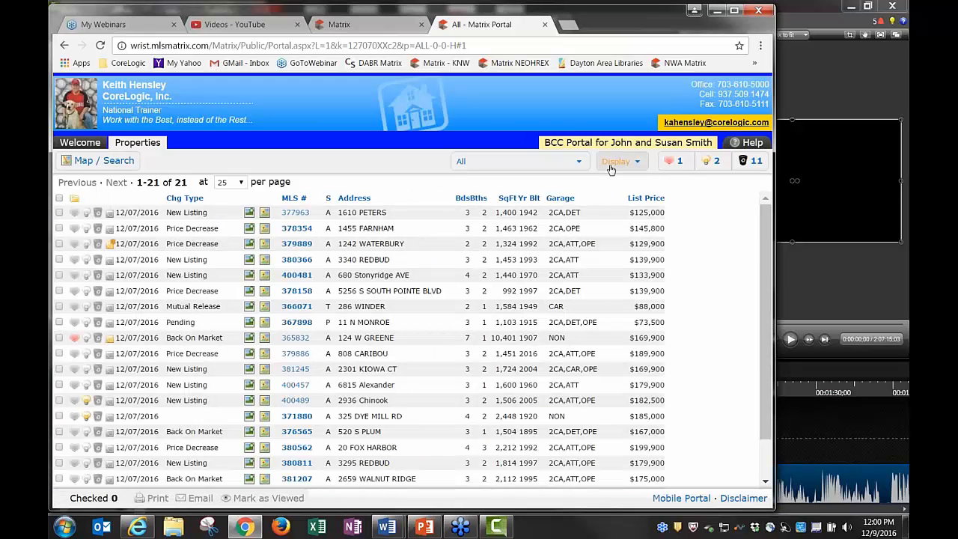
# Switch the portal display to Split view, then back to the single-line table
pyautogui.click(612, 163)
pyautogui.click(619, 197)
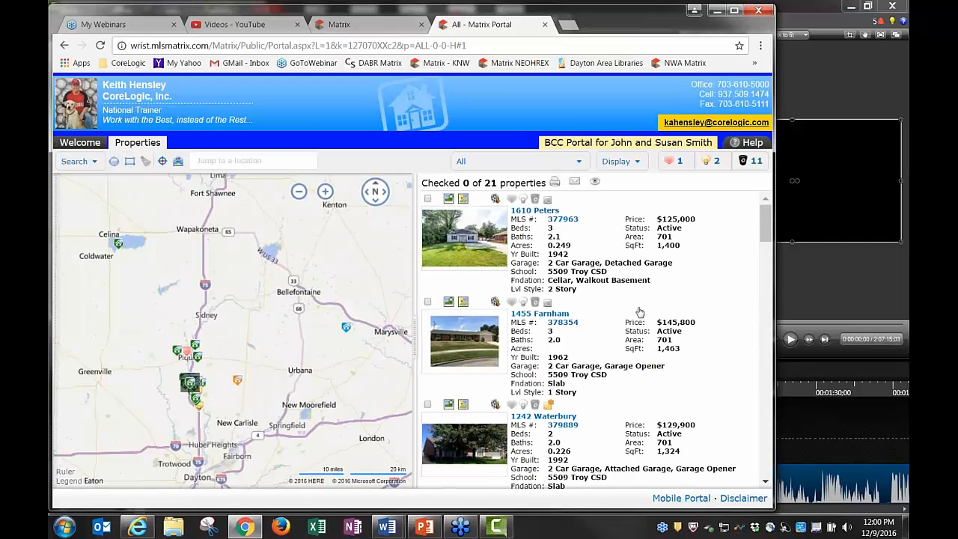
pyautogui.click(617, 161)
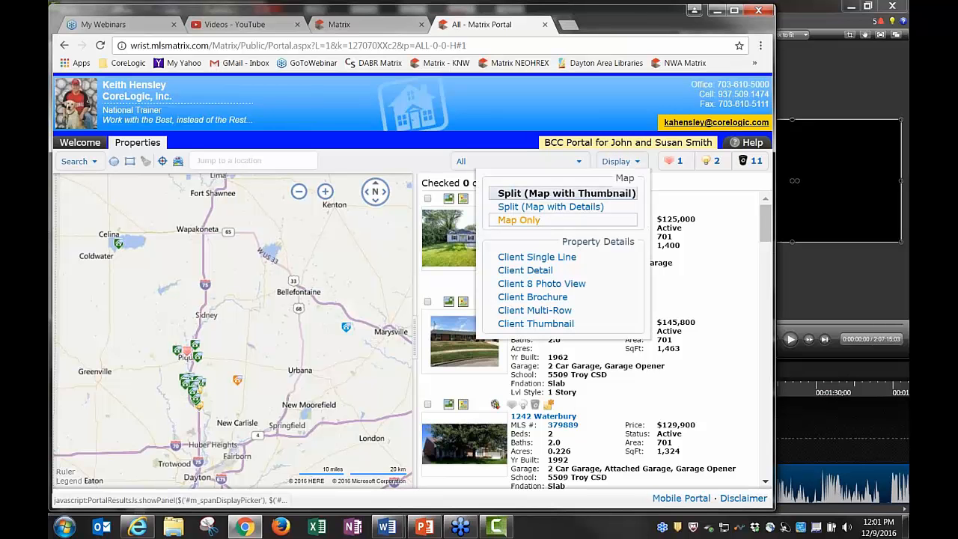
pyautogui.click(568, 258)
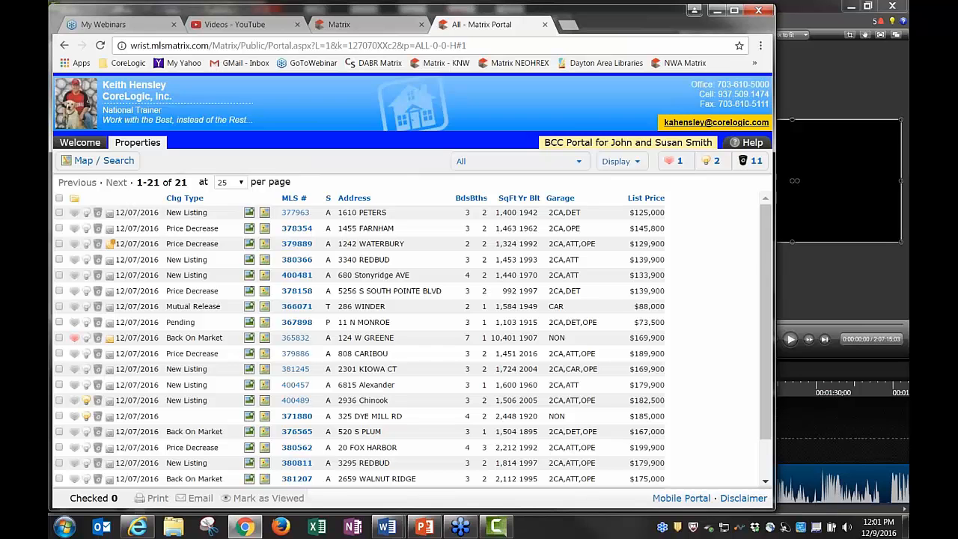
# Filter the portal by the Tipp City SFR $100-$150, Piqua SFR $150-200 and Troy SFR $150-200 searches
pyautogui.click(517, 161)
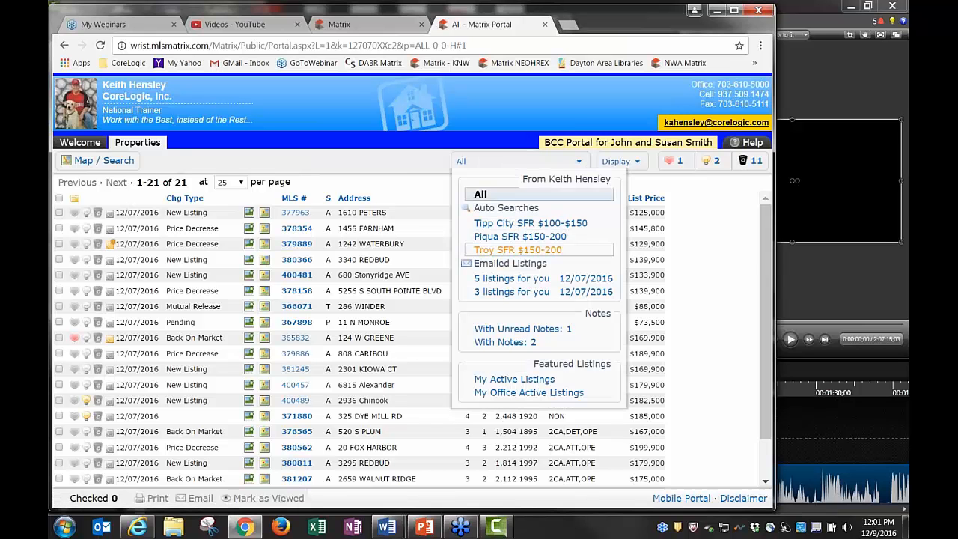
pyautogui.click(514, 225)
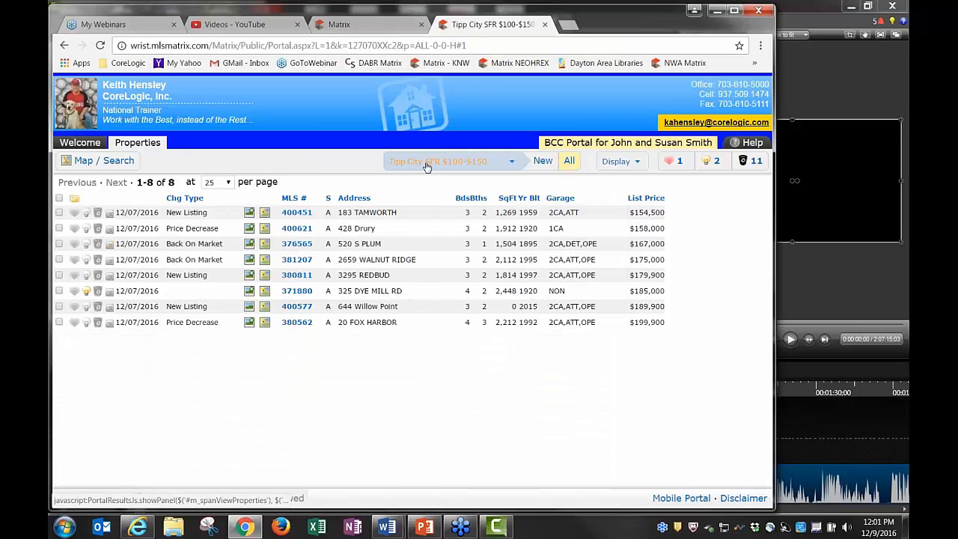
pyautogui.click(427, 162)
pyautogui.click(449, 236)
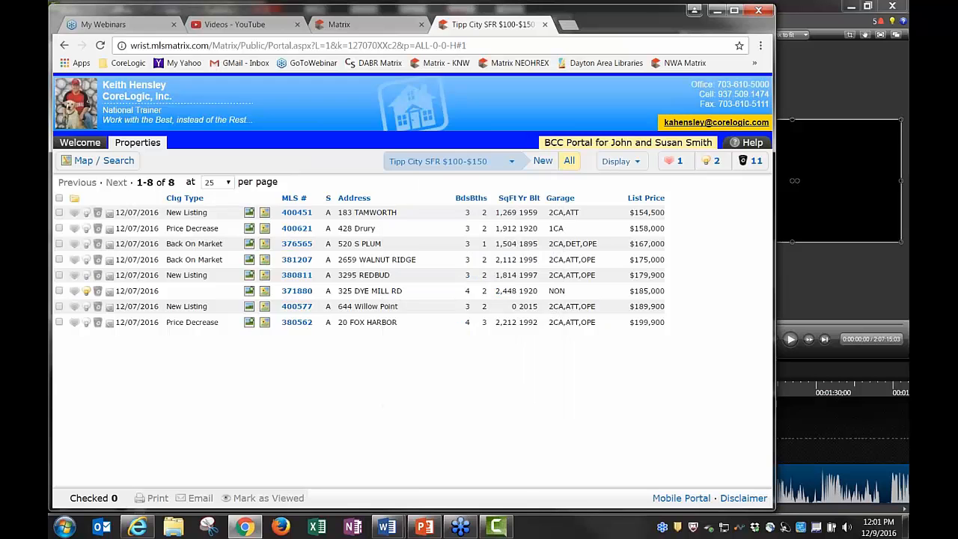
pyautogui.click(404, 162)
pyautogui.click(449, 250)
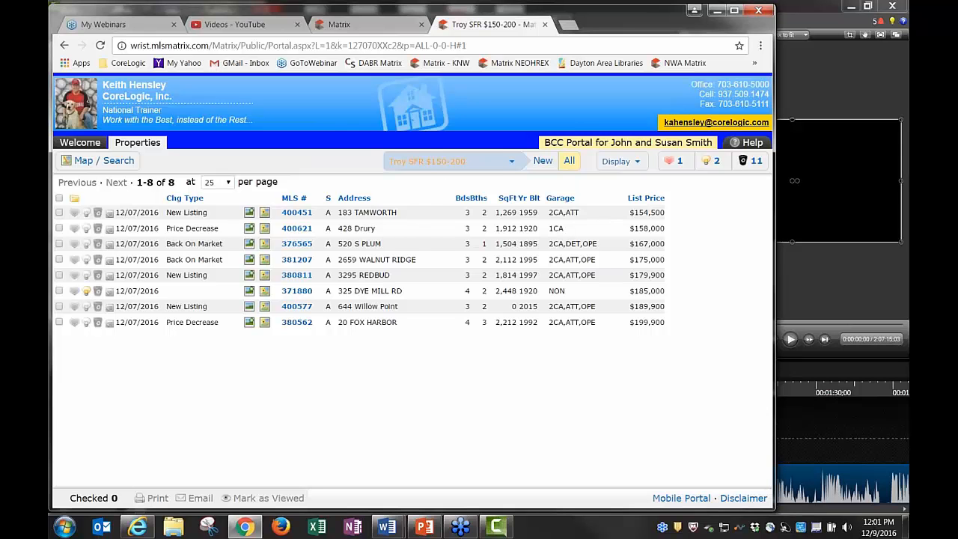
pyautogui.click(442, 162)
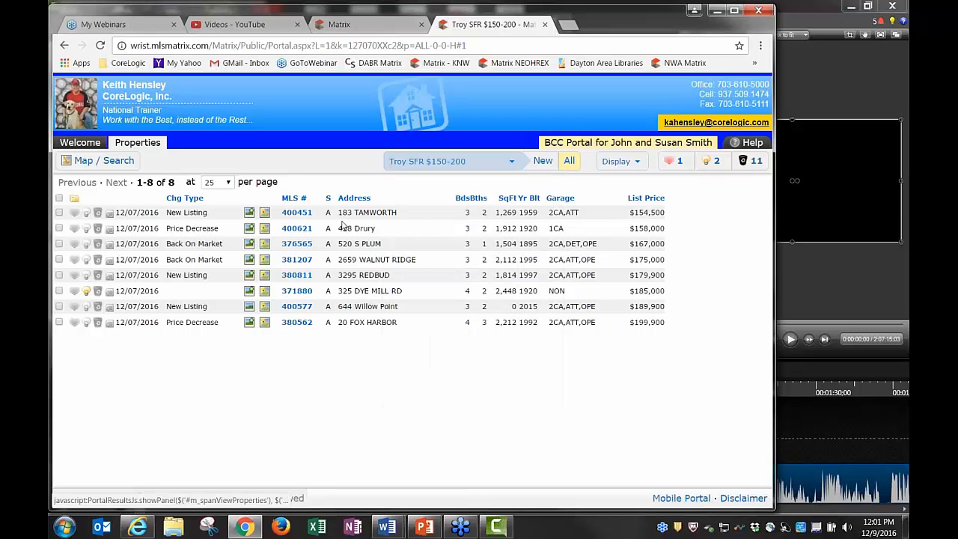
pyautogui.click(74, 213)
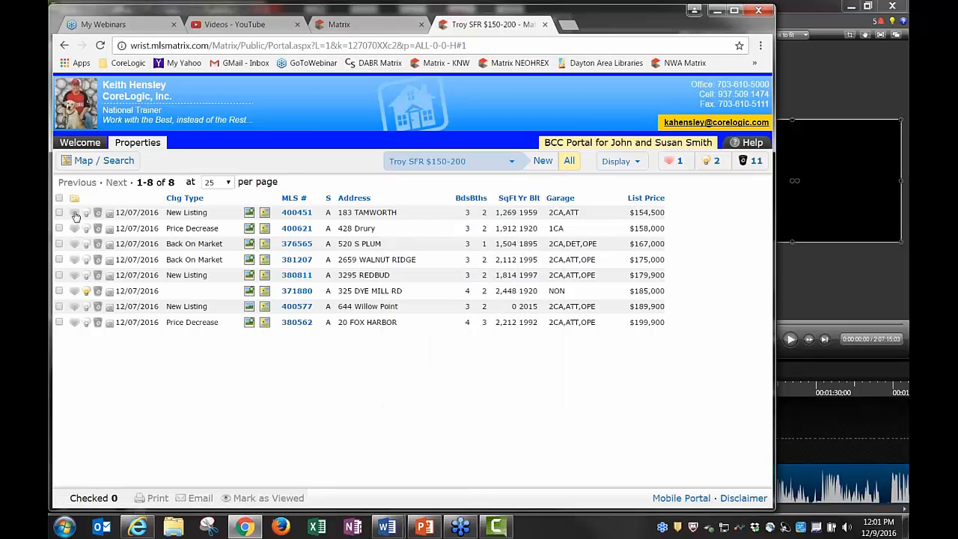
pyautogui.click(74, 229)
pyautogui.click(74, 244)
pyautogui.click(86, 228)
pyautogui.click(87, 213)
pyautogui.click(86, 244)
# Discard the three Troy listings and refresh the portal to show 18 listings
pyautogui.click(97, 229)
pyautogui.click(98, 212)
pyautogui.click(97, 244)
pyautogui.click(101, 46)
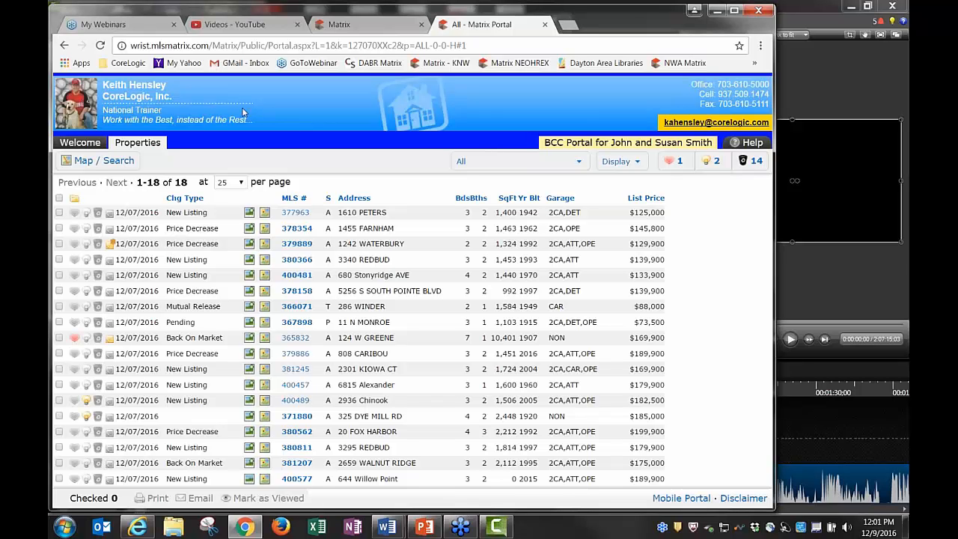
# Close the portal, pick listing 400730 in Add/Edit Quick Modify, and open its Residential form
pyautogui.click(545, 24)
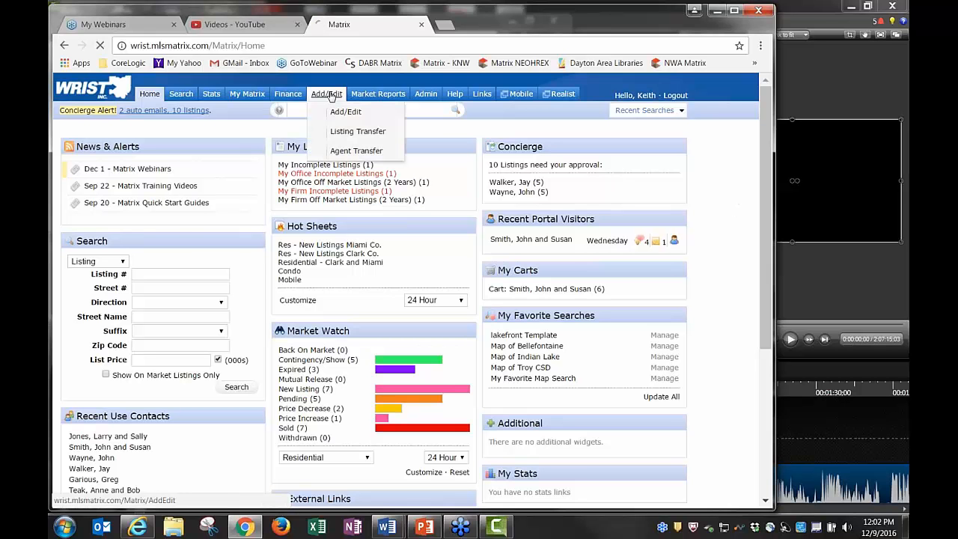
pyautogui.click(327, 94)
pyautogui.click(130, 210)
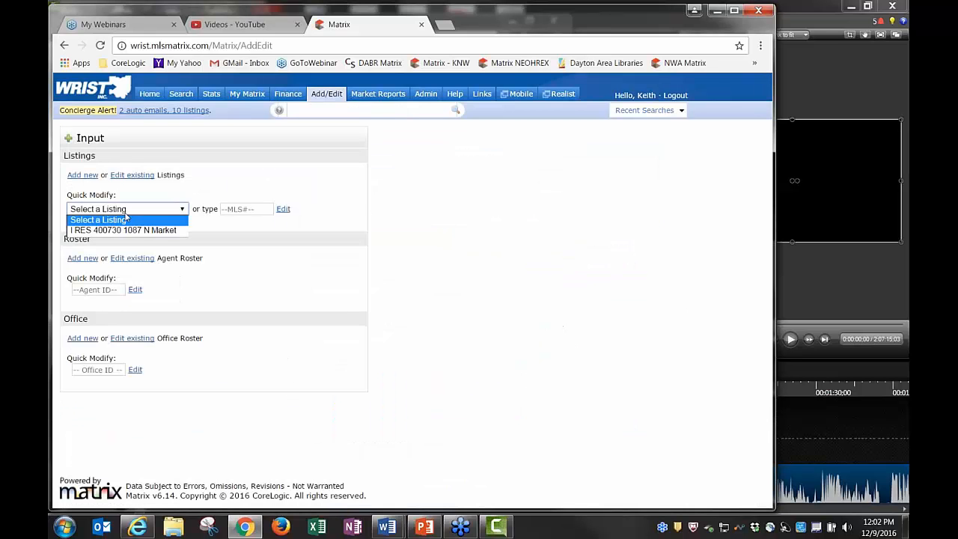
pyautogui.click(136, 236)
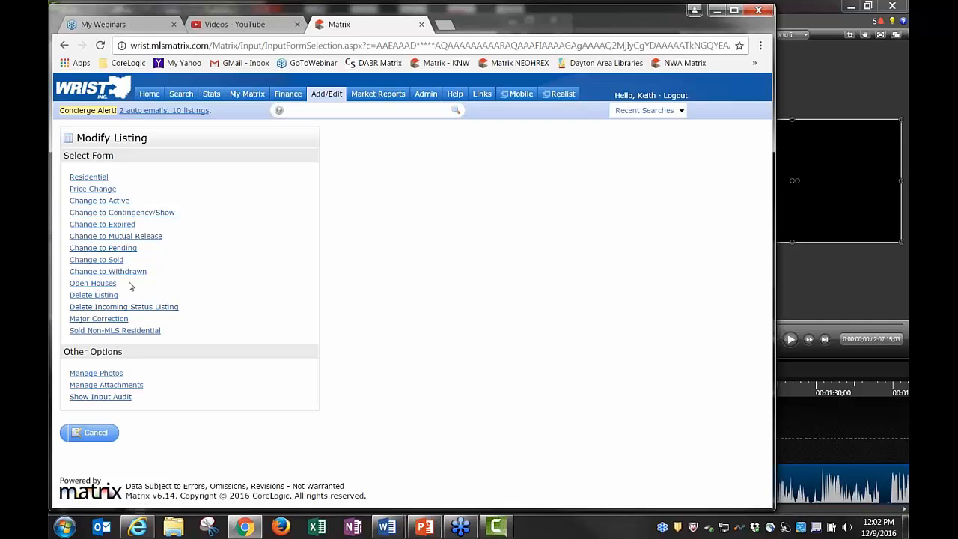
pyautogui.click(93, 179)
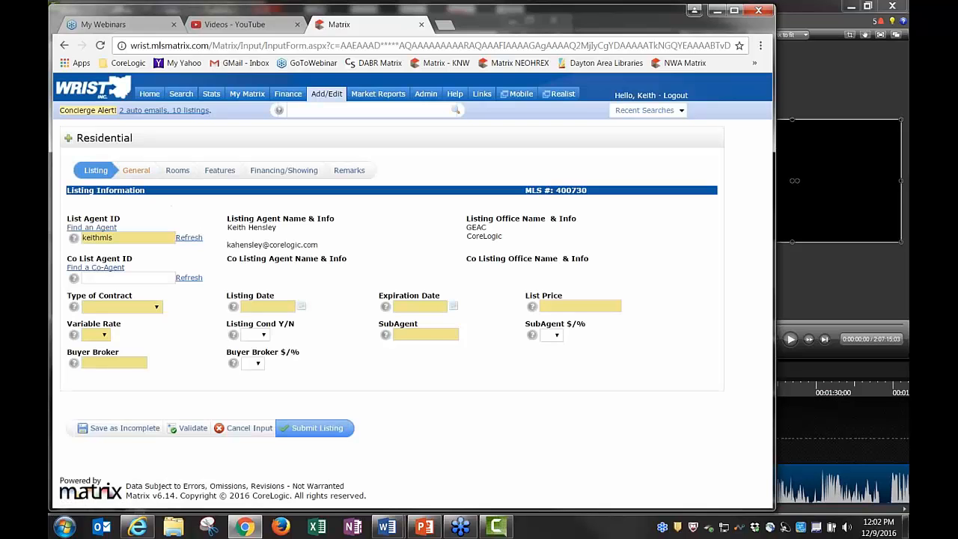
# On the General page, drag the map pin onto the parcel, giving latitude 40.0512, longitude -84.1917
pyautogui.click(131, 172)
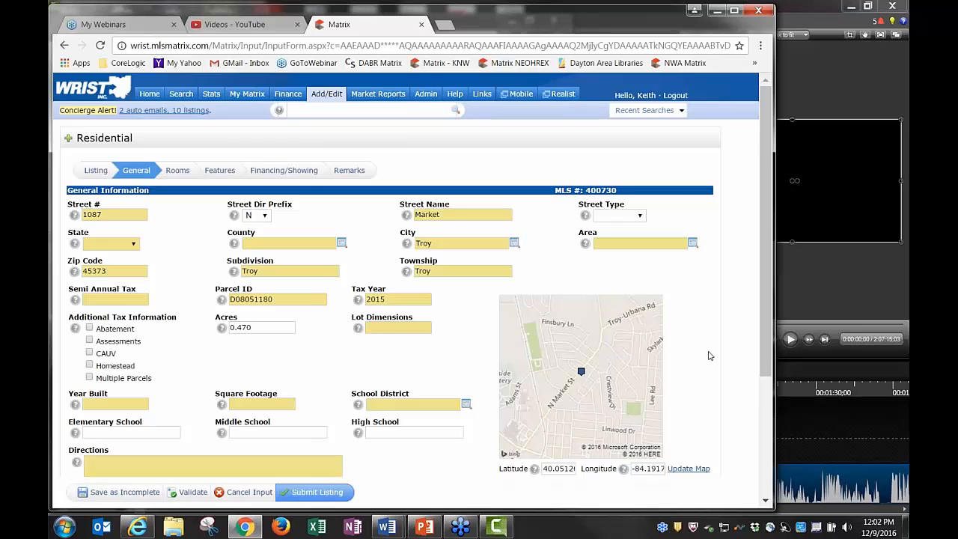
pyautogui.scroll(-1, 709, 363)
pyautogui.scroll(-2, 710, 363)
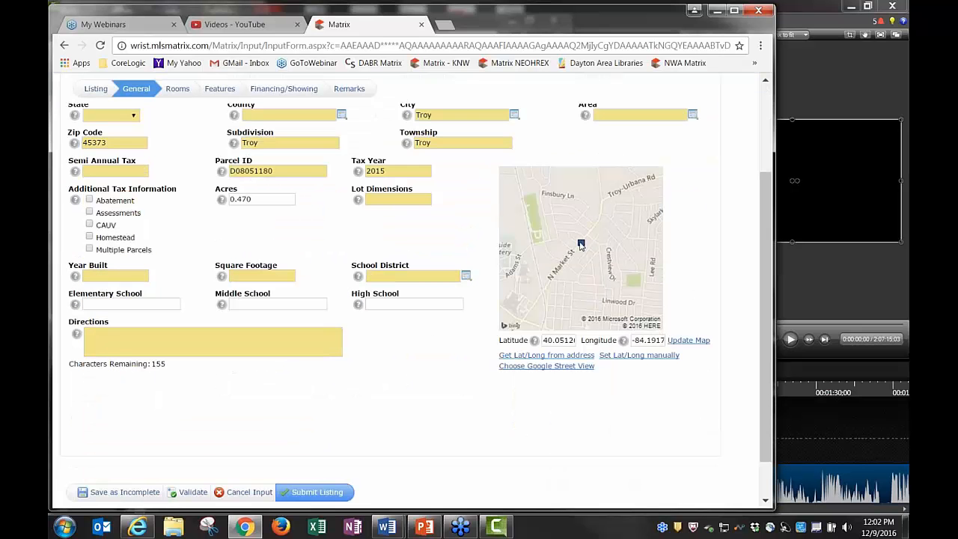
pyautogui.click(629, 357)
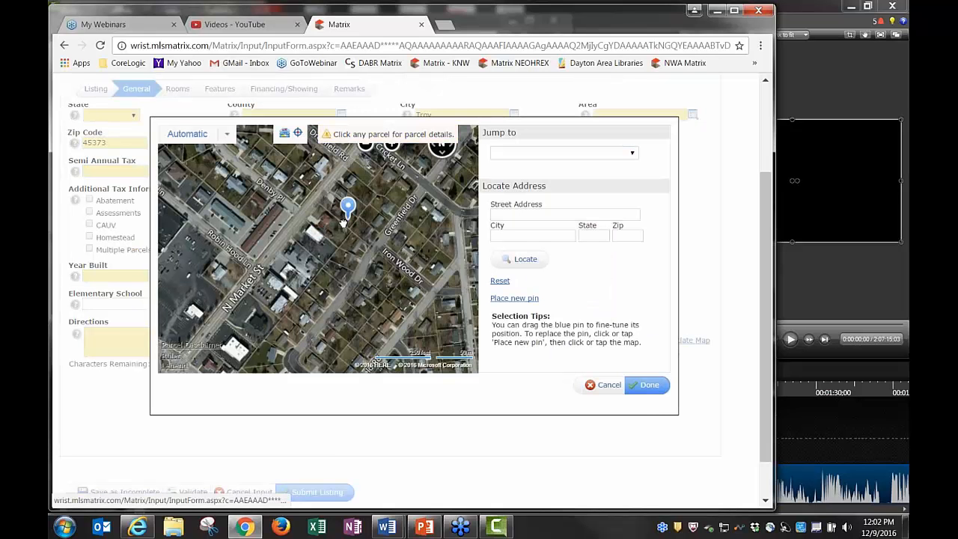
pyautogui.moveTo(343, 223); pyautogui.dragTo(311, 251)
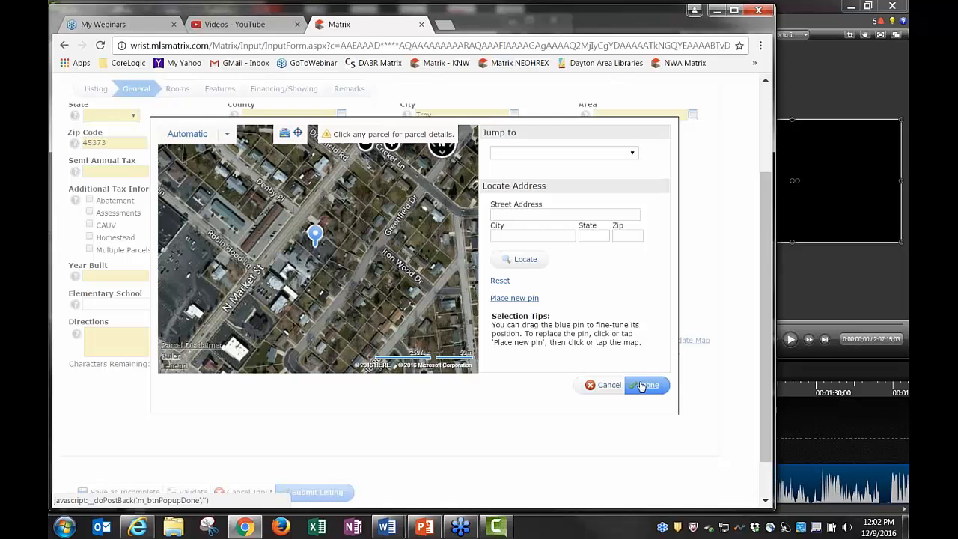
pyautogui.click(640, 386)
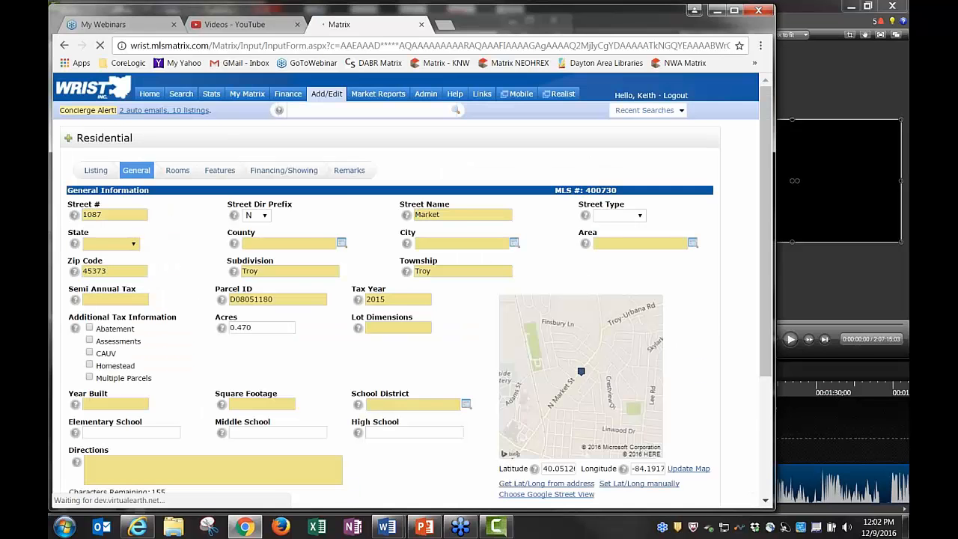
pyautogui.scroll(-2, 708, 370)
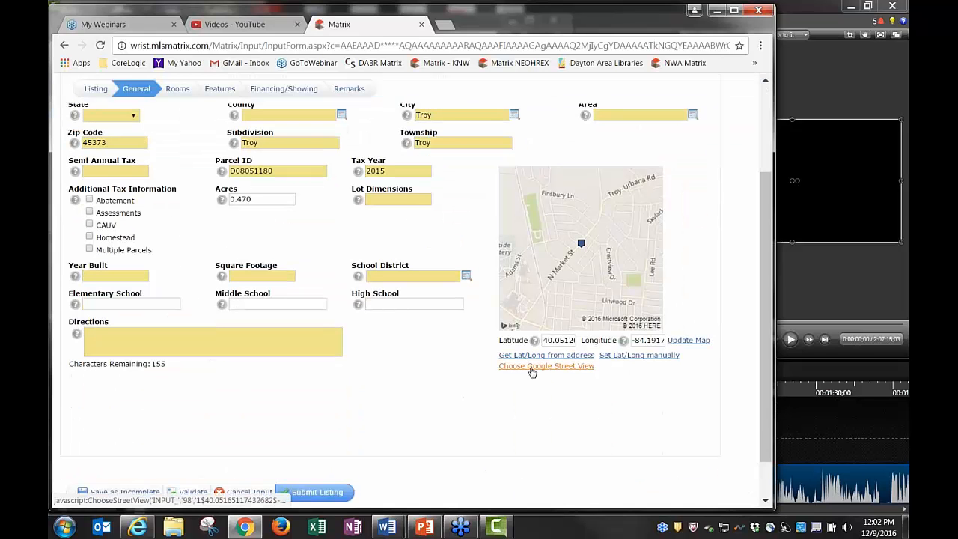
# Choose a Google Street View on N Market St framing the brick building and sign for listing 400730
pyautogui.click(533, 372)
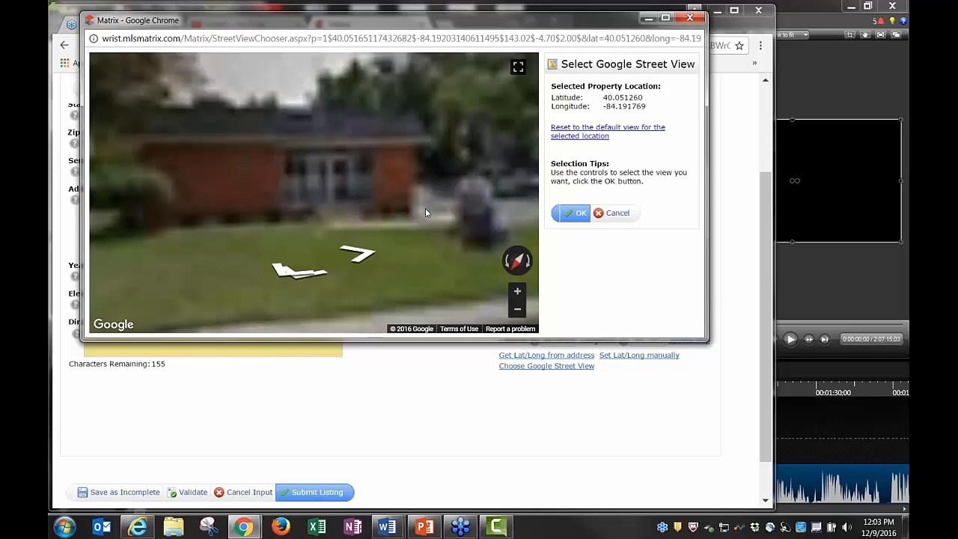
pyautogui.click(518, 311)
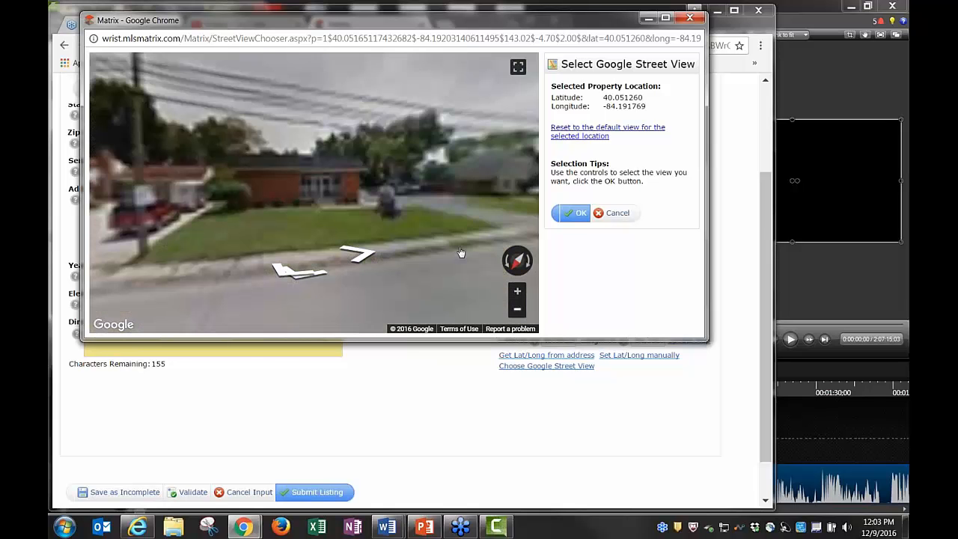
pyautogui.moveTo(461, 252); pyautogui.dragTo(354, 250)
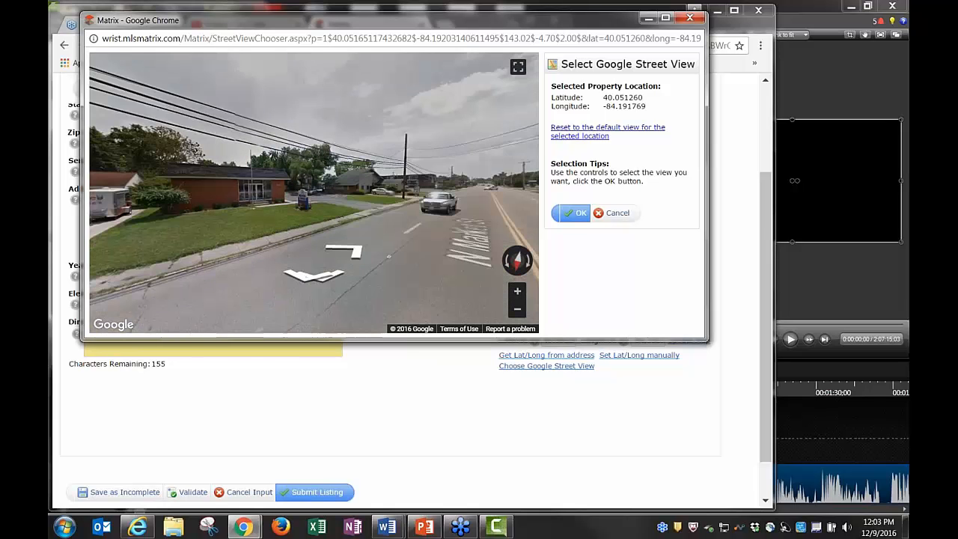
pyautogui.click(351, 249)
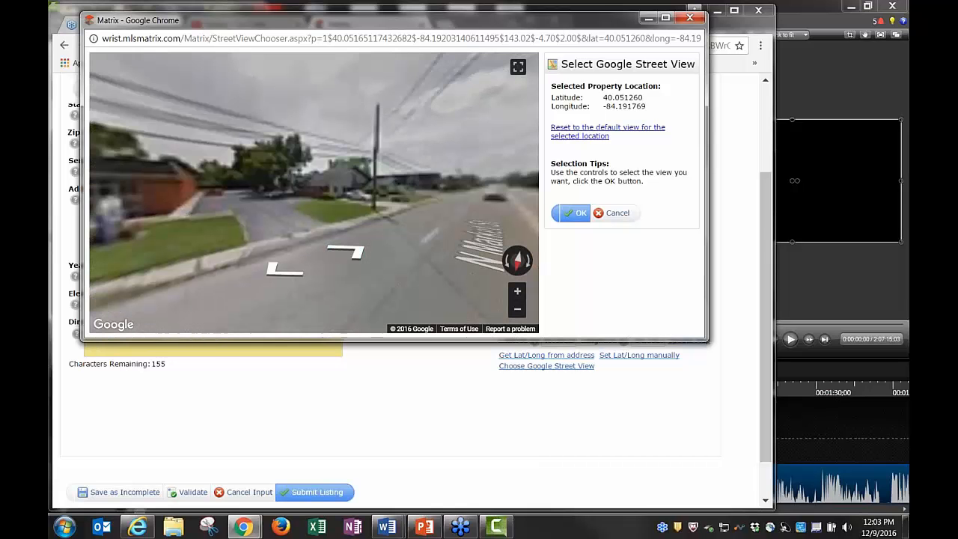
pyautogui.click(349, 252)
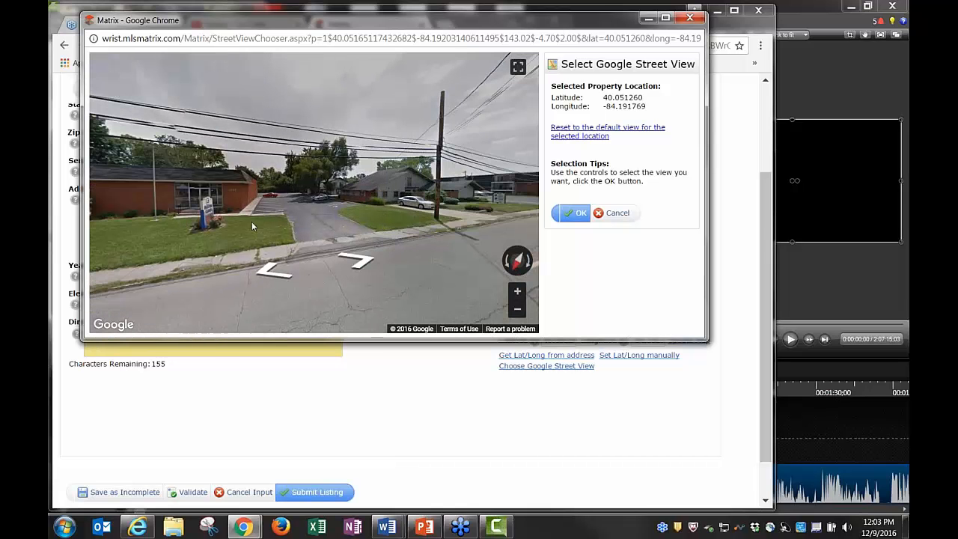
pyautogui.click(267, 271)
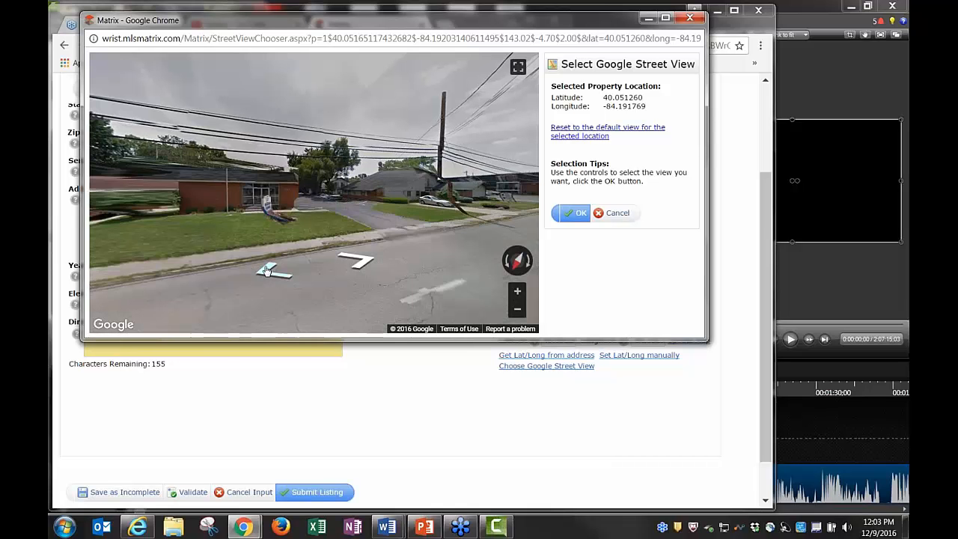
pyautogui.click(460, 281)
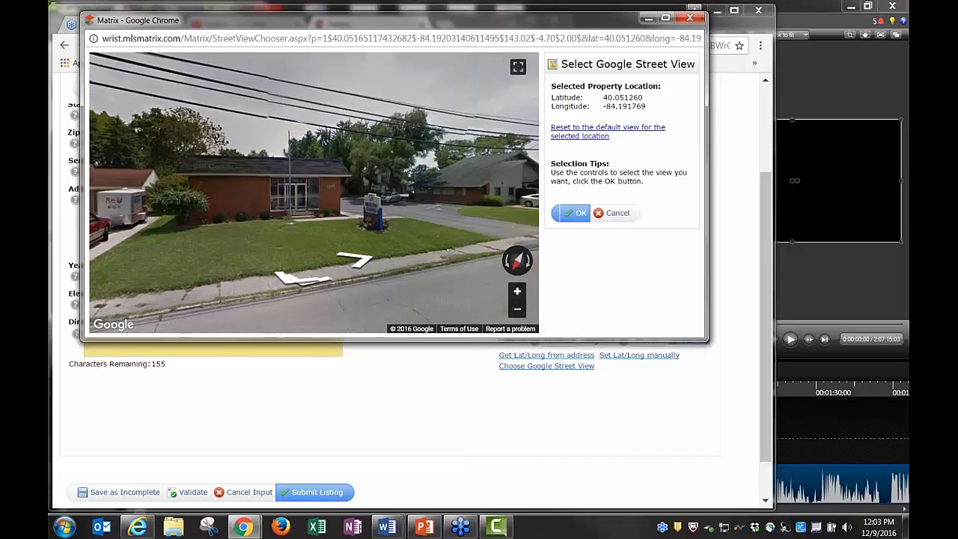
pyautogui.moveTo(258, 220); pyautogui.dragTo(322, 178)
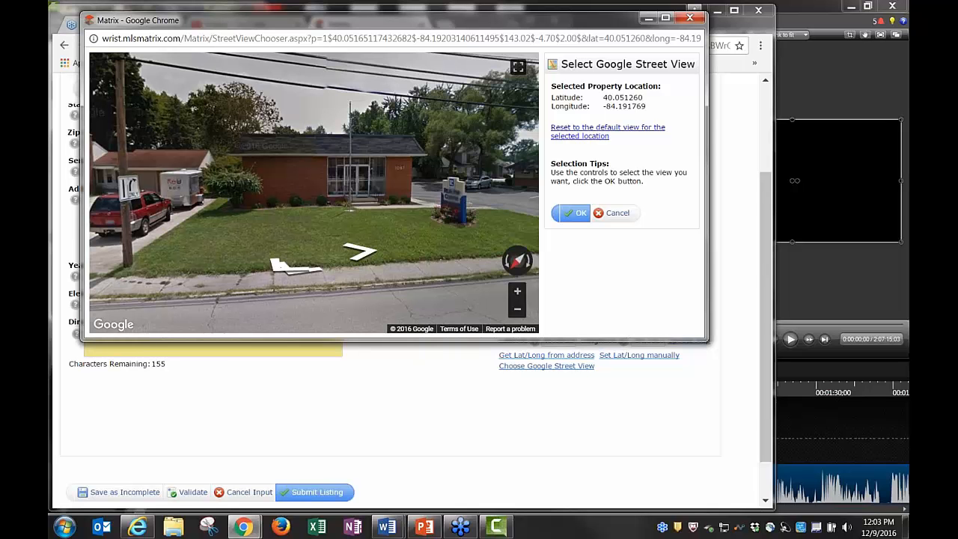
pyautogui.click(582, 215)
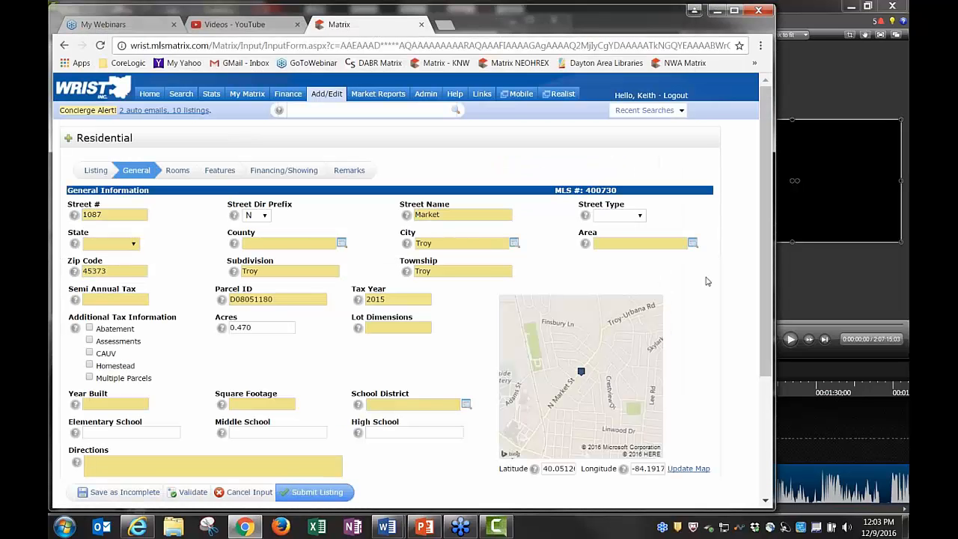
# Submit listing 400730's changes, reaching the Input Succeeded page
pyautogui.scroll(-3, 708, 280)
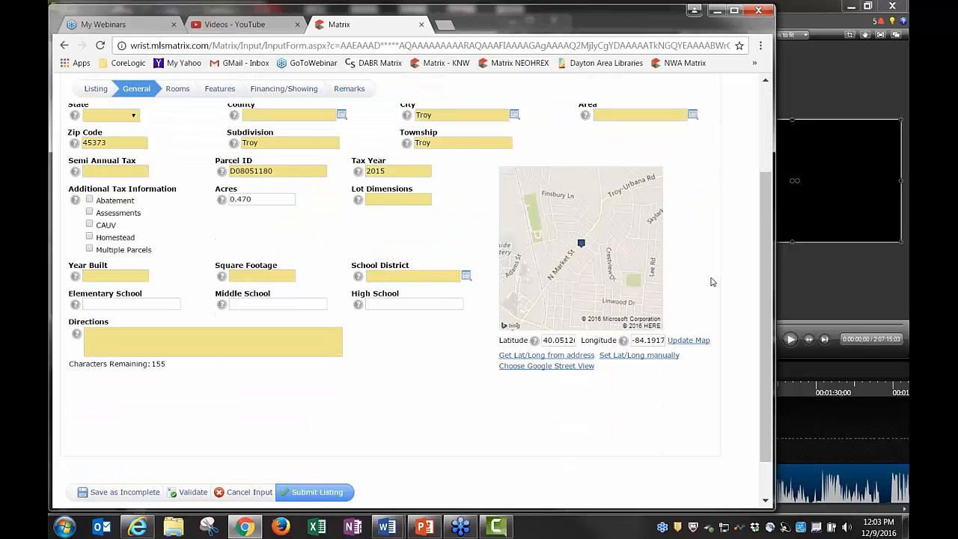
pyautogui.scroll(5, 367, 219)
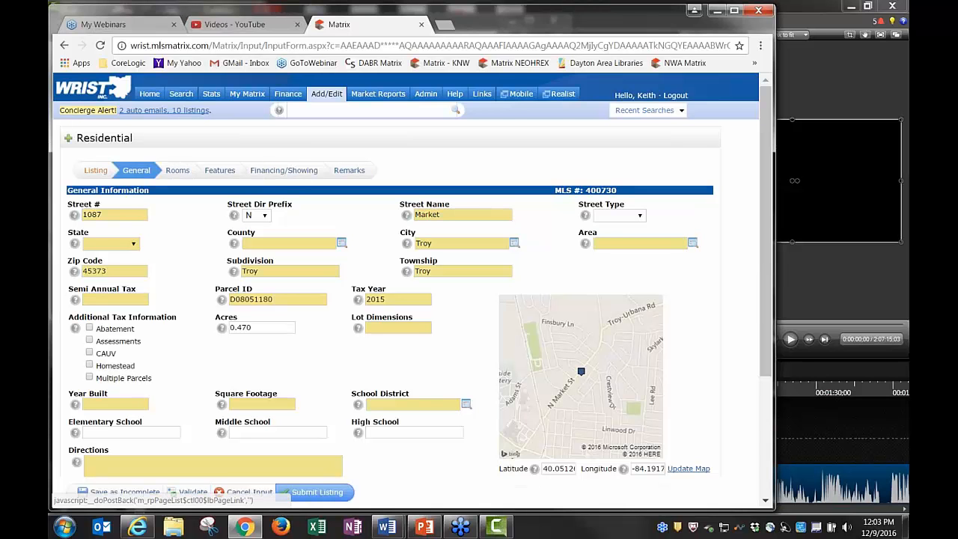
pyautogui.scroll(-1, 337, 435)
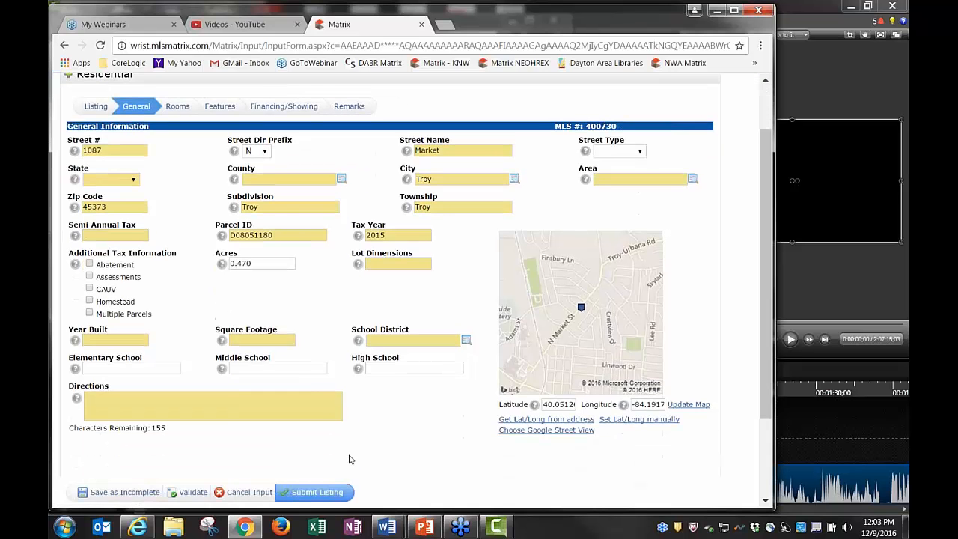
pyautogui.click(314, 492)
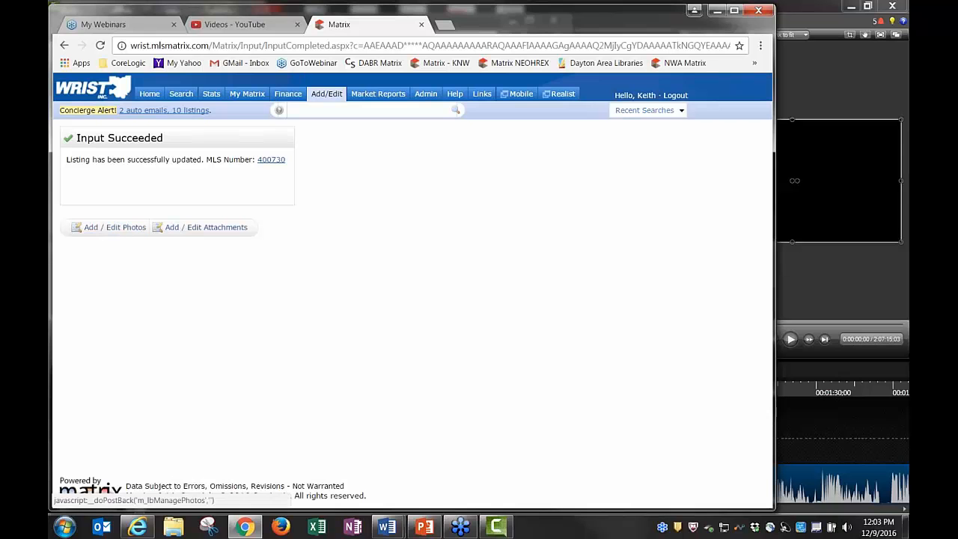
# Upload seven My House photos, including aerial view, boat dock, kitchen, back patio and pool, spare bedroom
pyautogui.click(122, 233)
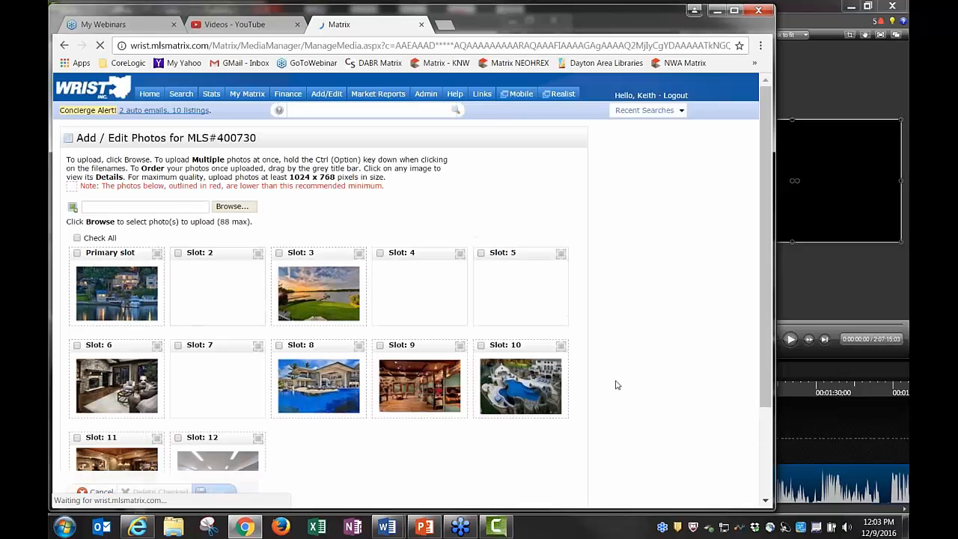
pyautogui.click(232, 208)
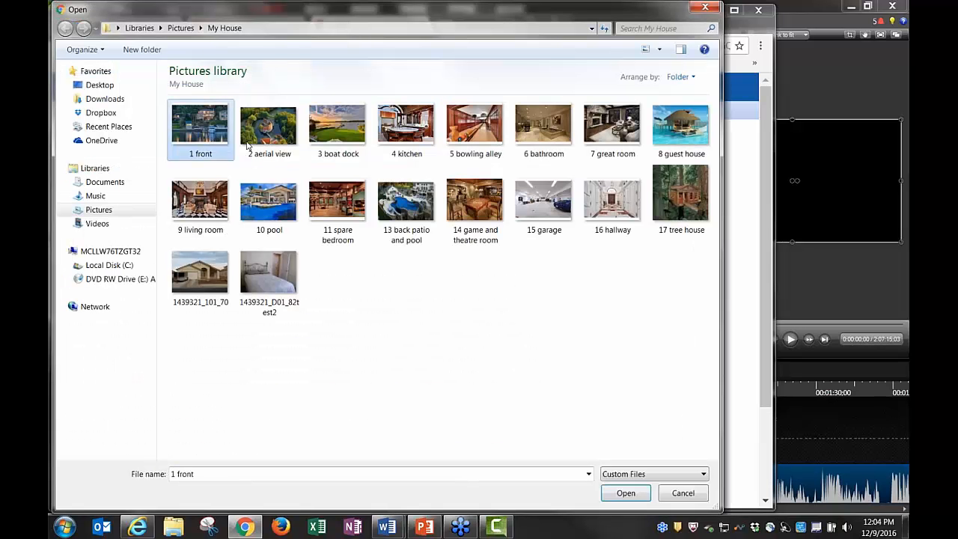
pyautogui.keyDown('ctrl'); pyautogui.click(251, 142); pyautogui.keyUp('ctrl')
pyautogui.keyDown('ctrl'); pyautogui.click(337, 139); pyautogui.keyUp('ctrl')
pyautogui.keyDown('ctrl'); pyautogui.click(405, 139); pyautogui.keyUp('ctrl')
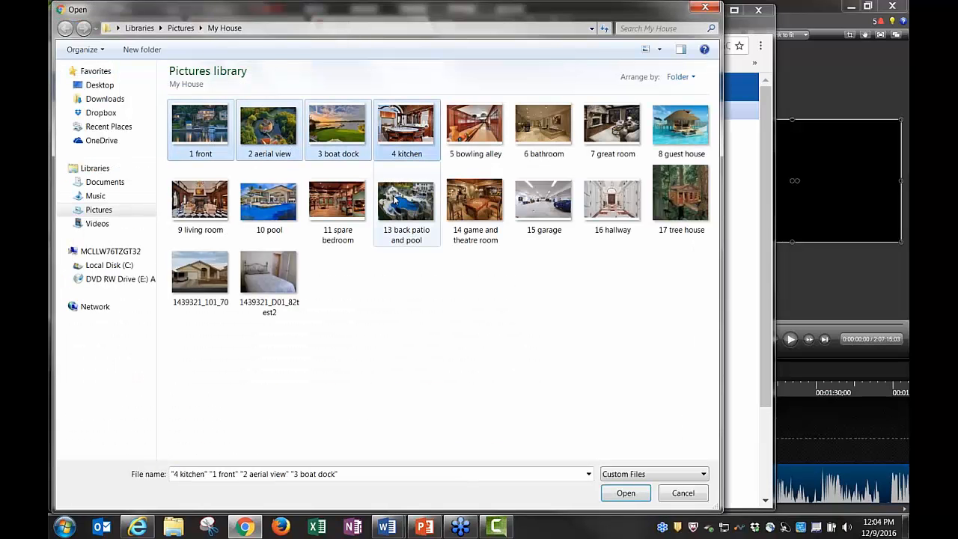
pyautogui.keyDown('ctrl'); pyautogui.click(395, 198); pyautogui.keyUp('ctrl')
pyautogui.keyDown('ctrl'); pyautogui.click(337, 201); pyautogui.keyUp('ctrl')
pyautogui.keyDown('ctrl'); pyautogui.click(268, 200); pyautogui.keyUp('ctrl')
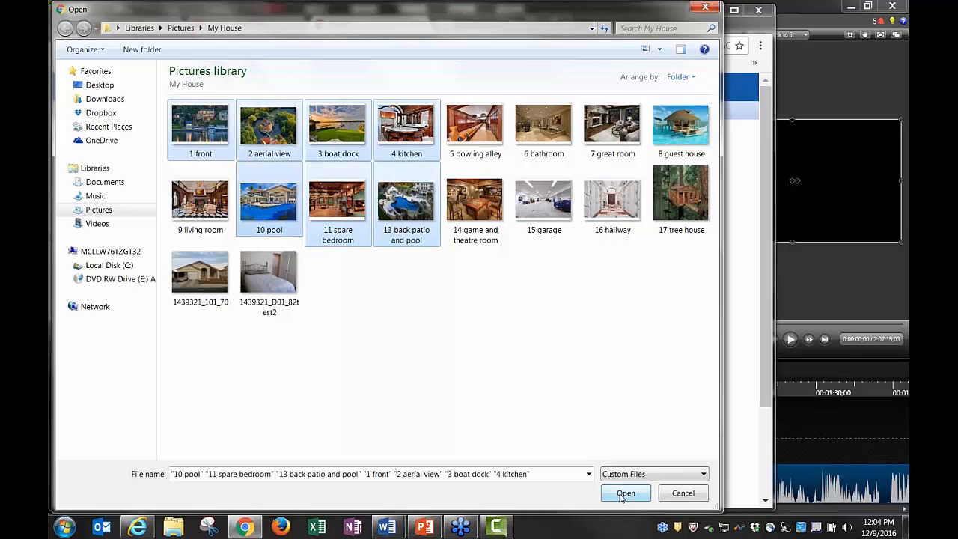
pyautogui.click(676, 496)
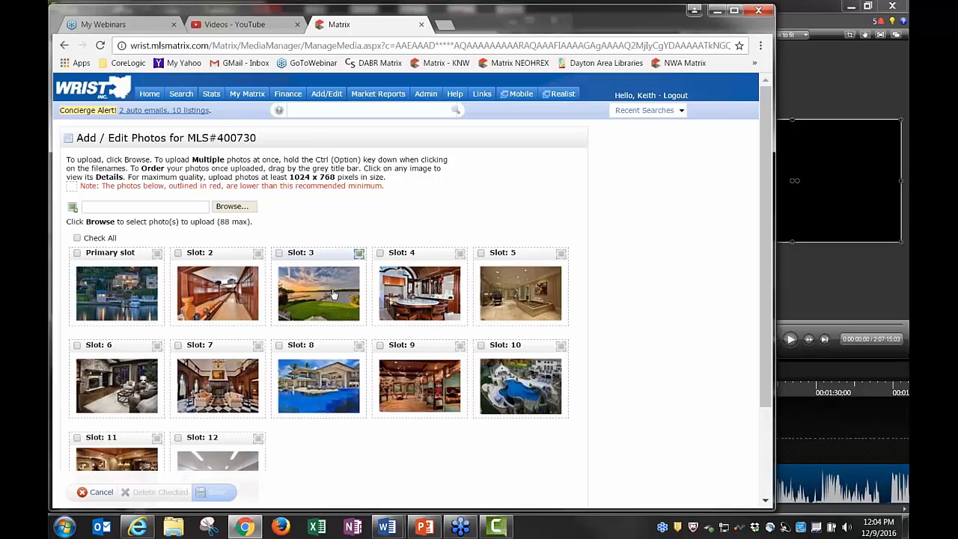
pyautogui.click(334, 294)
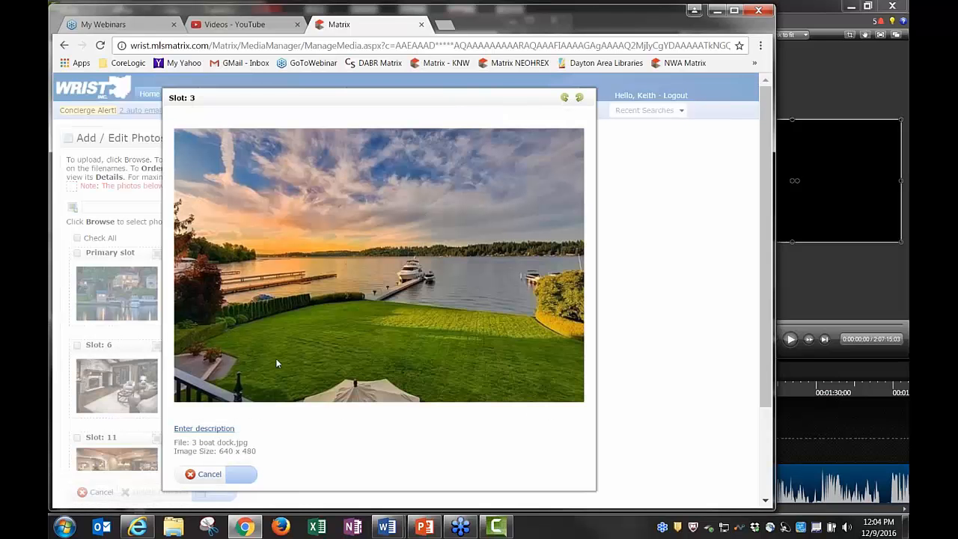
pyautogui.click(228, 430)
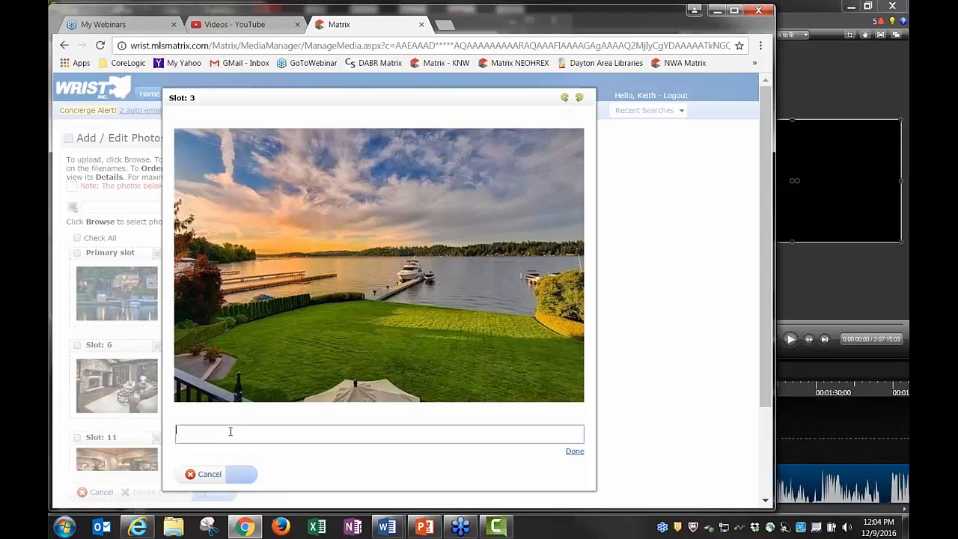
pyautogui.write('kdfjkdjdkjdkjf')
pyautogui.press('BackSpace')
pyautogui.press('BackSpace')
pyautogui.press('BackSpace')
pyautogui.press('BackSpace')
pyautogui.press('BackSpace')
pyautogui.press('BackSpace')
pyautogui.press('BackSpace')
pyautogui.press('BackSpace')
pyautogui.press('BackSpace')
pyautogui.press('BackSpace')
pyautogui.press('BackSpace')
pyautogui.click(204, 474)
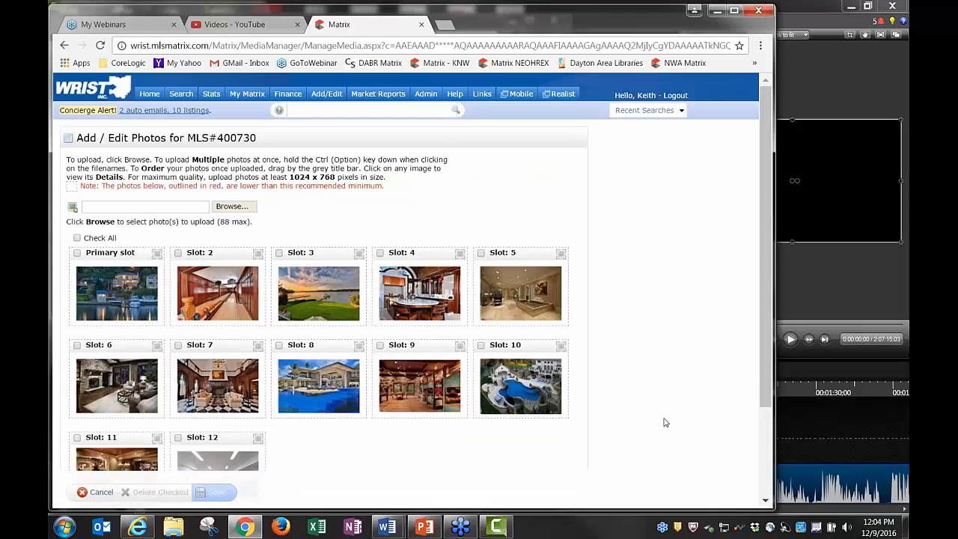
# Check the Slot 7 and Slot 8 photos, then cancel and discard the unsaved photo changes
pyautogui.scroll(-3, 665, 423)
pyautogui.click(177, 226)
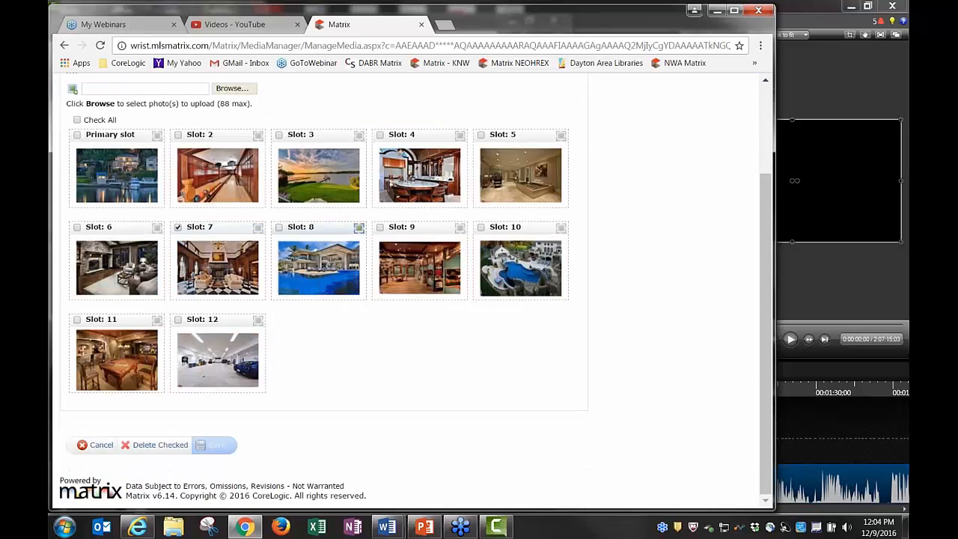
pyautogui.click(279, 227)
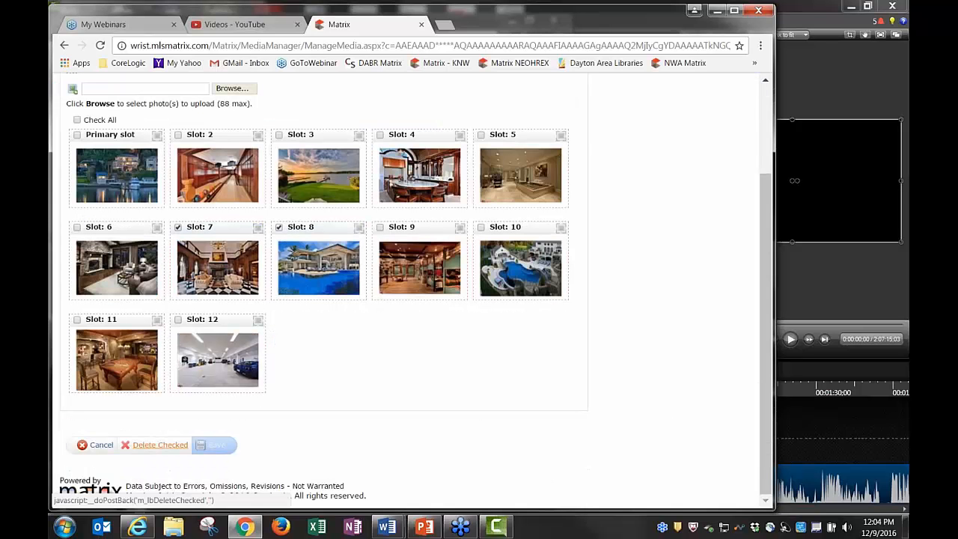
pyautogui.scroll(3, 437, 393)
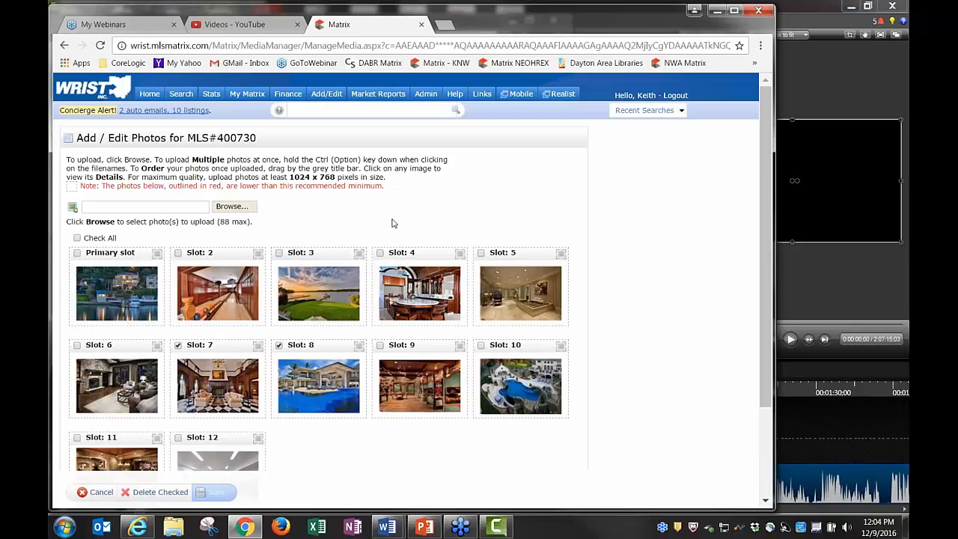
pyautogui.scroll(-2, 449, 454)
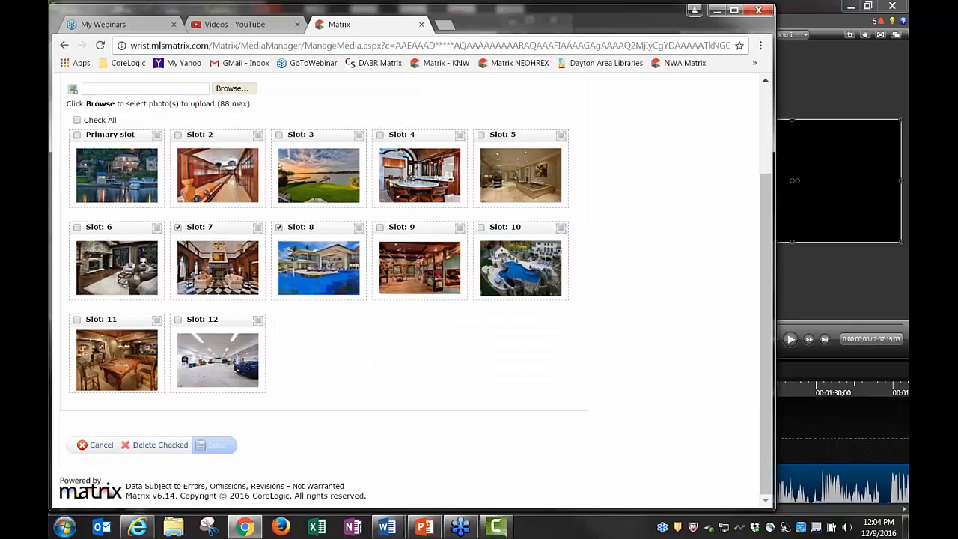
pyautogui.click(101, 444)
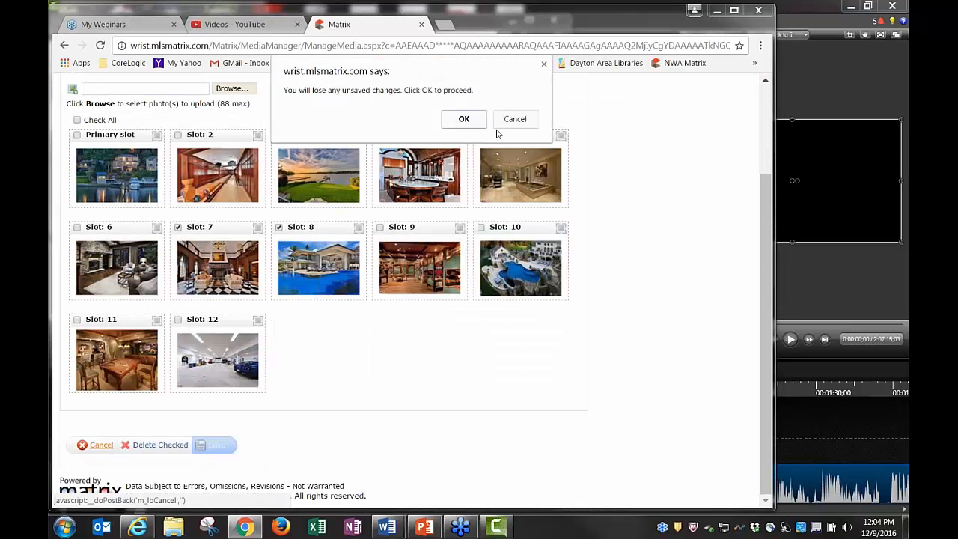
pyautogui.click(460, 119)
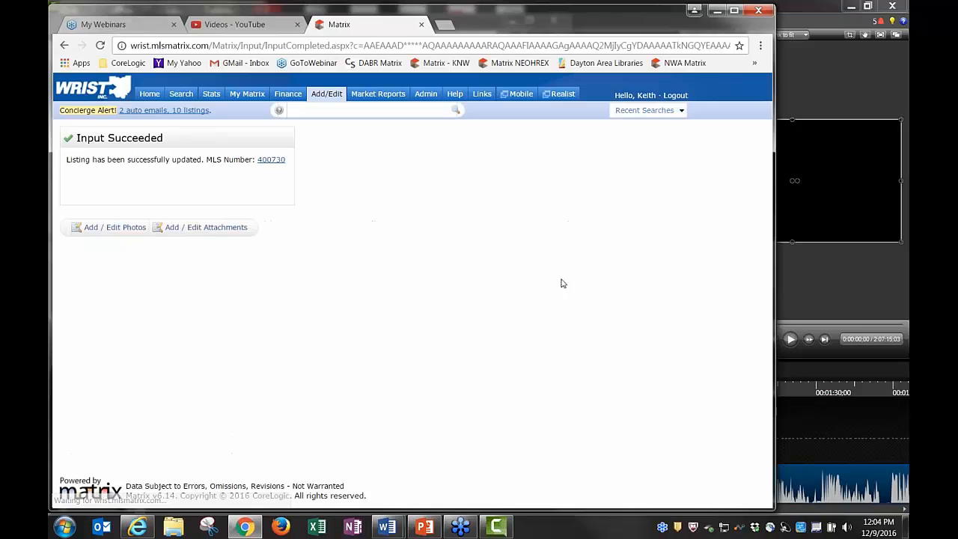
# Return to the Home dashboard and open the My CMAs list from My Matrix
pyautogui.click(149, 94)
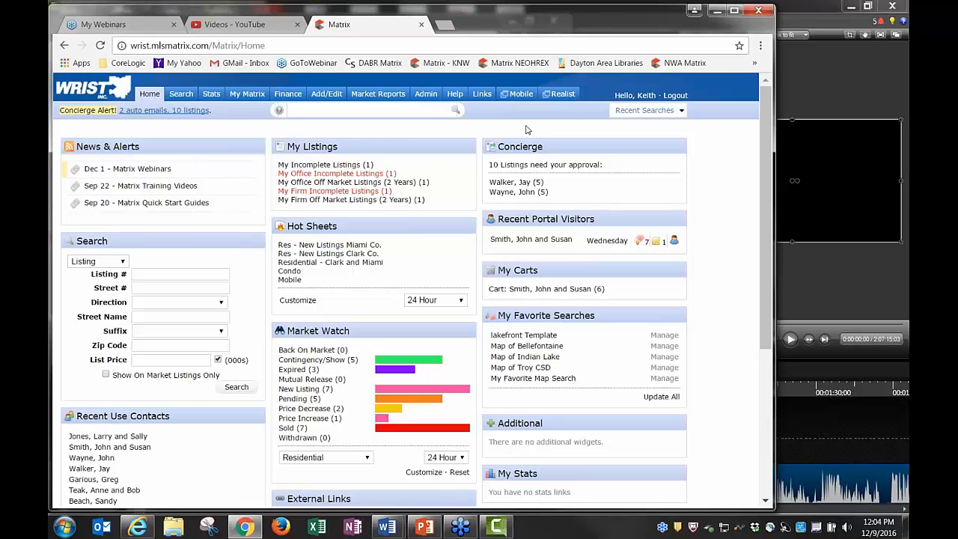
pyautogui.moveTo(247, 96)
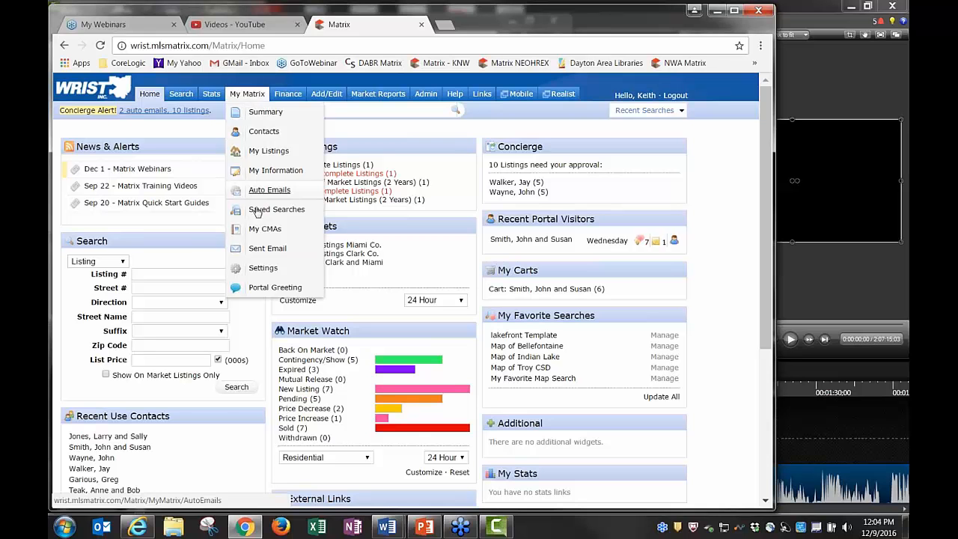
pyautogui.click(259, 234)
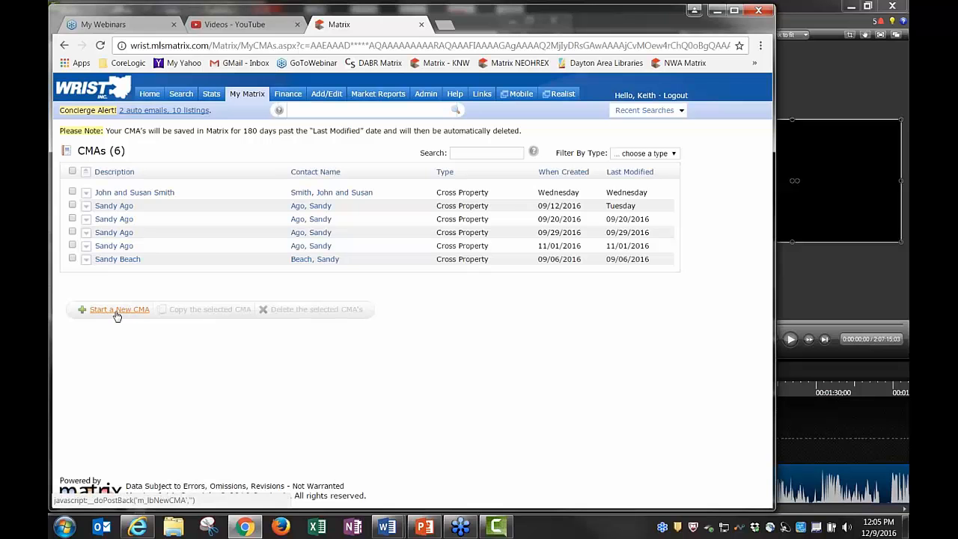
# Start a new CMA and add the cover, subject/adjustment and comparables pages
pyautogui.click(114, 313)
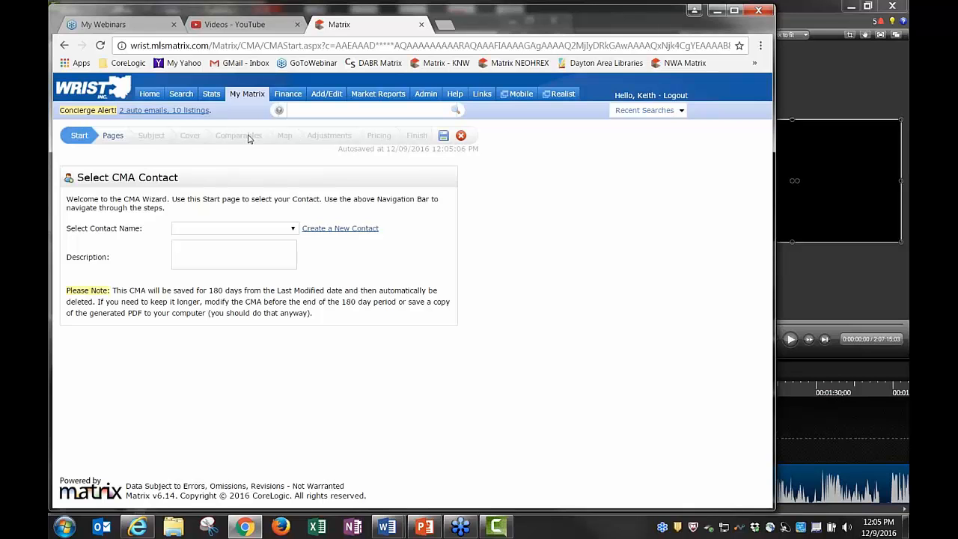
pyautogui.click(114, 137)
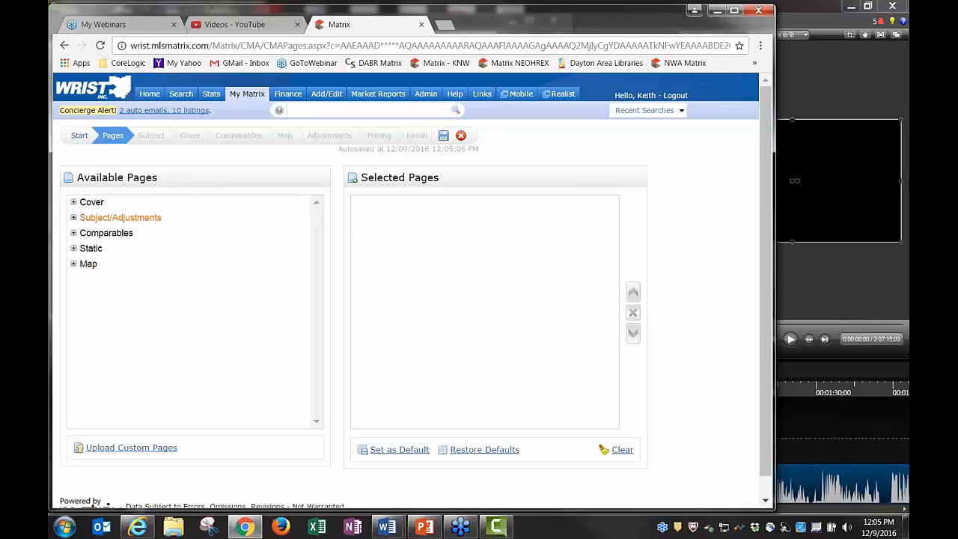
pyautogui.click(92, 203)
pyautogui.click(97, 218)
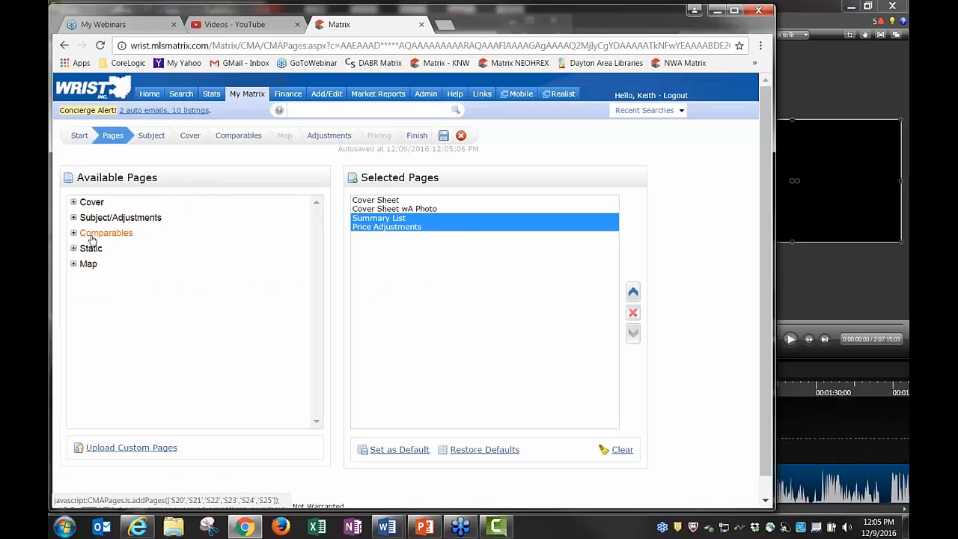
pyautogui.click(91, 236)
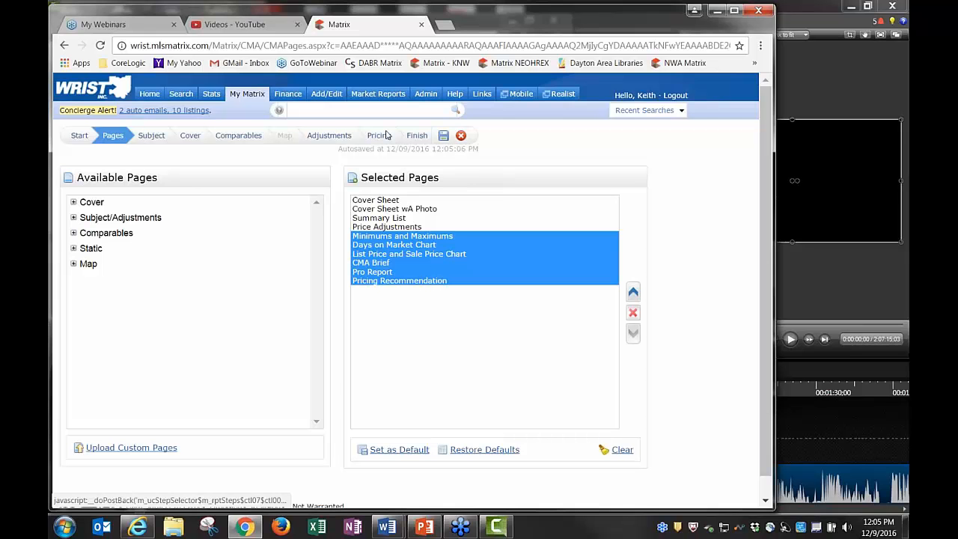
# Delete the unfinished CMA from its Comparables step and return to the Home dashboard
pyautogui.click(239, 136)
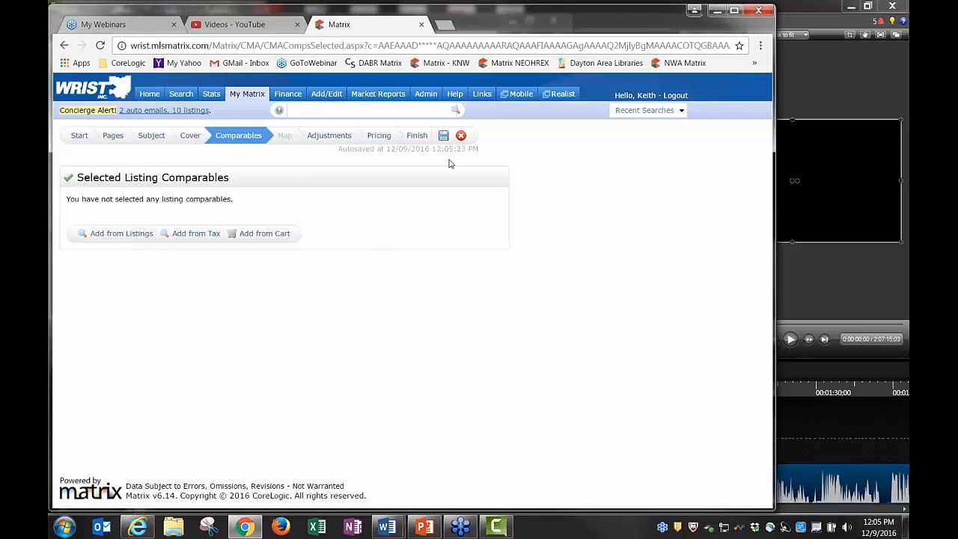
pyautogui.click(460, 135)
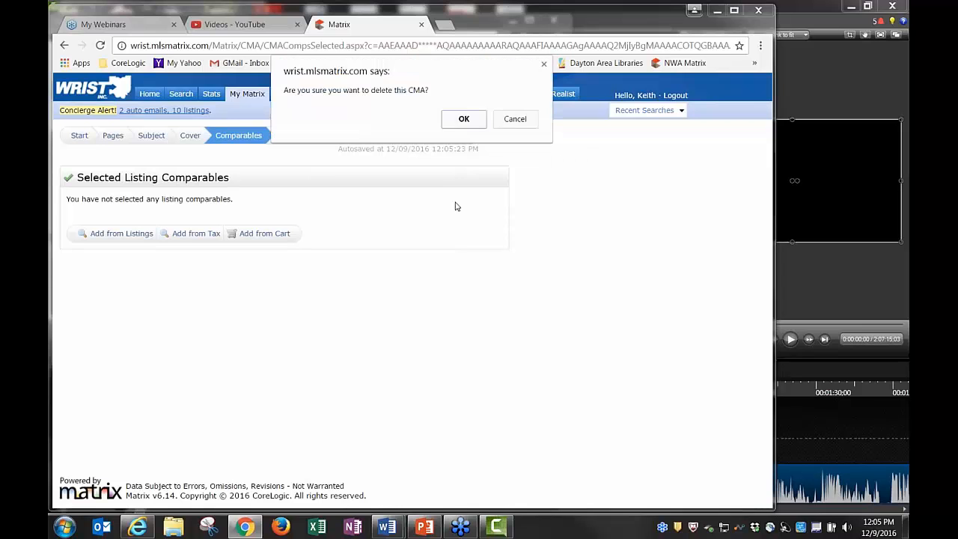
pyautogui.click(463, 120)
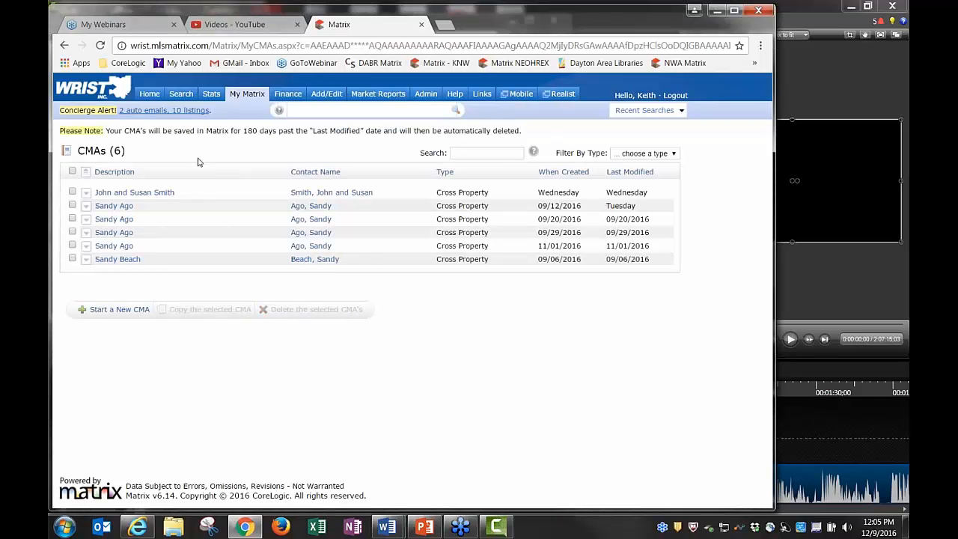
pyautogui.click(149, 94)
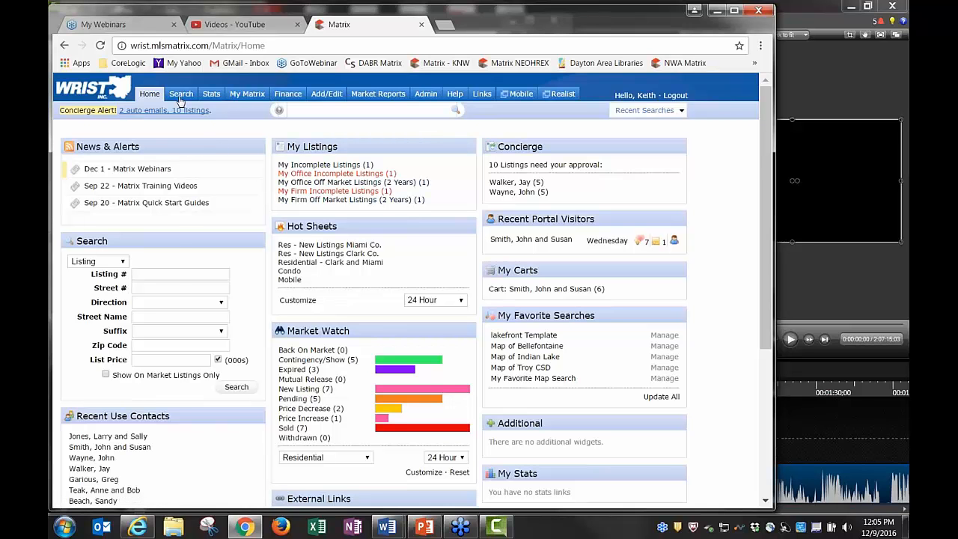
# Start a Residential search including Pending and Sold listings in area 701 - Troy
pyautogui.moveTo(178, 98)
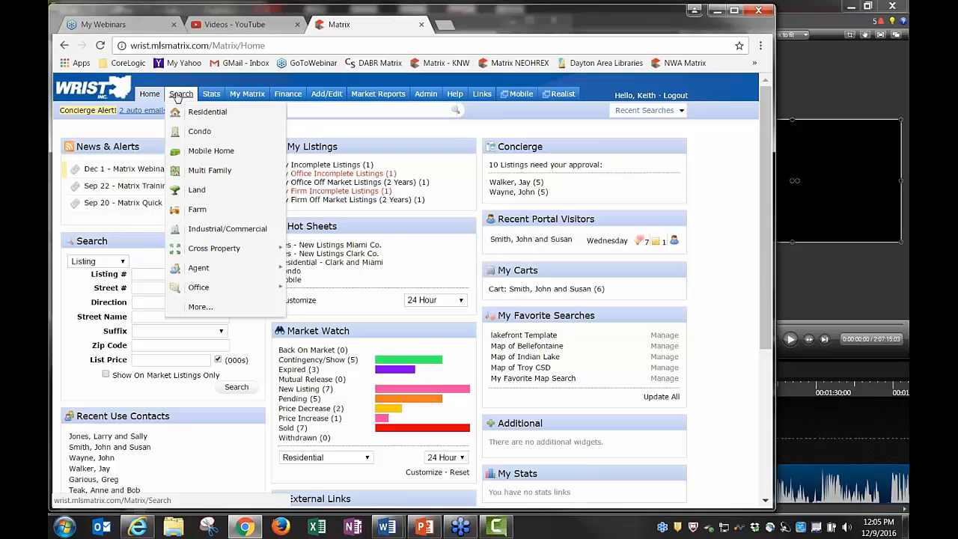
pyautogui.click(202, 112)
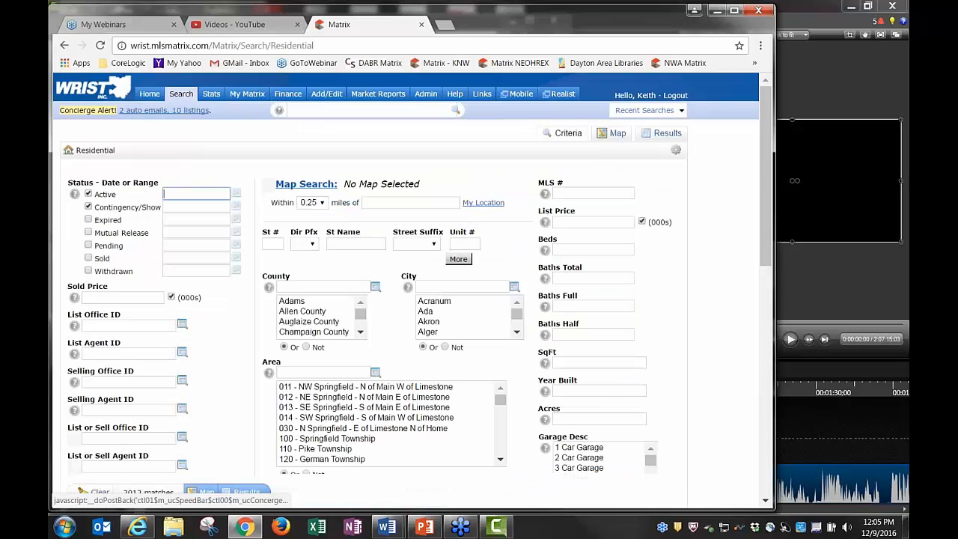
pyautogui.click(88, 257)
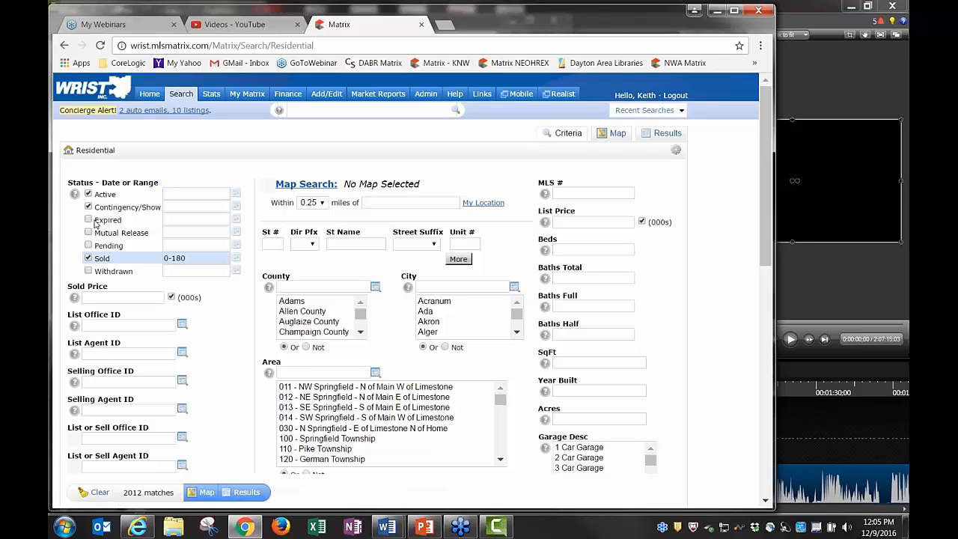
pyautogui.click(88, 245)
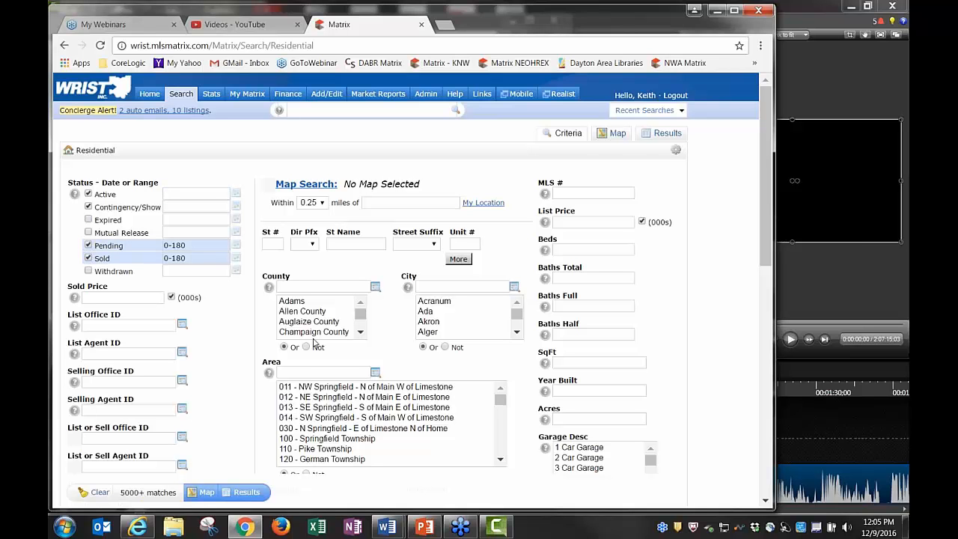
pyautogui.click(311, 372)
pyautogui.write('701')
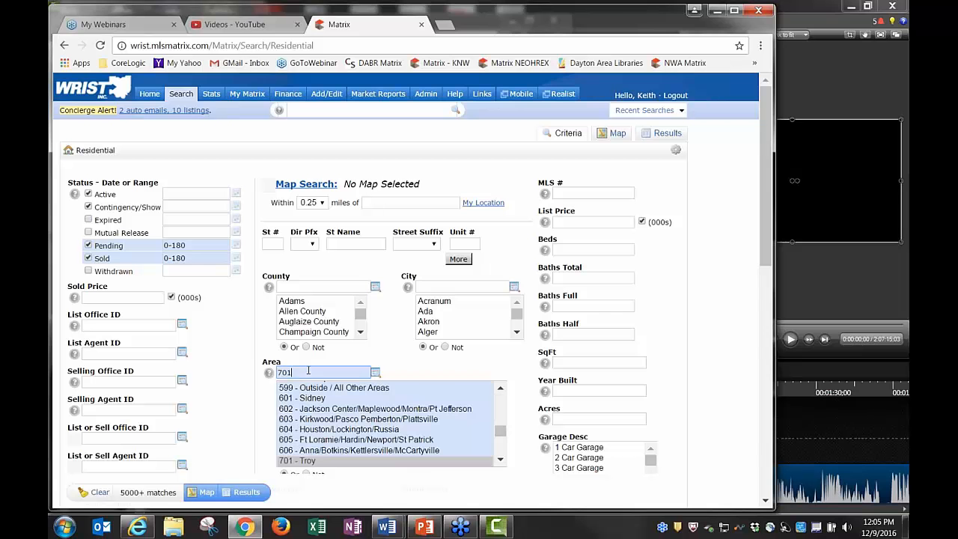
pyautogui.press('Return')
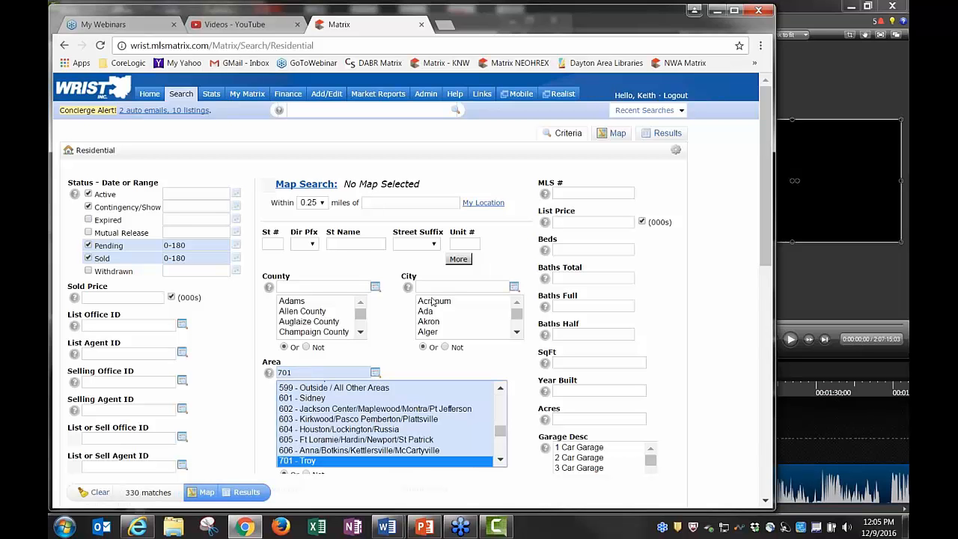
# Enter 3 bedrooms, 2 full baths and a 1400-2000 square-footage range
pyautogui.click(574, 250)
pyautogui.write('3')
pyautogui.press('Tab')
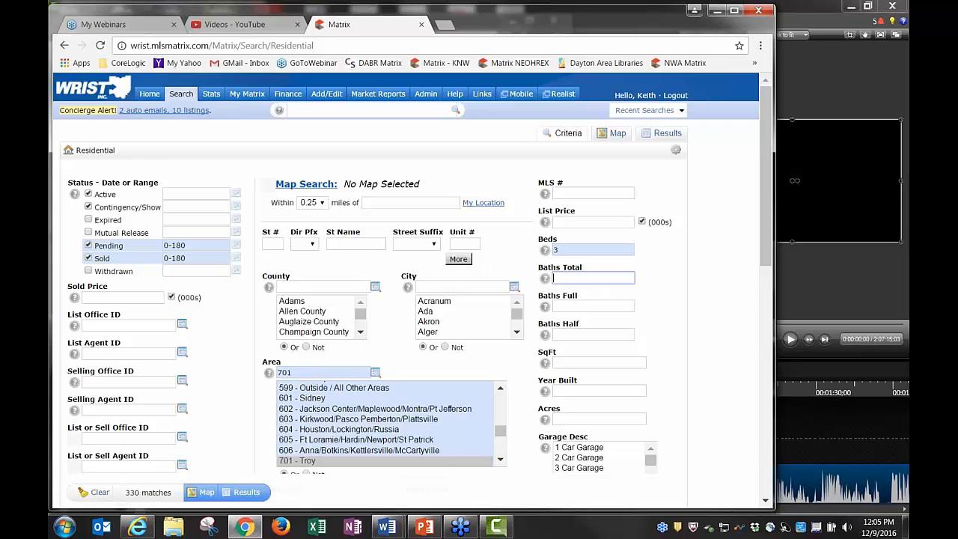
pyautogui.press('Tab')
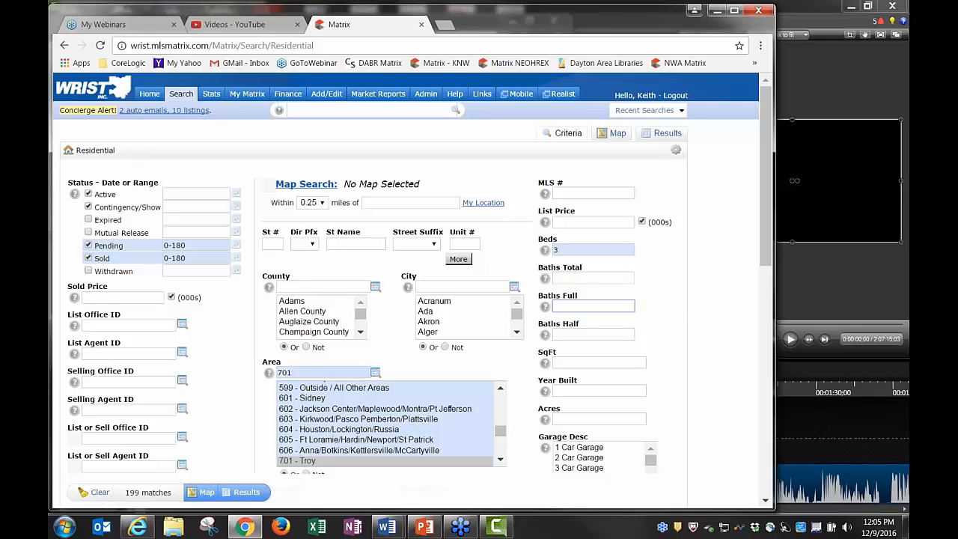
pyautogui.write('2')
pyautogui.click(686, 318)
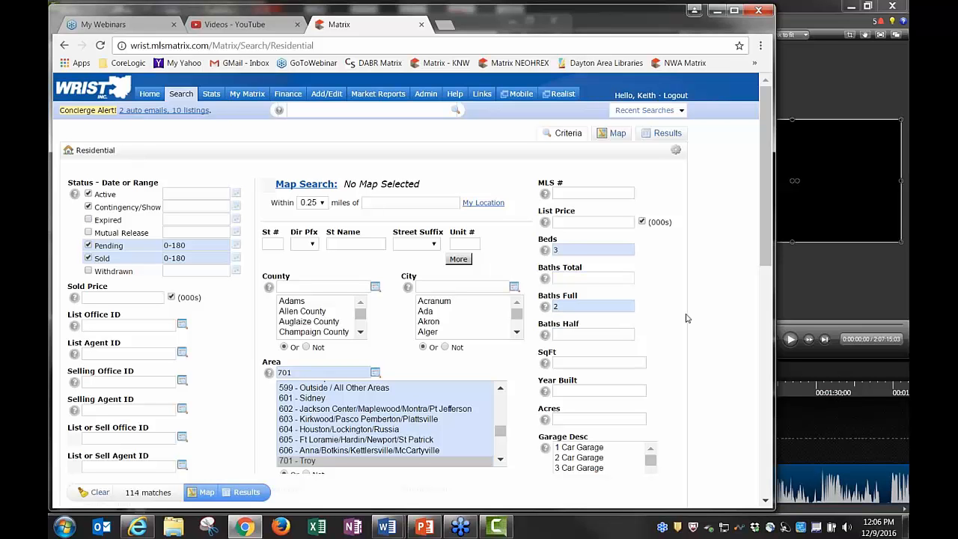
pyautogui.click(599, 365)
pyautogui.write('1')
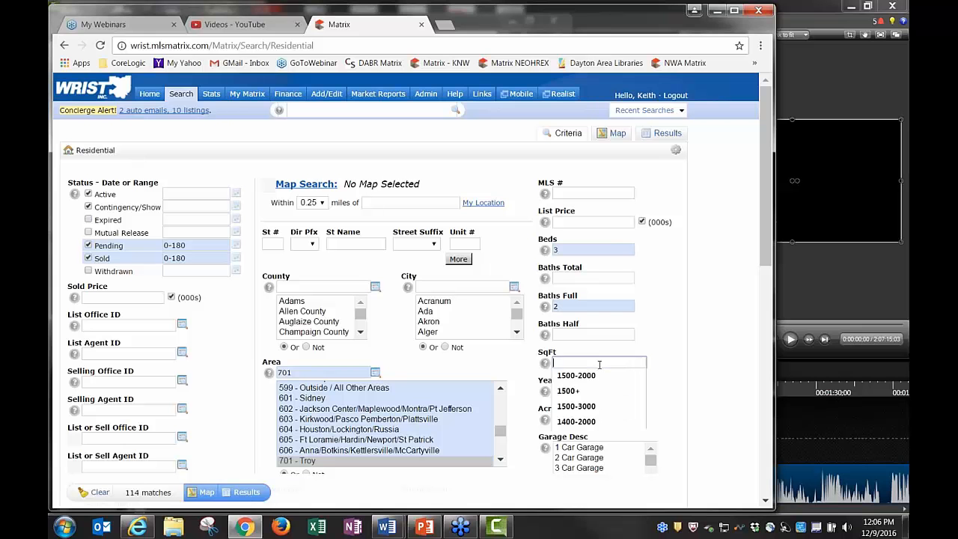
pyautogui.write('400-')
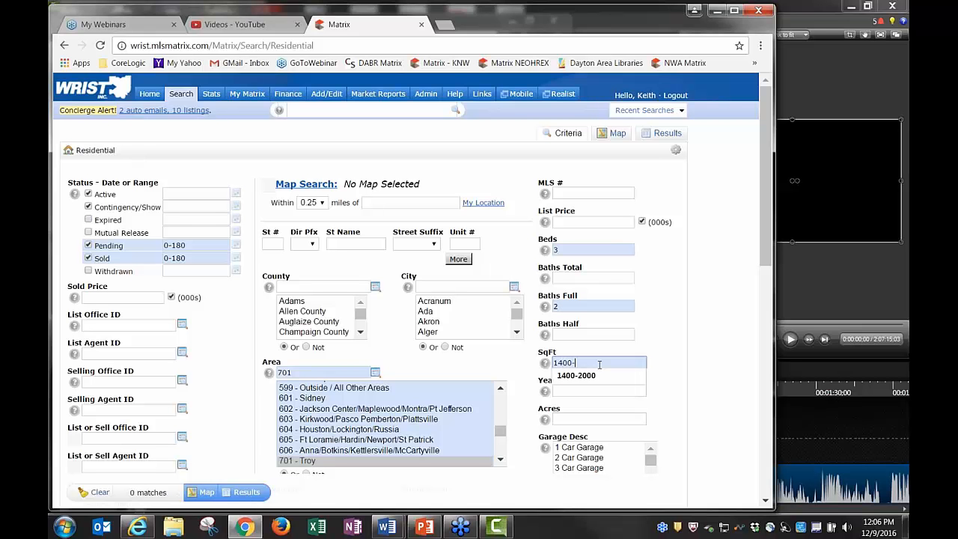
pyautogui.write('2000')
pyautogui.press('Tab')
# Require a 2 Car Garage and show the matching listings
pyautogui.scroll(-1, 693, 299)
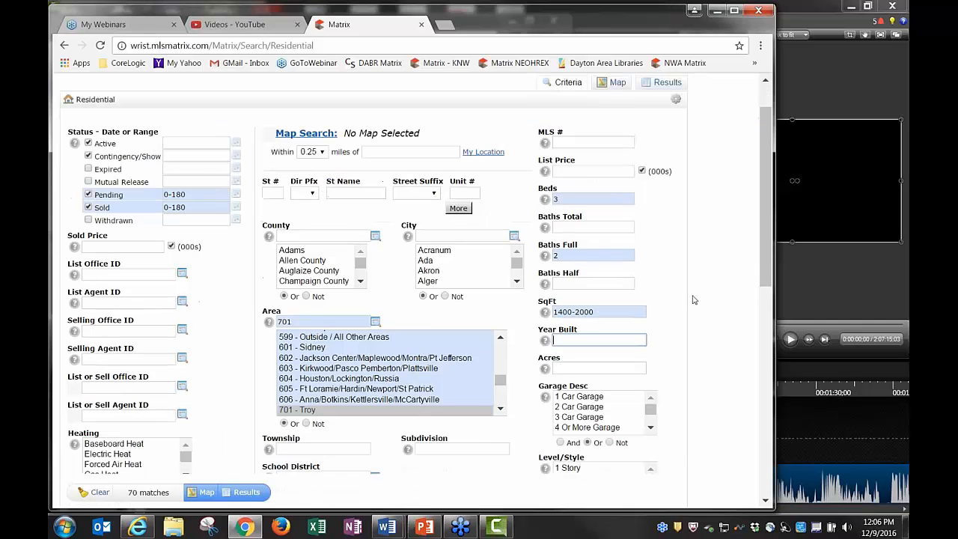
pyautogui.scroll(-1, 693, 299)
pyautogui.click(581, 393)
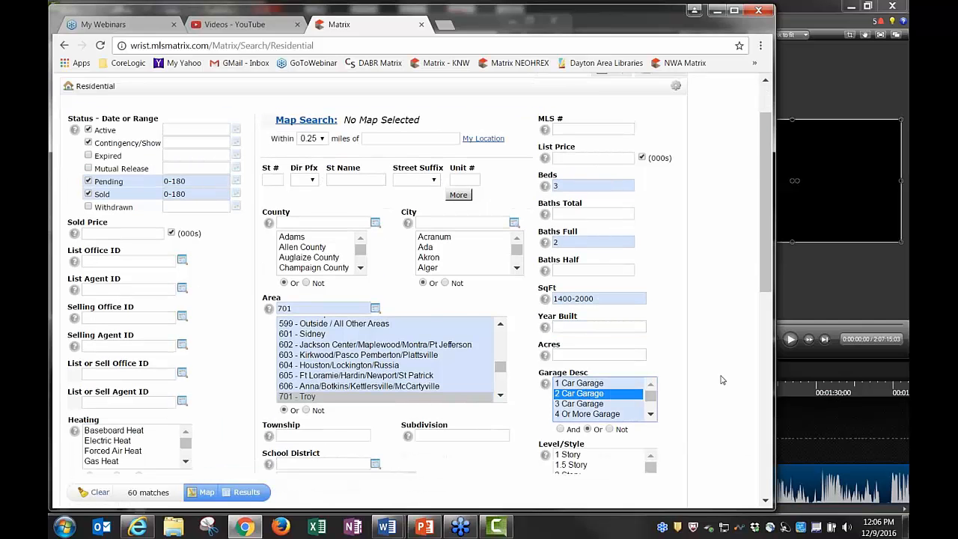
pyautogui.scroll(-1, 722, 380)
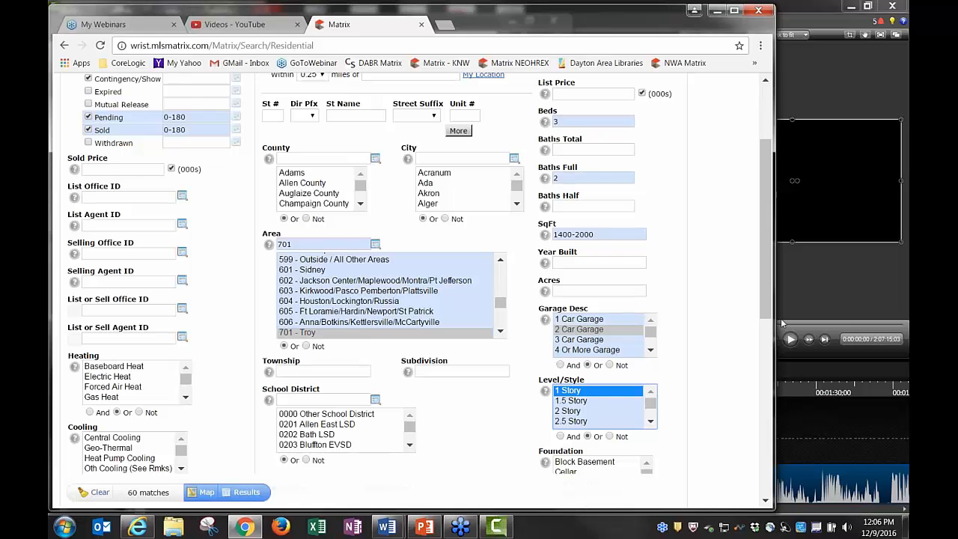
pyautogui.scroll(3, 741, 248)
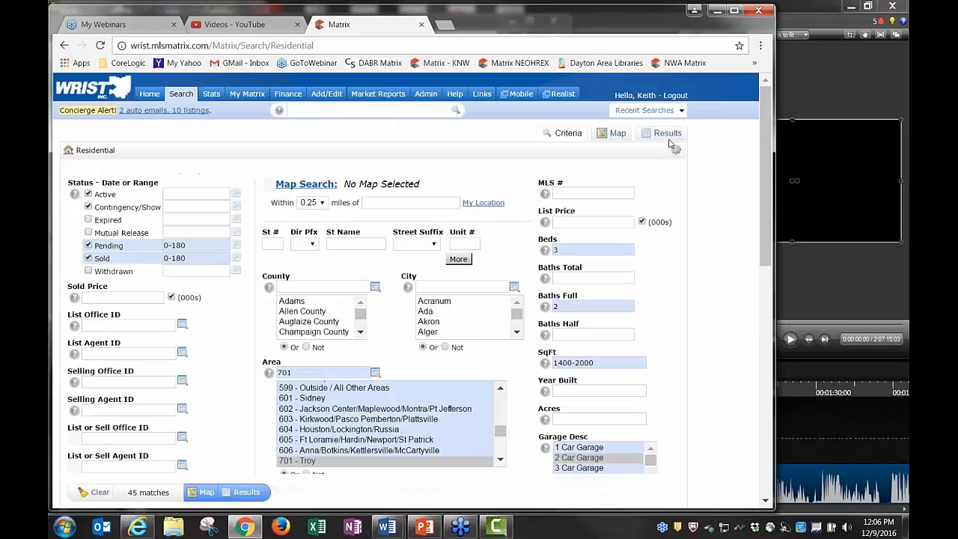
pyautogui.click(667, 133)
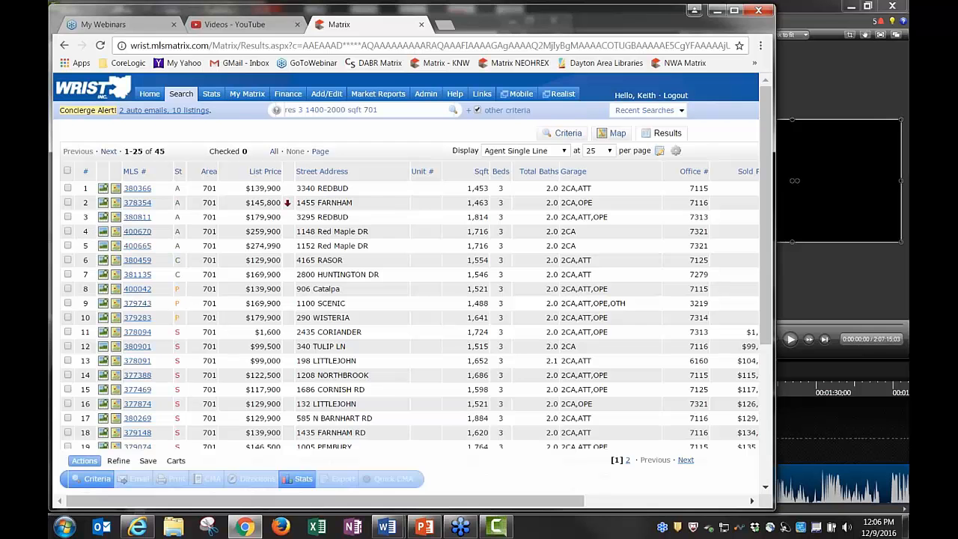
# Tick three active listings (rows 3-5) and three sold listings (rows 15-17), then generate a Quick CMA
pyautogui.click(67, 218)
pyautogui.click(67, 232)
pyautogui.click(68, 246)
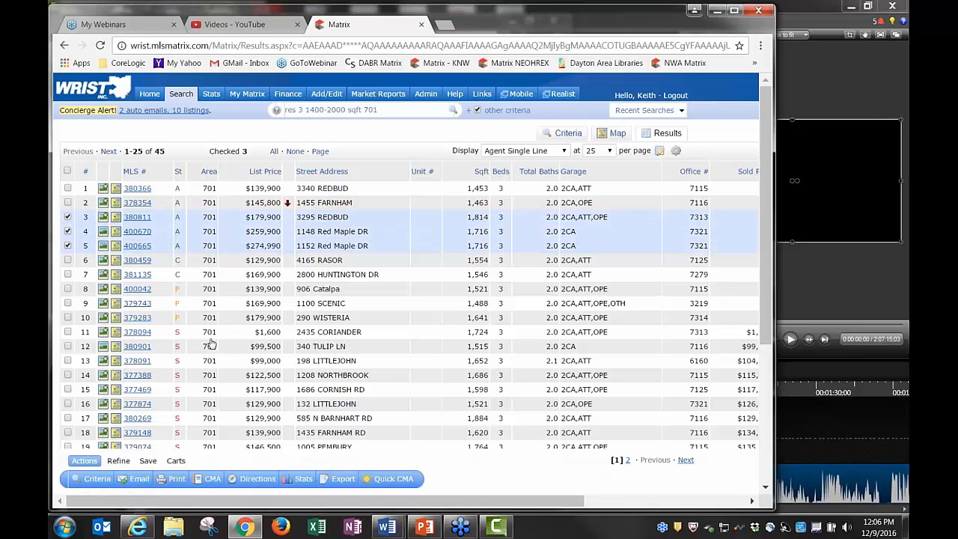
pyautogui.click(67, 389)
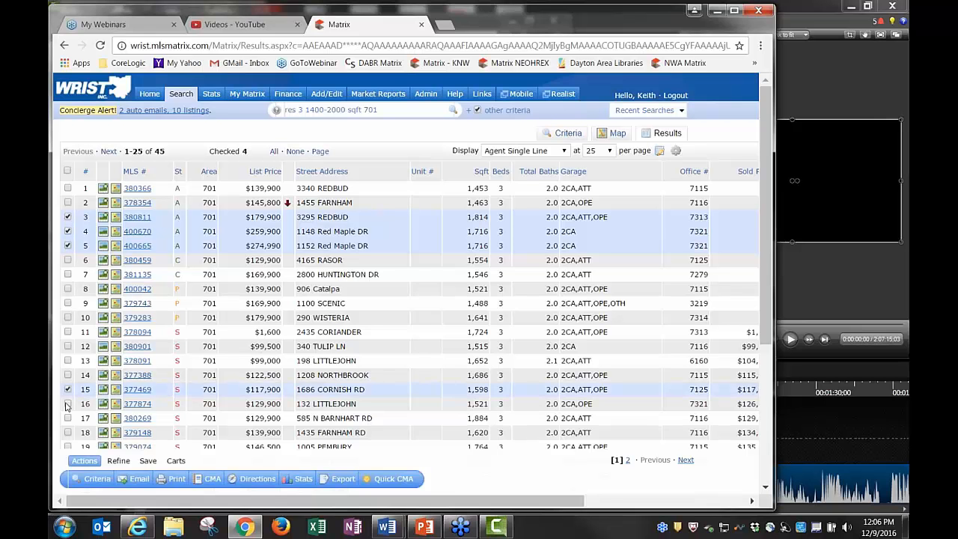
pyautogui.click(68, 404)
pyautogui.click(68, 418)
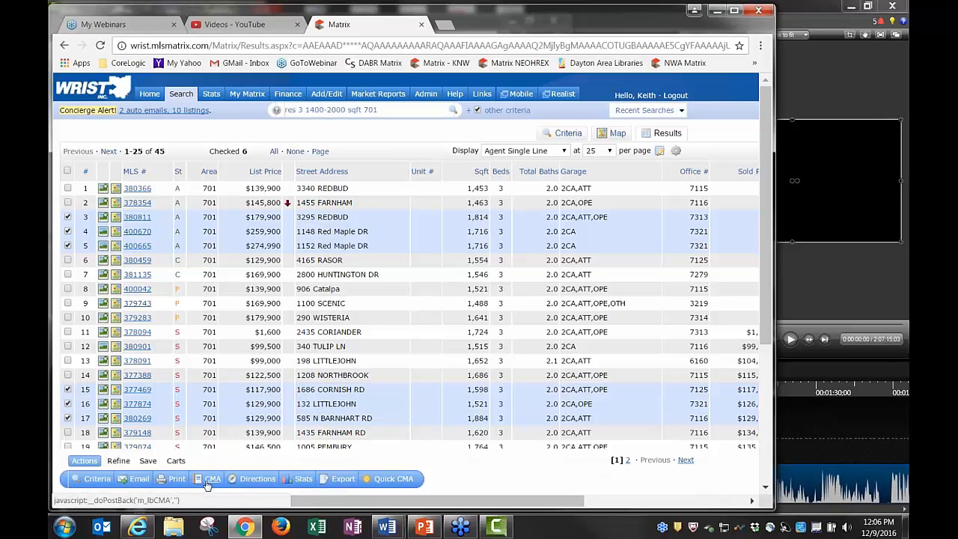
pyautogui.click(391, 480)
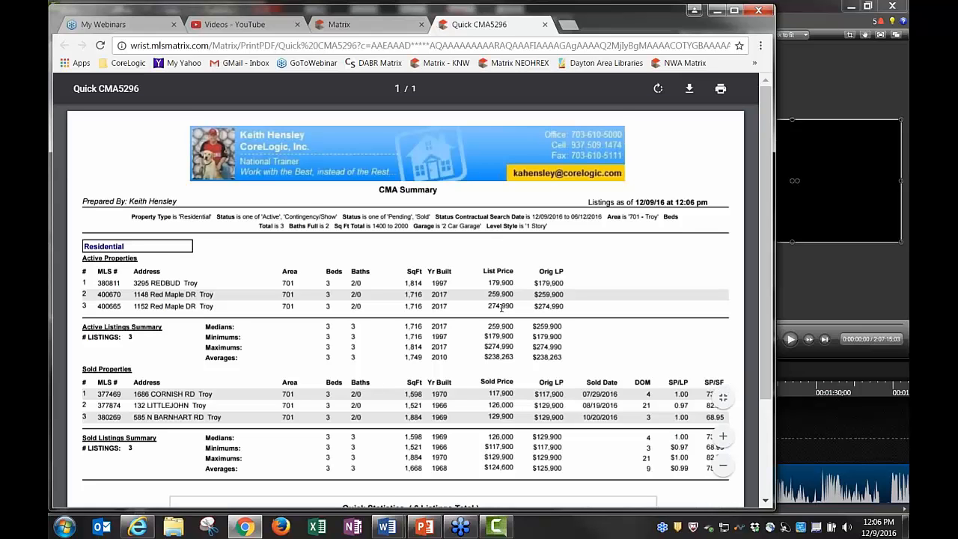
# Close the Quick CMA report, view Market Analysis statistics for the six listings, then return to results
pyautogui.scroll(-3, 502, 307)
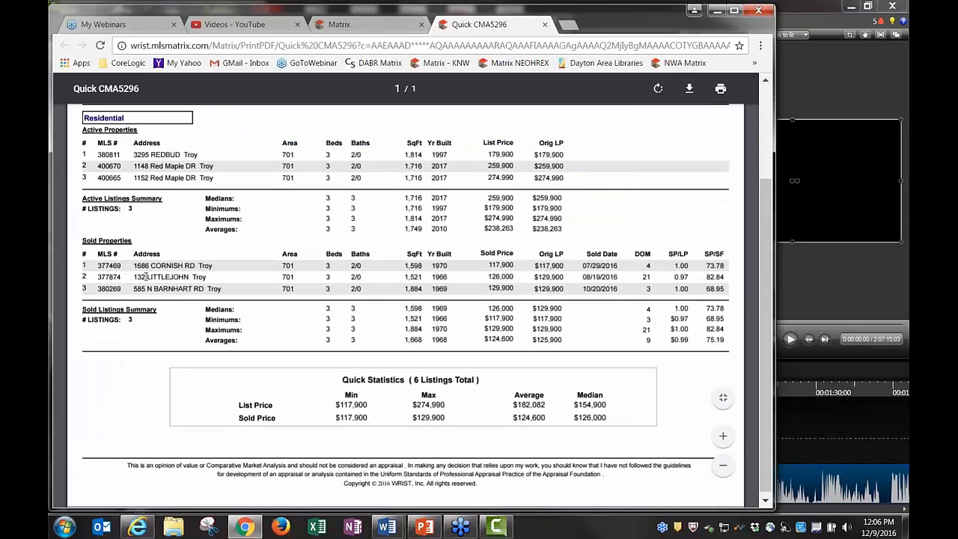
pyautogui.scroll(3, 542, 294)
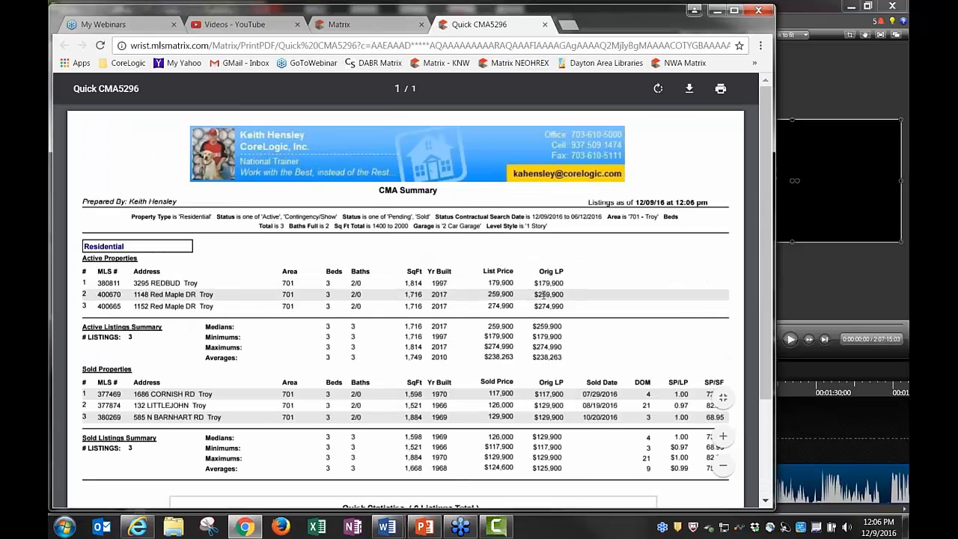
pyautogui.click(545, 24)
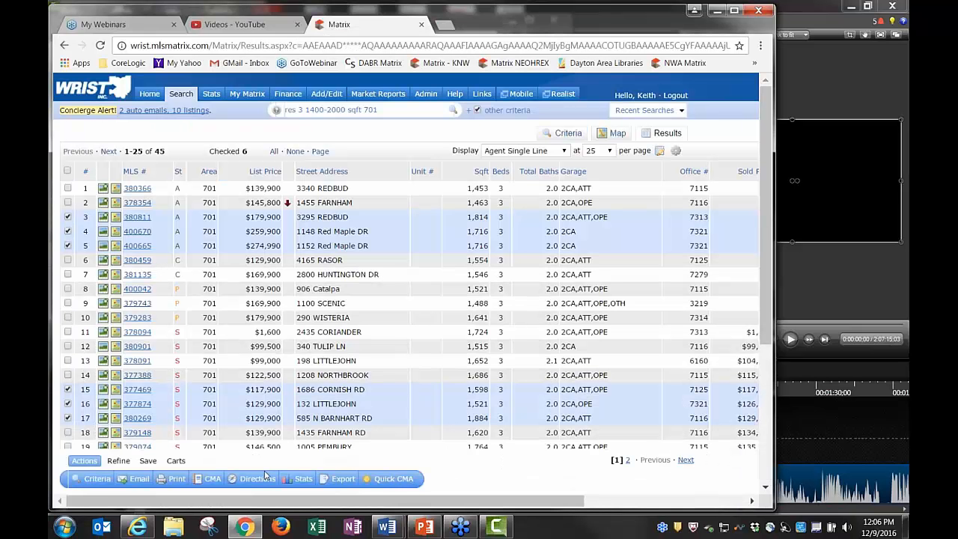
pyautogui.moveTo(305, 483)
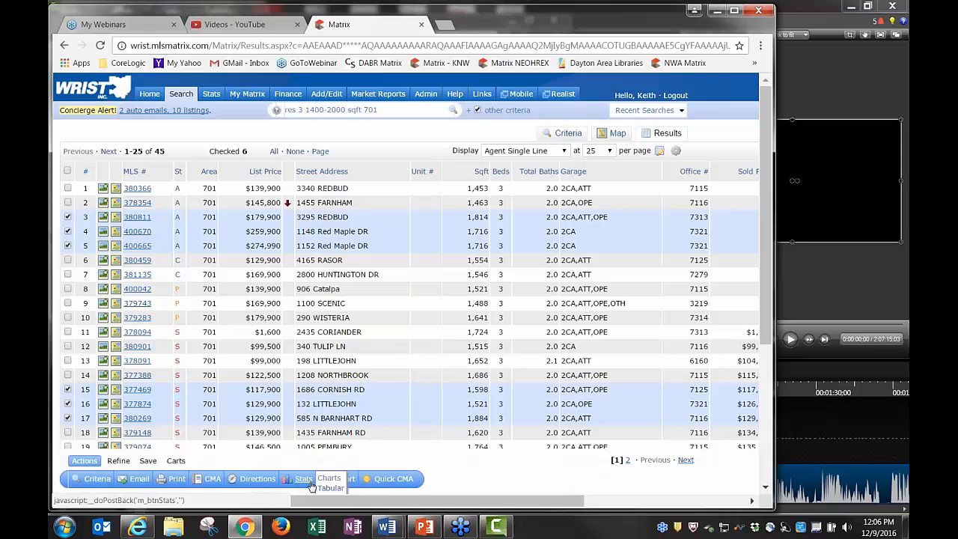
pyautogui.click(330, 491)
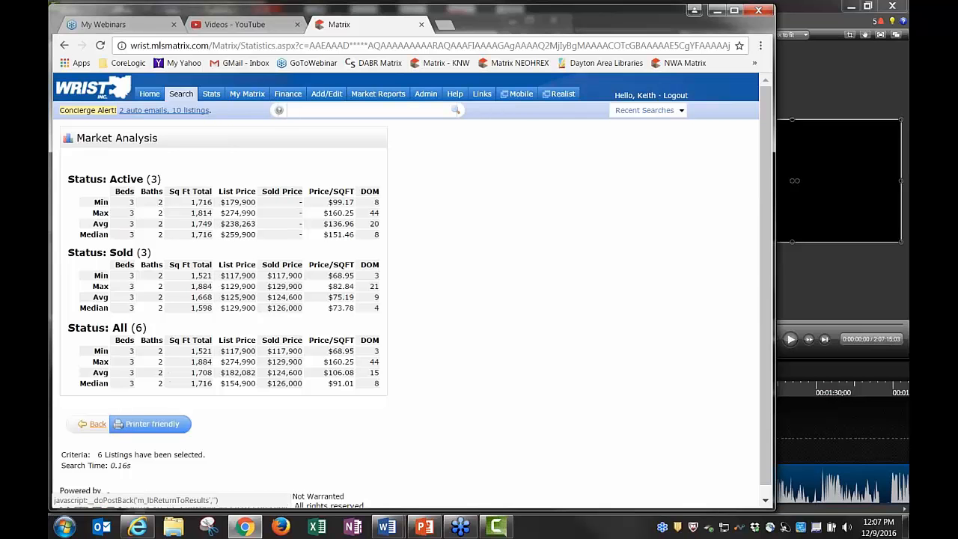
pyautogui.click(97, 424)
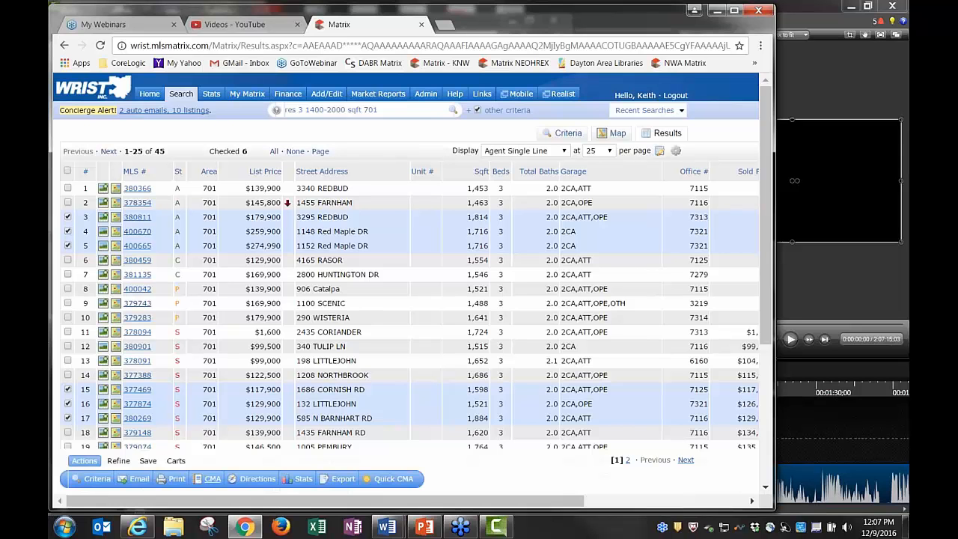
# Create a CMA from the six checked listings and assign it to the client contact
pyautogui.click(213, 480)
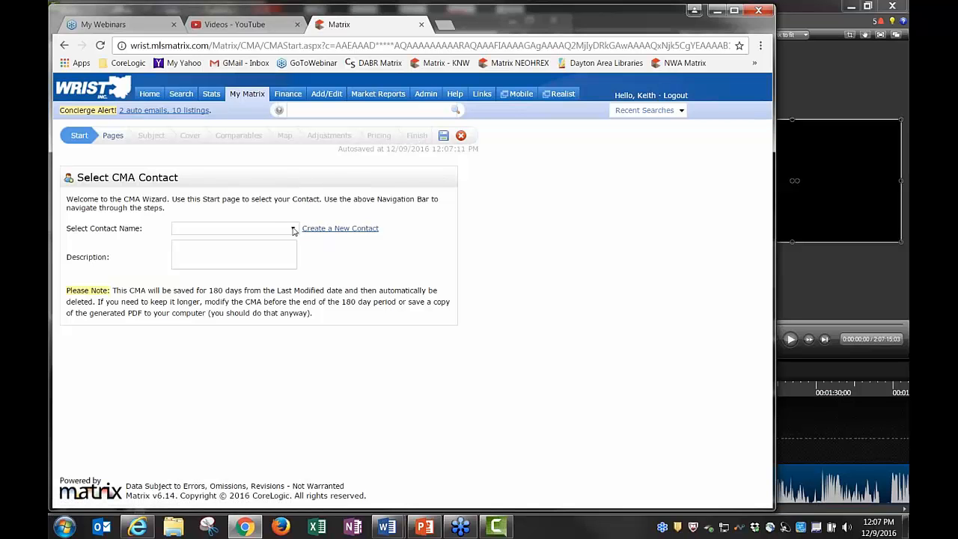
pyautogui.click(246, 229)
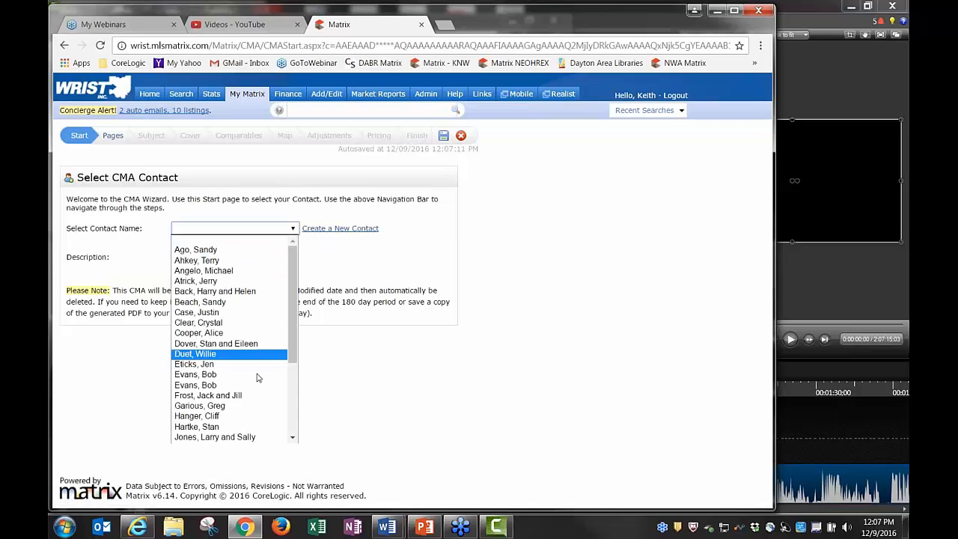
pyautogui.scroll(-4, 240, 376)
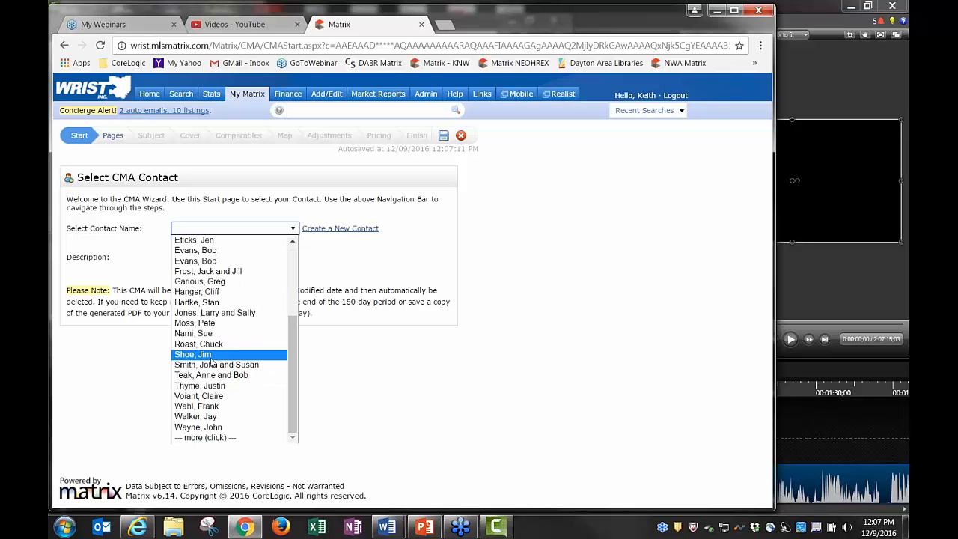
pyautogui.click(215, 312)
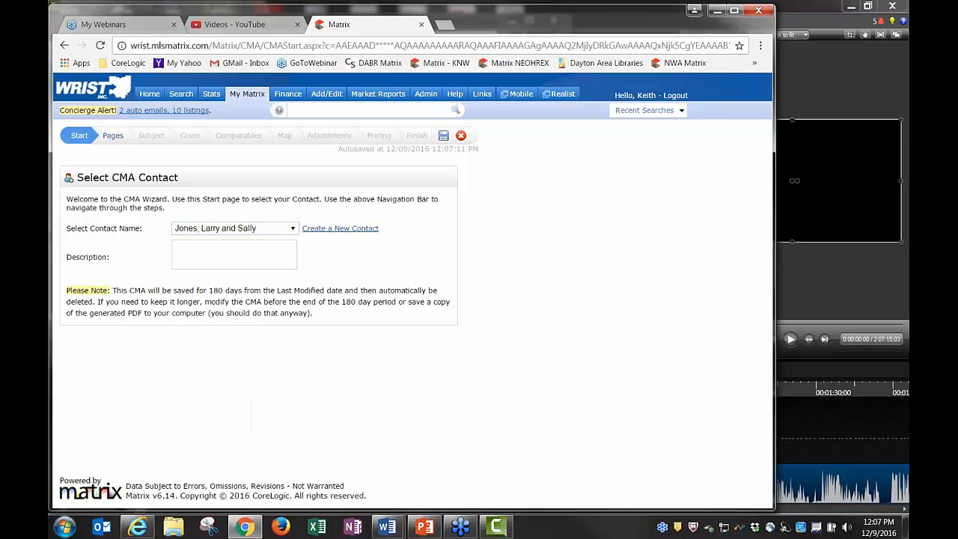
pyautogui.click(112, 137)
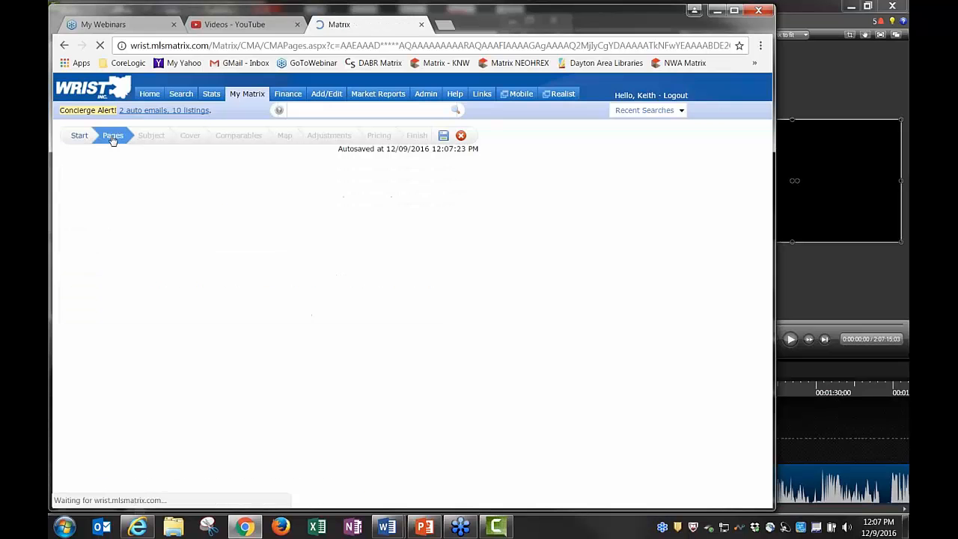
# Expand and collapse the Cover, Subject/Adjustments, Comparables and Static page groups to review them
pyautogui.click(74, 203)
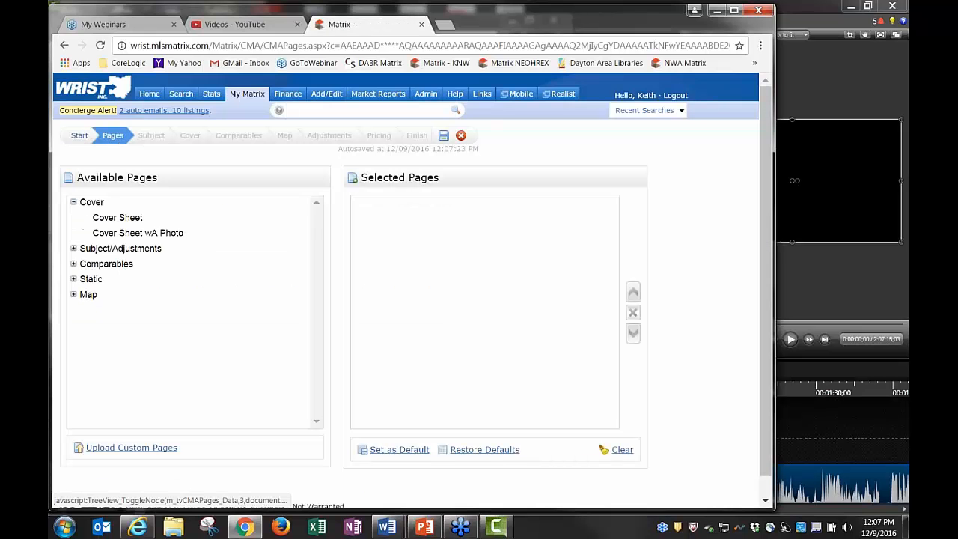
pyautogui.click(74, 248)
pyautogui.click(73, 294)
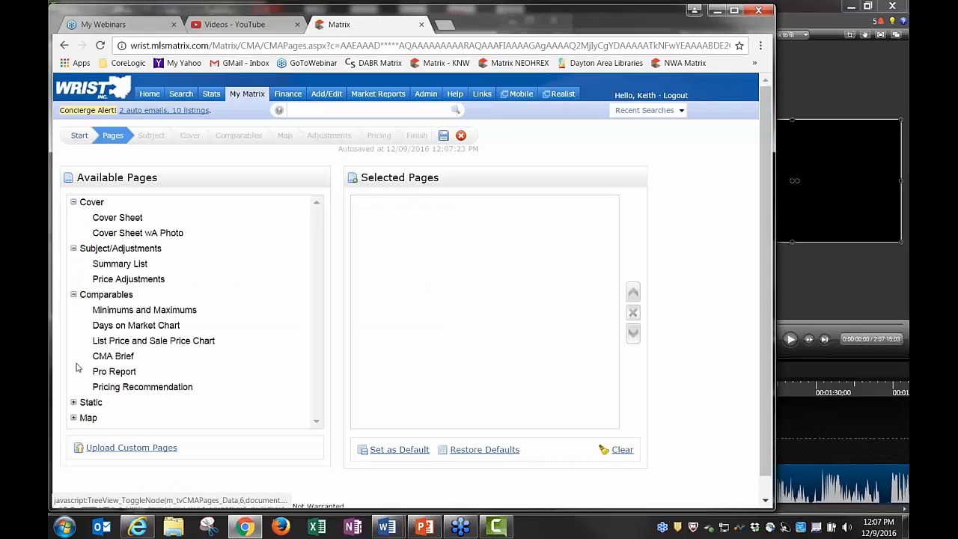
pyautogui.click(74, 402)
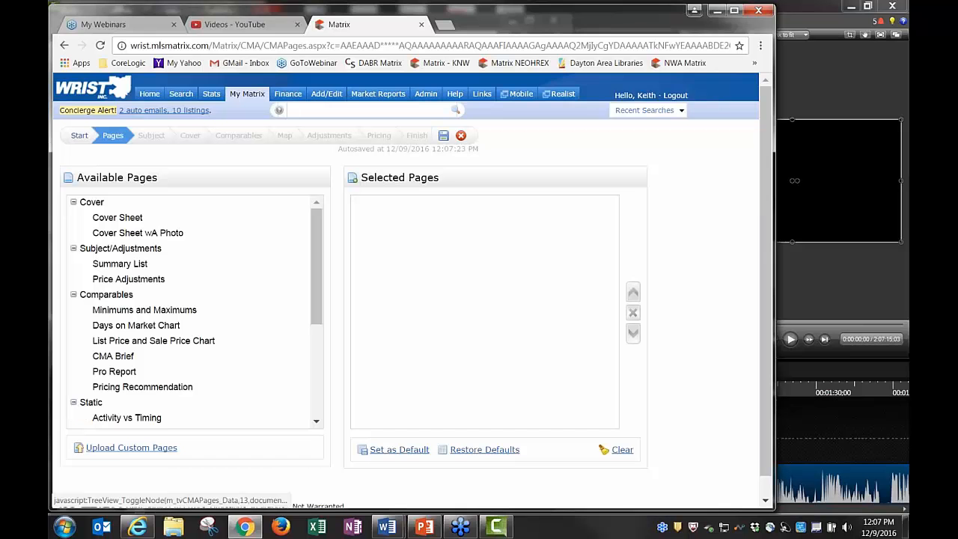
pyautogui.click(74, 202)
pyautogui.click(74, 218)
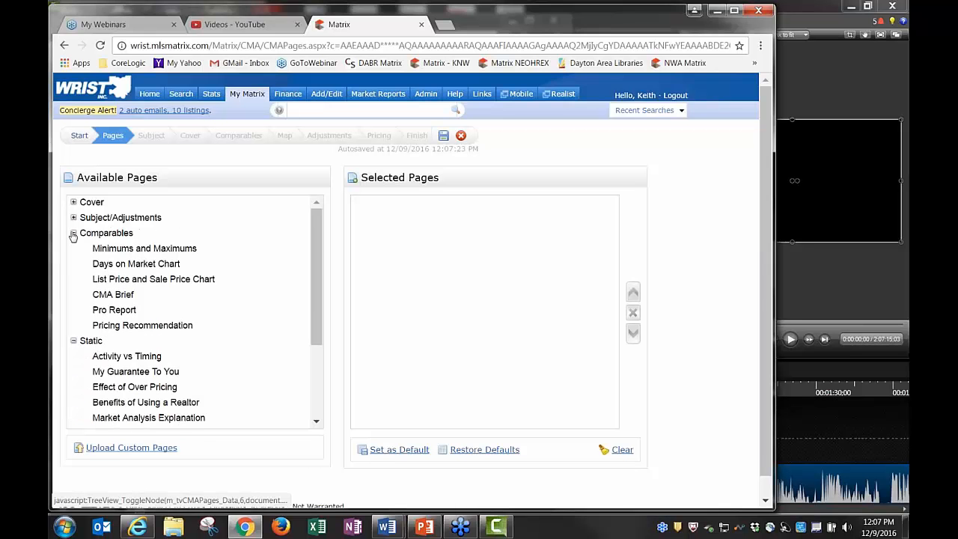
pyautogui.click(74, 233)
pyautogui.click(73, 248)
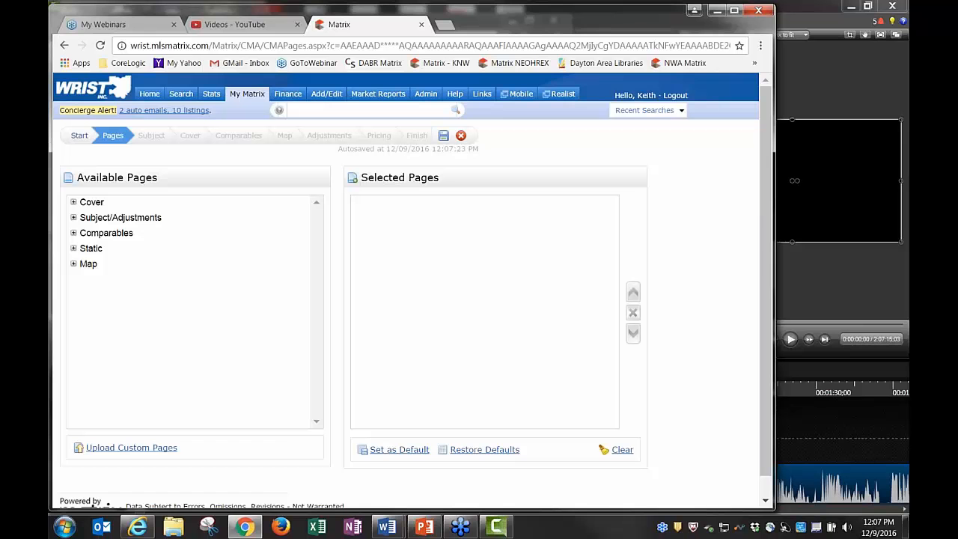
# Add both cover pages, Summary List, Price Adjustments, six Comparables, twelve Static pages and CMA Map
pyautogui.click(96, 205)
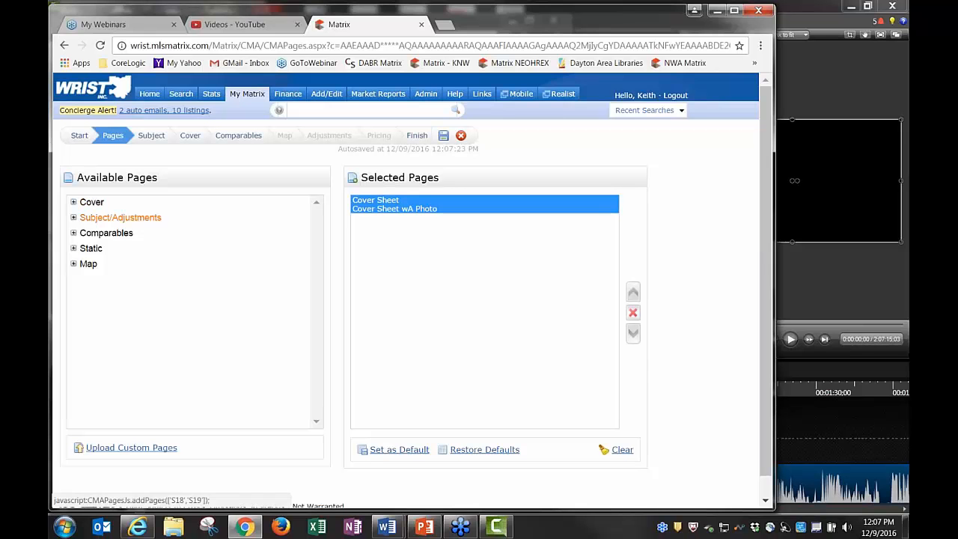
pyautogui.click(120, 217)
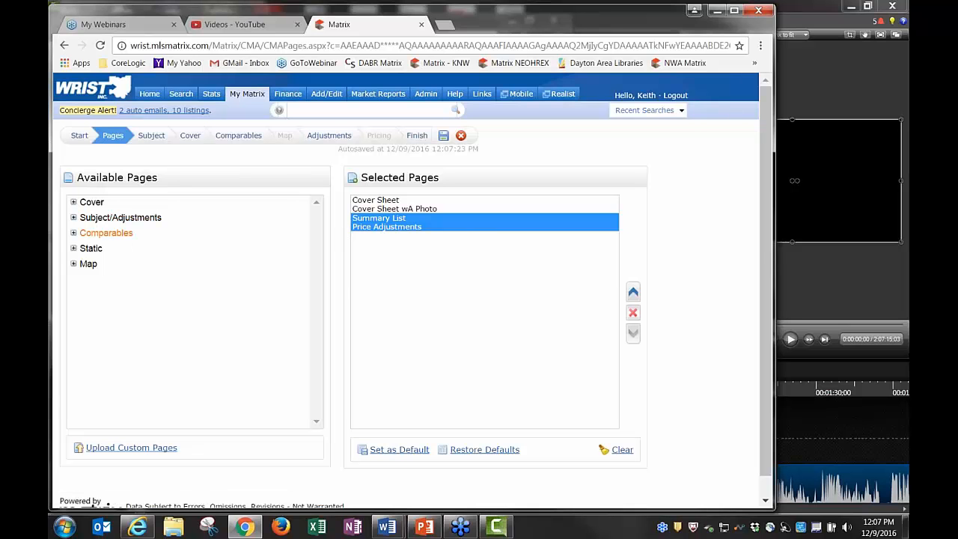
pyautogui.click(107, 233)
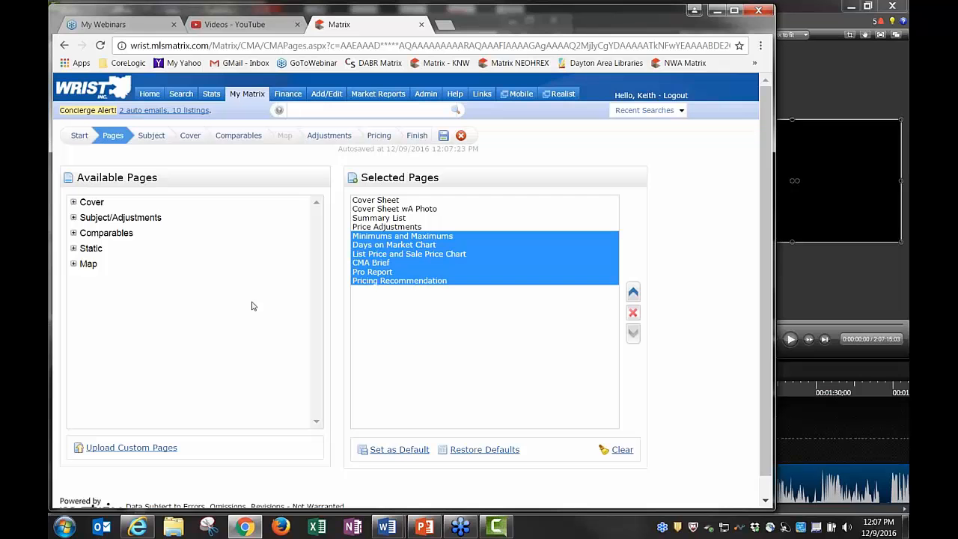
pyautogui.click(89, 251)
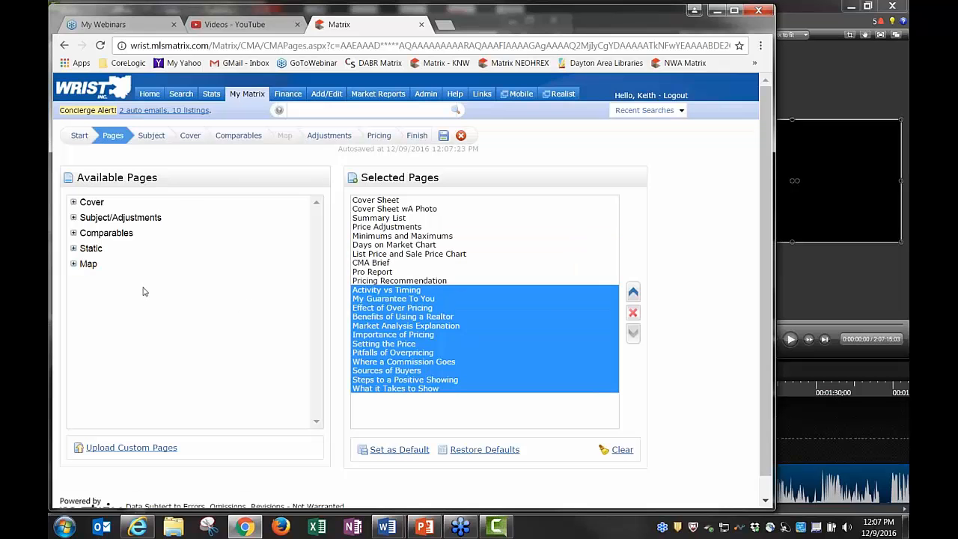
pyautogui.click(88, 264)
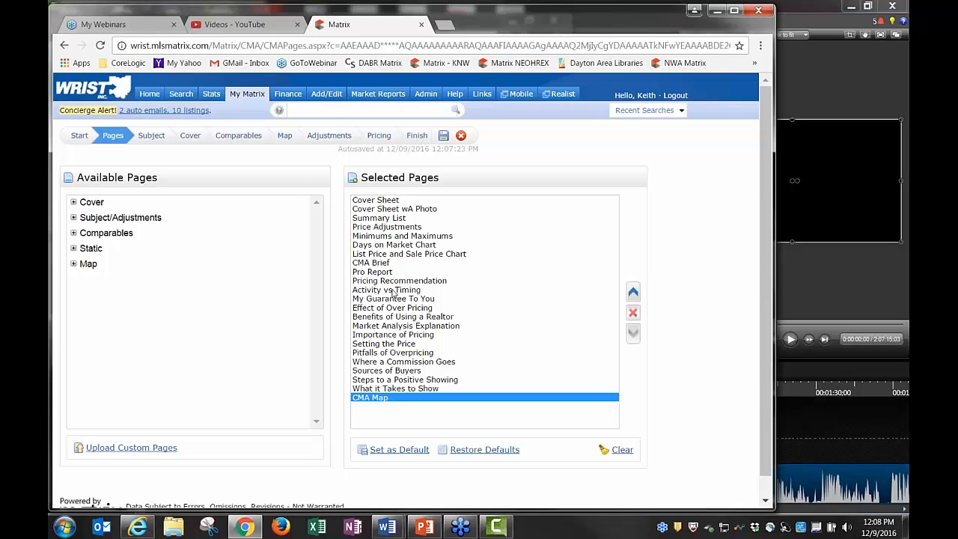
# Remove Cover Sheet and move Benefits of Using a Realtor and CMA Map earlier in the page order
pyautogui.click(383, 201)
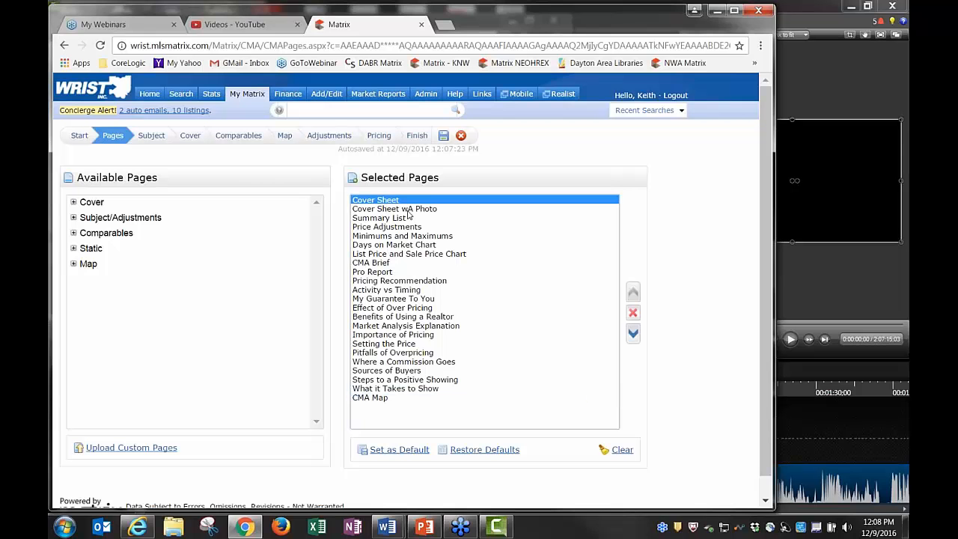
pyautogui.click(633, 315)
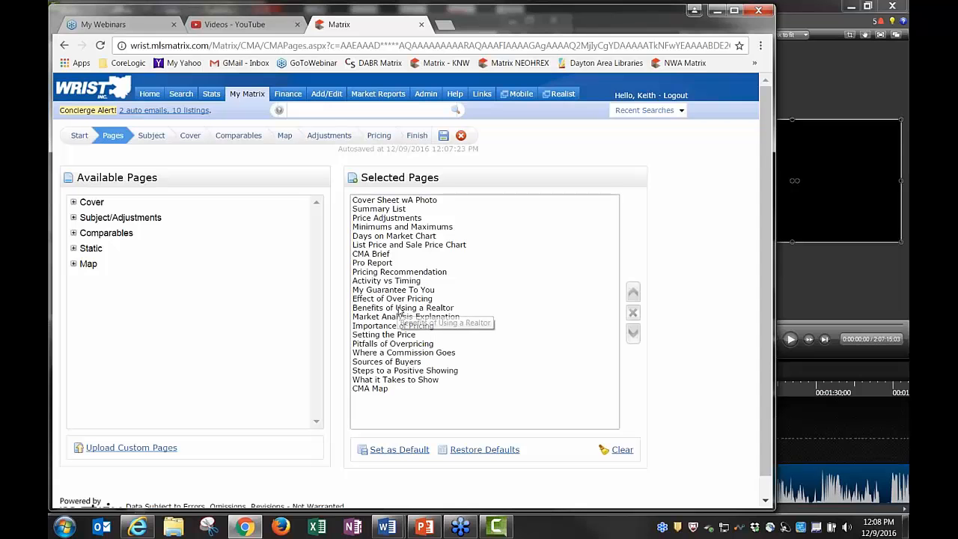
pyautogui.click(564, 310)
pyautogui.click(633, 292)
pyautogui.click(633, 292)
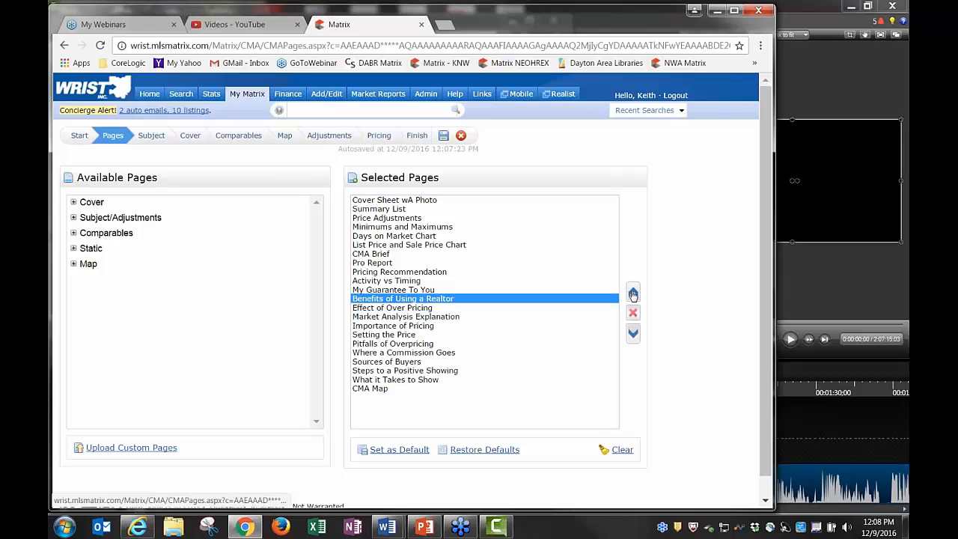
pyautogui.click(632, 292)
pyautogui.click(633, 292)
pyautogui.click(633, 292)
pyautogui.click(633, 292)
pyautogui.click(633, 292)
pyautogui.click(633, 292)
pyautogui.click(633, 292)
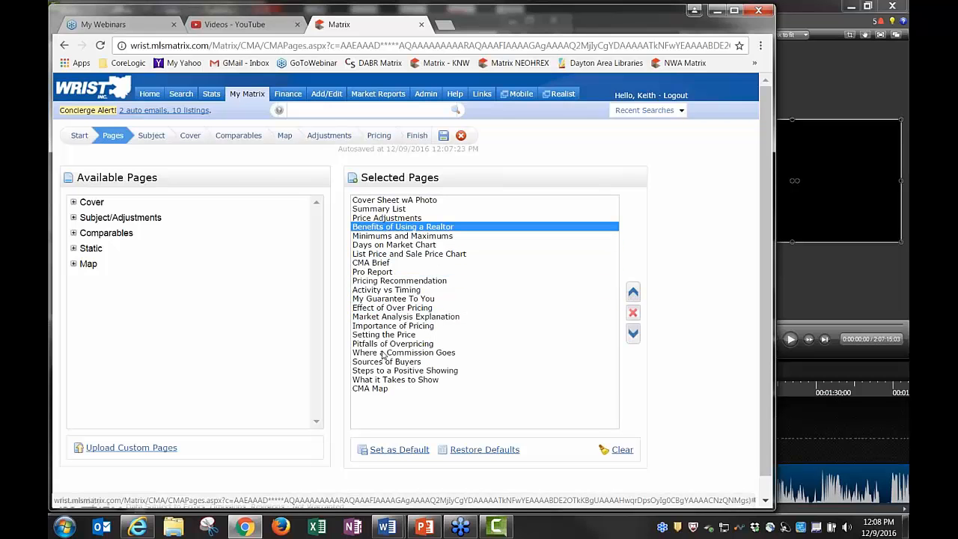
pyautogui.click(374, 389)
pyautogui.click(633, 292)
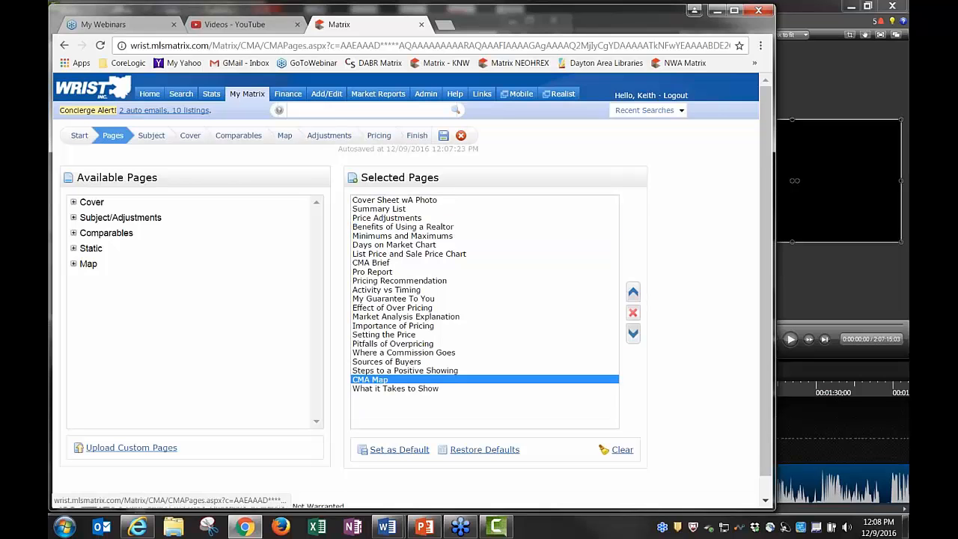
pyautogui.click(633, 292)
pyautogui.click(633, 292)
pyautogui.click(633, 292)
pyautogui.click(633, 292)
pyautogui.click(633, 292)
pyautogui.click(633, 292)
pyautogui.click(633, 292)
pyautogui.click(633, 292)
pyautogui.click(633, 292)
pyautogui.click(633, 292)
pyautogui.click(633, 292)
pyautogui.click(633, 292)
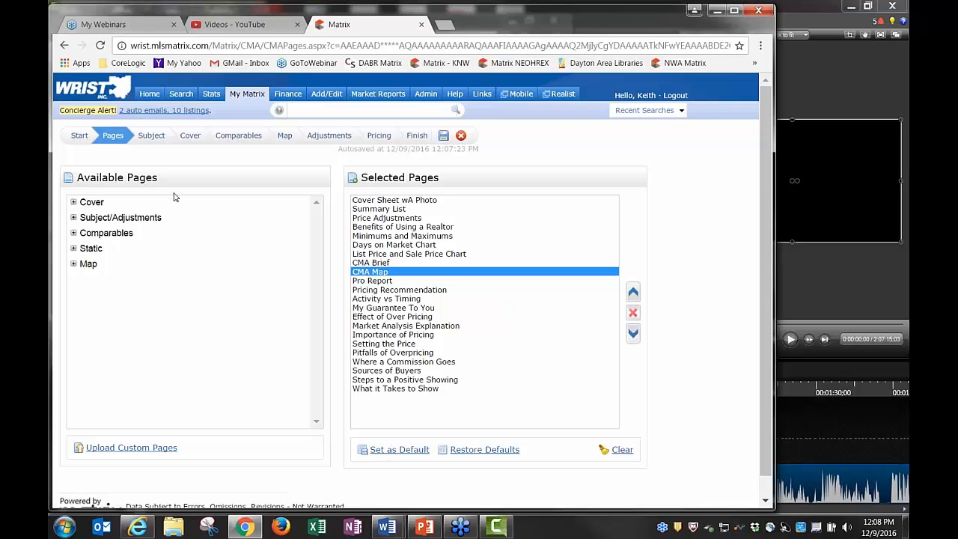
# On the Subject step, choose manual entry of subject property details and look over the blank form
pyautogui.click(153, 138)
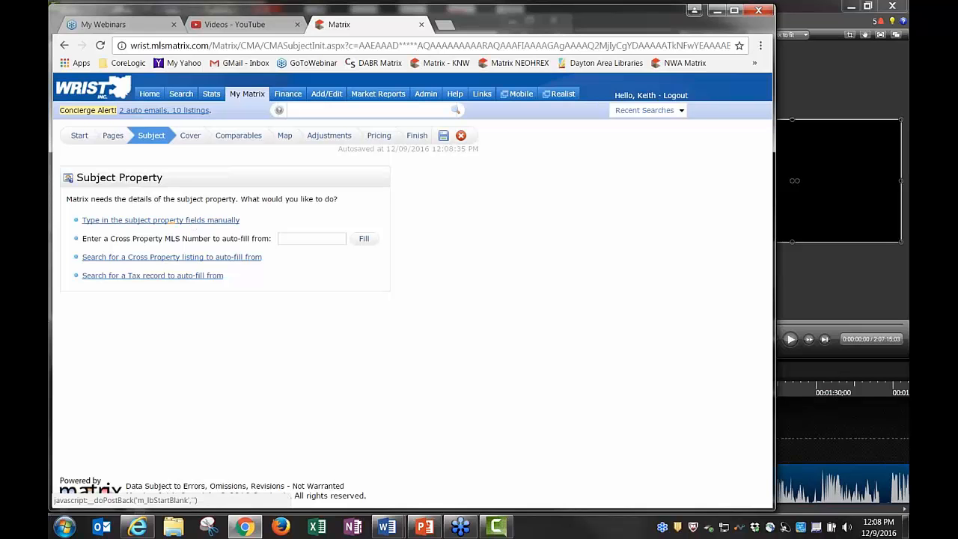
pyautogui.click(294, 240)
pyautogui.click(161, 219)
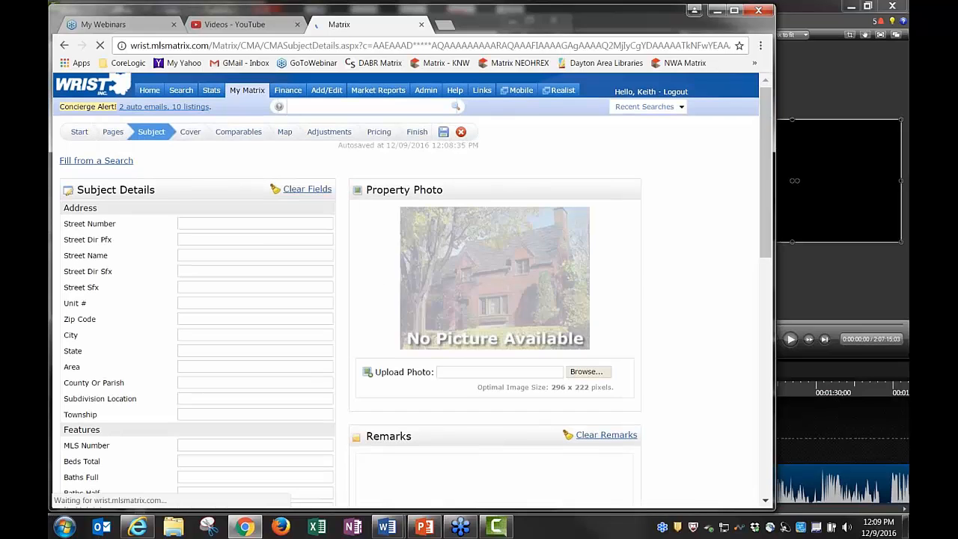
pyautogui.scroll(-2, 277, 265)
pyautogui.scroll(-6, 274, 265)
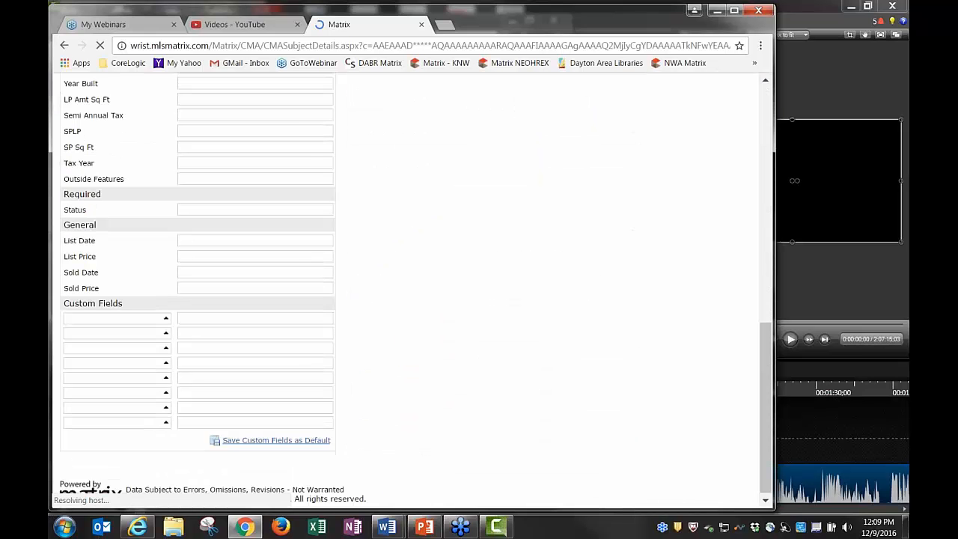
pyautogui.scroll(8, 405, 288)
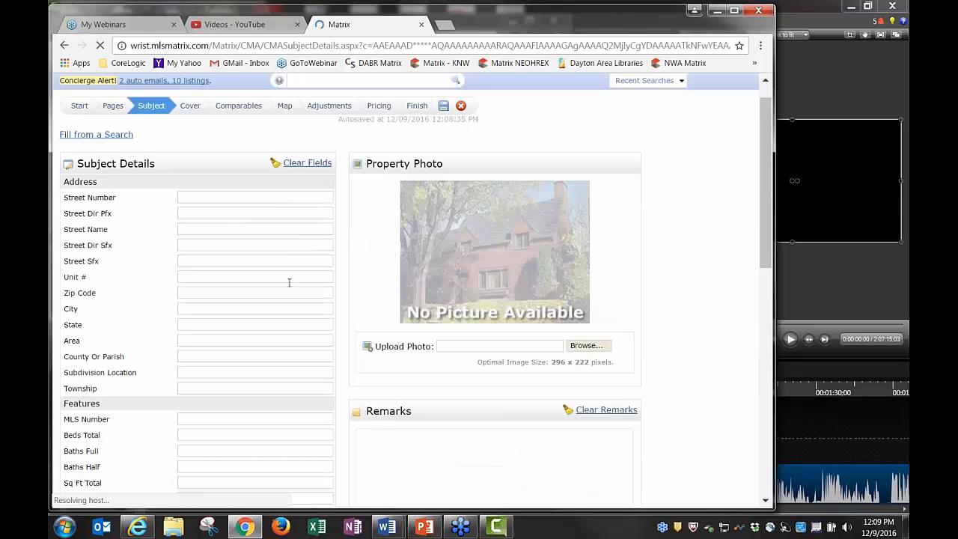
pyautogui.scroll(1, 289, 283)
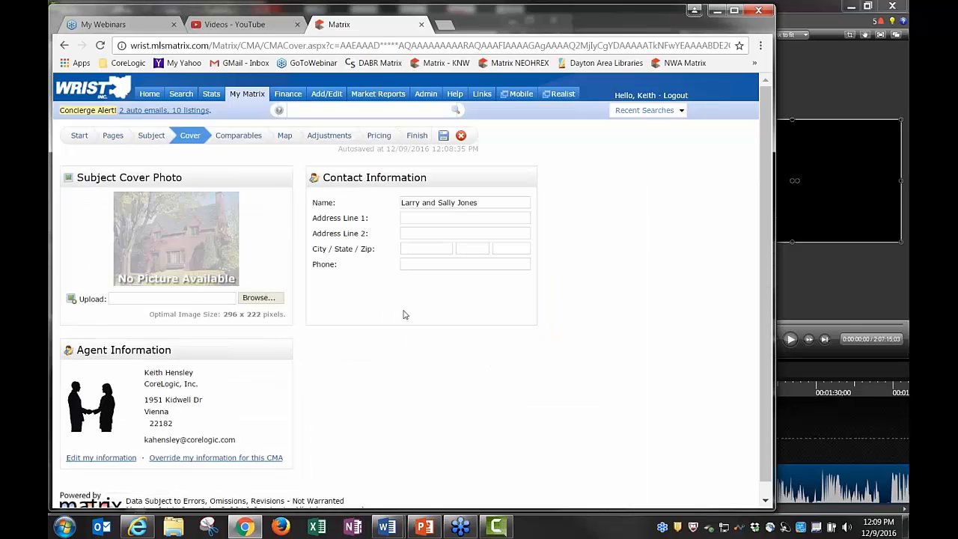
# Step through the Comparables and Map preview to the Adjustment Details for the six comparables
pyautogui.click(234, 136)
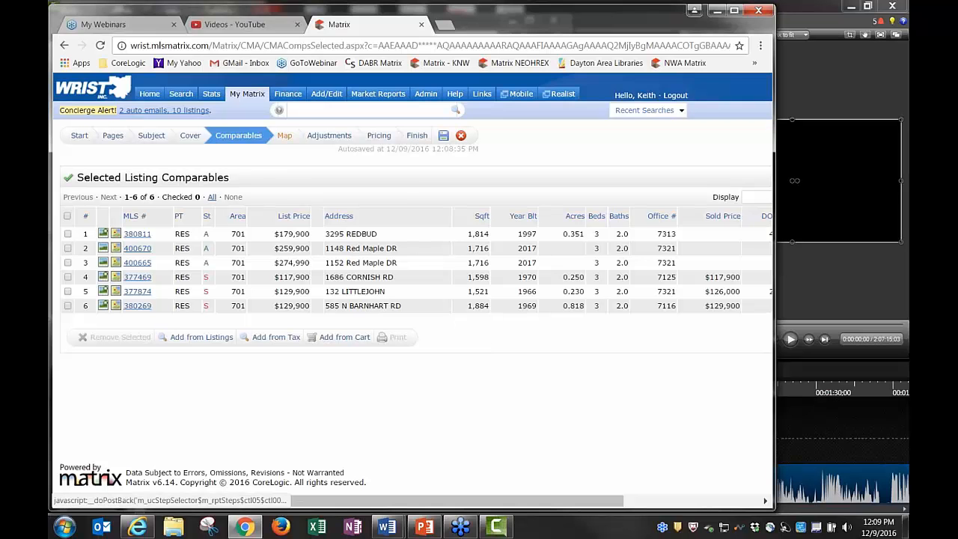
pyautogui.click(285, 136)
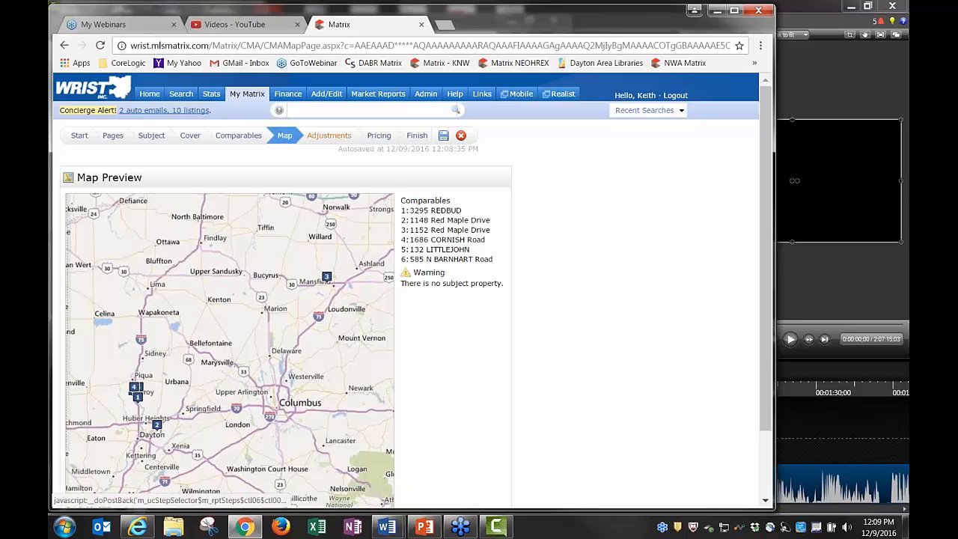
pyautogui.click(329, 136)
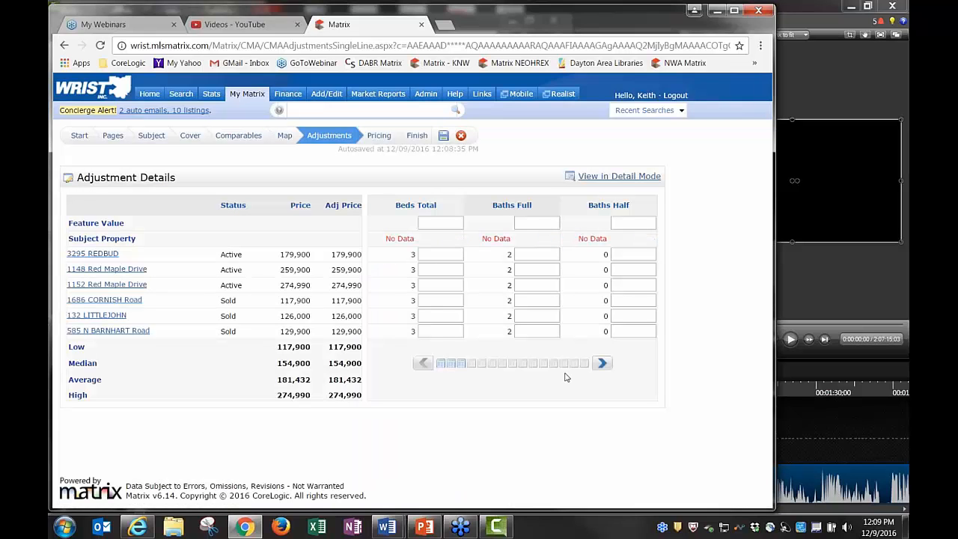
# Enter a suggested list price of $99,900 on the Pricing step
pyautogui.click(379, 139)
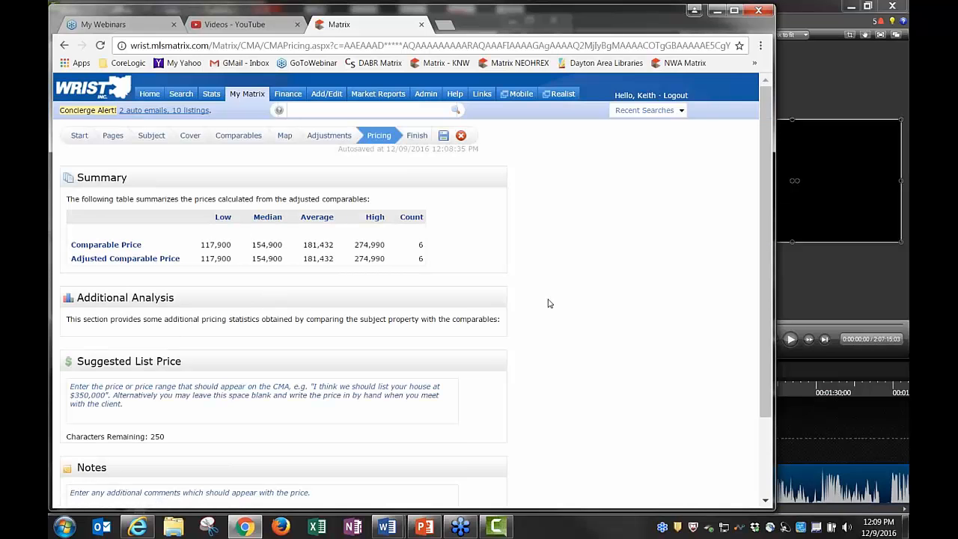
pyautogui.scroll(-1, 551, 304)
pyautogui.scroll(-1, 551, 304)
pyautogui.click(199, 330)
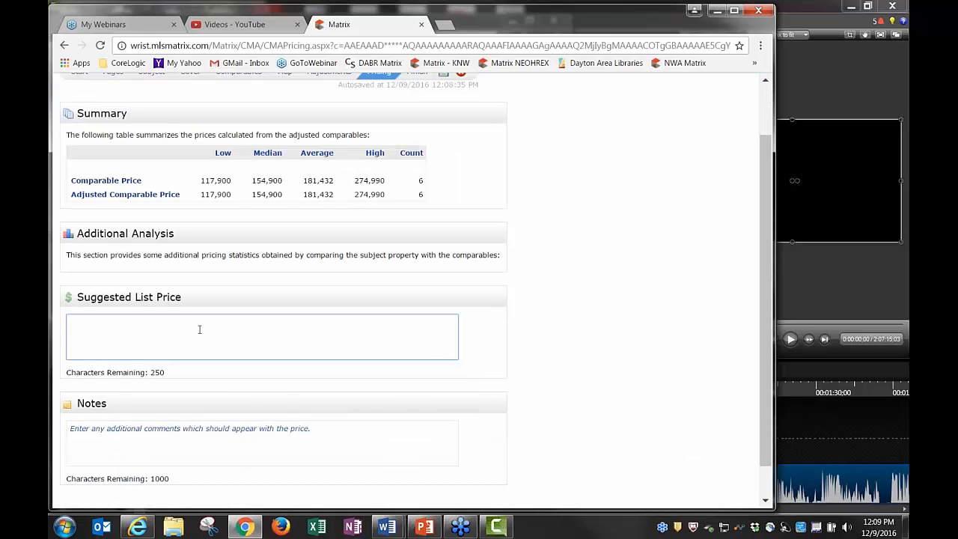
pyautogui.write('$99,900')
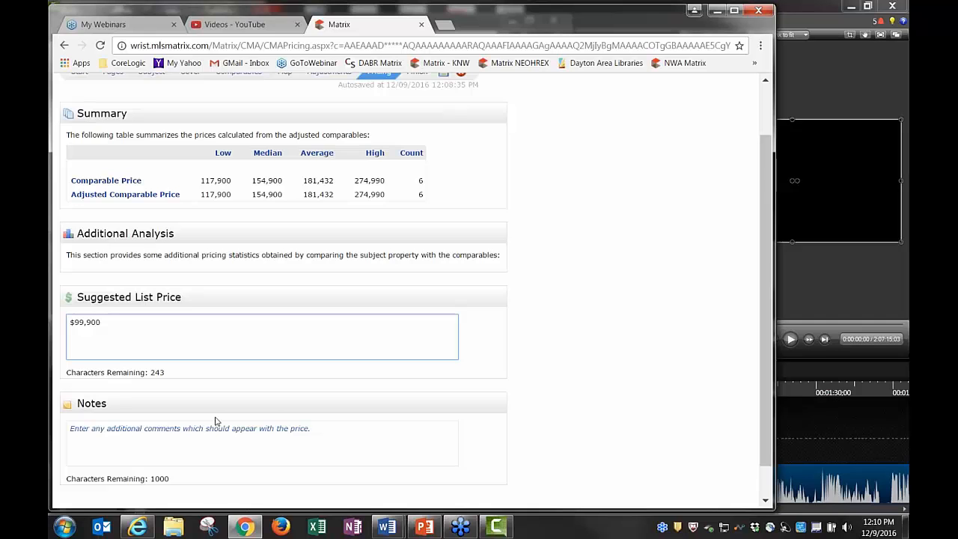
# Add a note to the pricing and move on to the Finish summary
pyautogui.scroll(-1, 215, 422)
pyautogui.click(180, 394)
pyautogui.write('dj')
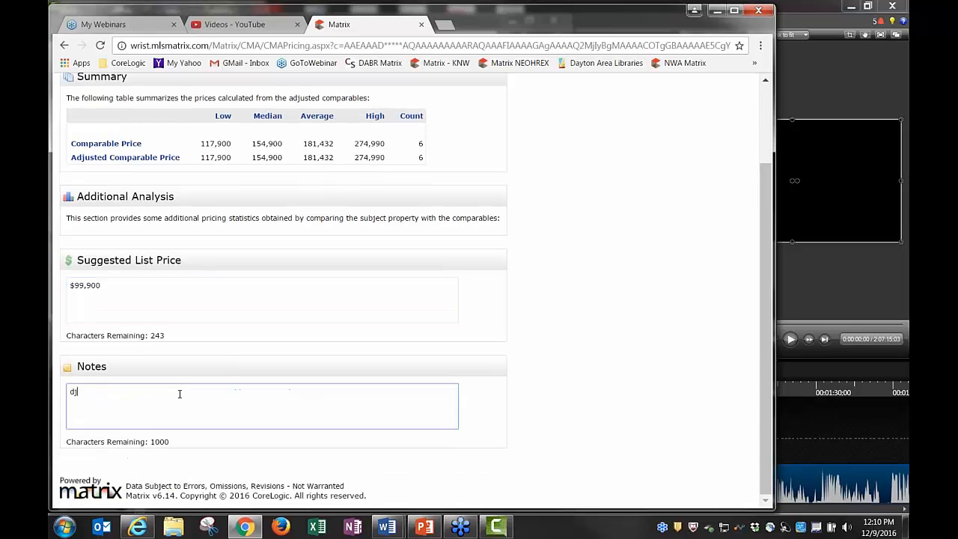
pyautogui.write('kjdkdkfjdfjkdkj')
pyautogui.scroll(2, 479, 359)
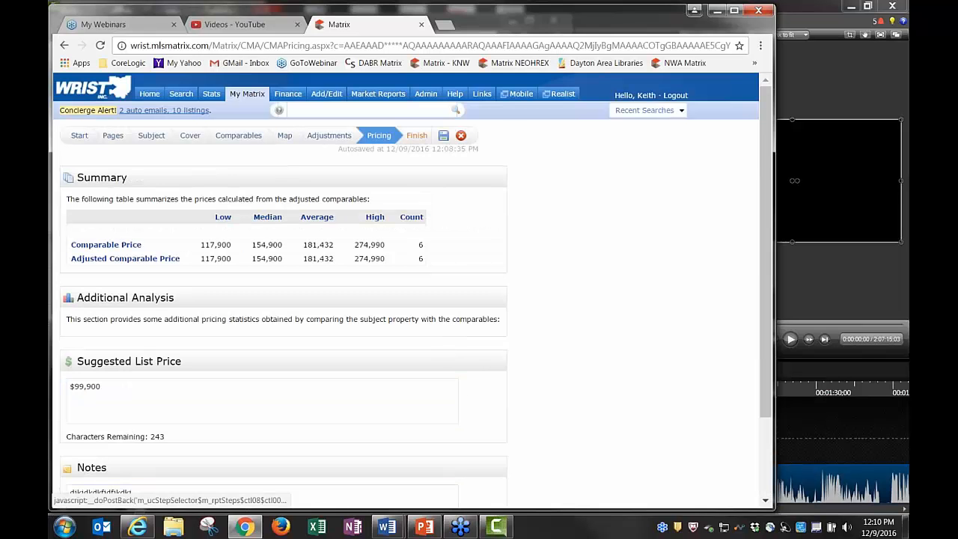
pyautogui.click(417, 136)
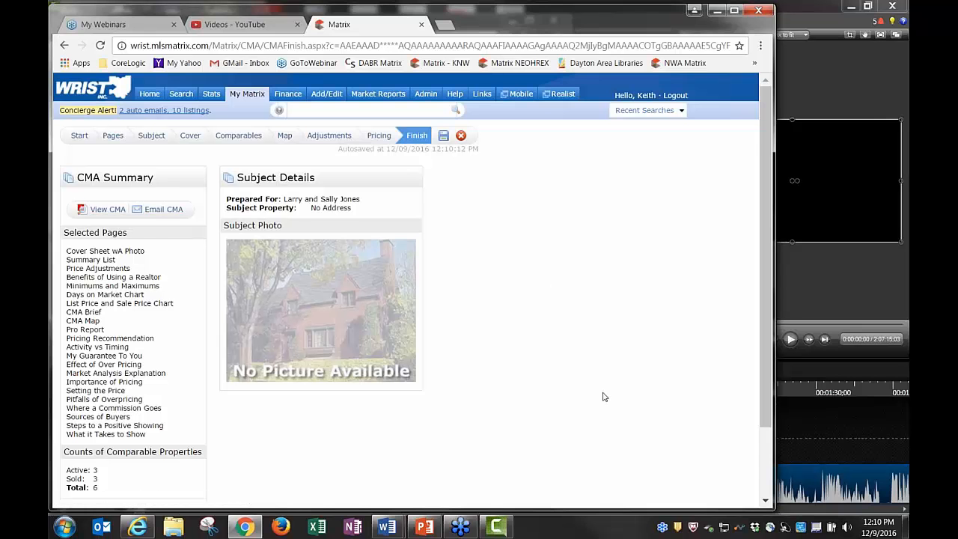
# Save the finished CMA and open My CMAs, which now lists seven saved CMAs
pyautogui.scroll(-3, 605, 395)
pyautogui.scroll(3, 603, 394)
pyautogui.click(443, 136)
pyautogui.moveTo(250, 100)
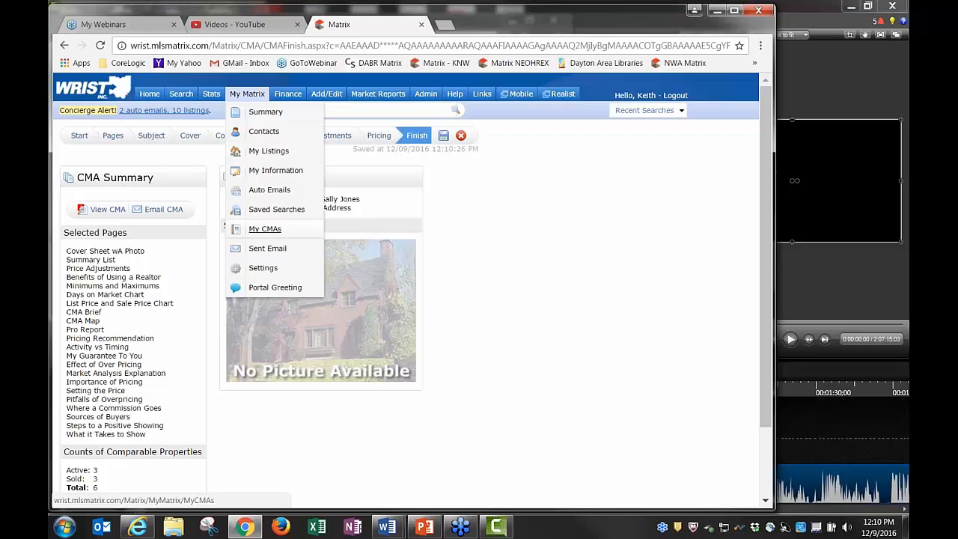
pyautogui.click(265, 229)
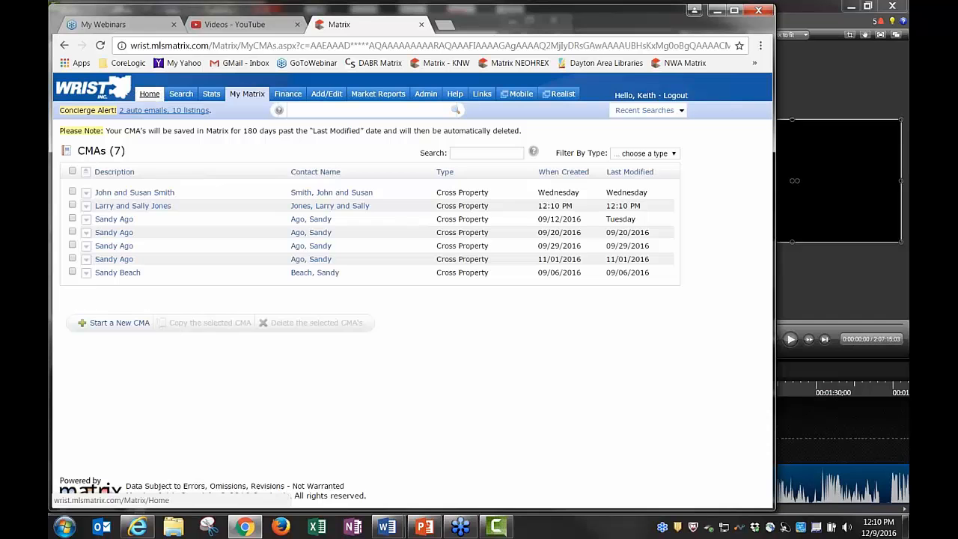
# Leave the My CMAs list for the Home dashboard
pyautogui.click(149, 94)
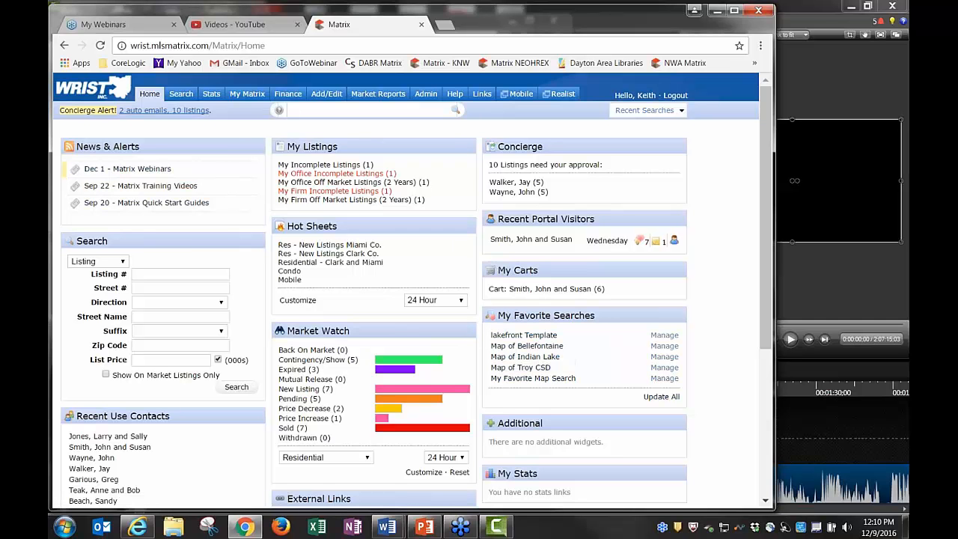
pyautogui.moveTo(256, 98)
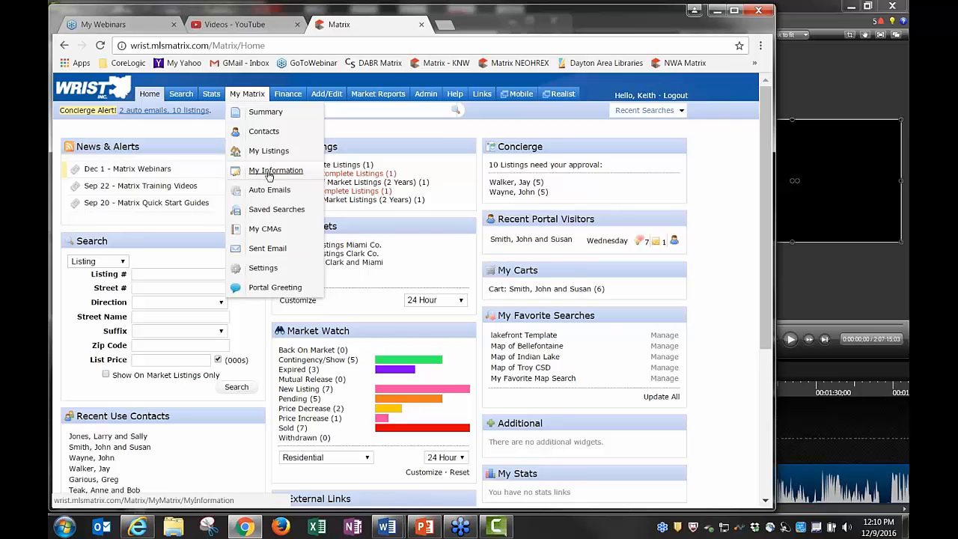
# Open My Matrix > My Information and review the roster details, National Trainer title and tag line
pyautogui.click(276, 174)
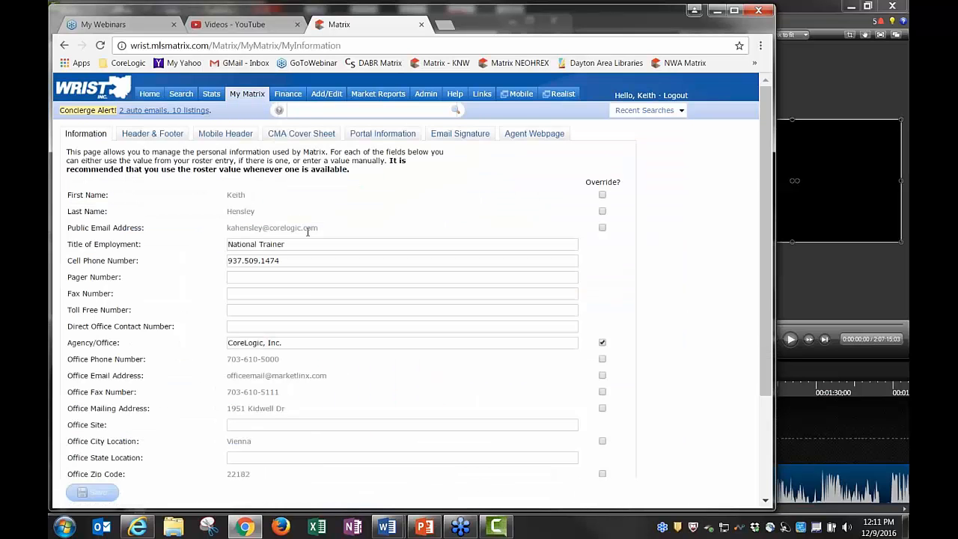
pyautogui.scroll(-3, 316, 272)
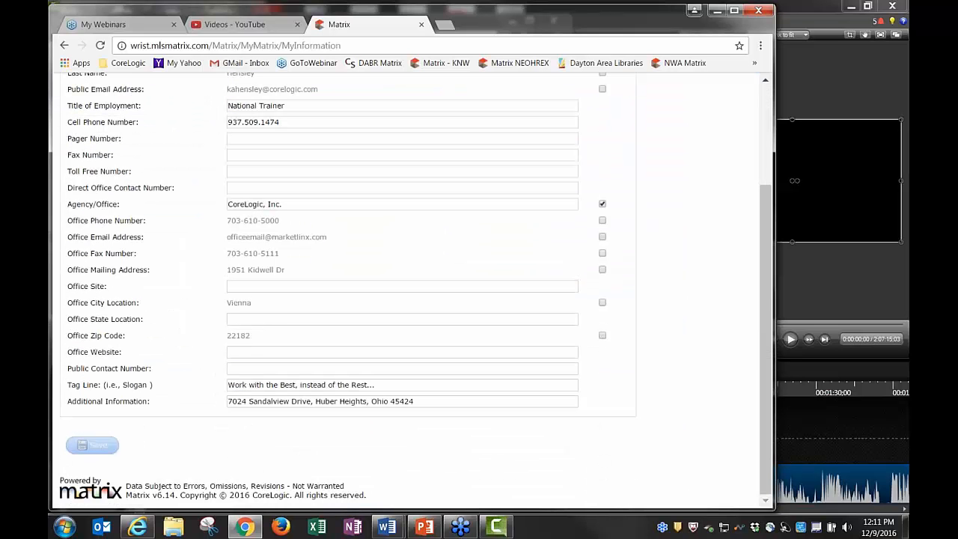
pyautogui.scroll(3, 333, 380)
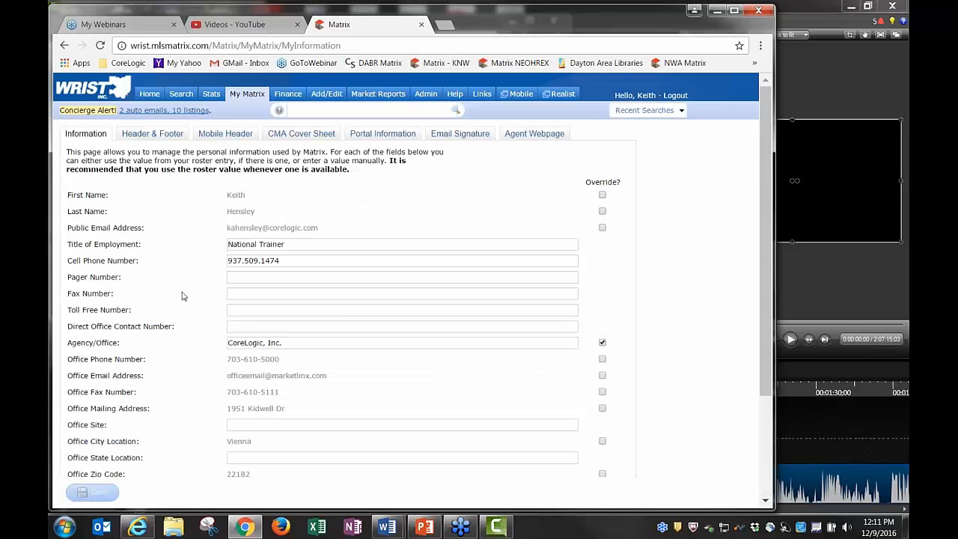
# Browse the Header & Footer packages and preview the Basic Info Complete package
pyautogui.click(153, 134)
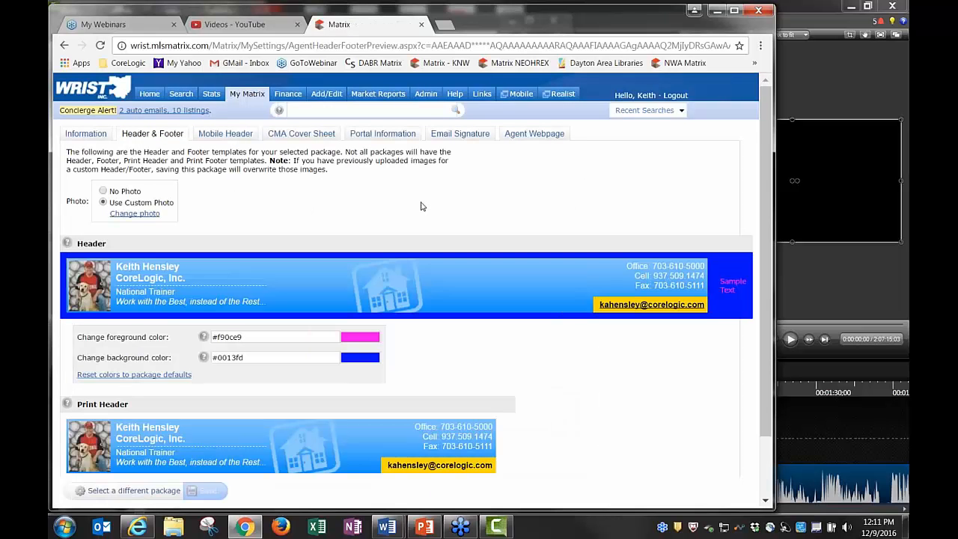
pyautogui.scroll(-1, 433, 211)
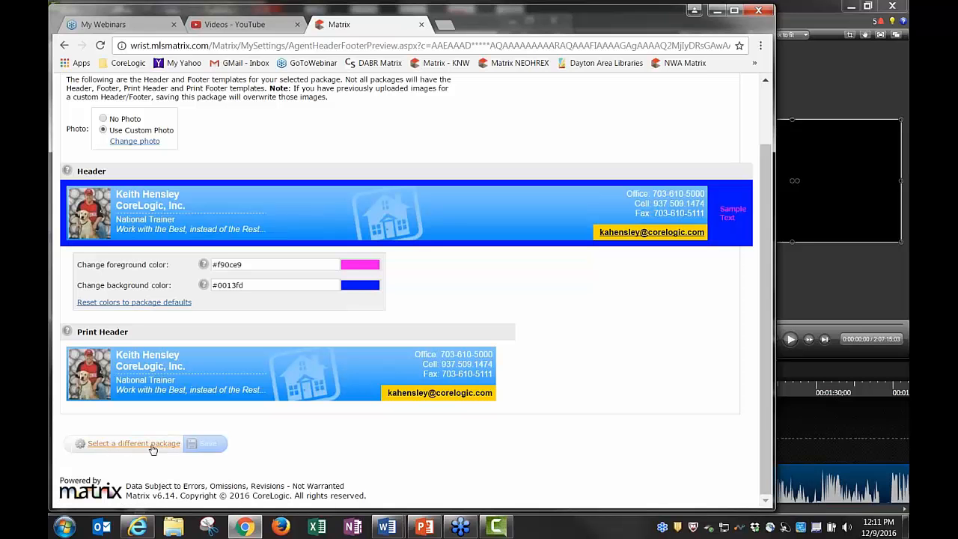
pyautogui.click(124, 446)
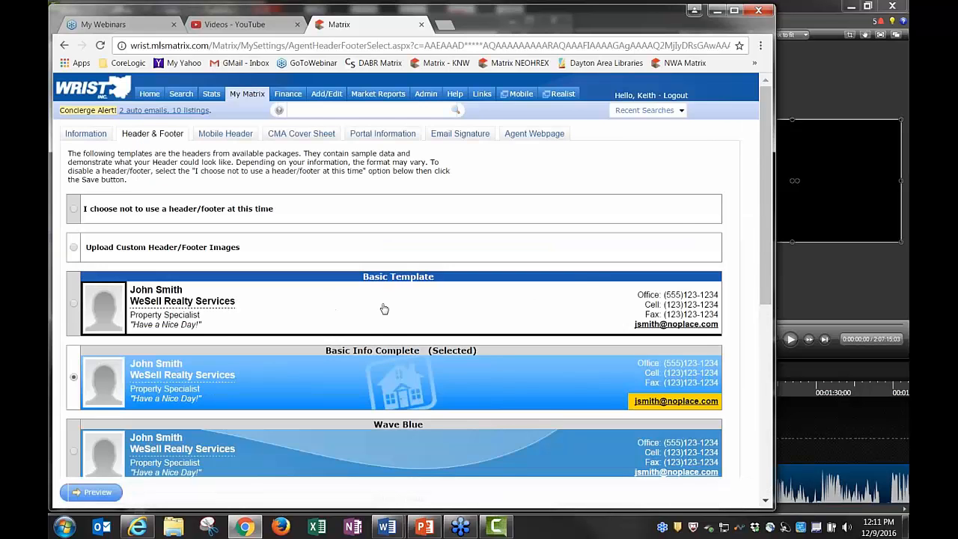
pyautogui.scroll(-3, 384, 309)
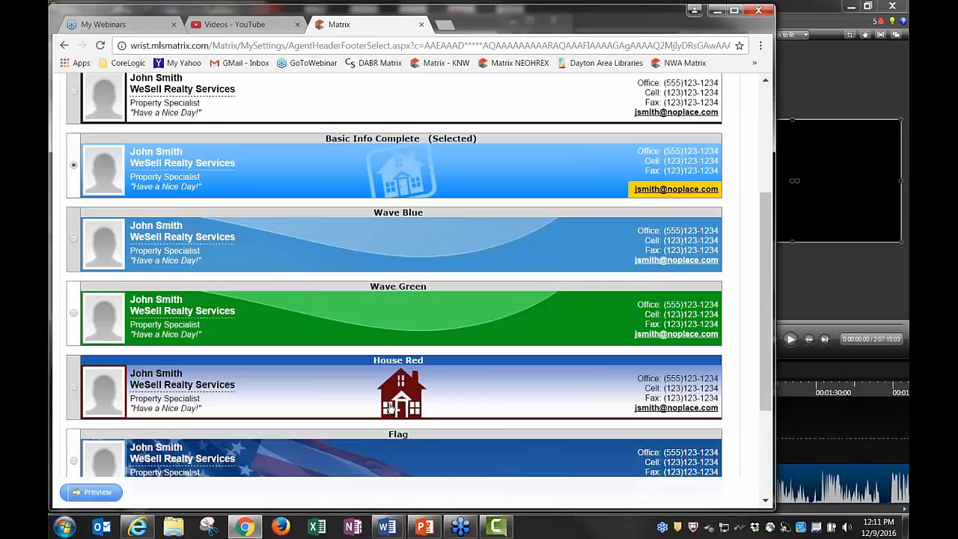
pyautogui.scroll(-2, 390, 407)
pyautogui.scroll(5, 389, 407)
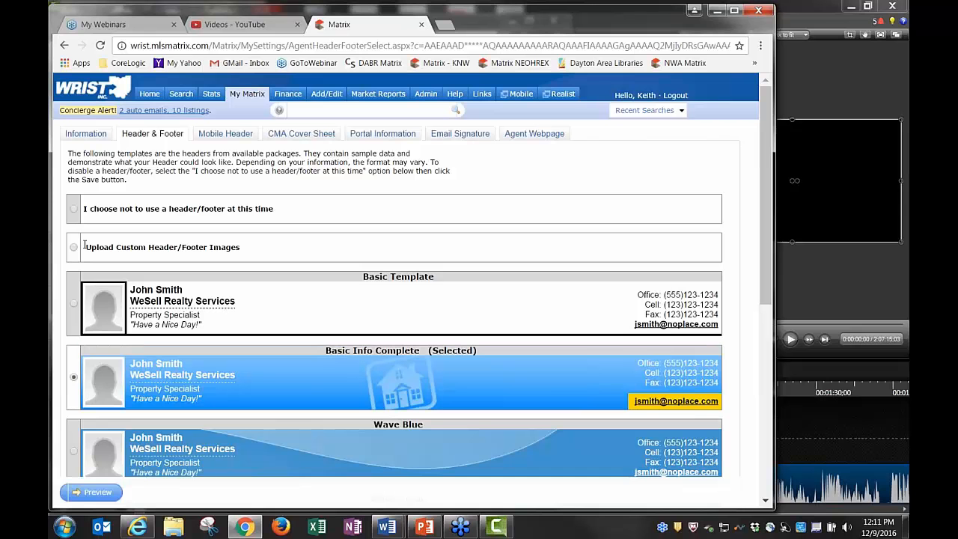
pyautogui.click(74, 248)
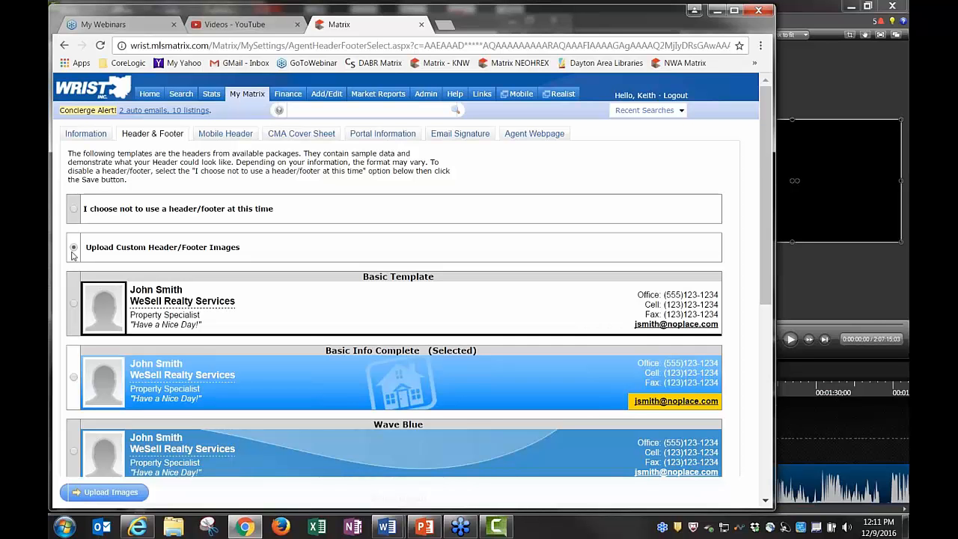
pyautogui.click(73, 377)
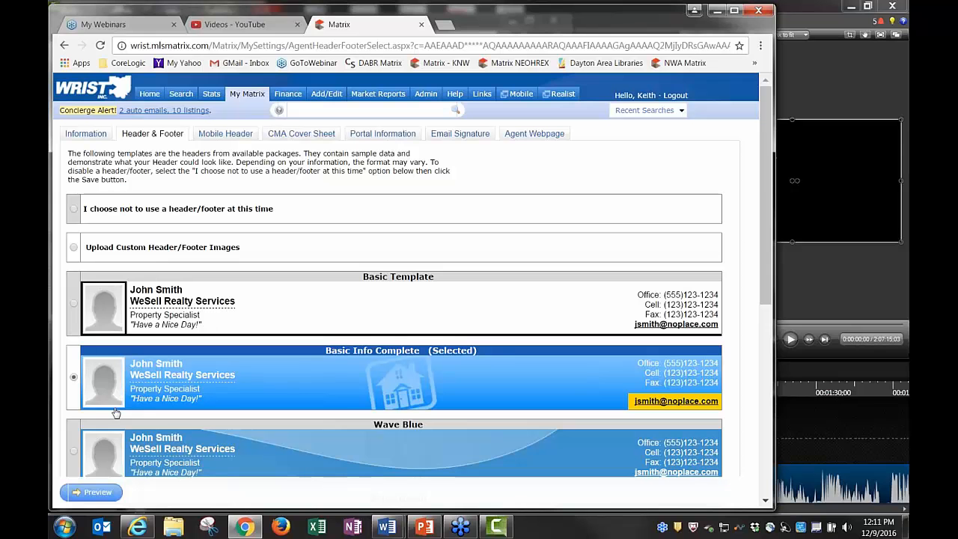
pyautogui.click(98, 495)
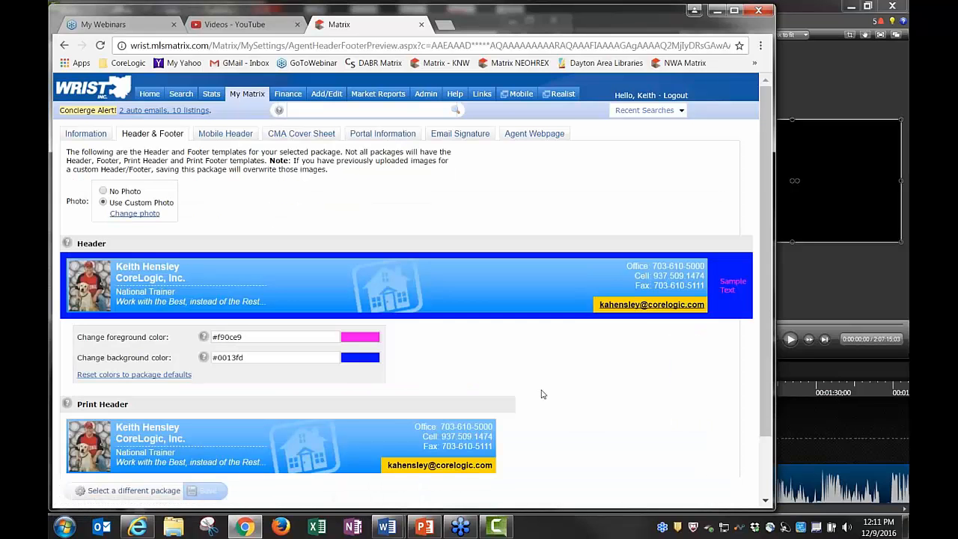
# Keep Use Custom Photo on the header, change the agent's photo, and save it
pyautogui.click(104, 191)
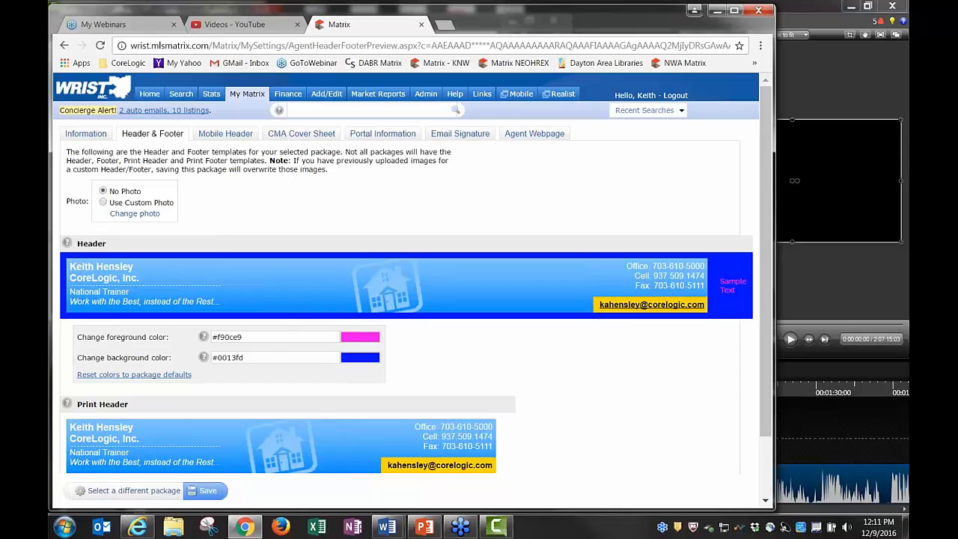
pyautogui.click(104, 203)
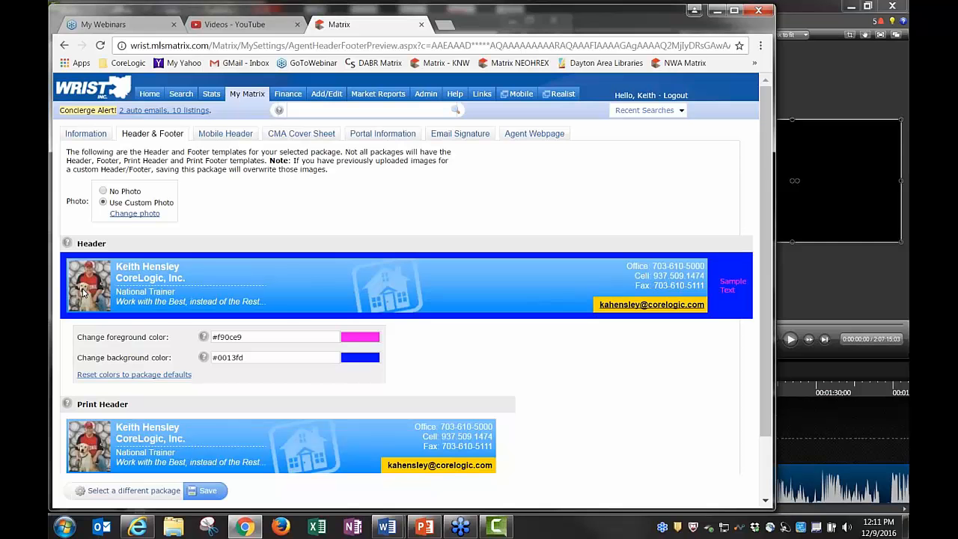
pyautogui.click(130, 215)
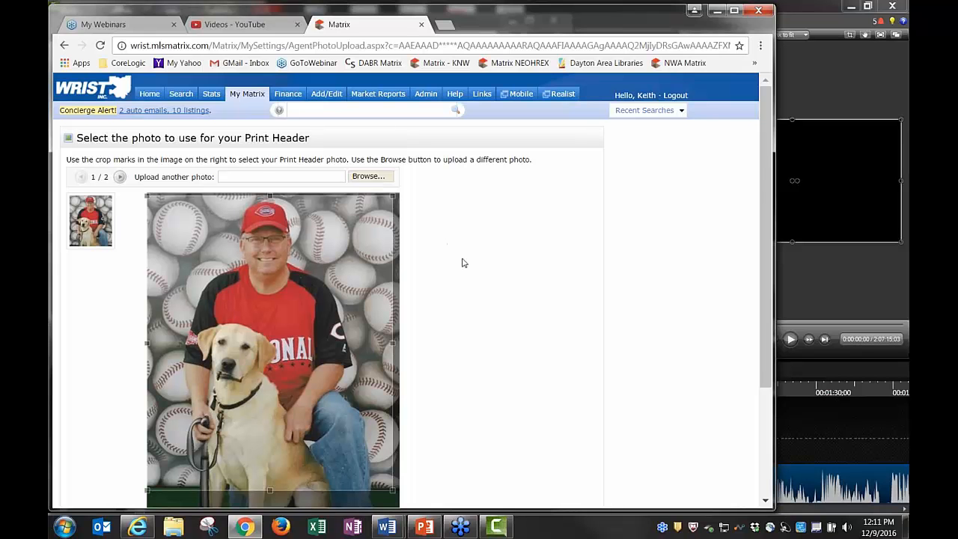
pyautogui.scroll(-3, 462, 263)
pyautogui.click(135, 452)
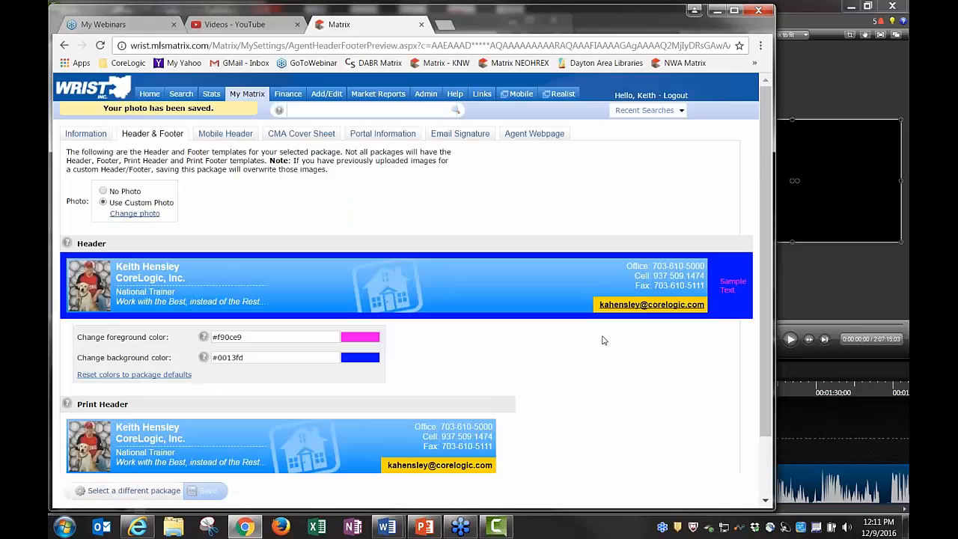
pyautogui.scroll(-2, 551, 402)
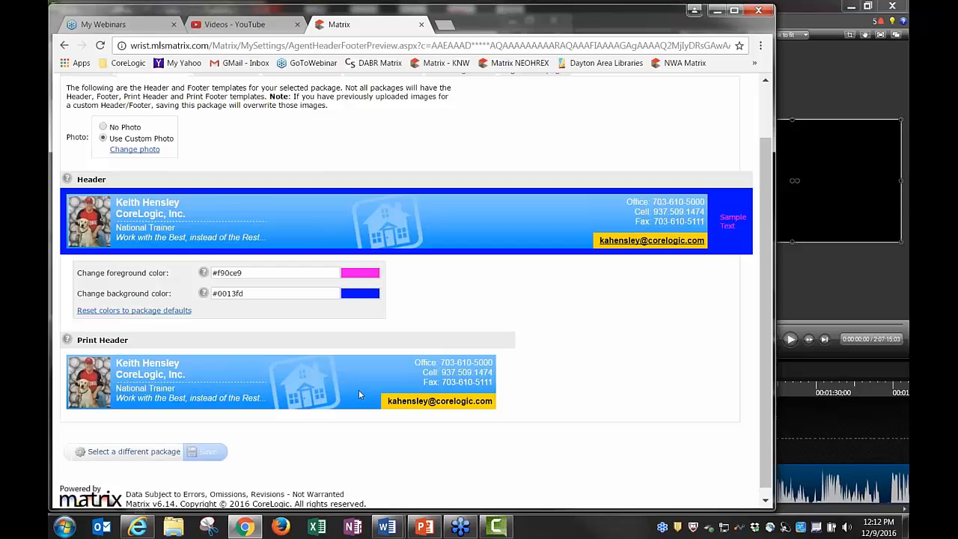
pyautogui.scroll(1, 626, 437)
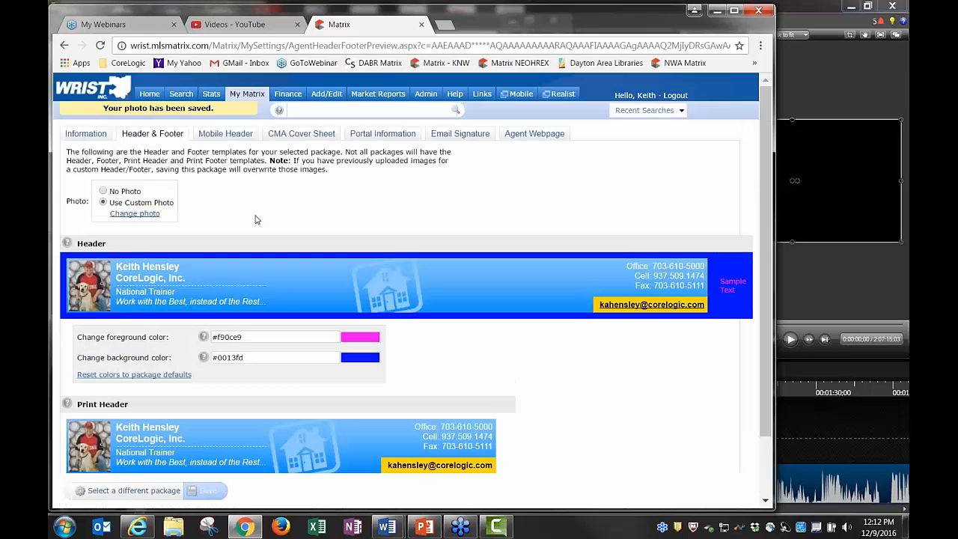
# On the mobile header, toggle No Photo and then return to Use Custom Photo
pyautogui.click(225, 135)
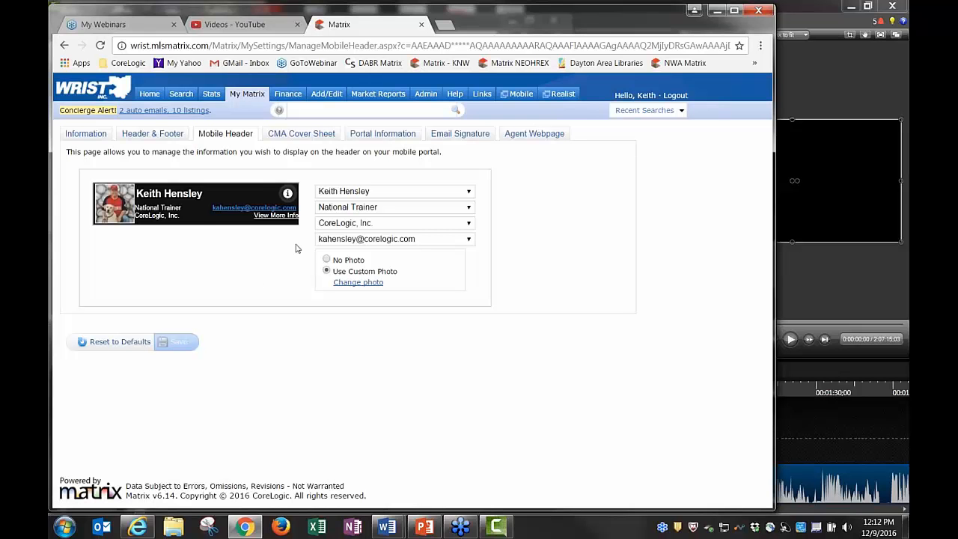
pyautogui.click(326, 259)
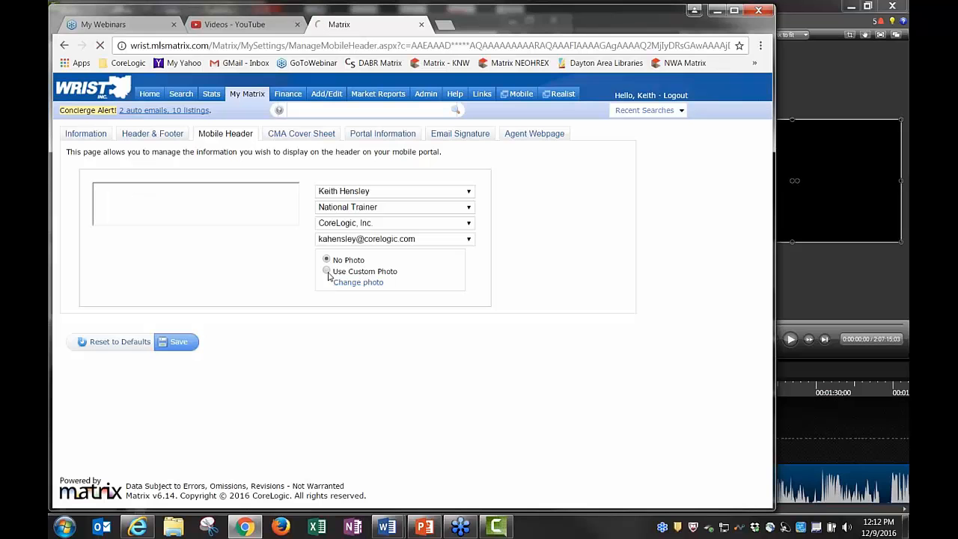
pyautogui.click(327, 271)
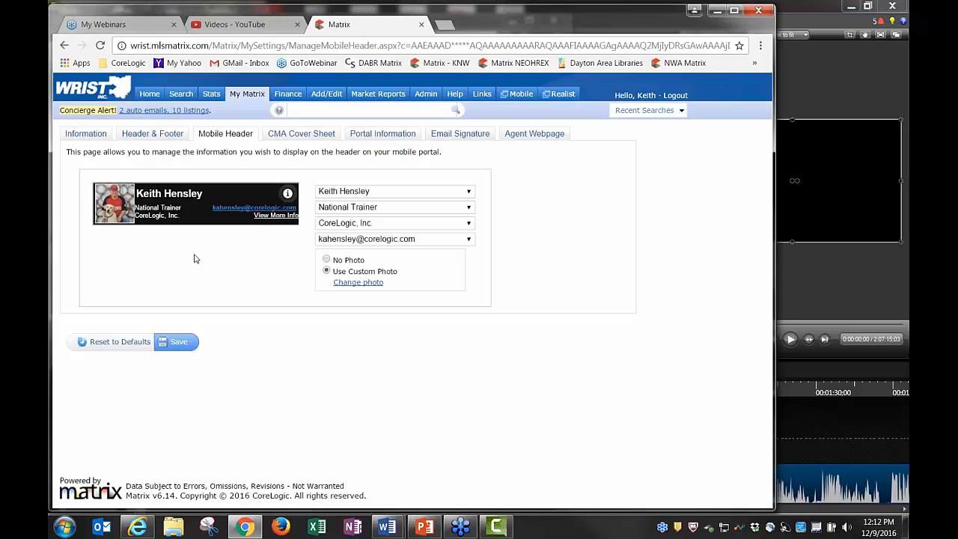
# Go to the Portal Information settings, confirming to leave without saving
pyautogui.click(307, 134)
pyautogui.click(462, 119)
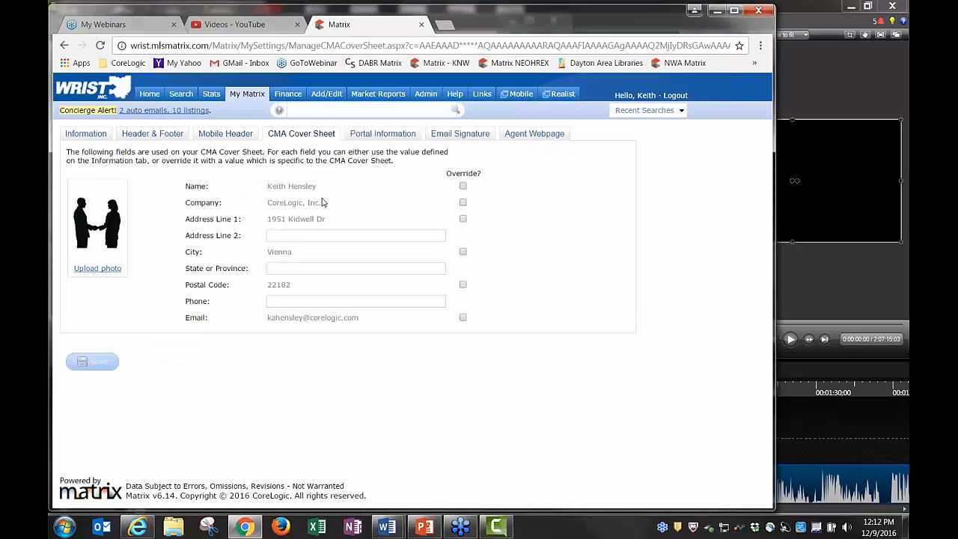
pyautogui.click(380, 137)
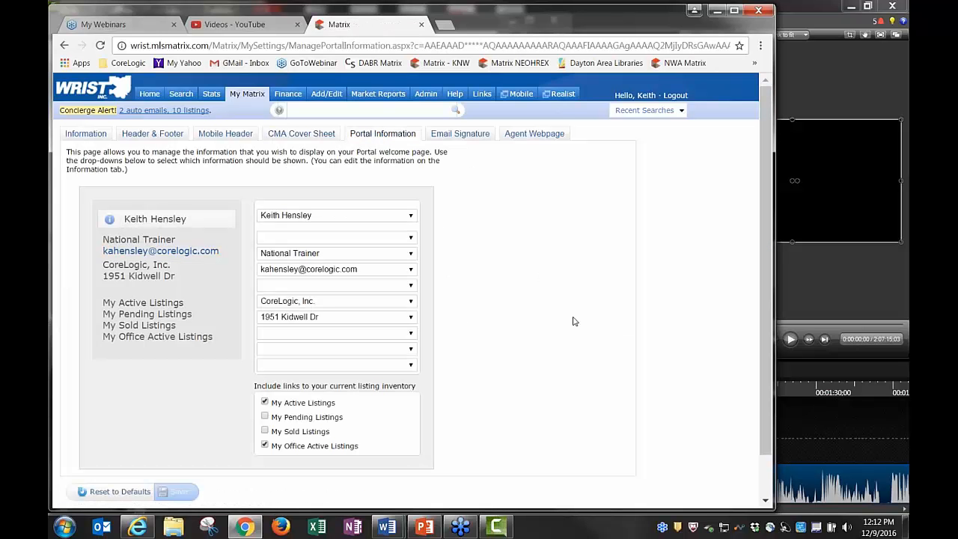
# Check and uncheck My Pending and My Sold Listings, then open Email Signature, discarding changes
pyautogui.scroll(-1, 555, 322)
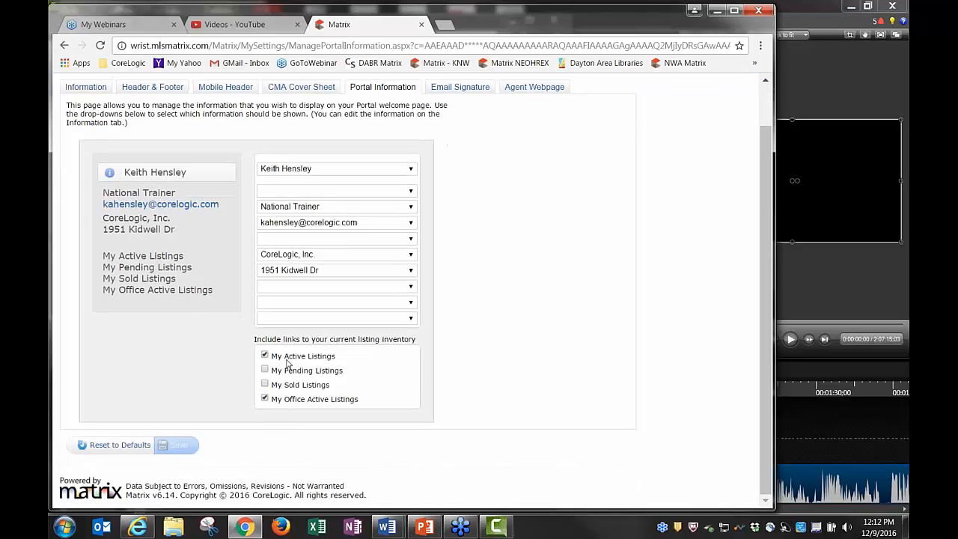
pyautogui.click(264, 372)
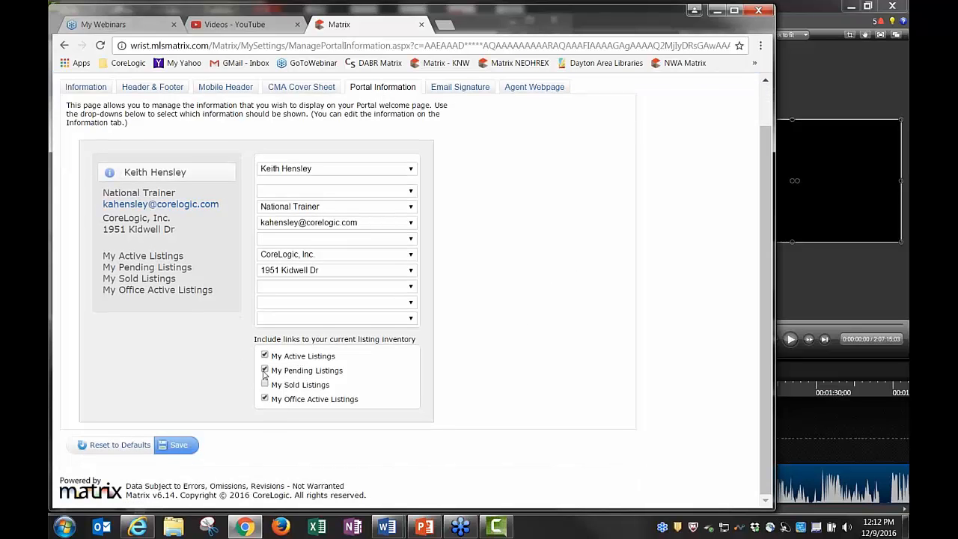
pyautogui.click(265, 385)
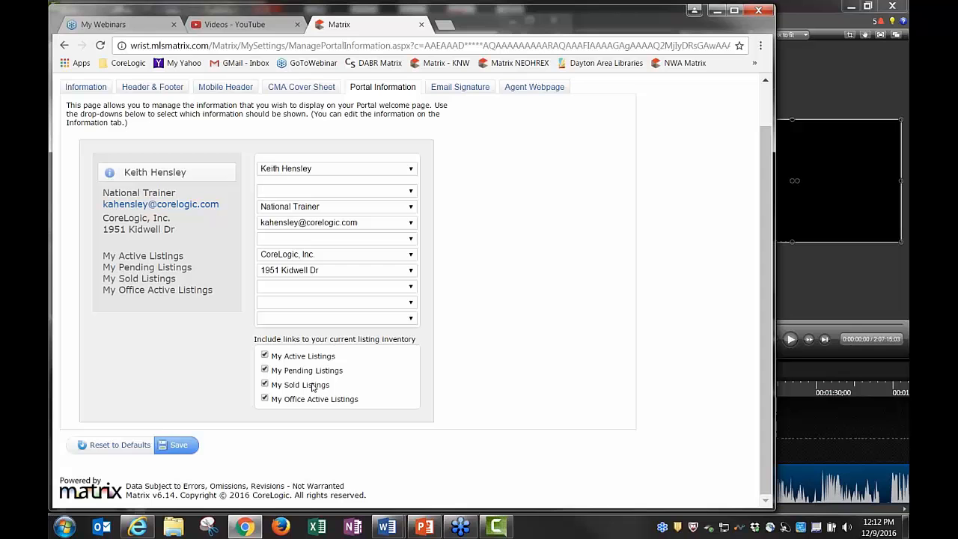
pyautogui.click(265, 384)
pyautogui.click(264, 370)
pyautogui.scroll(1, 483, 381)
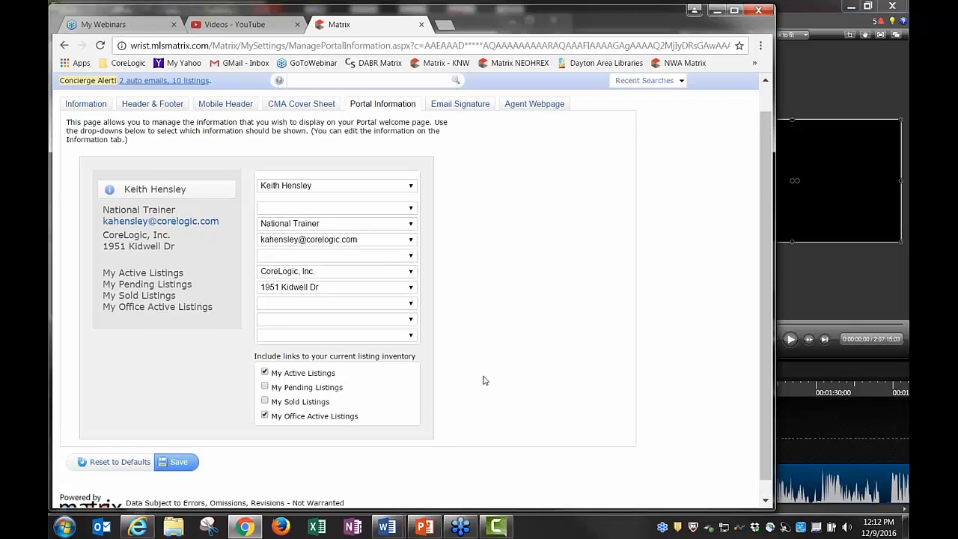
pyautogui.click(470, 134)
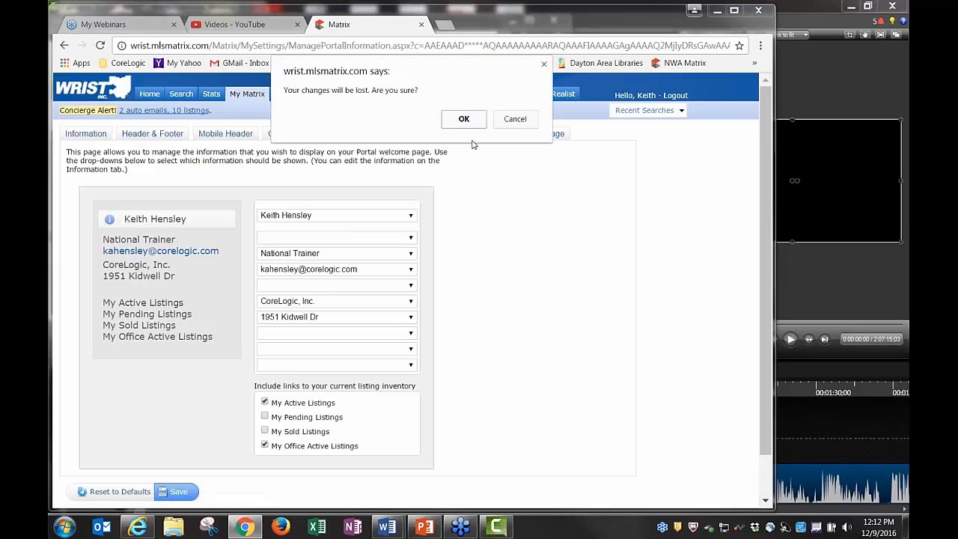
pyautogui.click(465, 118)
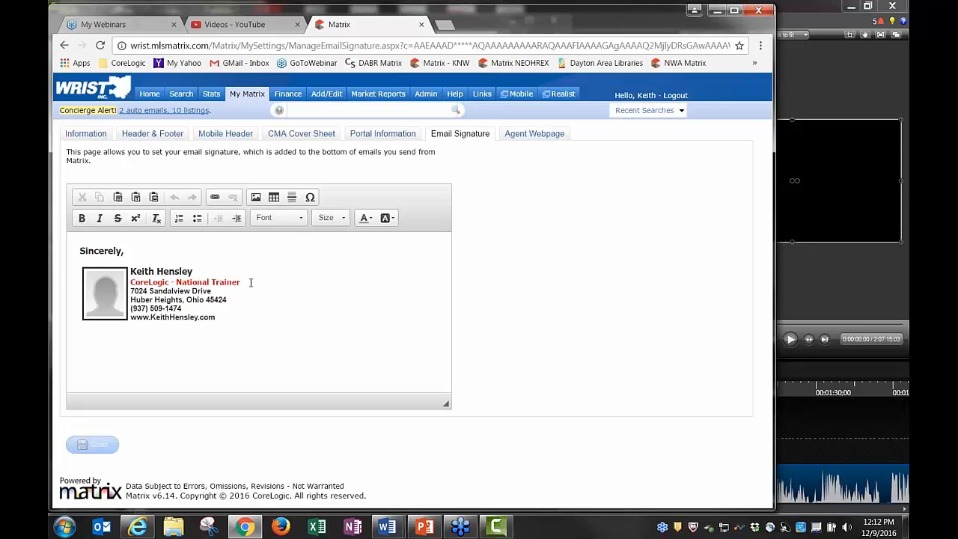
# Delete the placeholder picture from the email signature
pyautogui.click(251, 282)
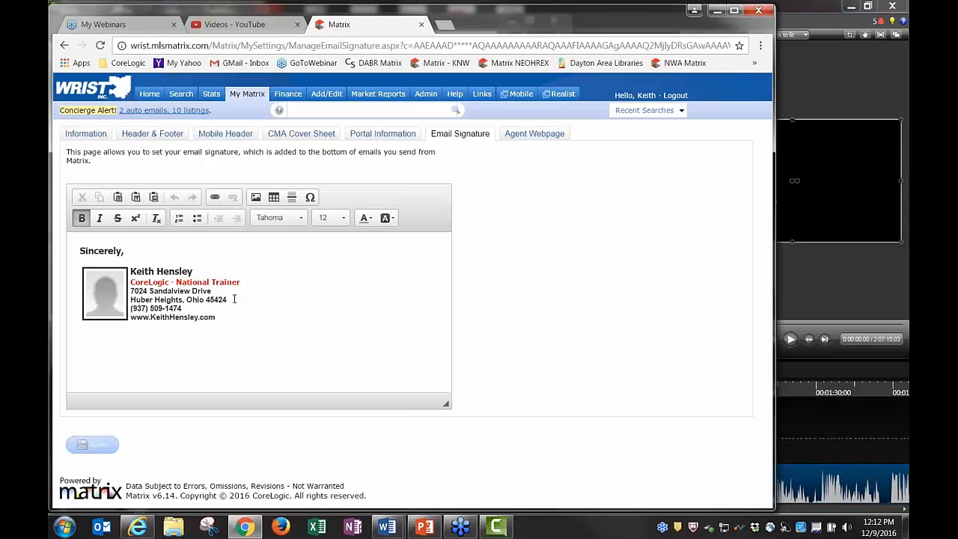
pyautogui.click(123, 253)
pyautogui.click(103, 299)
pyautogui.press('Delete')
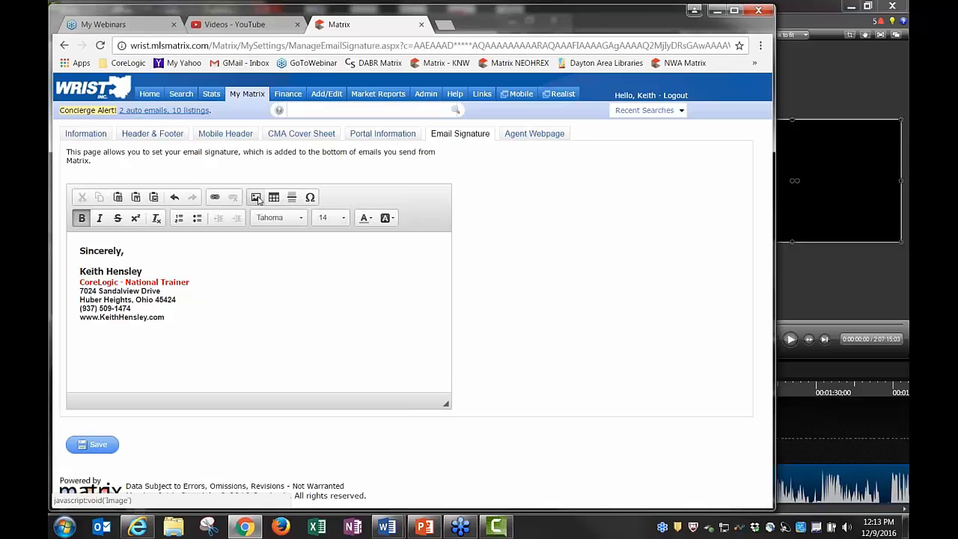
# Insert the agent's photo with border 3 and HSpace 4, then save the signature
pyautogui.click(256, 198)
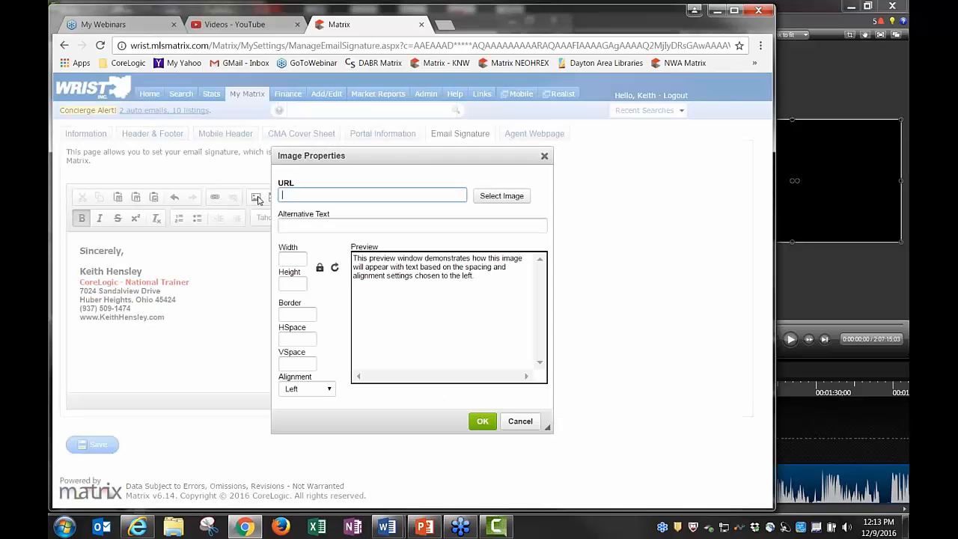
pyautogui.click(501, 196)
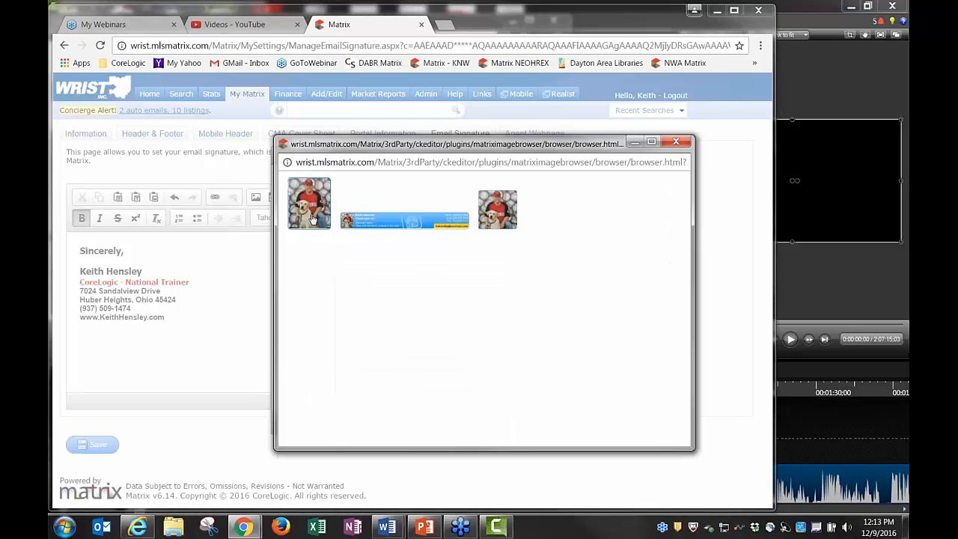
pyautogui.click(308, 202)
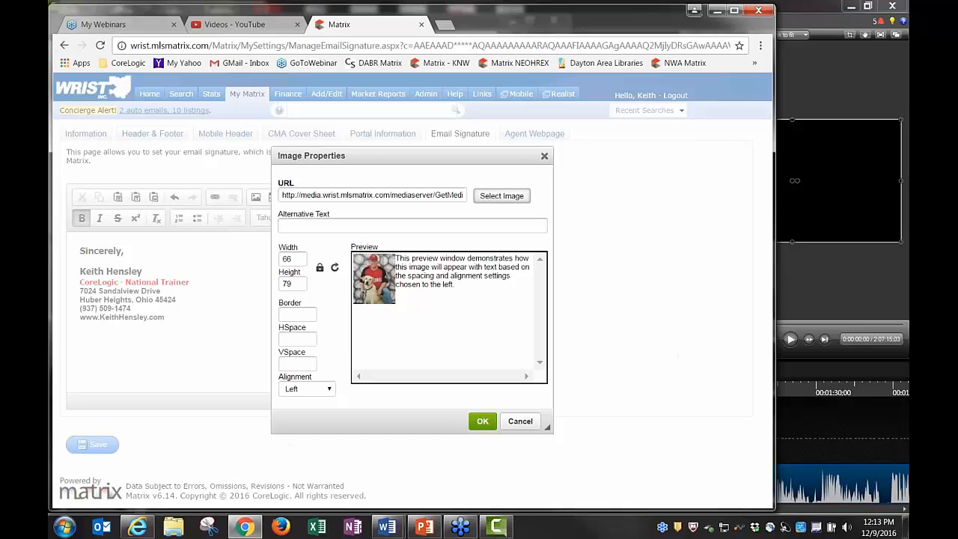
pyautogui.click(296, 316)
pyautogui.write('3')
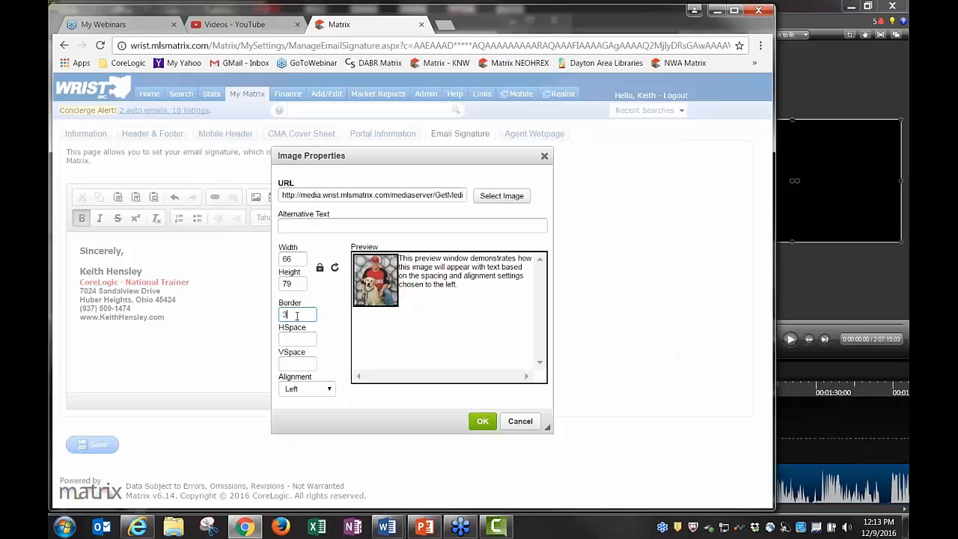
pyautogui.click(296, 341)
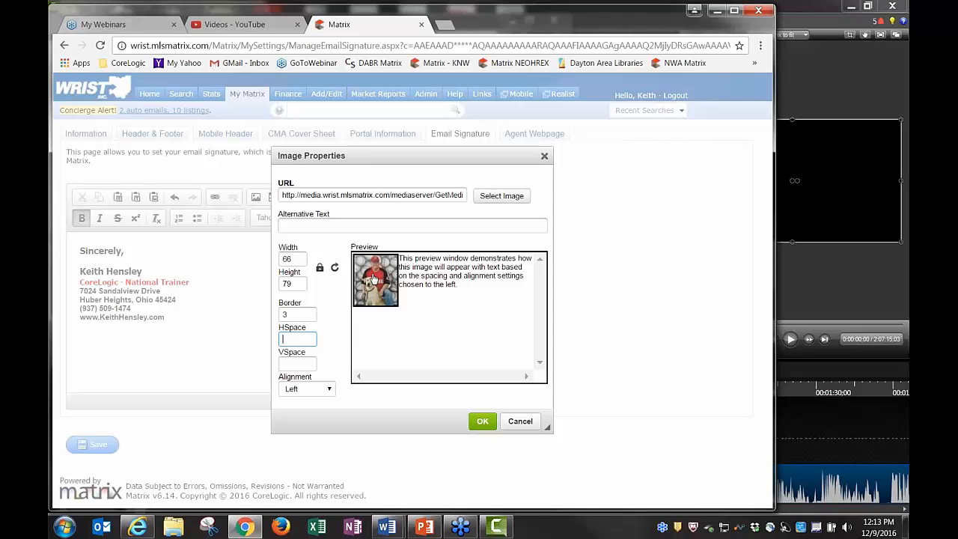
pyautogui.write('4')
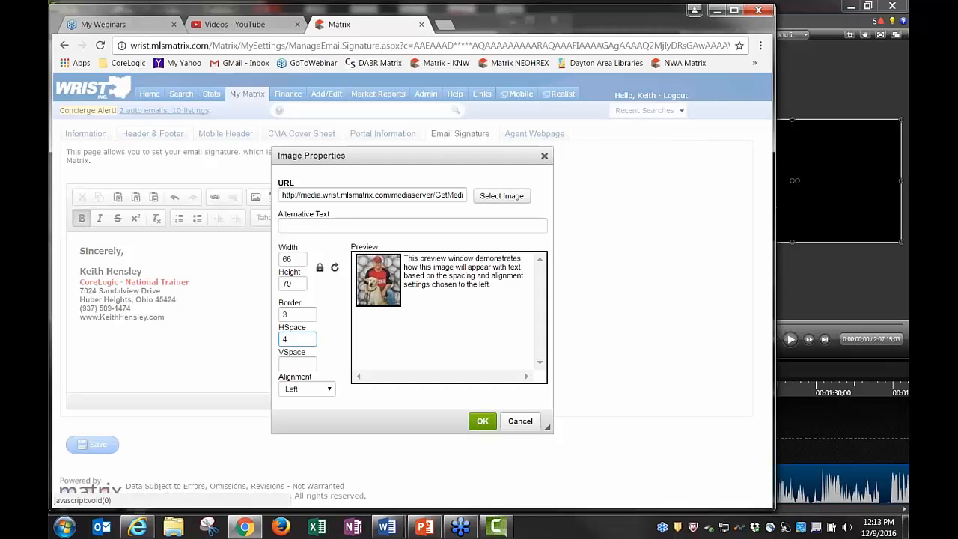
pyautogui.click(485, 423)
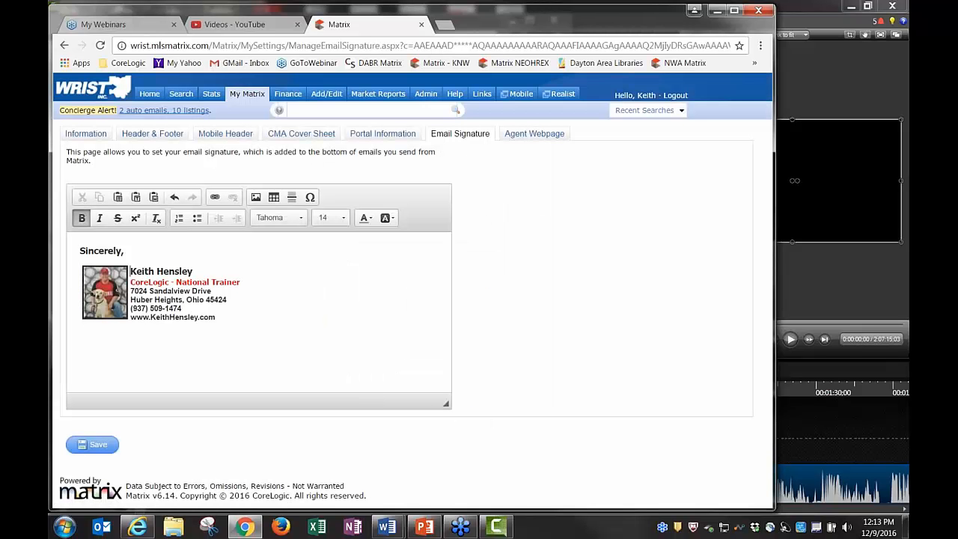
pyautogui.click(263, 316)
pyautogui.click(93, 445)
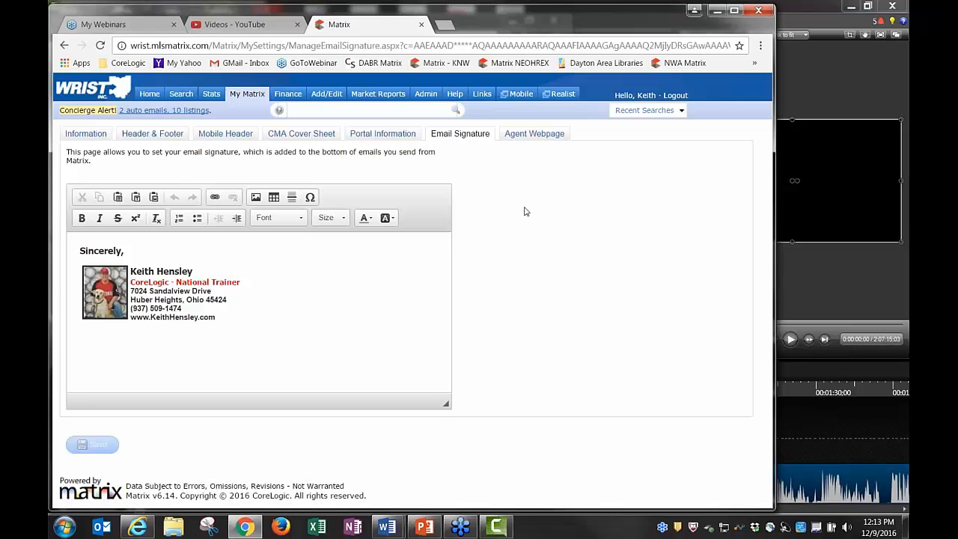
# Open Agent Webpage settings and scroll the homepage content listing Sidney Area News links
pyautogui.click(533, 137)
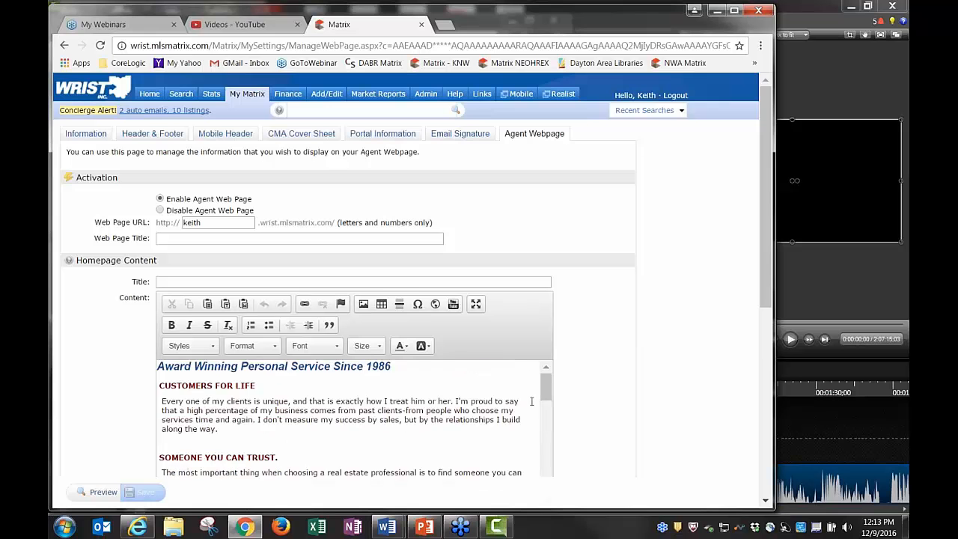
pyautogui.scroll(-2, 562, 398)
pyautogui.scroll(2, 562, 398)
pyautogui.click(152, 134)
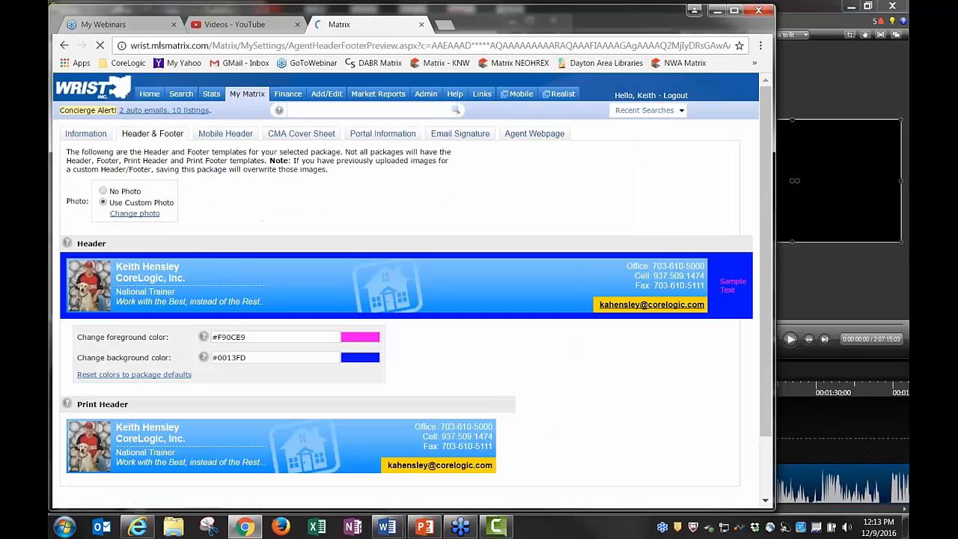
pyautogui.click(535, 134)
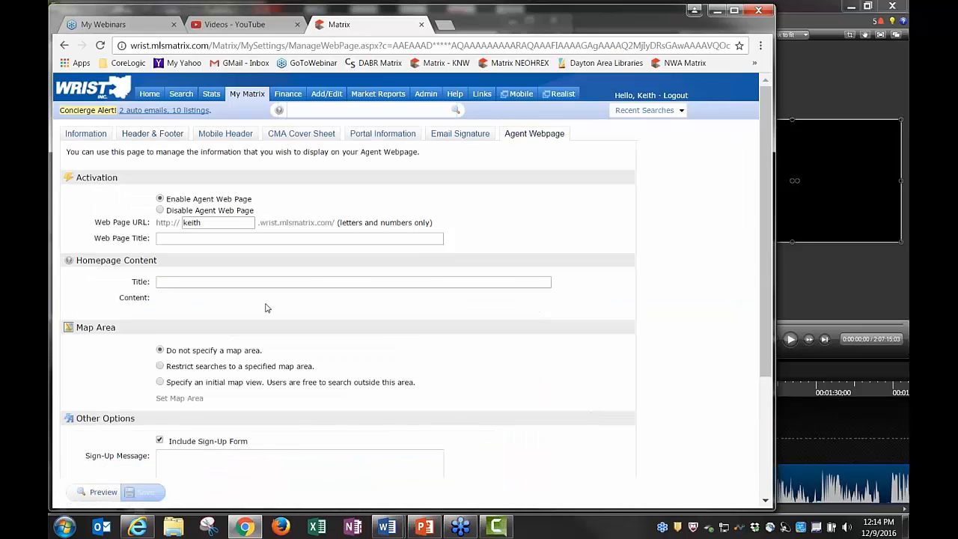
pyautogui.scroll(-1, 614, 419)
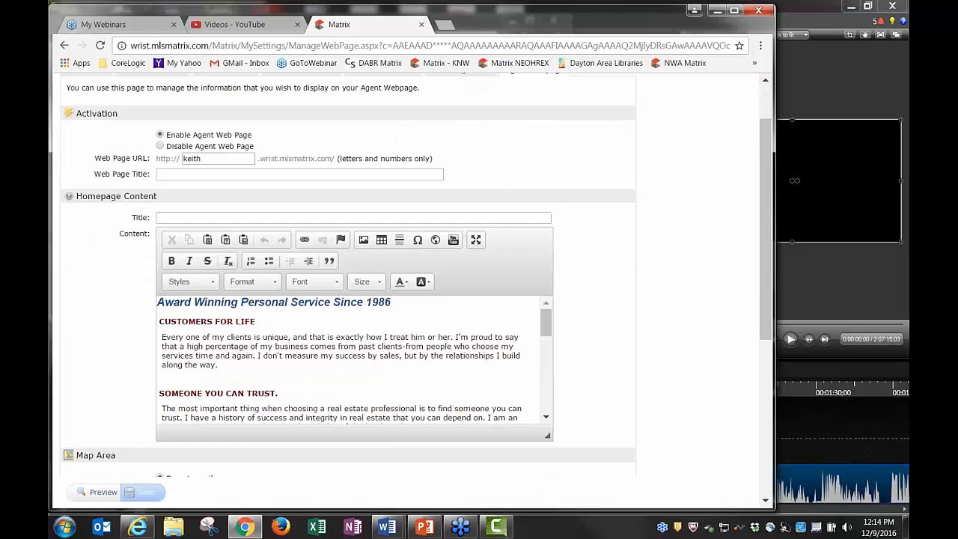
pyautogui.moveTo(546, 322); pyautogui.dragTo(544, 382)
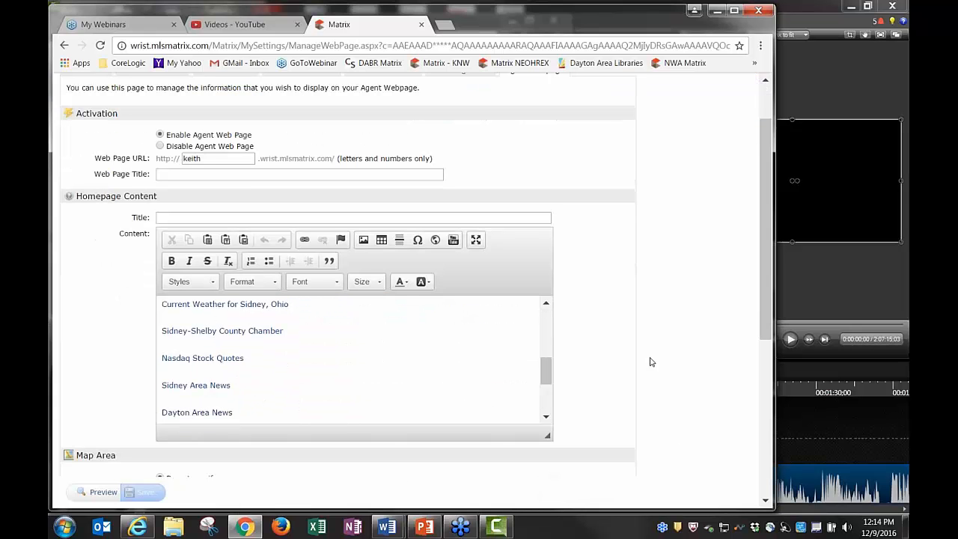
pyautogui.scroll(1, 650, 361)
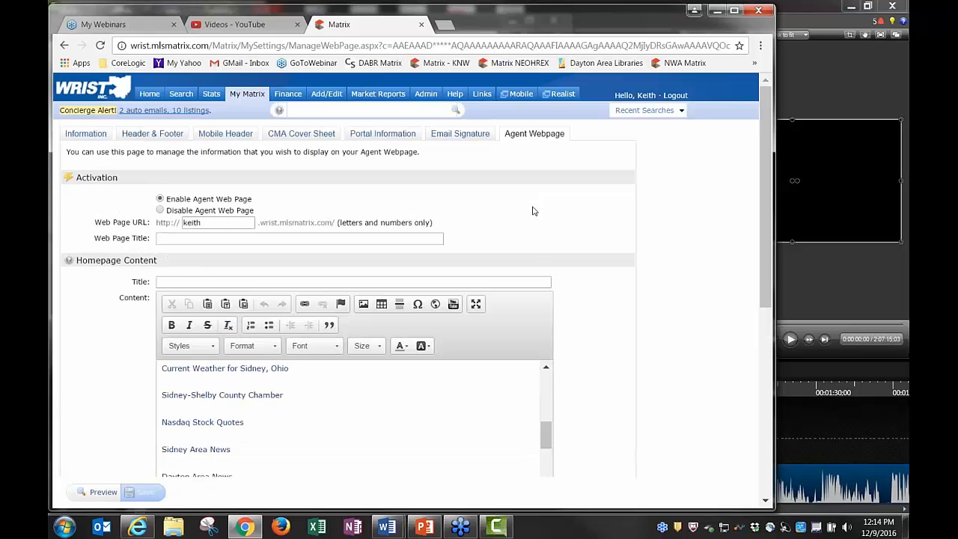